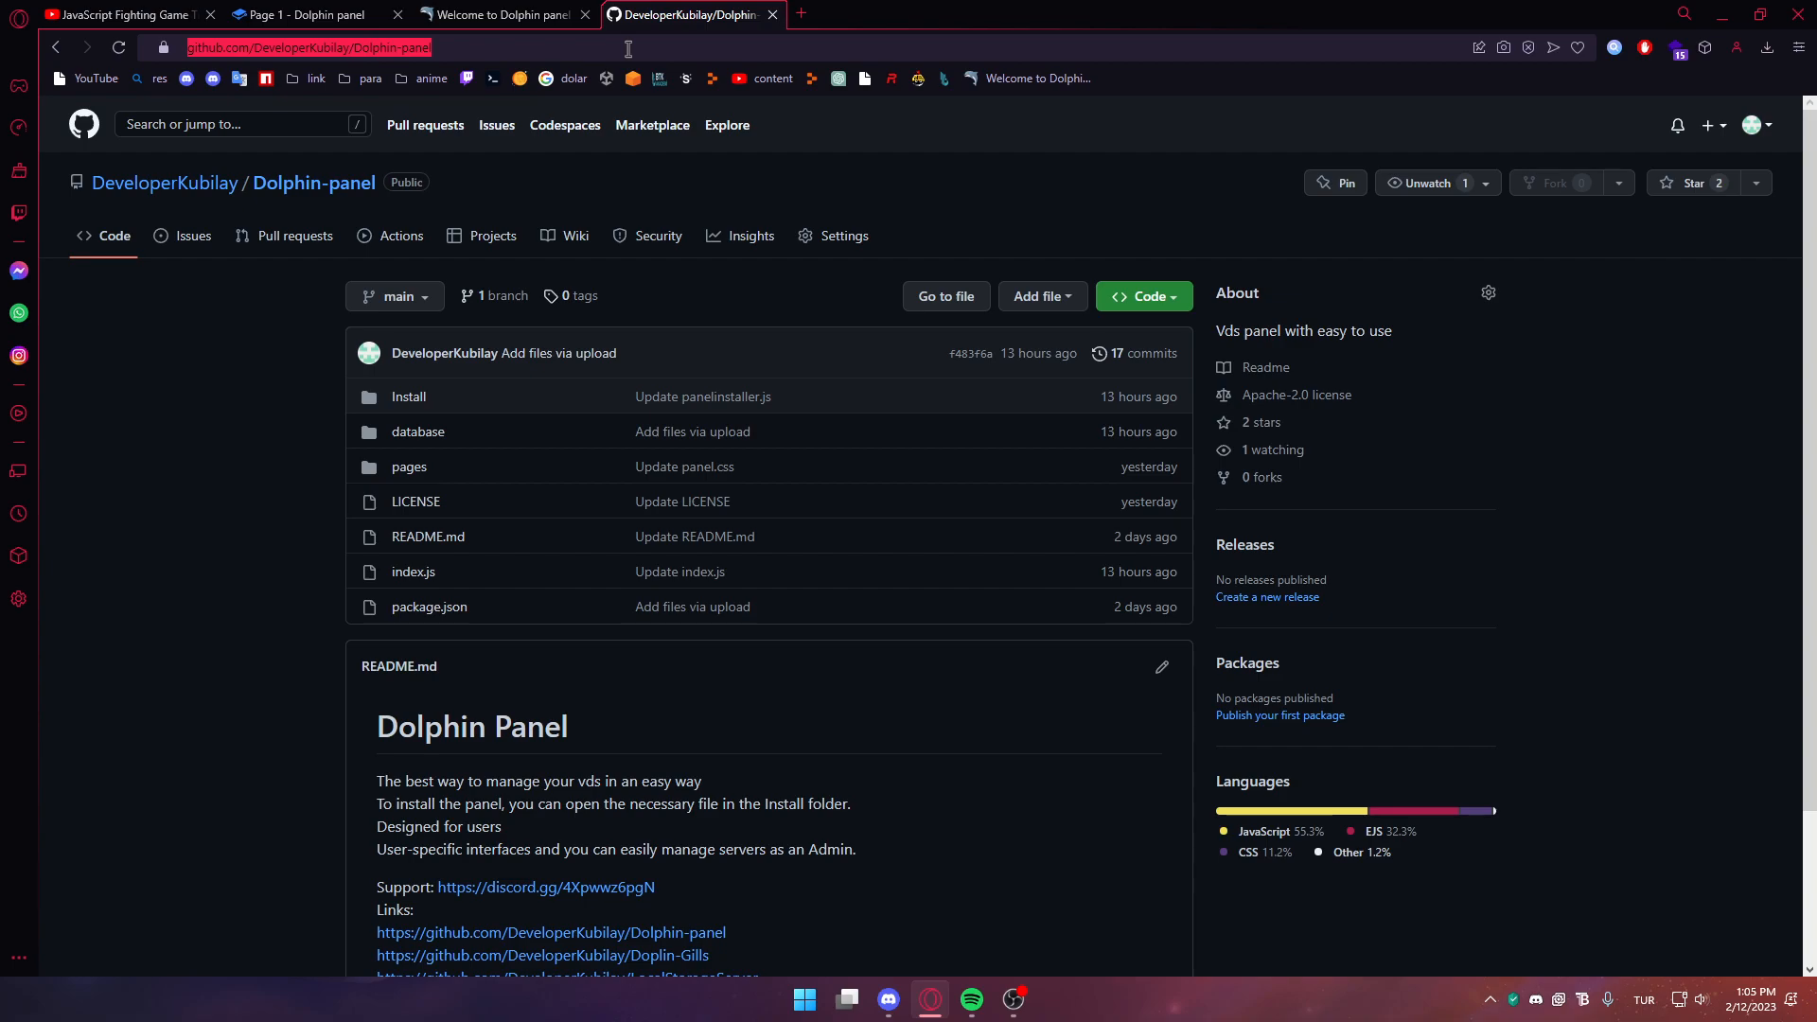
Build a git clone command for the Dolphin-panel repository, then download the repository as a ZIP
{"action": "type", "text": "git clone https://"}
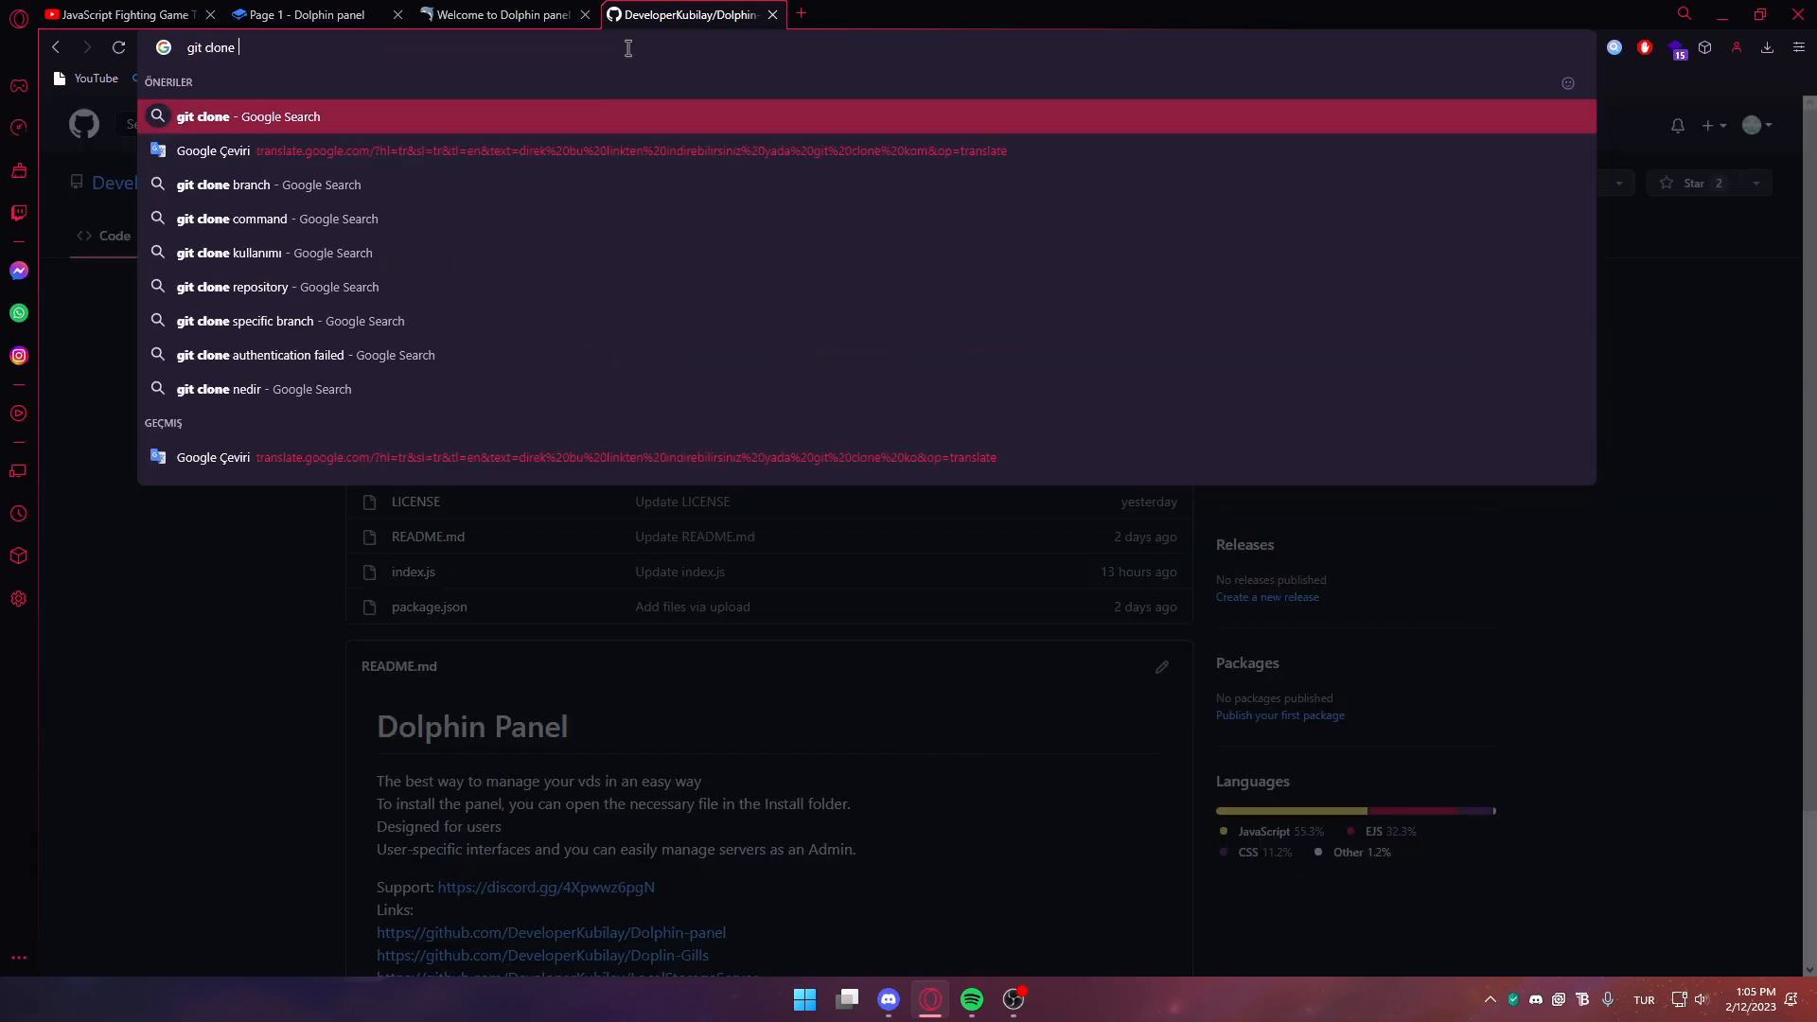
{"action": "type", "text": "https://github.com/DeveloperKubilay/Dolphin-panel"}
{"action": "key", "text": "ctrl+a"}
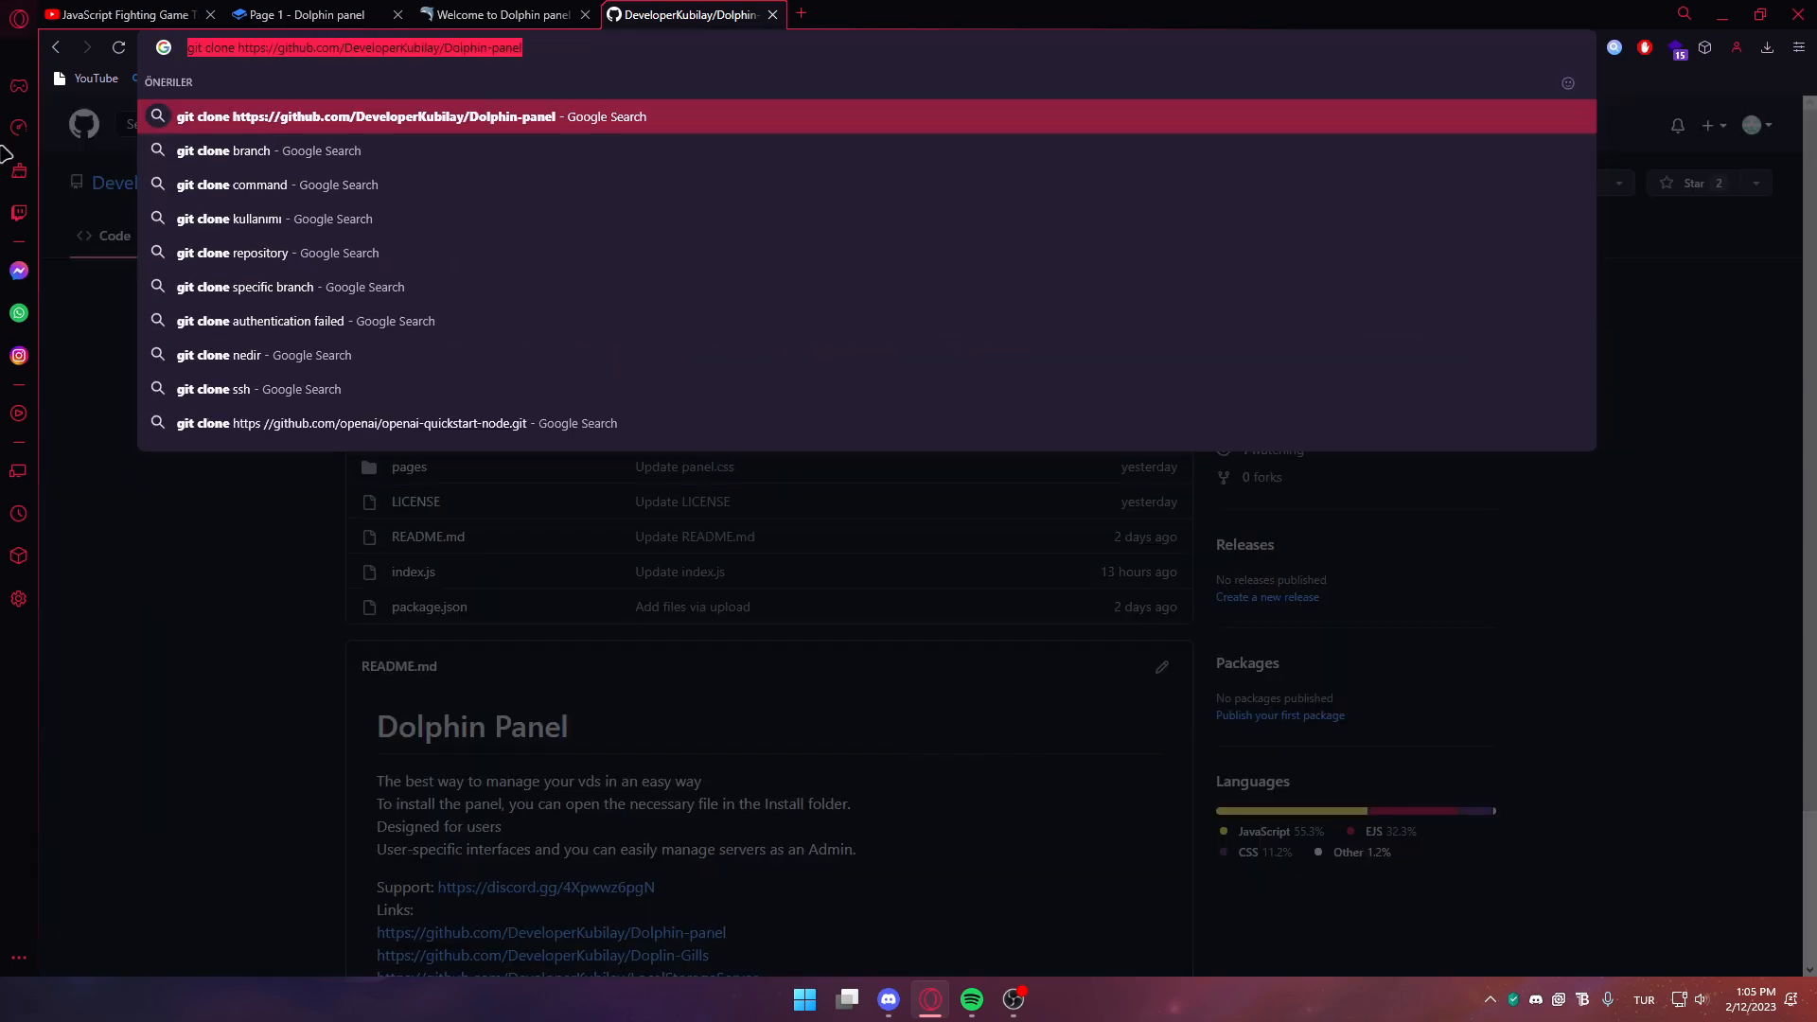
{"action": "key", "text": "Escape"}
{"action": "left_click", "coordinate": [1144, 296]}
{"action": "left_click", "coordinate": [886, 613]}
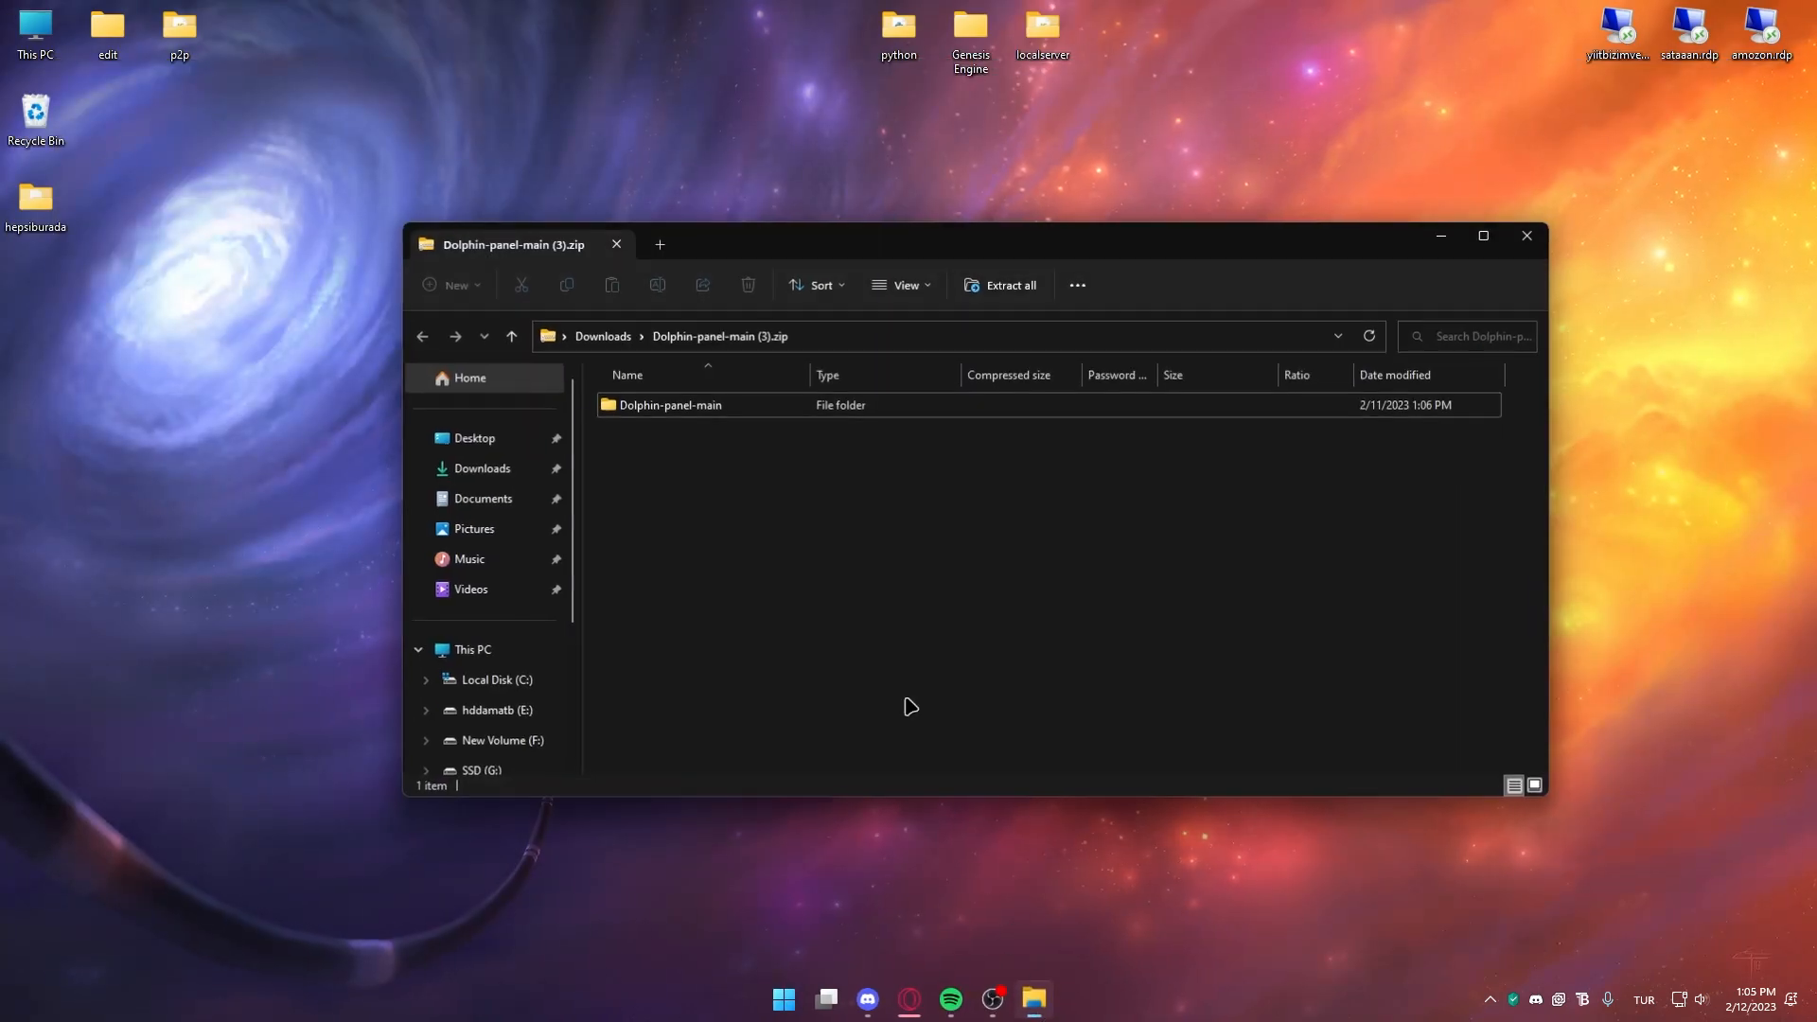
Copy Dolphin-panel-main to the desktop, then download Doplin-Gills as a ZIP and copy its folder there
{"action": "left_click_drag", "start_coordinate": [673, 405], "coordinate": [187, 437]}
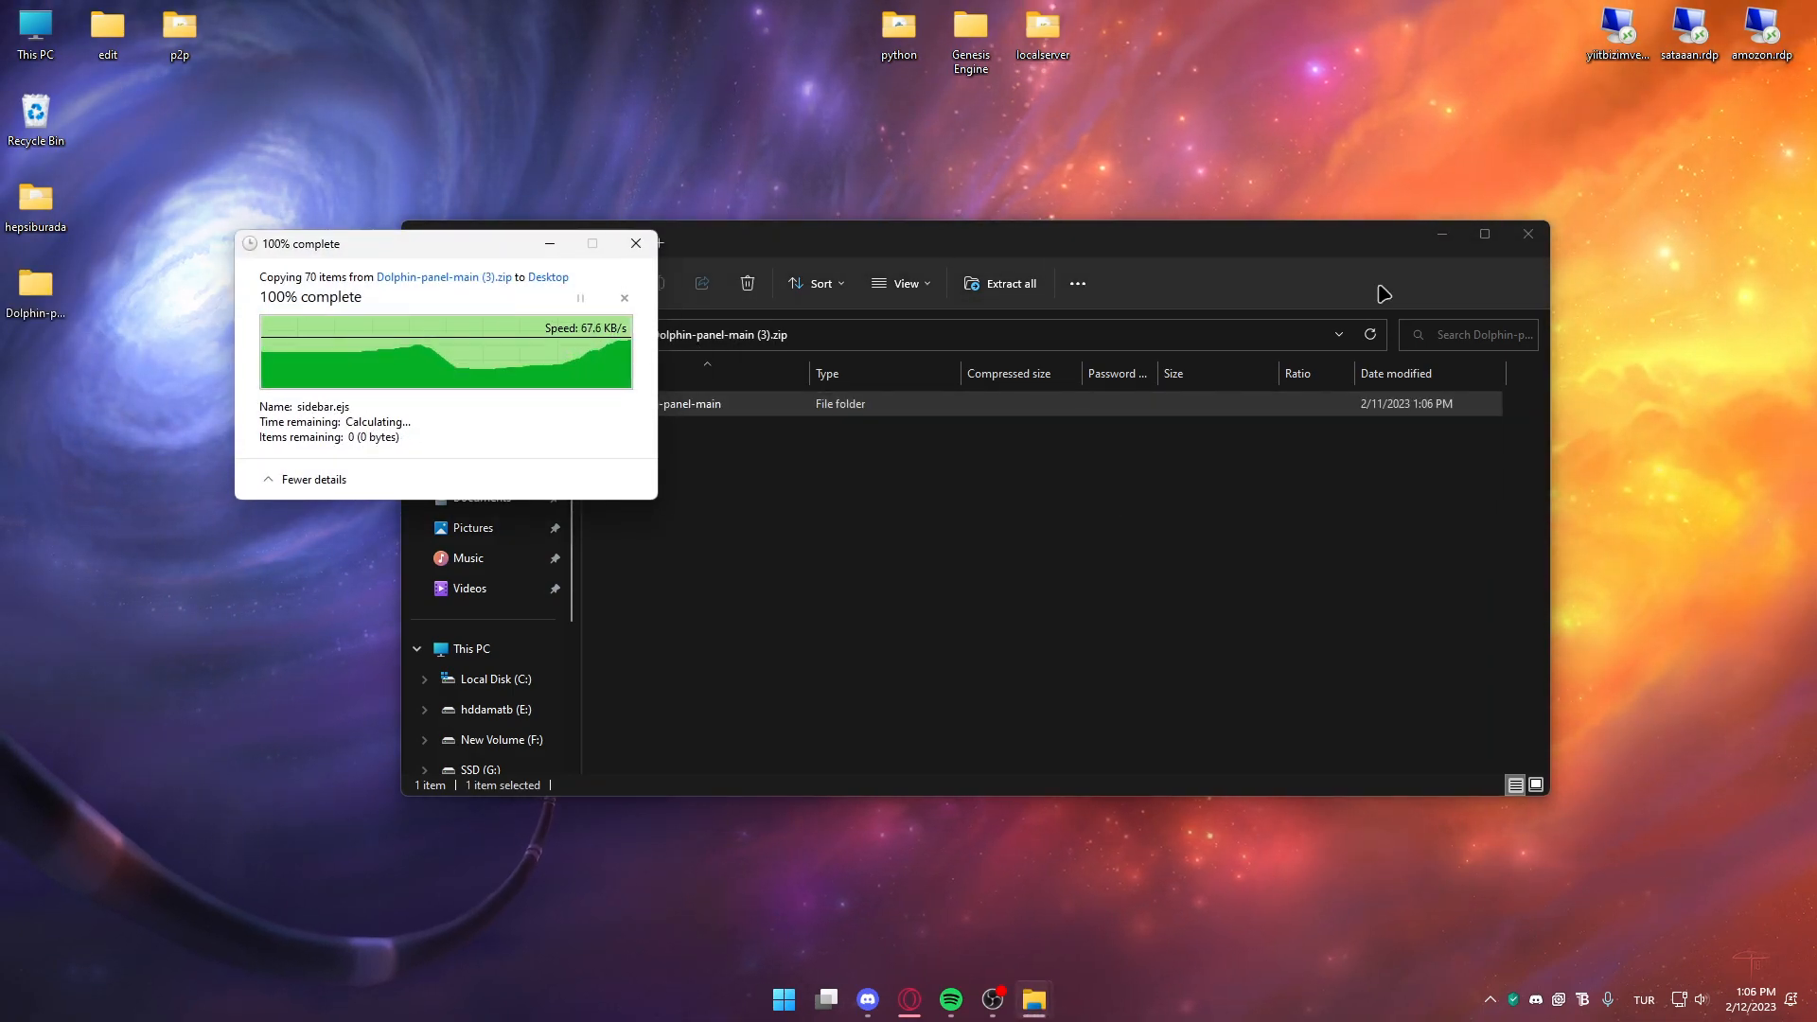
{"action": "left_click", "coordinate": [1527, 233]}
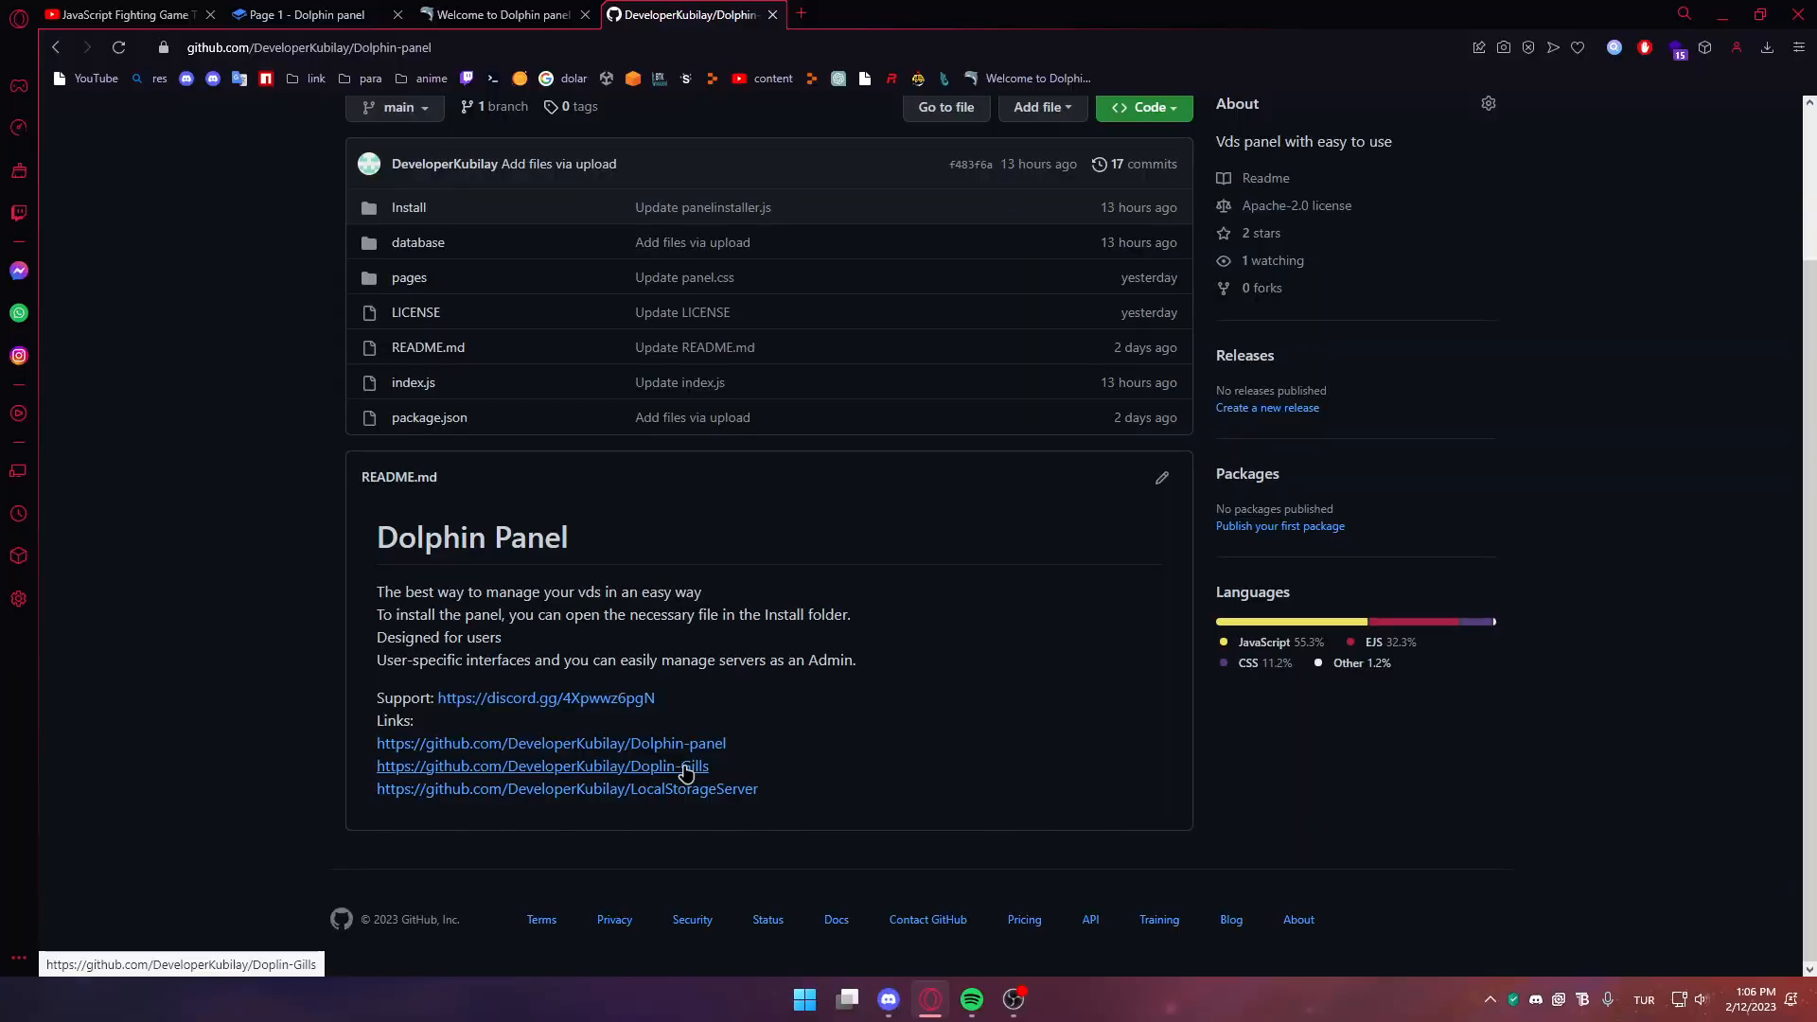
{"action": "left_click", "coordinate": [683, 768]}
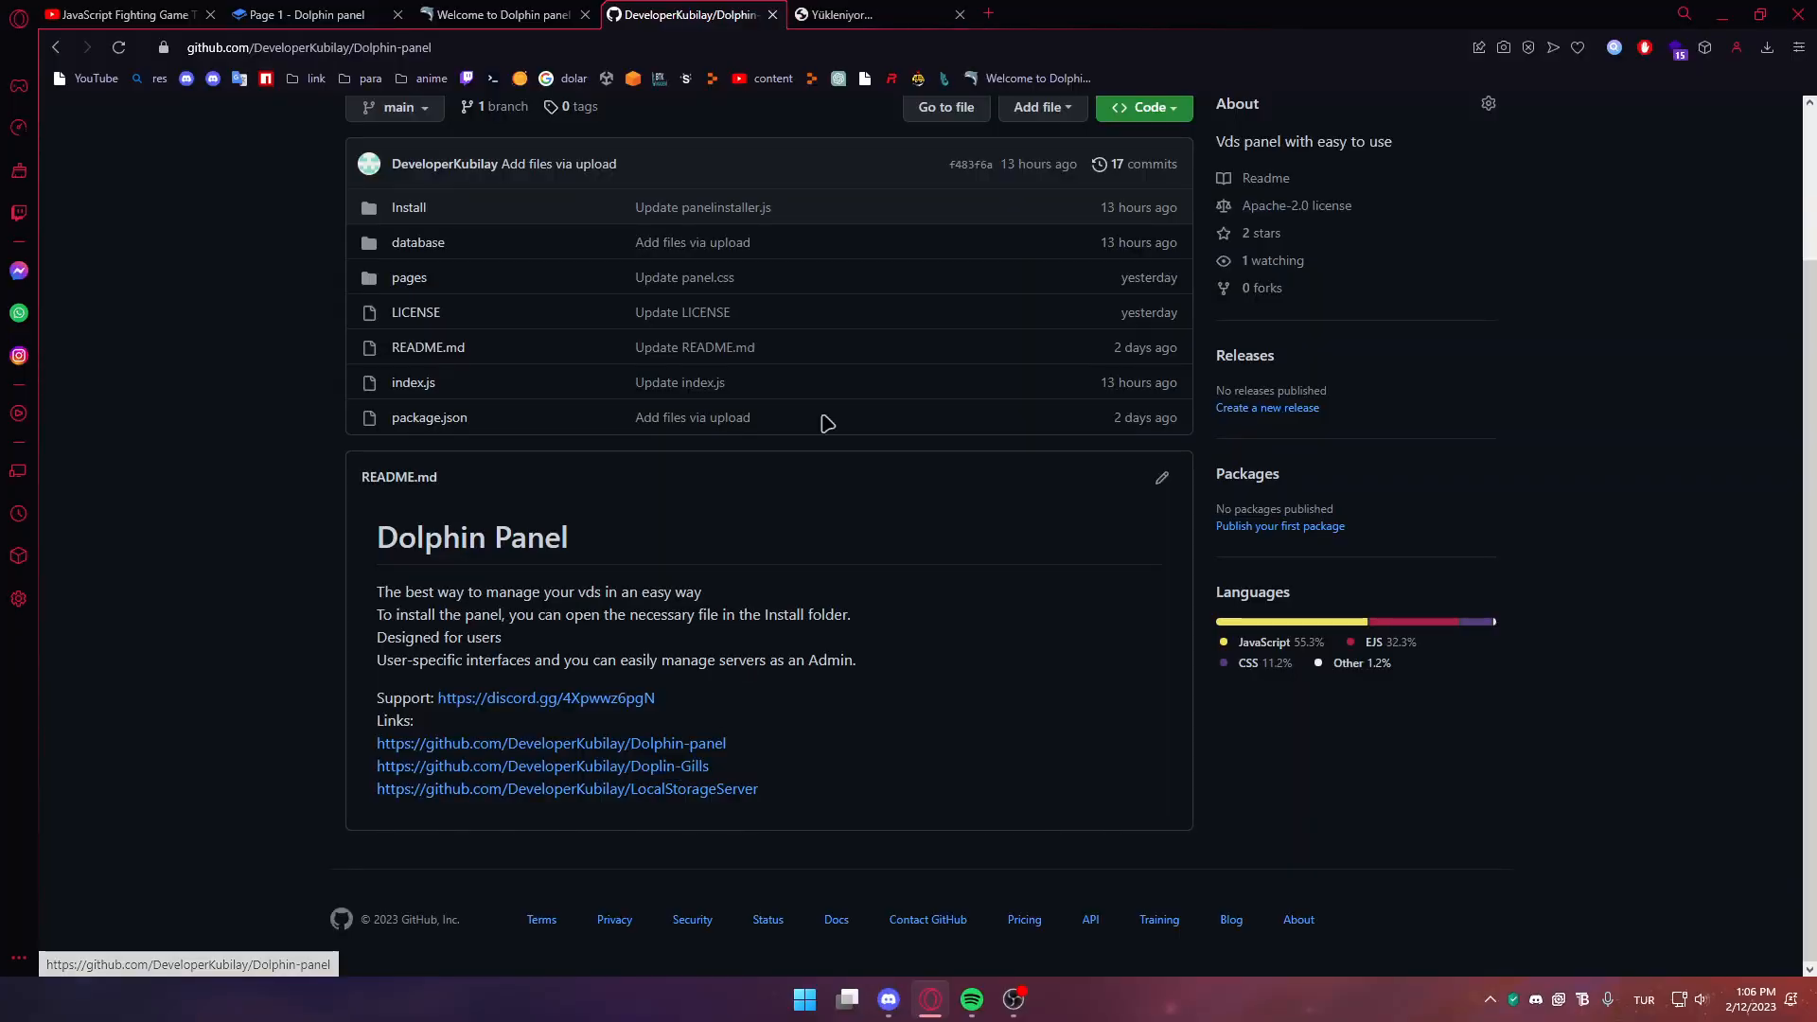
{"action": "left_click", "coordinate": [1159, 299]}
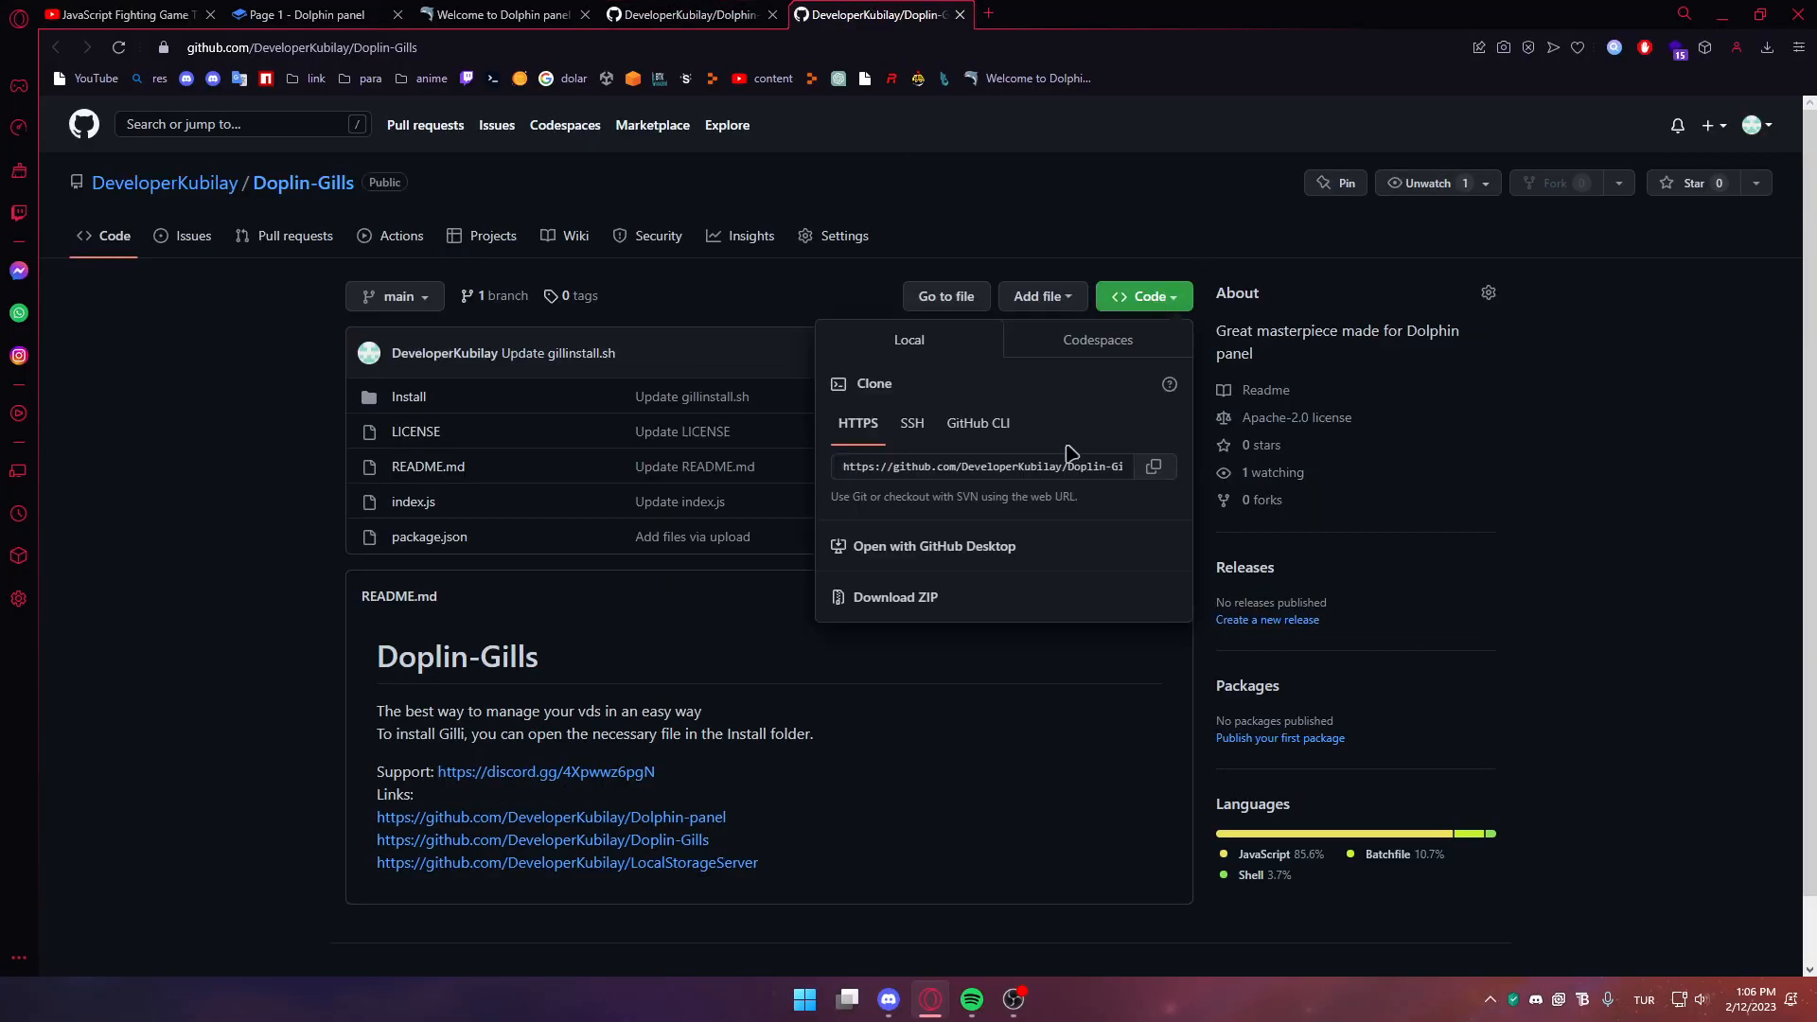
{"action": "left_click", "coordinate": [929, 600]}
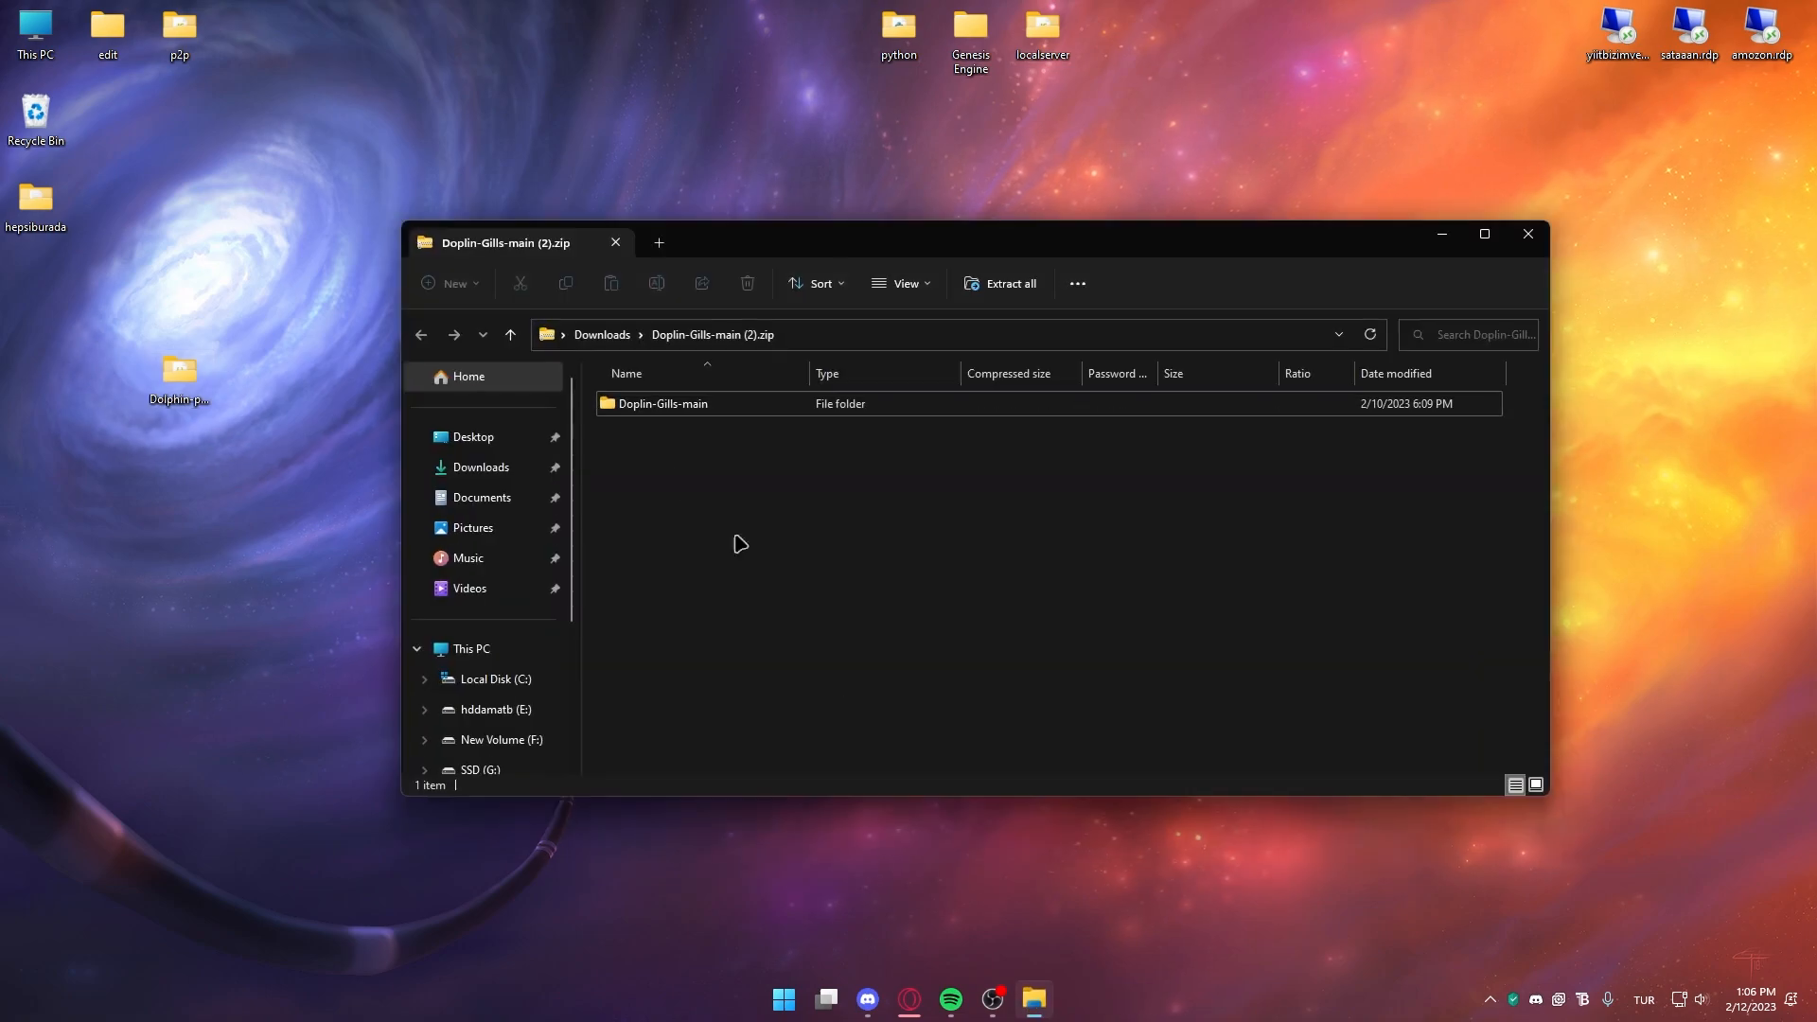
{"action": "left_click_drag", "start_coordinate": [662, 403], "coordinate": [251, 294]}
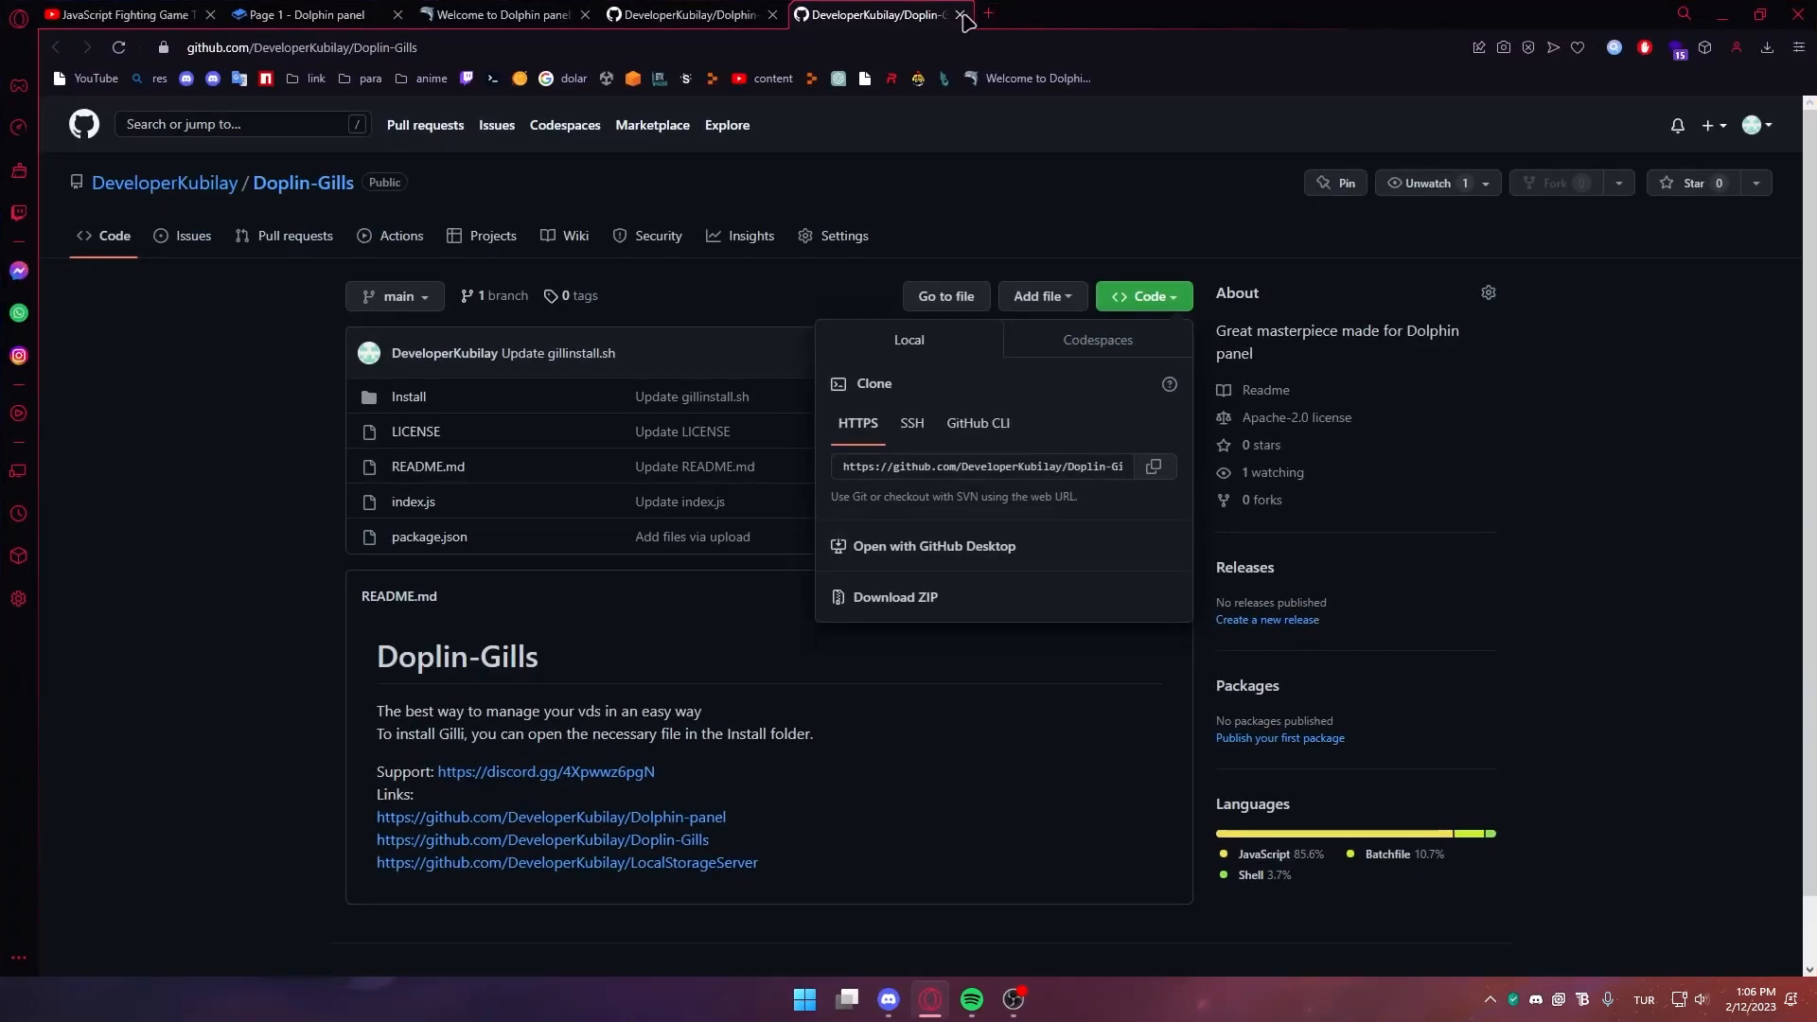
{"action": "key", "text": "ctrl+w"}
Download LocalStorageServer as a ZIP and copy its main folder onto the desktop
{"action": "left_click", "coordinate": [653, 795]}
{"action": "left_click", "coordinate": [1153, 301]}
{"action": "left_click", "coordinate": [888, 599]}
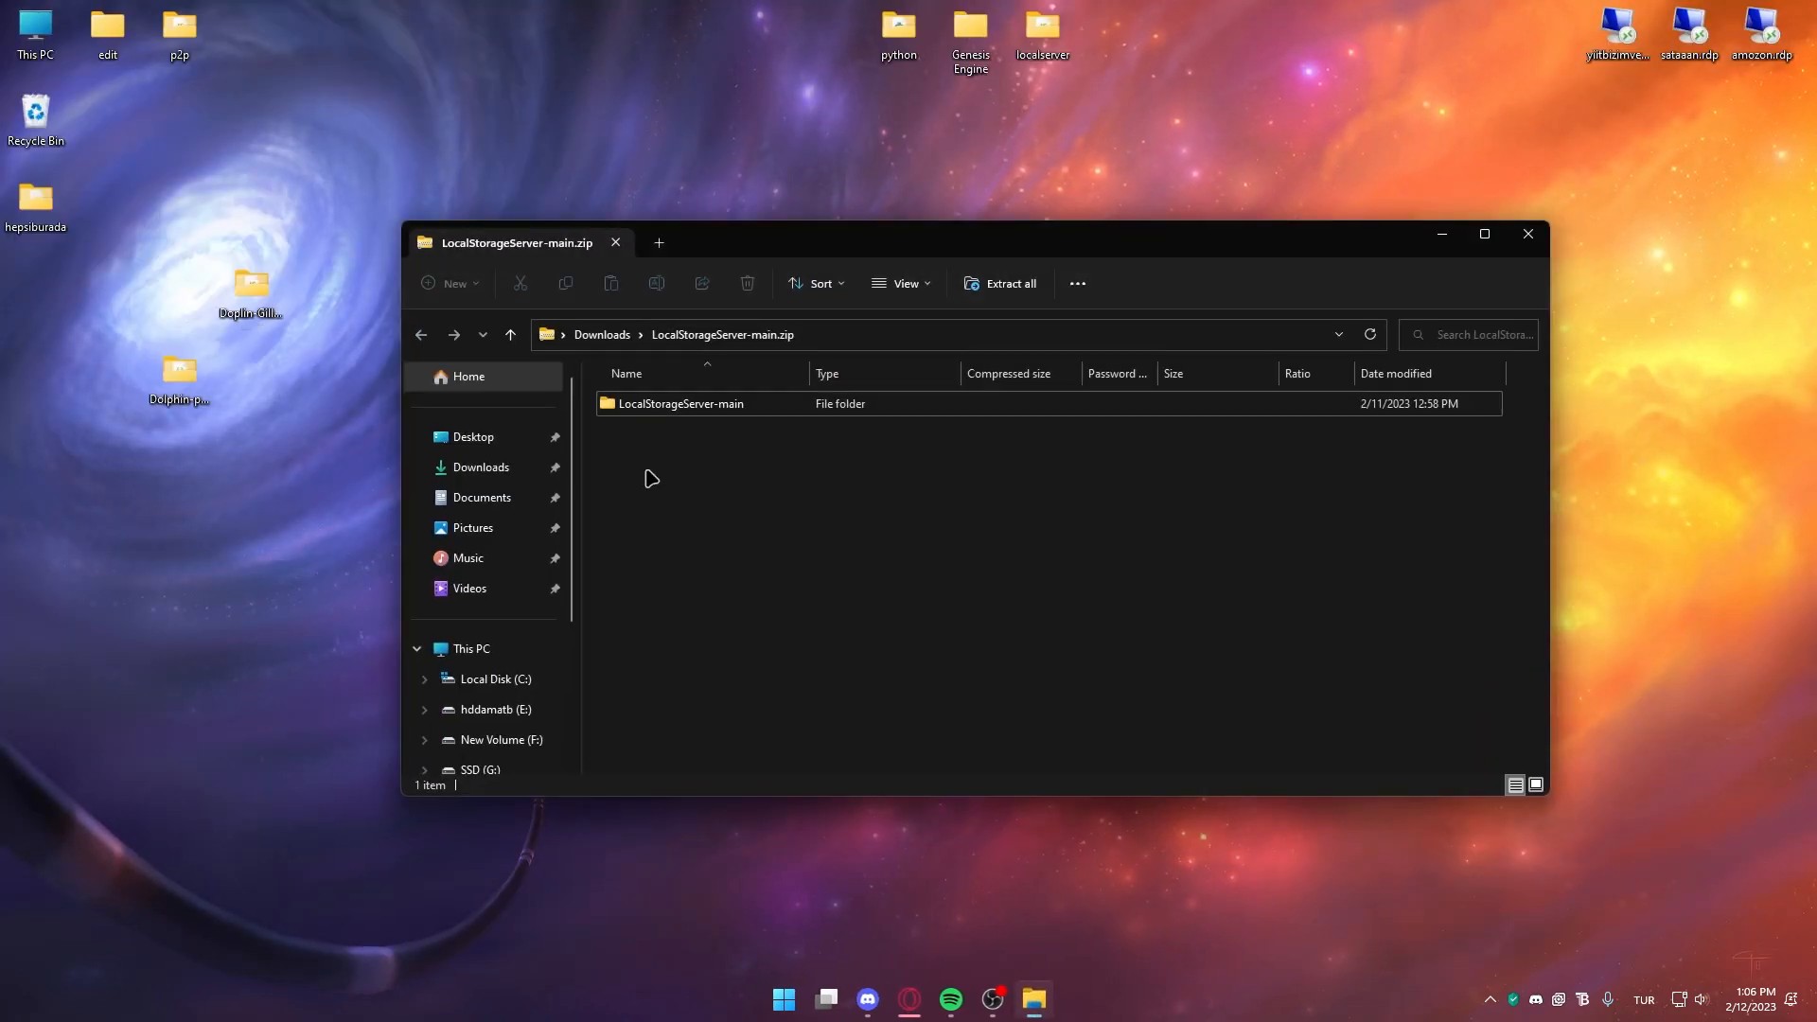
{"action": "left_click_drag", "start_coordinate": [663, 403], "coordinate": [280, 500]}
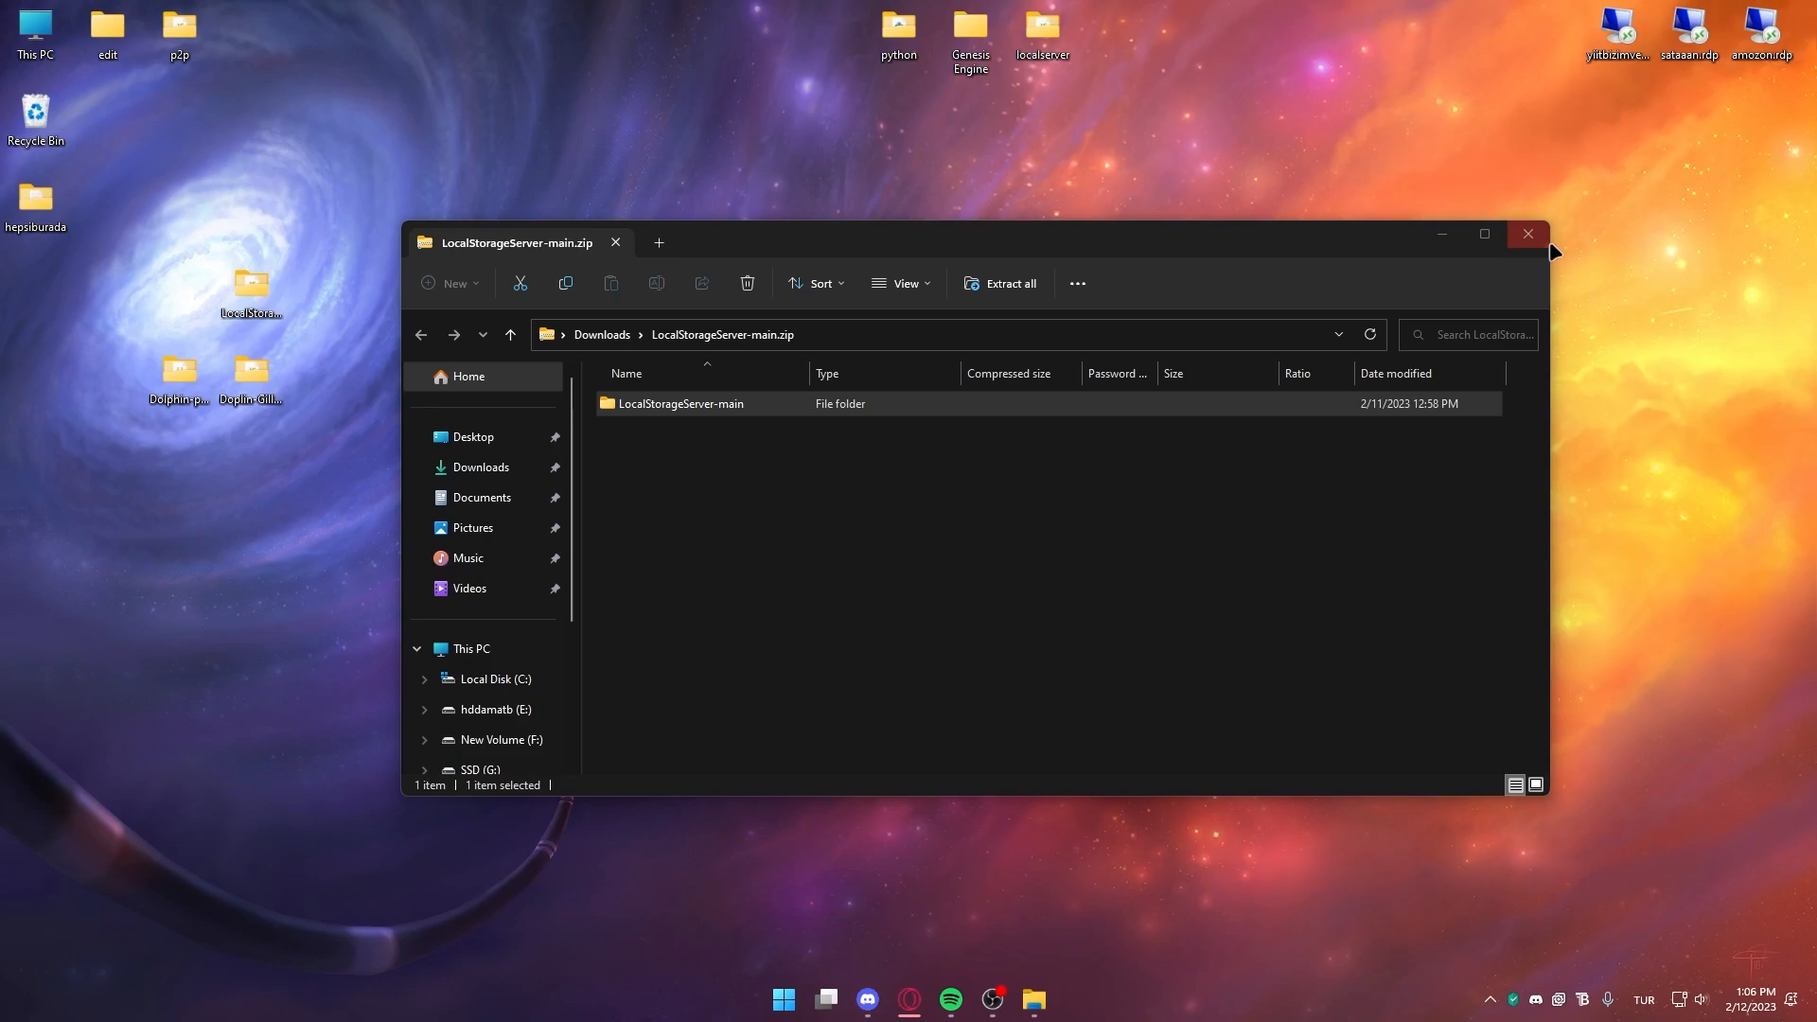
Tidy the desktop folders, then run panelinstall.bat from Dolphin-panel-main's Install folder
{"action": "left_click", "coordinate": [1548, 242]}
{"action": "left_click_drag", "start_coordinate": [260, 309], "coordinate": [332, 393]}
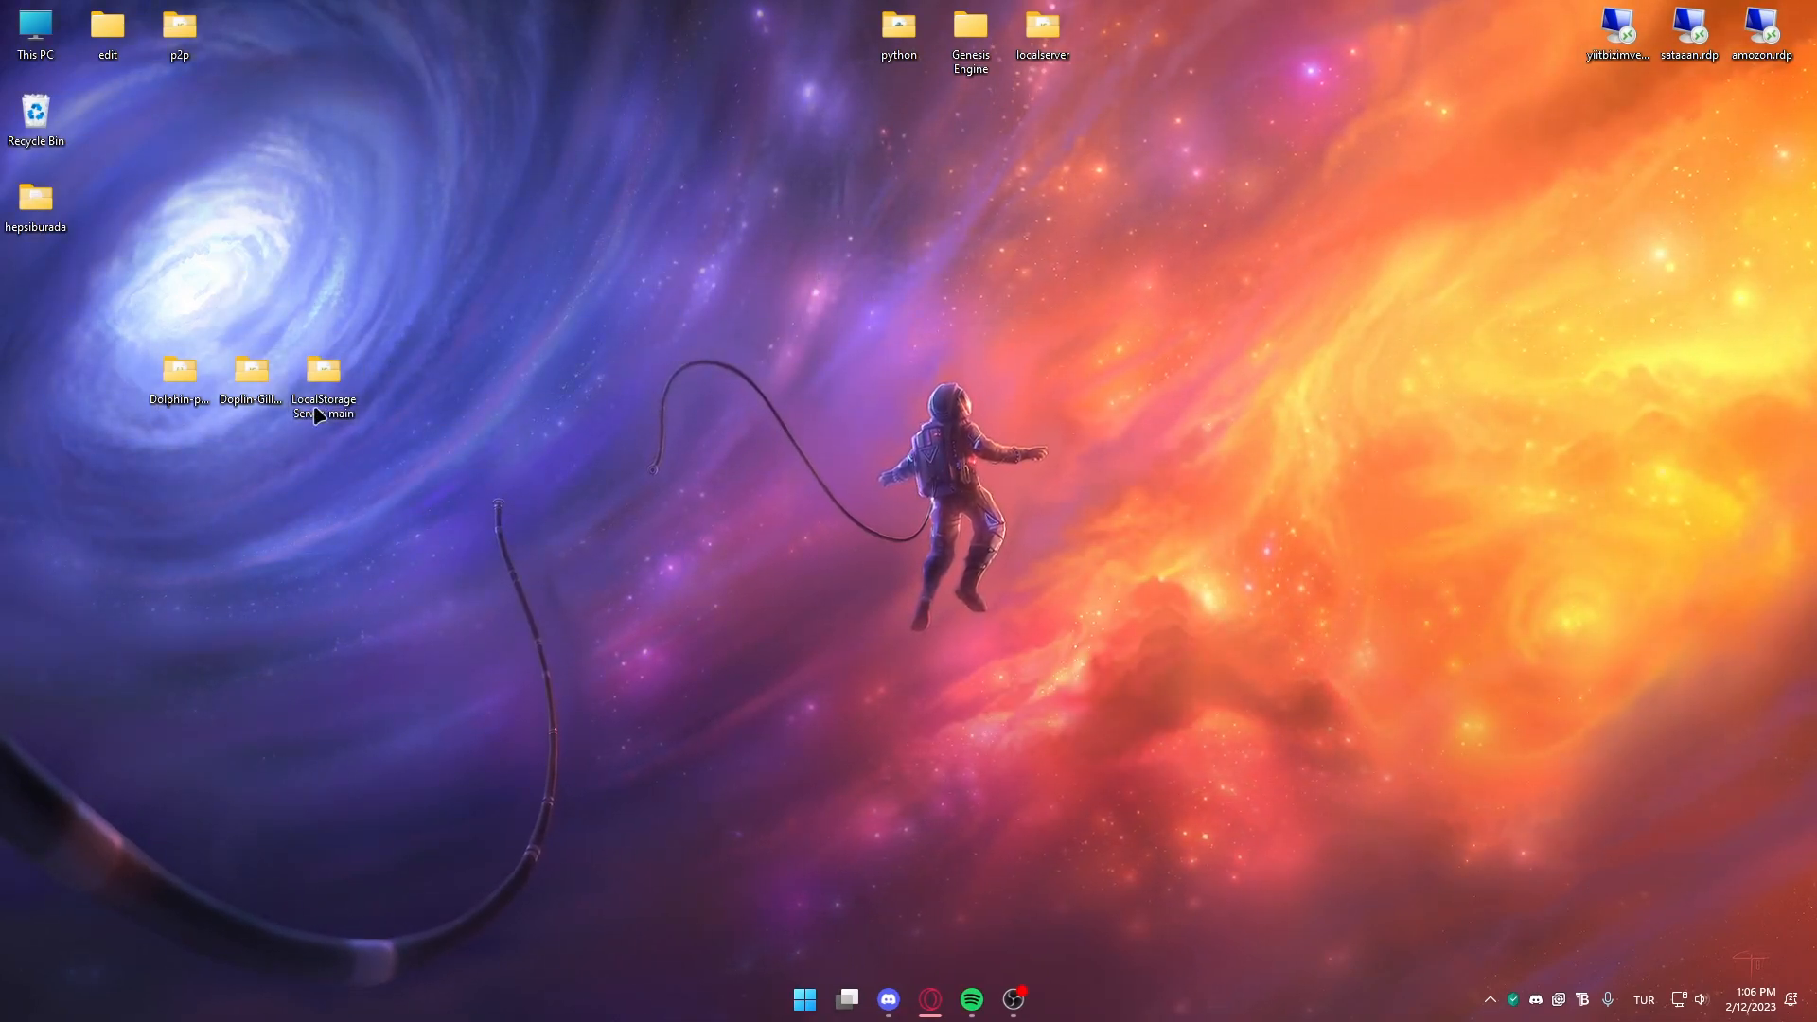
{"action": "double_click", "coordinate": [183, 372]}
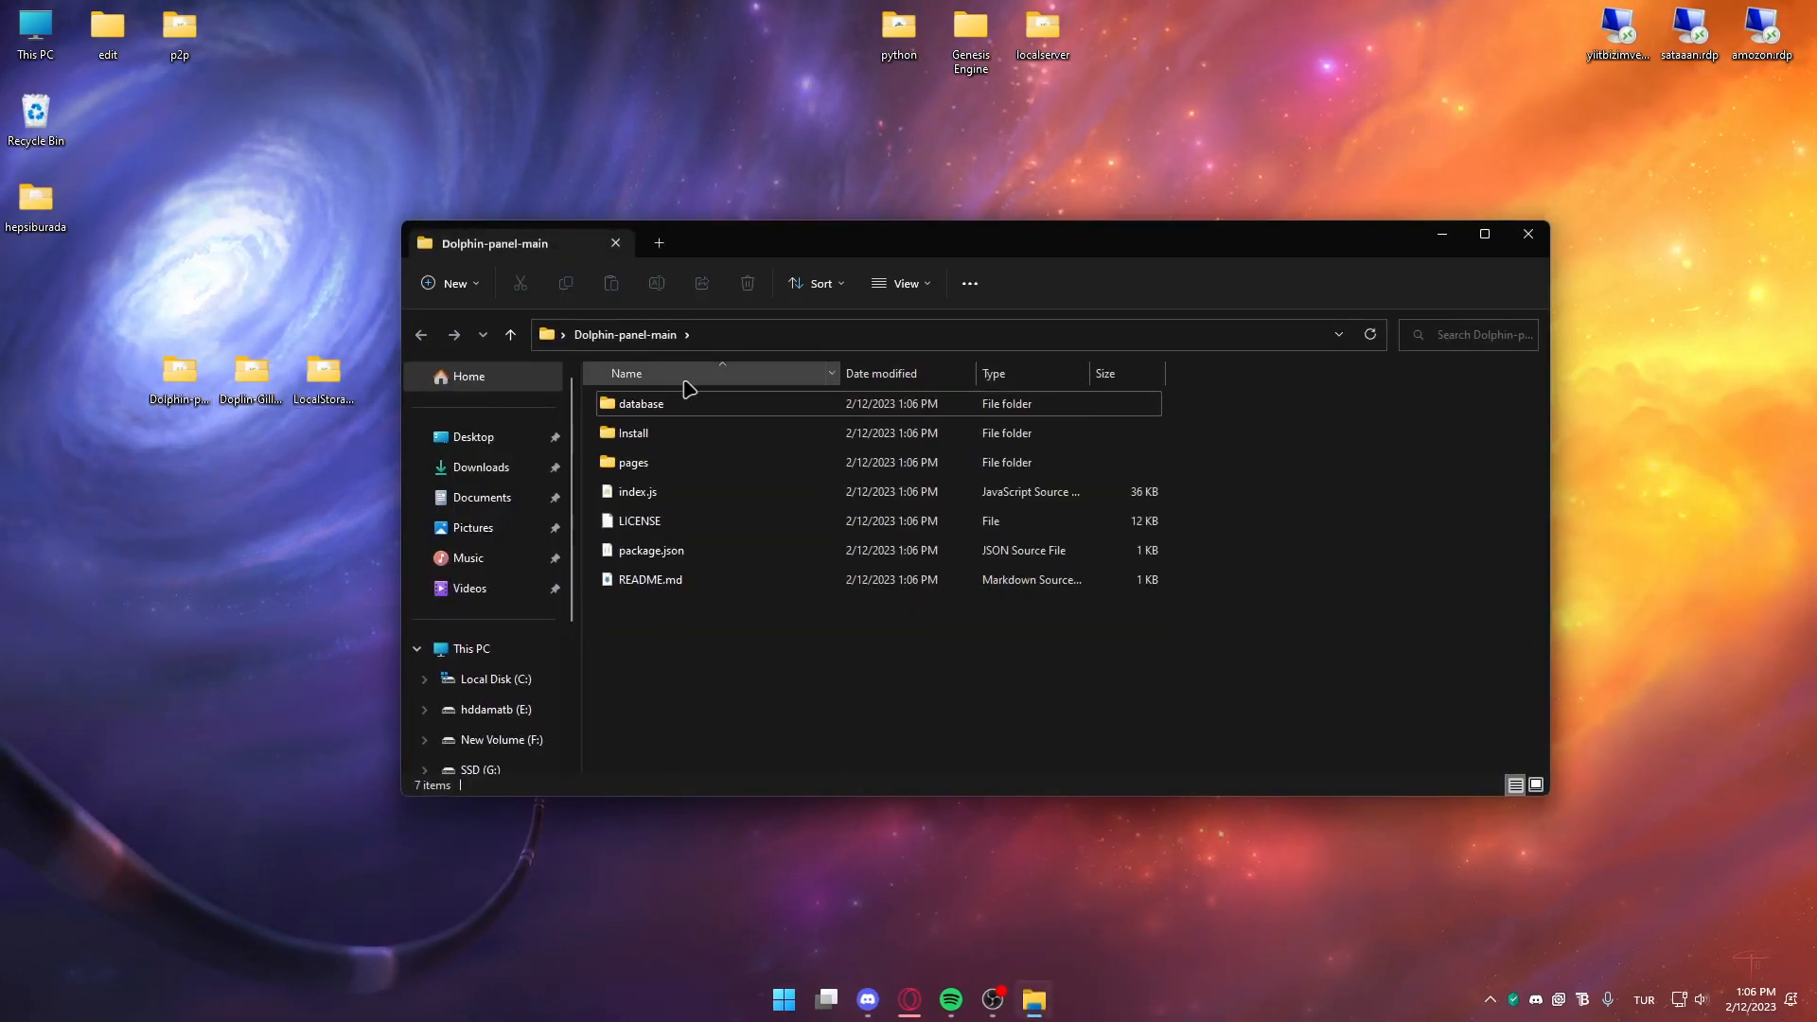
{"action": "double_click", "coordinate": [708, 435]}
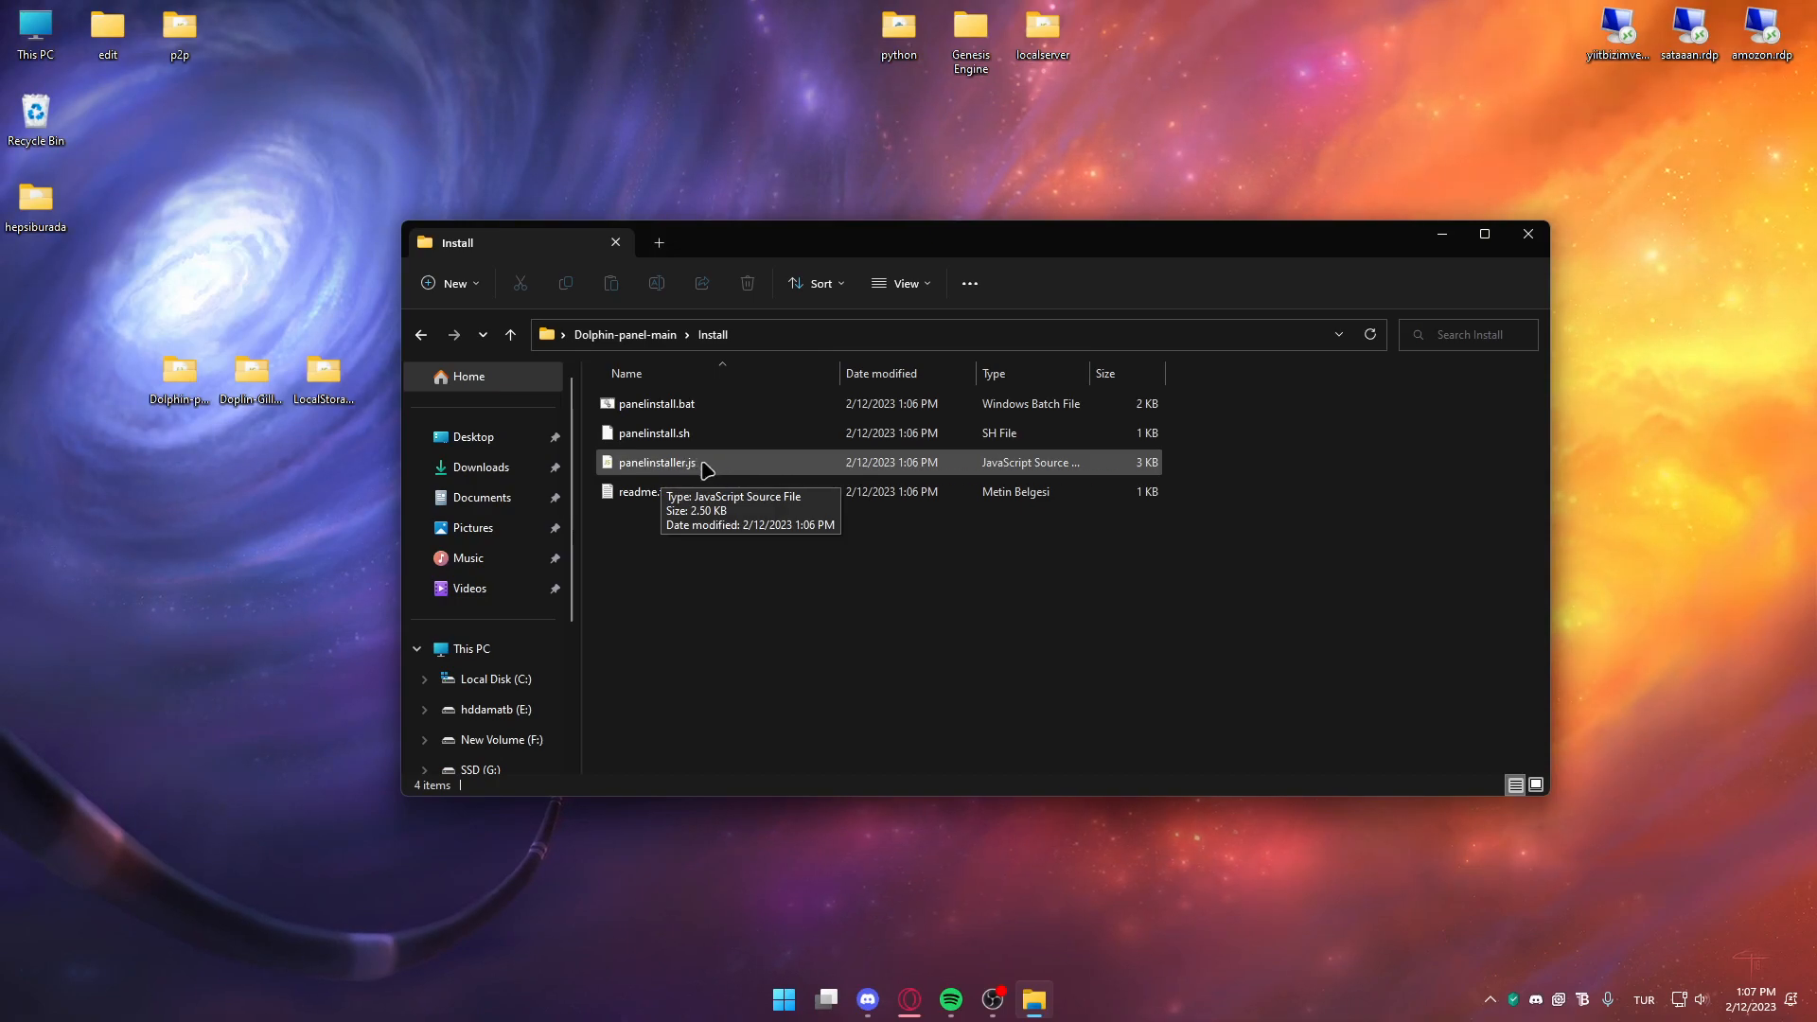
{"action": "left_click", "coordinate": [789, 337]}
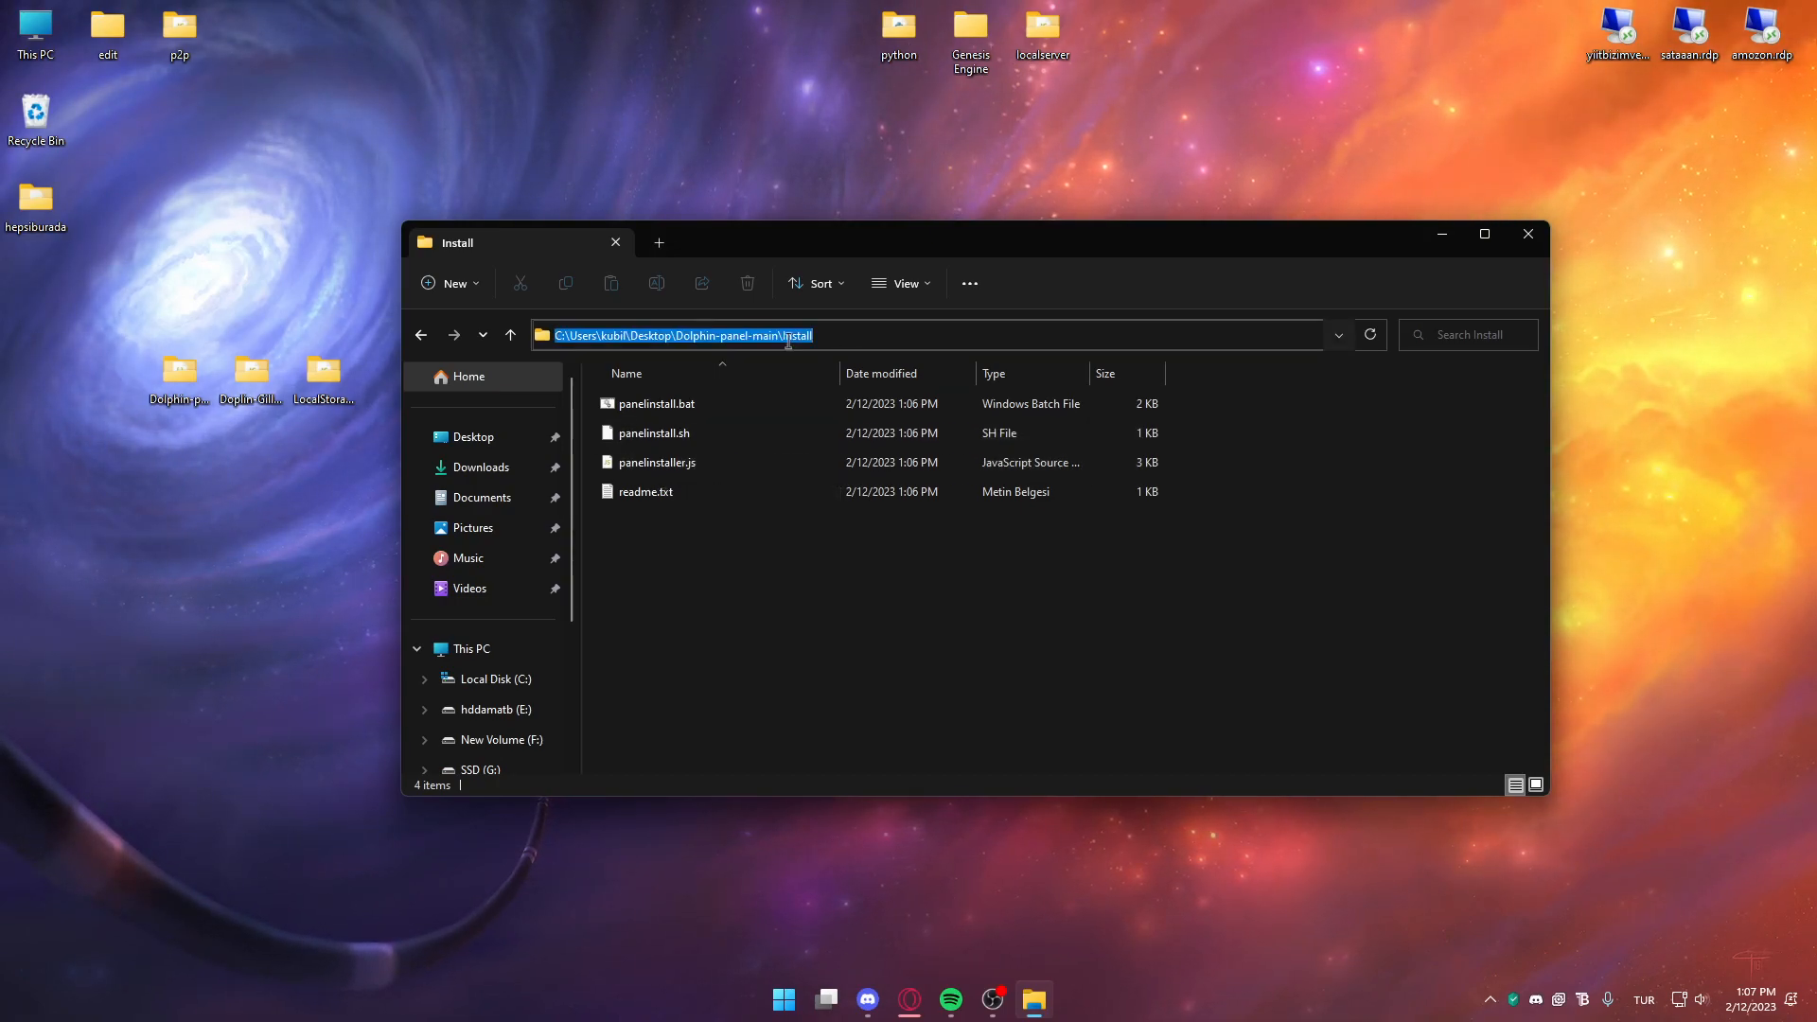
{"action": "double_click", "coordinate": [629, 405]}
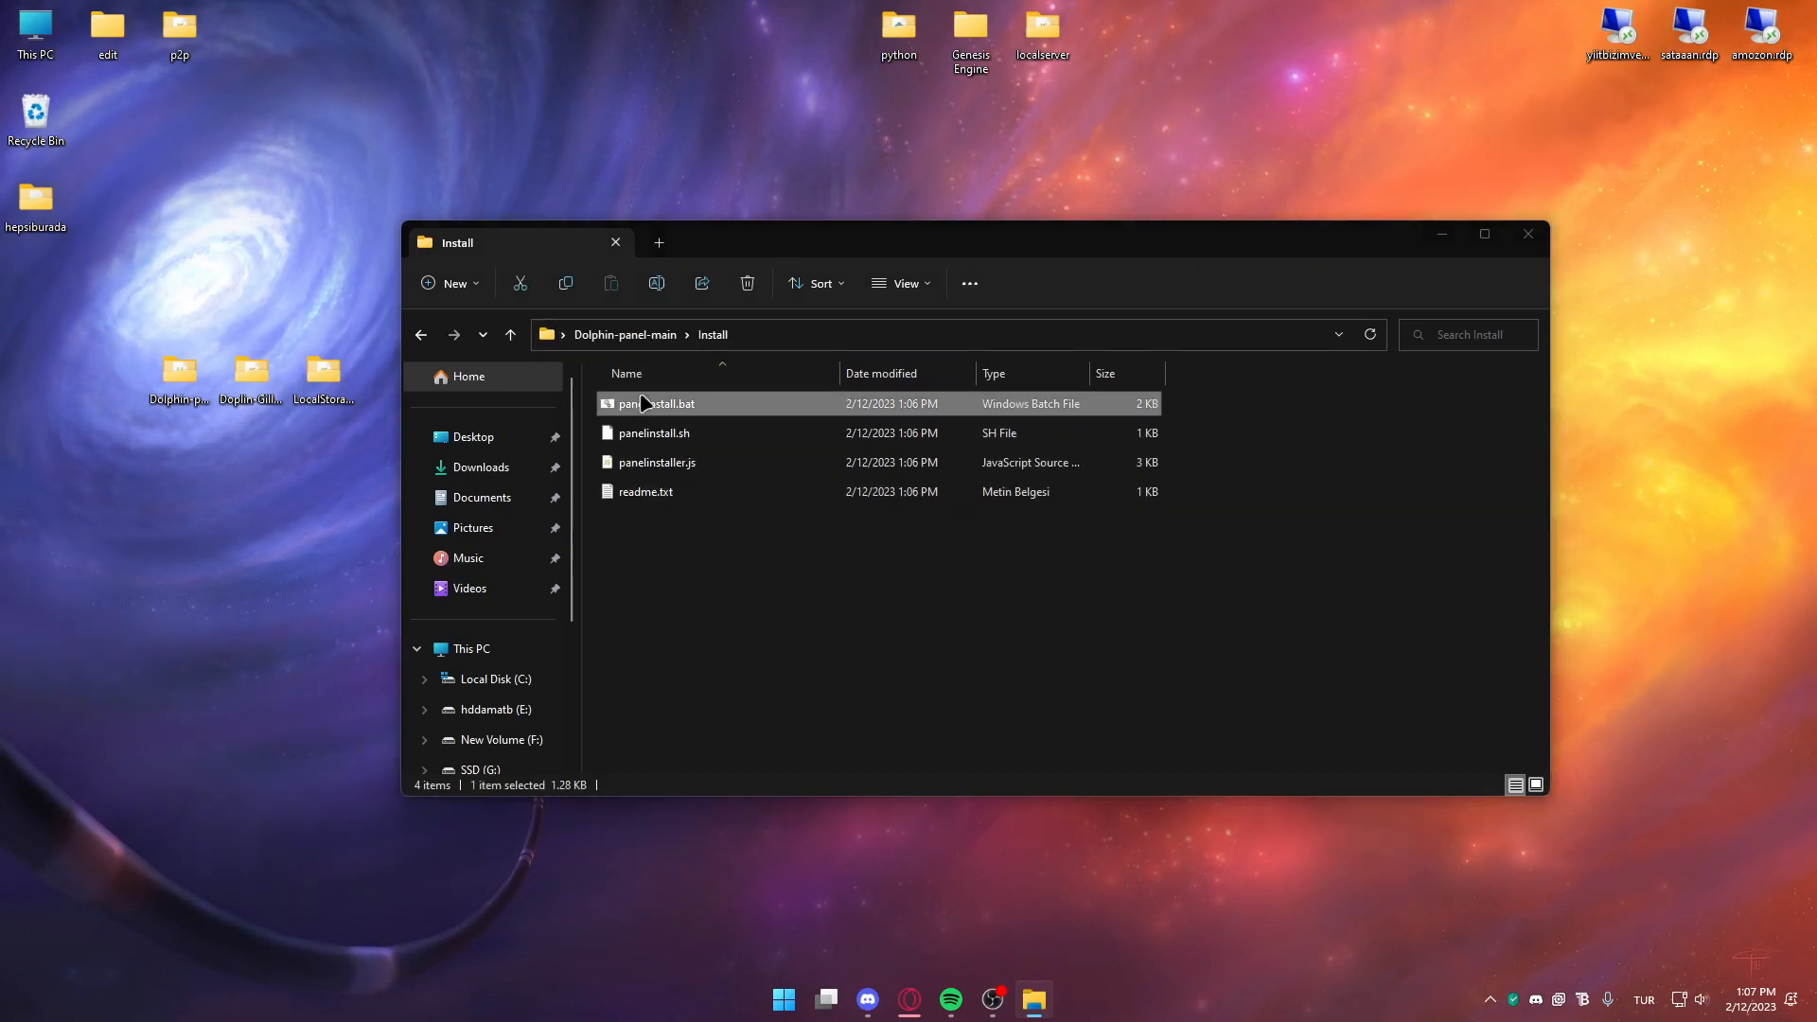
Run the unrecognised installer anyway and answer no to both Node.js download prompts
{"action": "left_click", "coordinate": [721, 359]}
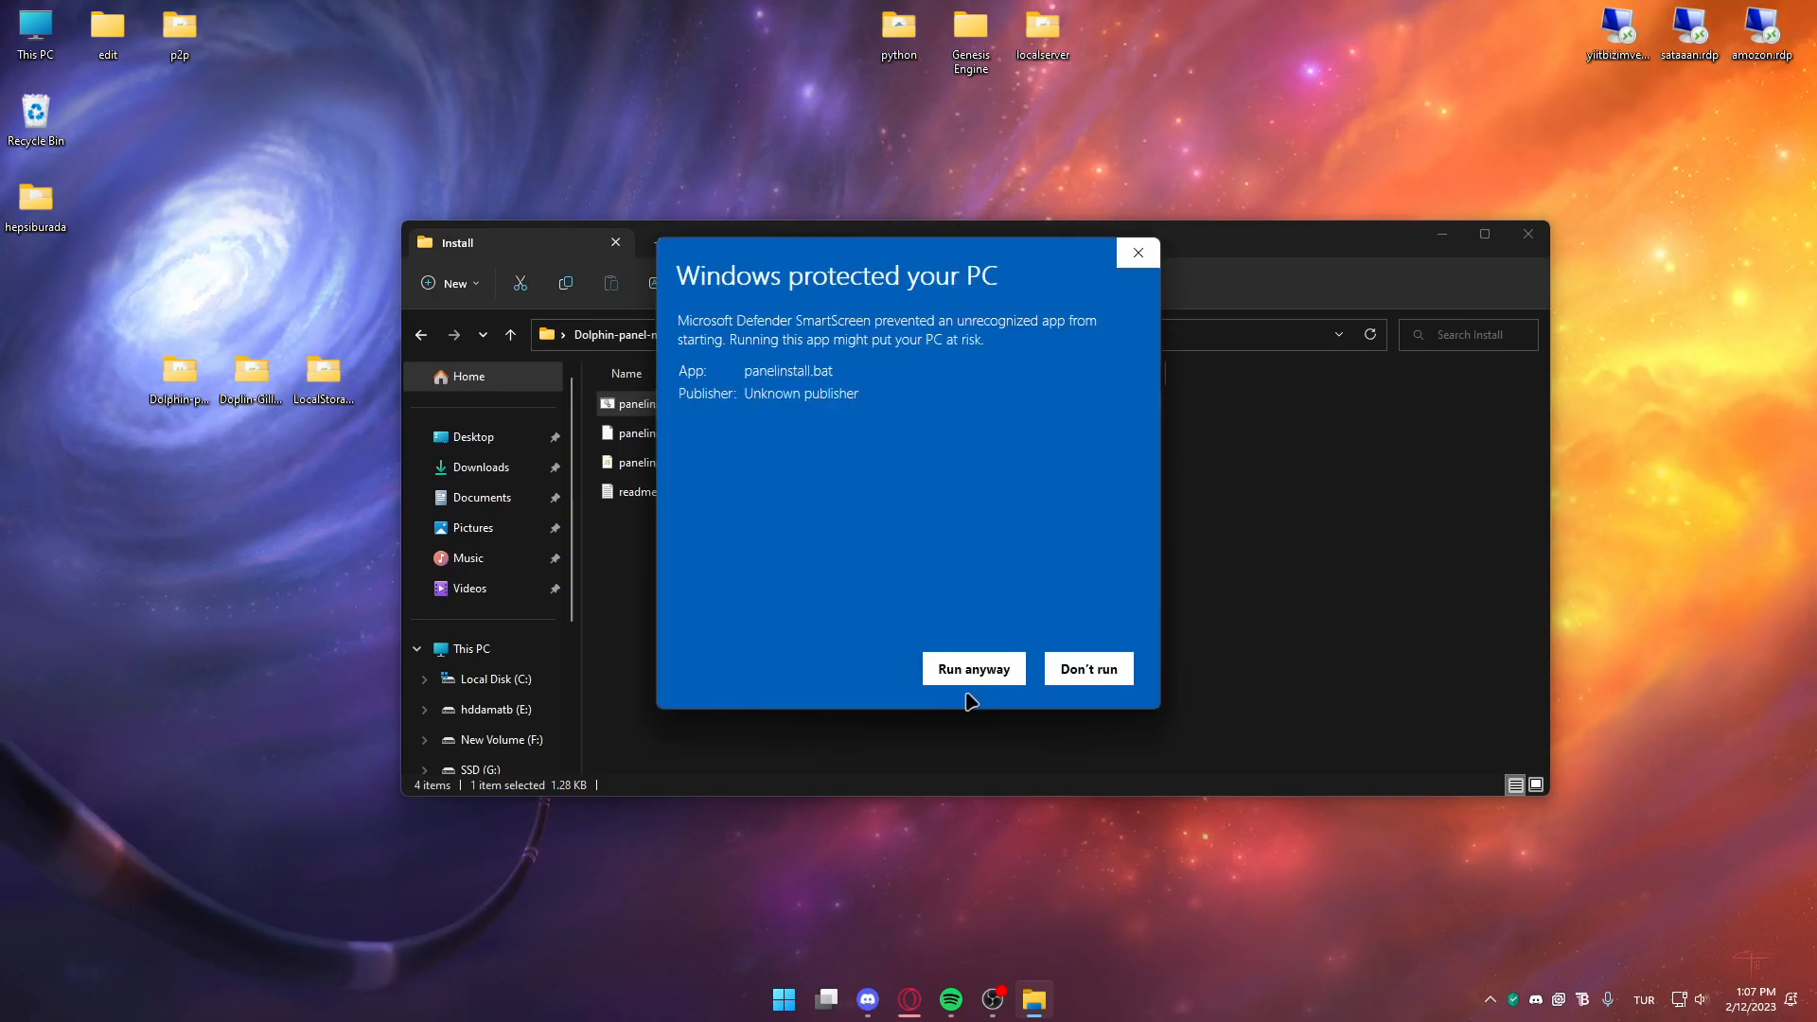
{"action": "left_click", "coordinate": [974, 667]}
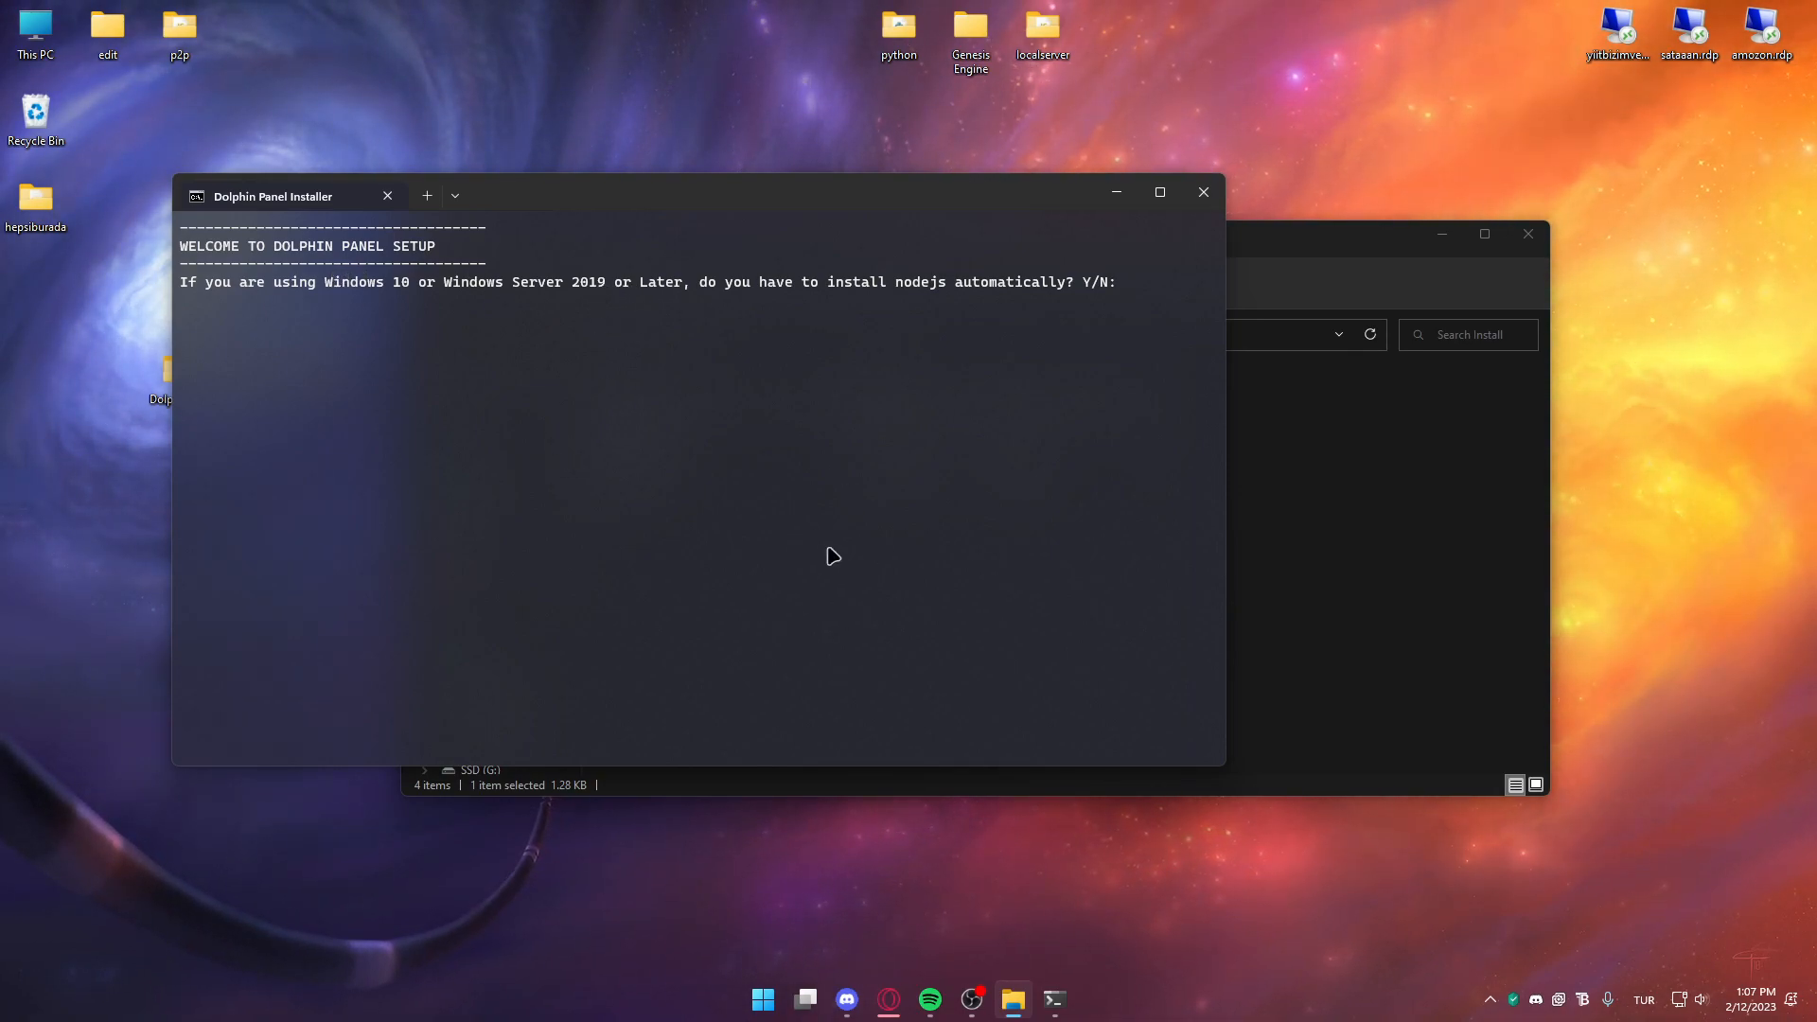
{"action": "key", "text": "Return"}
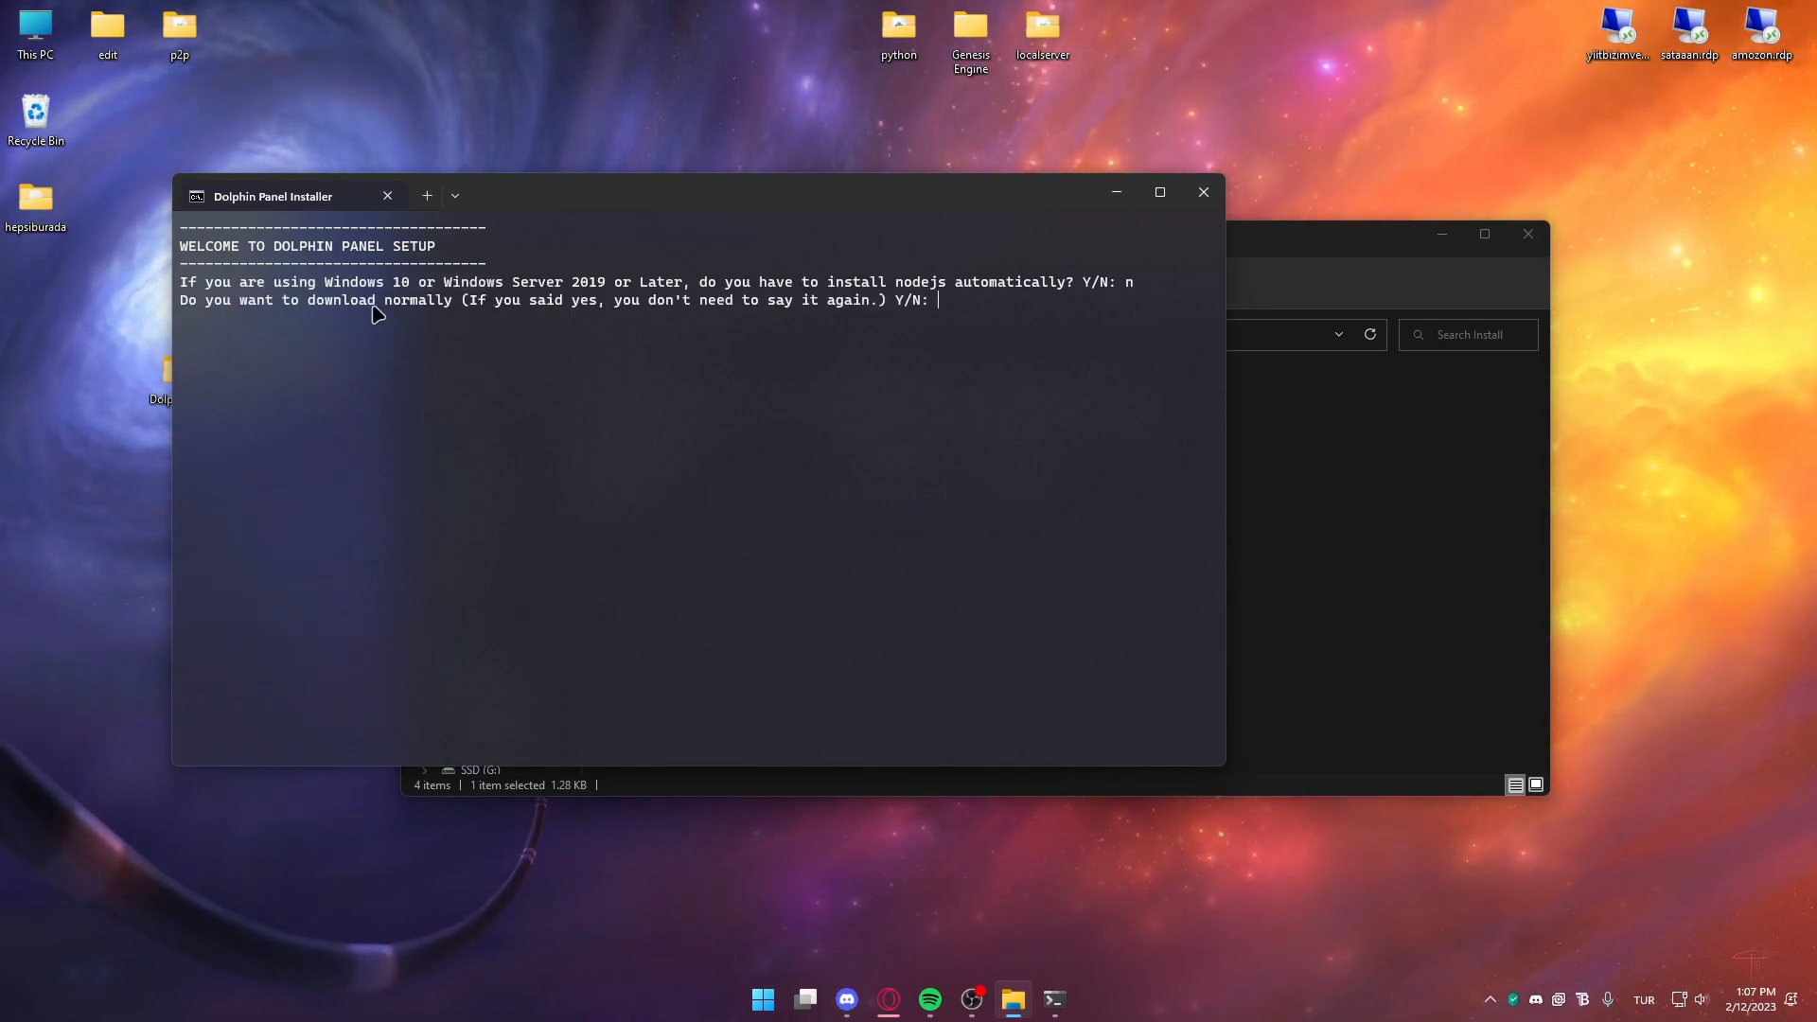
{"action": "type", "text": "n"}
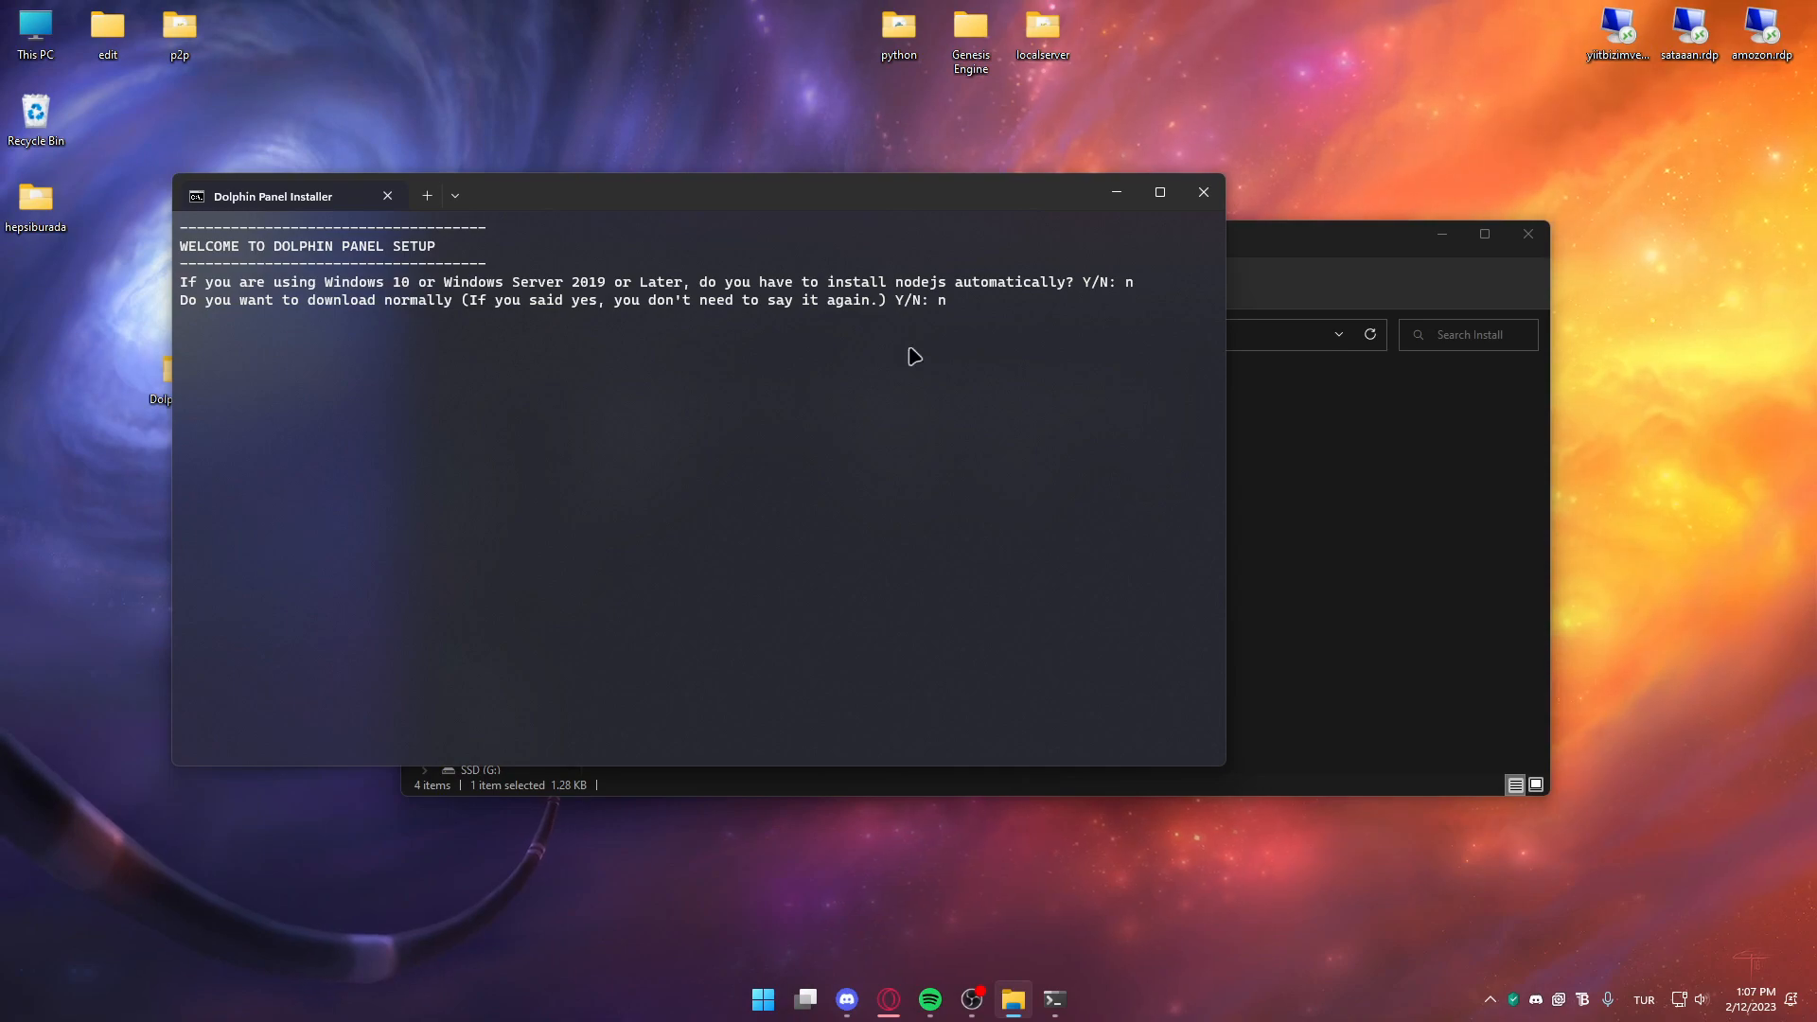
{"action": "key", "text": "Return"}
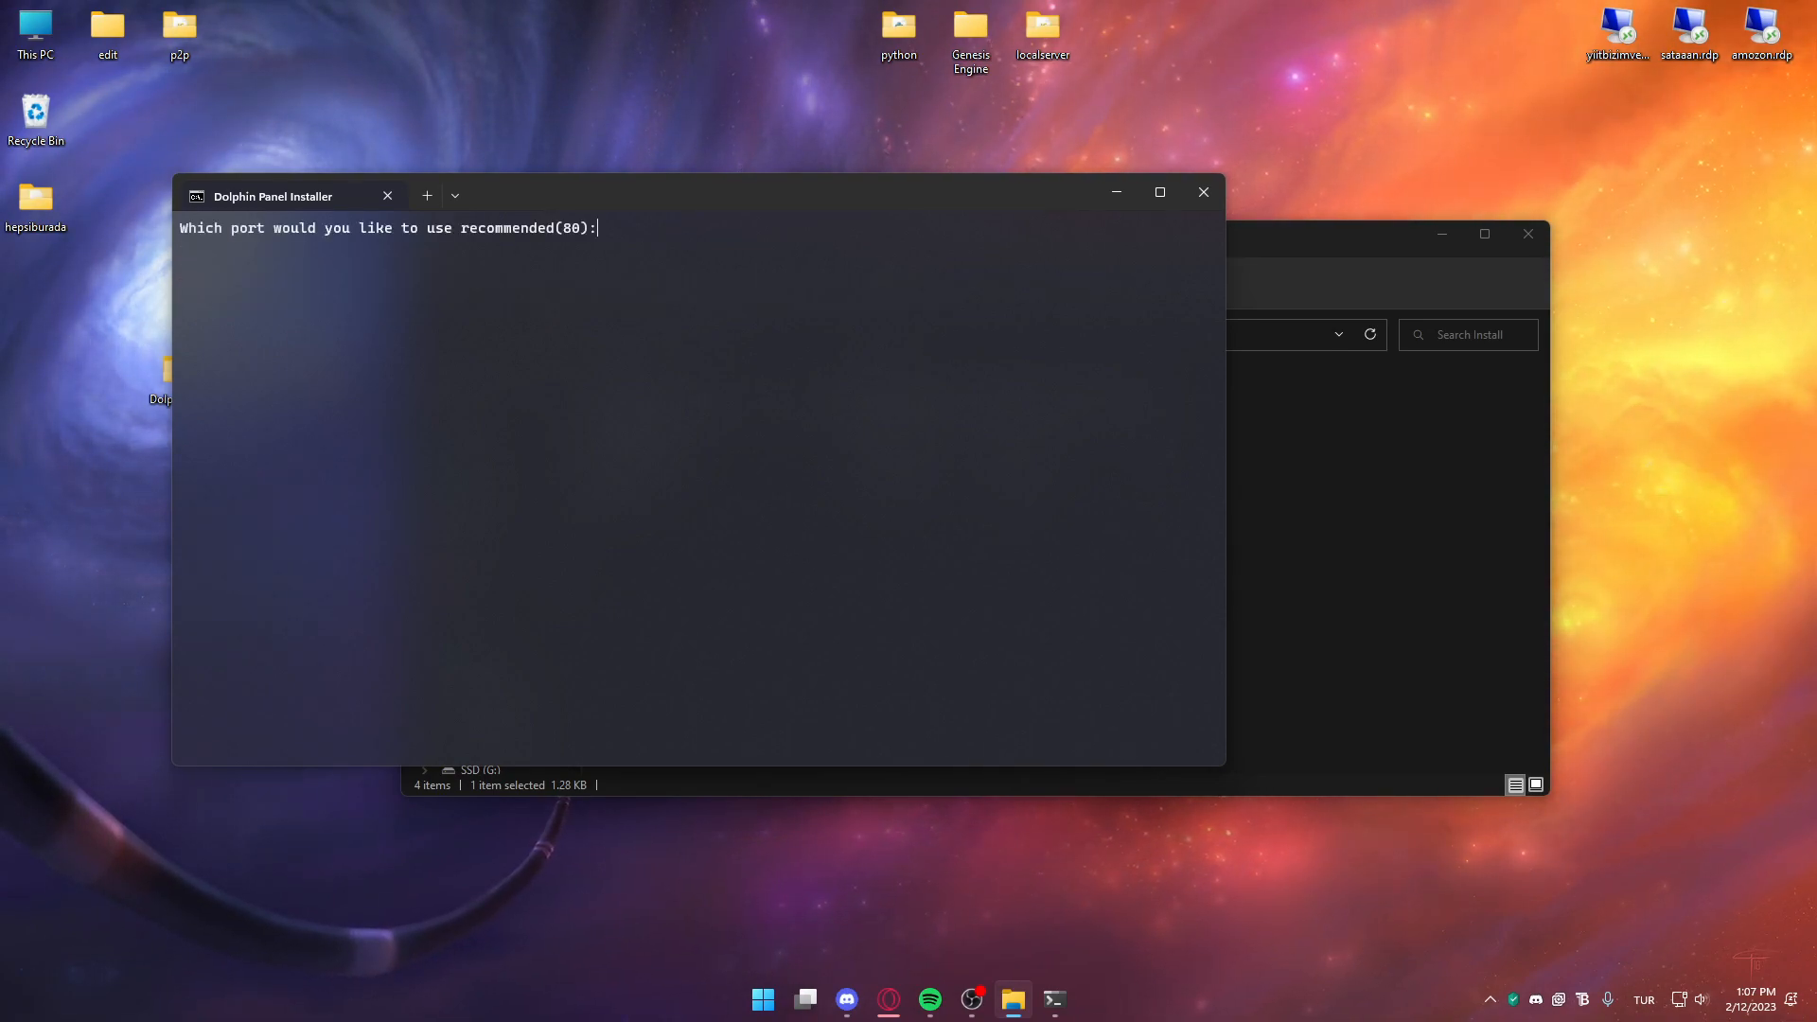
Accept port 80, gillsocket 8080 and other defaults, entering the owner's e-mail and password
{"action": "key", "text": "Return"}
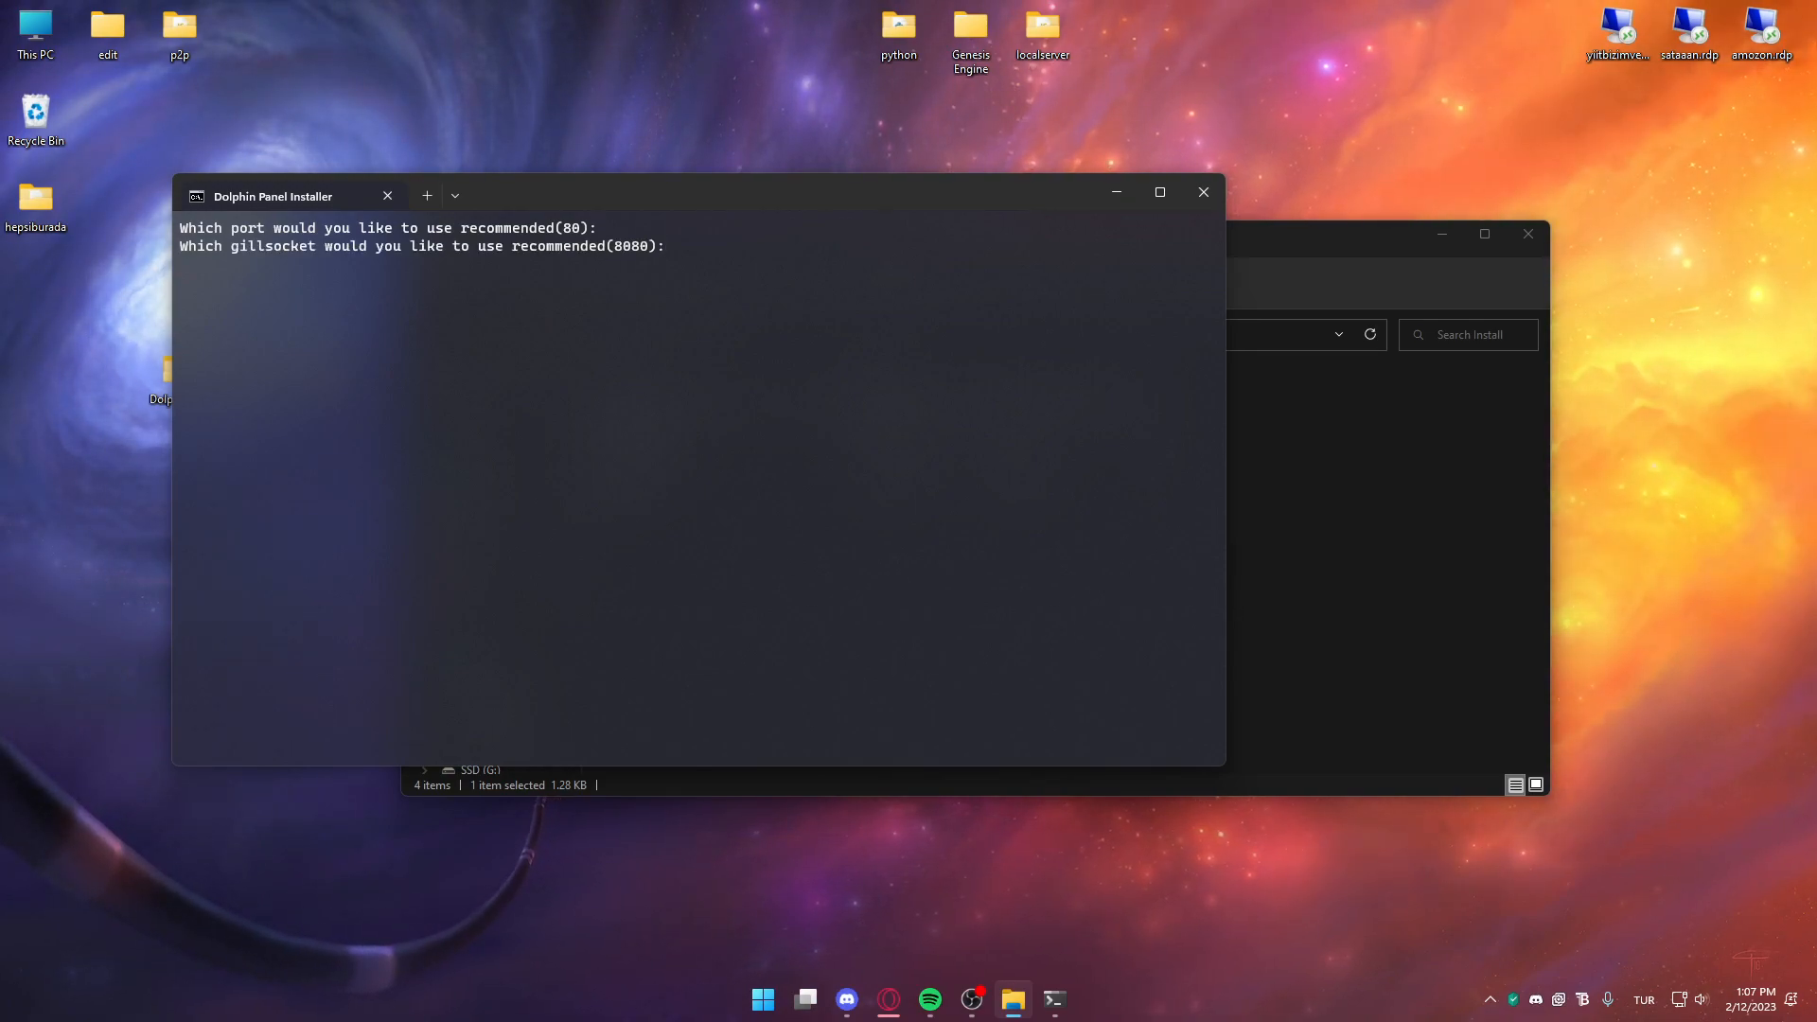
{"action": "key", "text": "Return"}
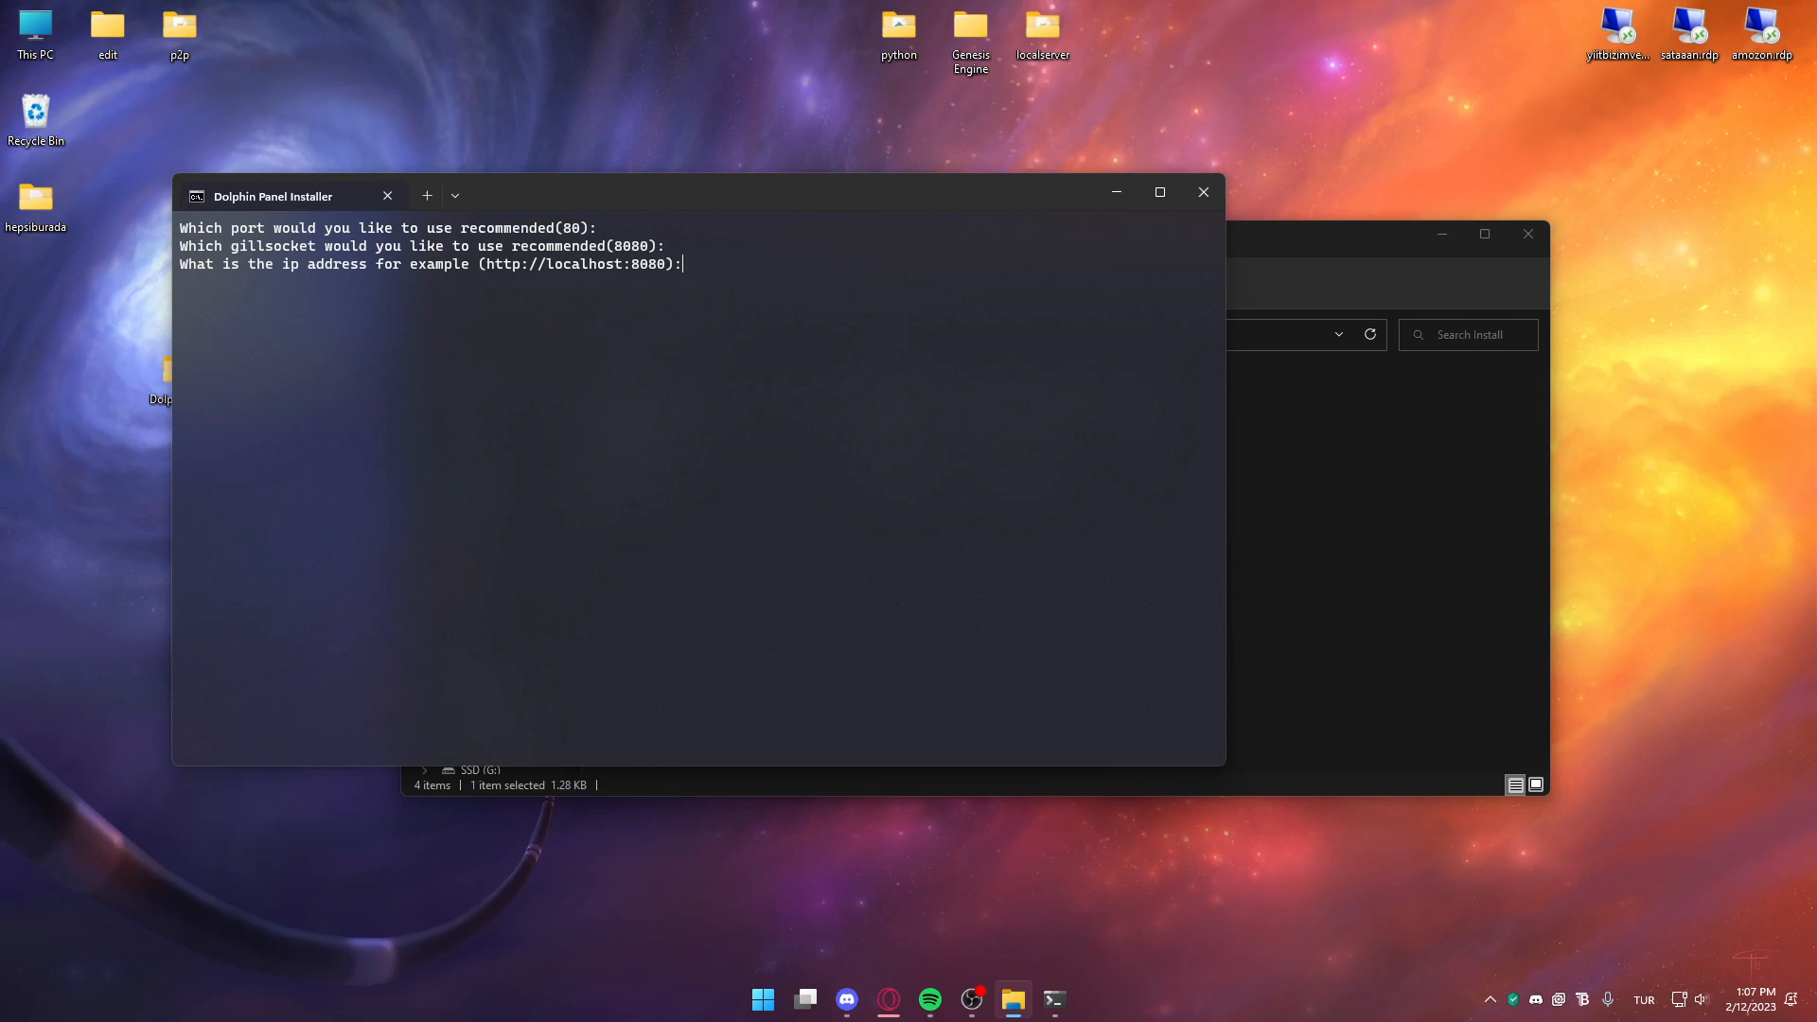
{"action": "key", "text": "Return"}
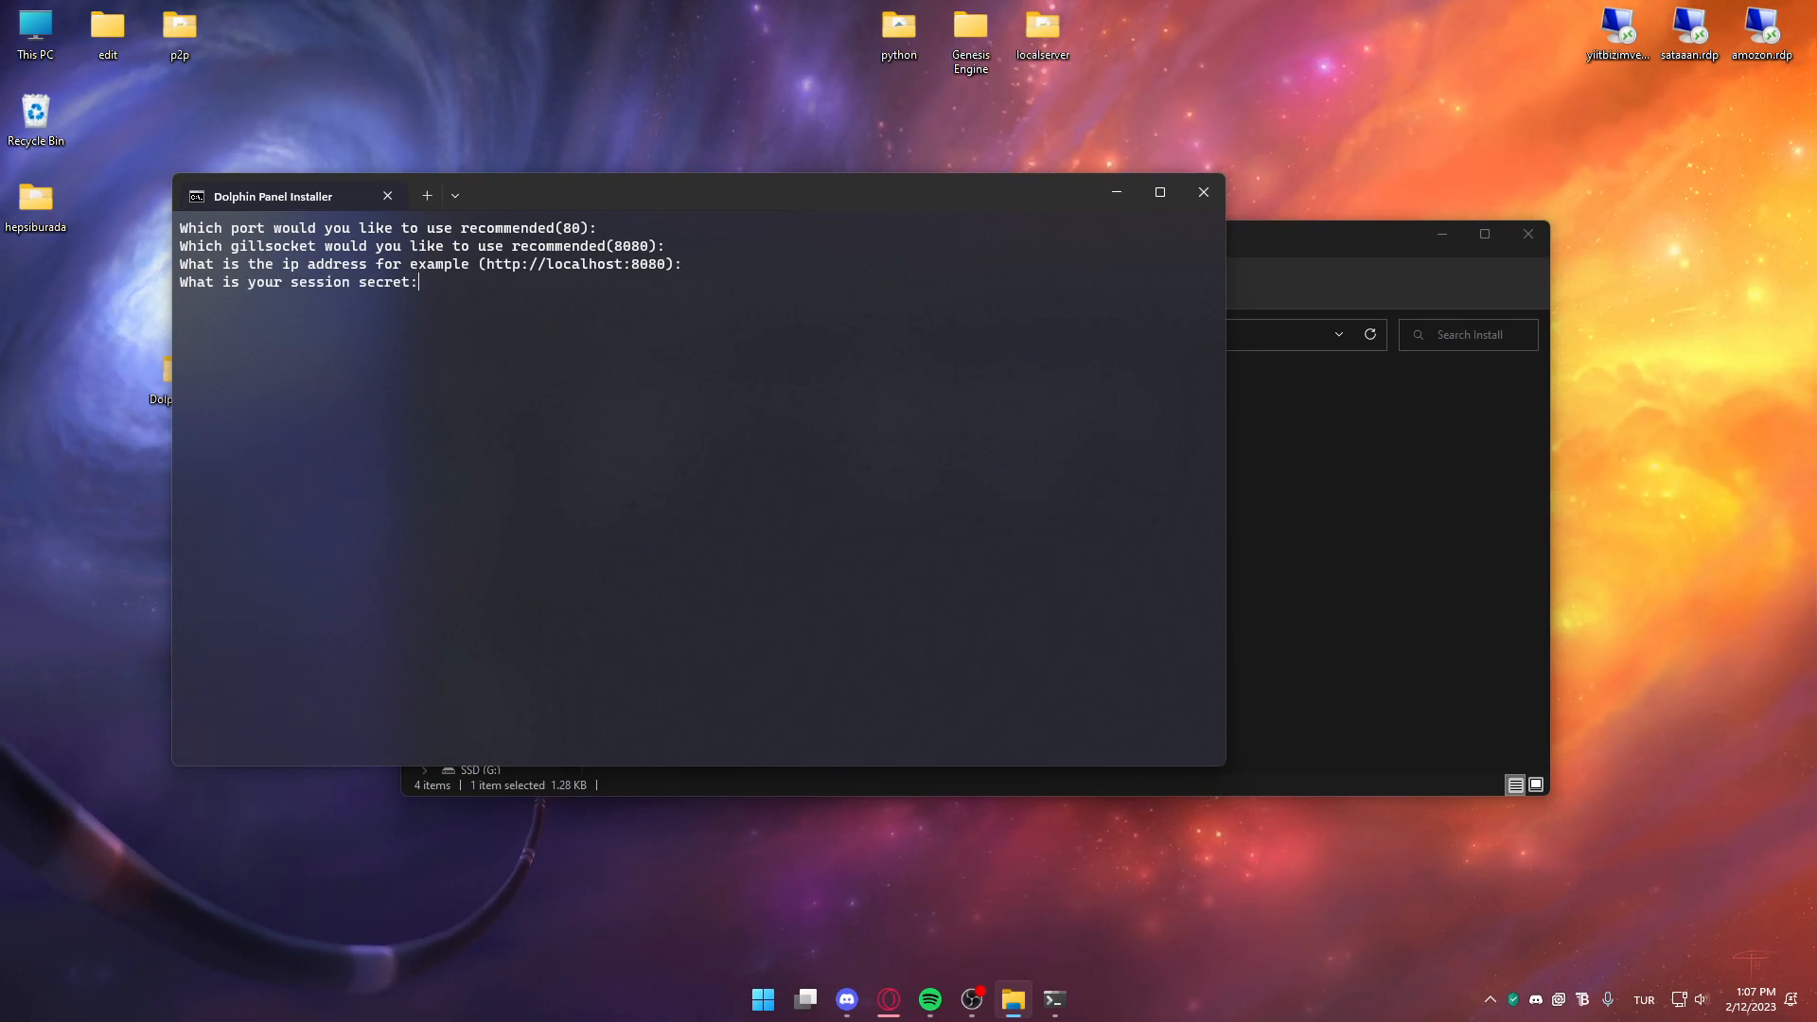
{"action": "key", "text": "Return"}
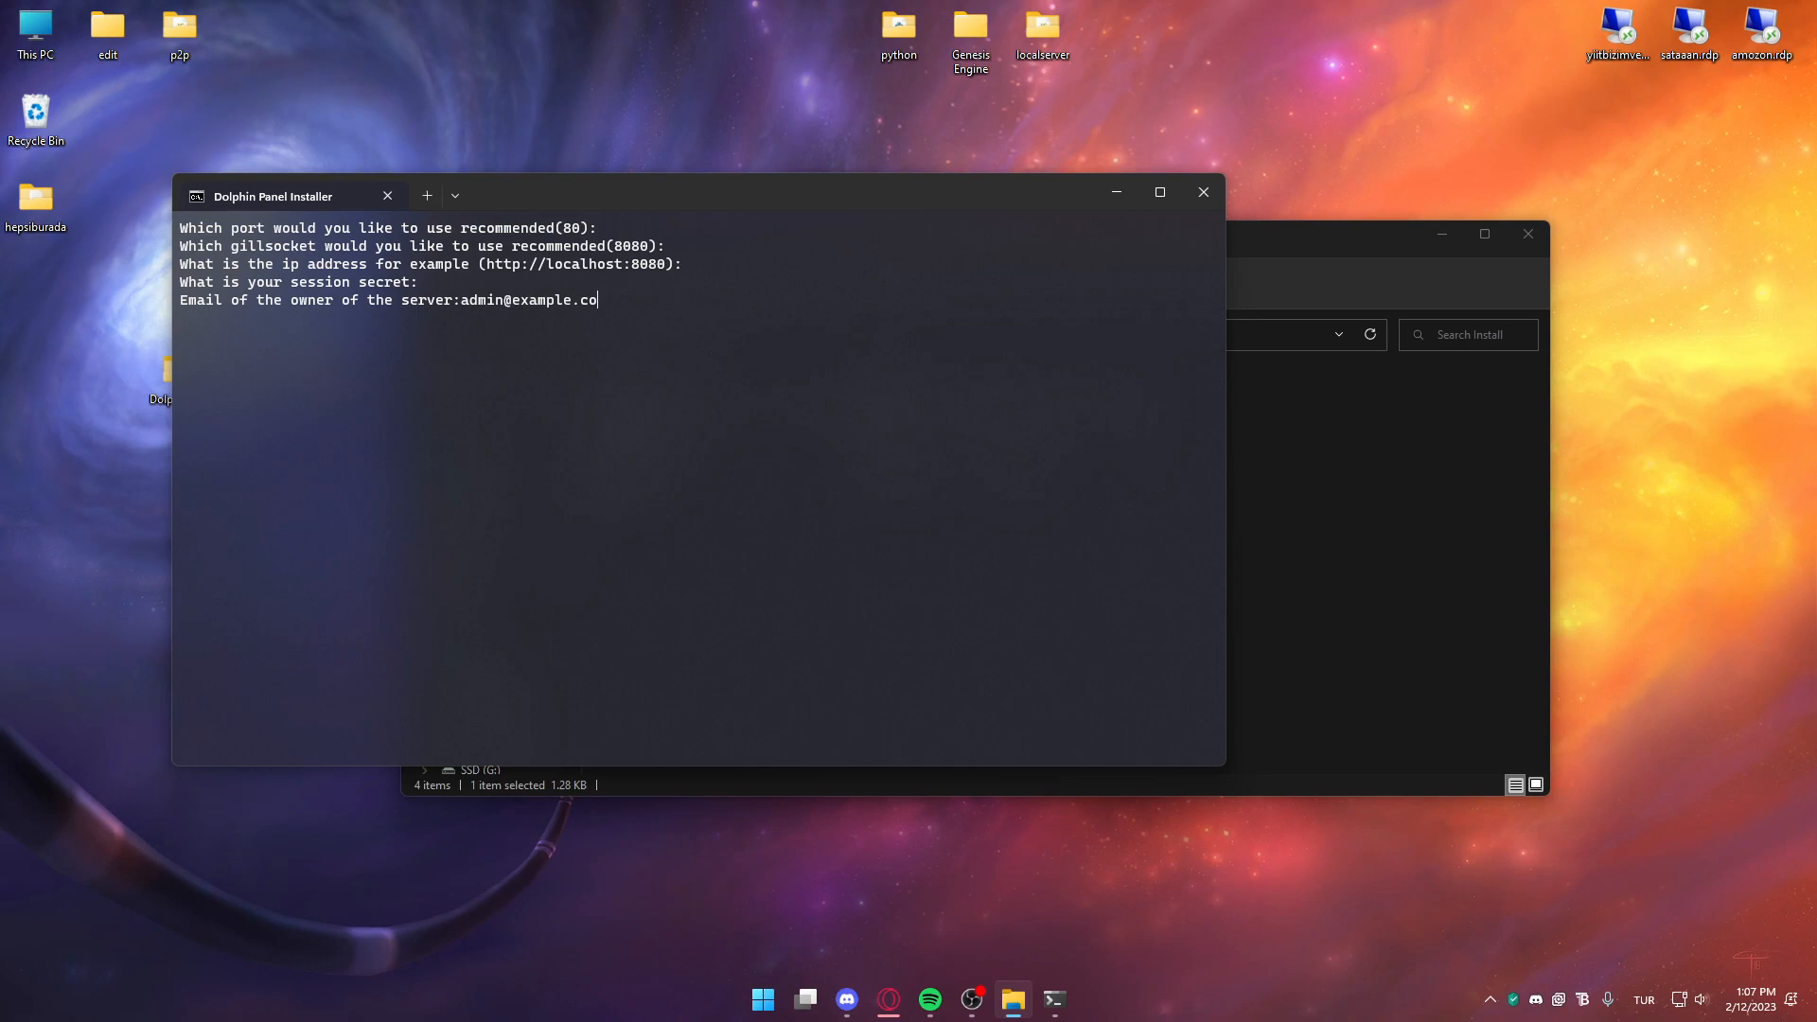
{"action": "key", "text": "Return"}
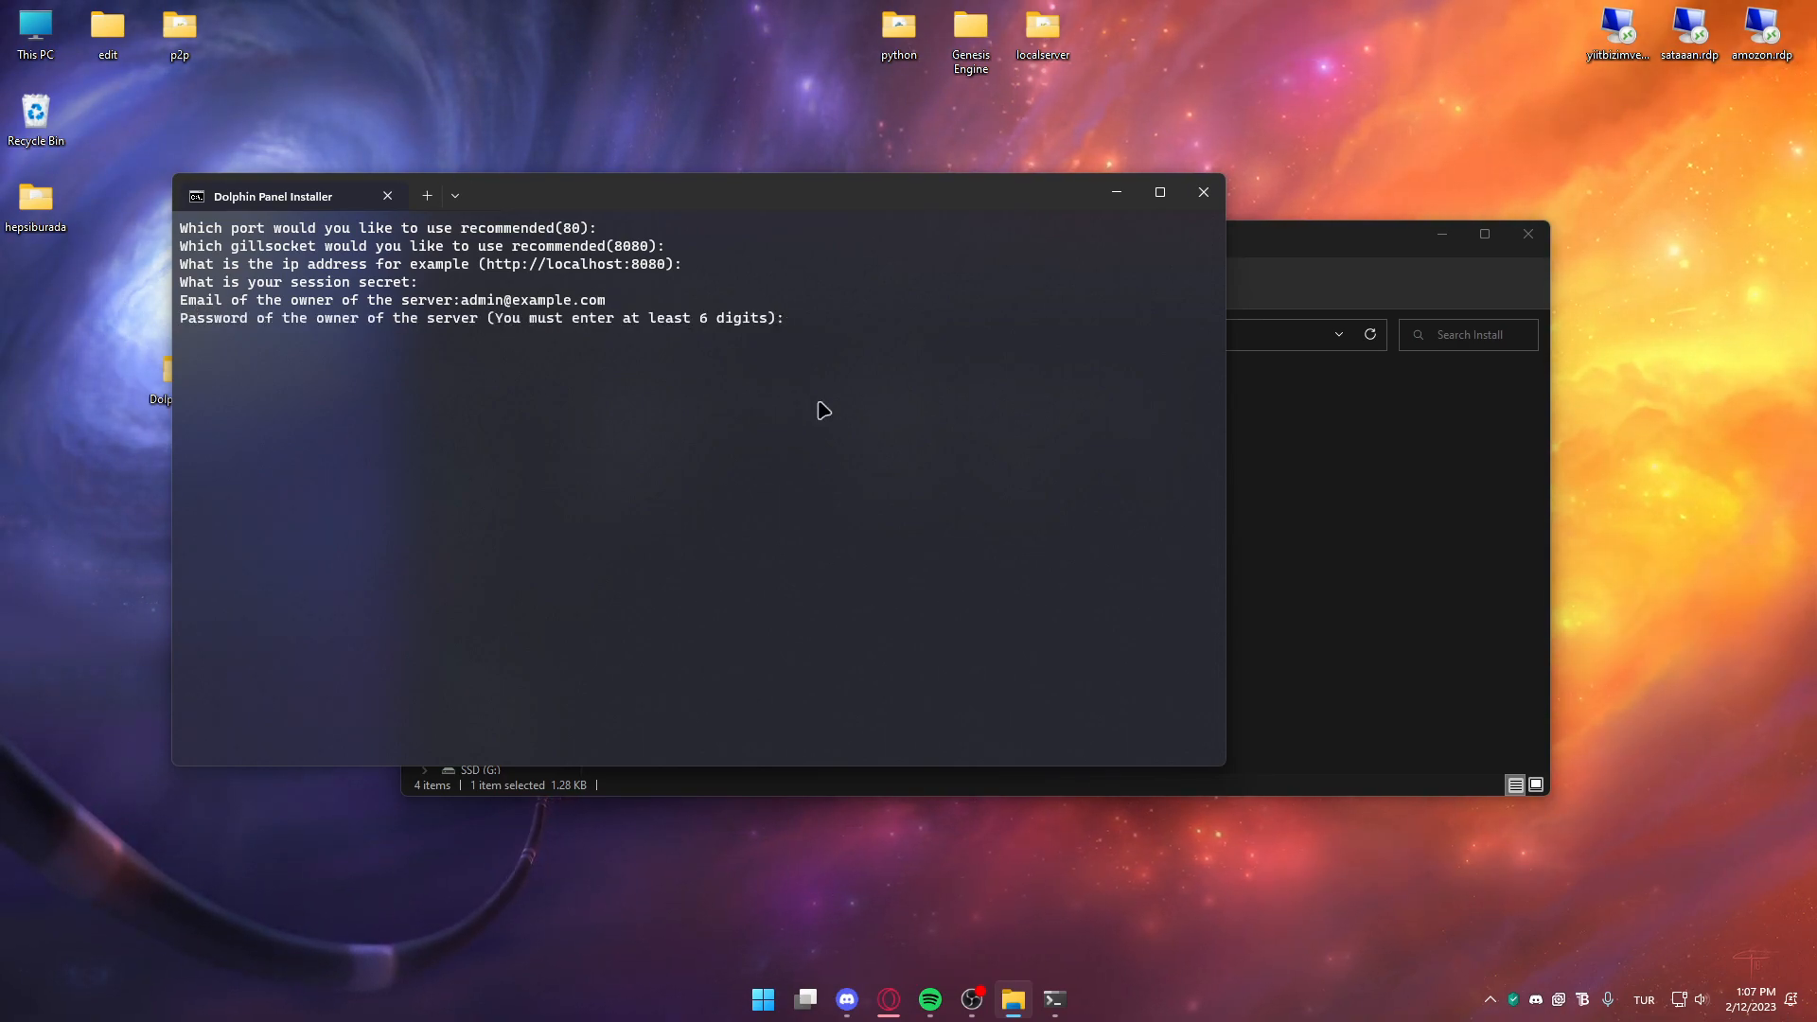
{"action": "type", "text": "123456"}
{"action": "key", "text": "Return"}
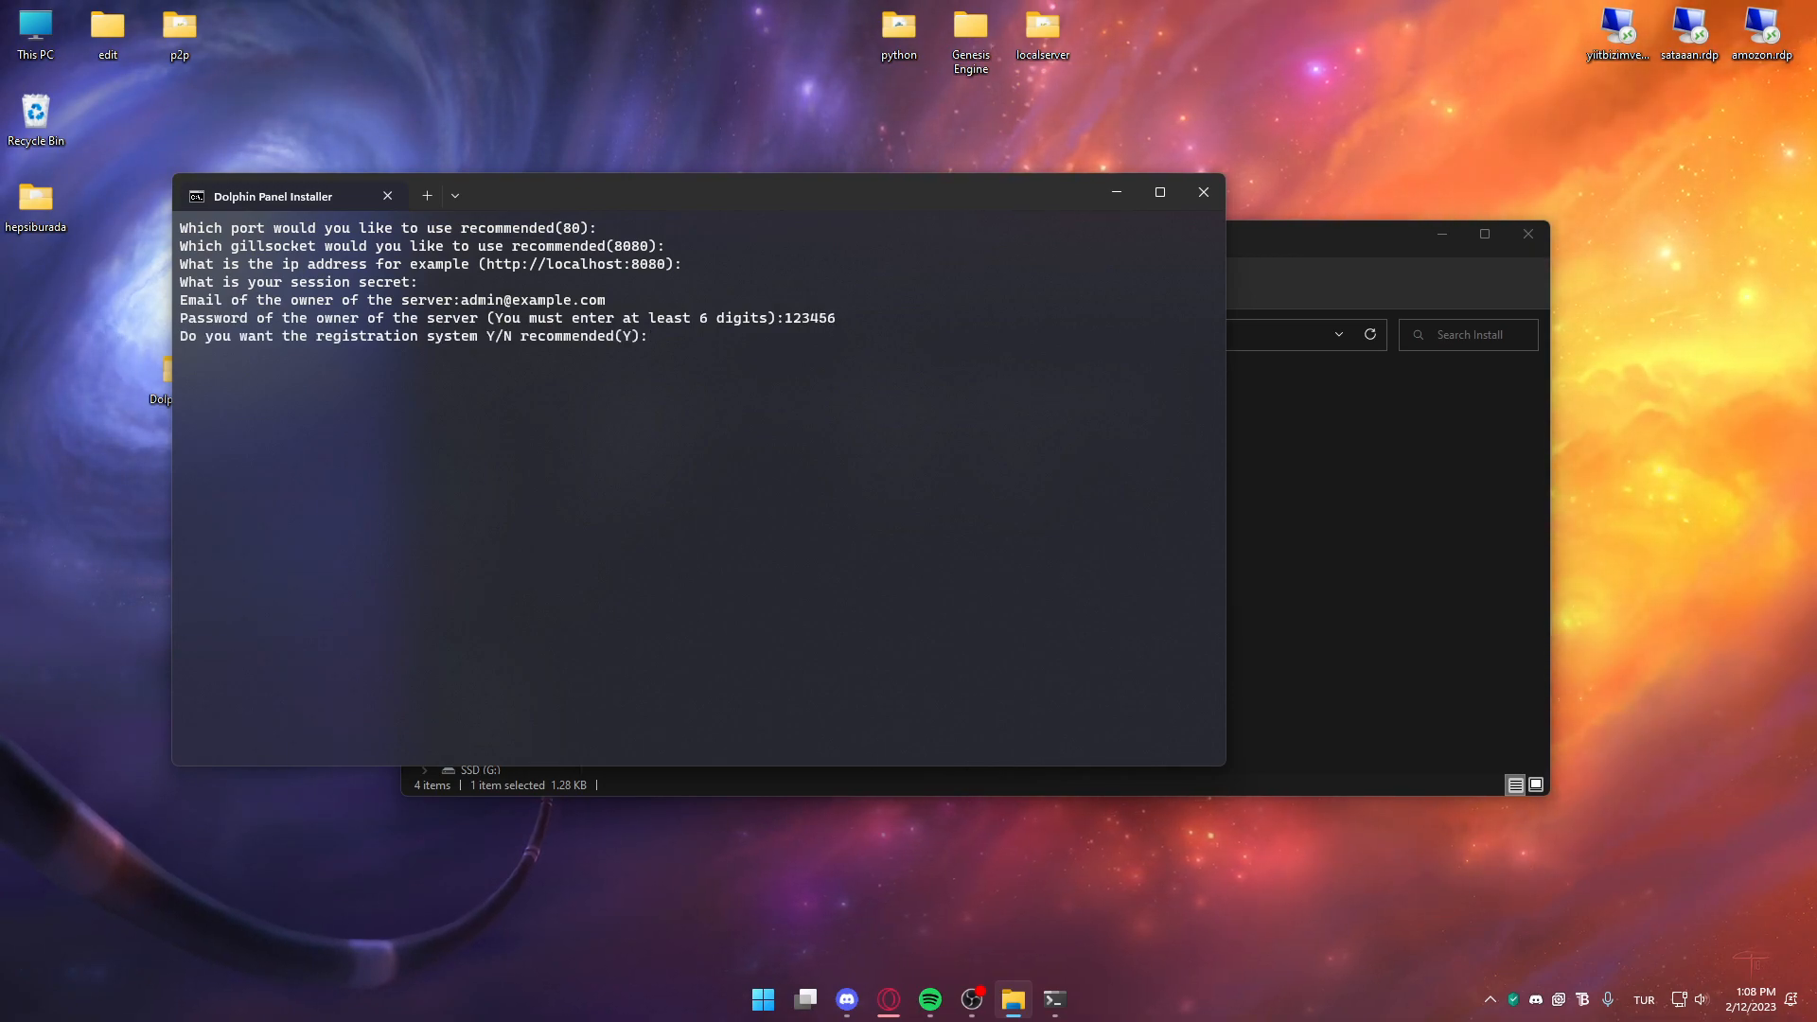
{"action": "key", "text": "Return"}
{"action": "key", "text": "Return"}
{"action": "key", "text": "Return"}
{"action": "key", "text": "Return"}
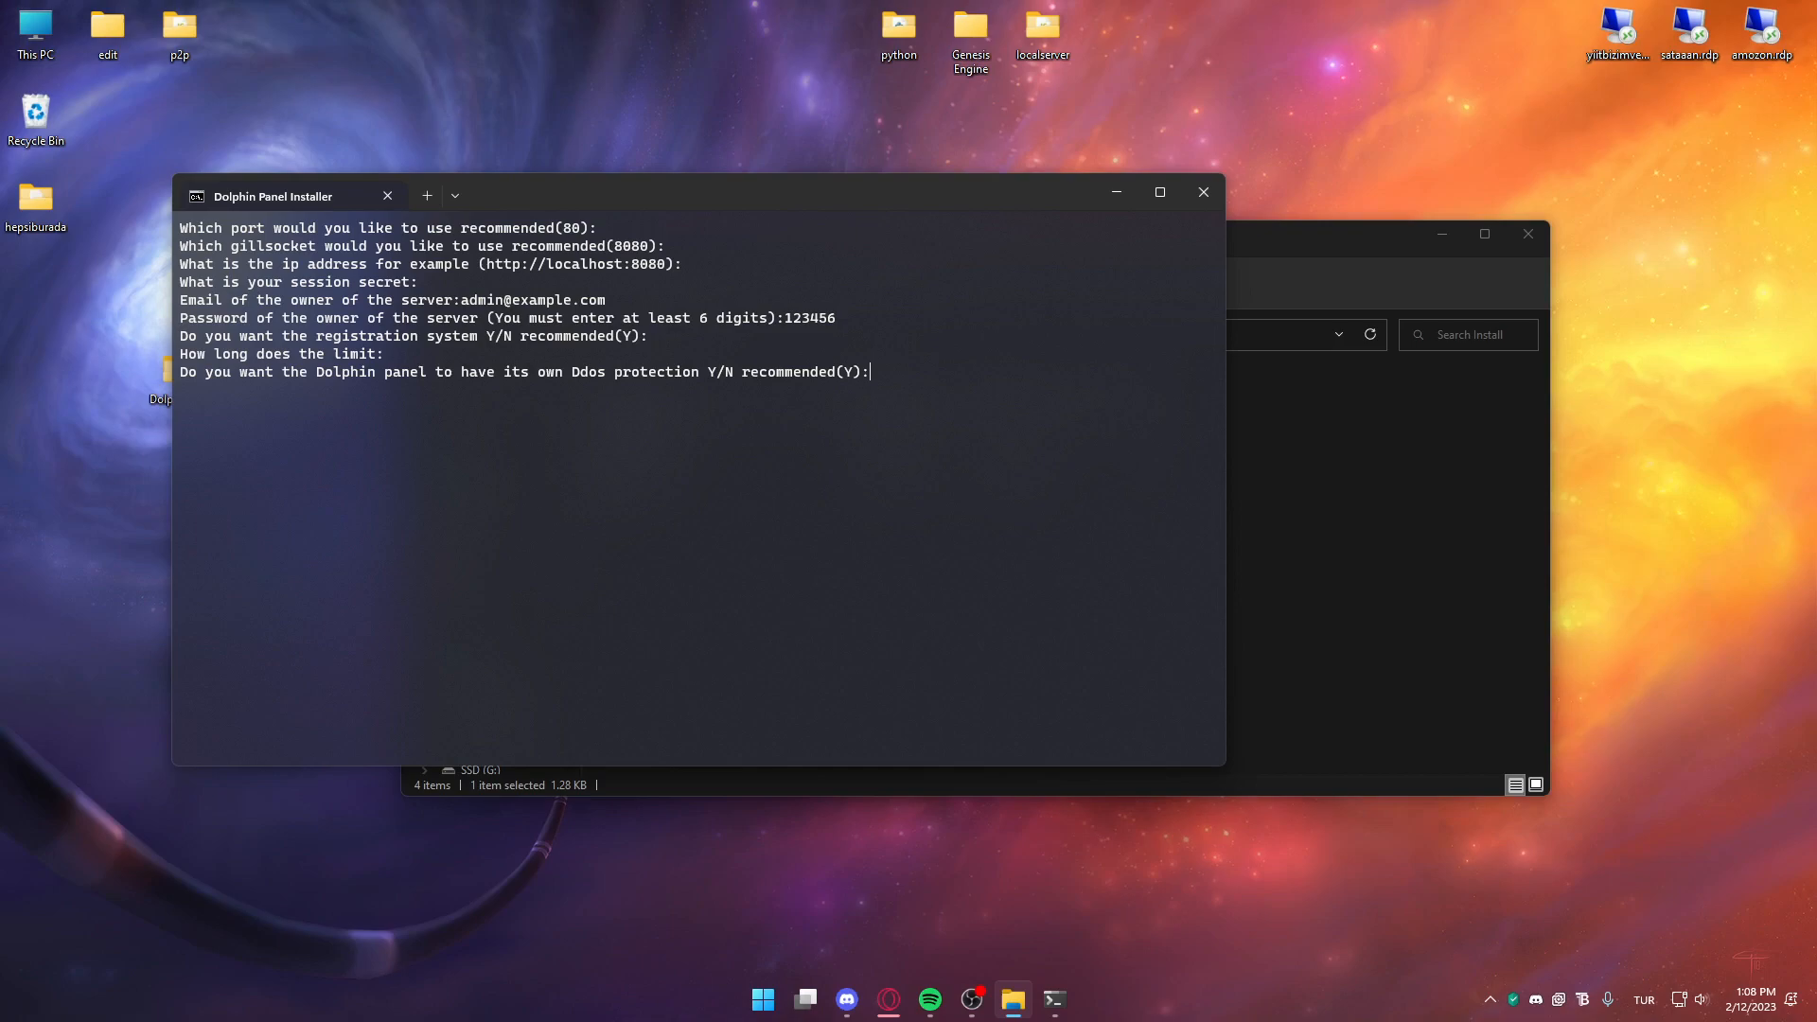
{"action": "key", "text": "Return"}
{"action": "key", "text": "Return"}
{"action": "key", "text": "Return"}
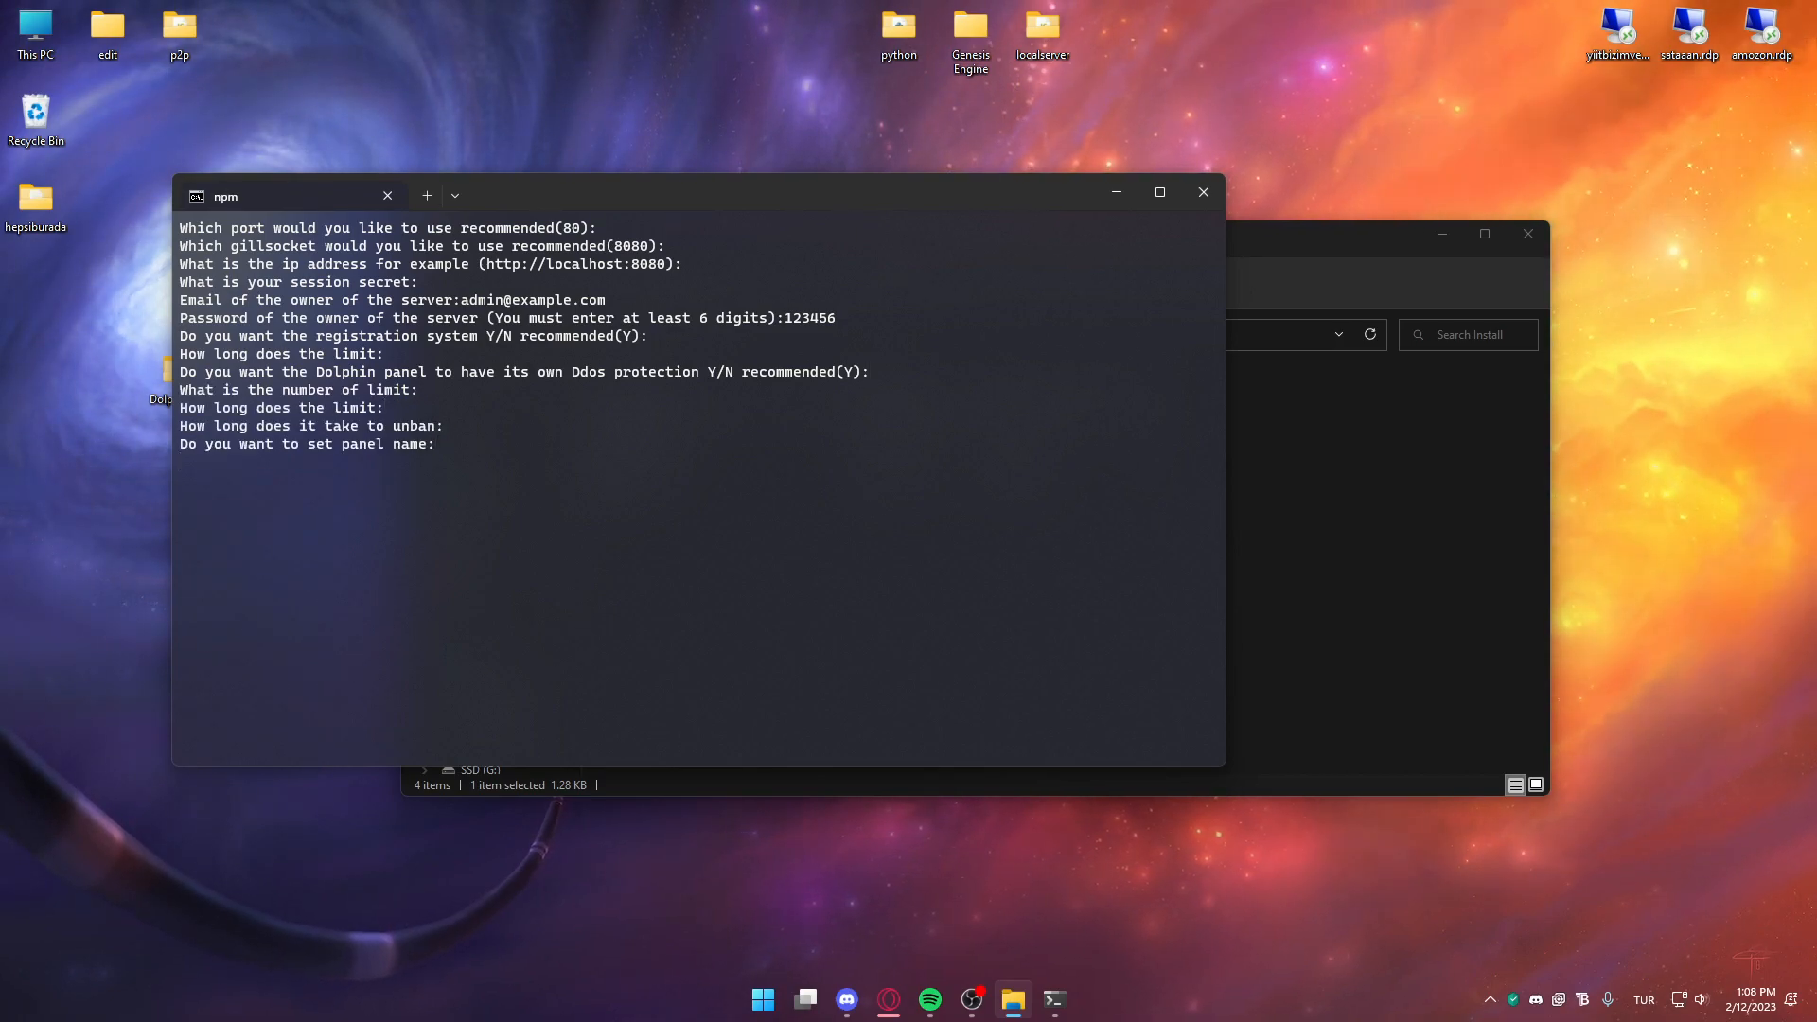
{"action": "left_click_drag", "start_coordinate": [426, 458], "coordinate": [210, 450]}
Open a command prompt in Dolphin-panel-main and start the panel with npm start
{"action": "left_click", "coordinate": [404, 464]}
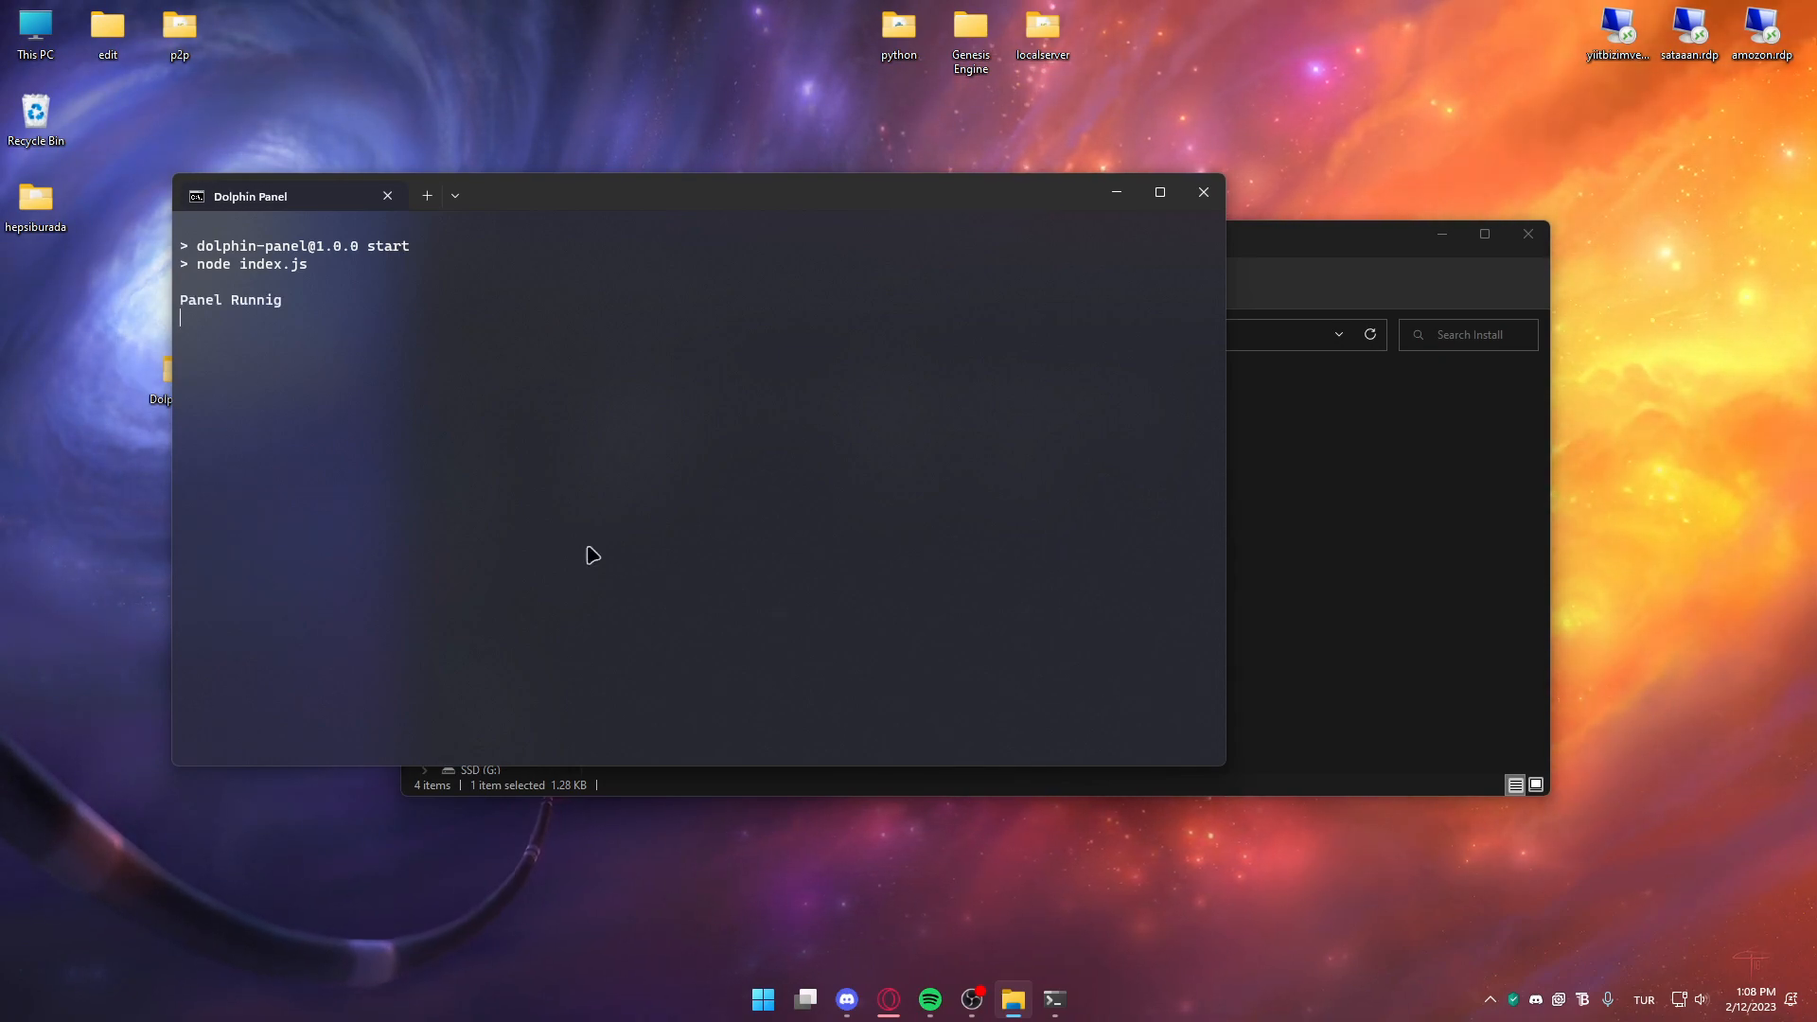
{"action": "left_click", "coordinate": [1382, 660]}
{"action": "key", "text": "alt+Left"}
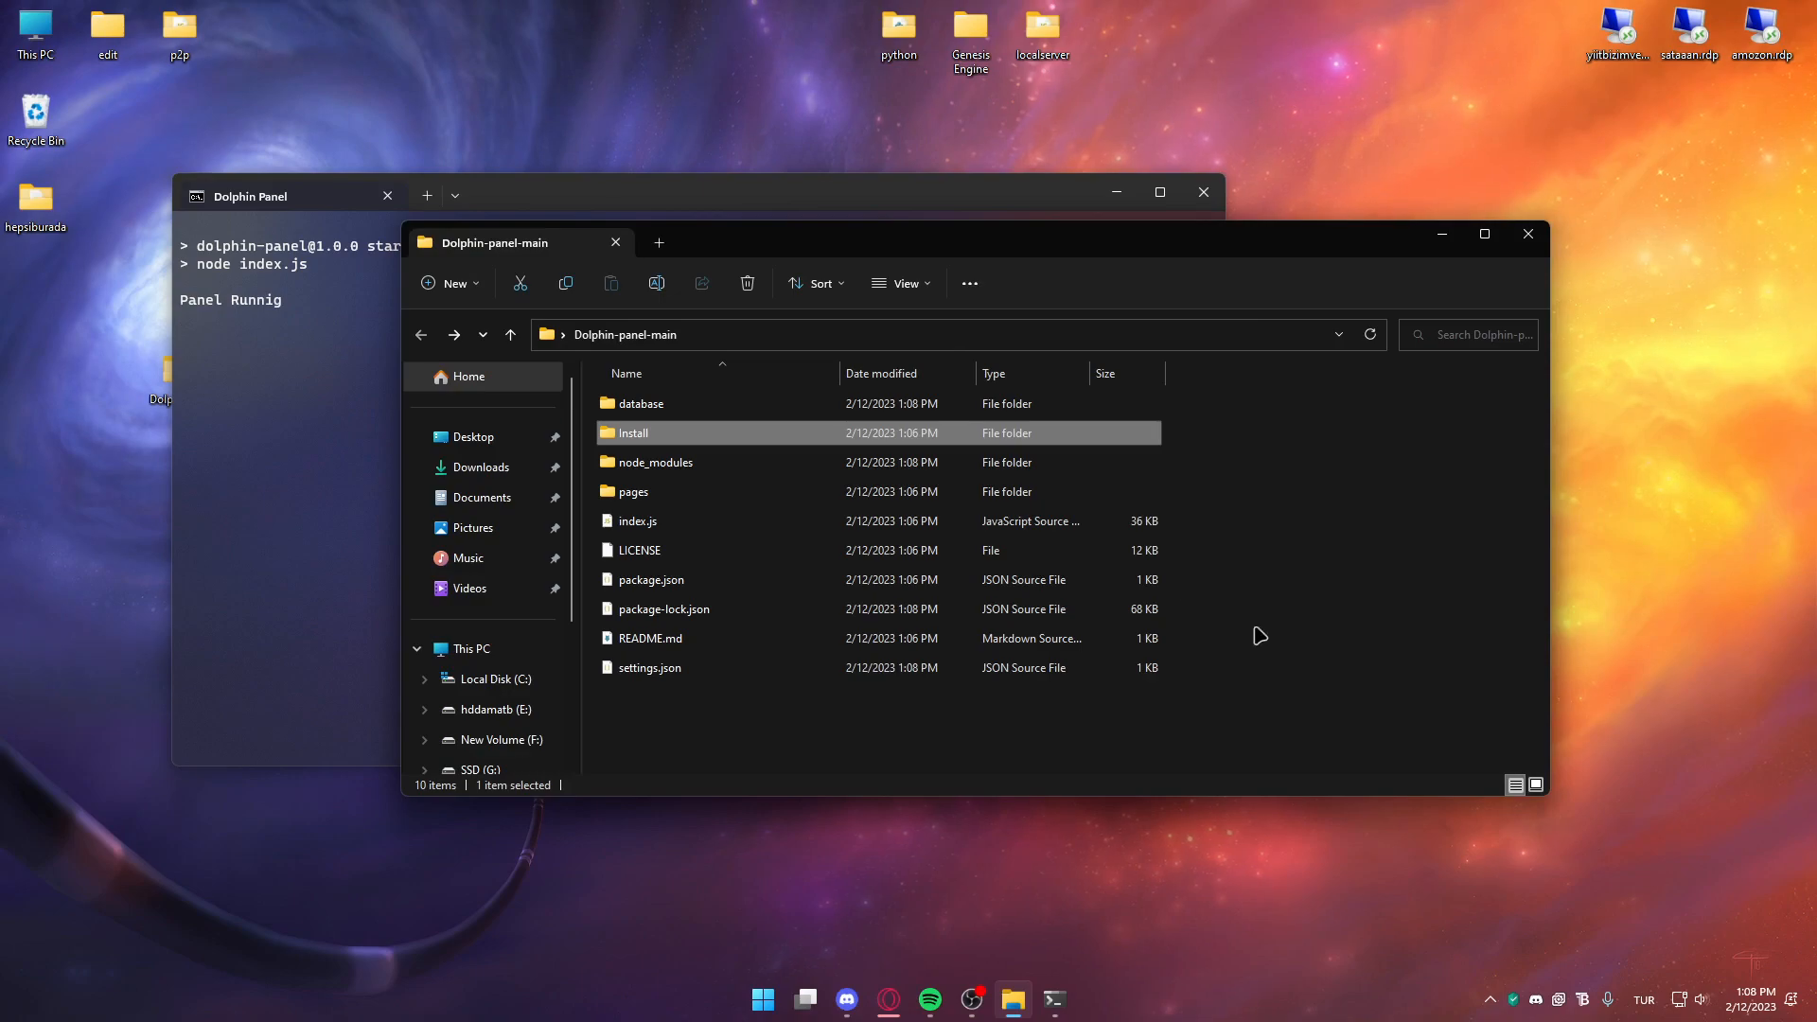
{"action": "left_click", "coordinate": [765, 336]}
{"action": "type", "text": "cmd.exe"}
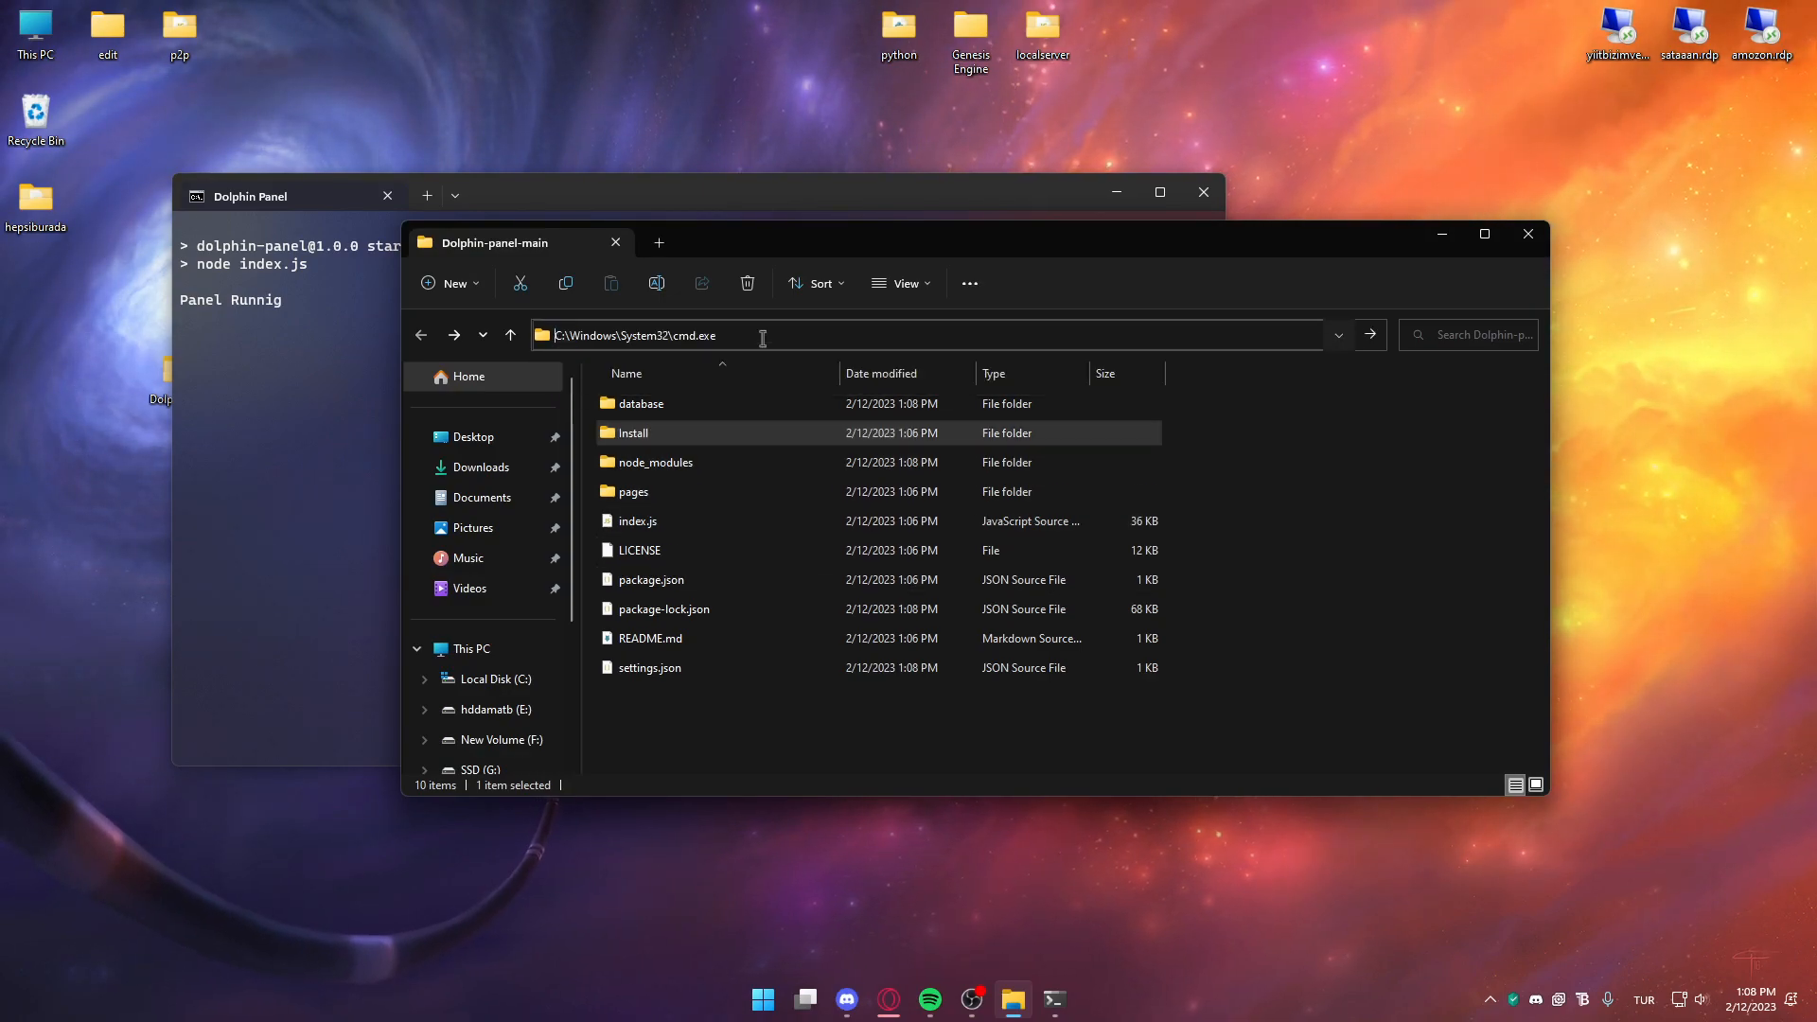
{"action": "key", "text": "Return"}
{"action": "type", "text": "npm "}
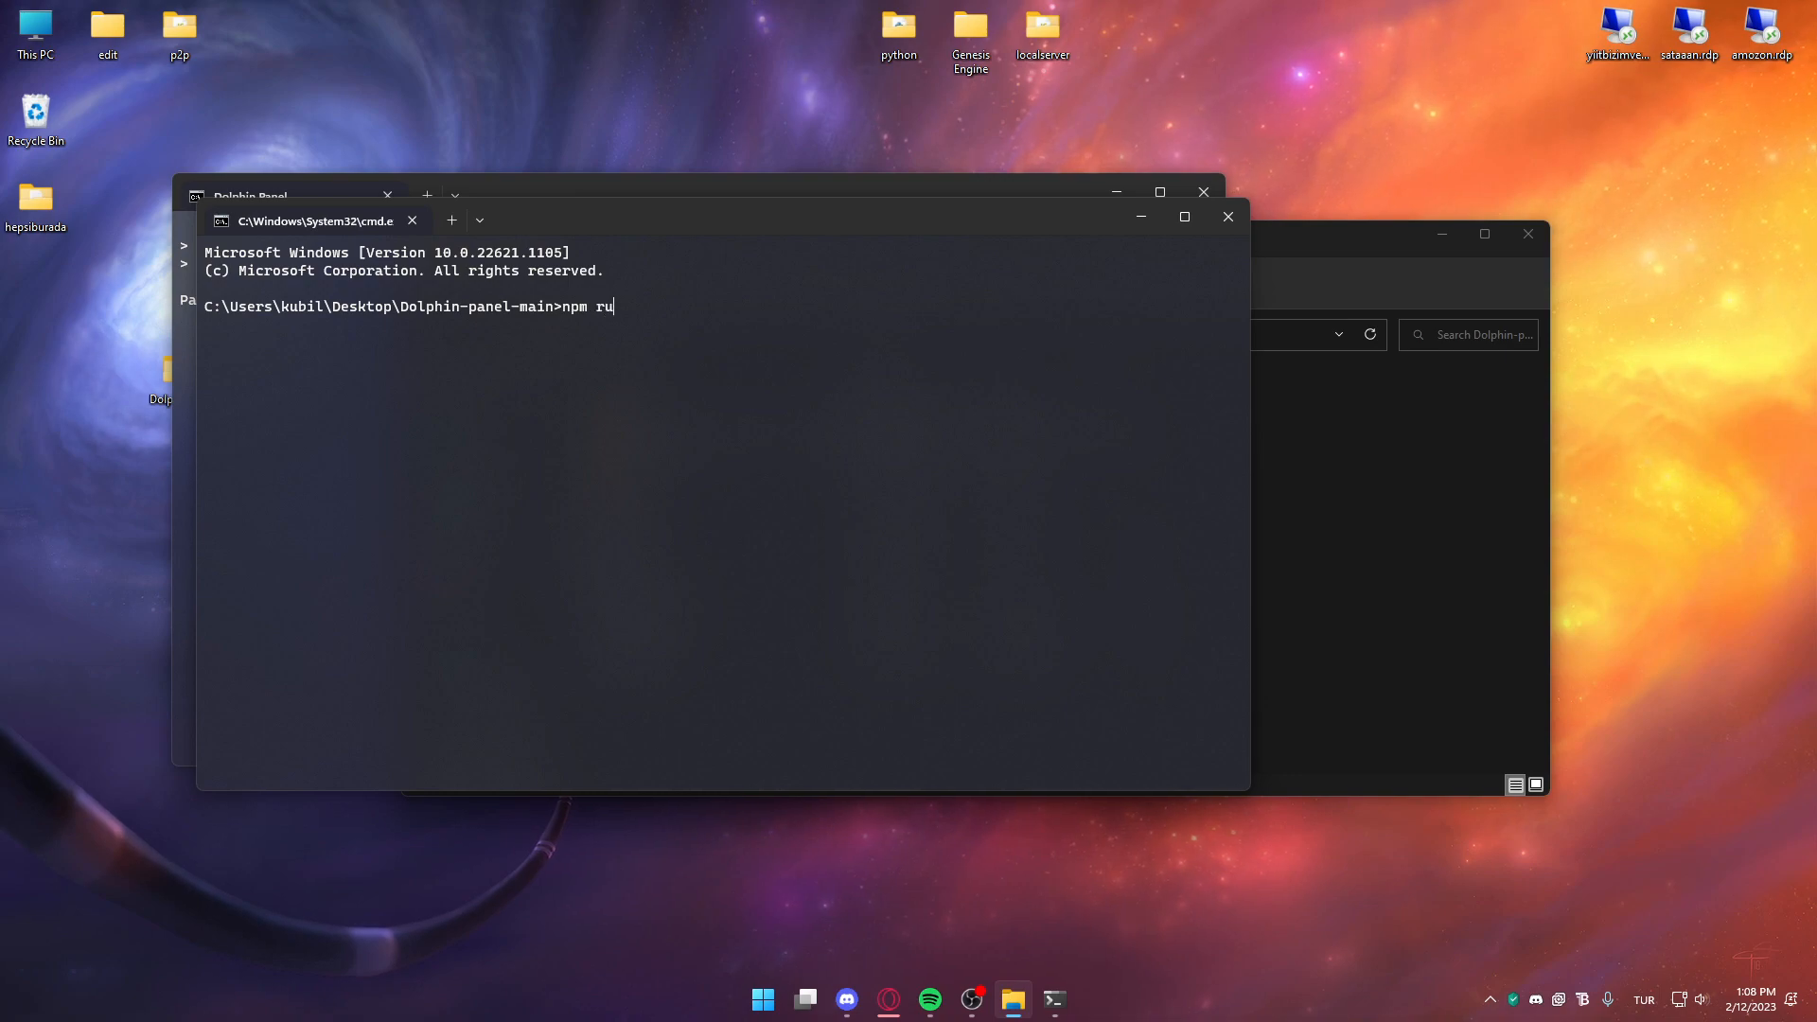
{"action": "type", "text": "ru"}
{"action": "key", "text": "BackSpace"}
{"action": "key", "text": "BackSpace"}
{"action": "type", "text": "start"}
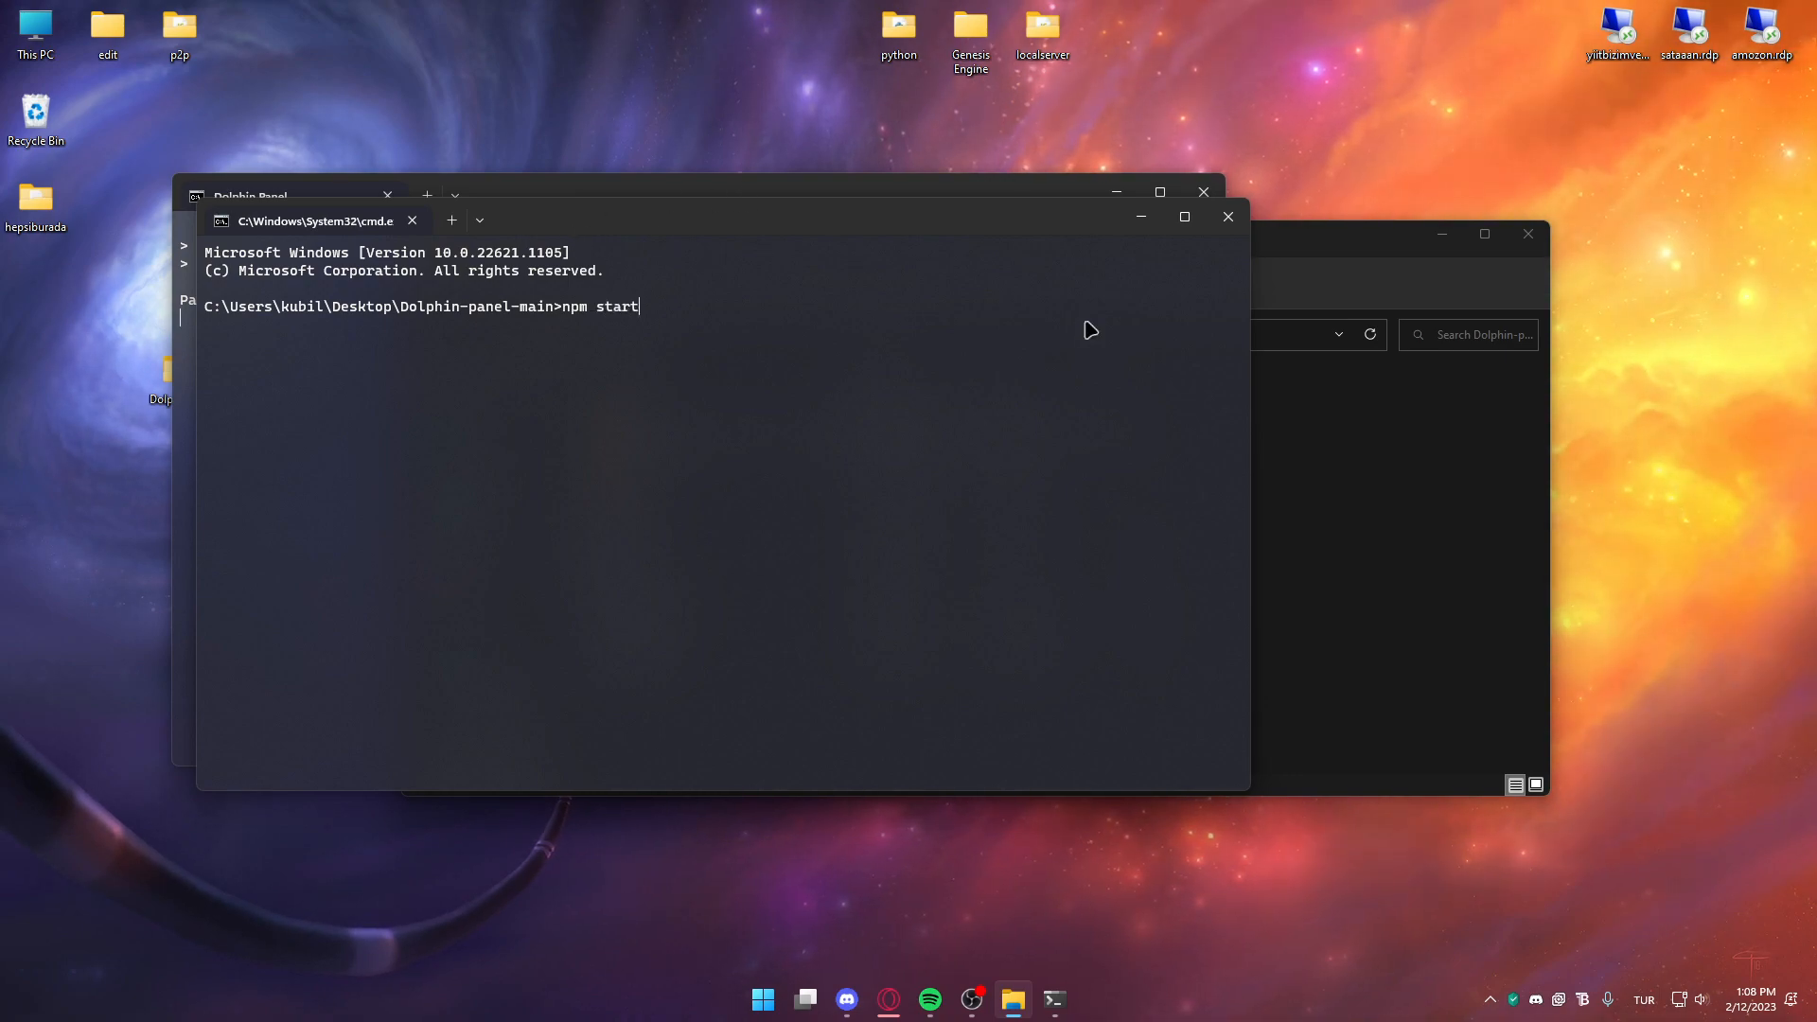
Close the extra prompt, move the panel terminal aside, and return to the browser
{"action": "left_click", "coordinate": [1228, 216]}
{"action": "left_click_drag", "start_coordinate": [757, 200], "coordinate": [1094, 198]}
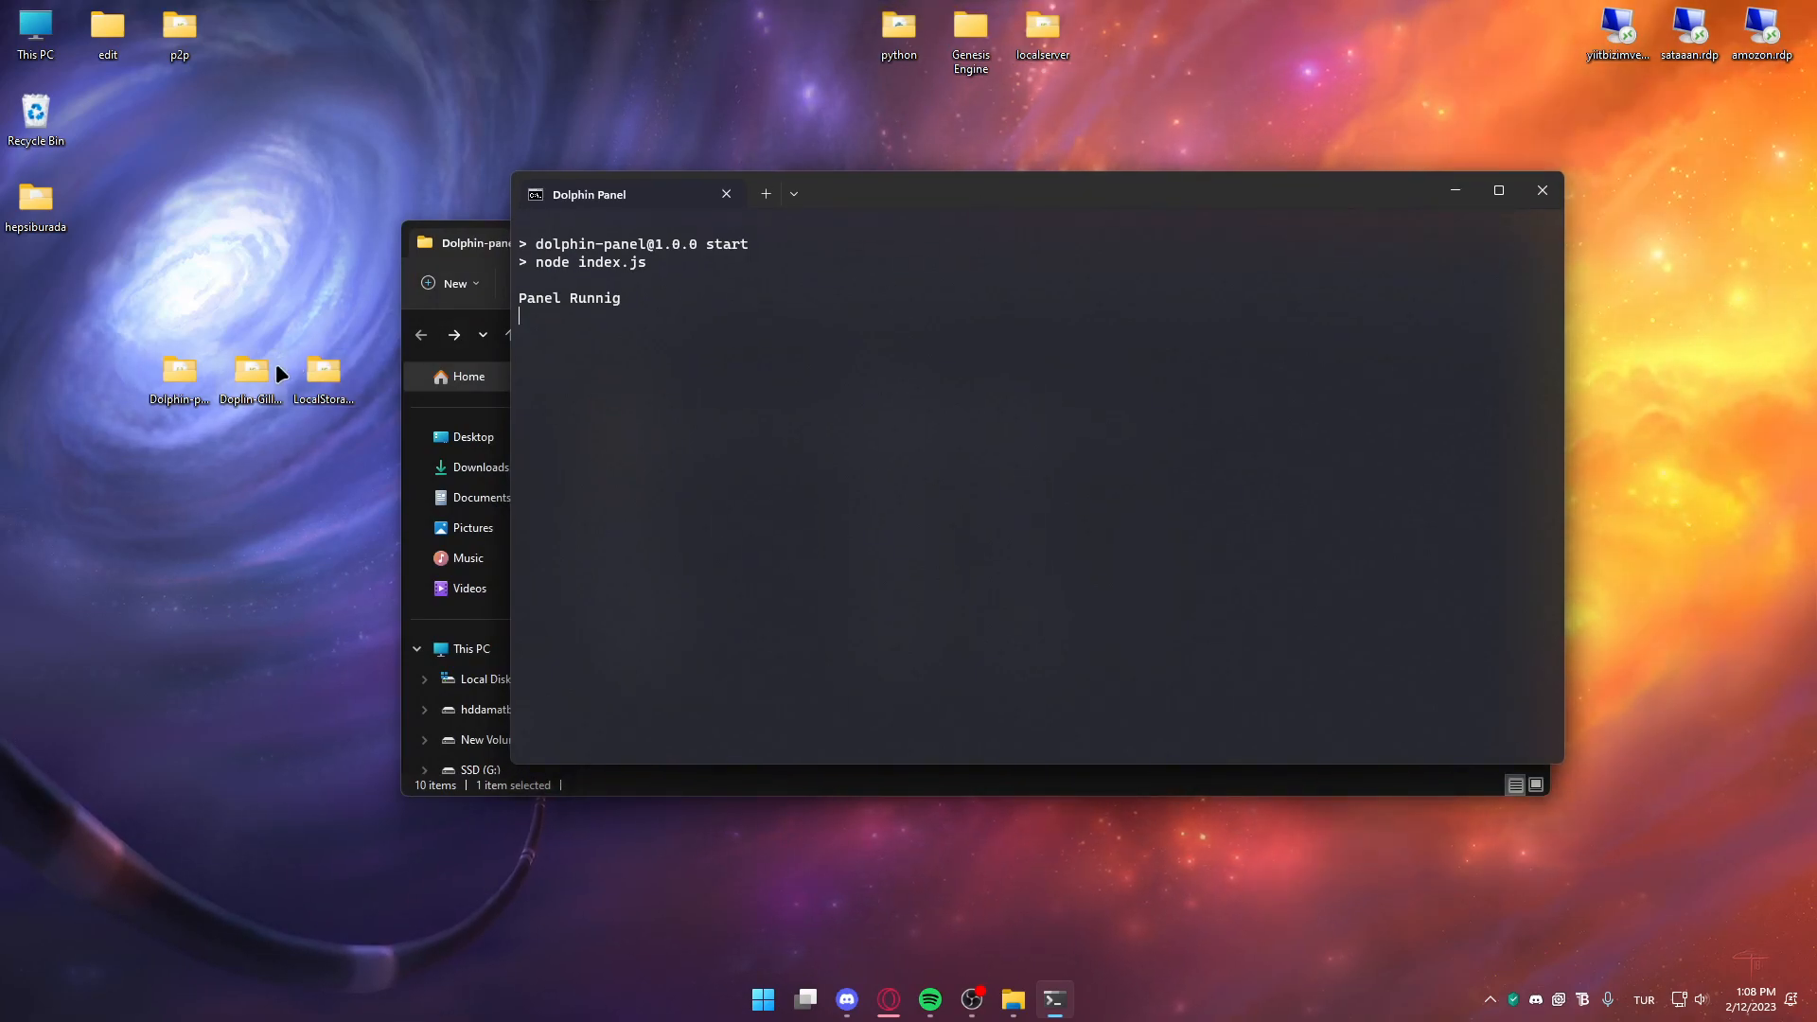
{"action": "left_click", "coordinate": [889, 1000]}
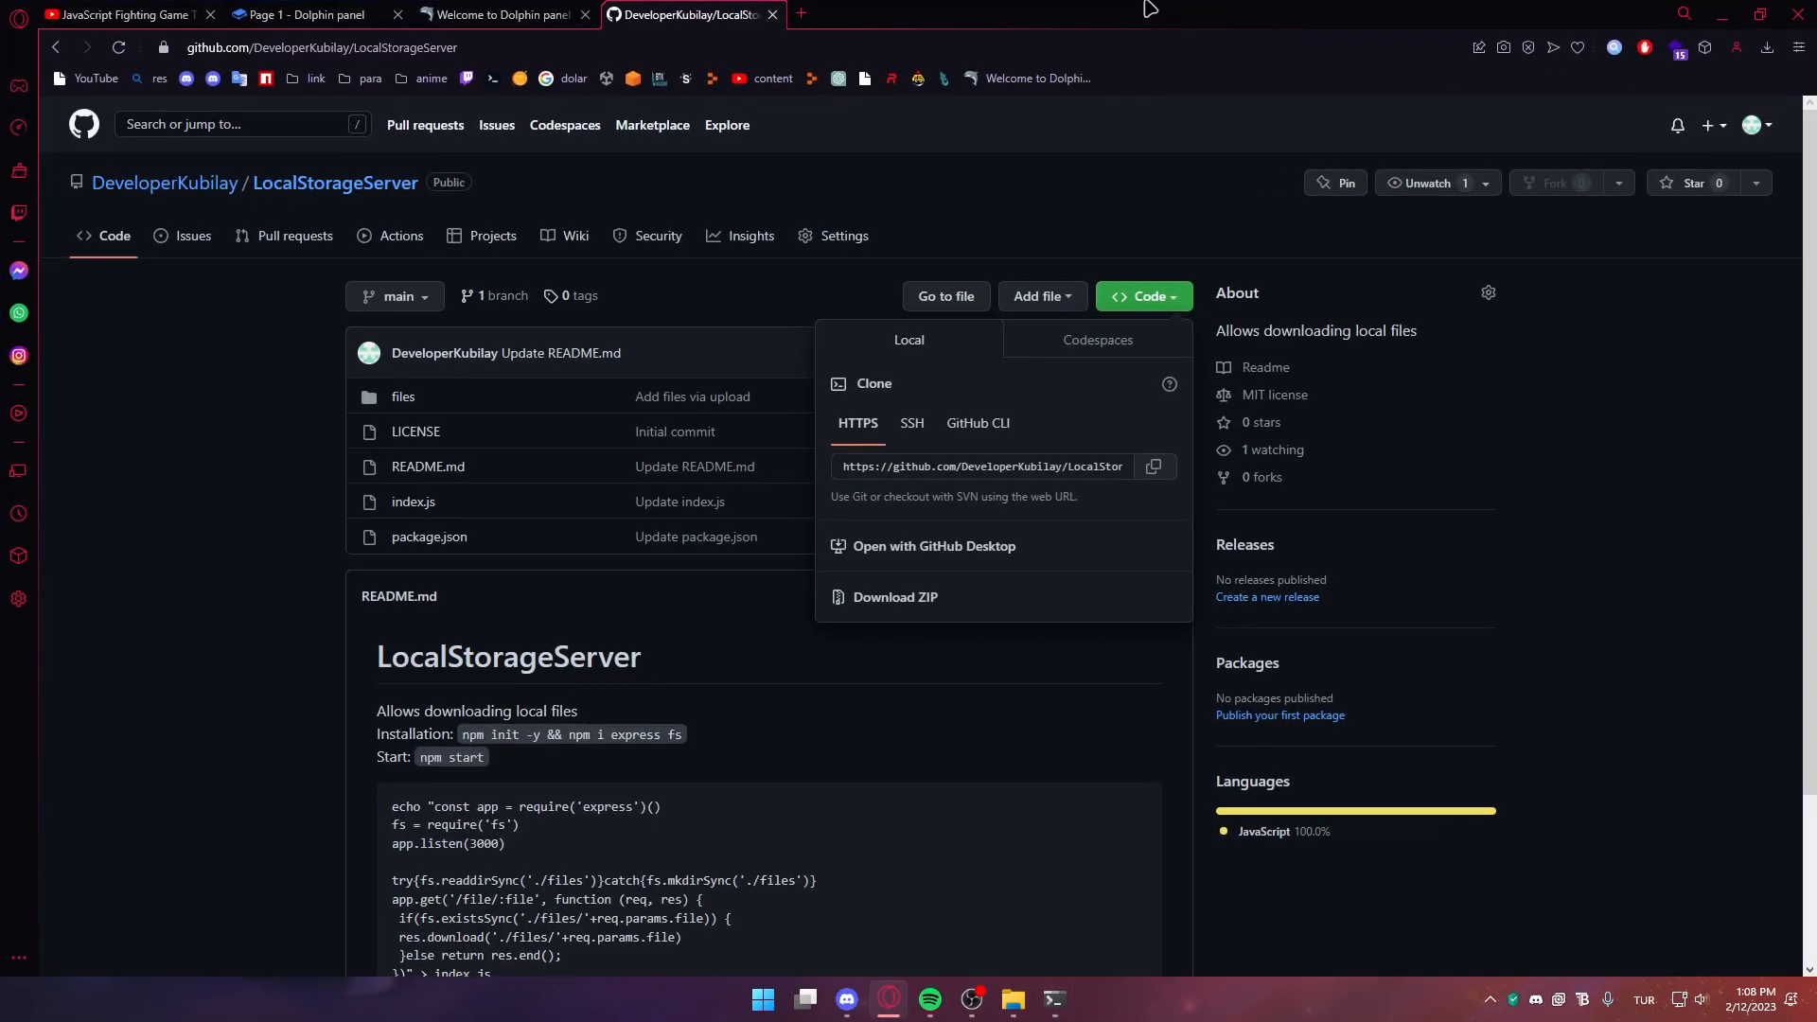
Log in to the panel at localhost and save the panel name as 'Test panel'
{"action": "left_click", "coordinate": [799, 15]}
{"action": "type", "text": "local"}
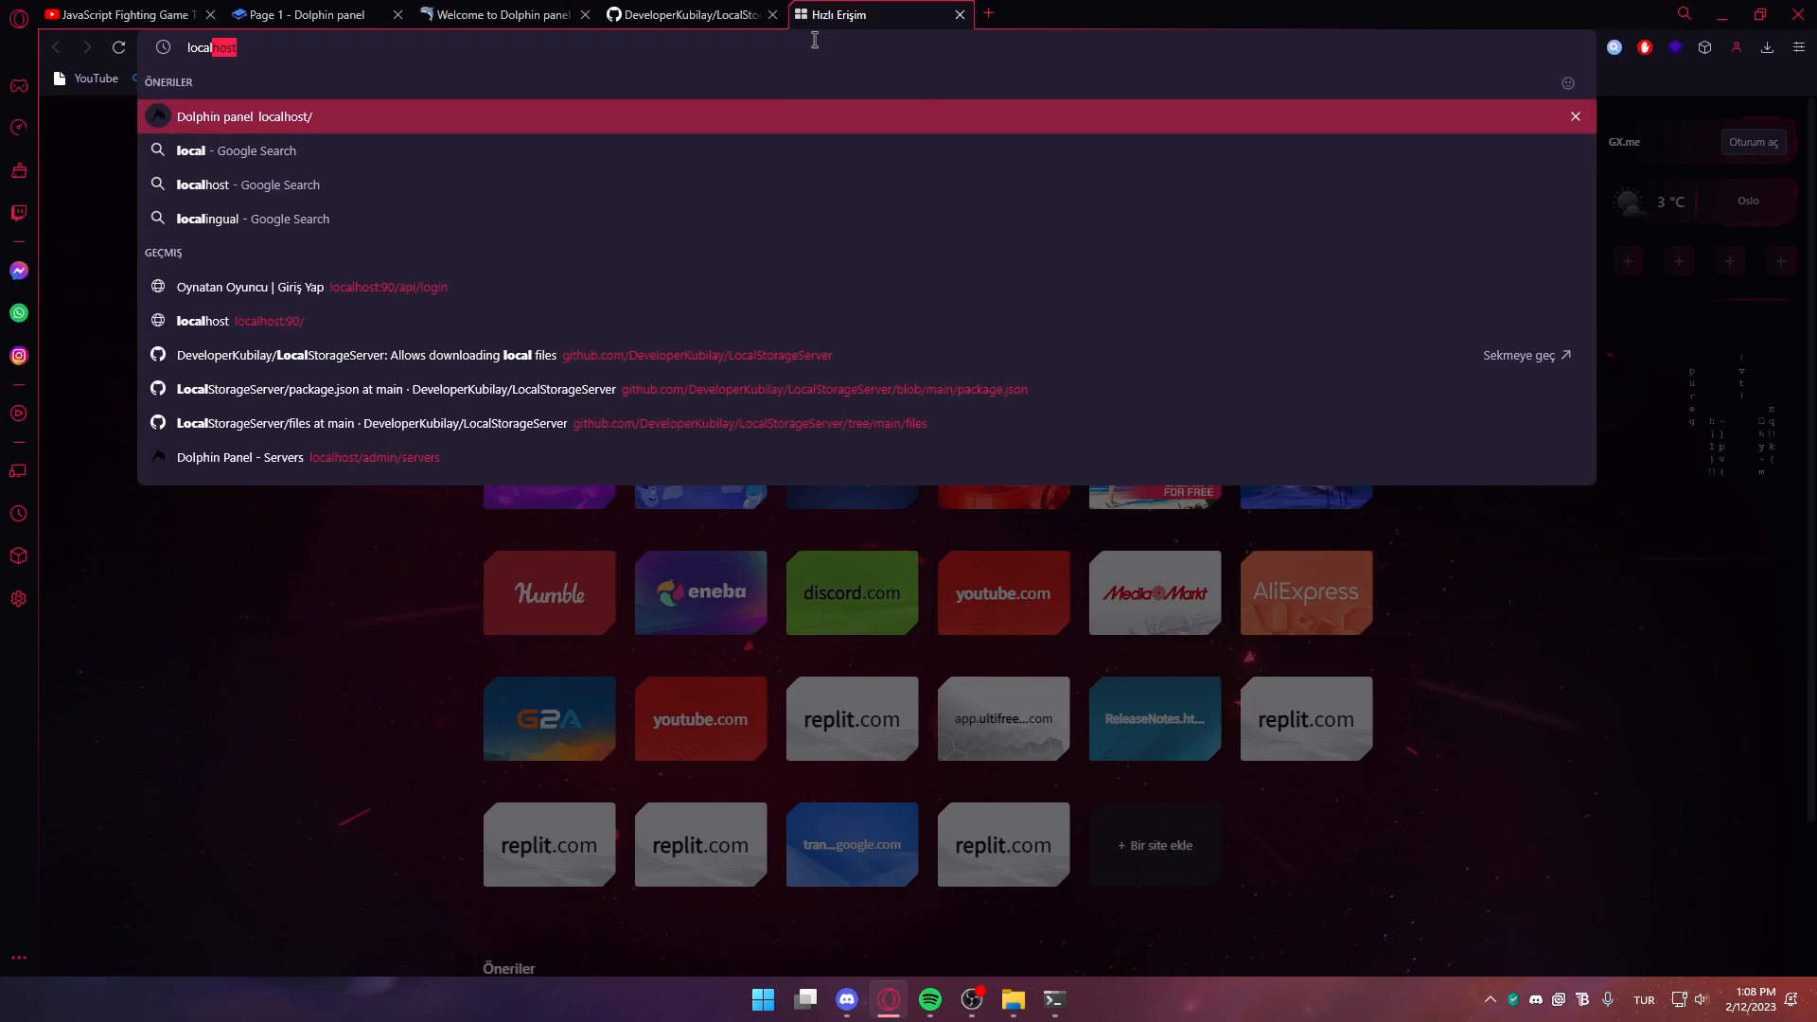
{"action": "key", "text": "Return"}
{"action": "left_click", "coordinate": [1041, 527]}
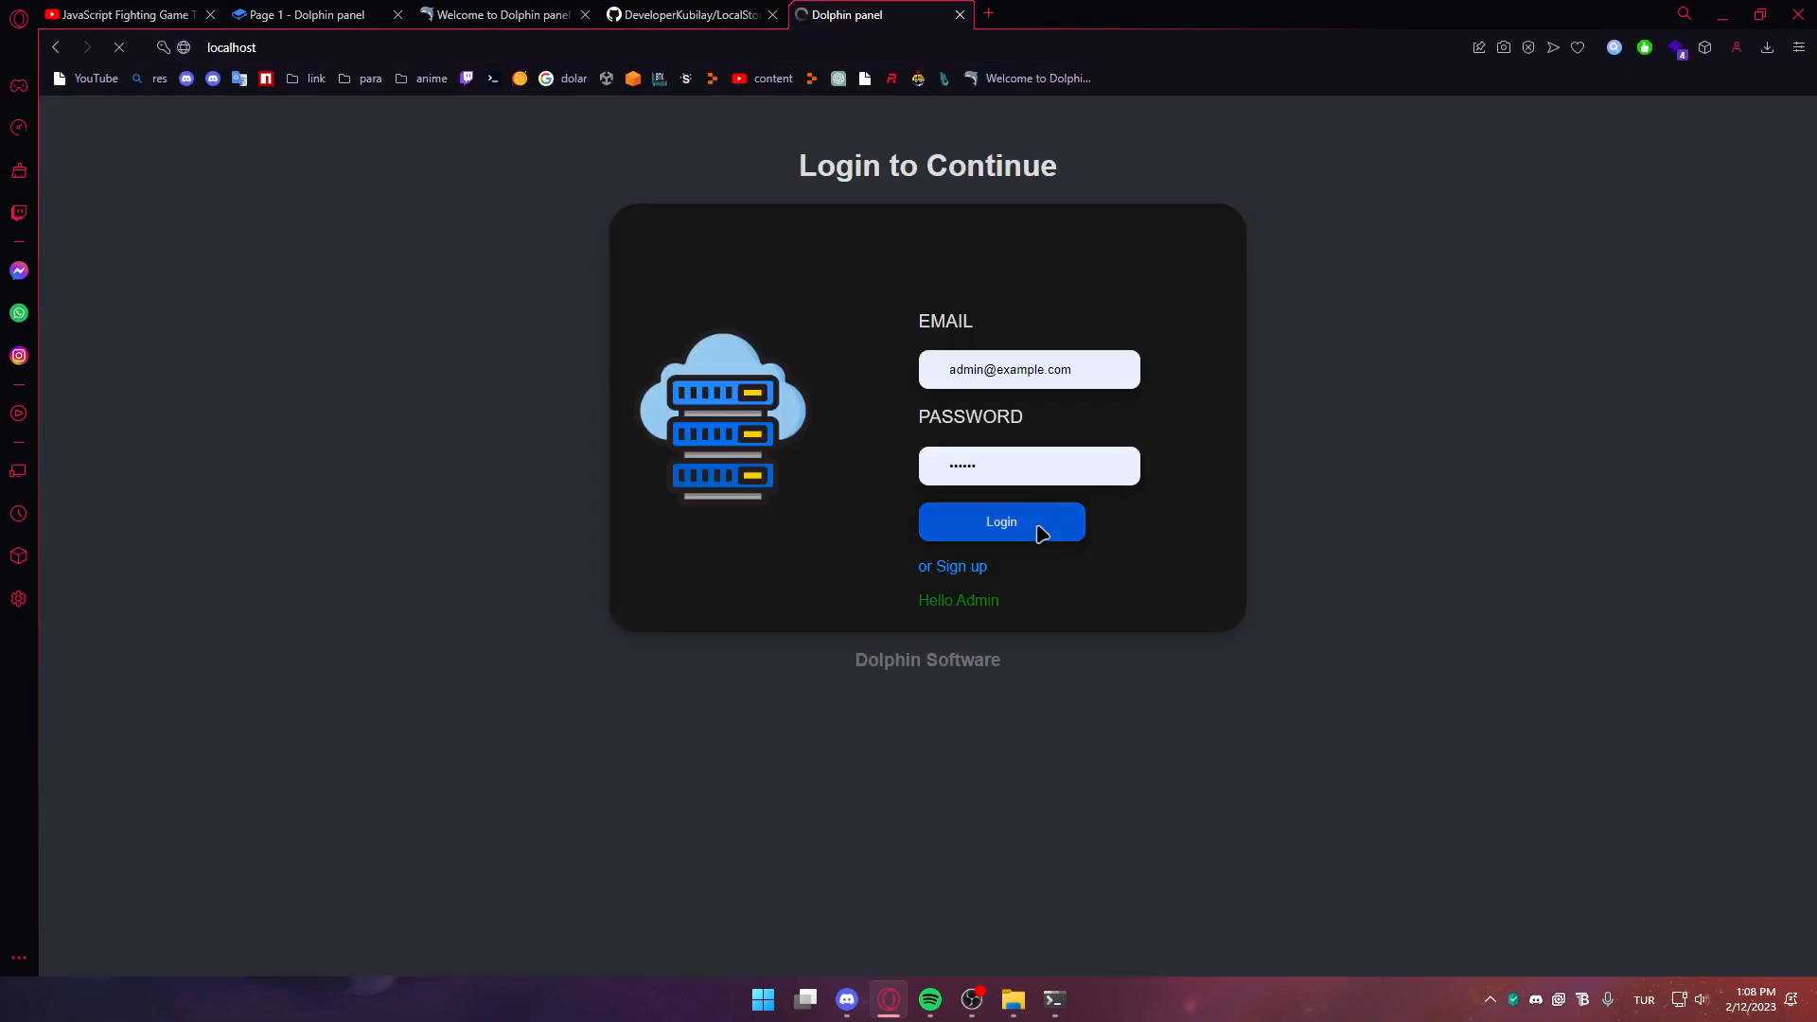
{"action": "scroll", "coordinate": [398, 491], "scroll_direction": "down", "scroll_amount": 4}
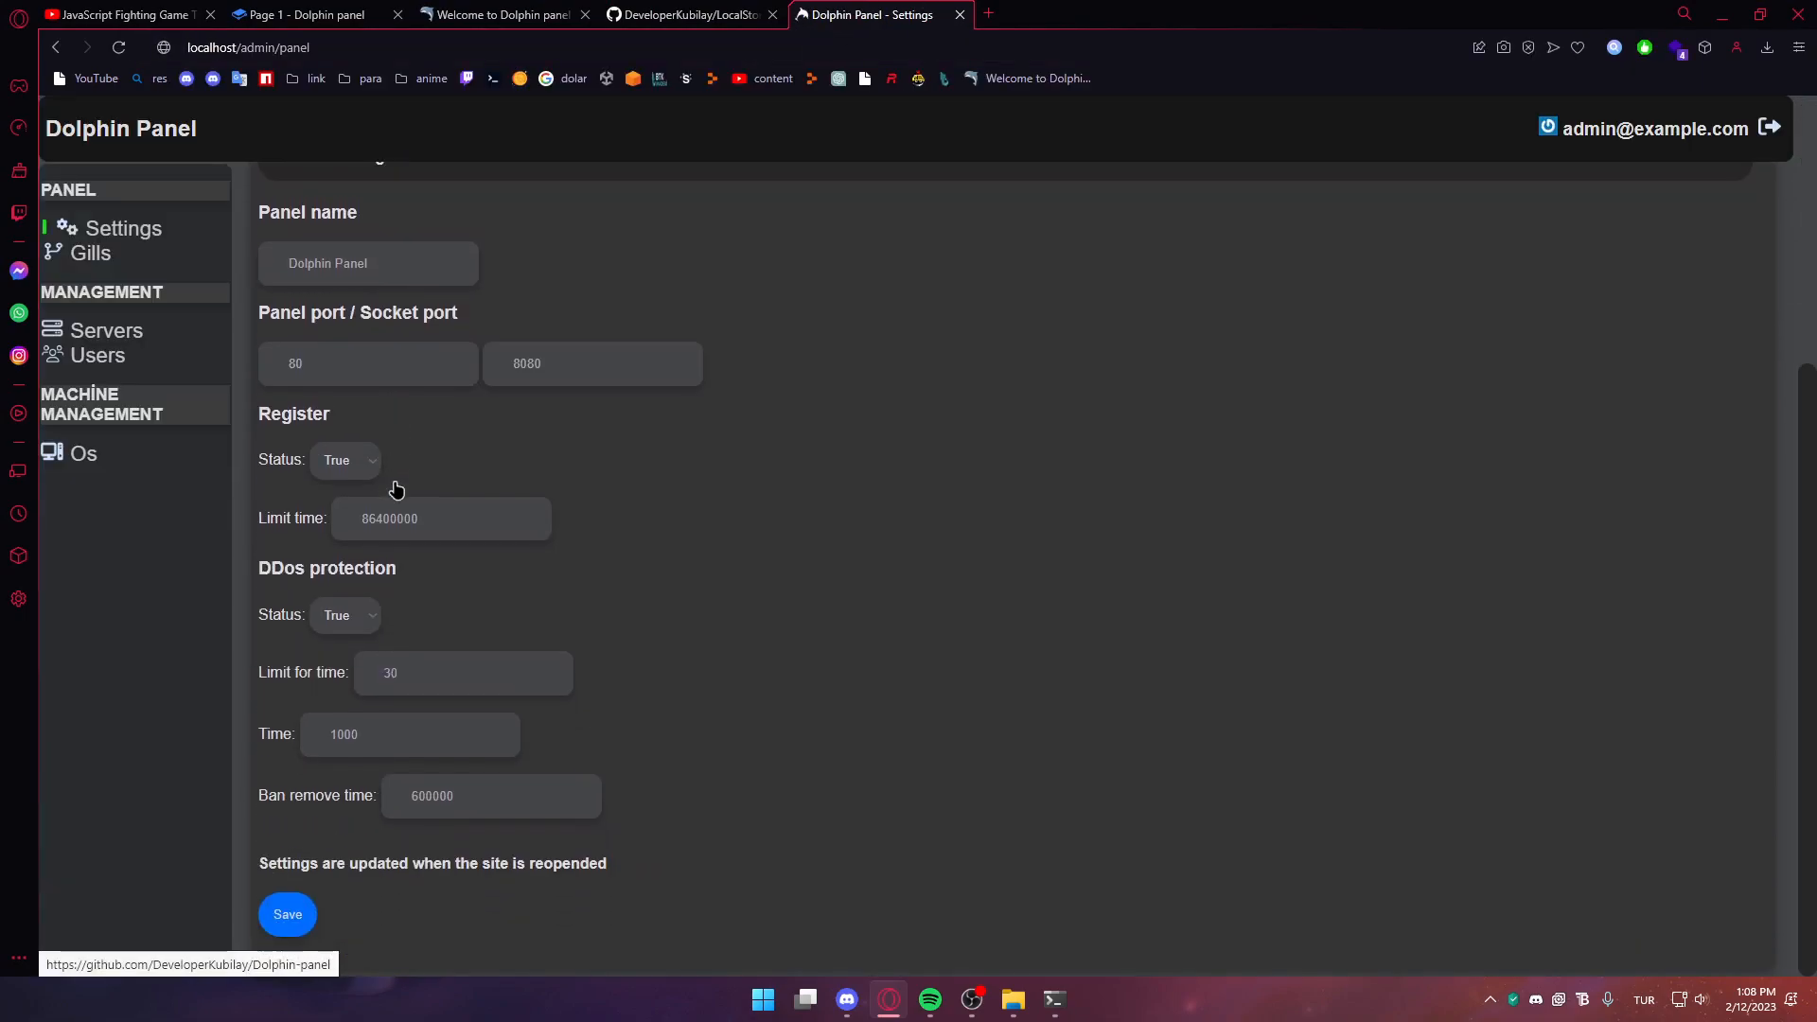
{"action": "left_click_drag", "start_coordinate": [402, 277], "coordinate": [199, 282]}
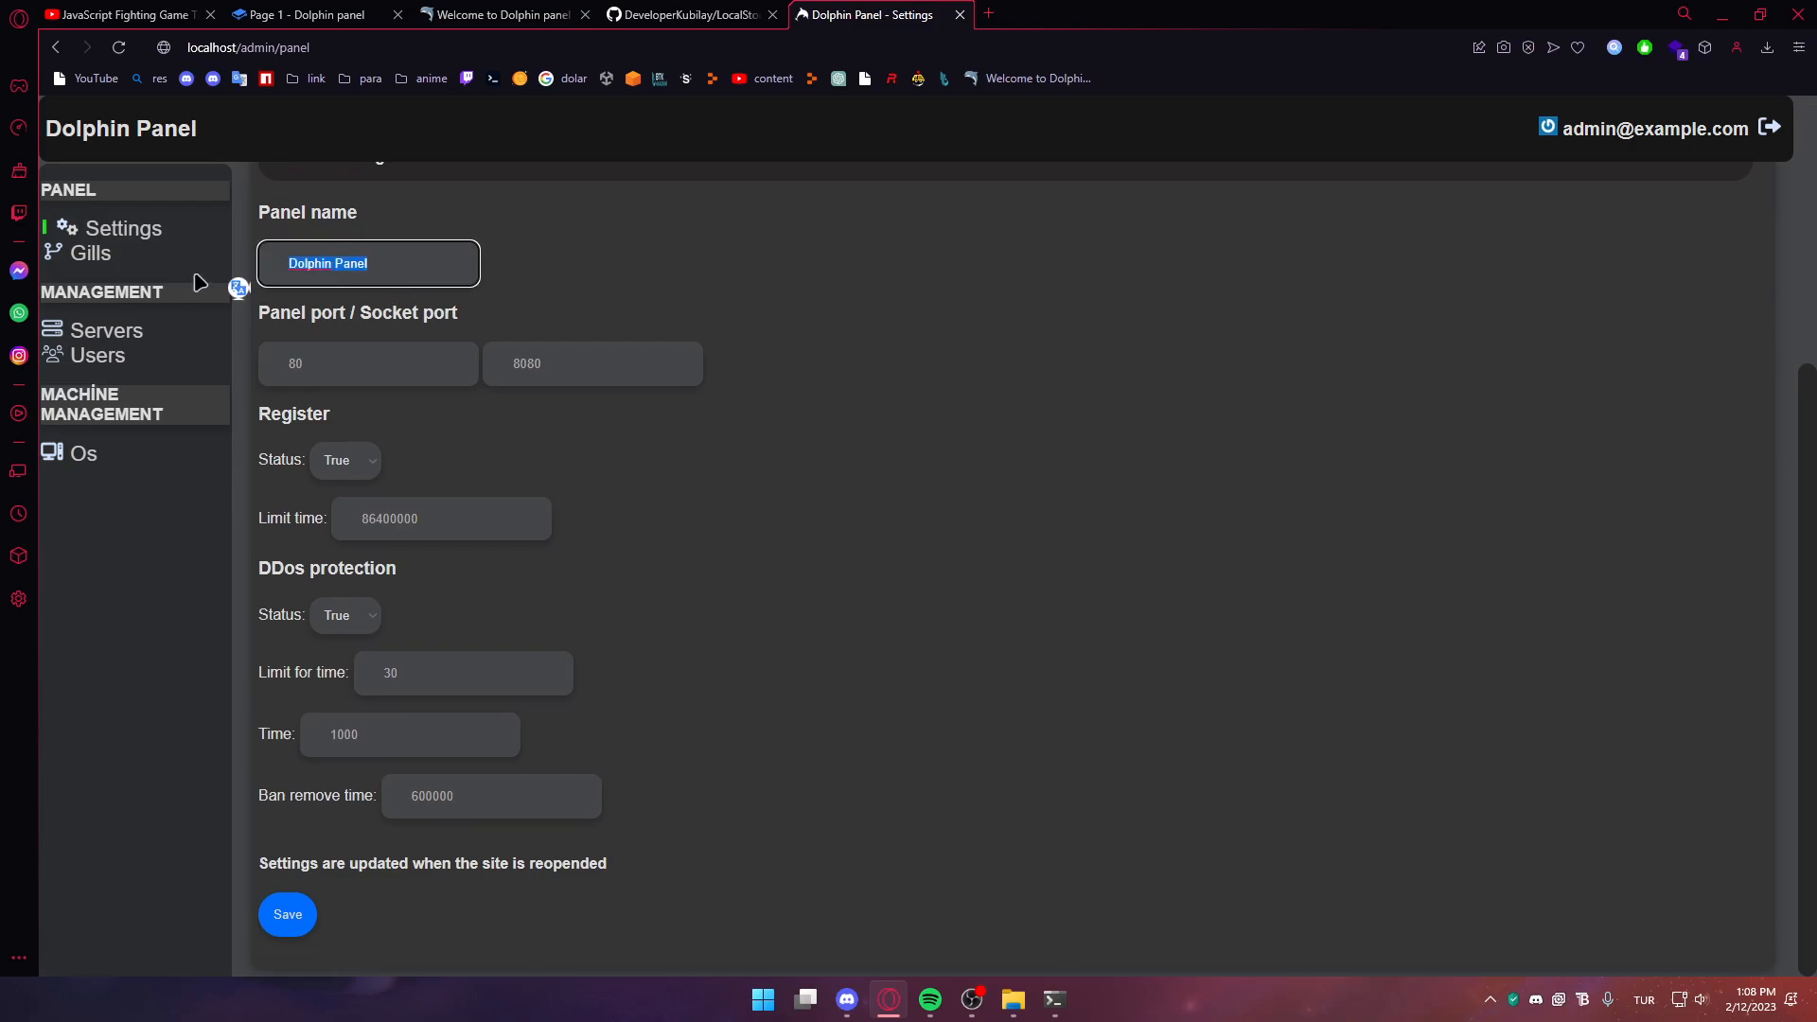
{"action": "type", "text": "Test panel"}
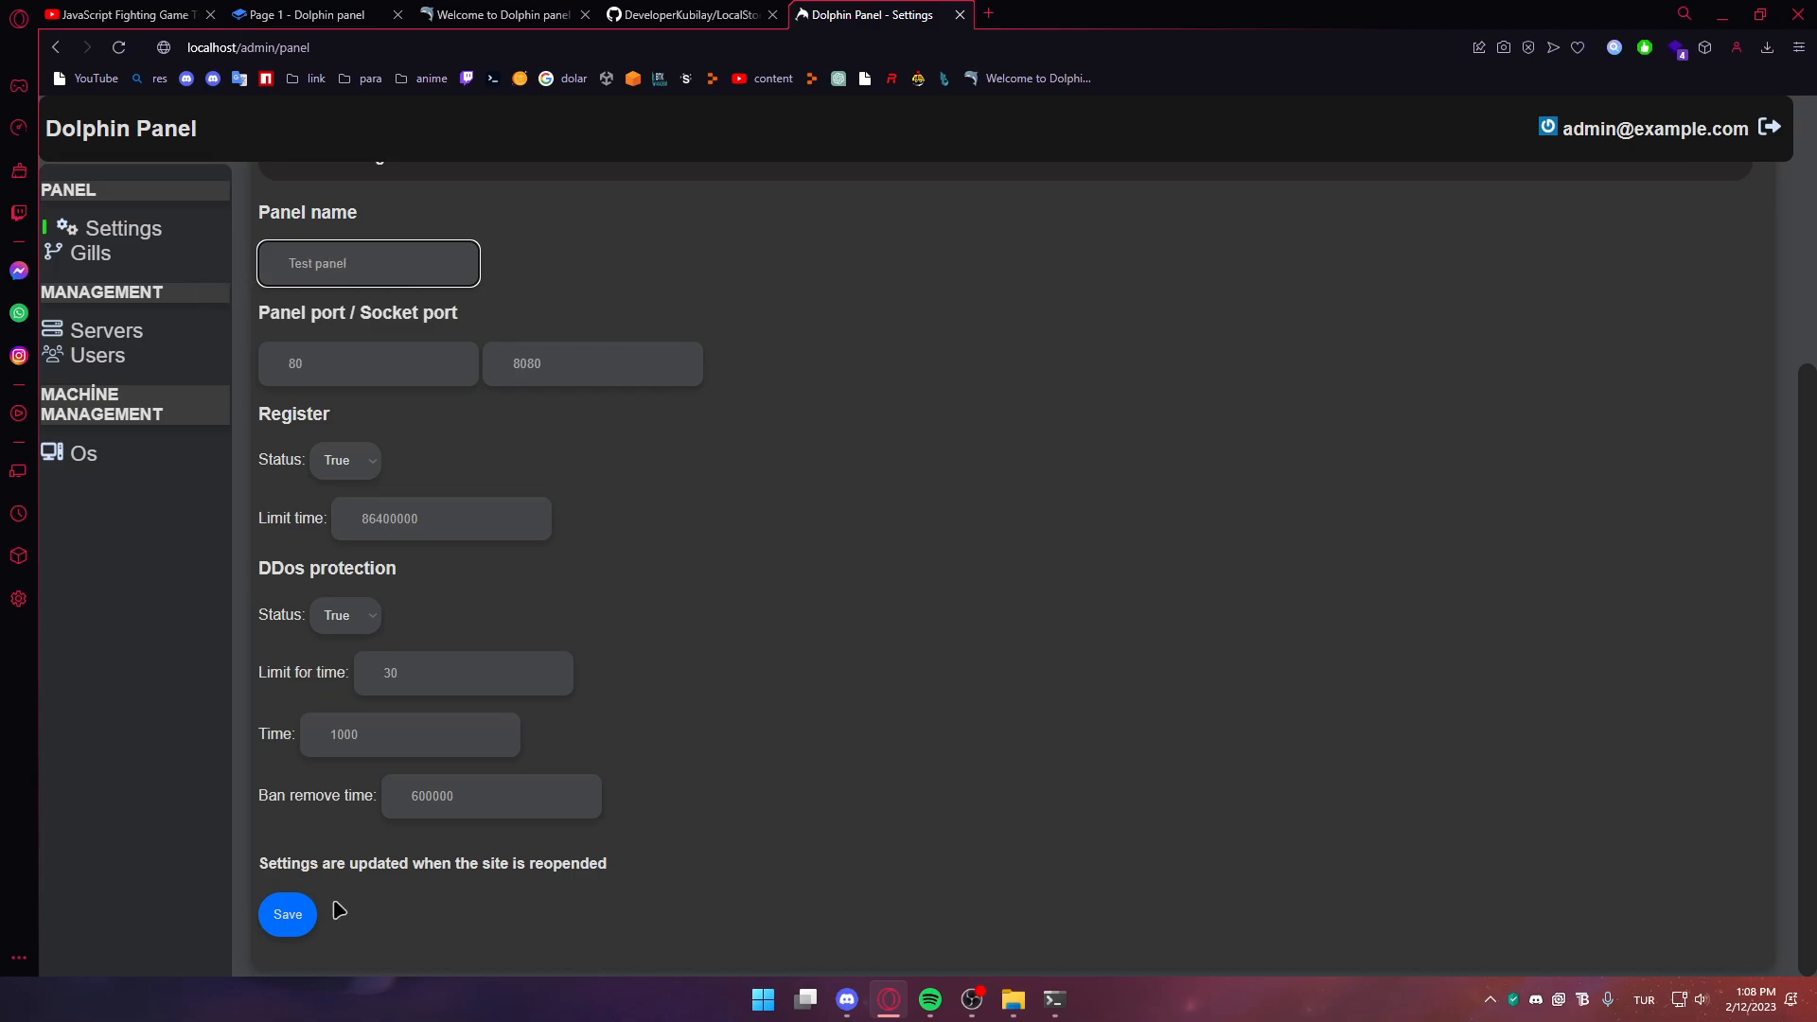
{"action": "left_click", "coordinate": [286, 914]}
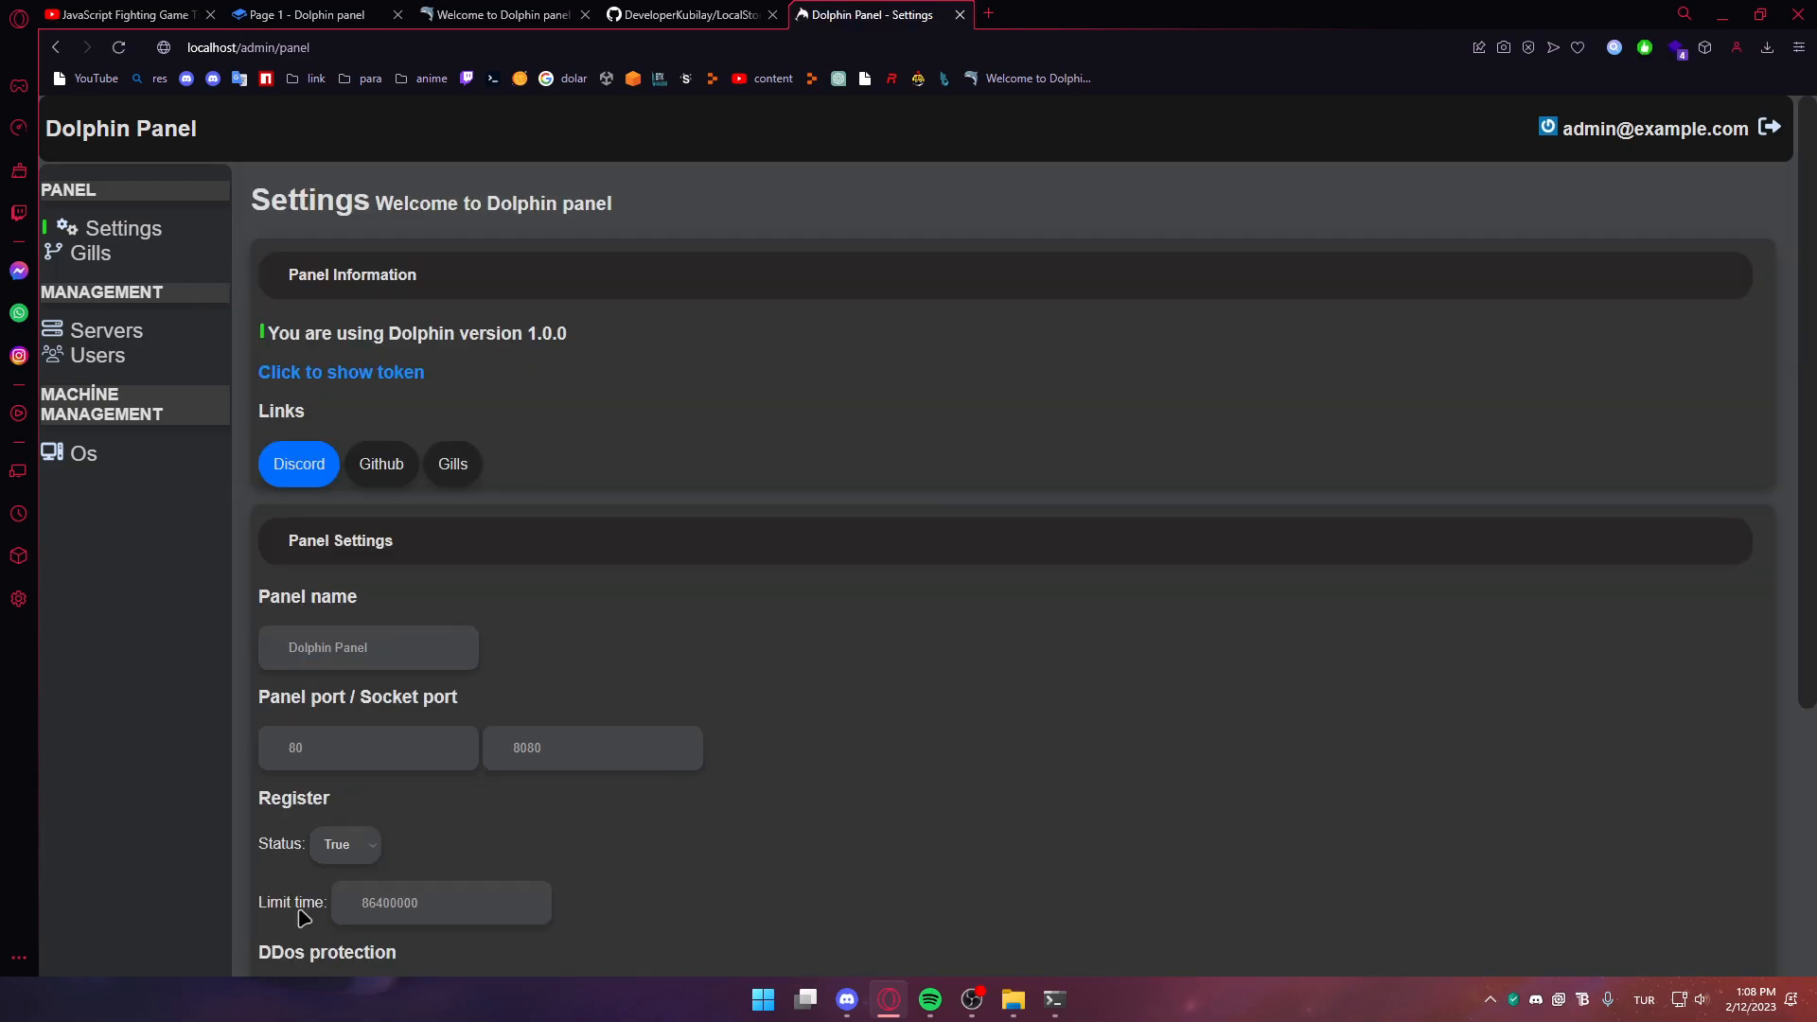
Stop the running panel server and open a command prompt in Dolphin-panel-main
{"action": "left_click", "coordinate": [1054, 1000]}
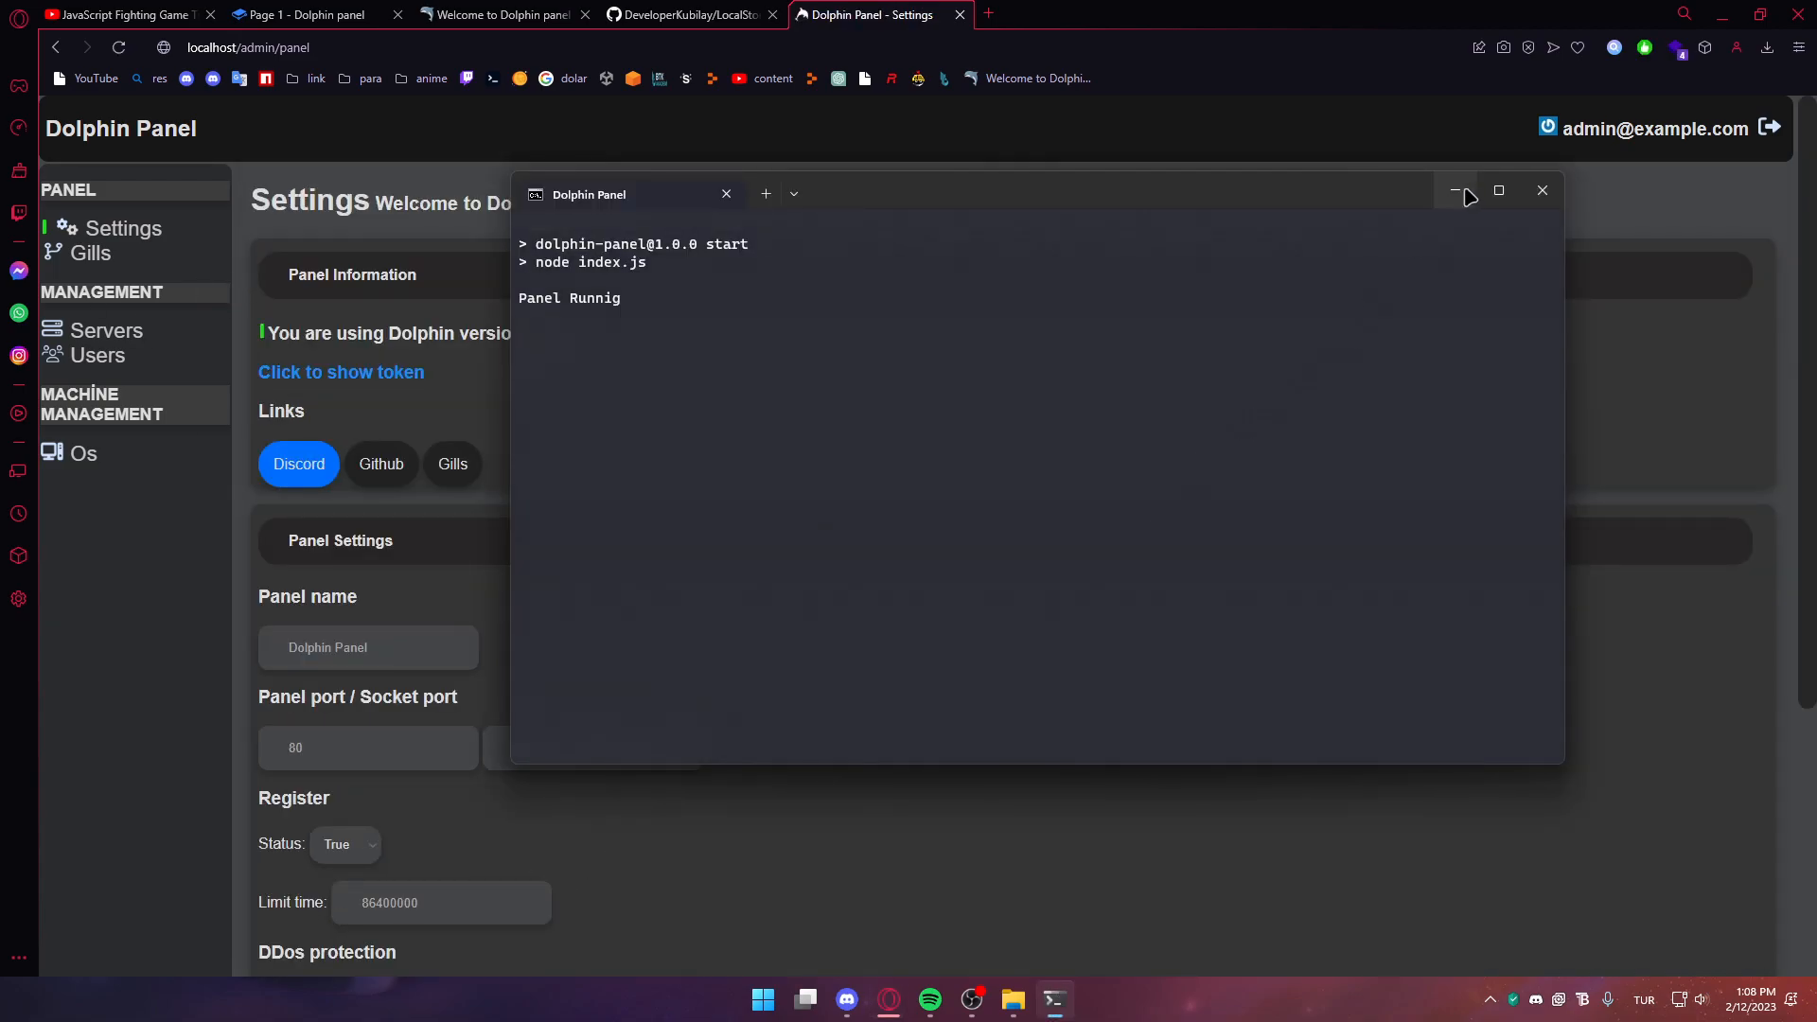
{"action": "left_click", "coordinate": [1542, 185]}
{"action": "left_click", "coordinate": [1013, 999]}
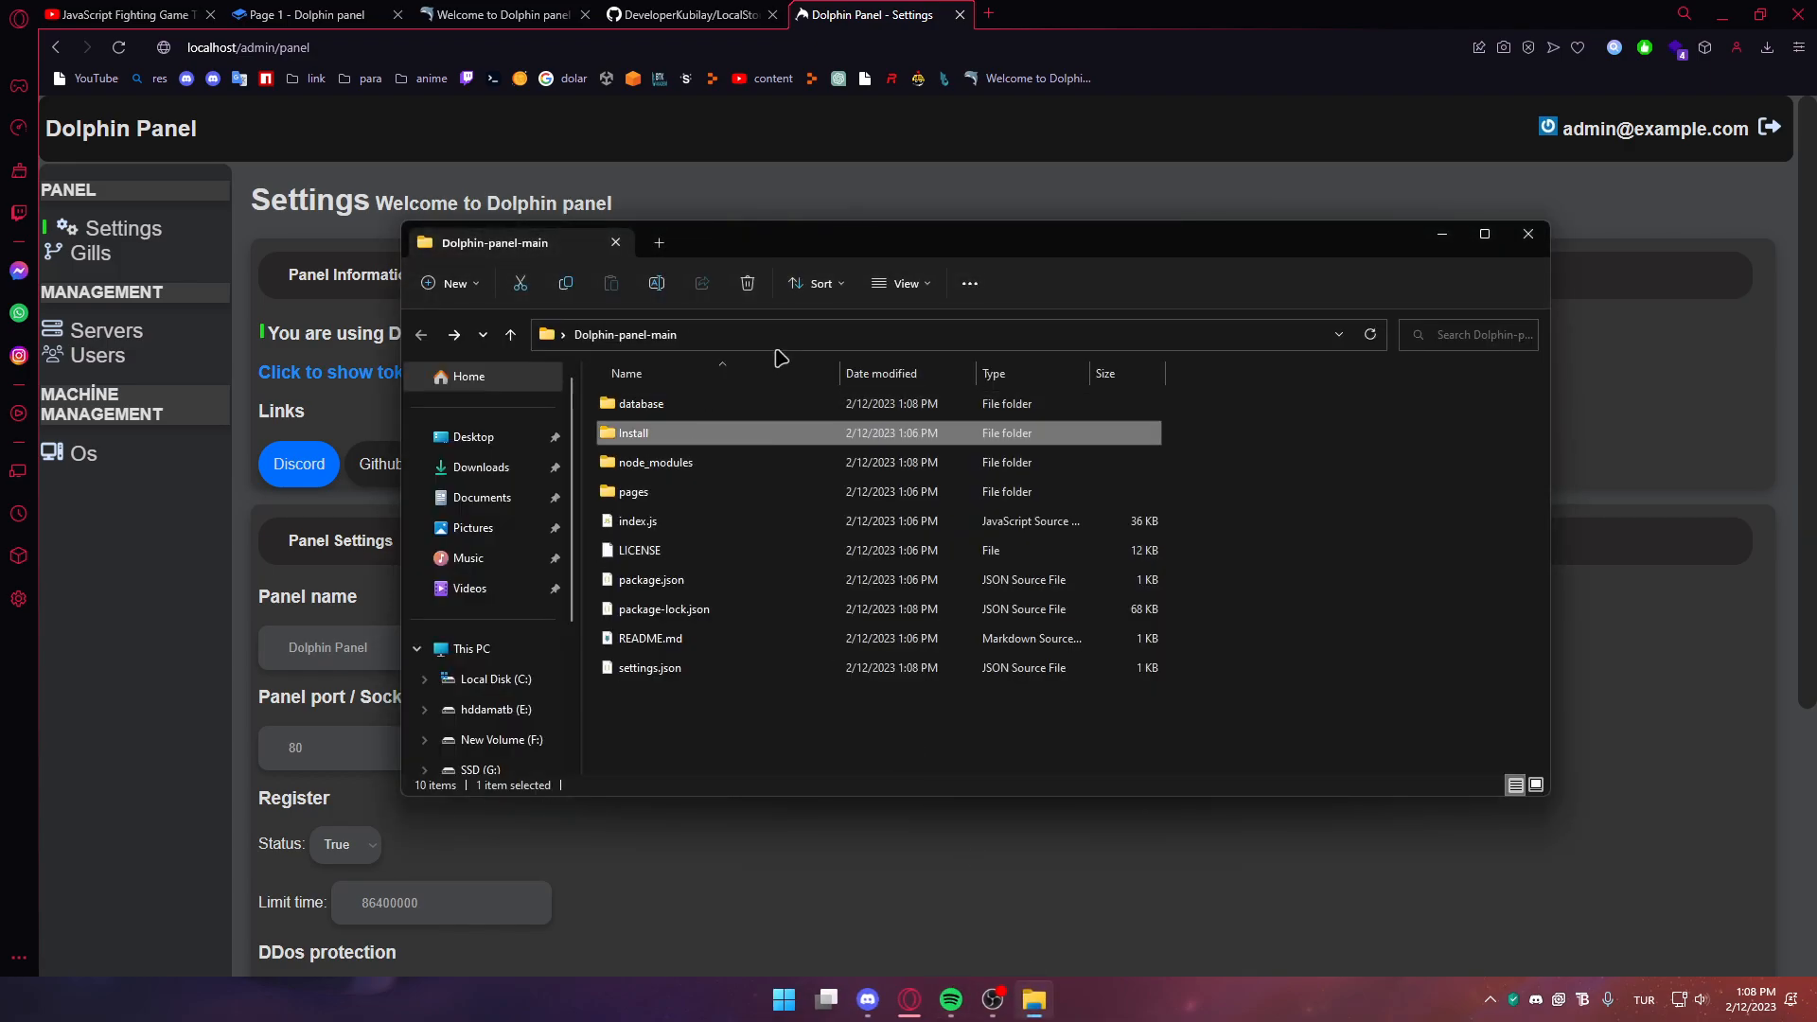
{"action": "left_click", "coordinate": [852, 331]}
{"action": "key", "text": "Return"}
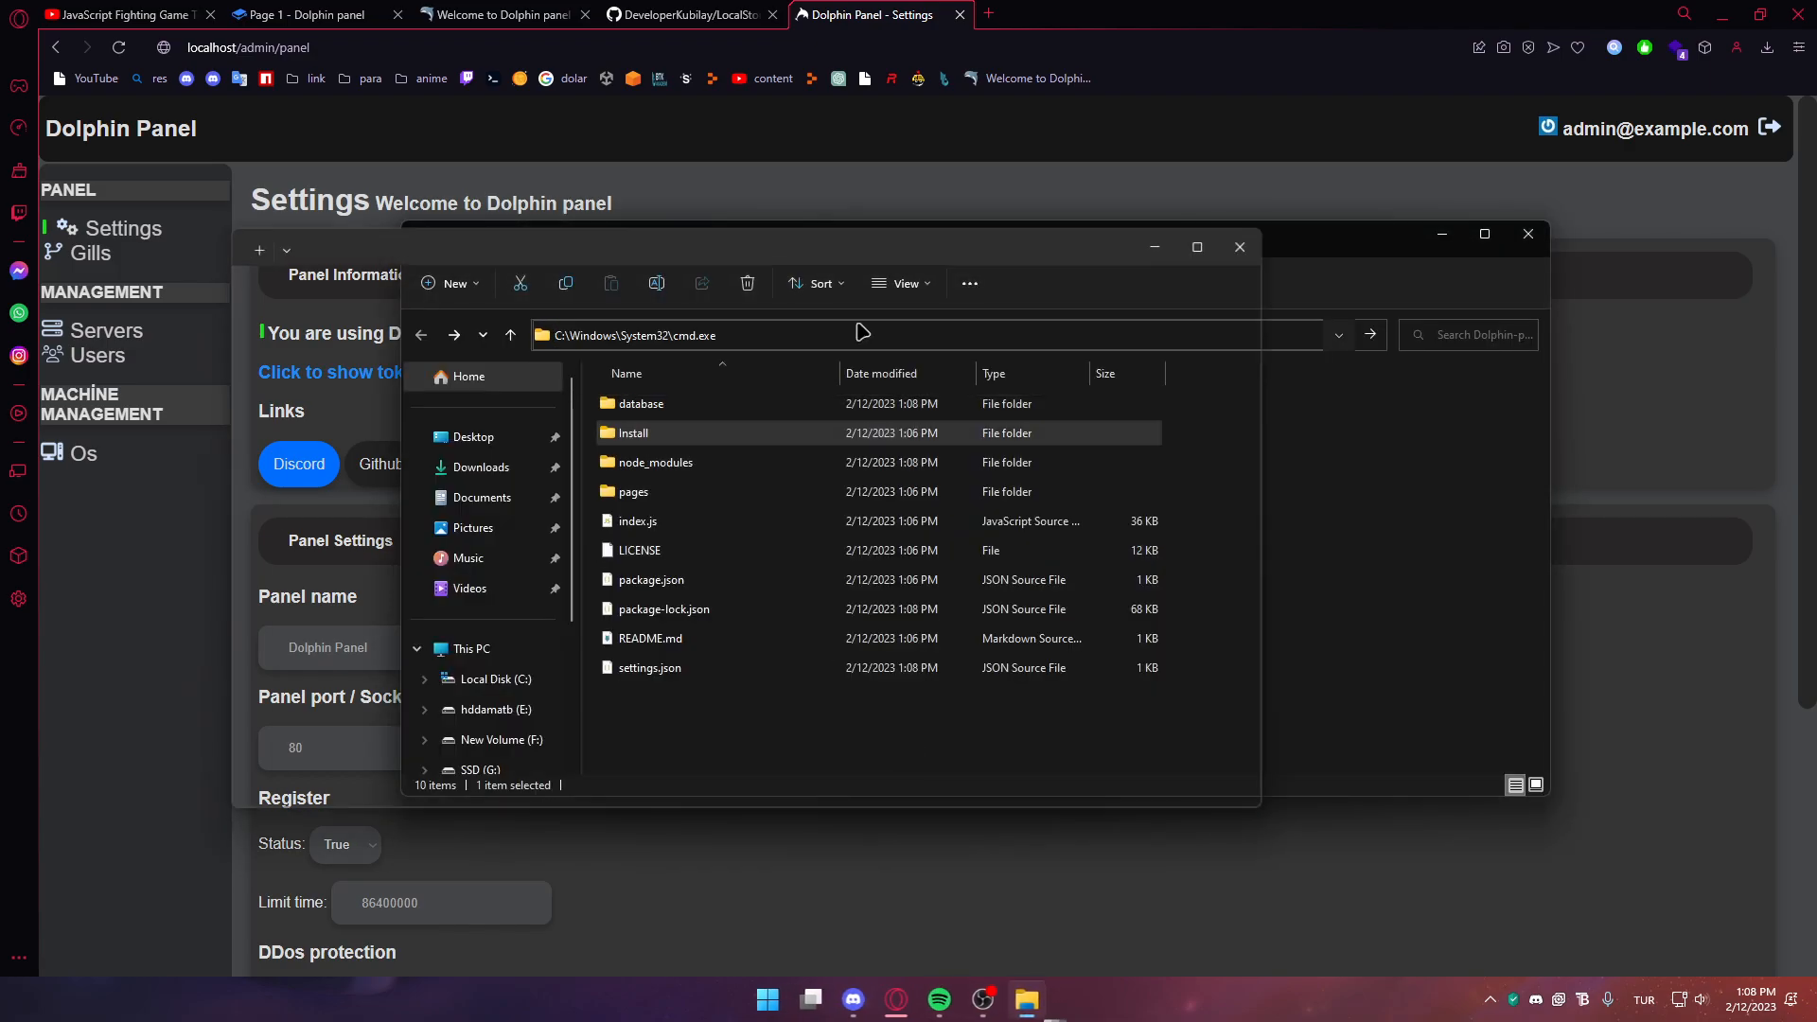
Restart the panel with npm start, log back in, and check the Test panel header
{"action": "type", "text": "npm start"}
{"action": "key", "text": "Return"}
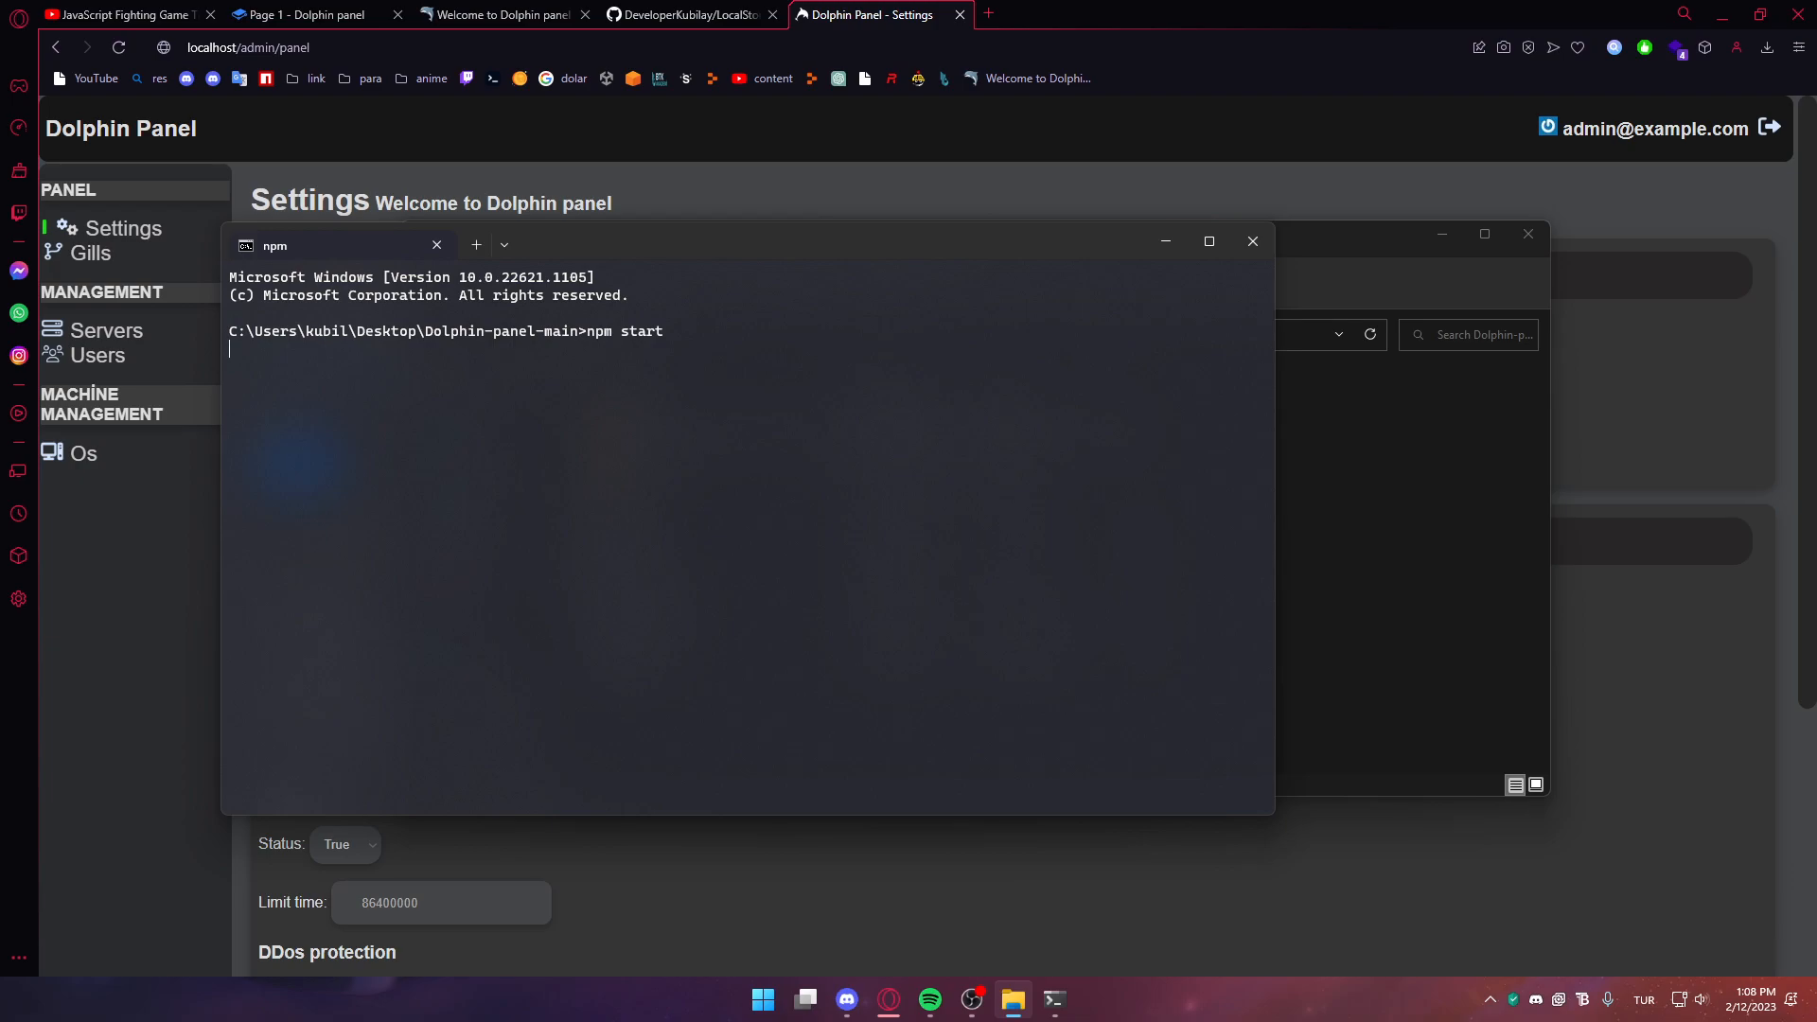
{"action": "left_click", "coordinate": [1749, 395]}
{"action": "key", "text": "F5"}
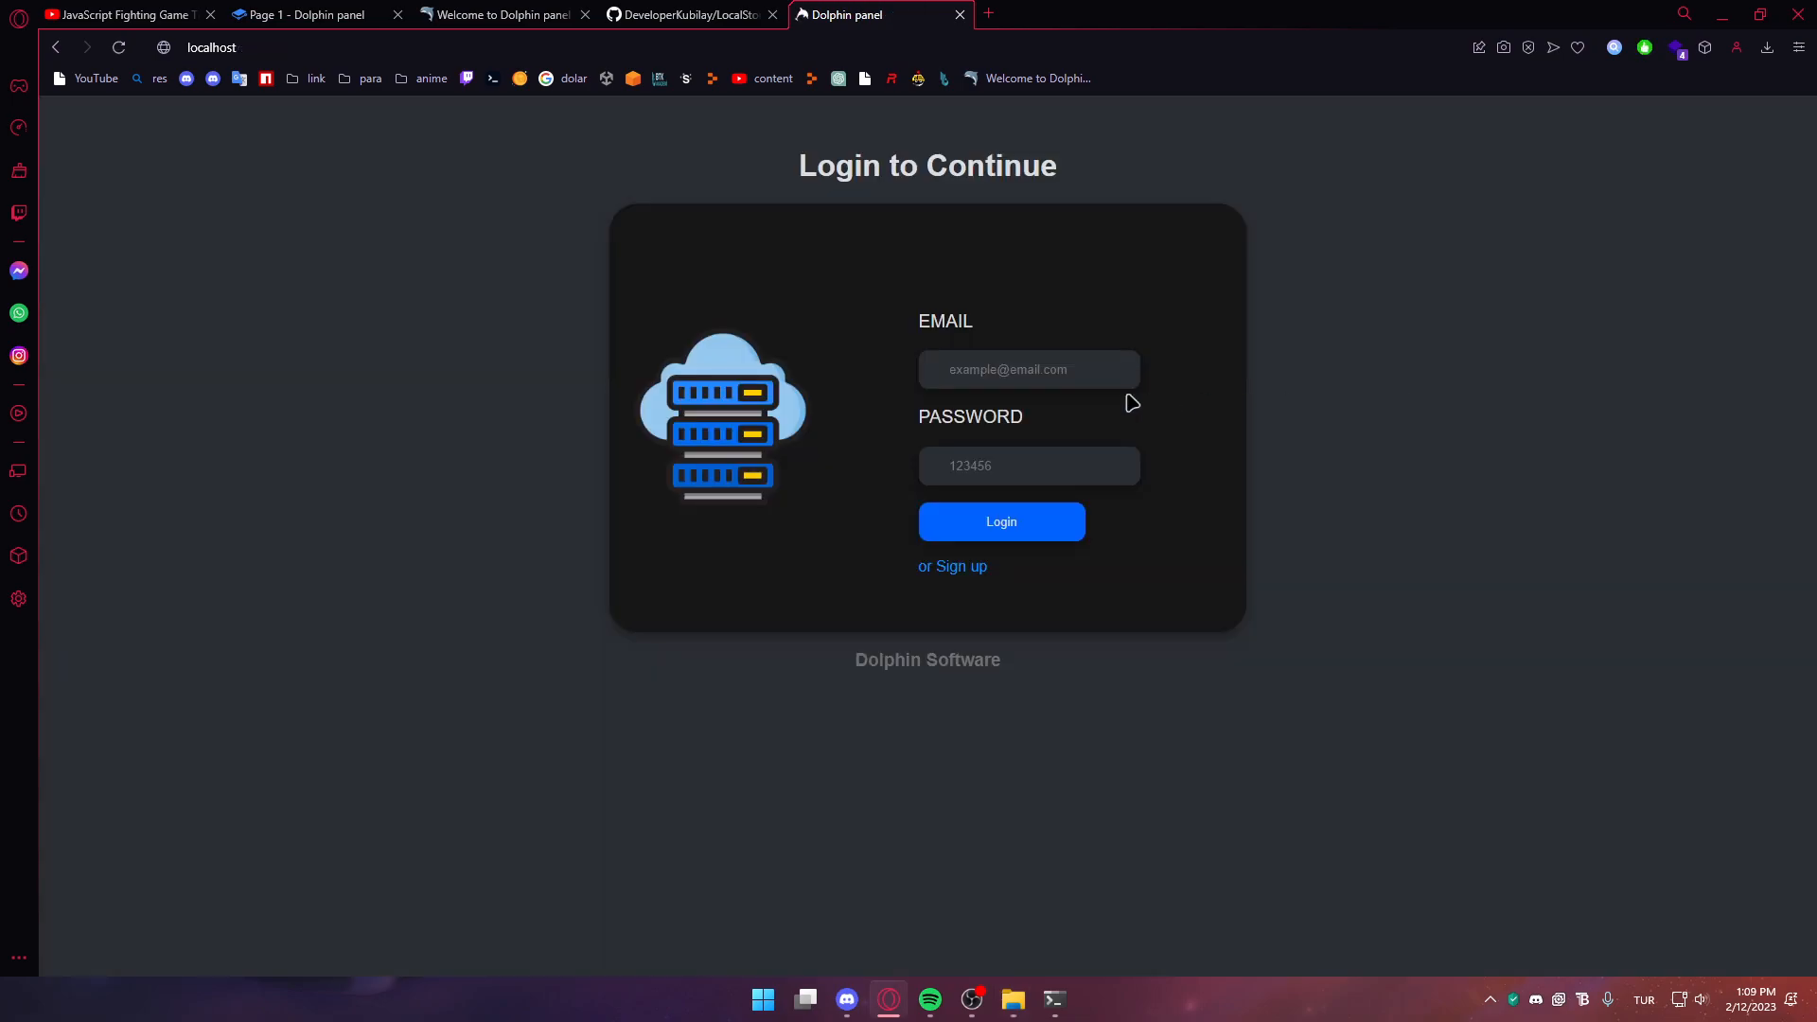
{"action": "left_click", "coordinate": [978, 537]}
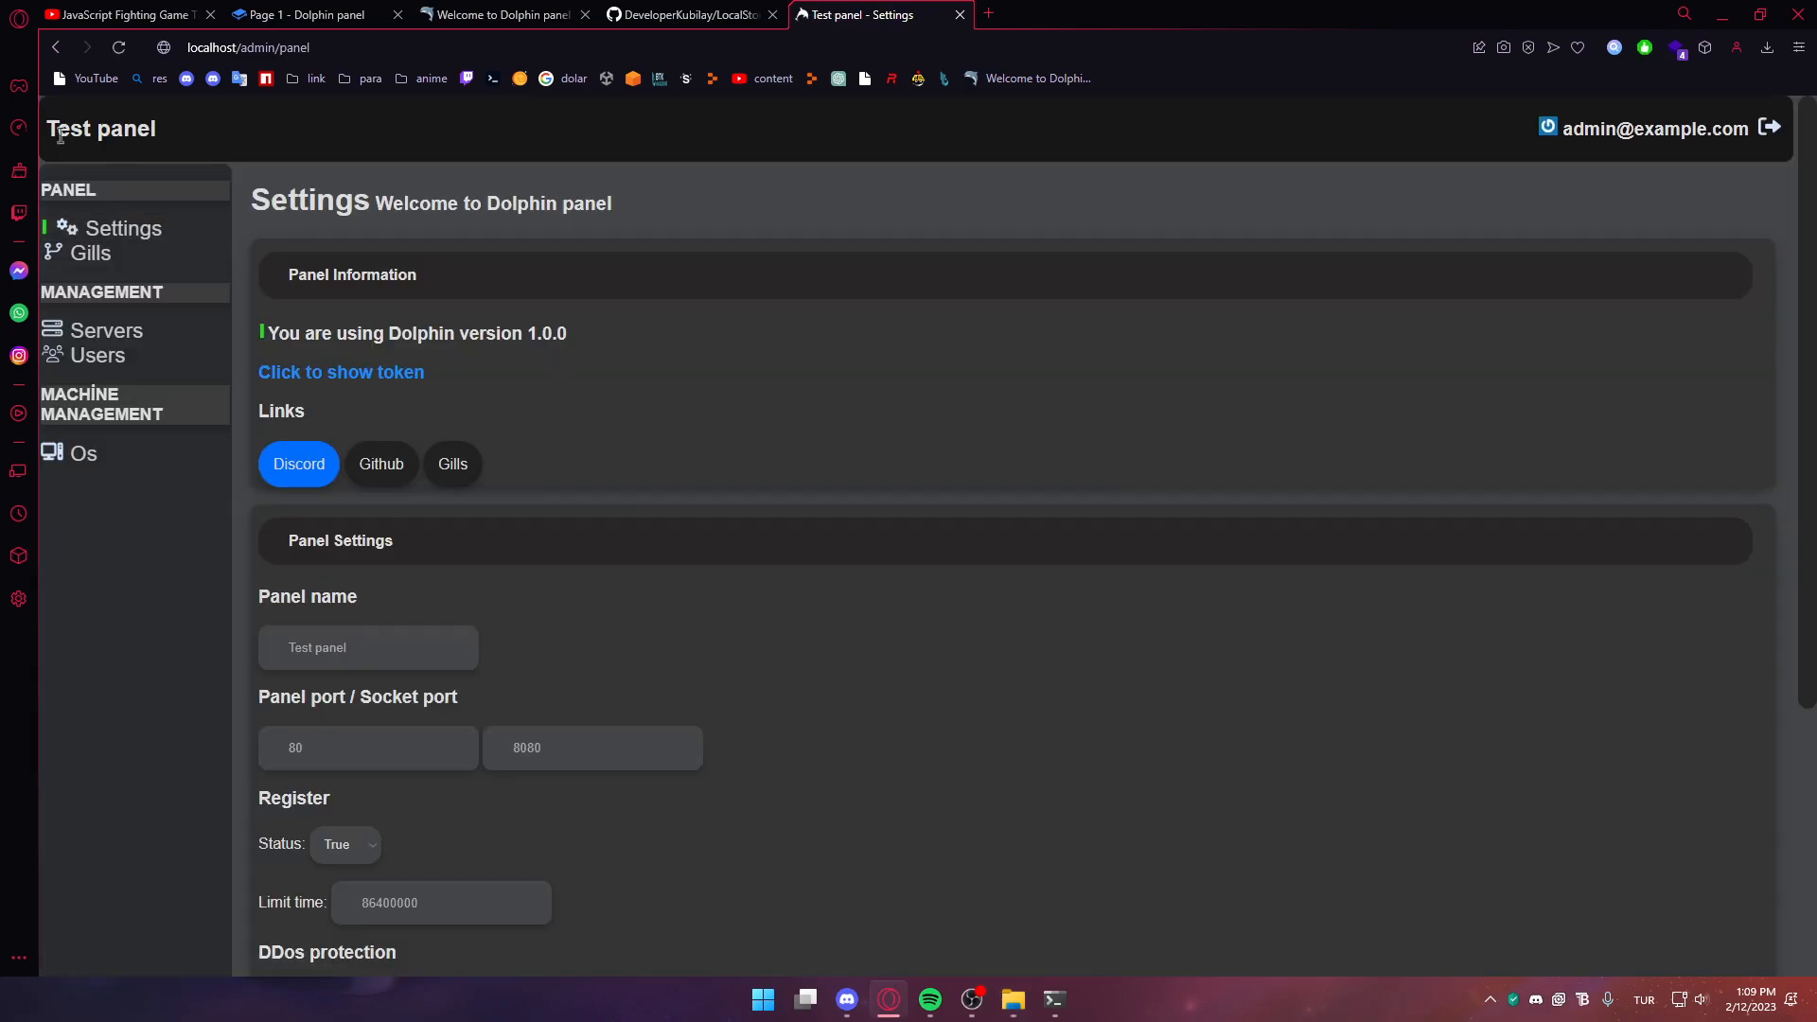
{"action": "left_click_drag", "start_coordinate": [58, 130], "coordinate": [161, 137]}
{"action": "left_click", "coordinate": [109, 276]}
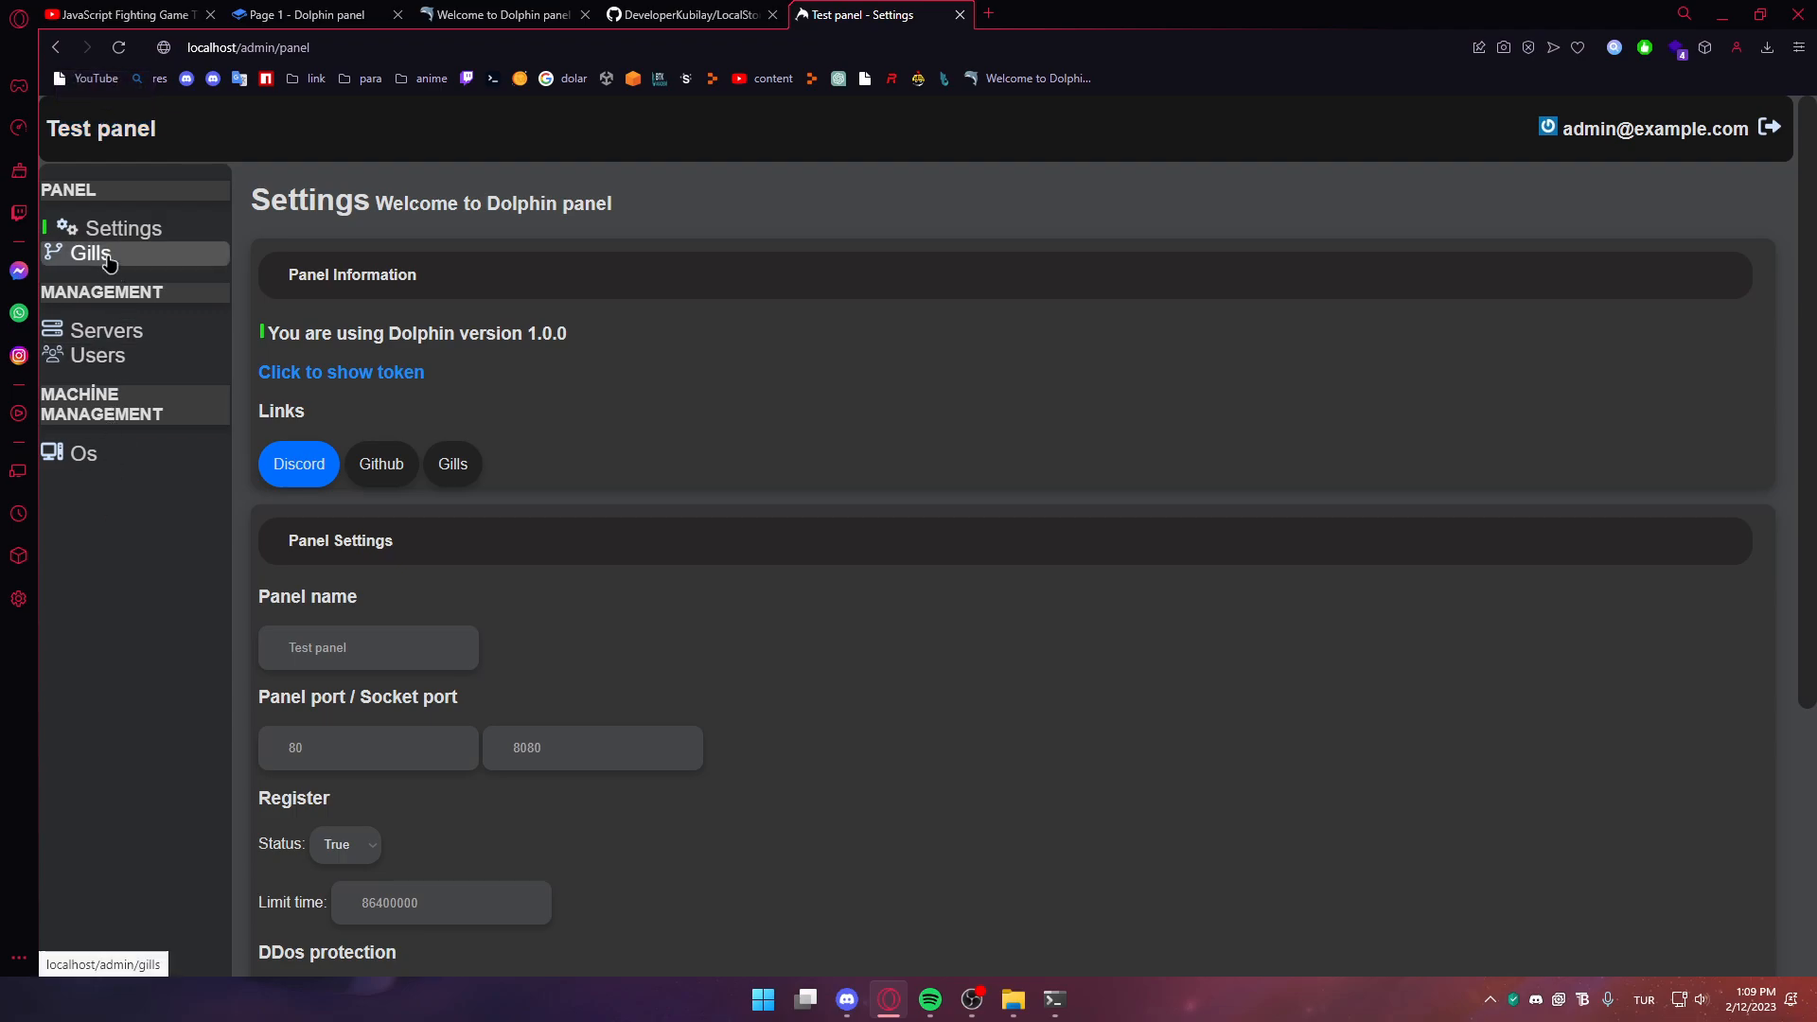
Review Ubuntu 22.10's disk settings from the Os list, then return to the list
{"action": "scroll", "coordinate": [444, 498], "scroll_direction": "down", "scroll_amount": 5}
{"action": "scroll", "coordinate": [445, 498], "scroll_direction": "up", "scroll_amount": 5}
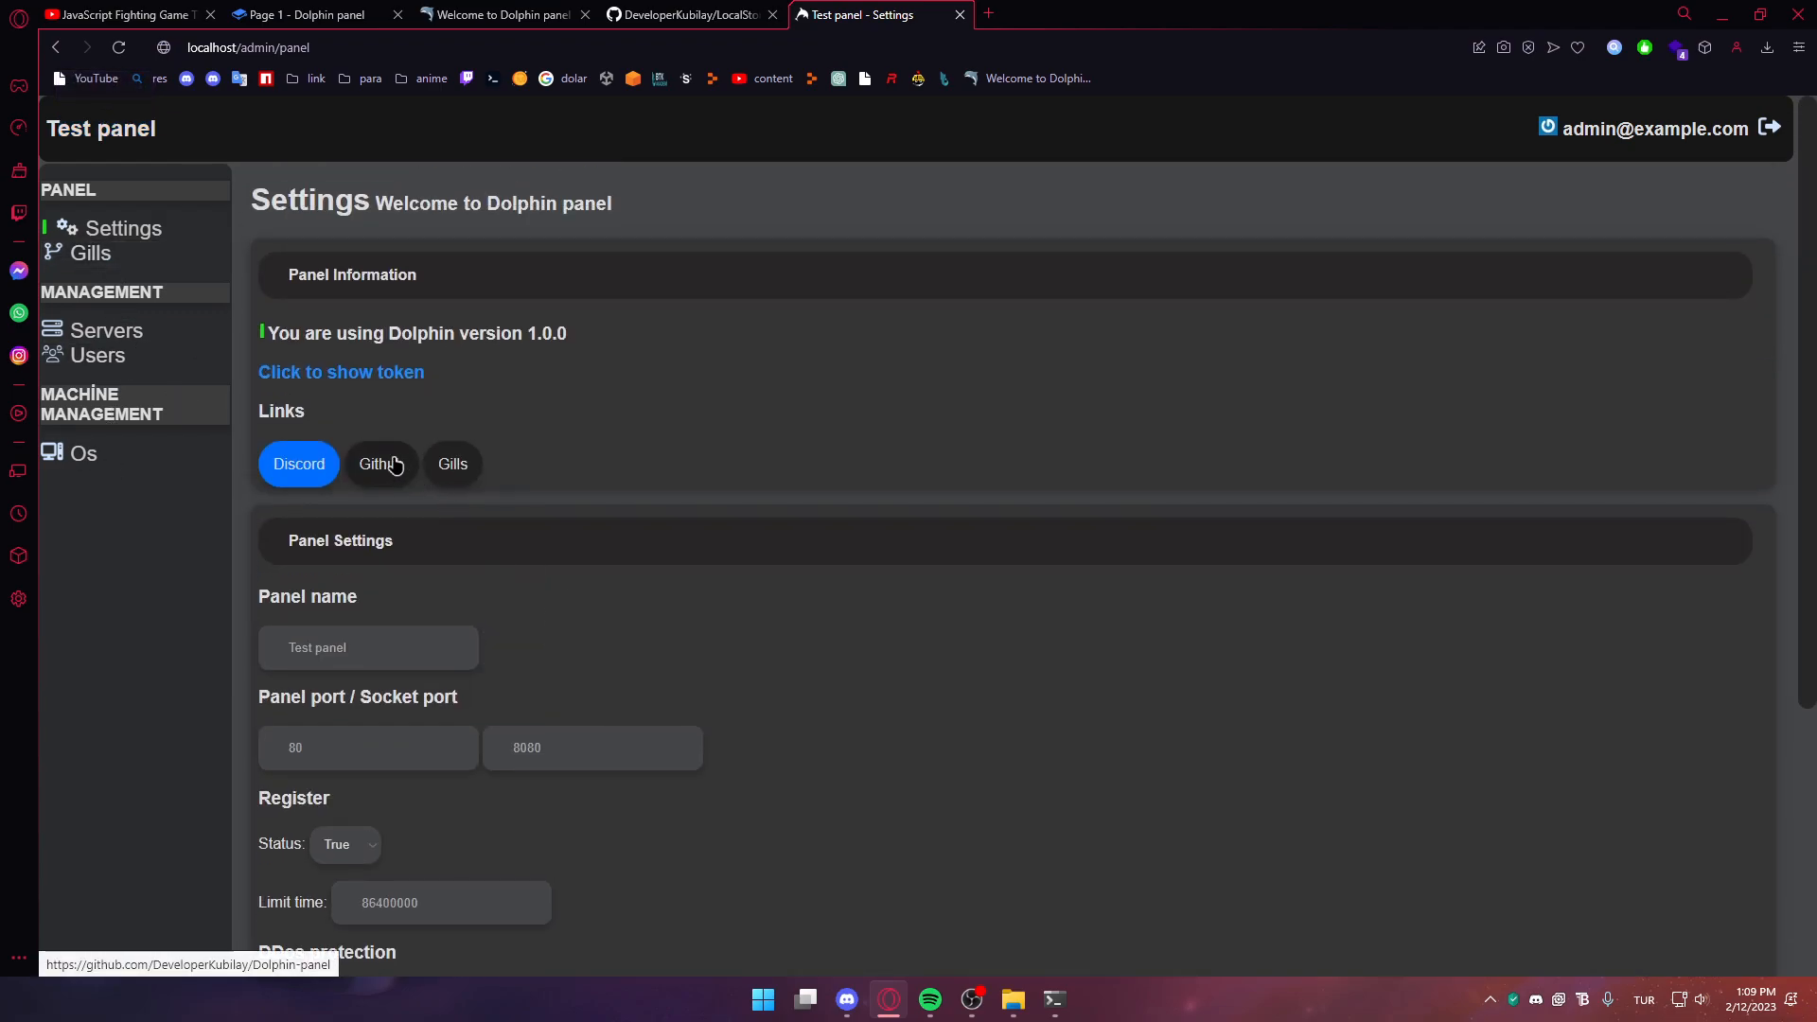
{"action": "left_click", "coordinate": [121, 455]}
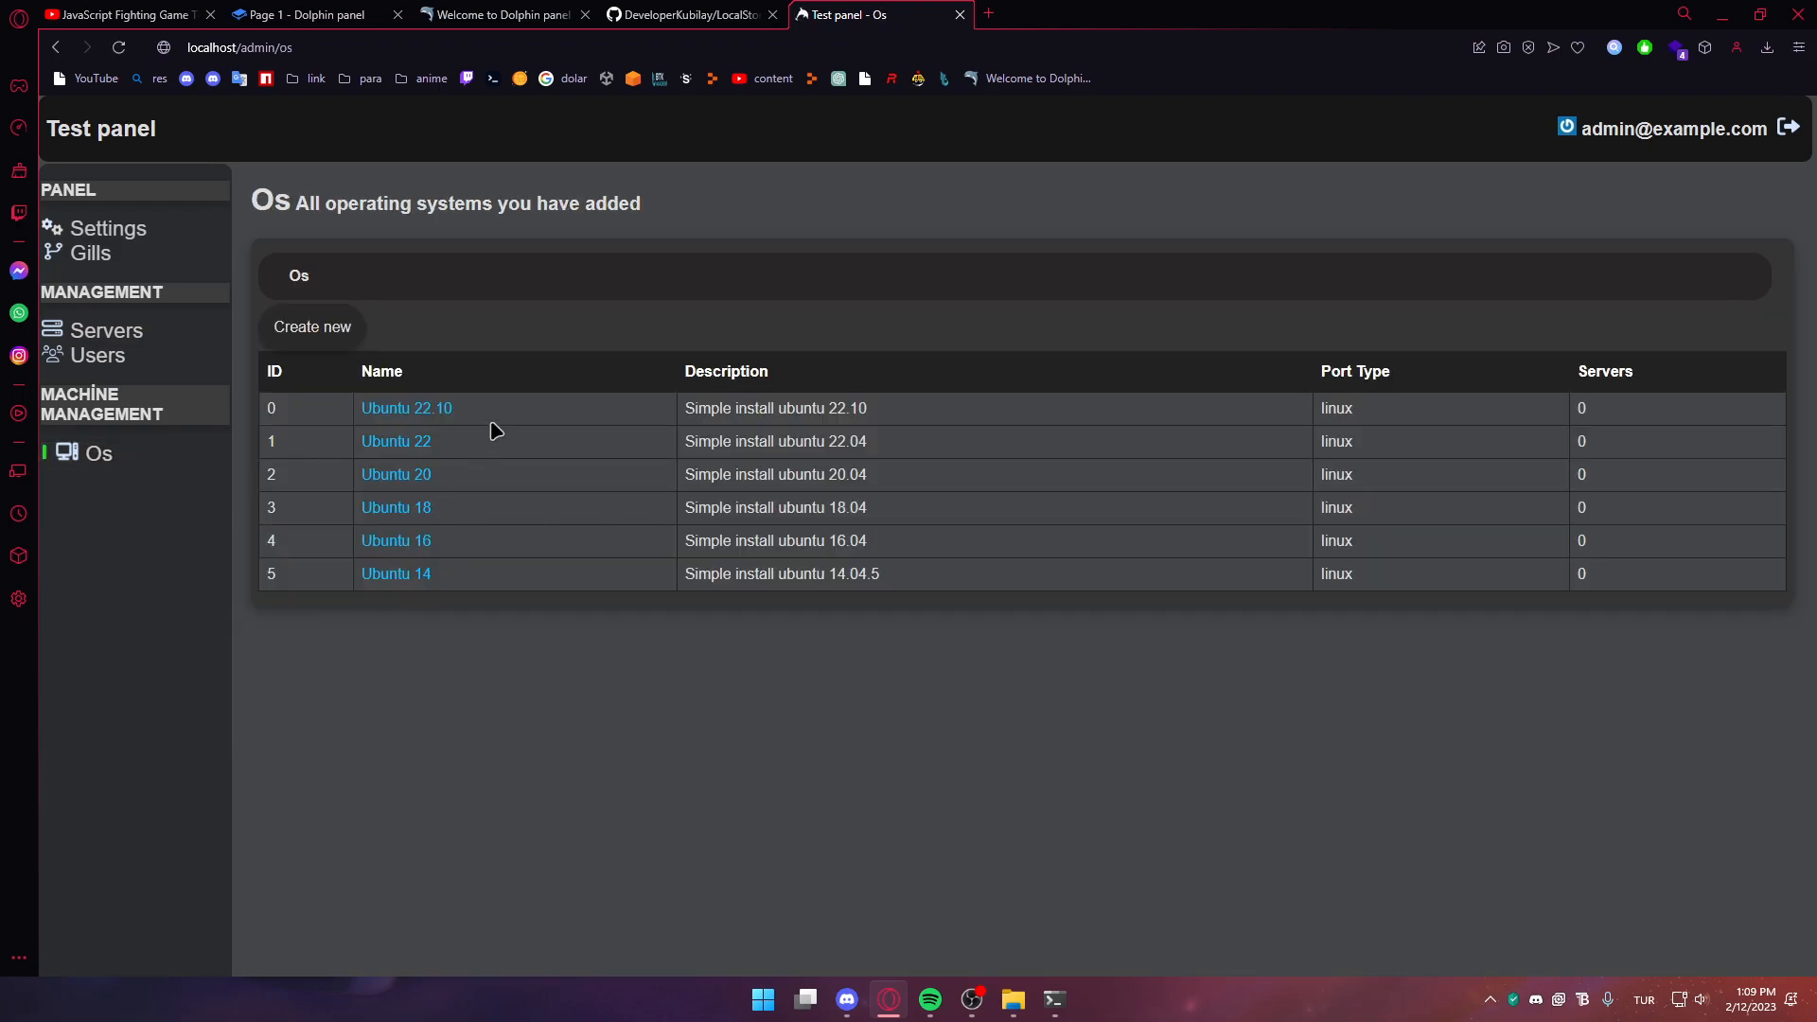
{"action": "left_click", "coordinate": [407, 412]}
{"action": "scroll", "coordinate": [434, 454], "scroll_direction": "down", "scroll_amount": 9}
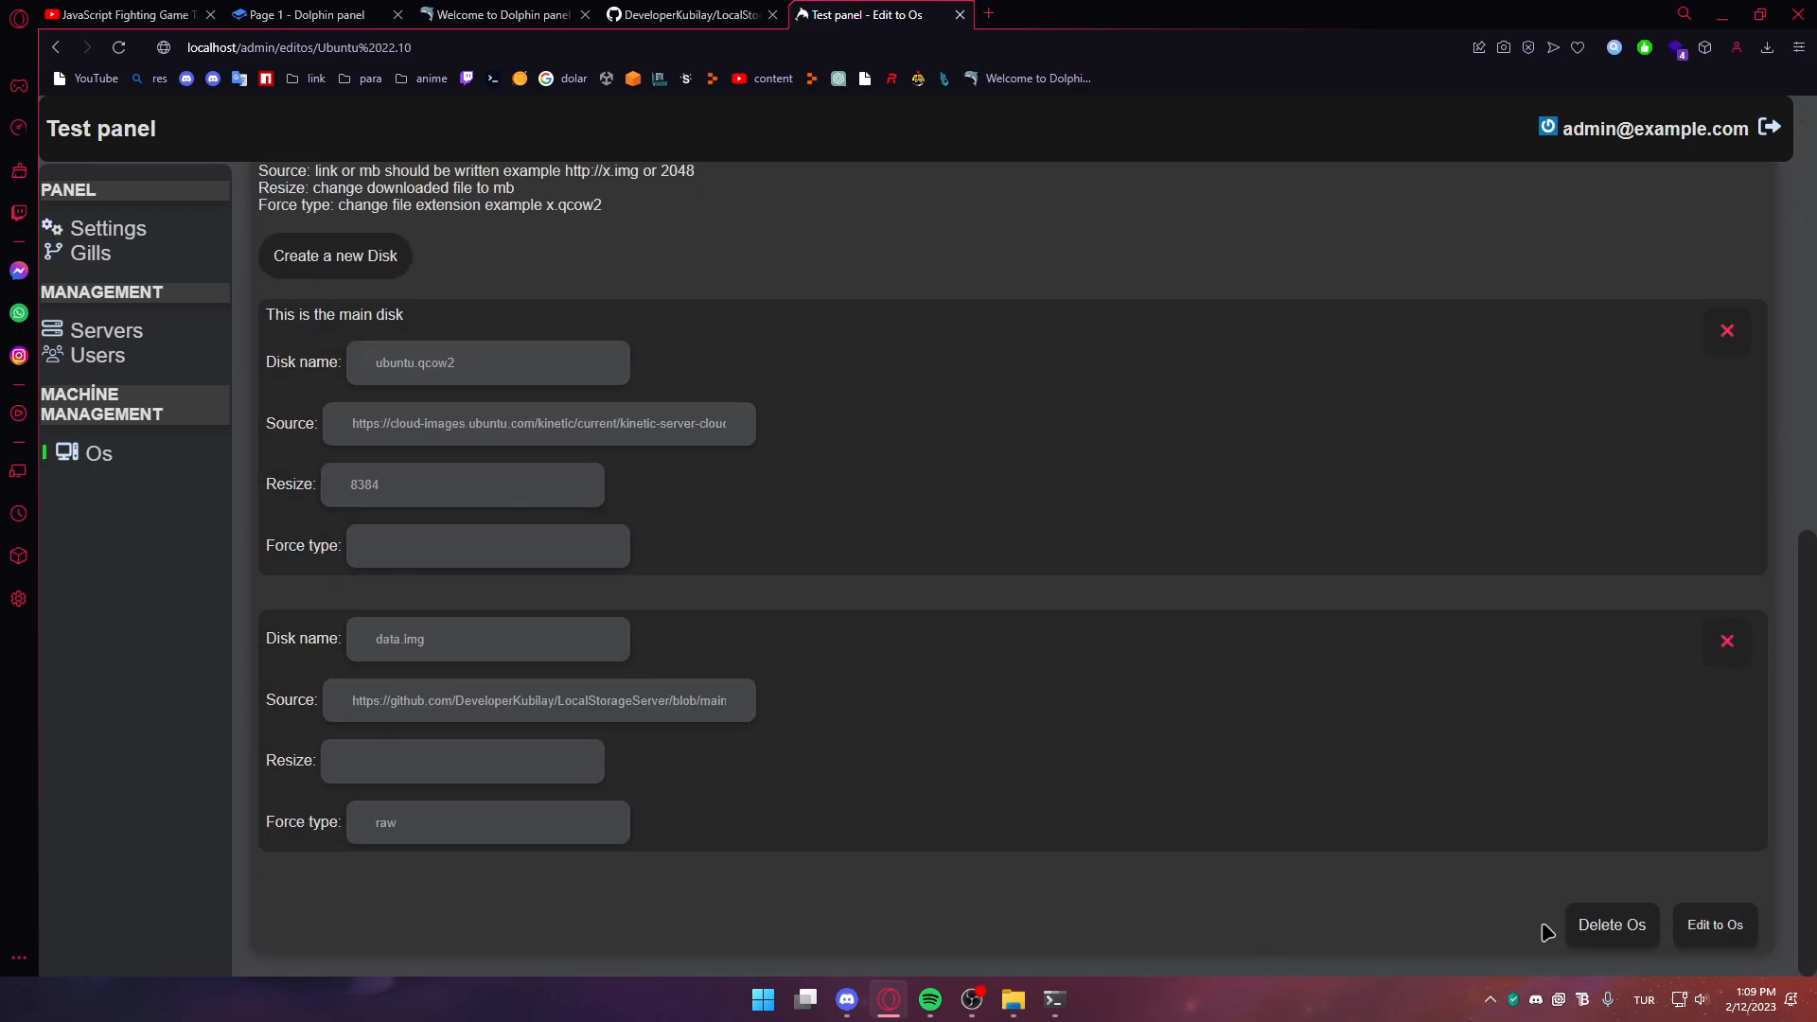
{"action": "scroll", "coordinate": [578, 480], "scroll_direction": "up", "scroll_amount": 10}
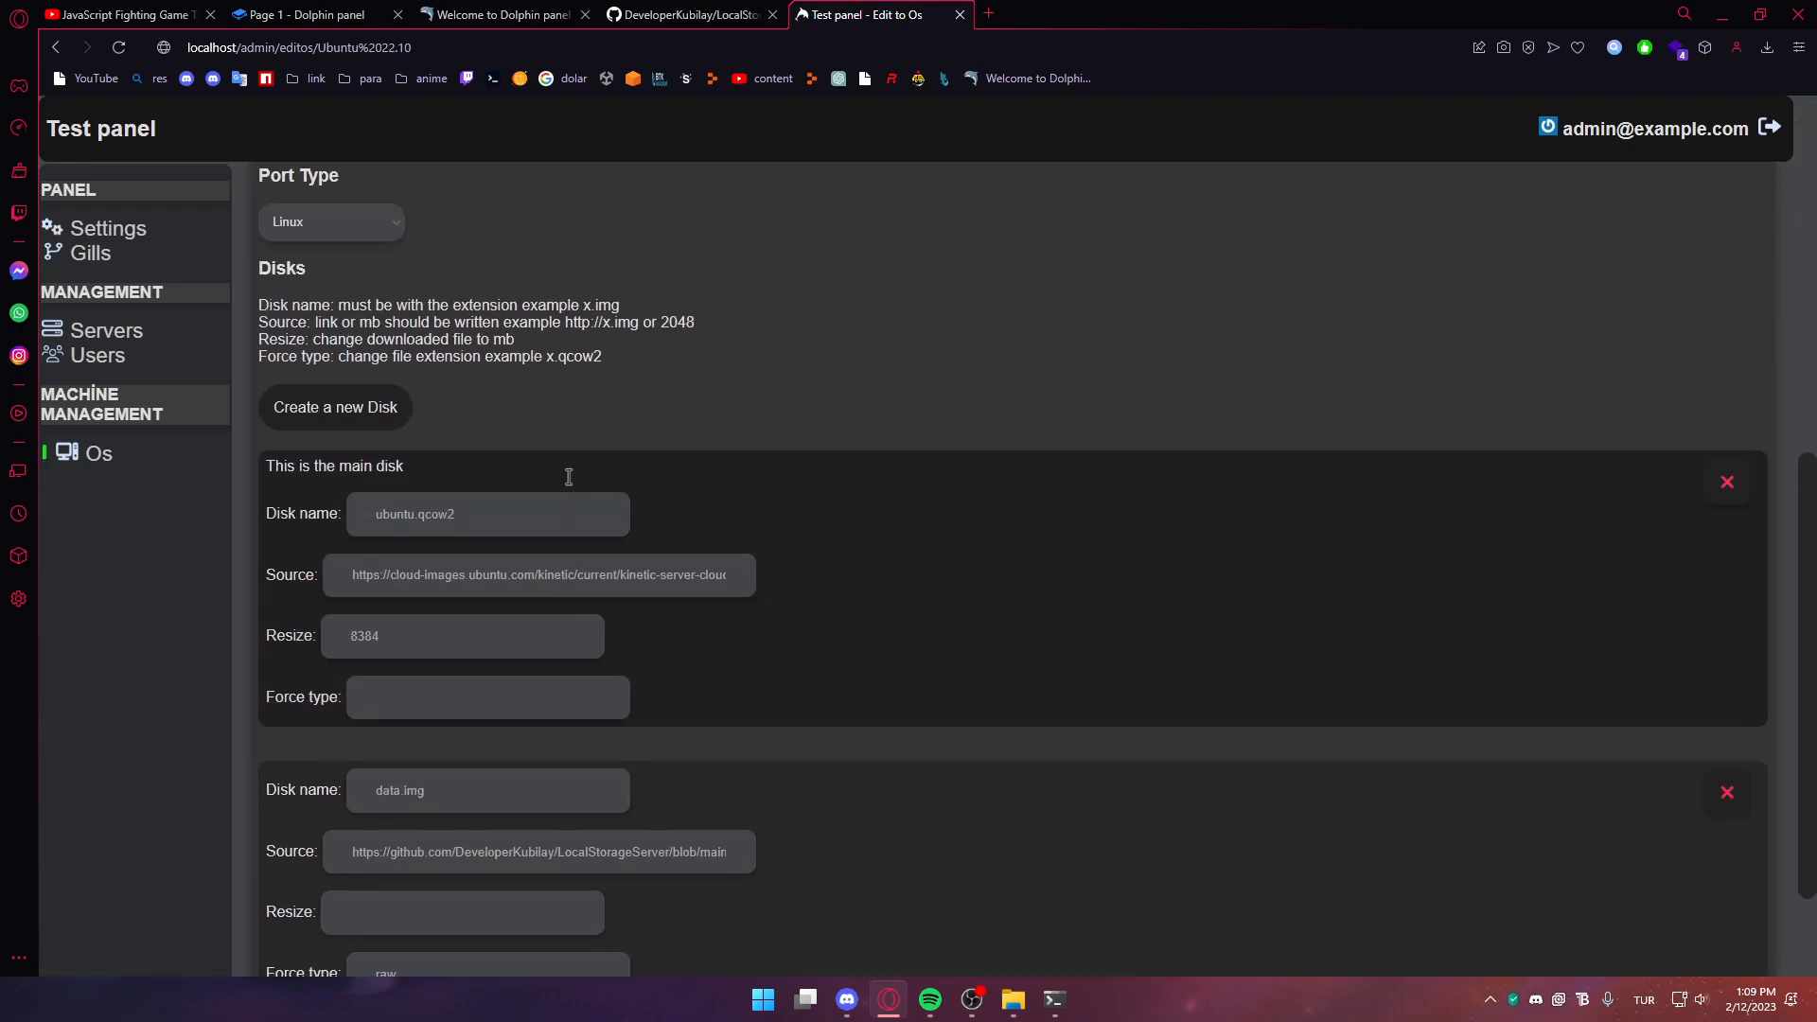
{"action": "left_click", "coordinate": [98, 453]}
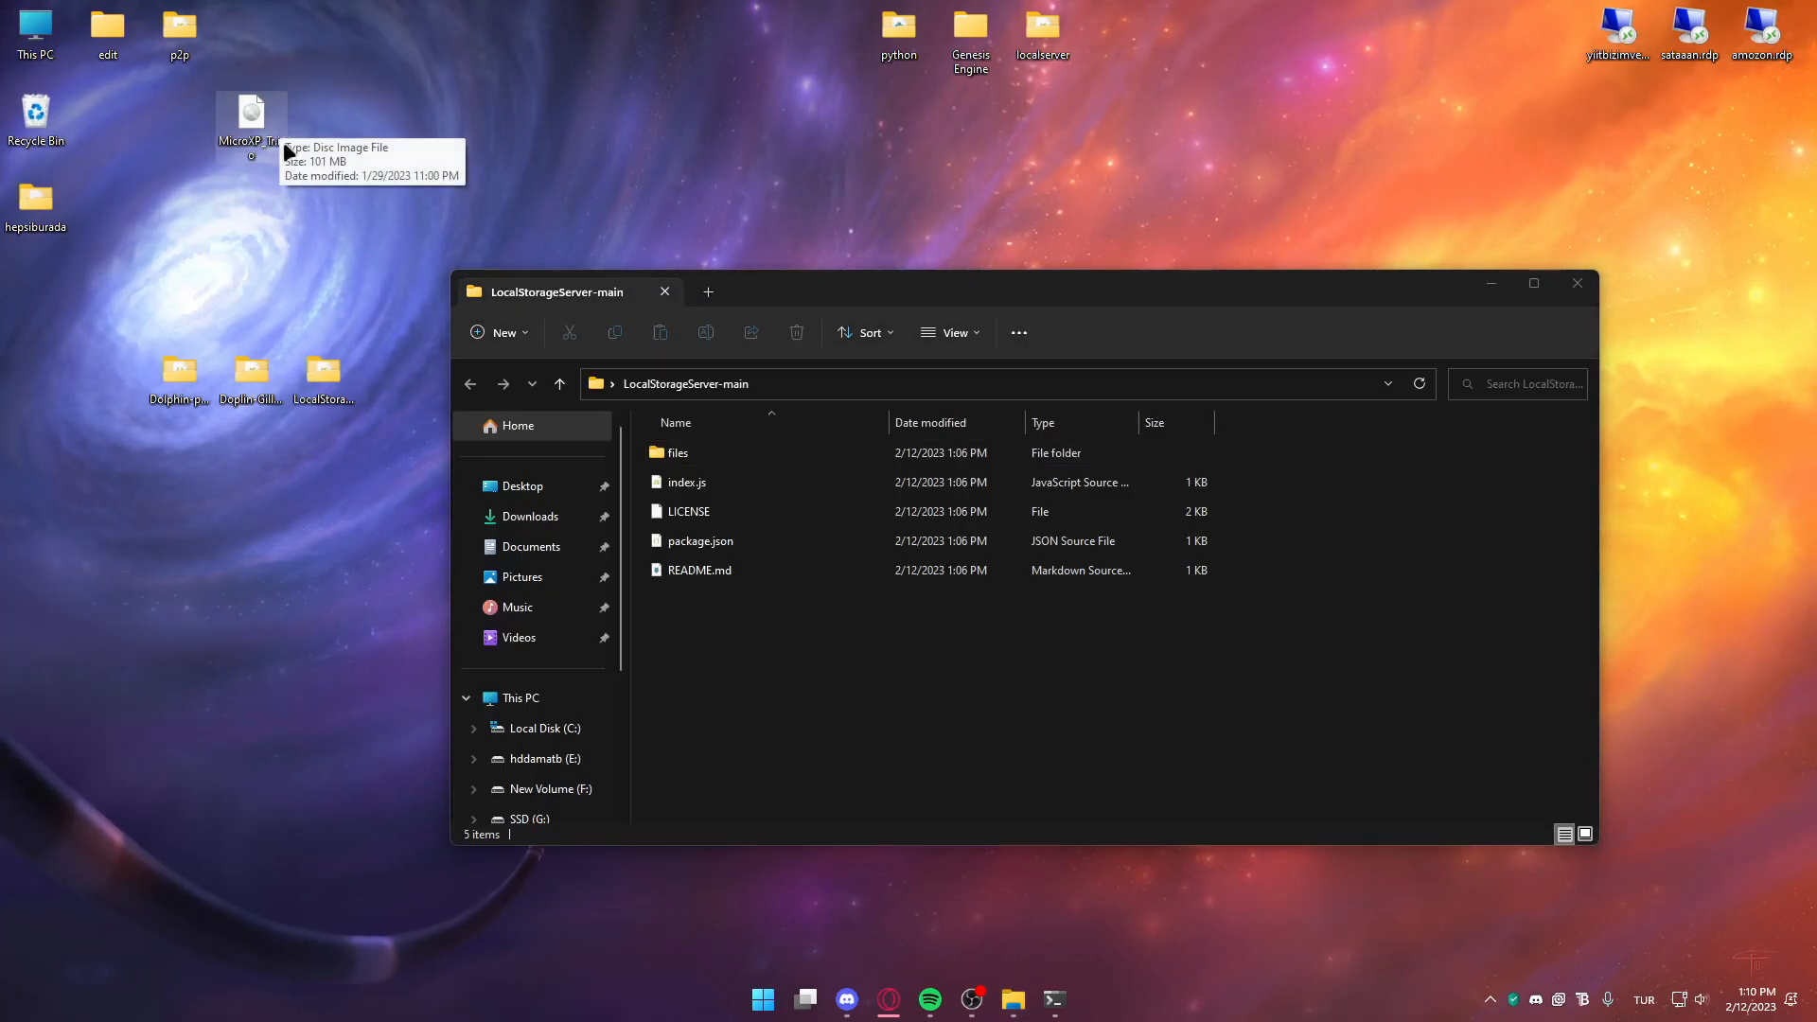
Inspect the files folder inside LocalStorageServer-main that holds example.img
{"action": "double_click", "coordinate": [751, 452]}
{"action": "left_click", "coordinate": [881, 379]}
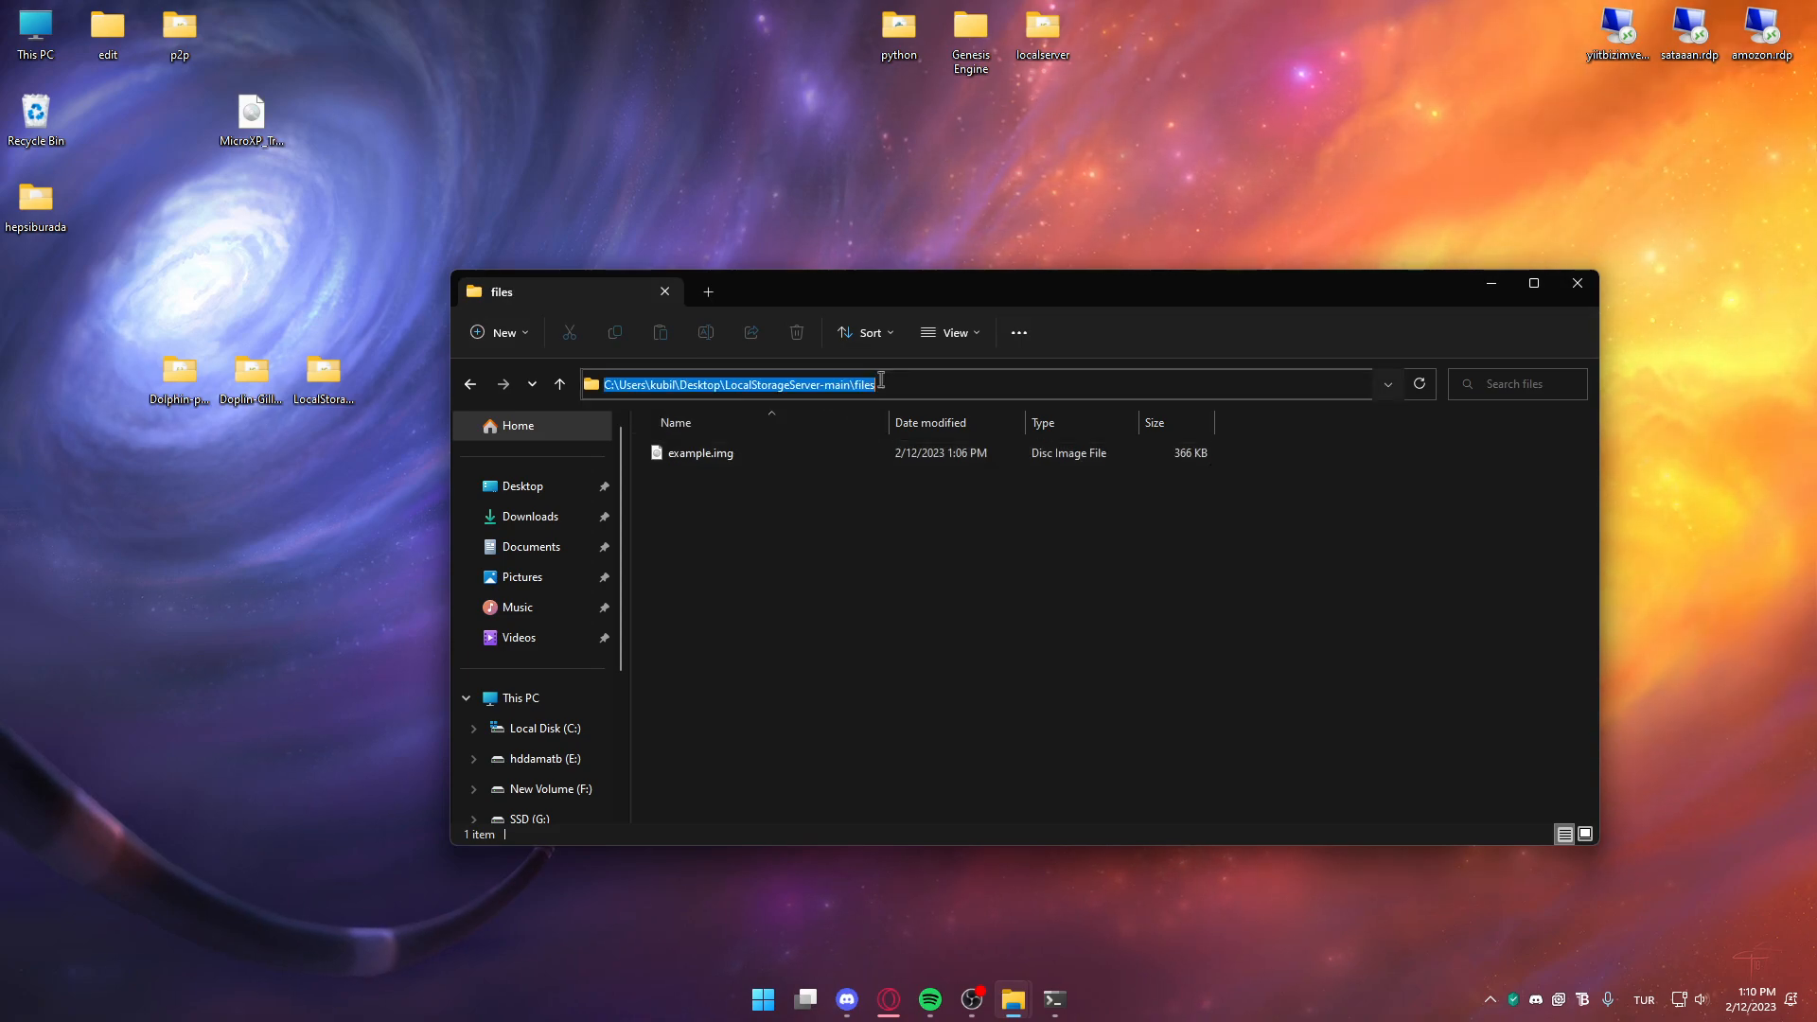
{"action": "key", "text": "alt+Up"}
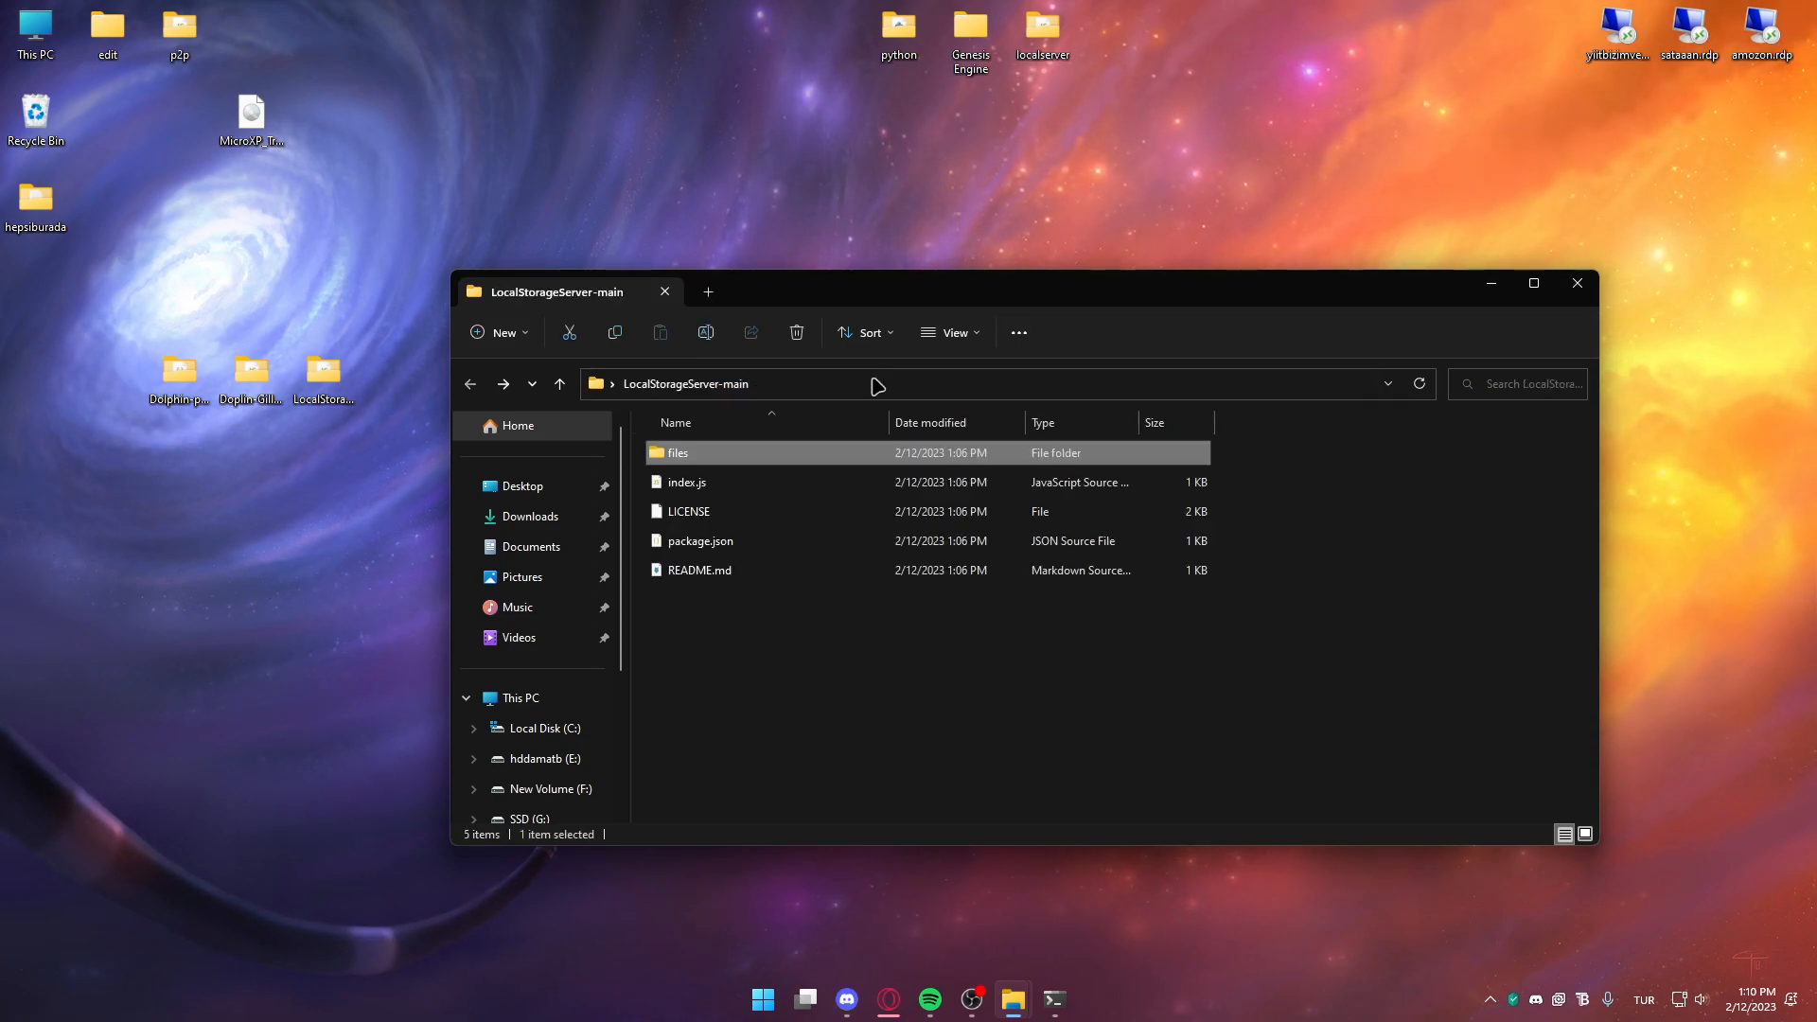
{"action": "double_click", "coordinate": [747, 452]}
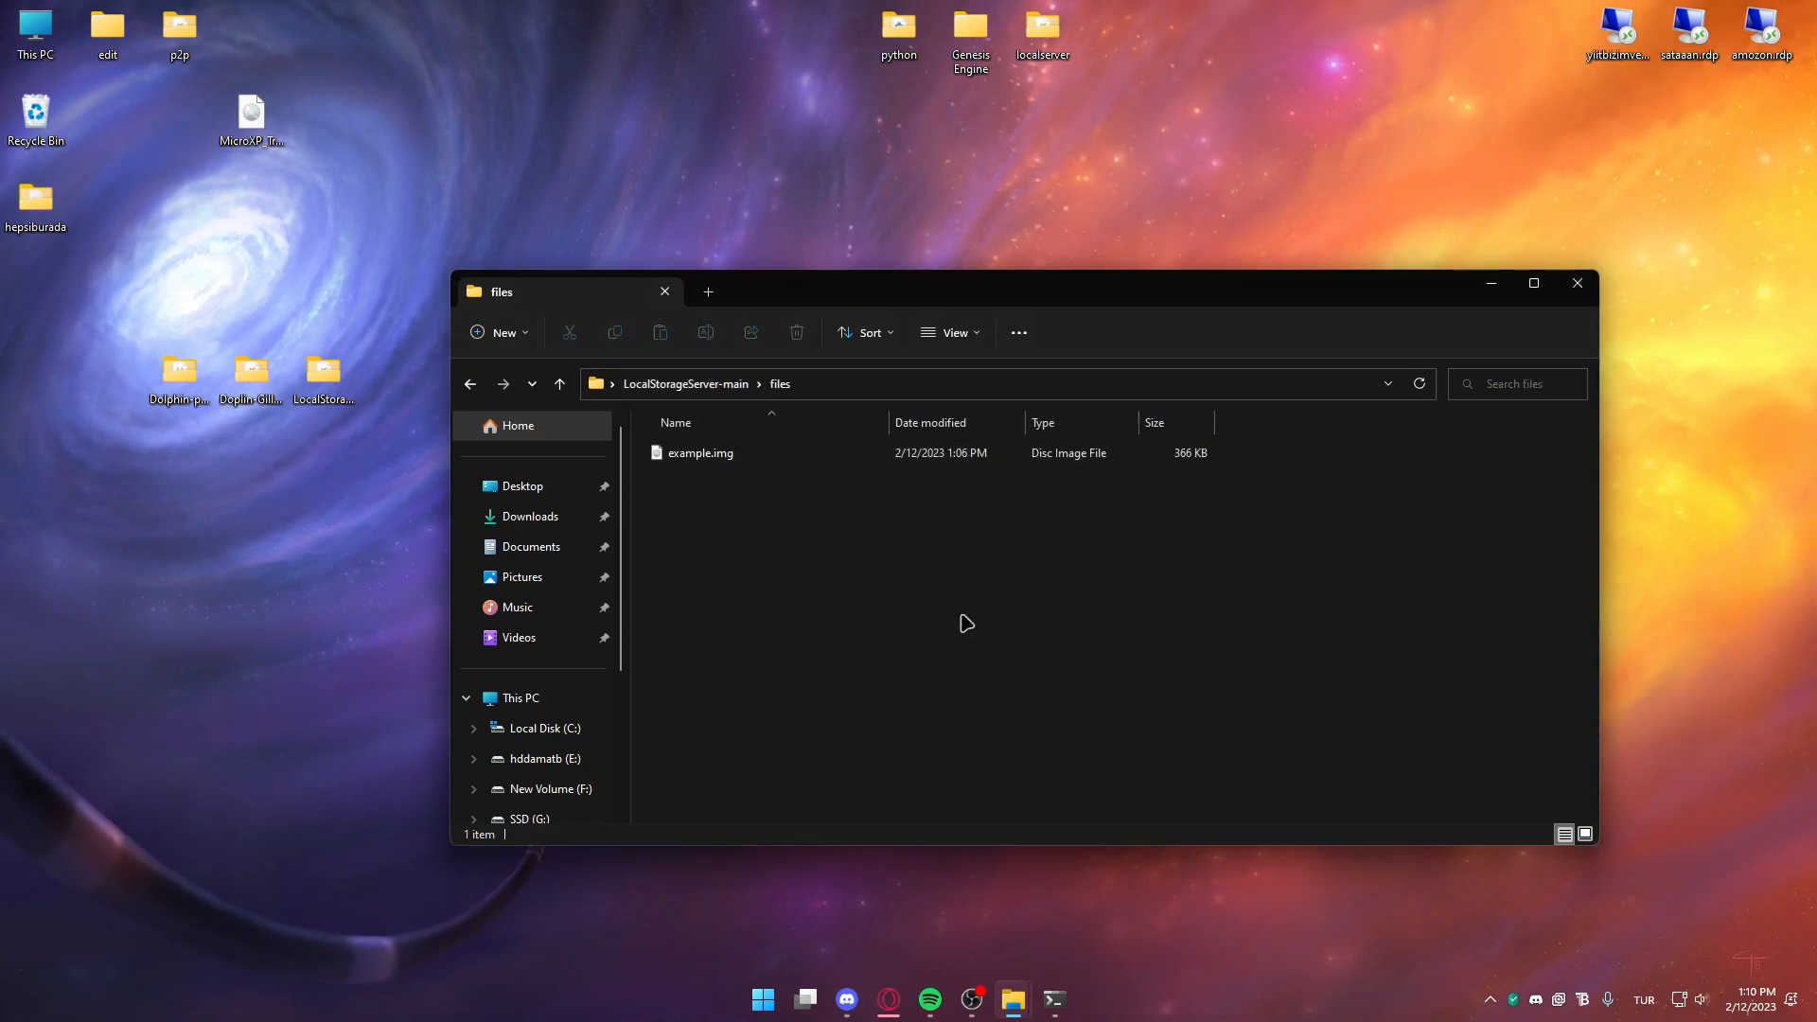
{"action": "key", "text": "alt+Up"}
Start LocalStorageServer with npm start from a command prompt in its folder
{"action": "left_click", "coordinate": [900, 392]}
{"action": "type", "text": "cmd"}
{"action": "key", "text": "Return"}
{"action": "type", "text": "npm "}
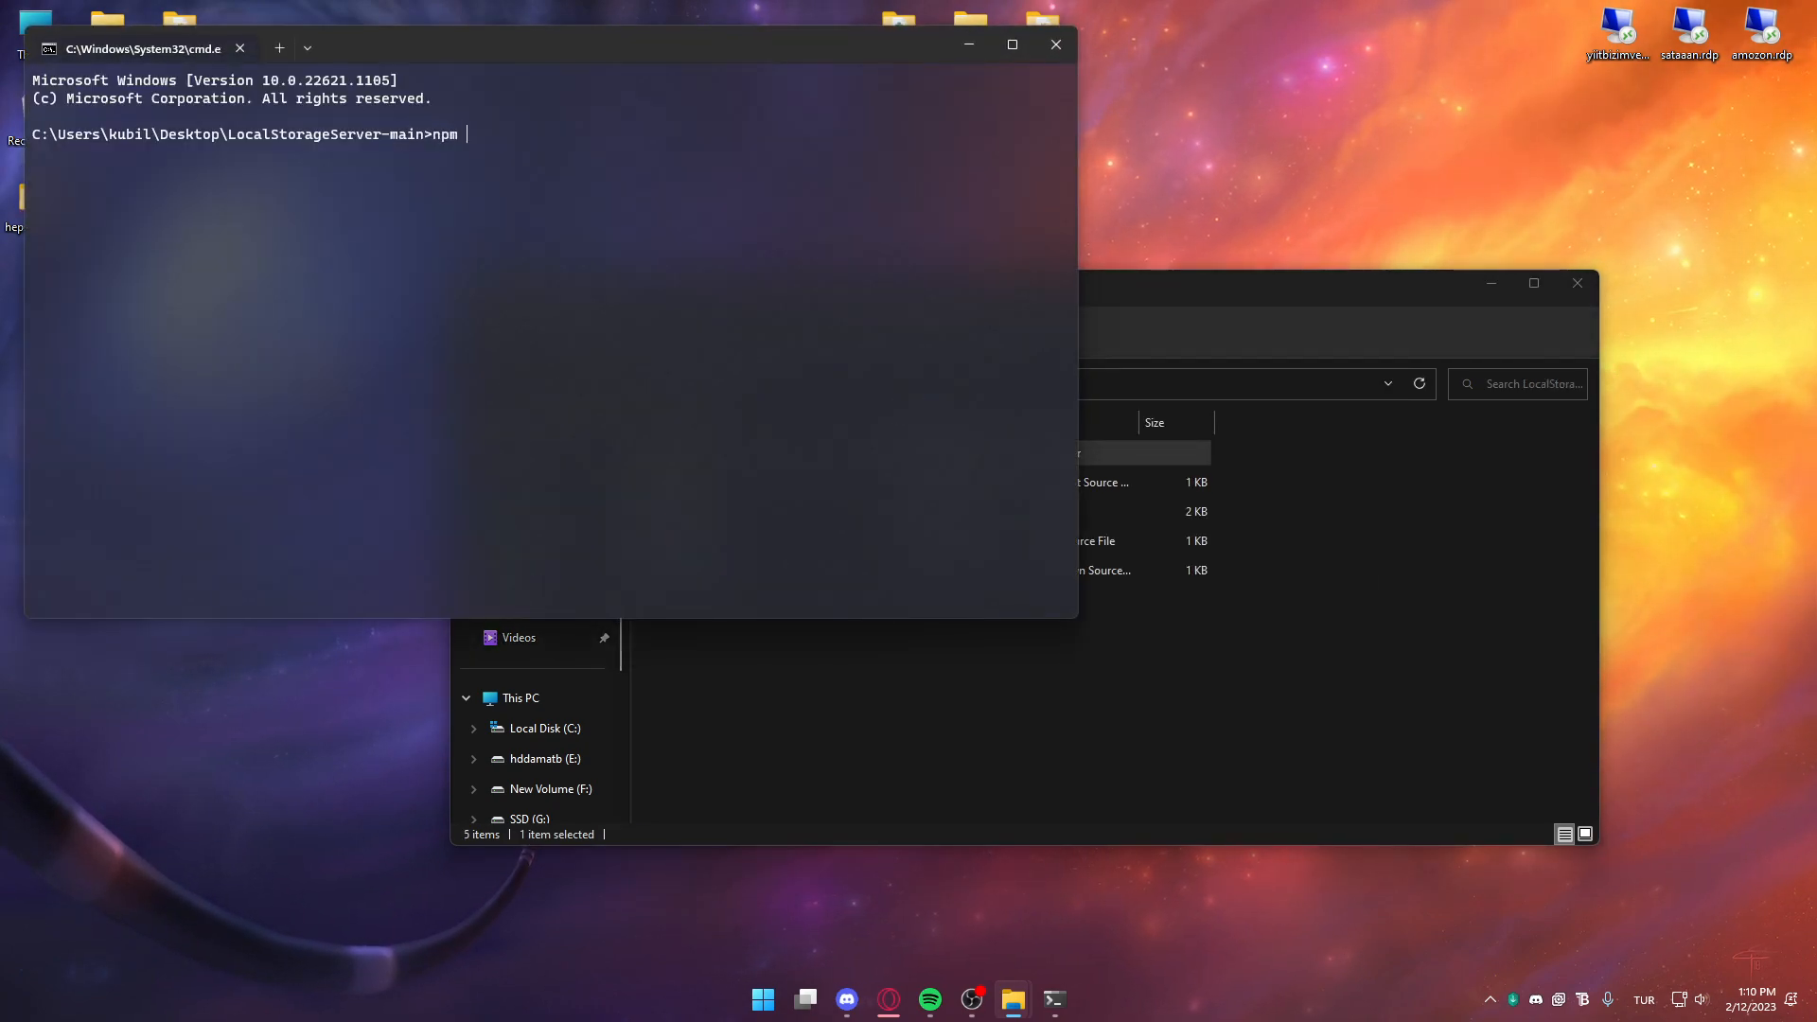
{"action": "type", "text": "start"}
{"action": "key", "text": "Return"}
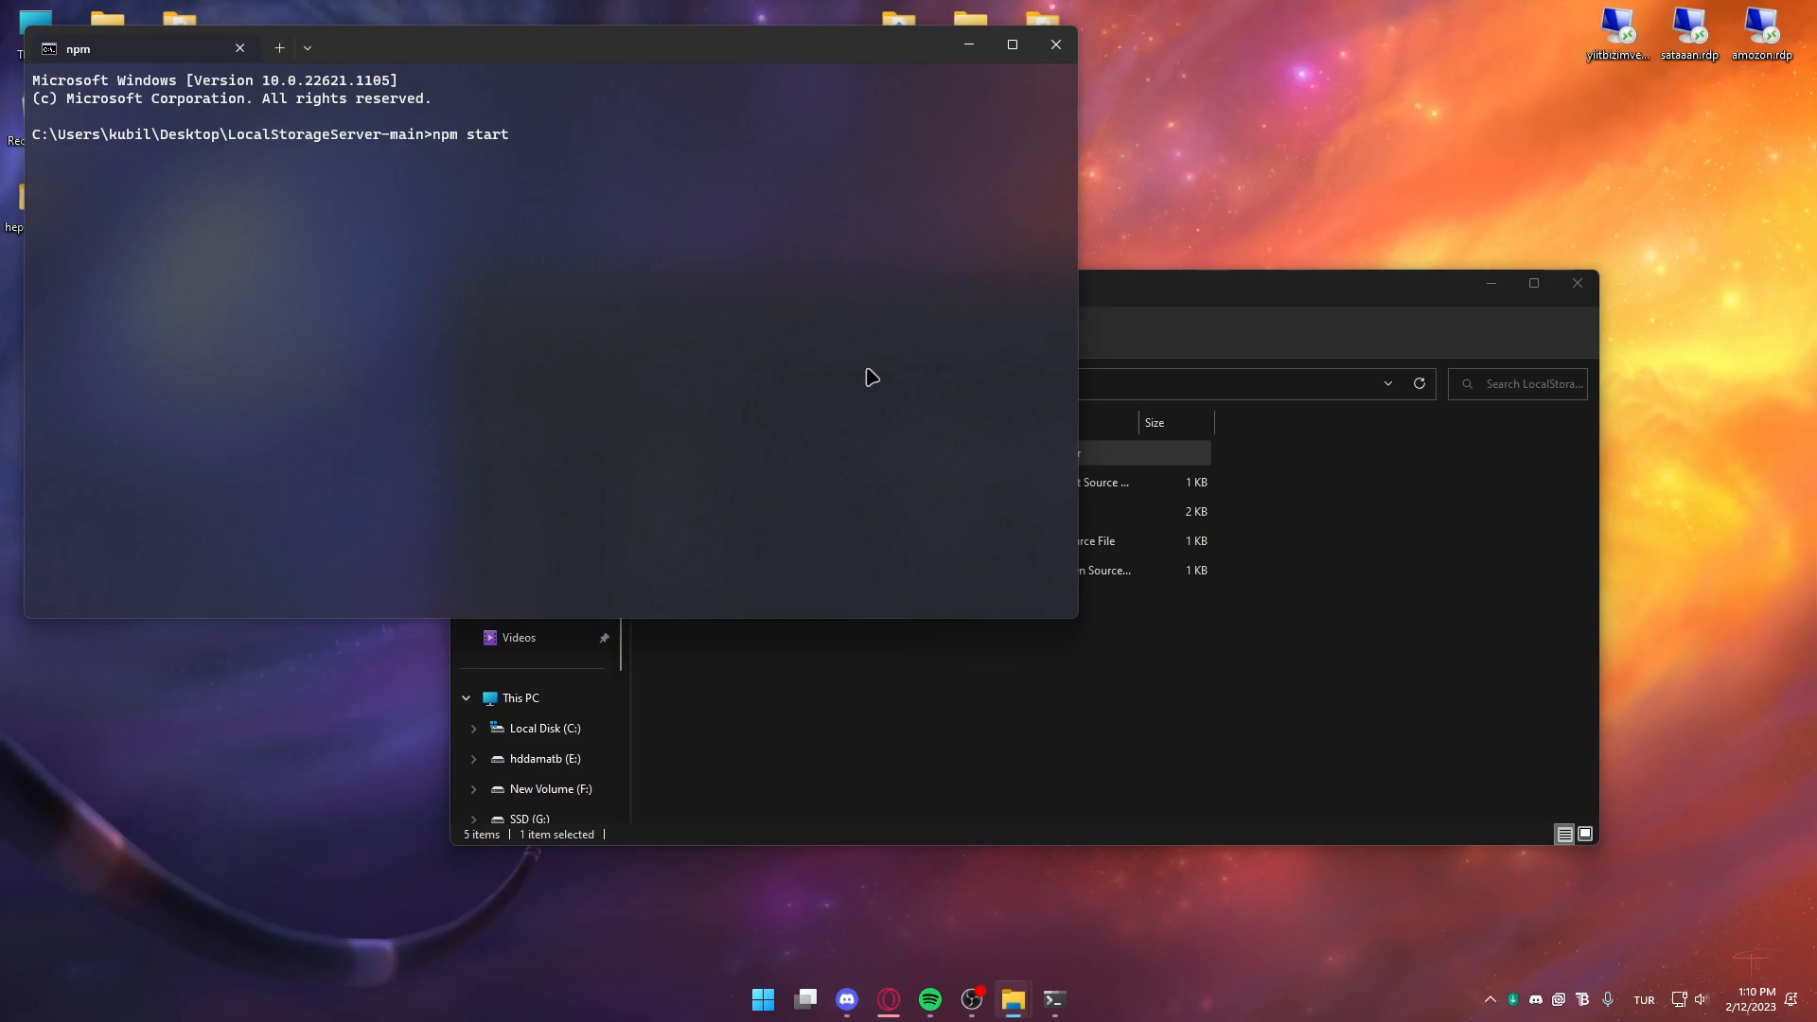
{"action": "left_click_drag", "start_coordinate": [636, 27], "coordinate": [933, 65]}
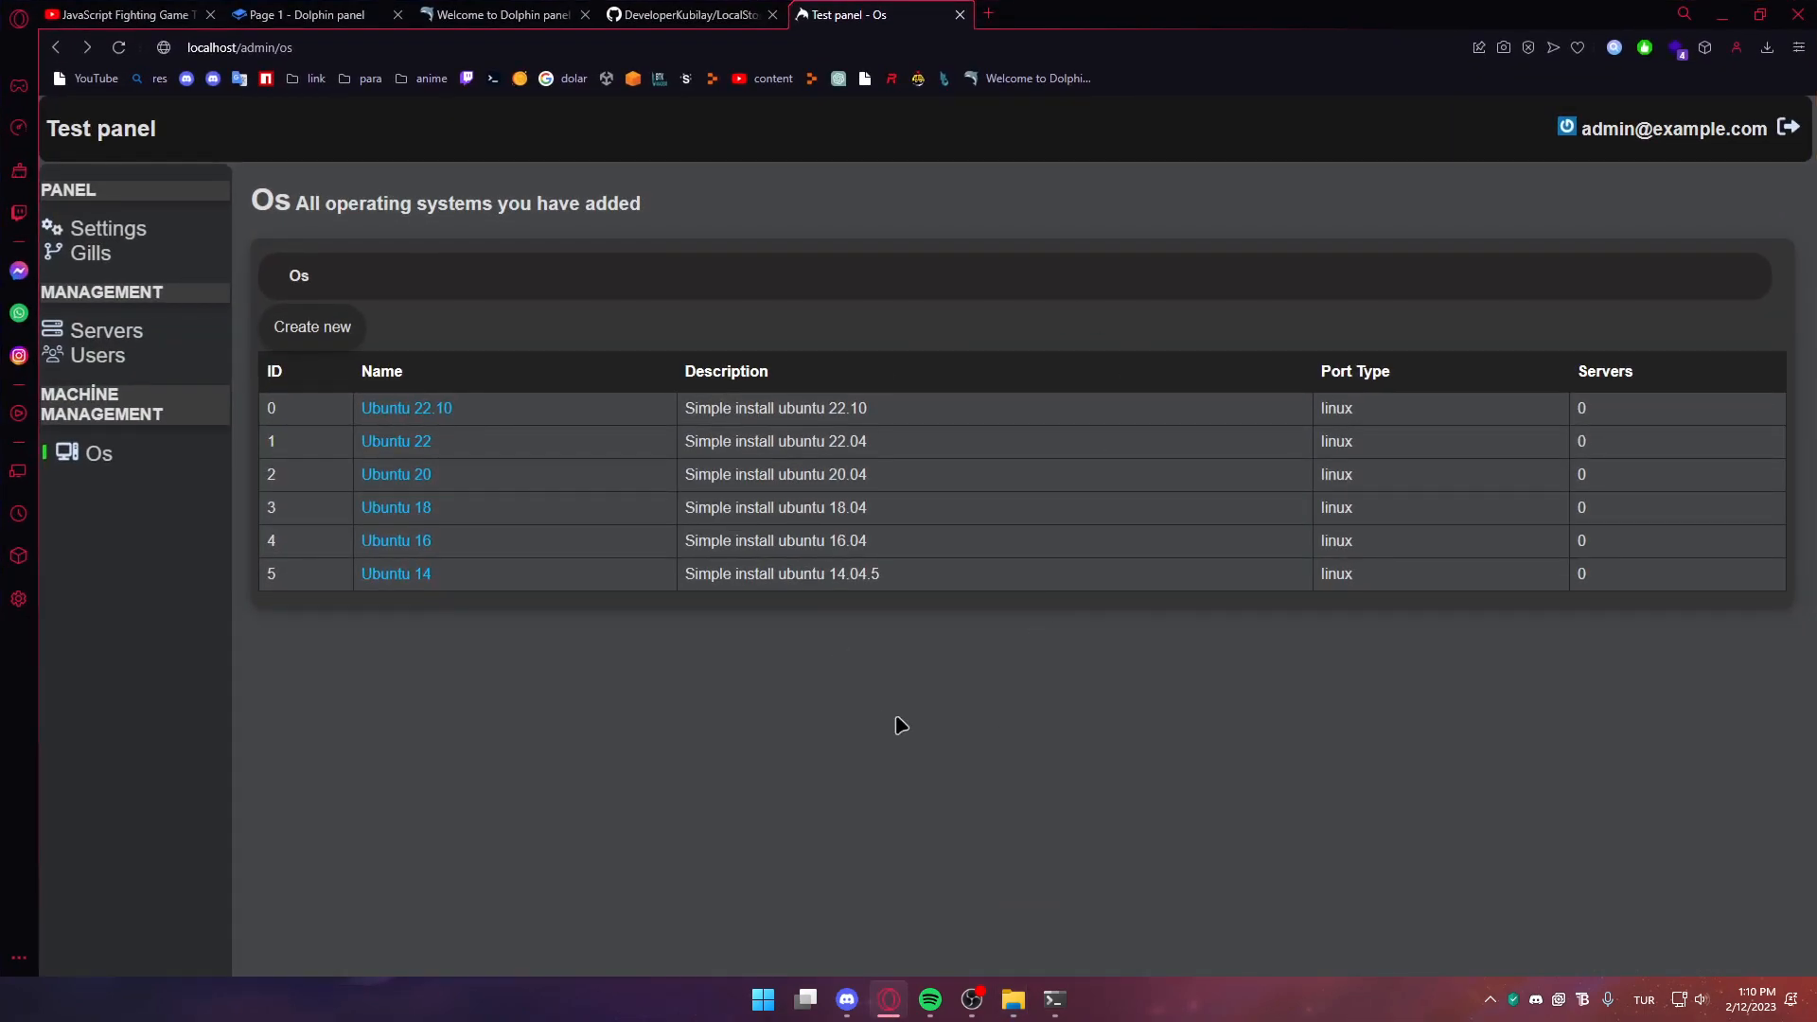
Select the first disk's source URL on Ubuntu 22.10's edit page, then return to the Os list
{"action": "key", "text": "alt+Tab"}
{"action": "key", "text": "alt+Tab"}
{"action": "left_click", "coordinate": [426, 409]}
{"action": "scroll", "coordinate": [487, 636], "scroll_direction": "down", "scroll_amount": 10}
{"action": "left_click_drag", "start_coordinate": [389, 423], "coordinate": [884, 434]}
{"action": "left_click", "coordinate": [191, 471]}
Start a new OS named TEST with a description, username ubuntu and the saved password
{"action": "left_click", "coordinate": [276, 341]}
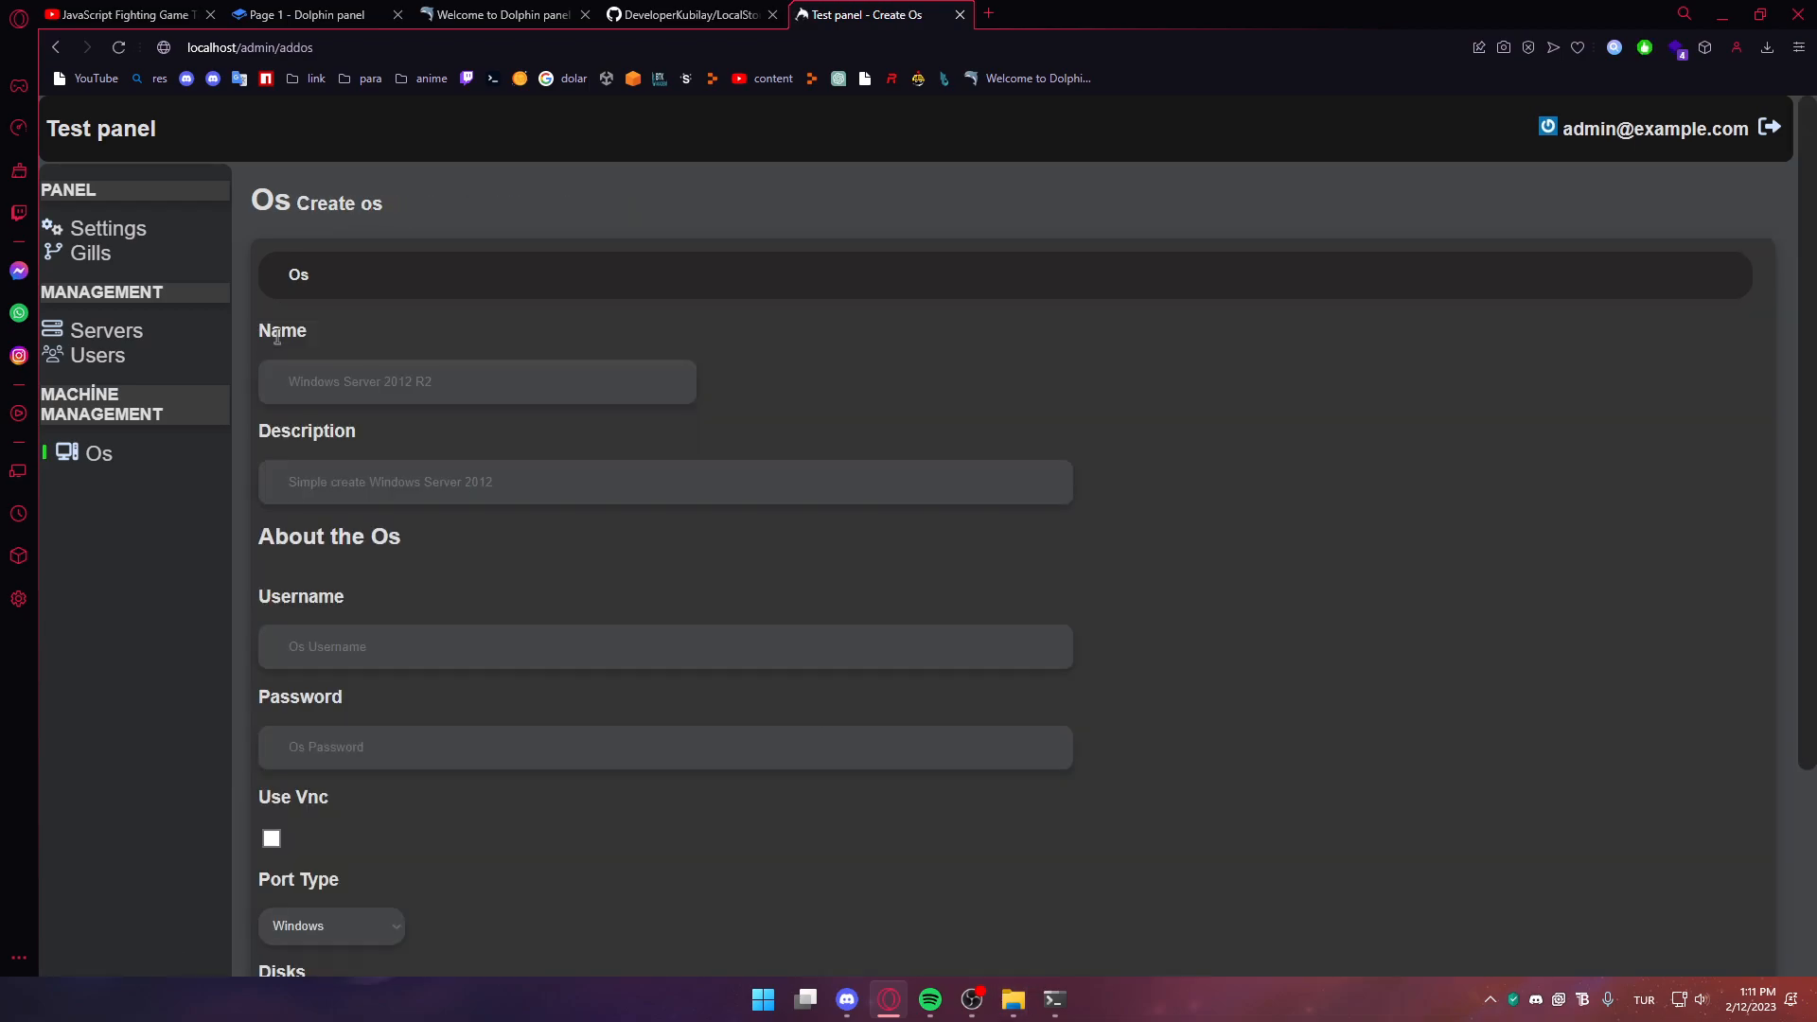
{"action": "left_click", "coordinate": [347, 397]}
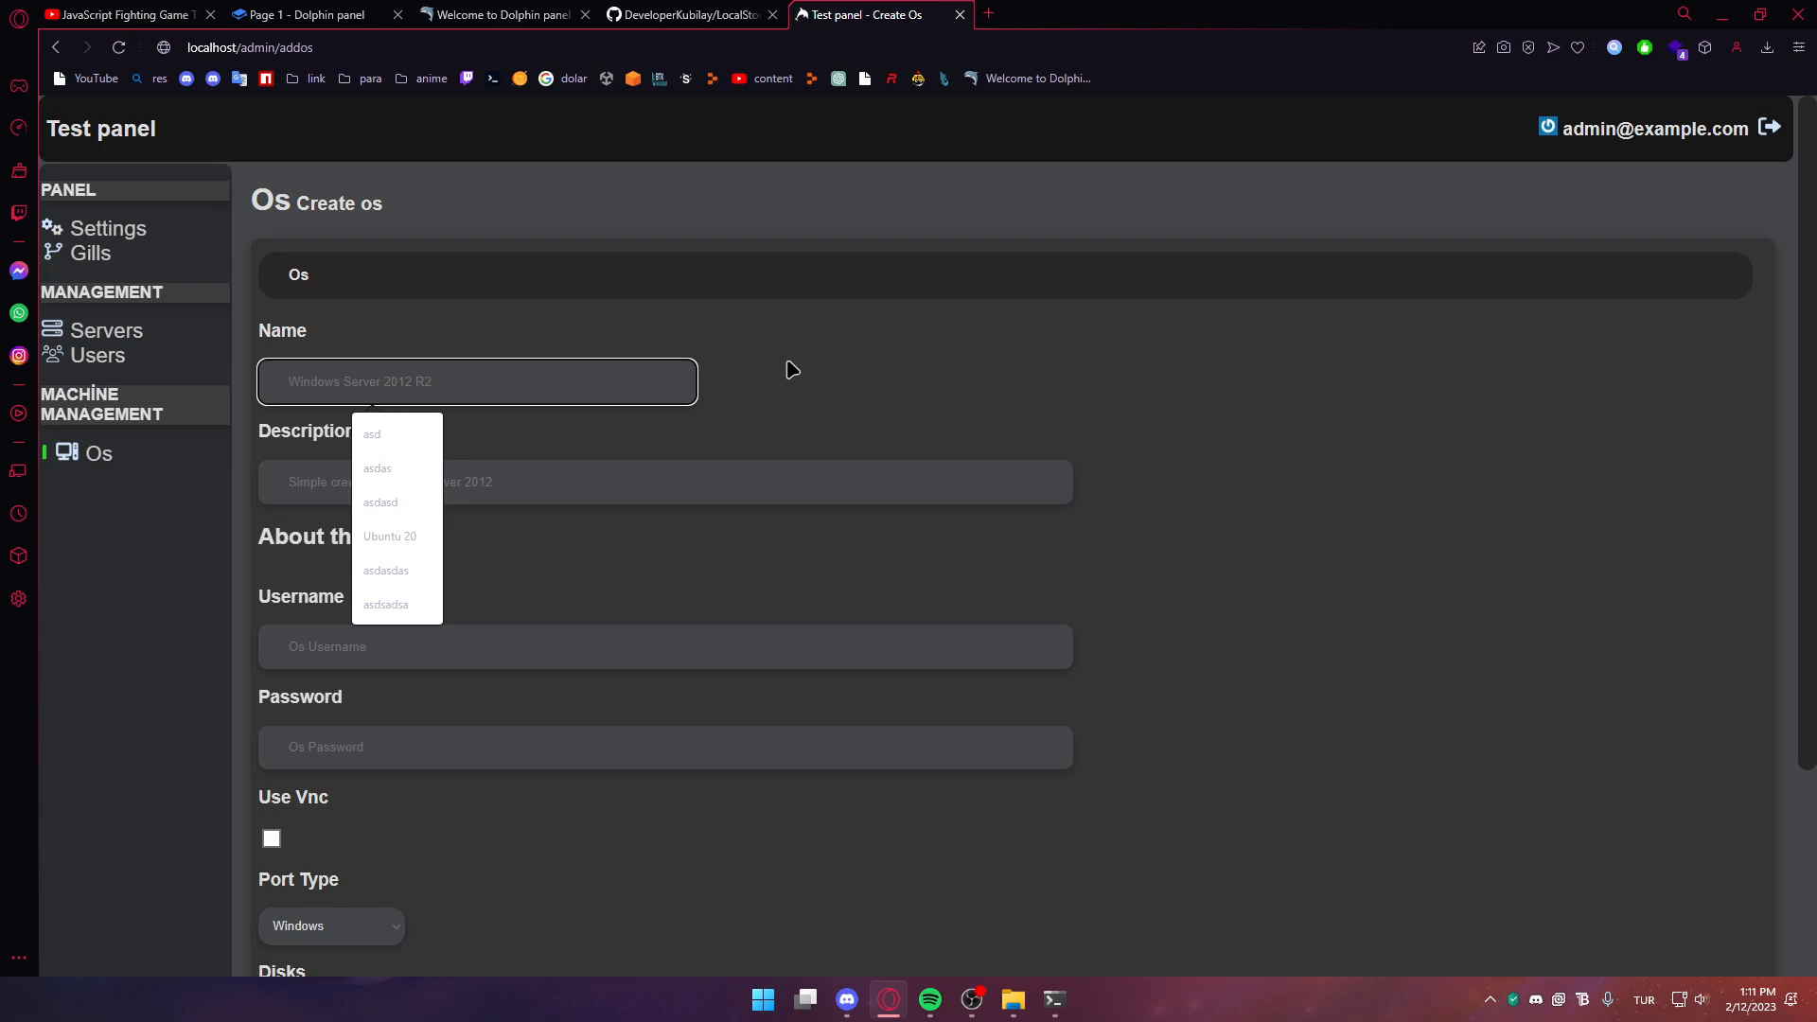
{"action": "type", "text": "TEST"}
{"action": "left_click", "coordinate": [583, 463]}
{"action": "type", "text": "sa"}
{"action": "left_click", "coordinate": [625, 588]}
{"action": "left_click", "coordinate": [469, 648]}
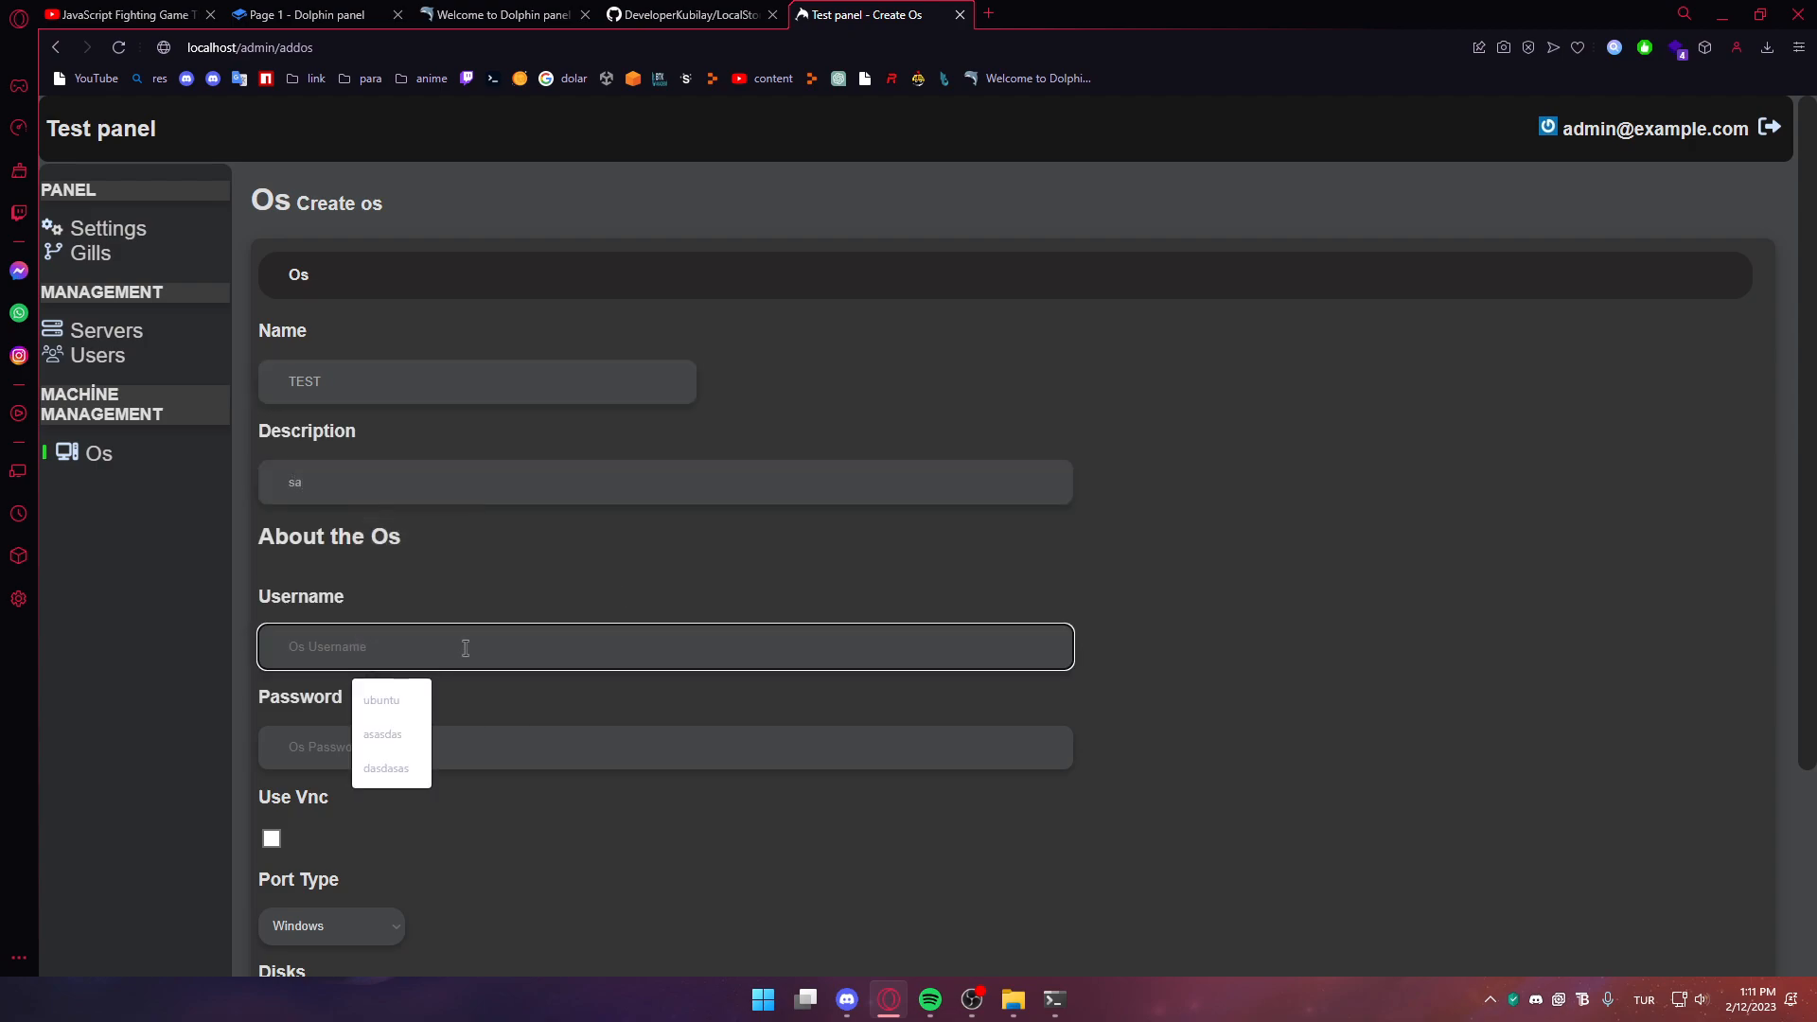
{"action": "left_click", "coordinate": [403, 690]}
{"action": "double_click", "coordinate": [385, 661]}
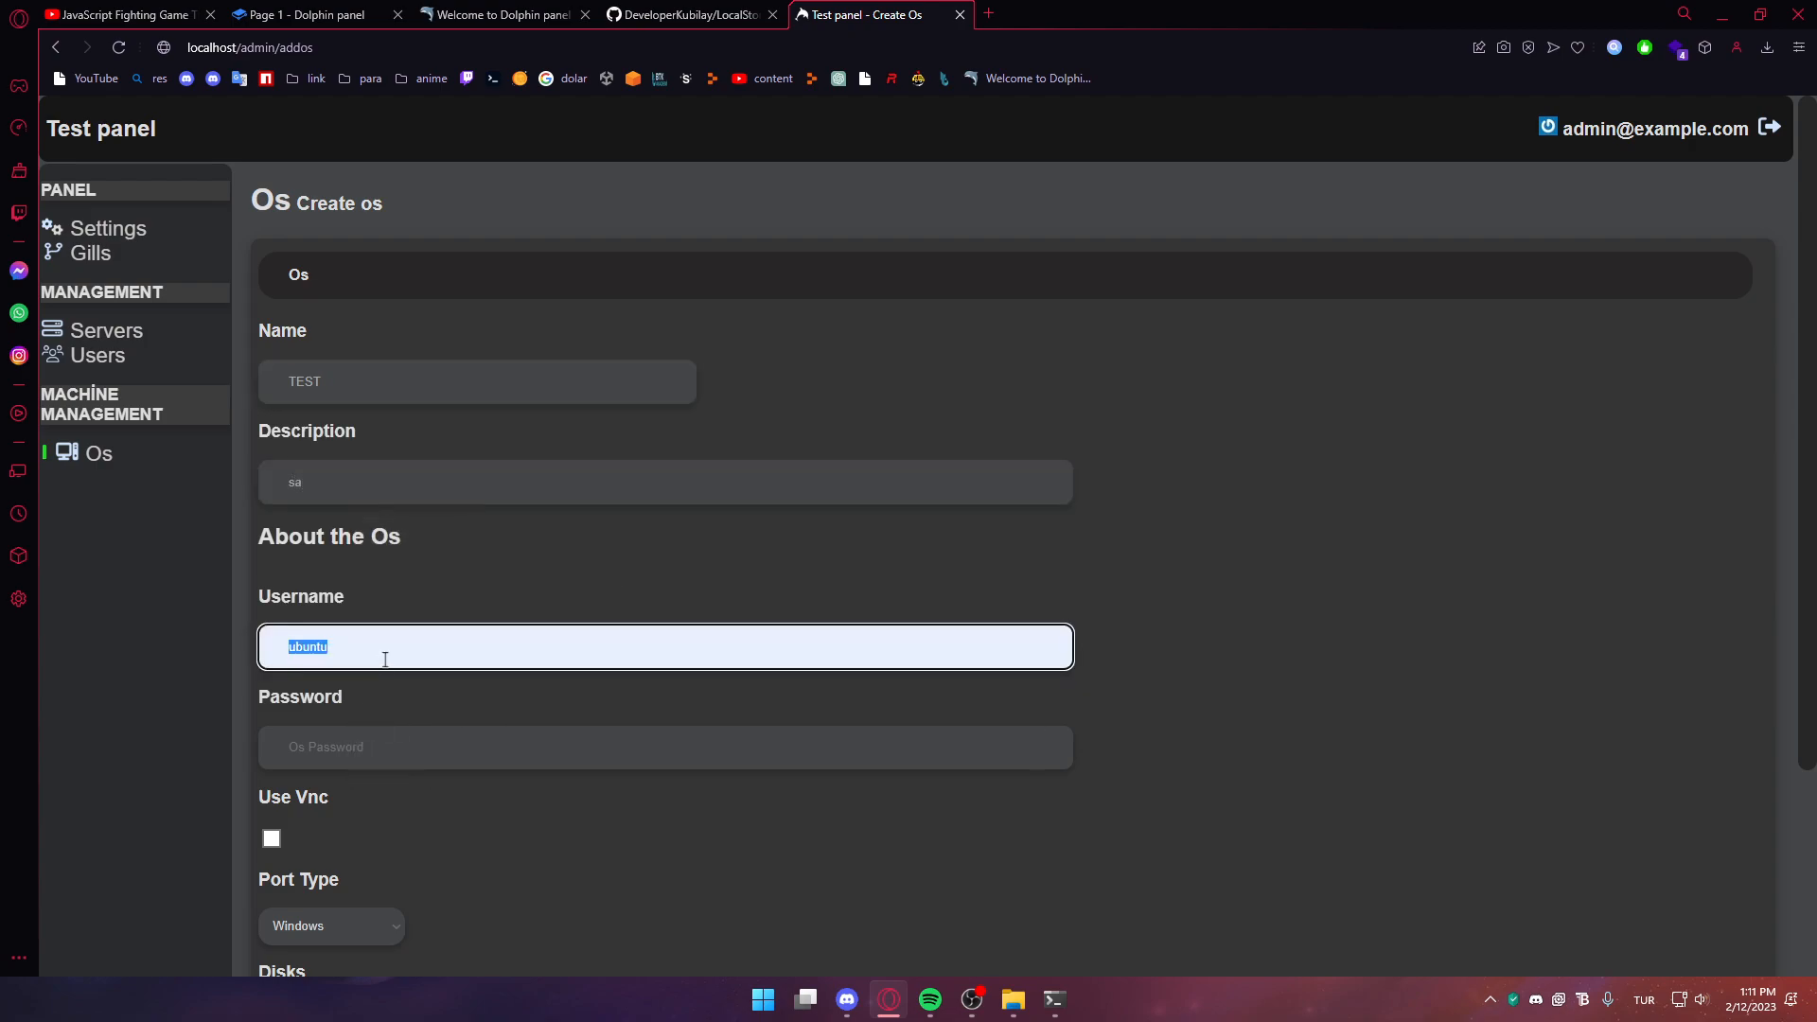
{"action": "left_click", "coordinate": [376, 750]}
{"action": "left_click", "coordinate": [389, 798]}
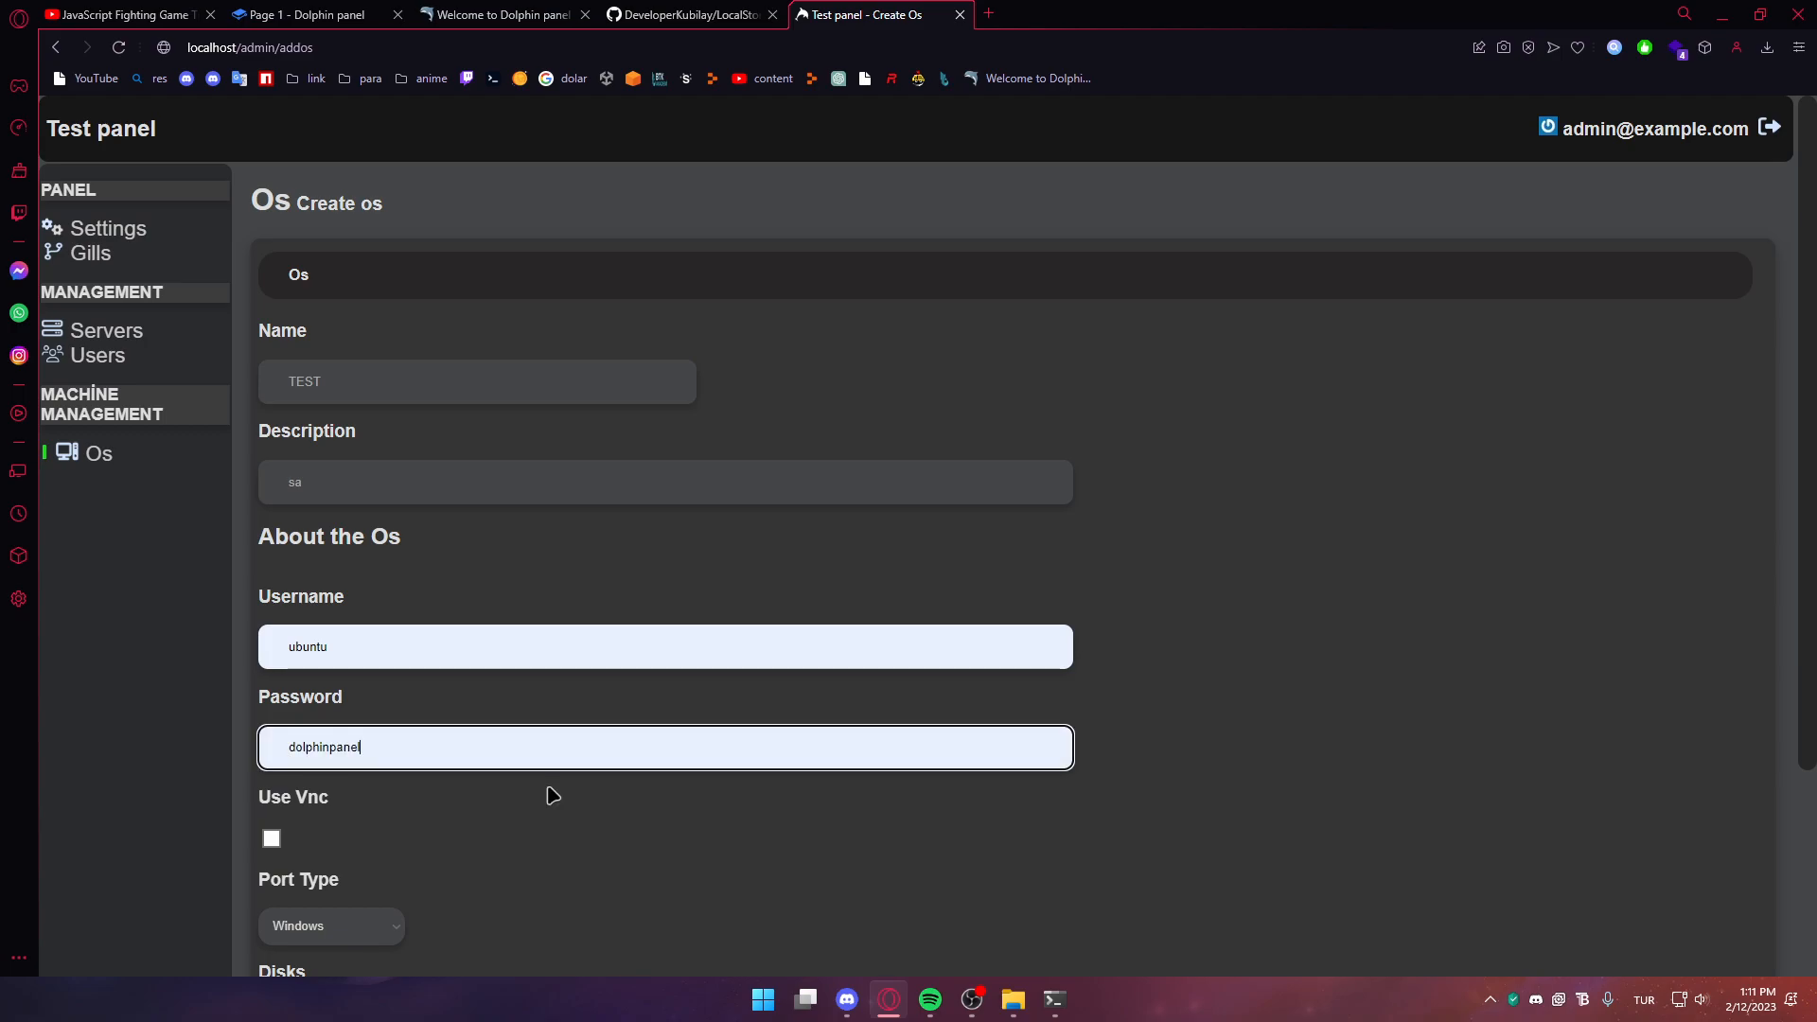
Enable VNC, set port type to Dont use main port, and add two disk entries
{"action": "scroll", "coordinate": [553, 795], "scroll_direction": "down", "scroll_amount": 3}
{"action": "left_click", "coordinate": [271, 569]}
{"action": "left_click", "coordinate": [305, 661]}
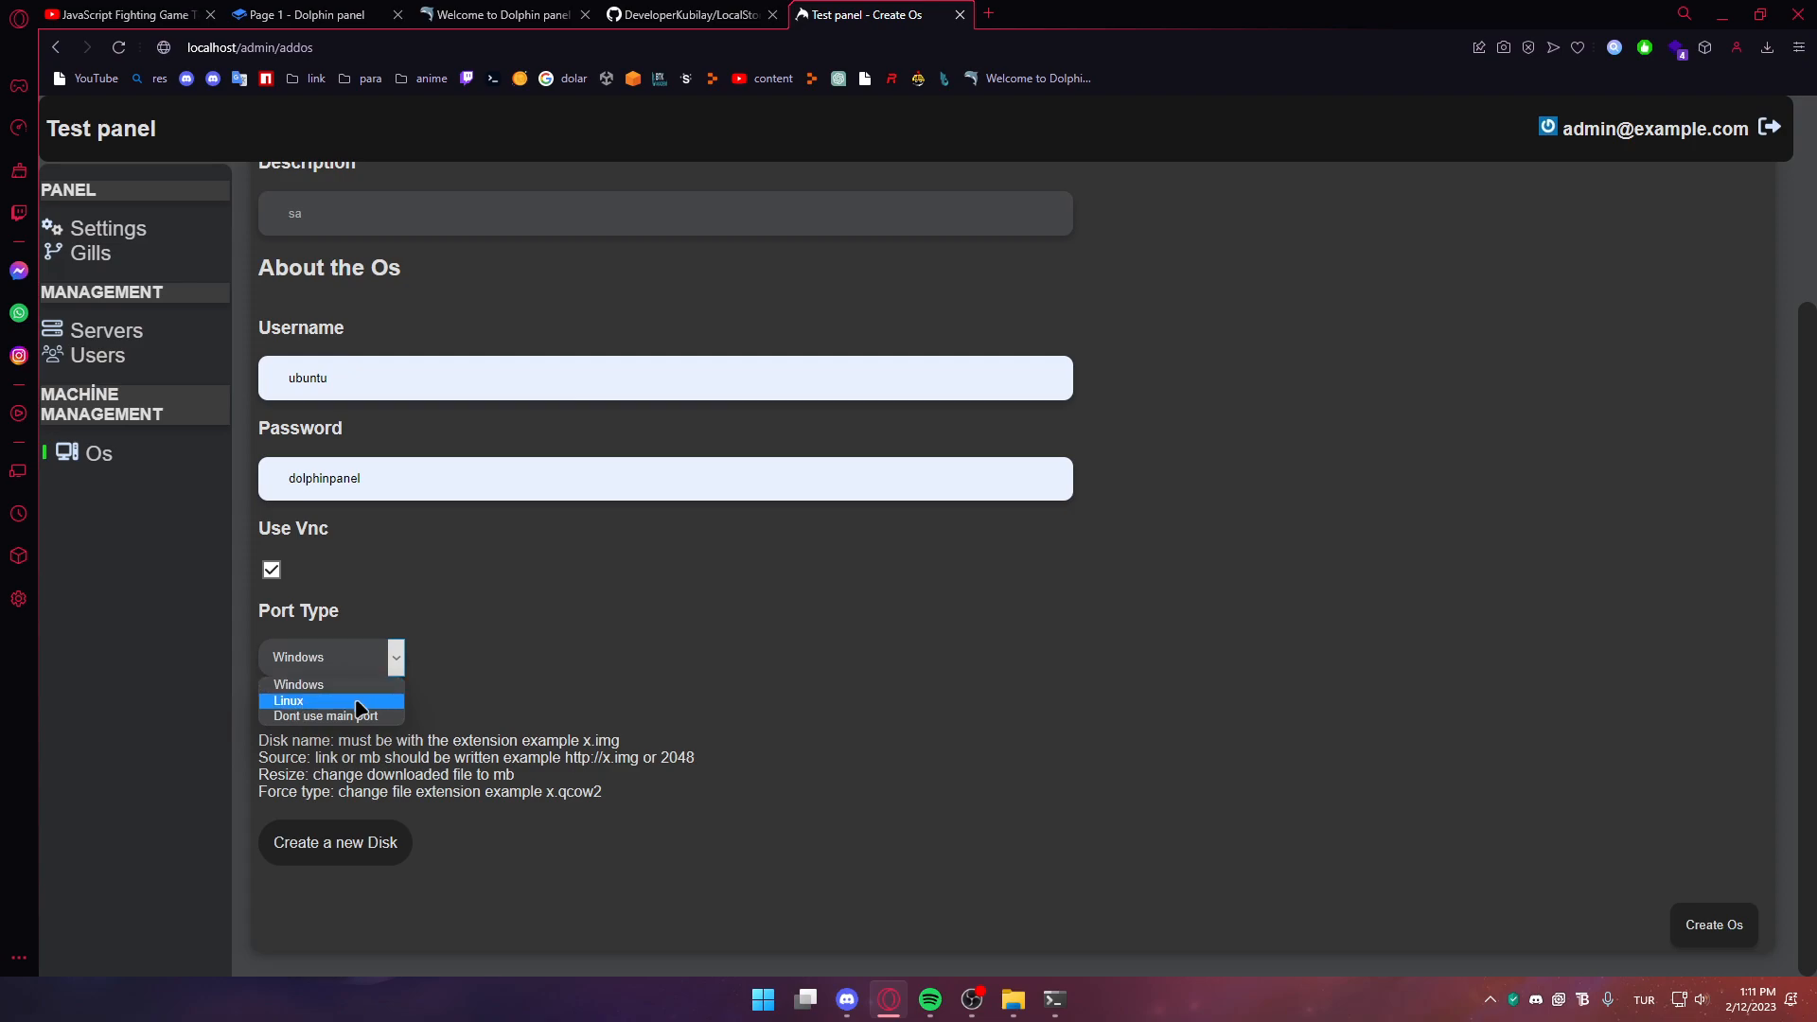
{"action": "left_click", "coordinate": [321, 717]}
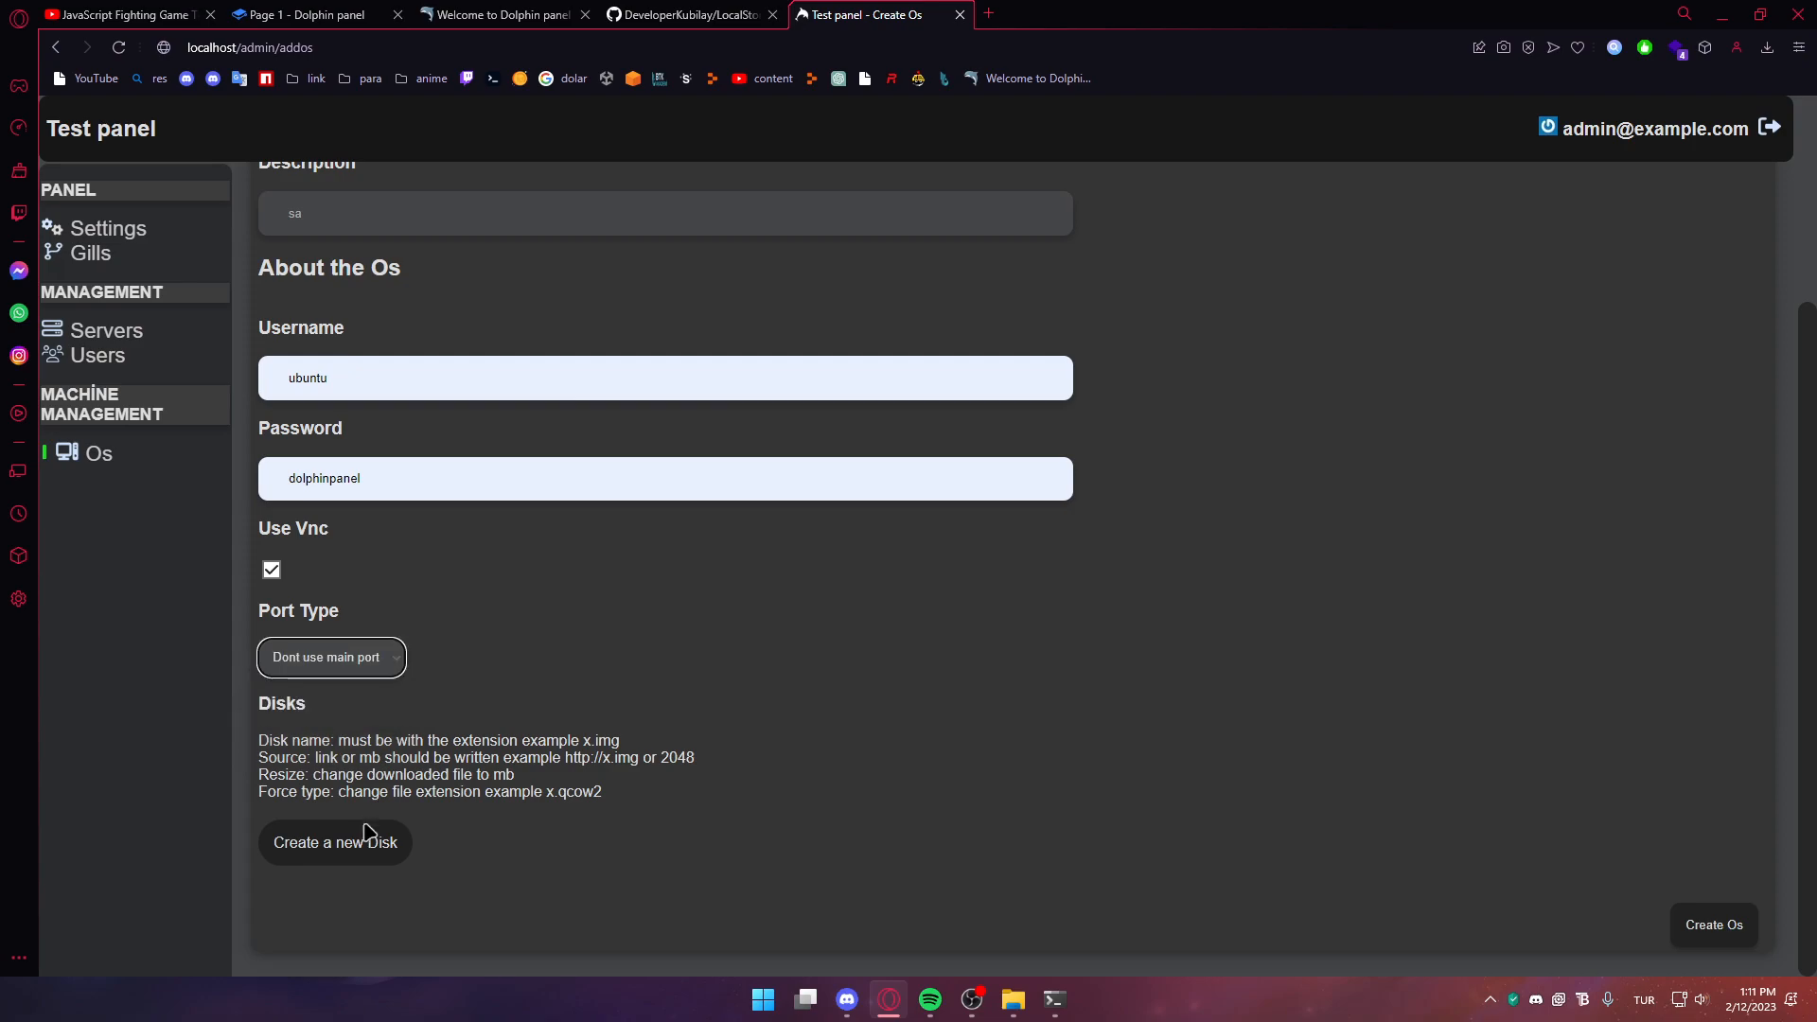
{"action": "left_click", "coordinate": [359, 855]}
{"action": "scroll", "coordinate": [431, 856], "scroll_direction": "down", "scroll_amount": 4}
{"action": "left_click", "coordinate": [431, 645]}
{"action": "left_click", "coordinate": [367, 539]}
{"action": "scroll", "coordinate": [398, 620], "scroll_direction": "down", "scroll_amount": 3}
{"action": "left_click", "coordinate": [428, 364]}
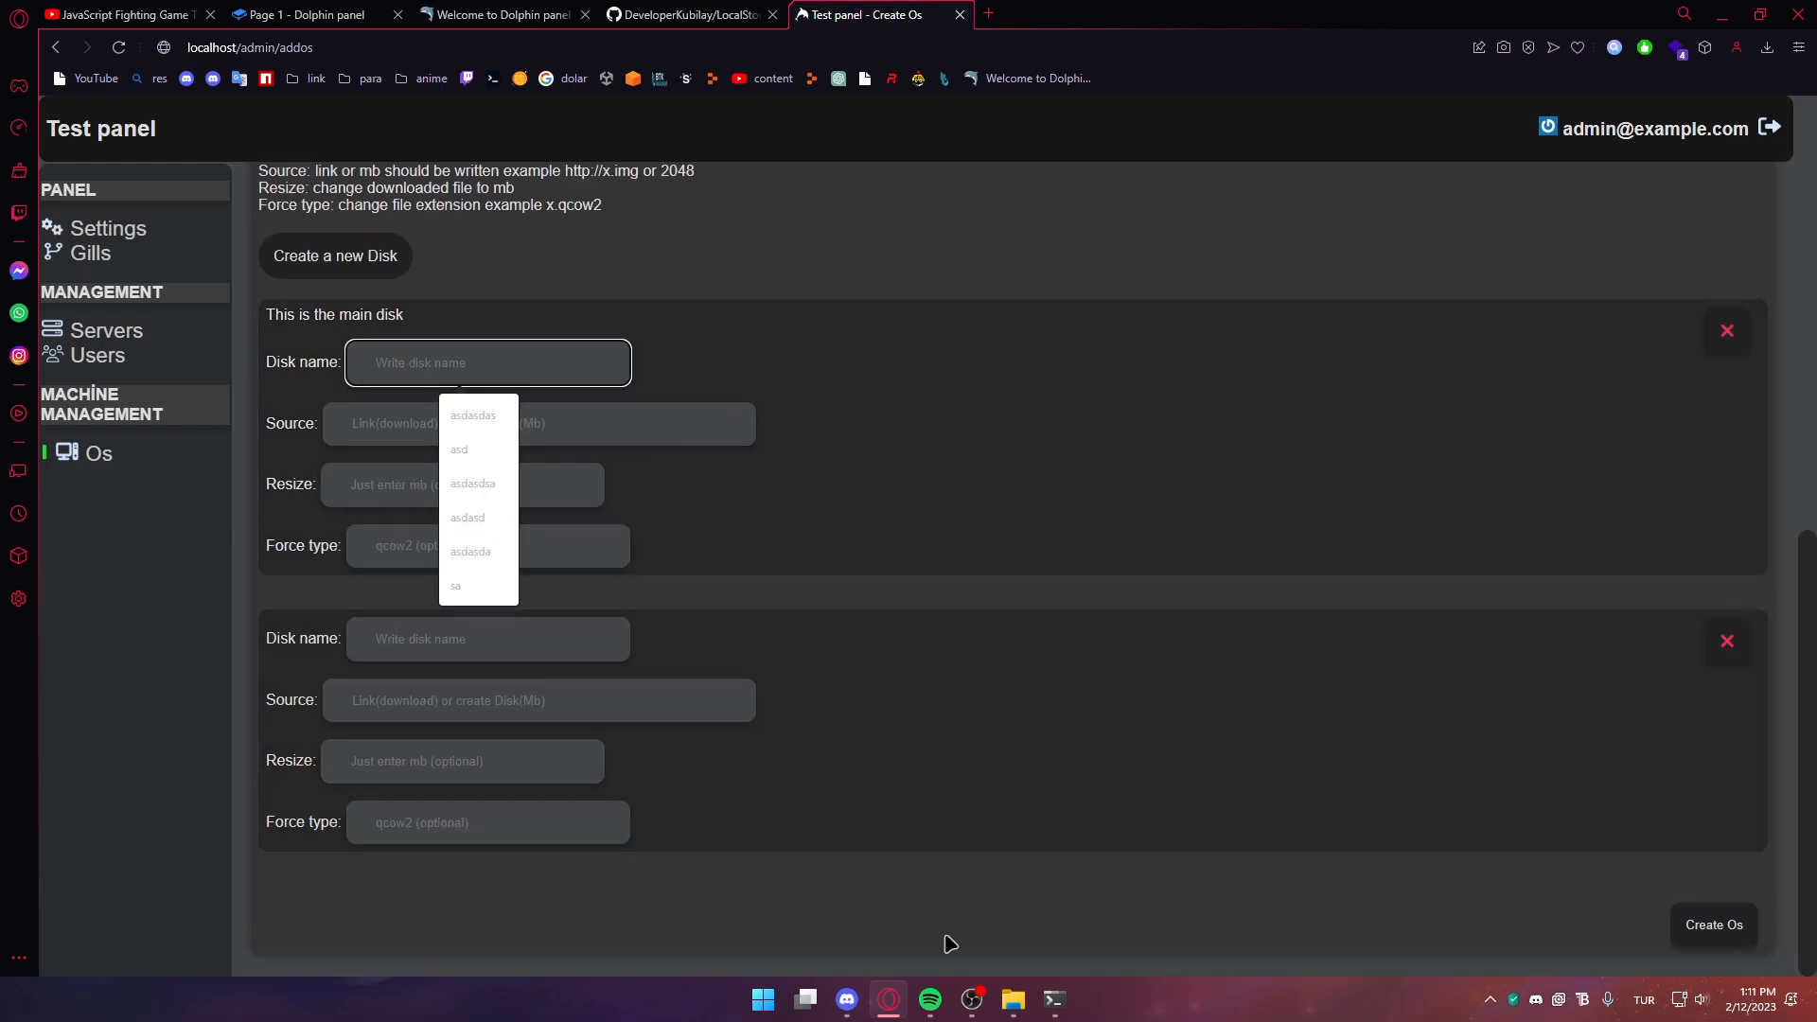
Set the main disk's source to the MicroXP_Tr.iso link and name it winxp.iso
{"action": "mouse_move", "coordinate": [1009, 994]}
{"action": "left_click", "coordinate": [1123, 921]}
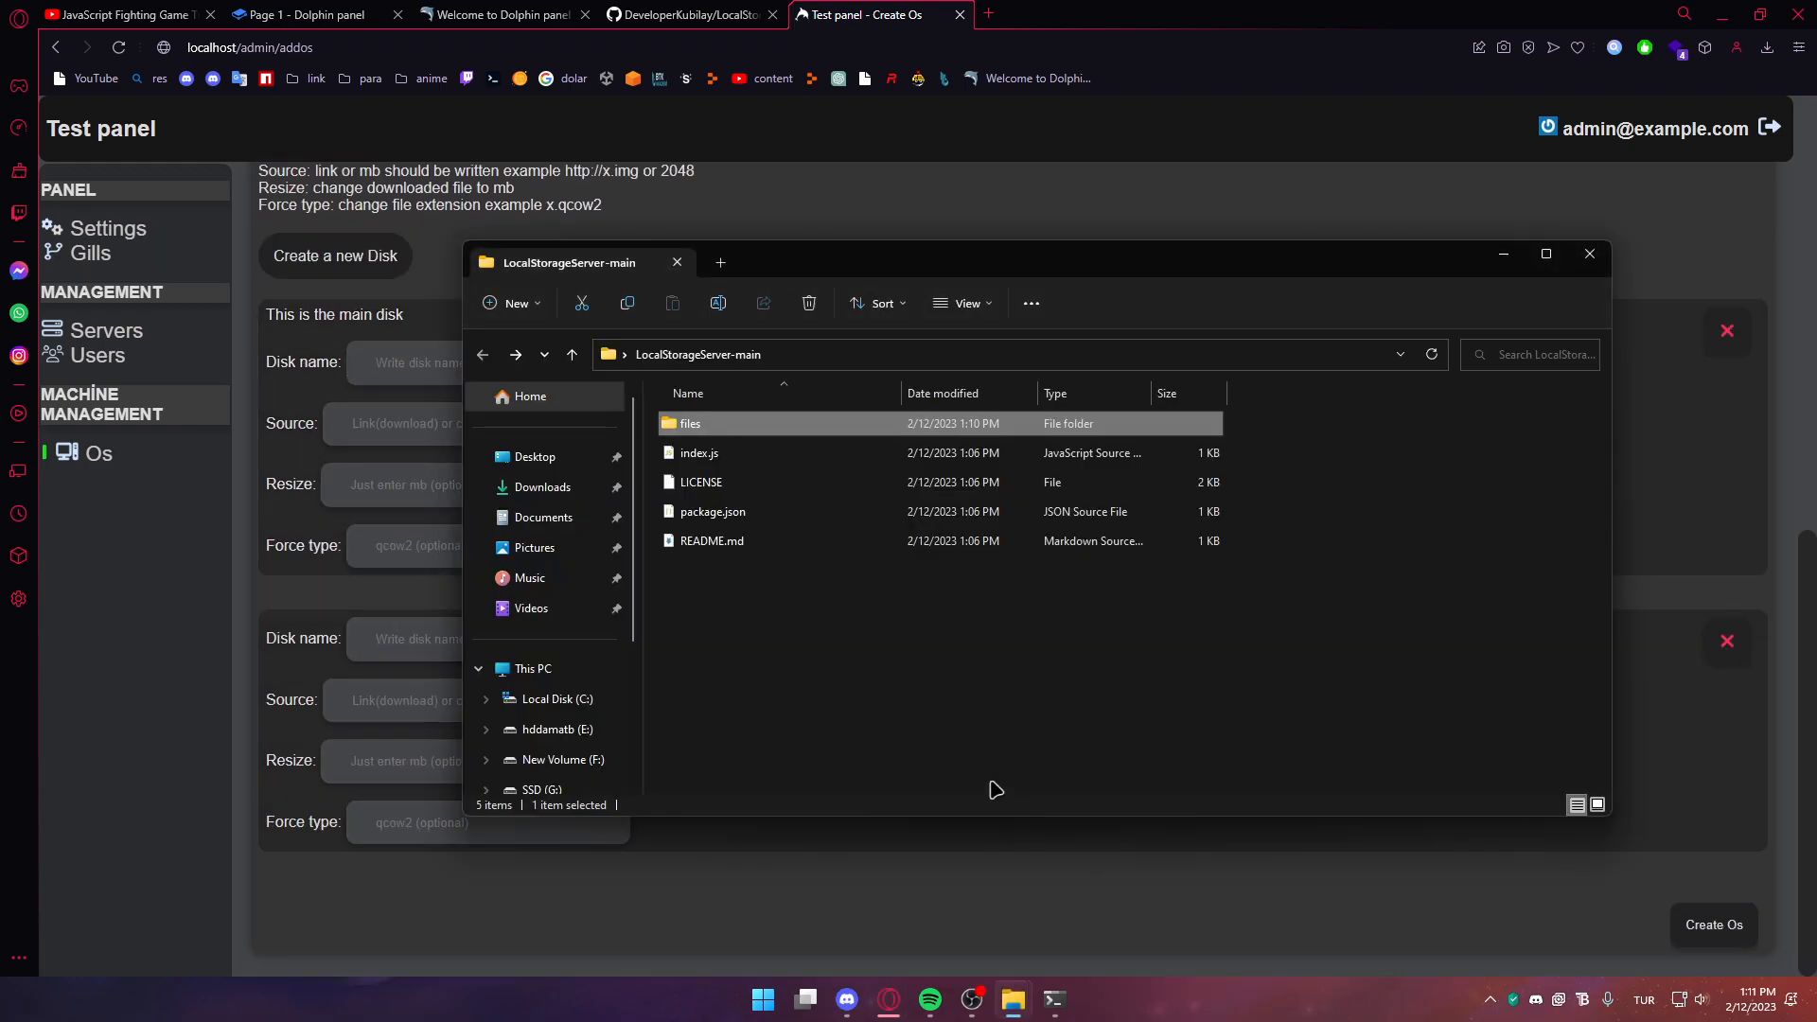
{"action": "double_click", "coordinate": [795, 422]}
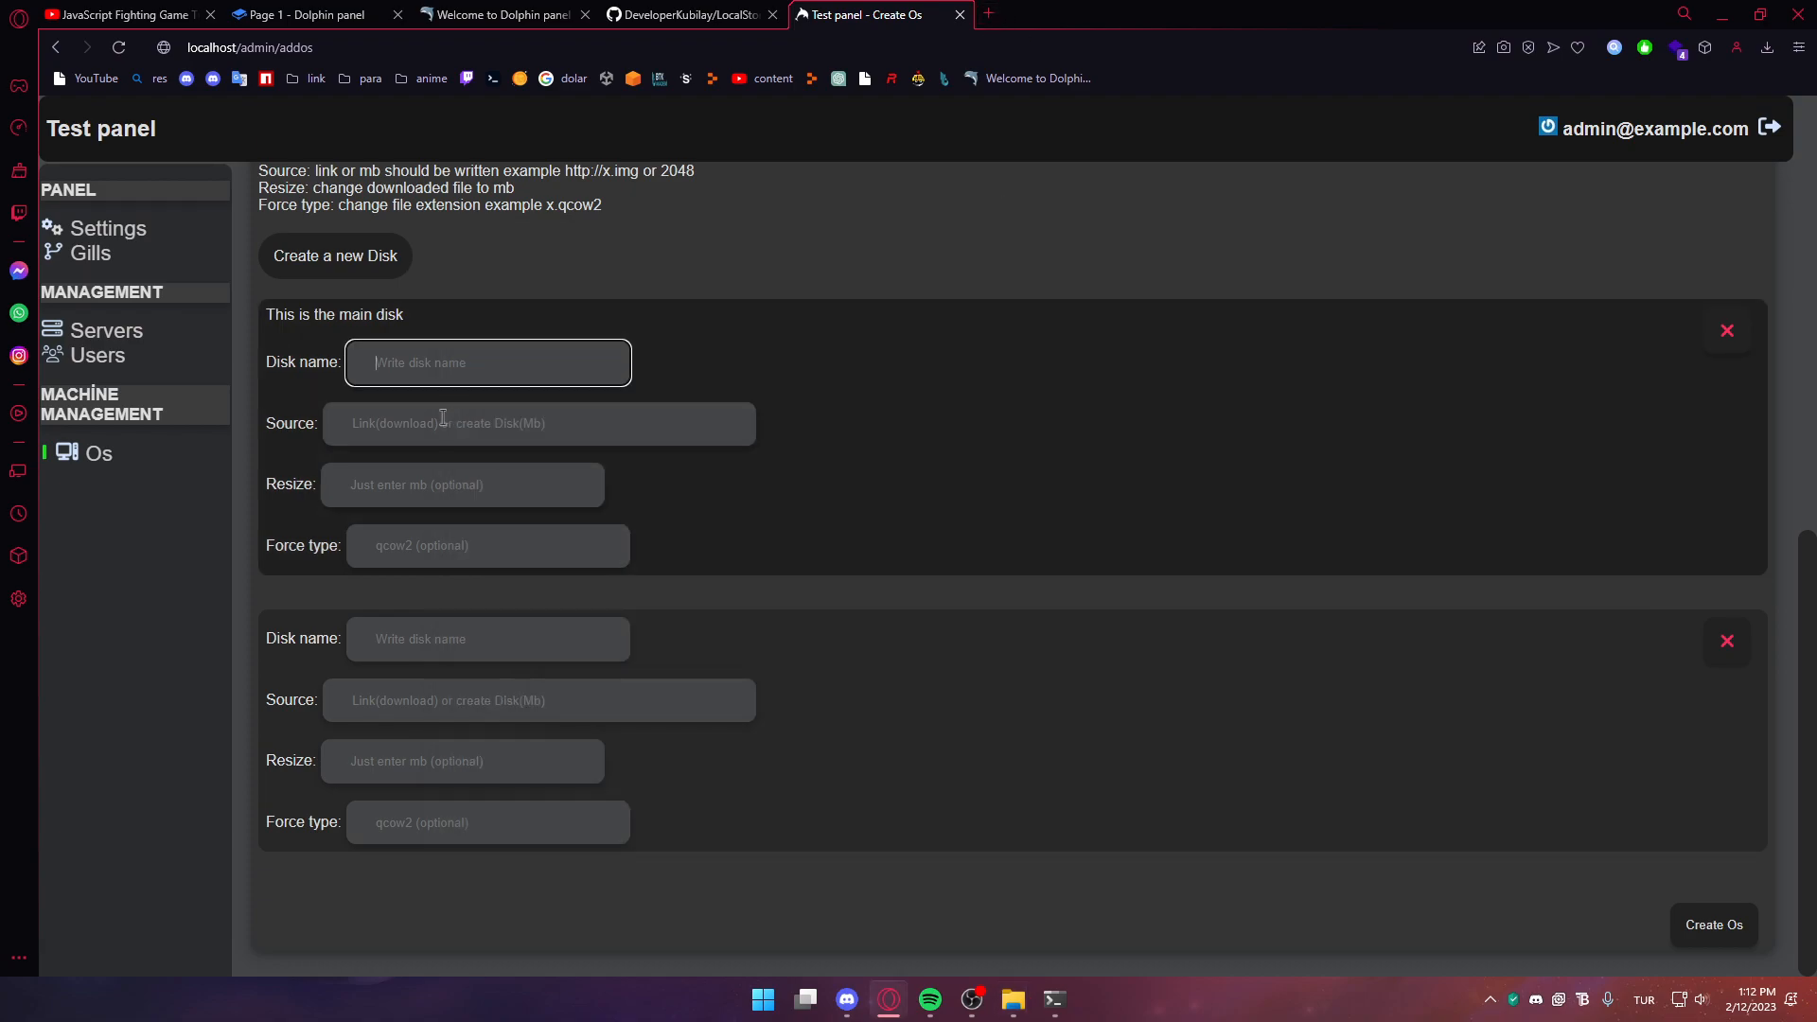
{"action": "left_click", "coordinate": [442, 418]}
{"action": "type", "text": "localhost:3000/file/MicroXP_Tr.iso"}
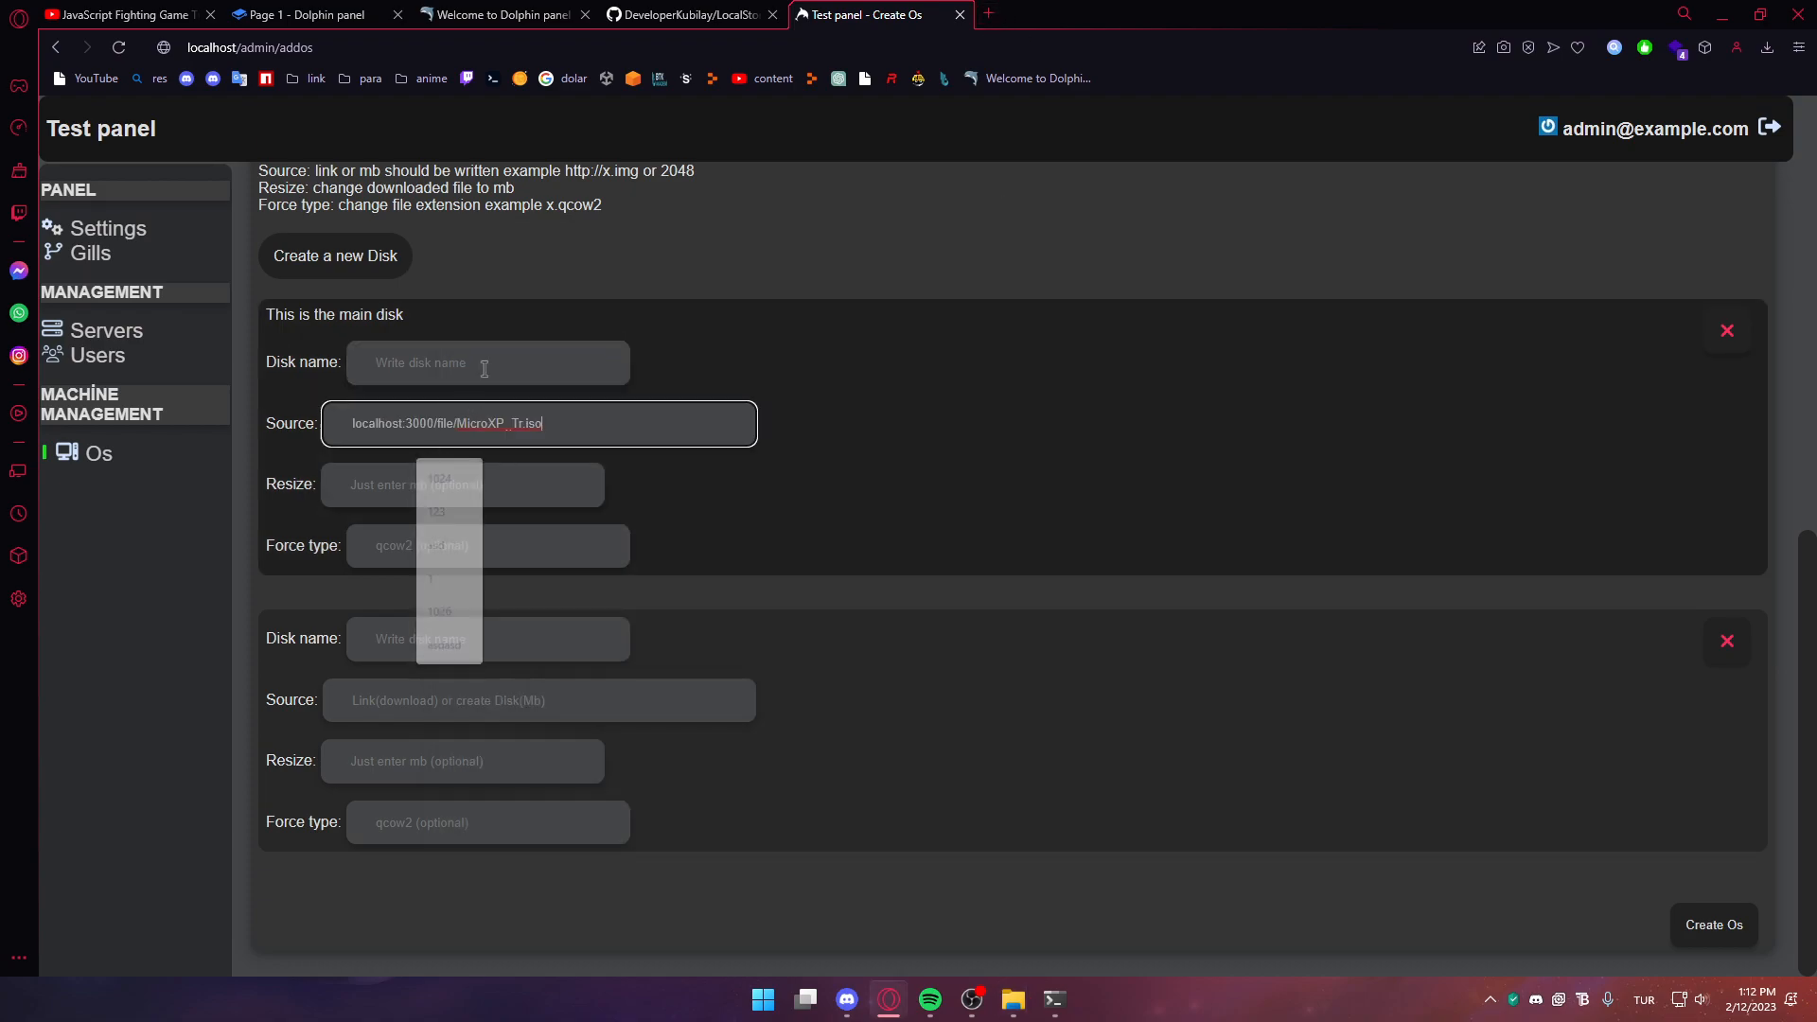
{"action": "type", "text": "http://"}
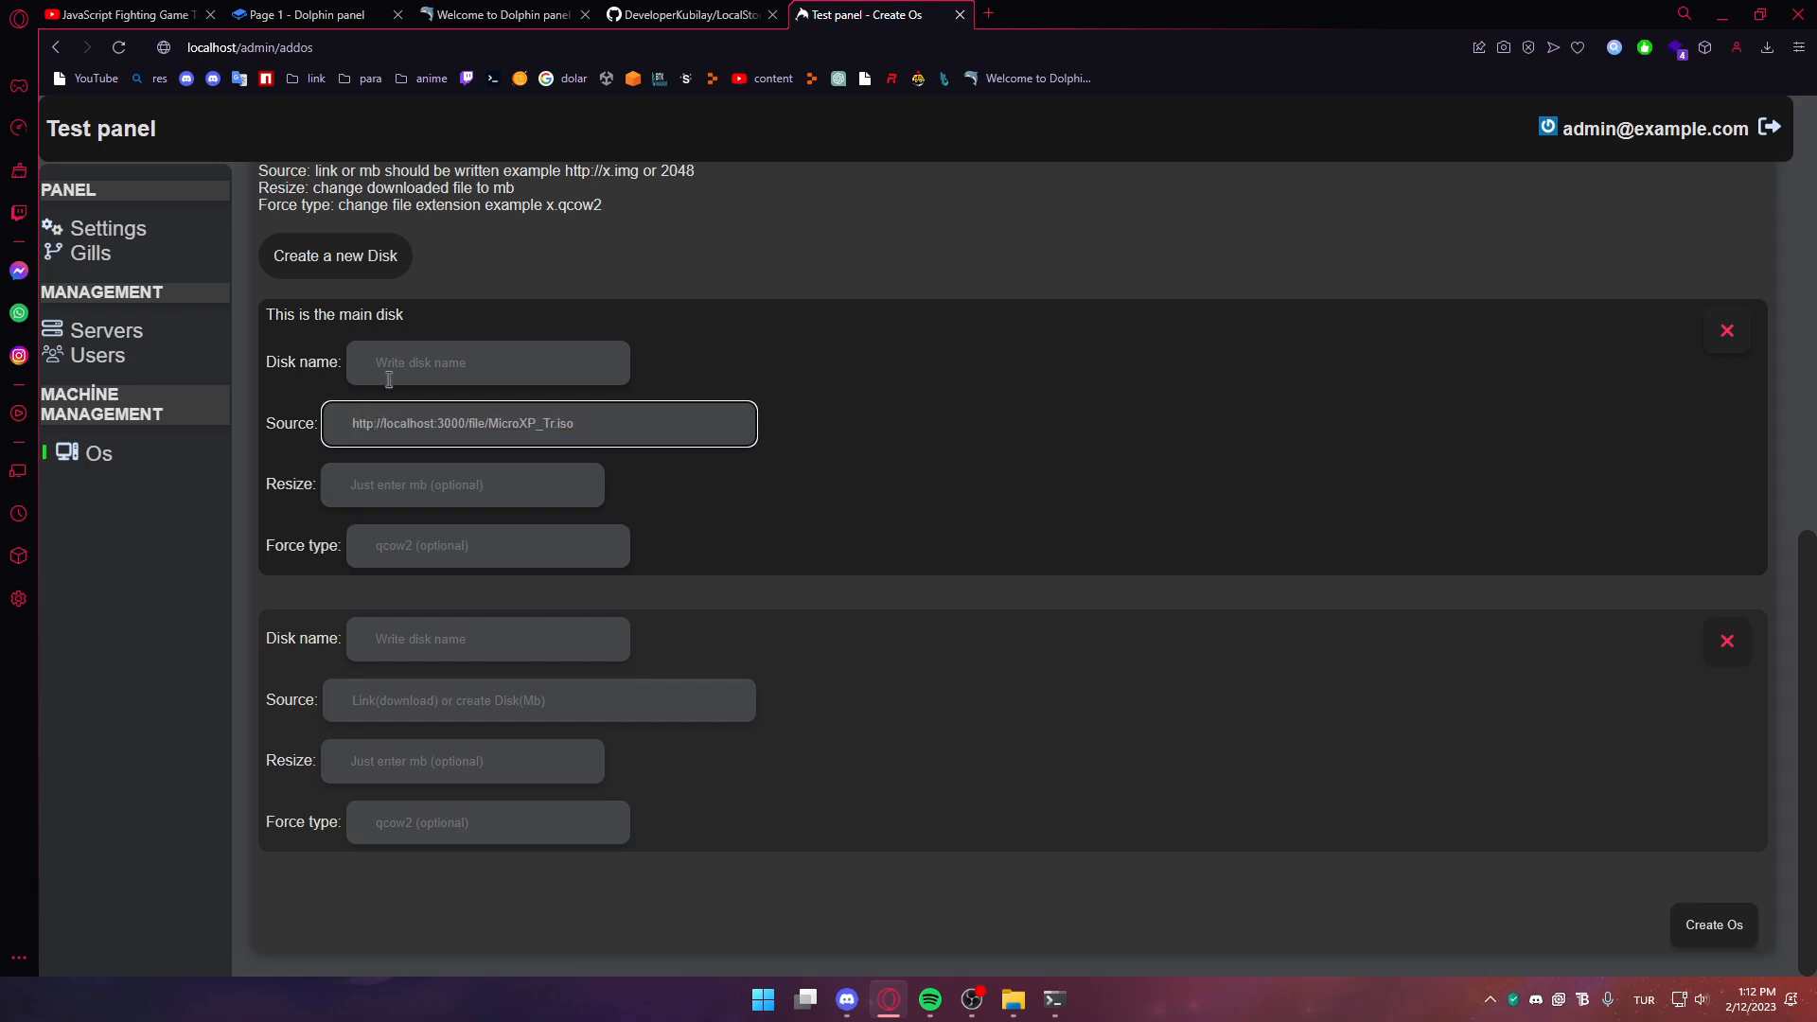
{"action": "left_click", "coordinate": [374, 381]}
{"action": "type", "text": "win"}
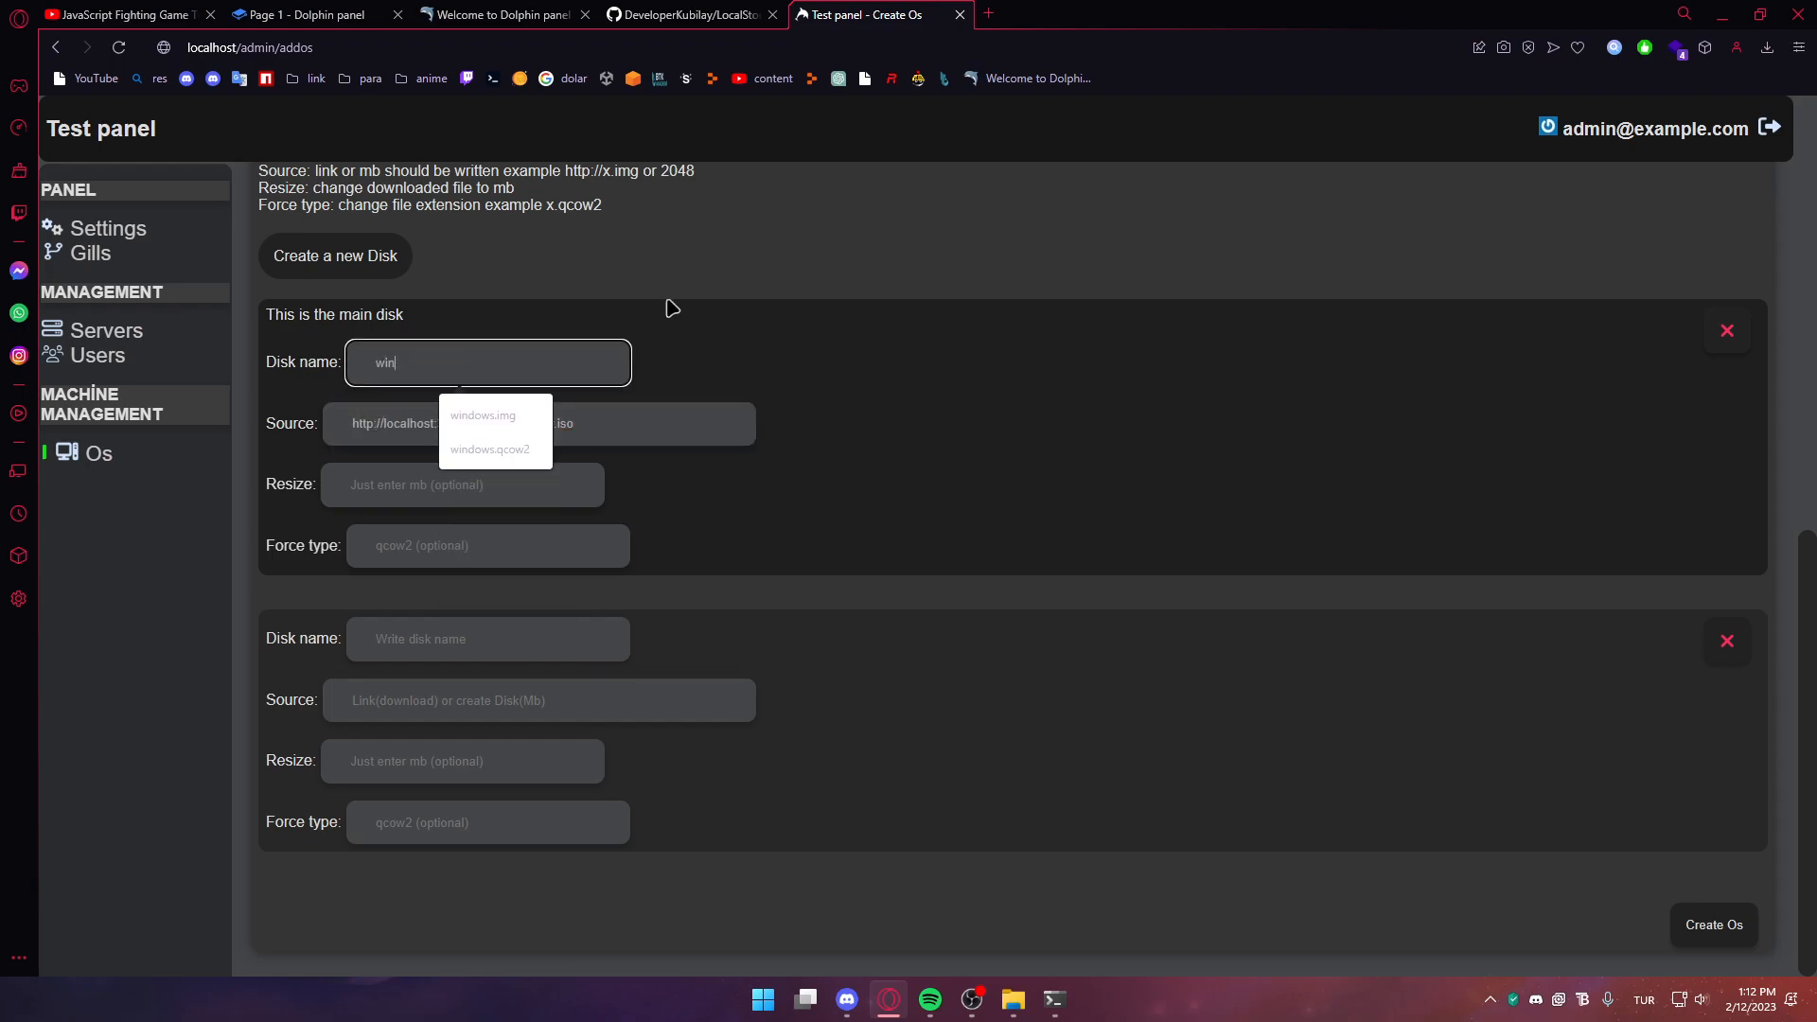
{"action": "type", "text": "xp.iso"}
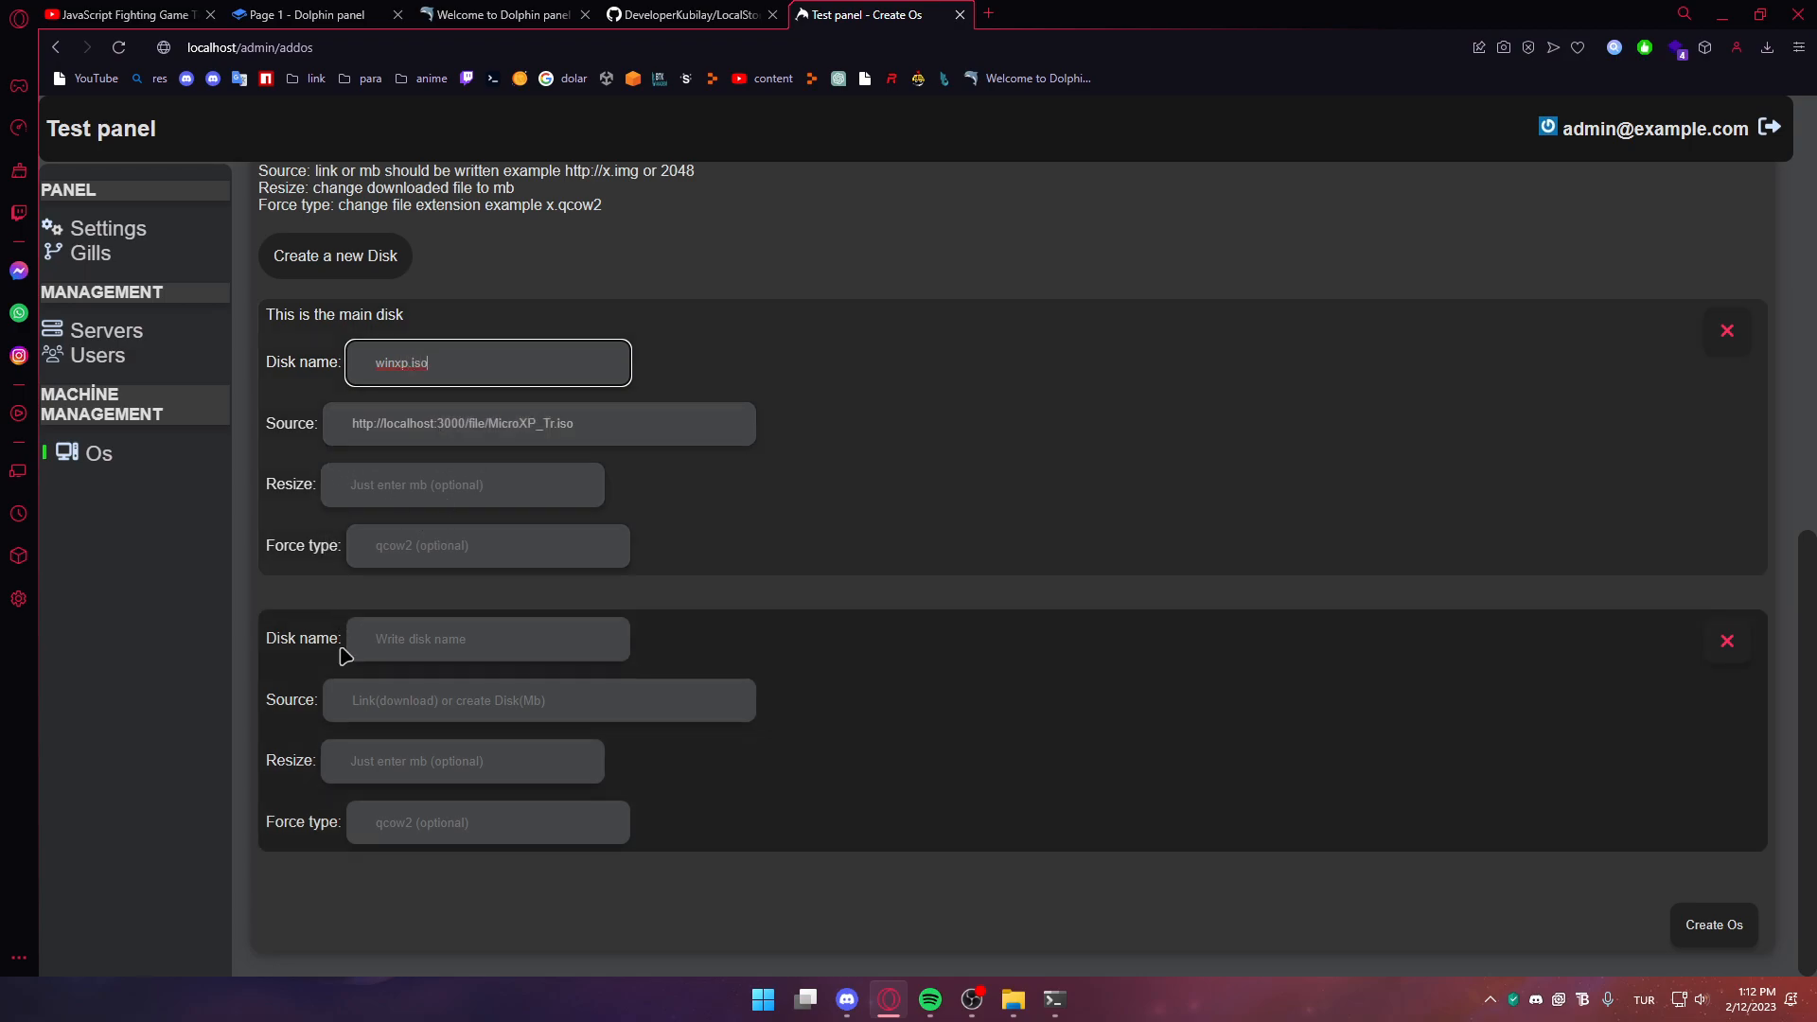
Name the second disk disk.raw with source 10024, then create the TEST OS
{"action": "left_click", "coordinate": [419, 640]}
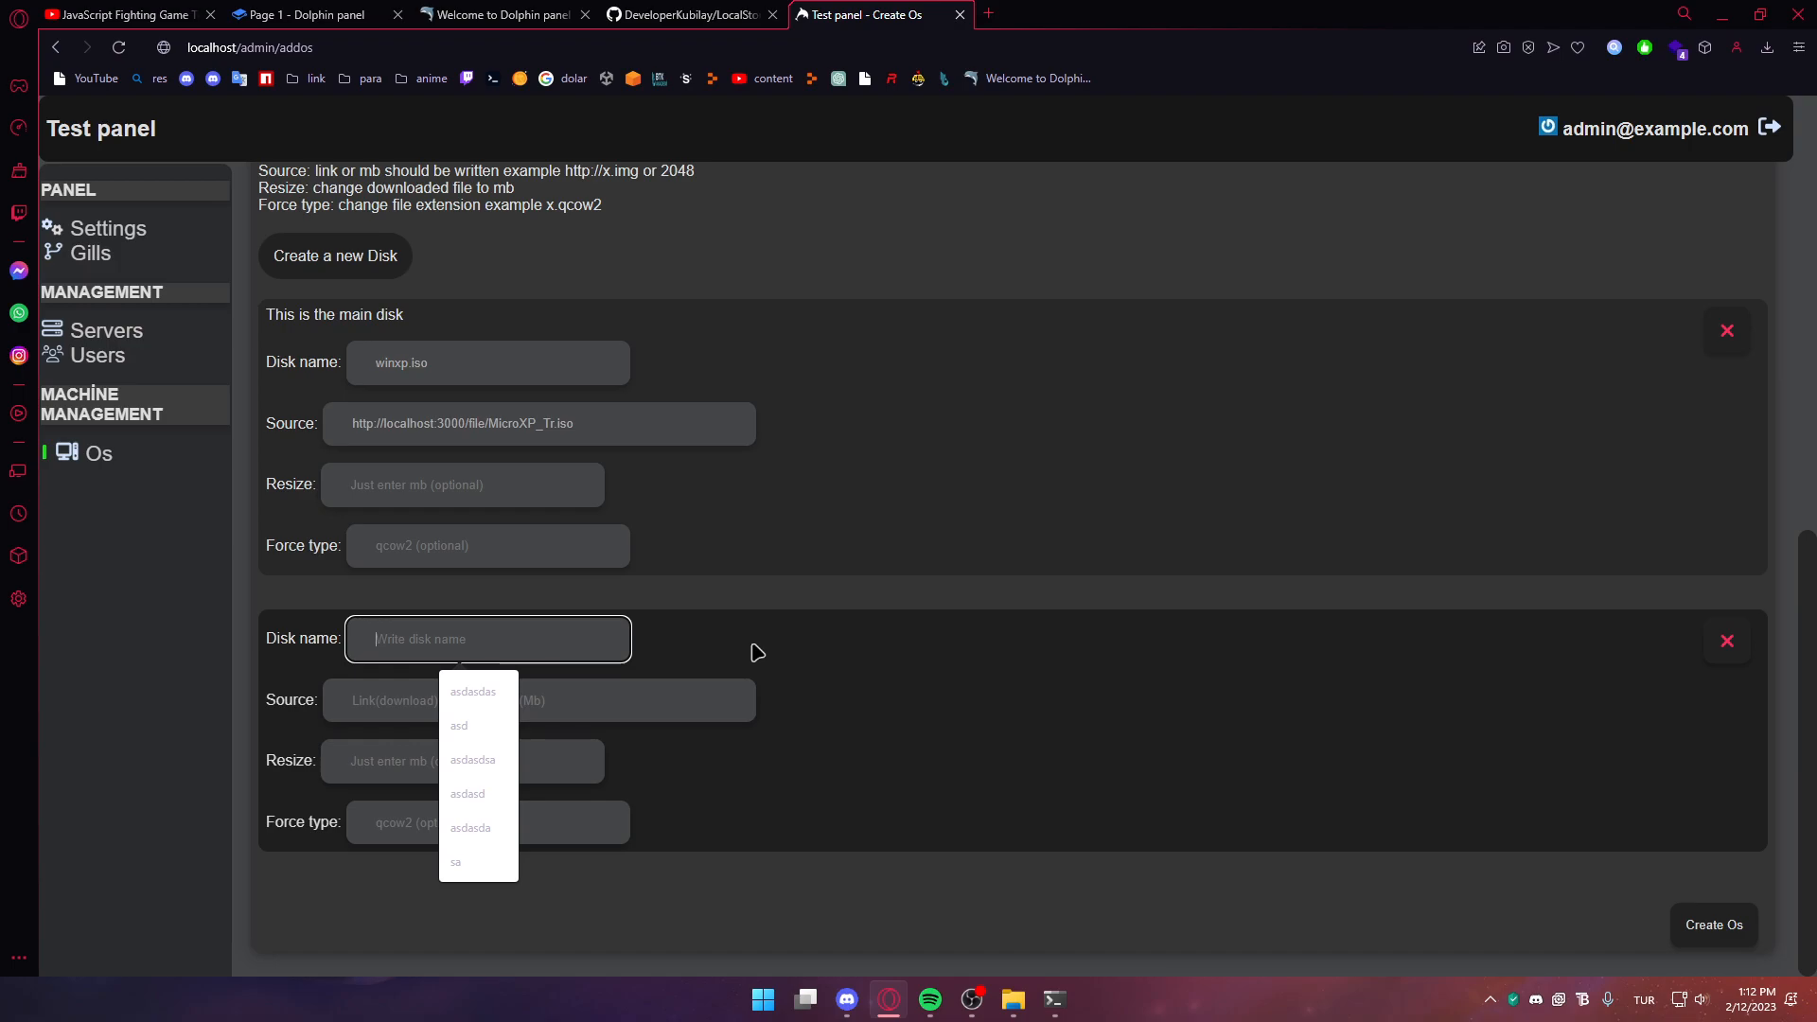
{"action": "type", "text": "disk"}
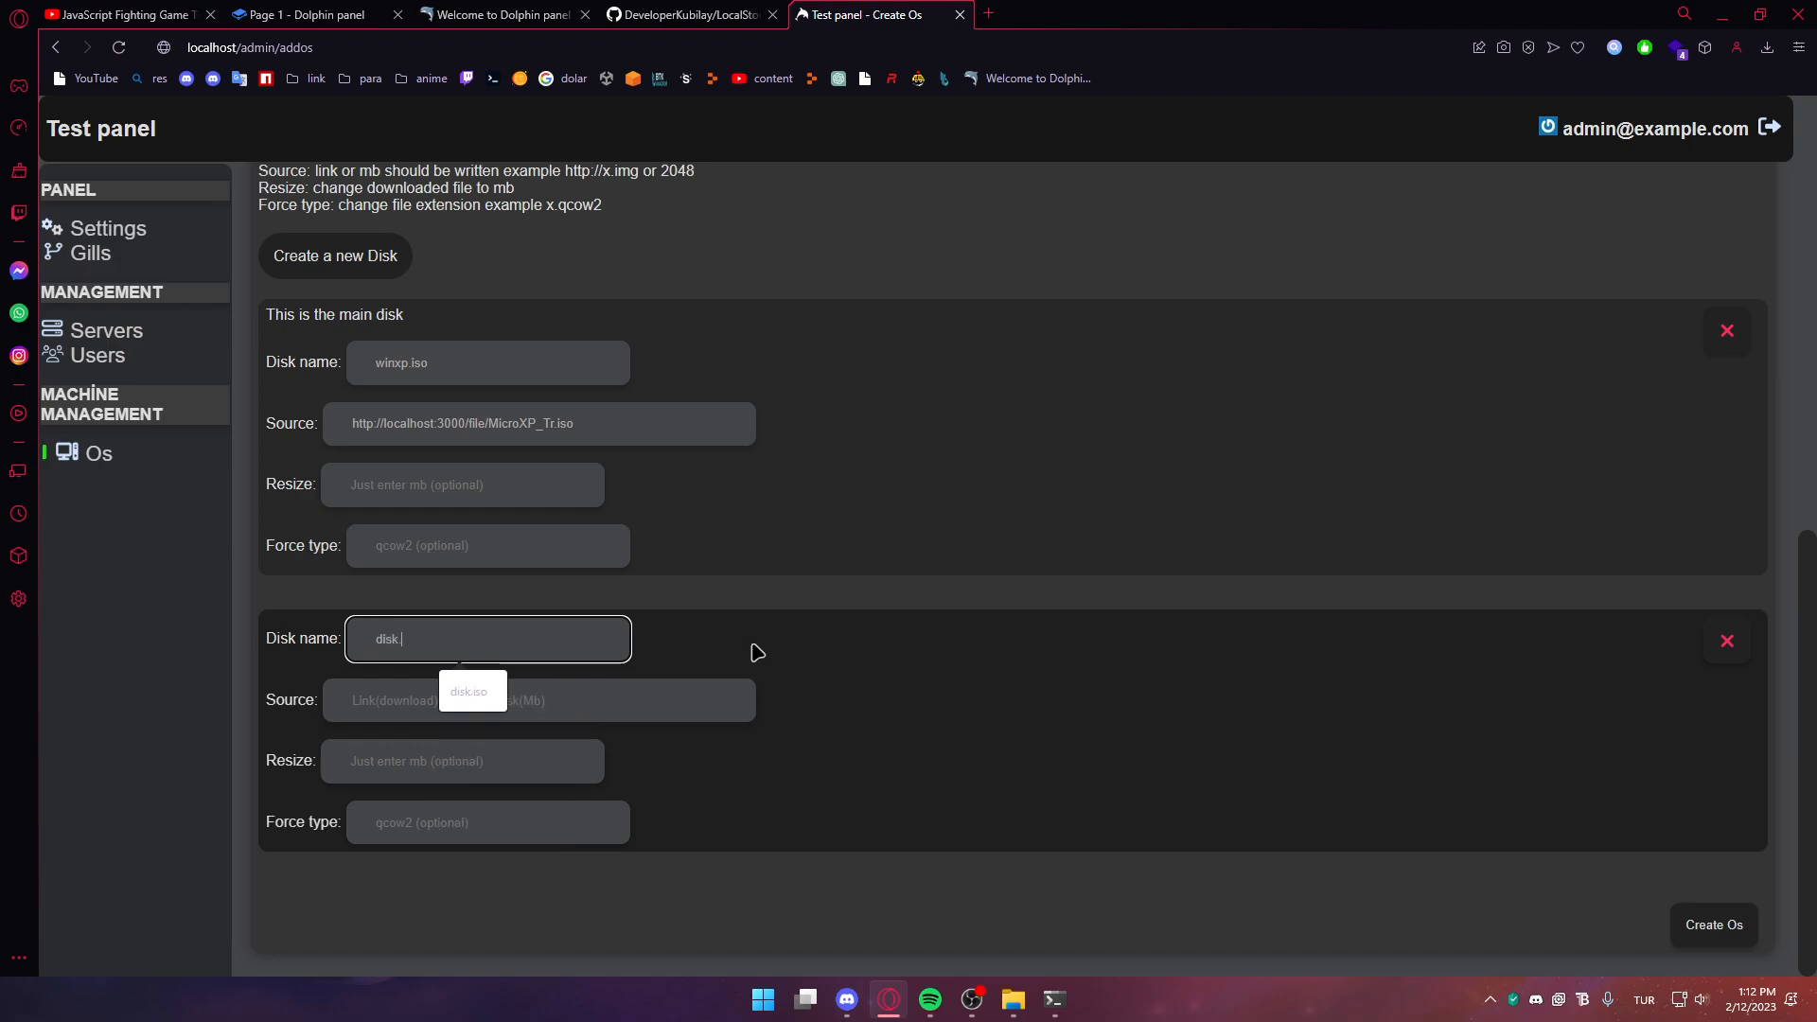
{"action": "type", "text": ".qco"}
{"action": "key", "text": "BackSpace"}
{"action": "key", "text": "BackSpace"}
{"action": "key", "text": "BackSpace"}
{"action": "type", "text": "raw"}
{"action": "left_click", "coordinate": [456, 702]}
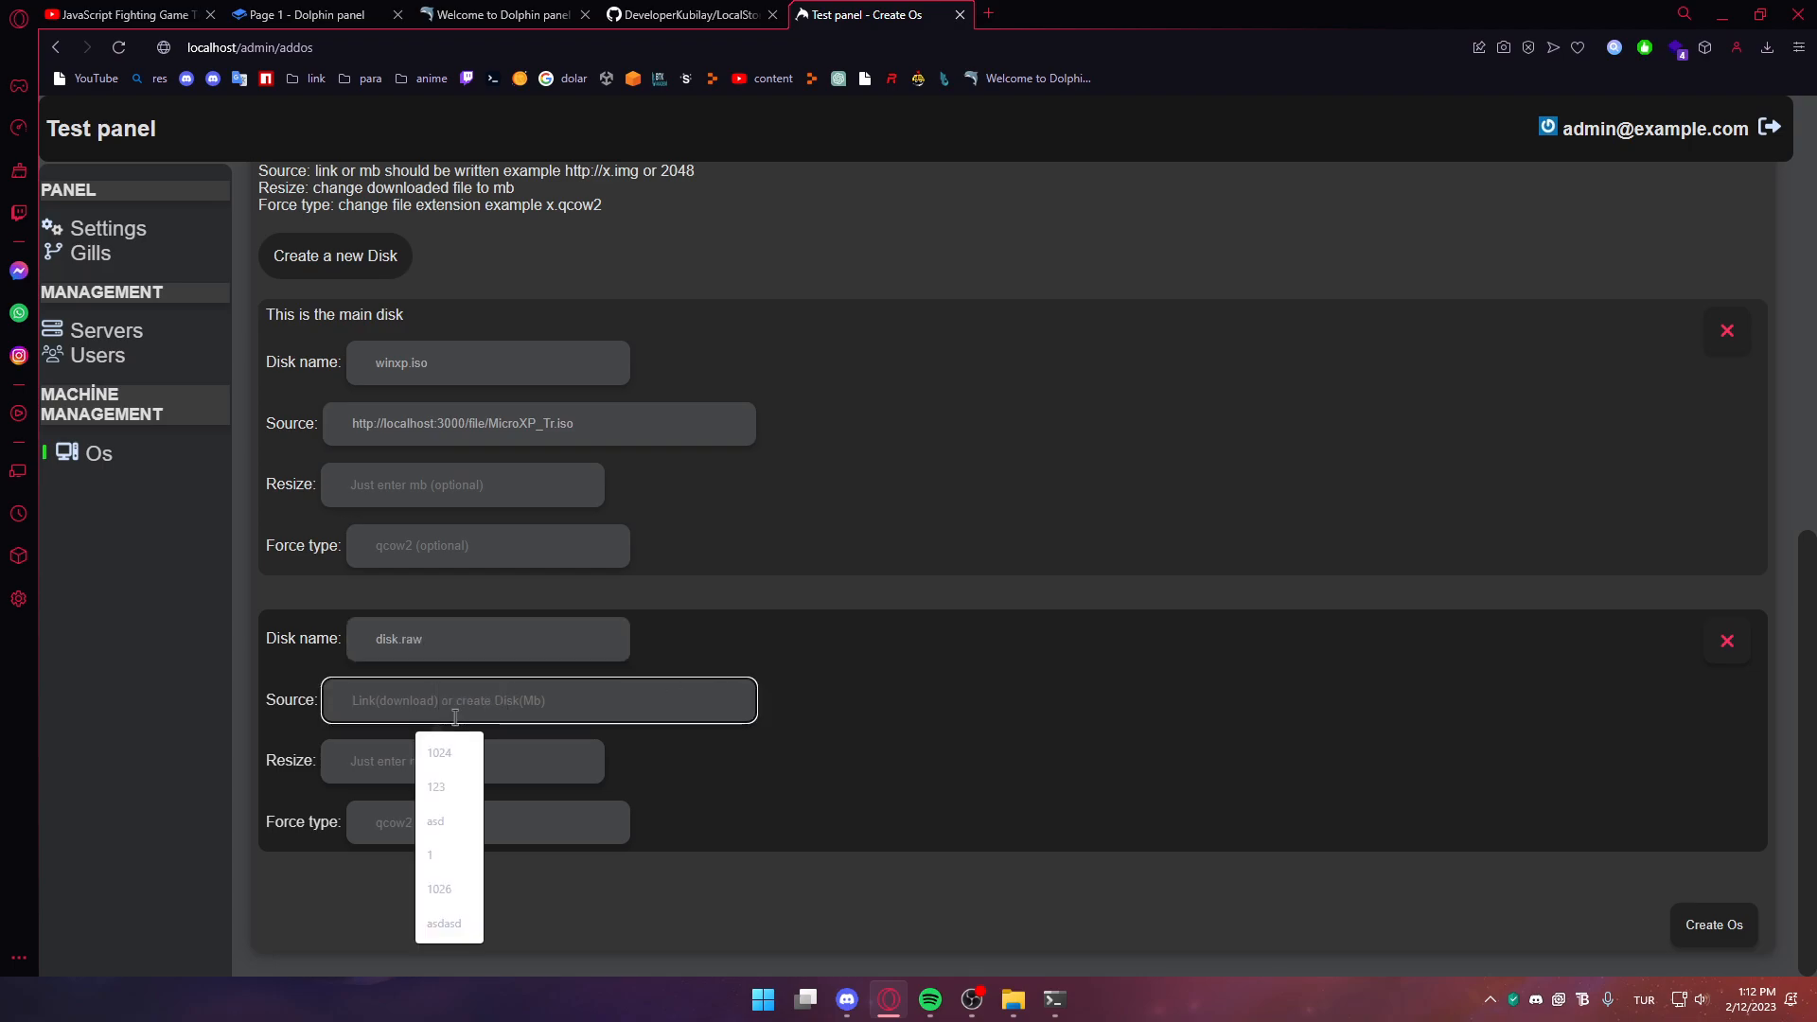
{"action": "type", "text": "10024"}
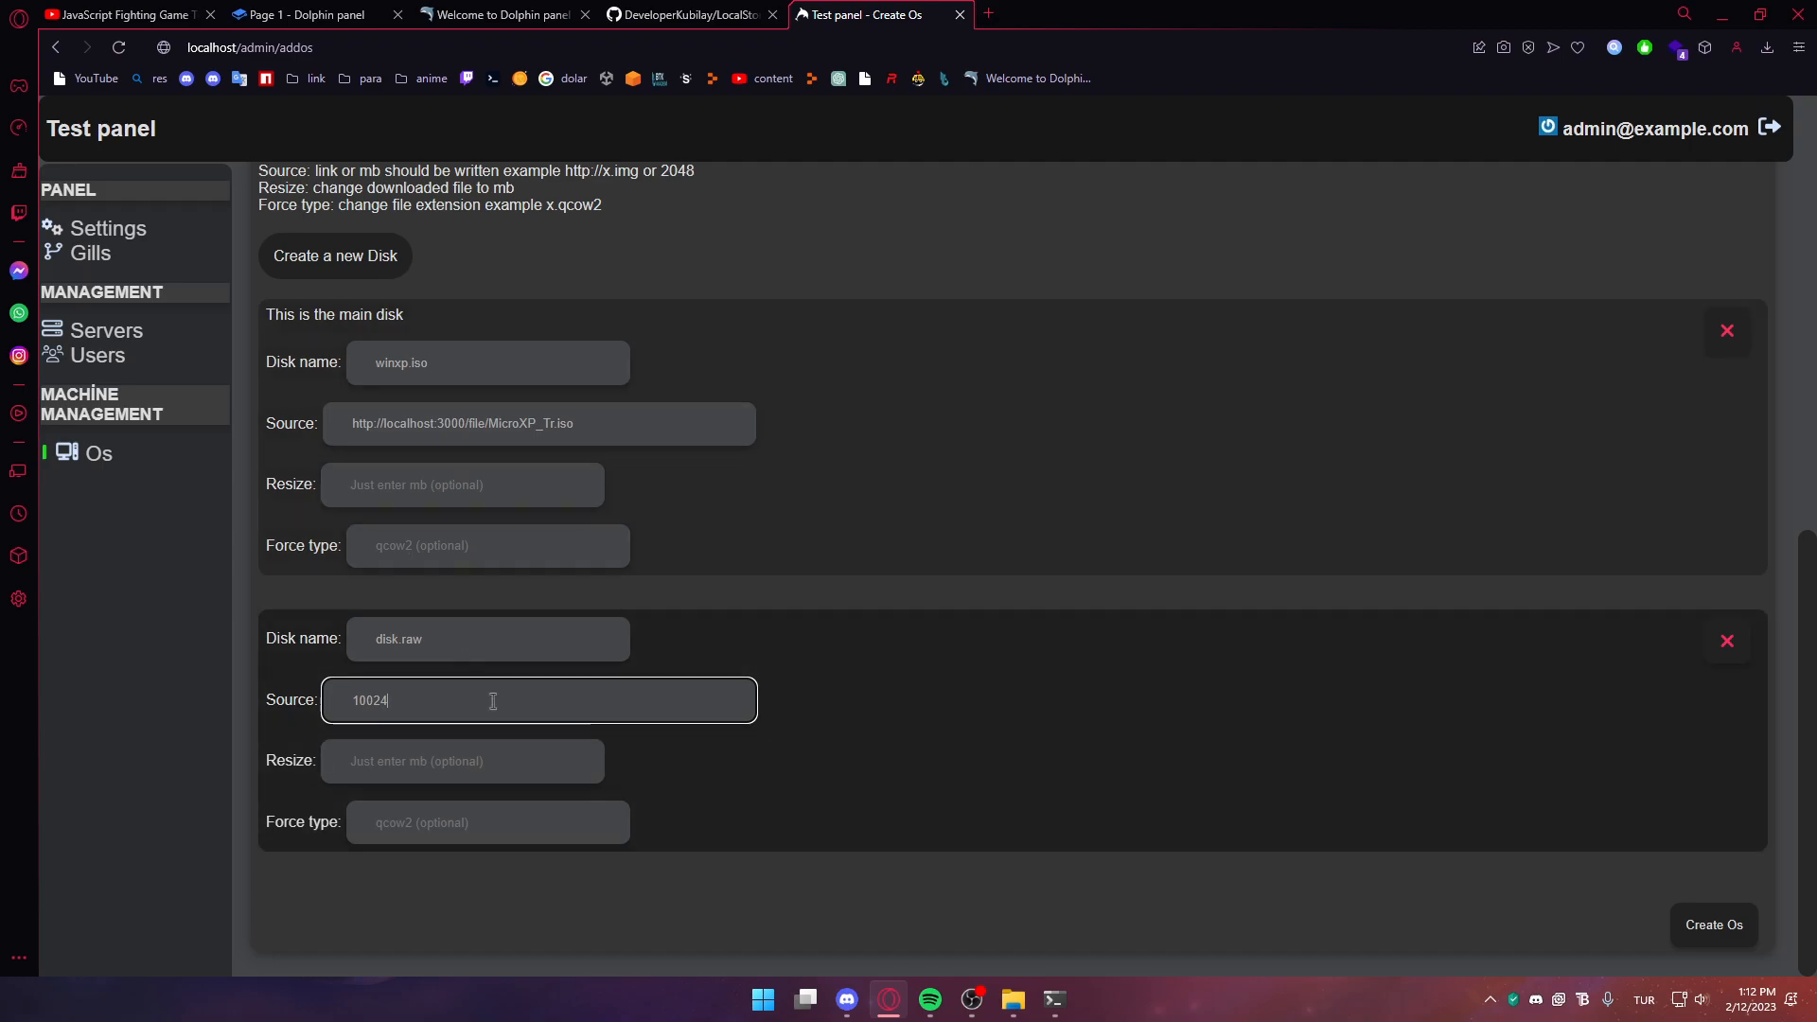
{"action": "left_click", "coordinate": [1717, 930]}
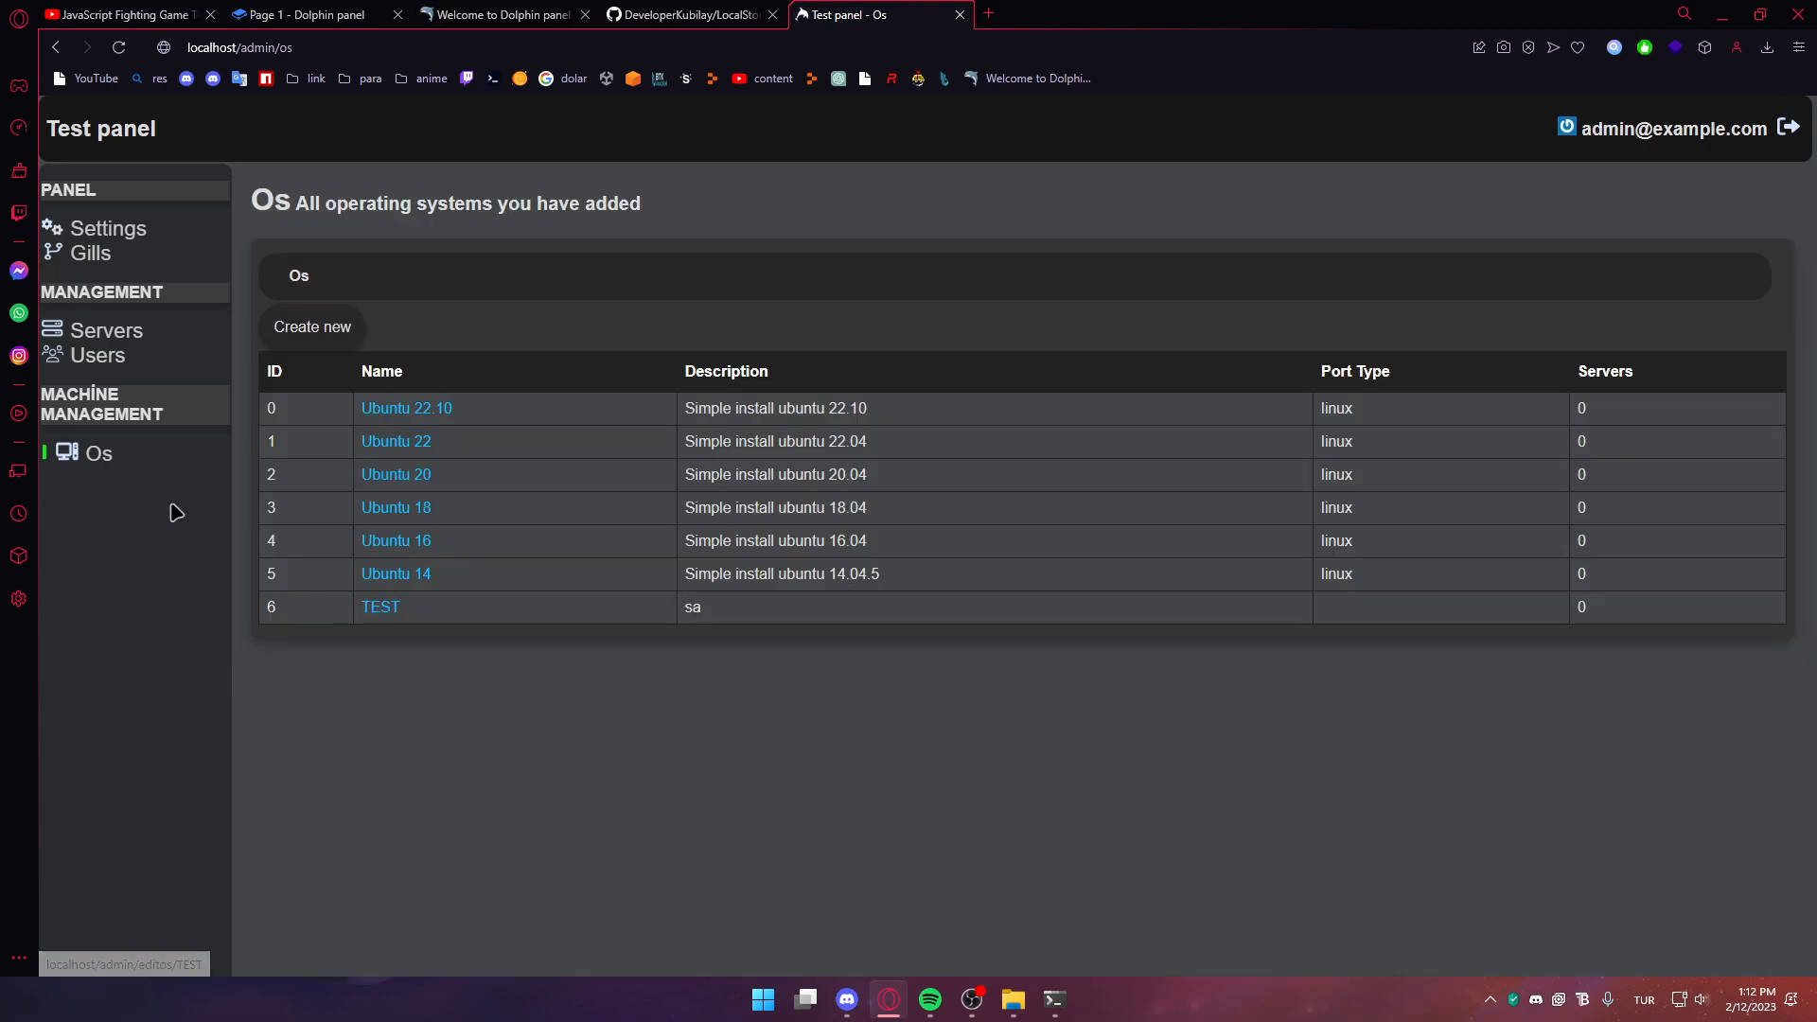
Start a new user on the Users page with the suggested email address and username 'user'
{"action": "left_click", "coordinate": [109, 355]}
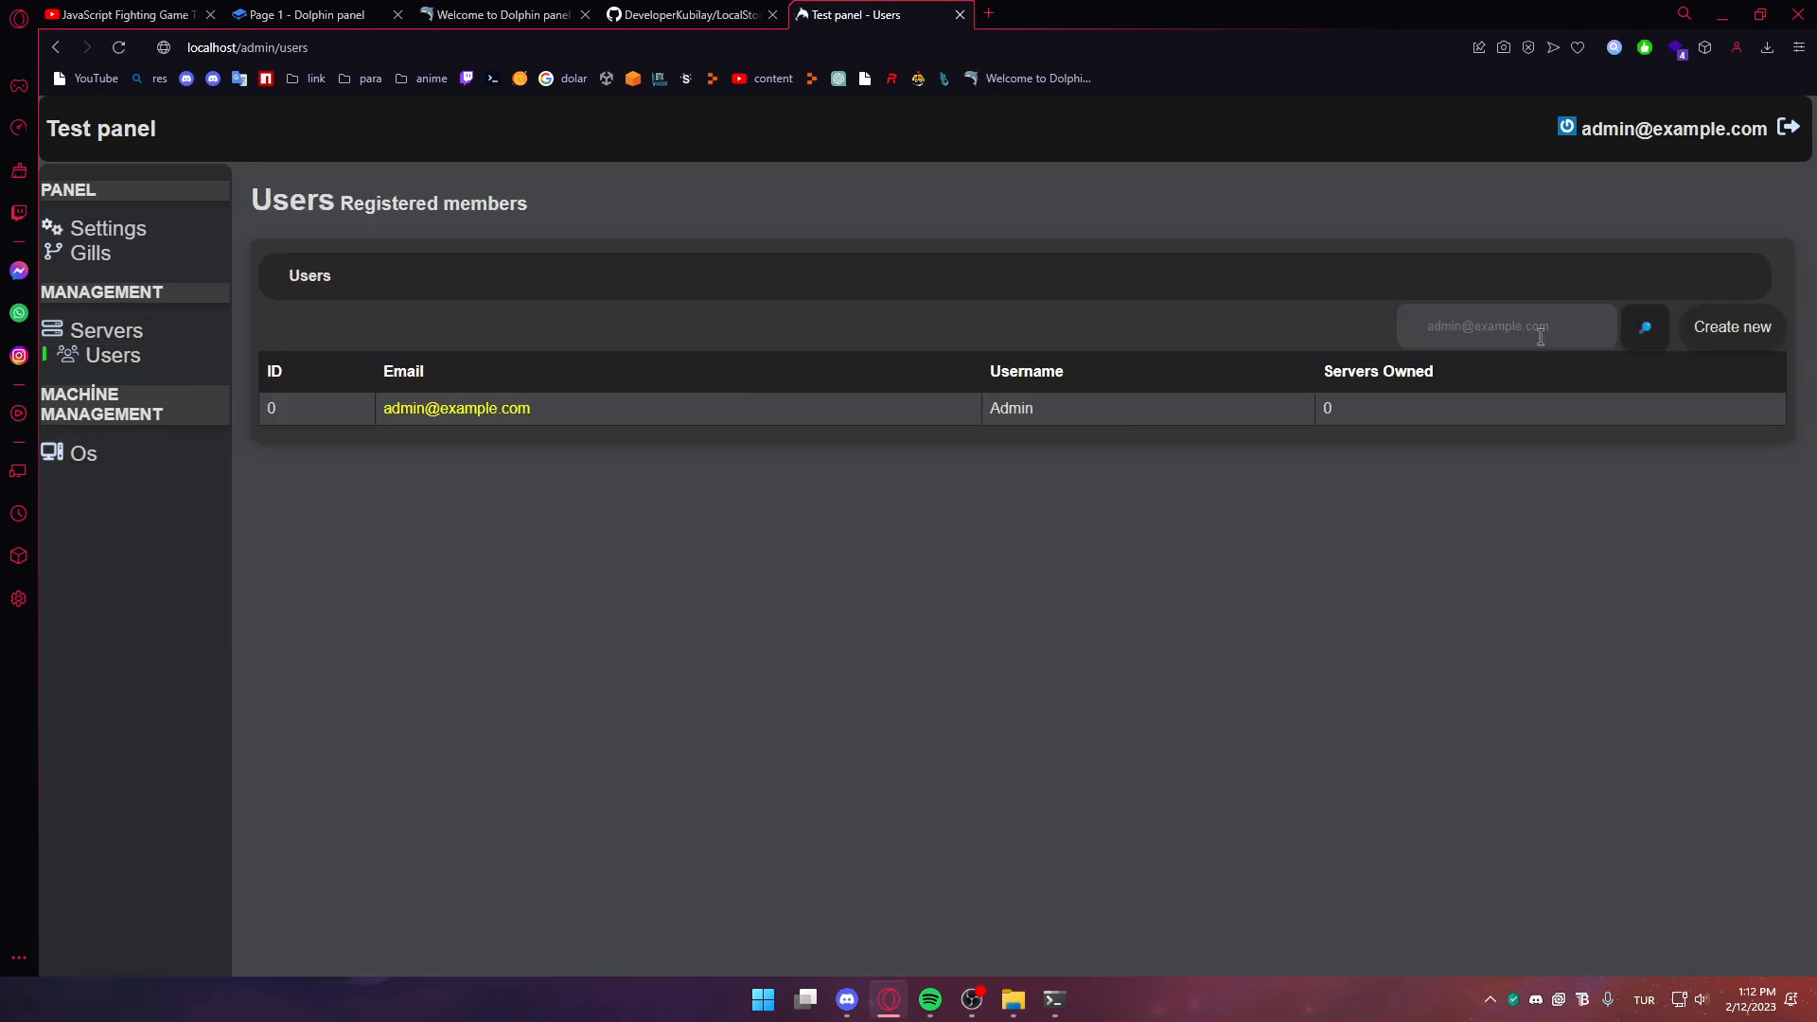
{"action": "left_click", "coordinate": [1733, 327]}
{"action": "left_click", "coordinate": [388, 365]}
{"action": "type", "text": "tes"}
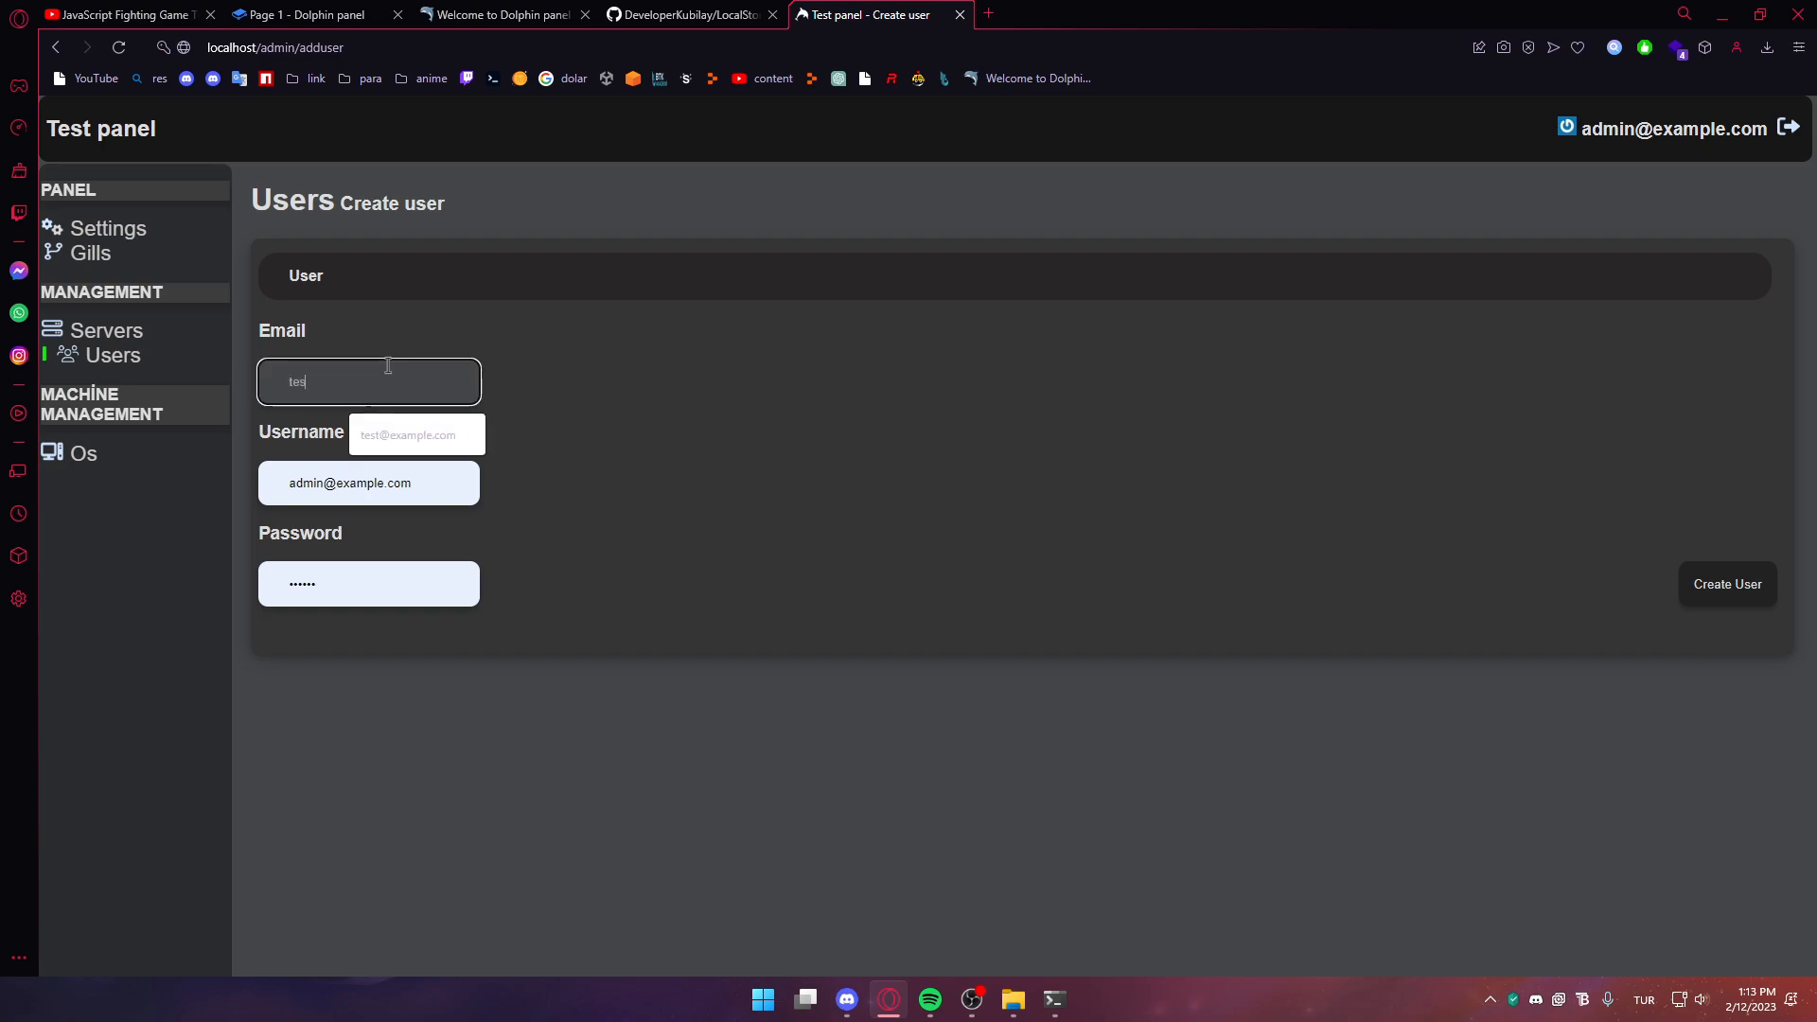
{"action": "type", "text": "t"}
{"action": "left_click", "coordinate": [394, 427]}
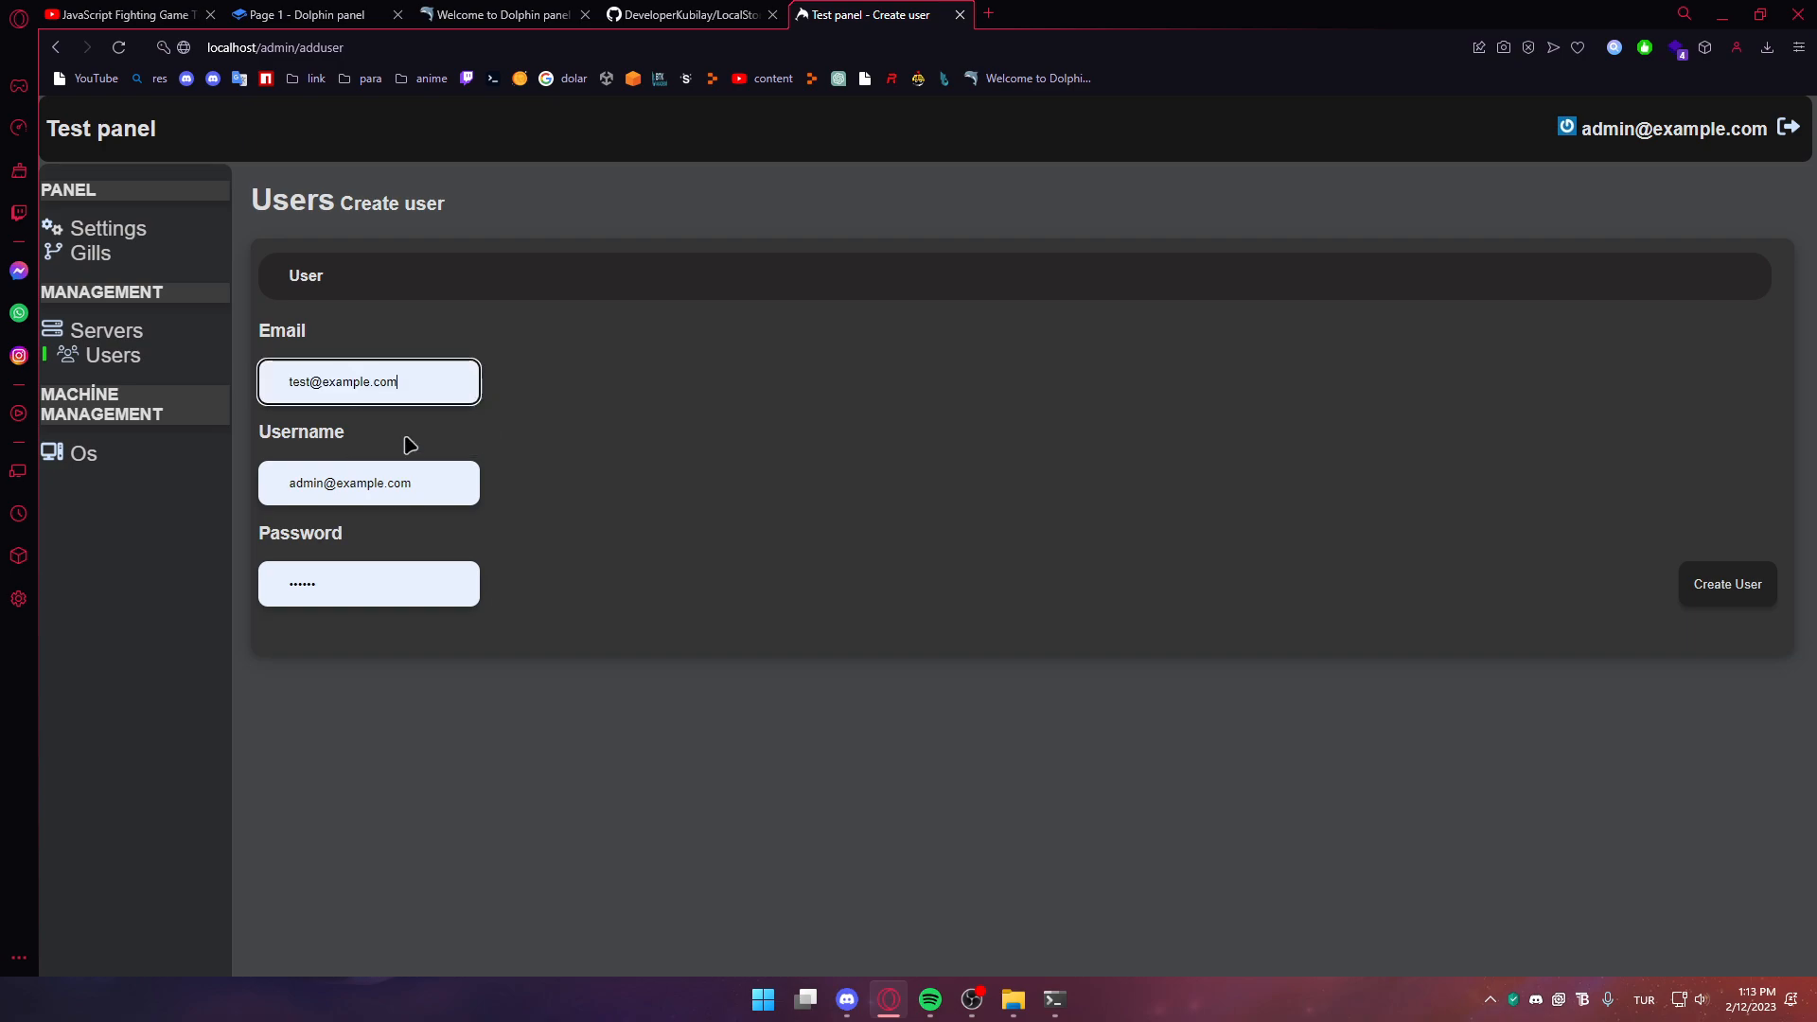
{"action": "left_click", "coordinate": [429, 483]}
{"action": "key", "text": "ctrl+a"}
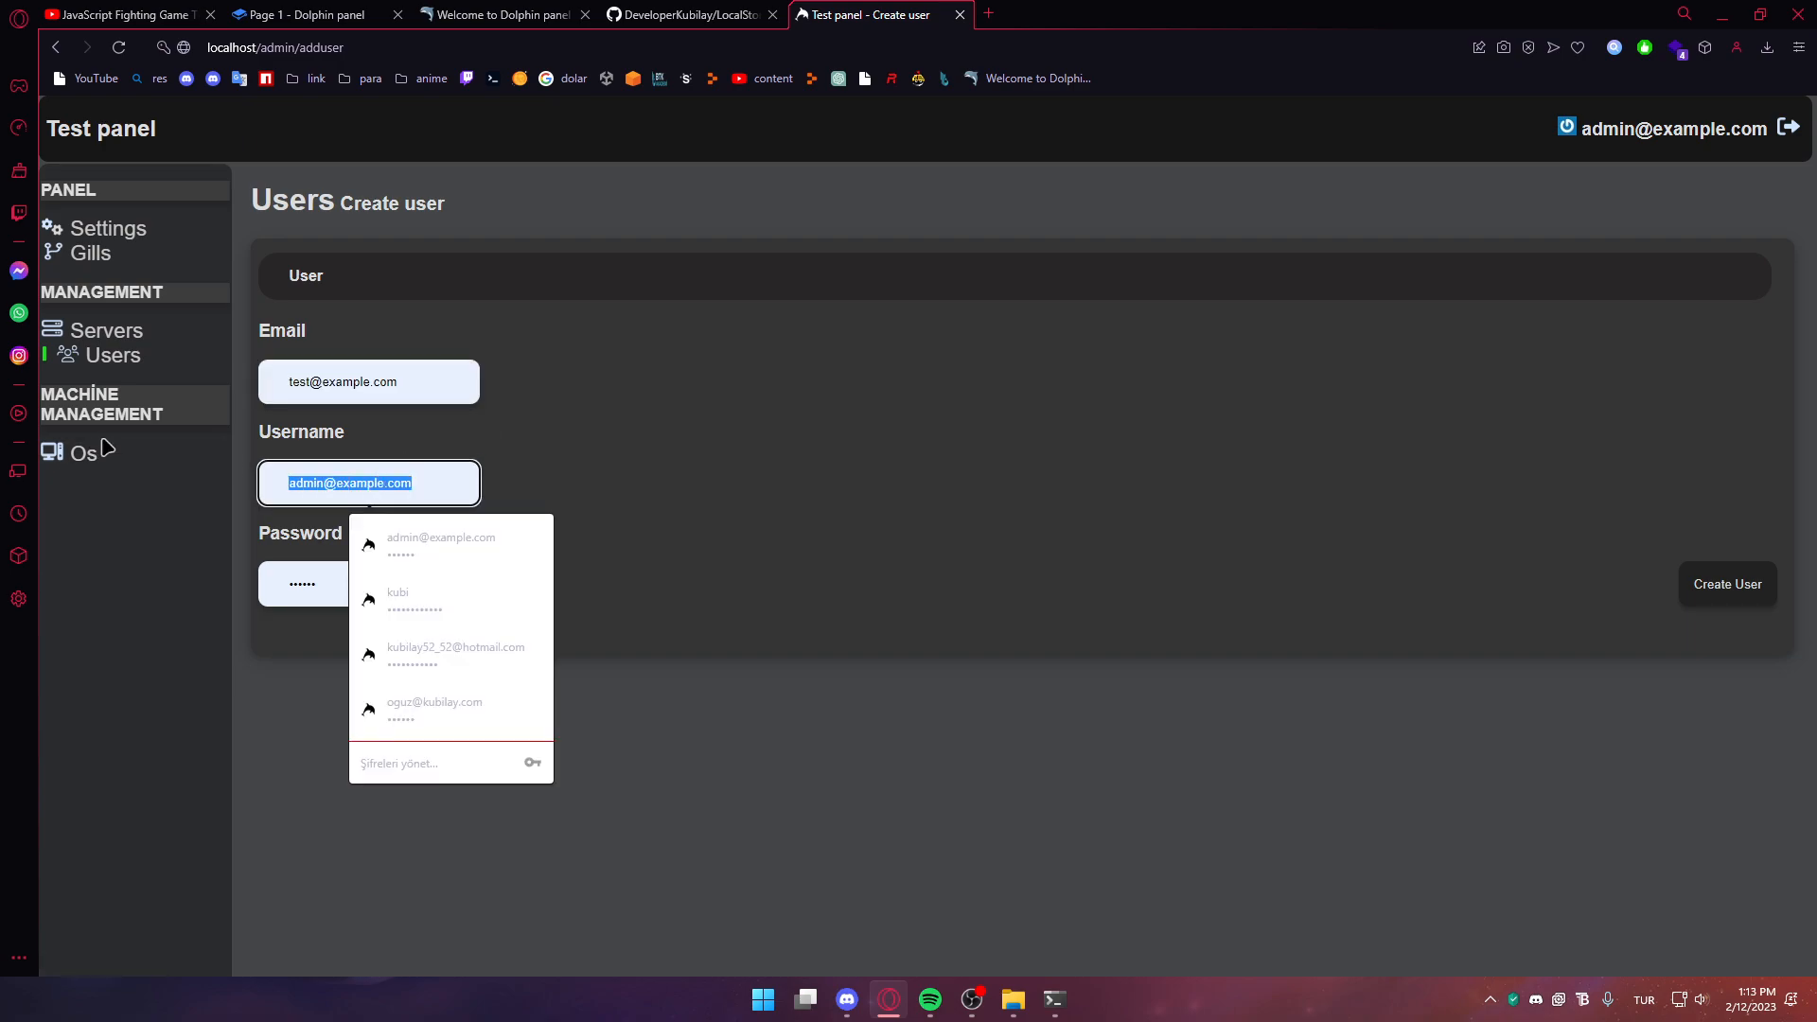
{"action": "type", "text": "user"}
Create the 'user' account with the kept password and dismiss the password-save prompt
{"action": "left_click", "coordinate": [433, 382]}
{"action": "key", "text": "ctrl+a"}
{"action": "left_click", "coordinate": [773, 447]}
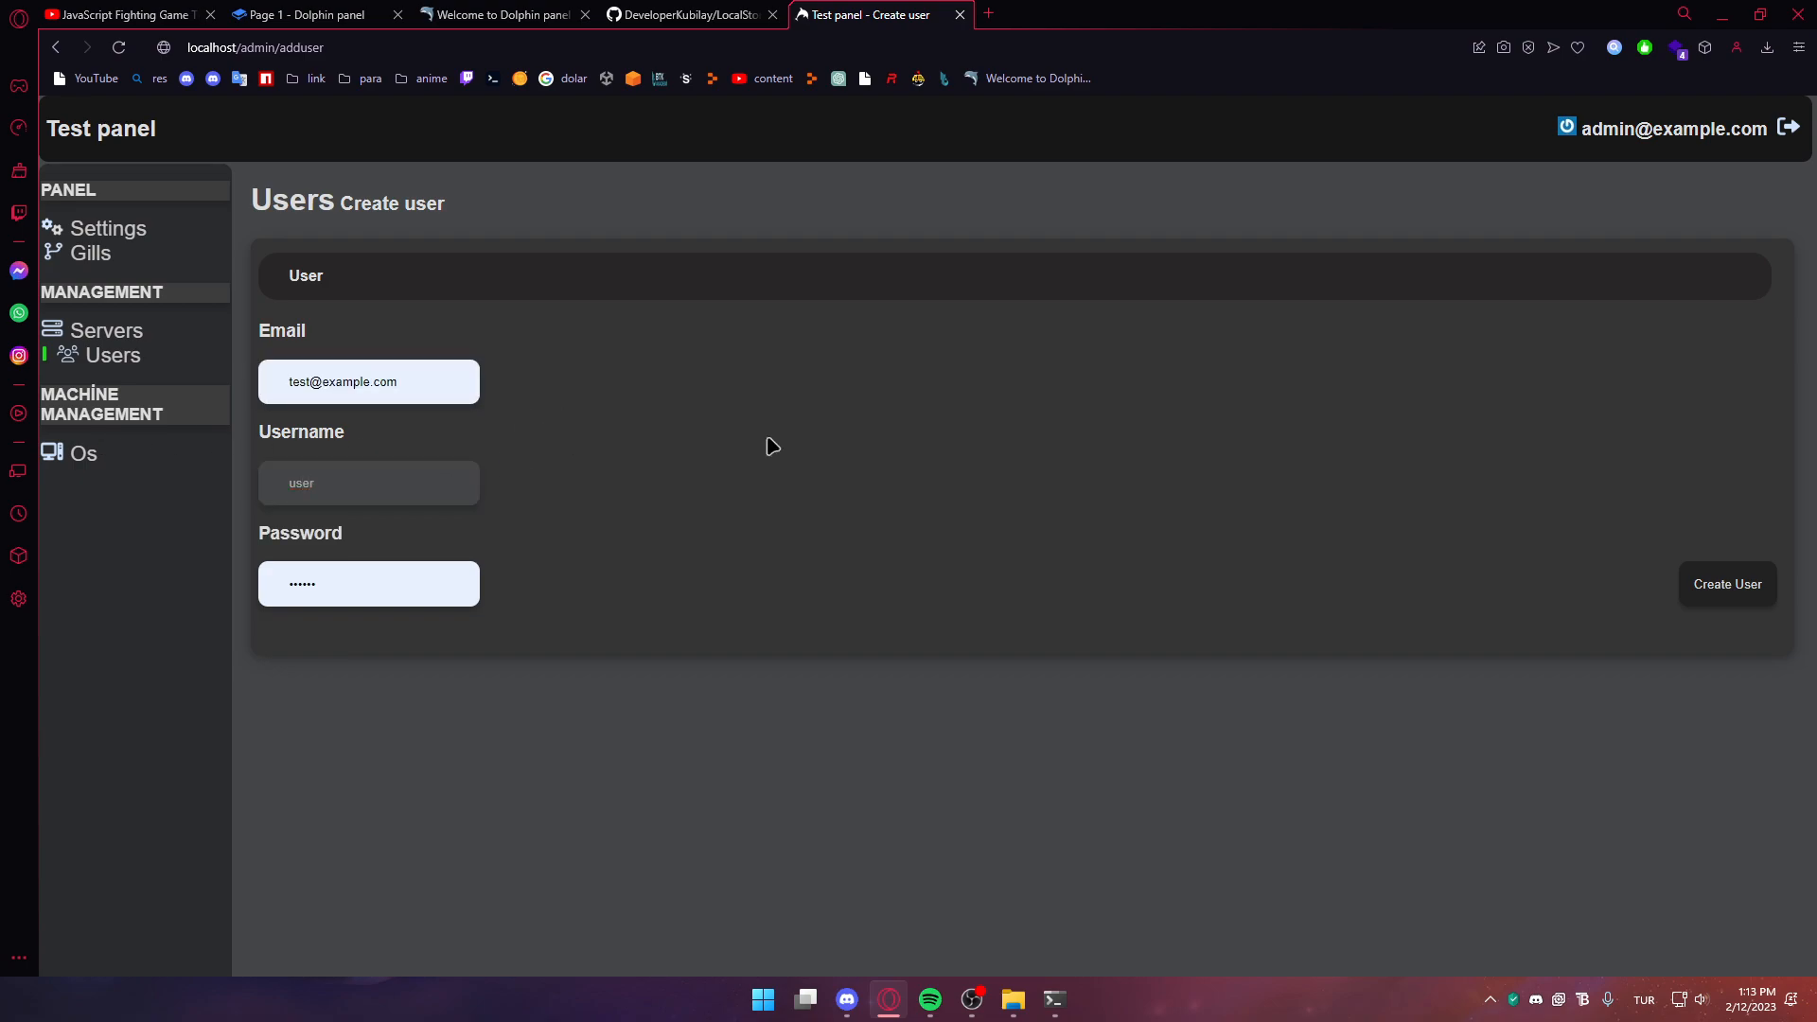
{"action": "left_click", "coordinate": [1705, 593]}
{"action": "key", "text": "super"}
{"action": "left_click", "coordinate": [1728, 116]}
Open a private browser window and load the panel at localhost
{"action": "left_click", "coordinate": [19, 19]}
{"action": "left_click", "coordinate": [113, 94]}
{"action": "left_click", "coordinate": [1216, 12]}
{"action": "key", "text": "alt+Tab"}
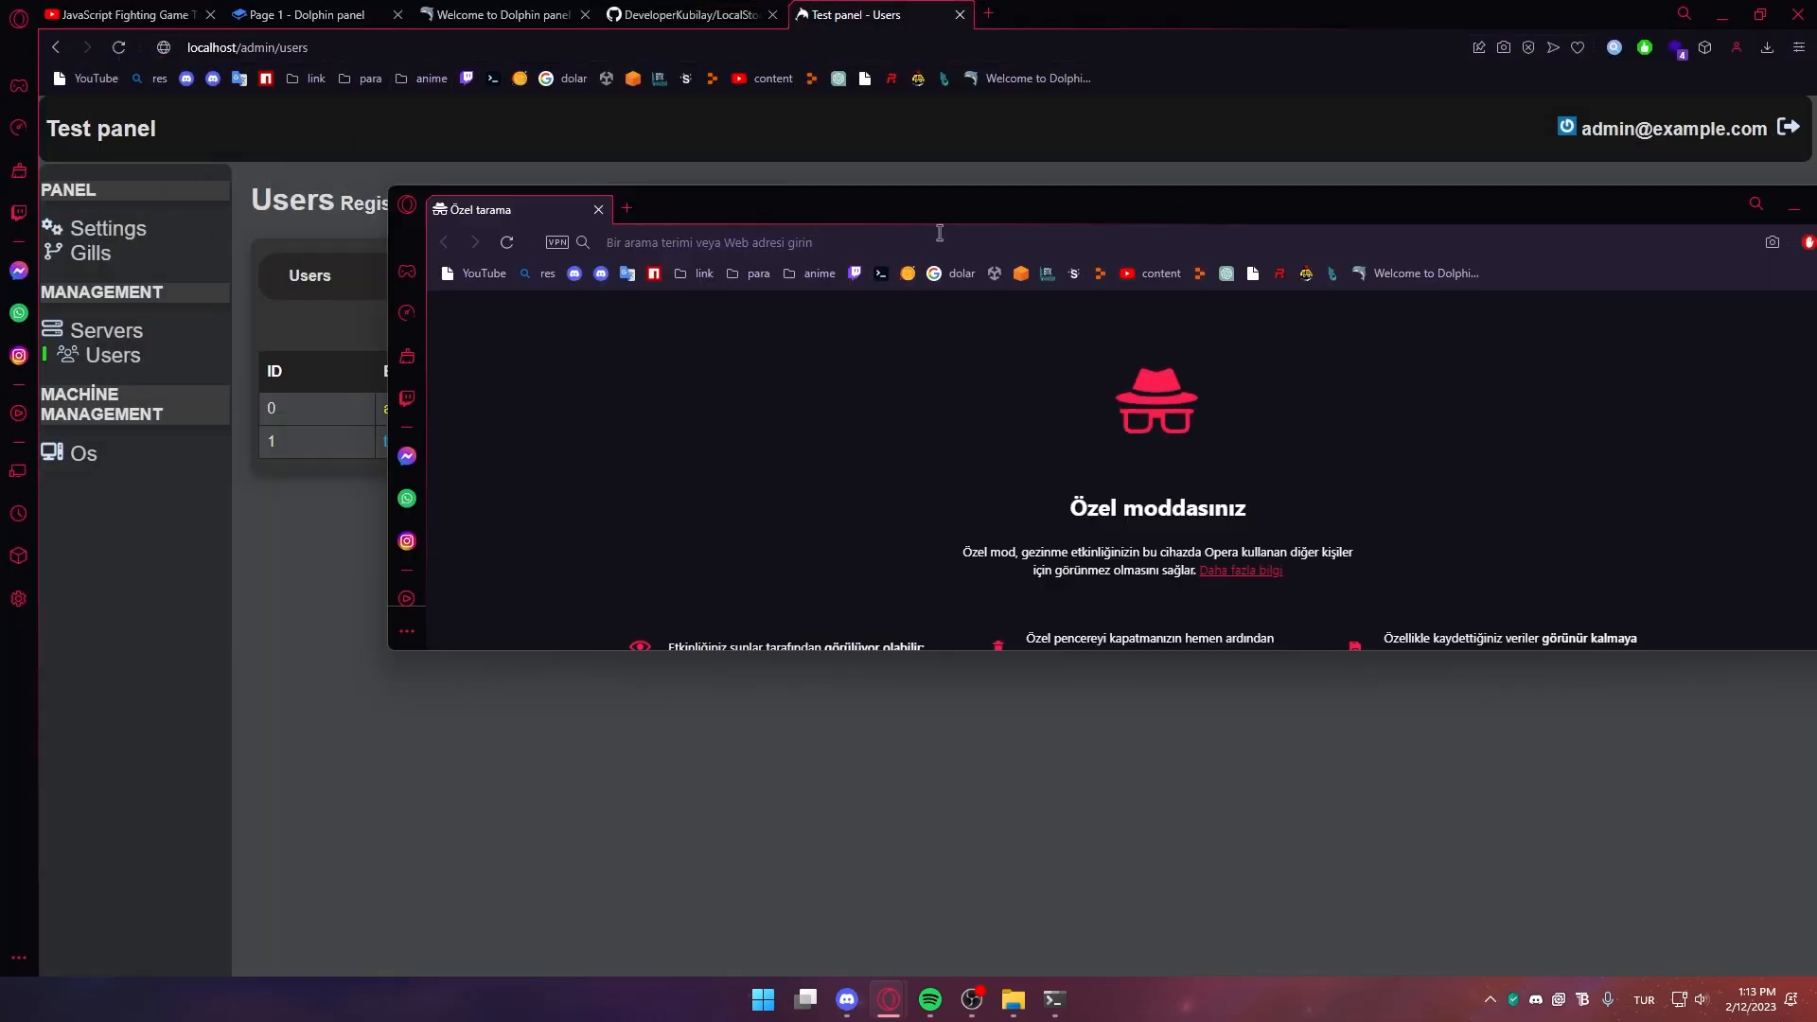
{"action": "left_click", "coordinate": [940, 233]}
{"action": "type", "text": "localhost"}
{"action": "key", "text": "Return"}
Maximise the private window and log in as the new user with its password
{"action": "double_click", "coordinate": [976, 209]}
{"action": "left_click", "coordinate": [1029, 371]}
{"action": "left_click", "coordinate": [1030, 428]}
{"action": "left_click", "coordinate": [1001, 451]}
{"action": "type", "text": "•••"}
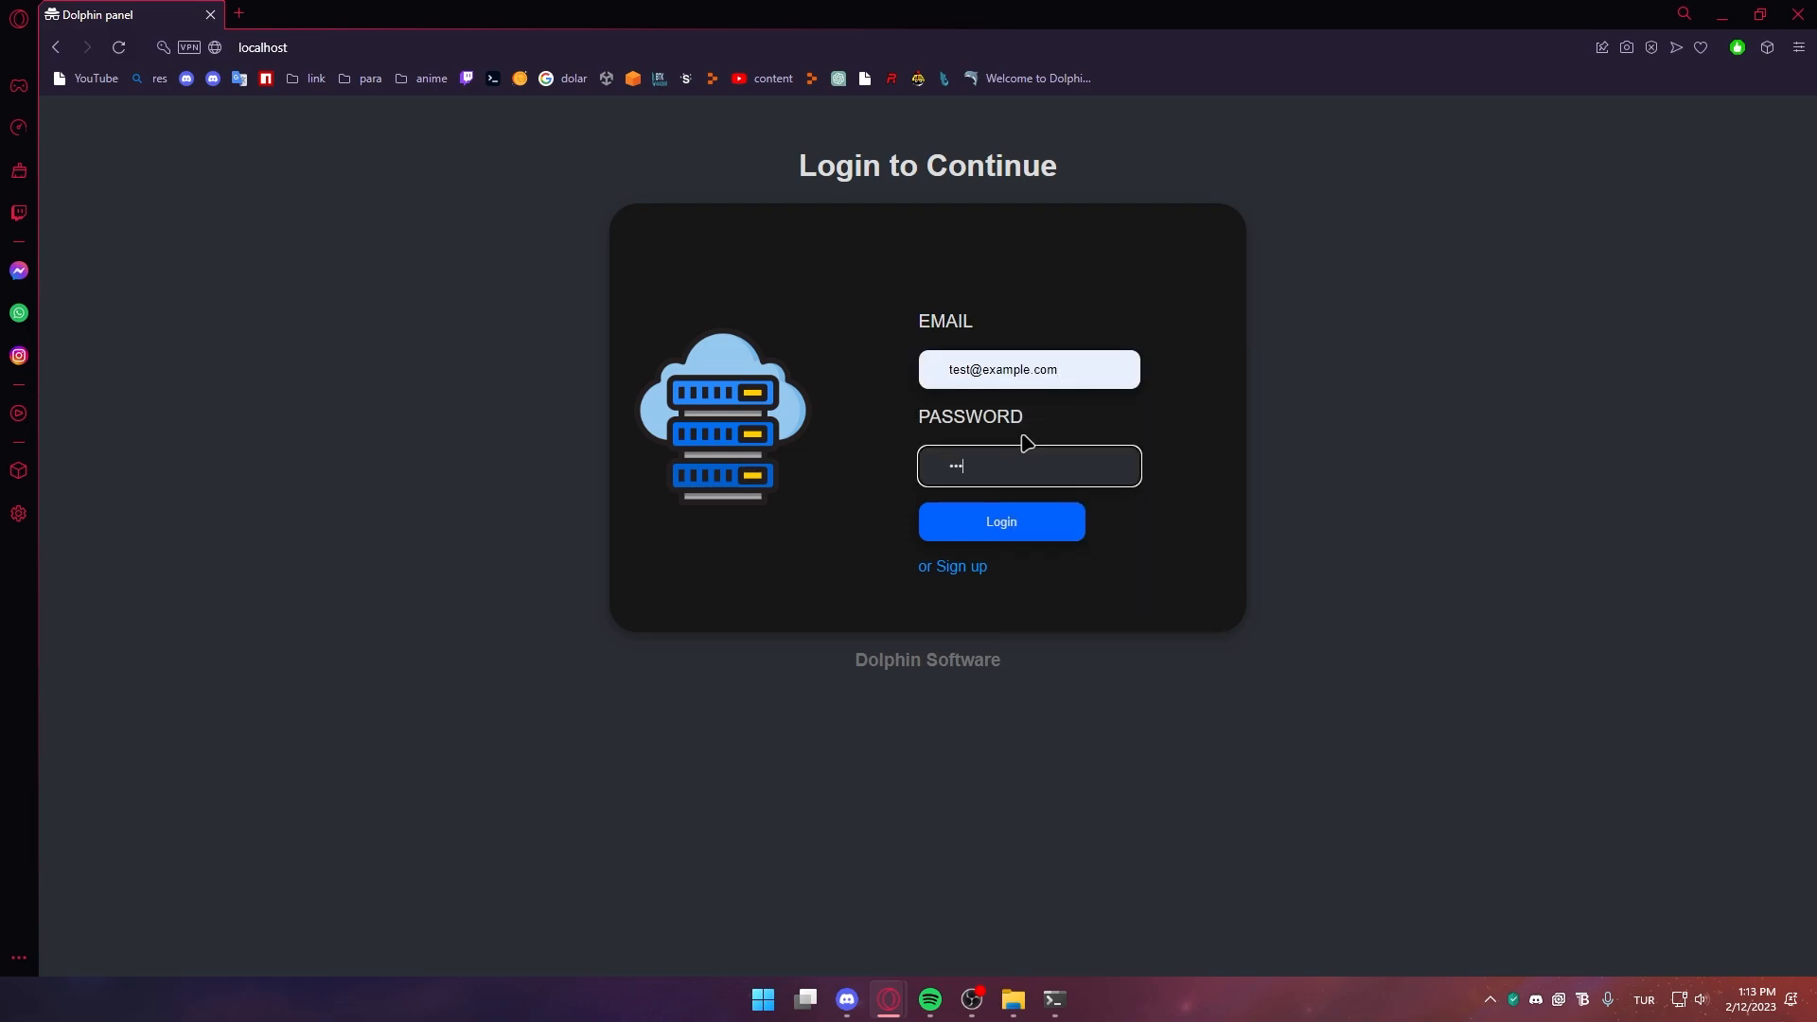
{"action": "type", "text": "•••"}
{"action": "left_click", "coordinate": [1022, 514]}
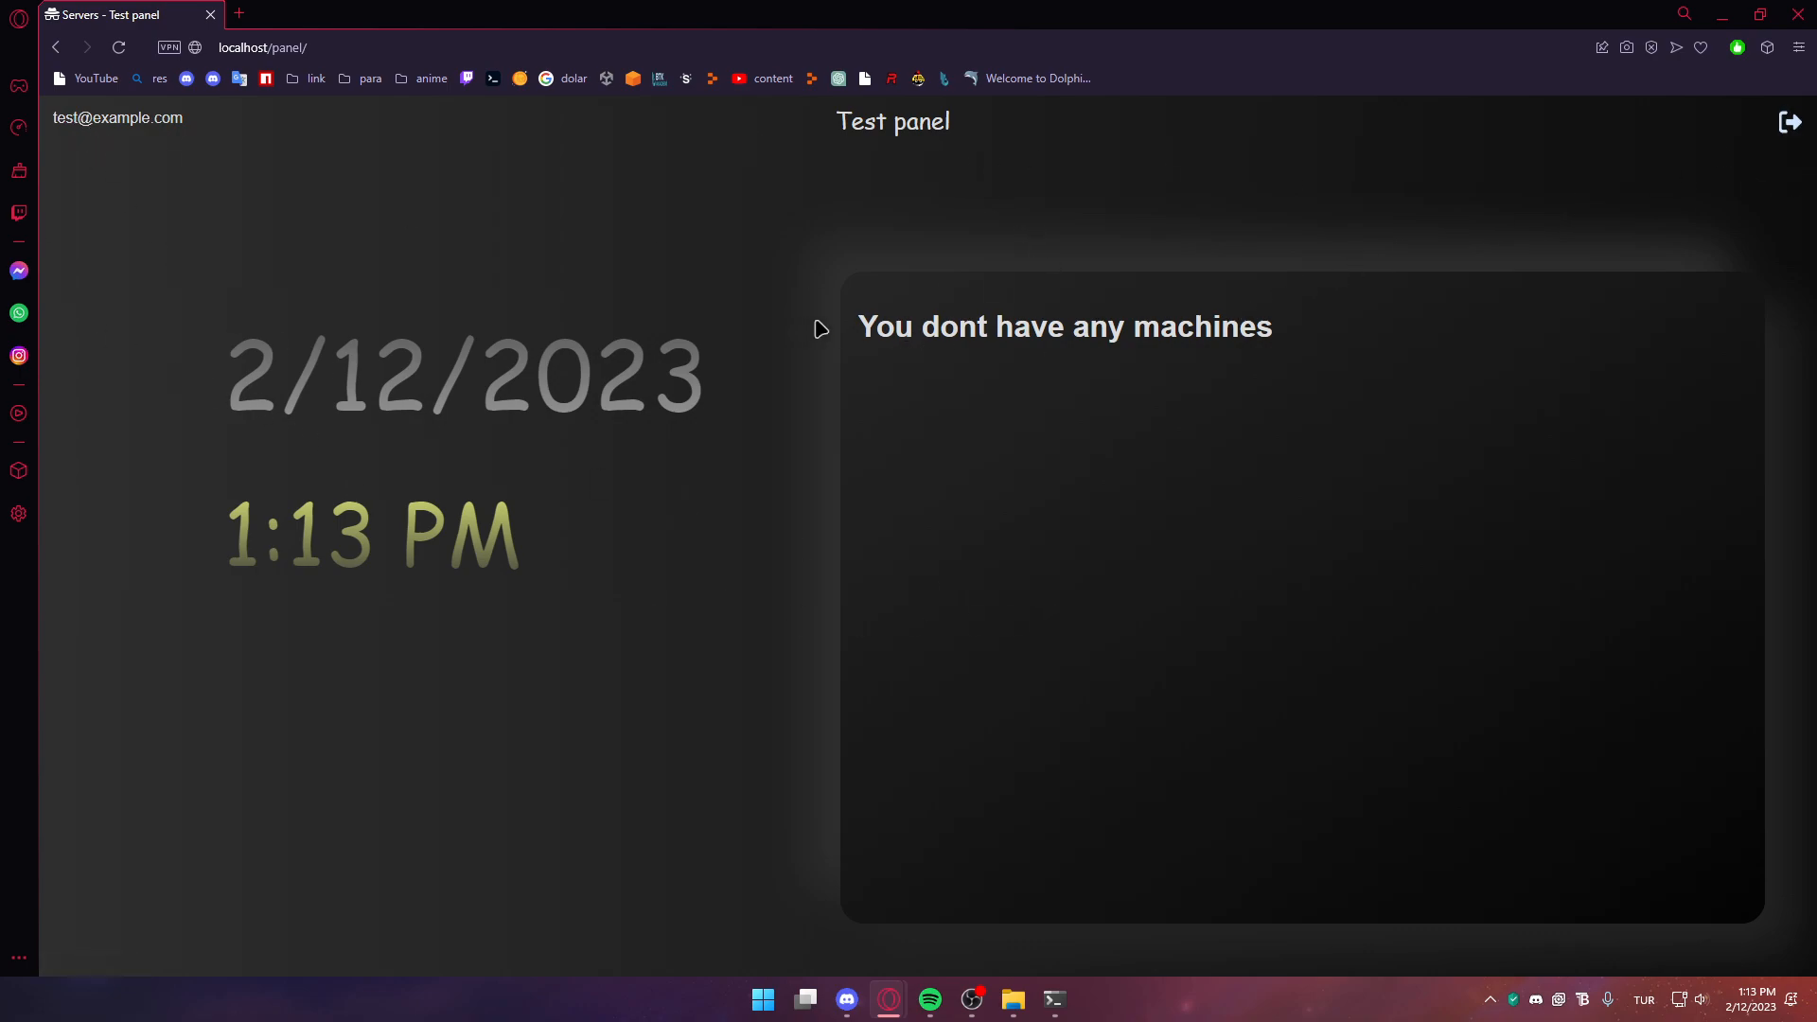
Confirm the new user has no machines, then open the admin Gills page
{"action": "left_click_drag", "start_coordinate": [868, 313], "coordinate": [1395, 482]}
{"action": "left_click", "coordinate": [1253, 483]}
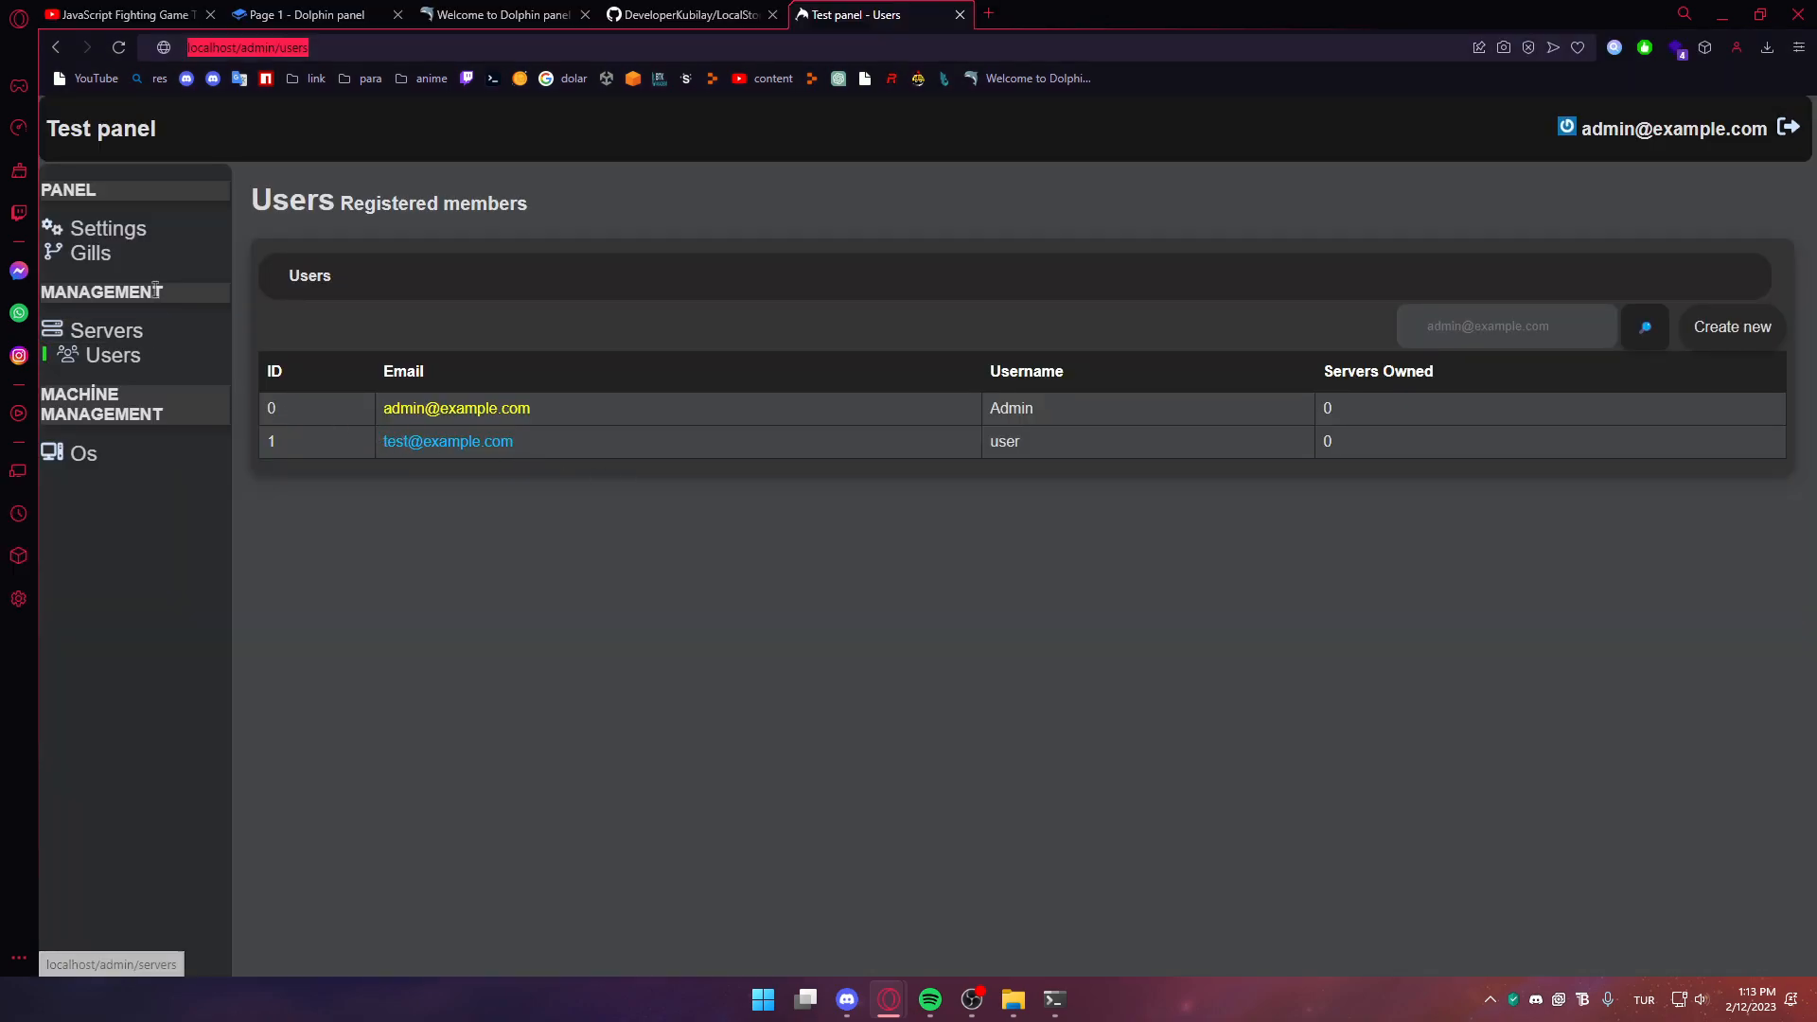
{"action": "left_click", "coordinate": [169, 257]}
{"action": "mouse_move", "coordinate": [1067, 1019]}
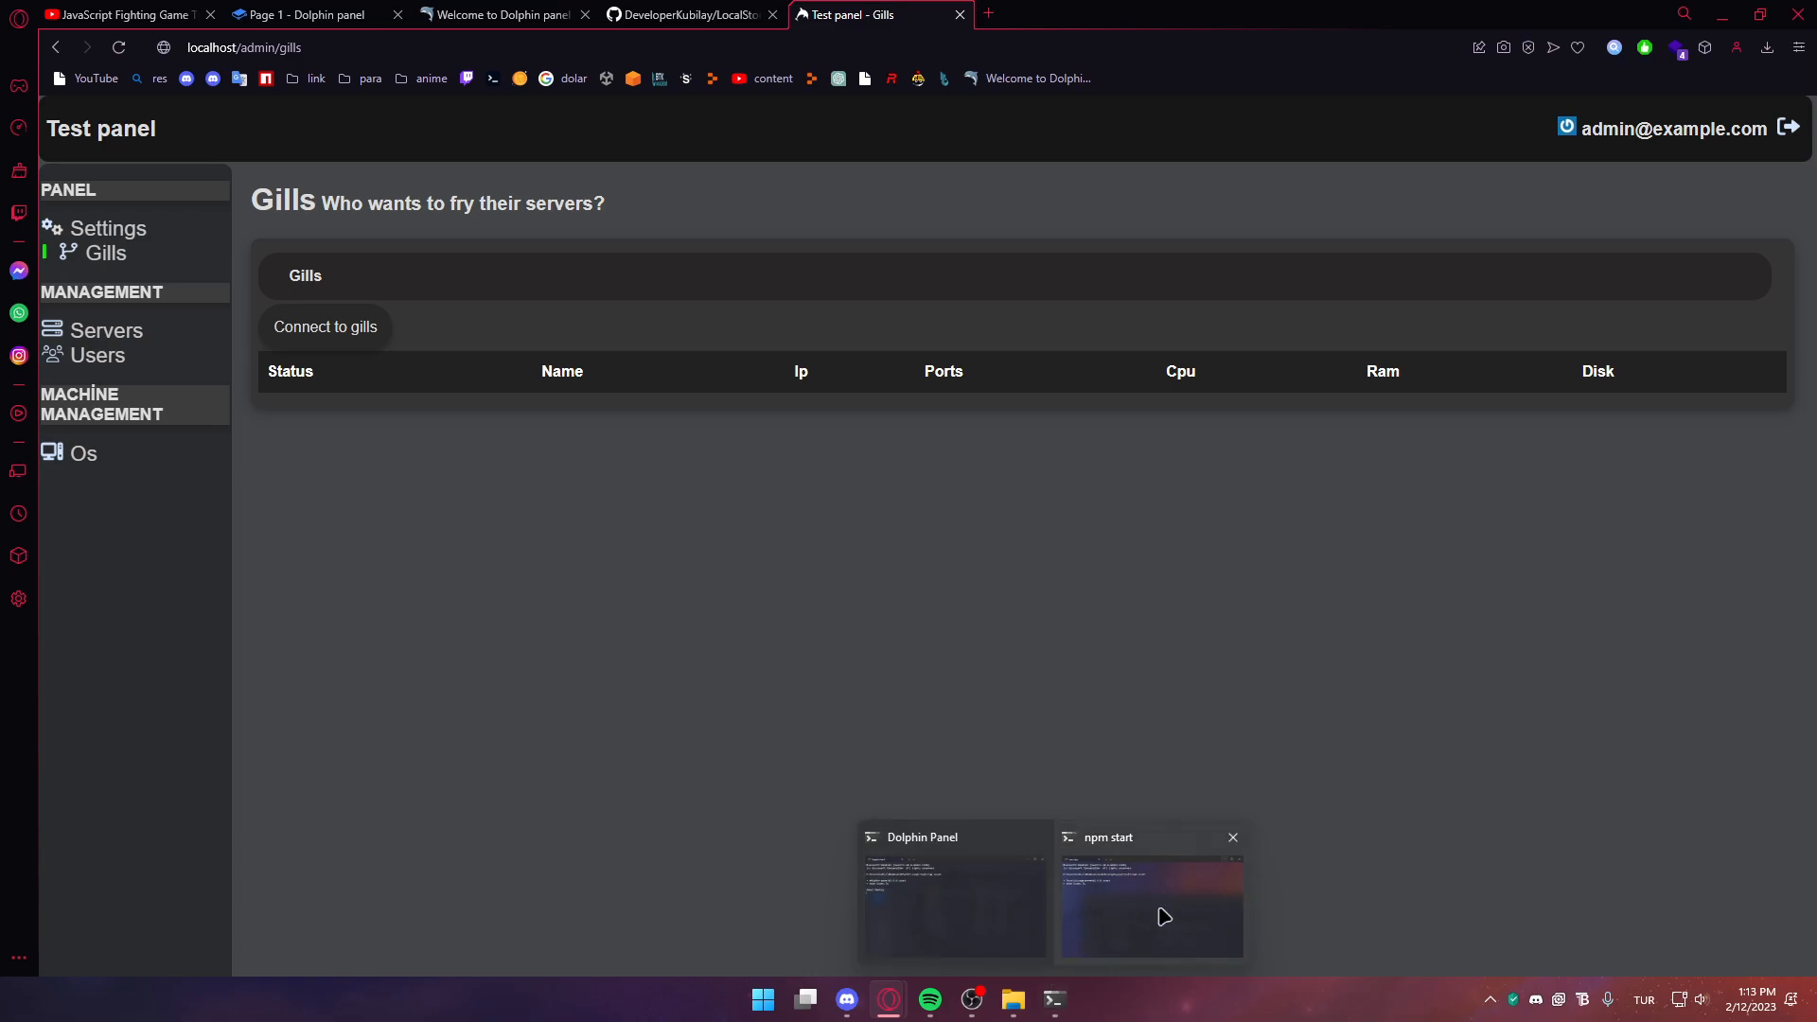
Open the desktop Doplin-Gills-main folder's Install subfolder and show its full path
{"action": "left_click", "coordinate": [948, 899]}
{"action": "mouse_move", "coordinate": [1096, 1005]}
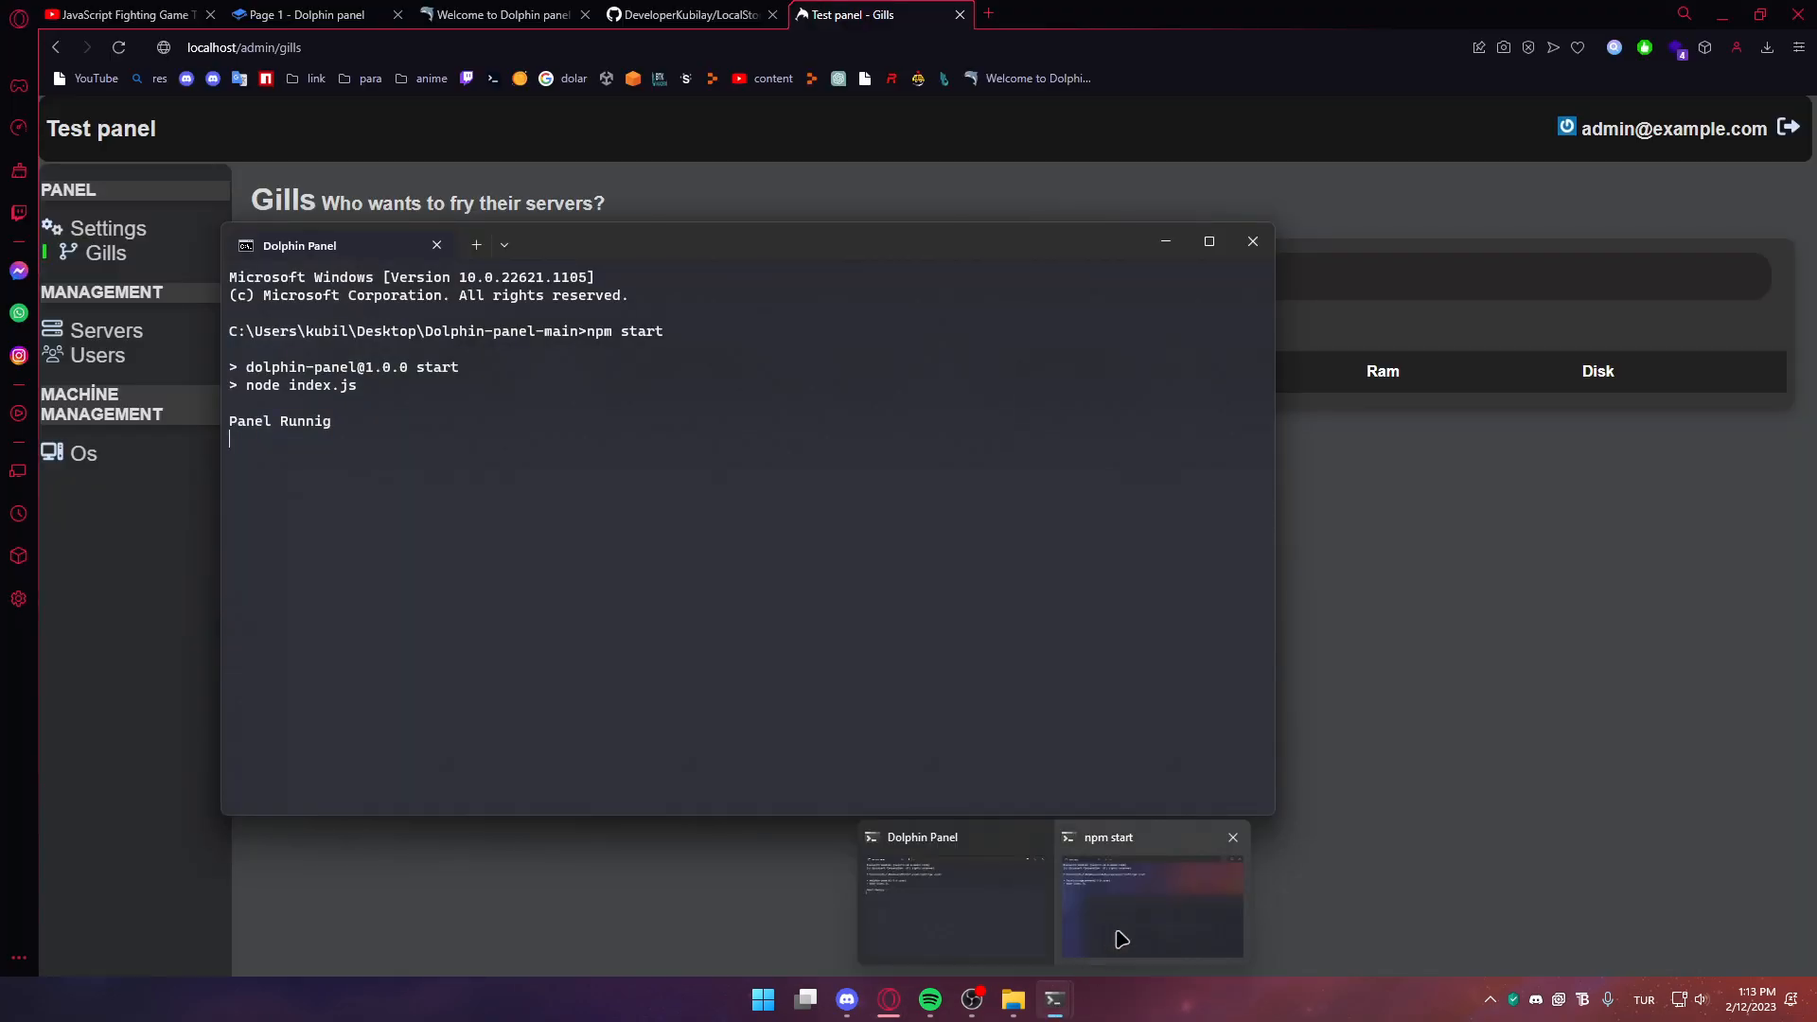
{"action": "left_click", "coordinate": [1131, 880]}
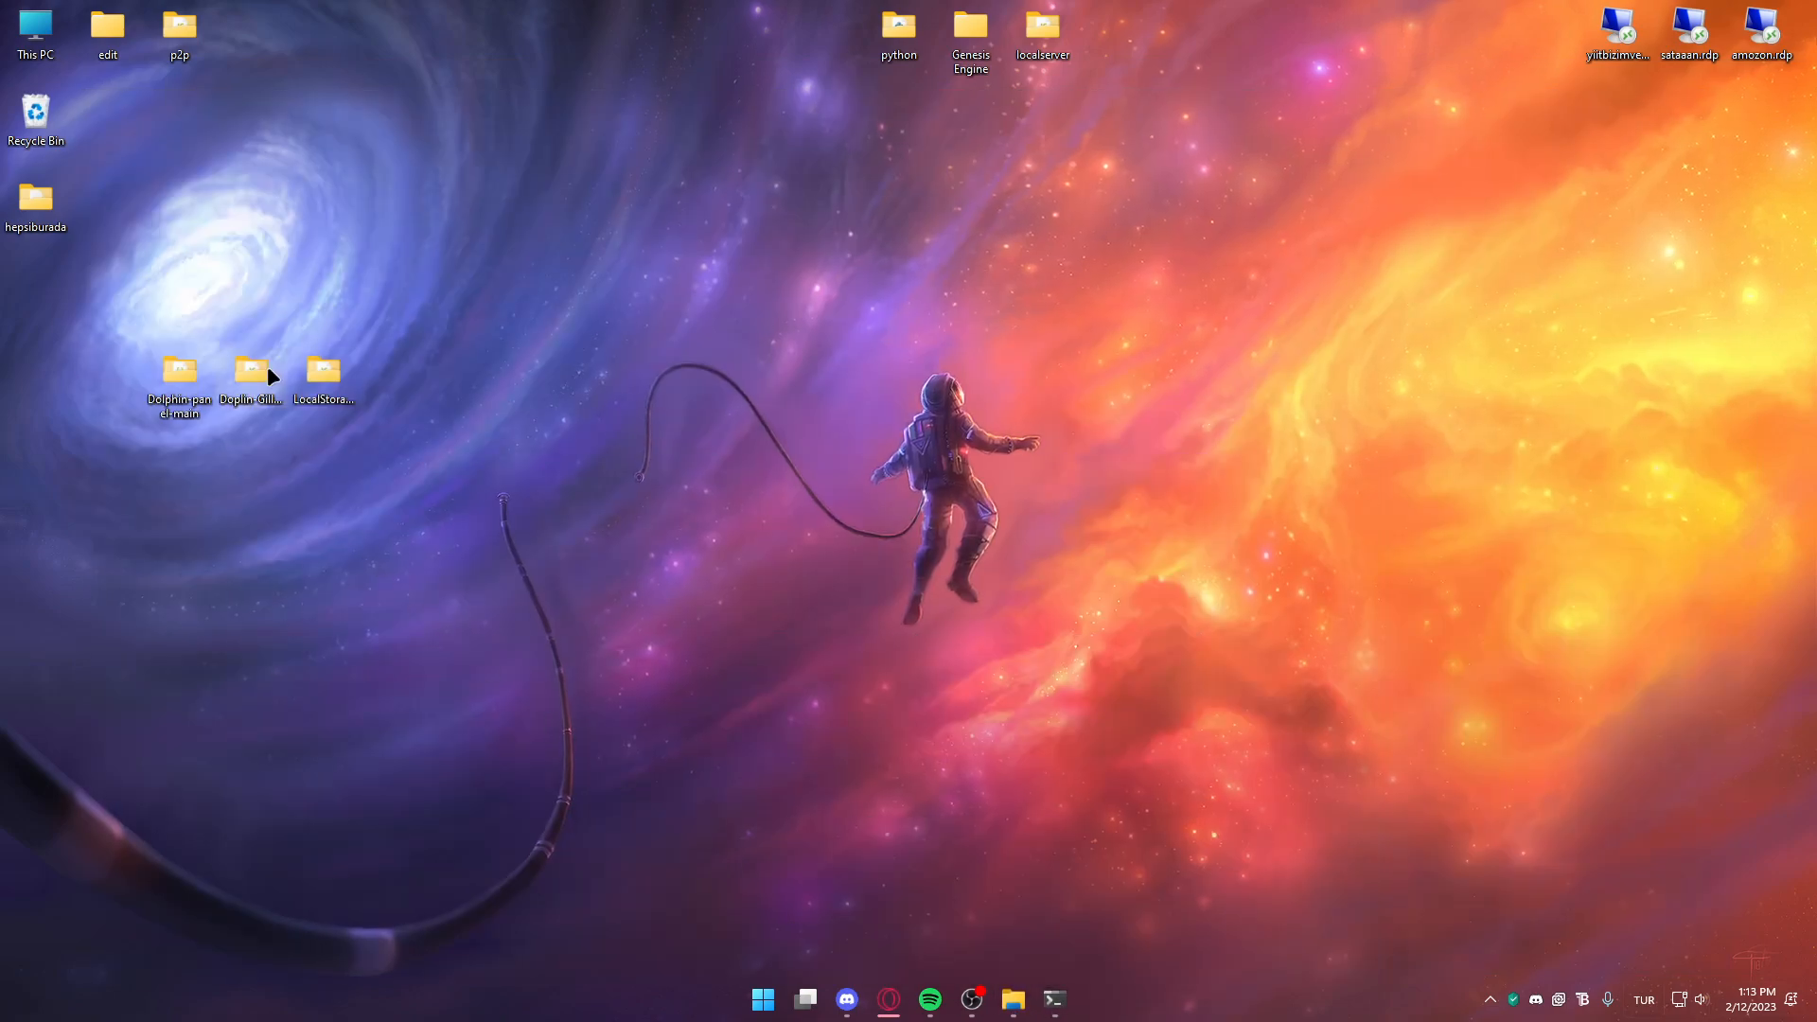
{"action": "double_click", "coordinate": [267, 365]}
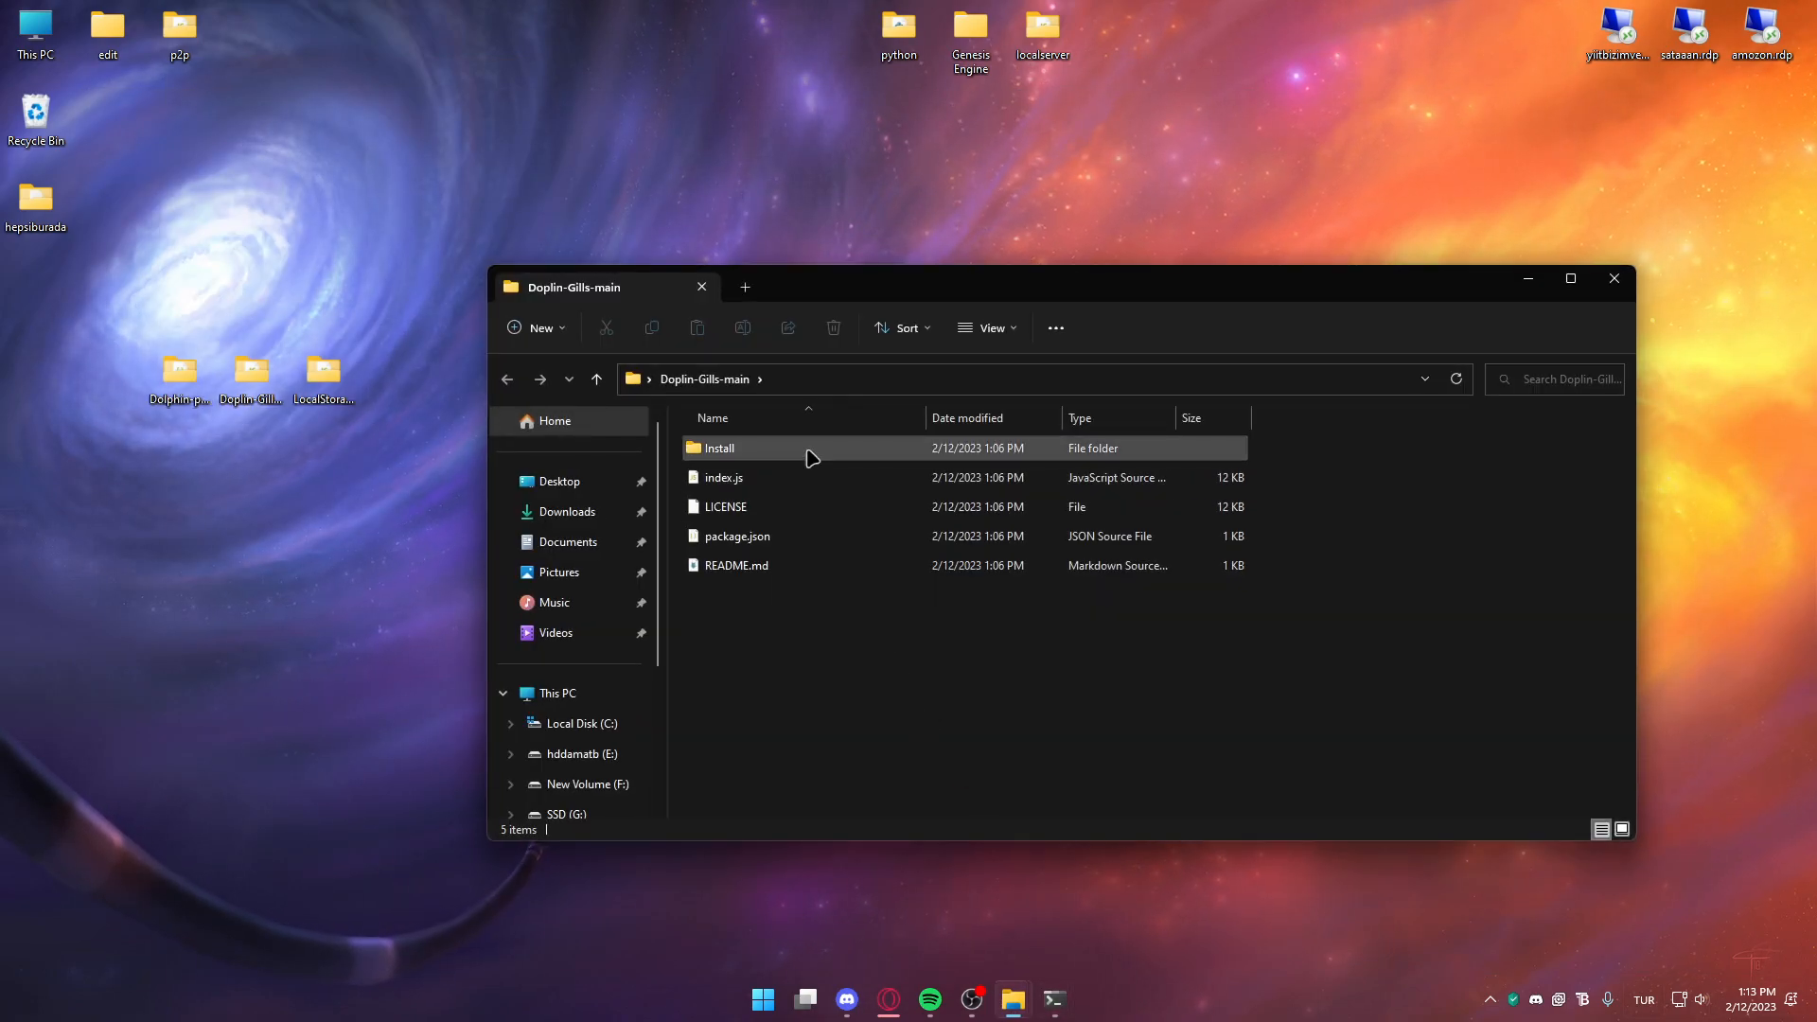
{"action": "double_click", "coordinate": [809, 451]}
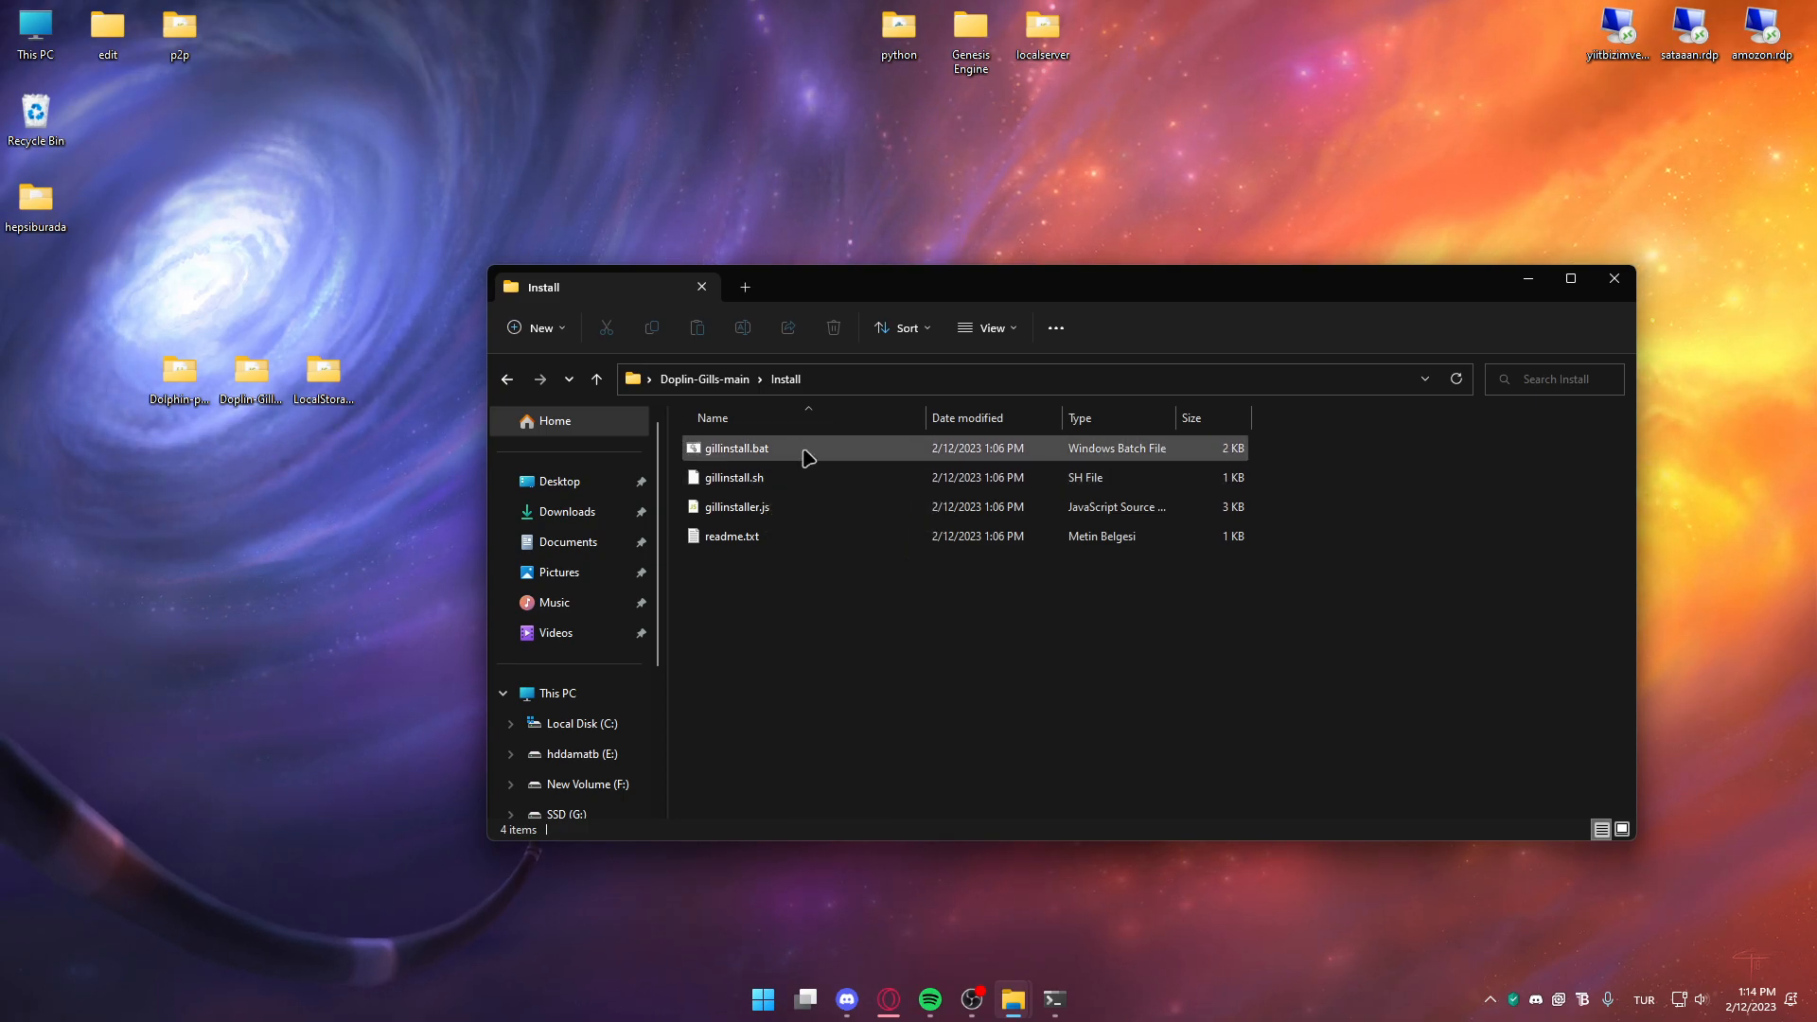
{"action": "left_click", "coordinate": [880, 380]}
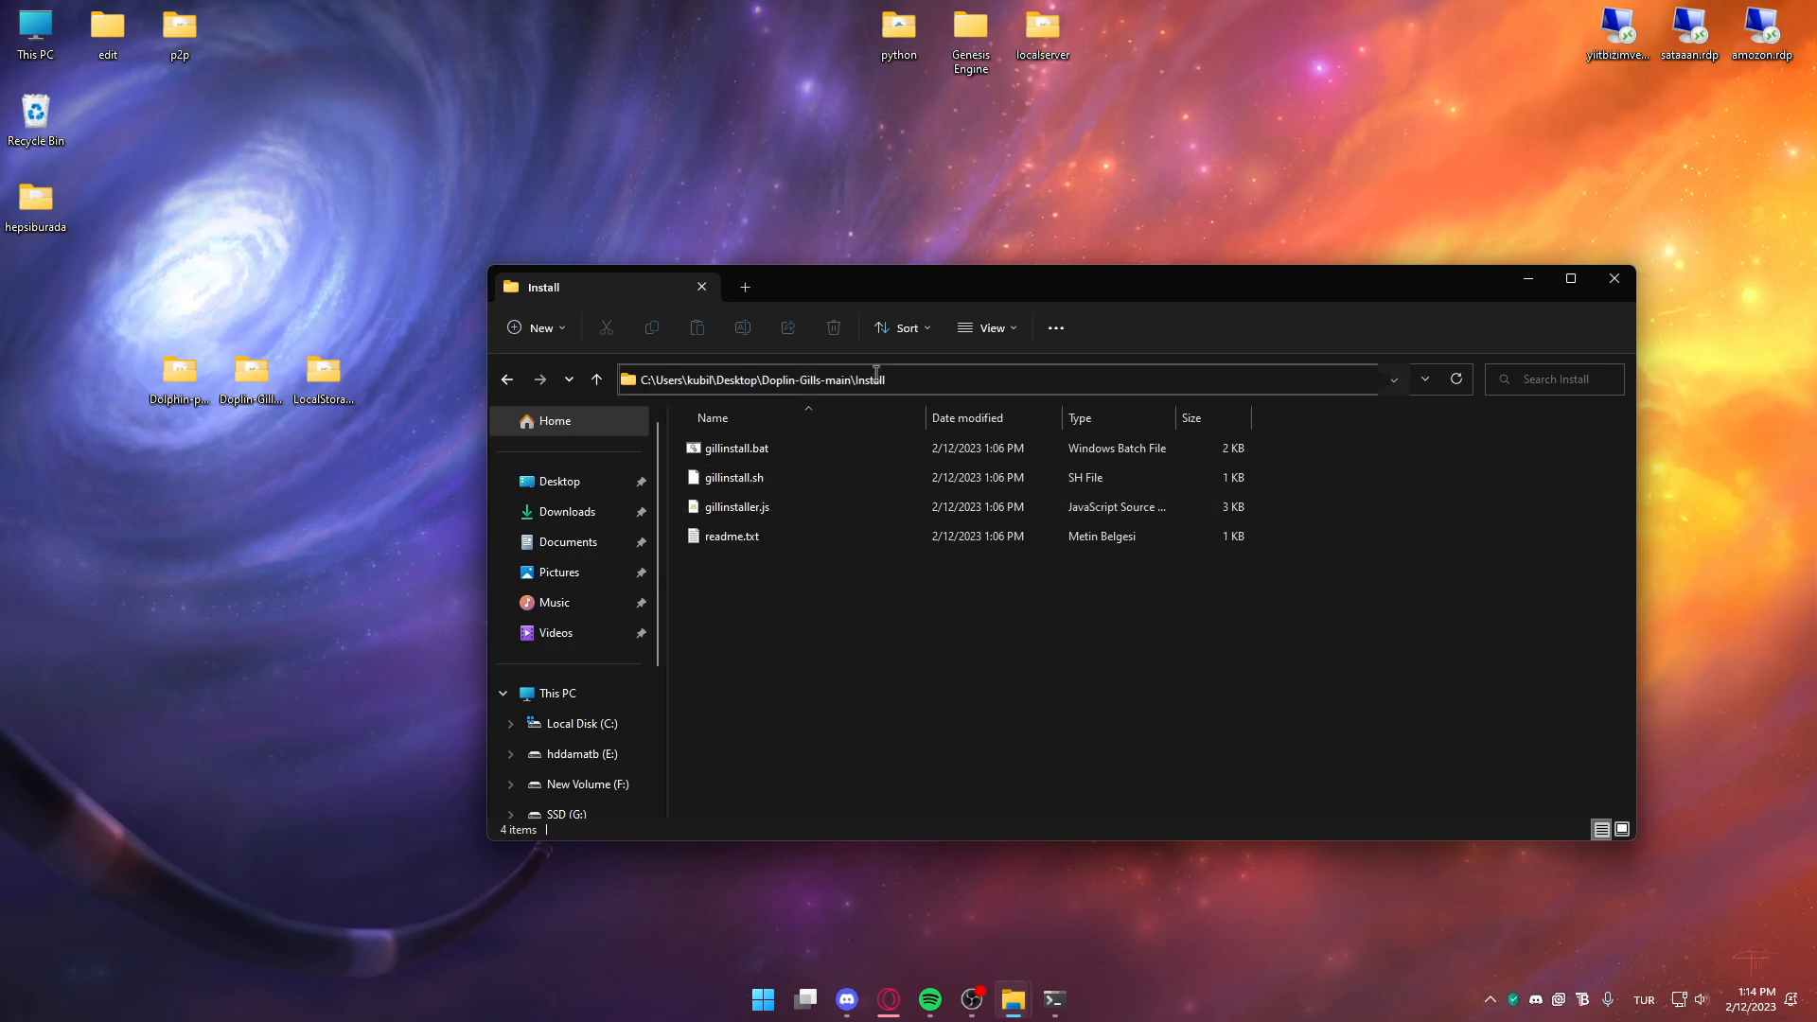
Run gillinstall.bat past the security warning and centre the installer window
{"action": "left_click", "coordinate": [786, 452]}
{"action": "double_click", "coordinate": [790, 461]}
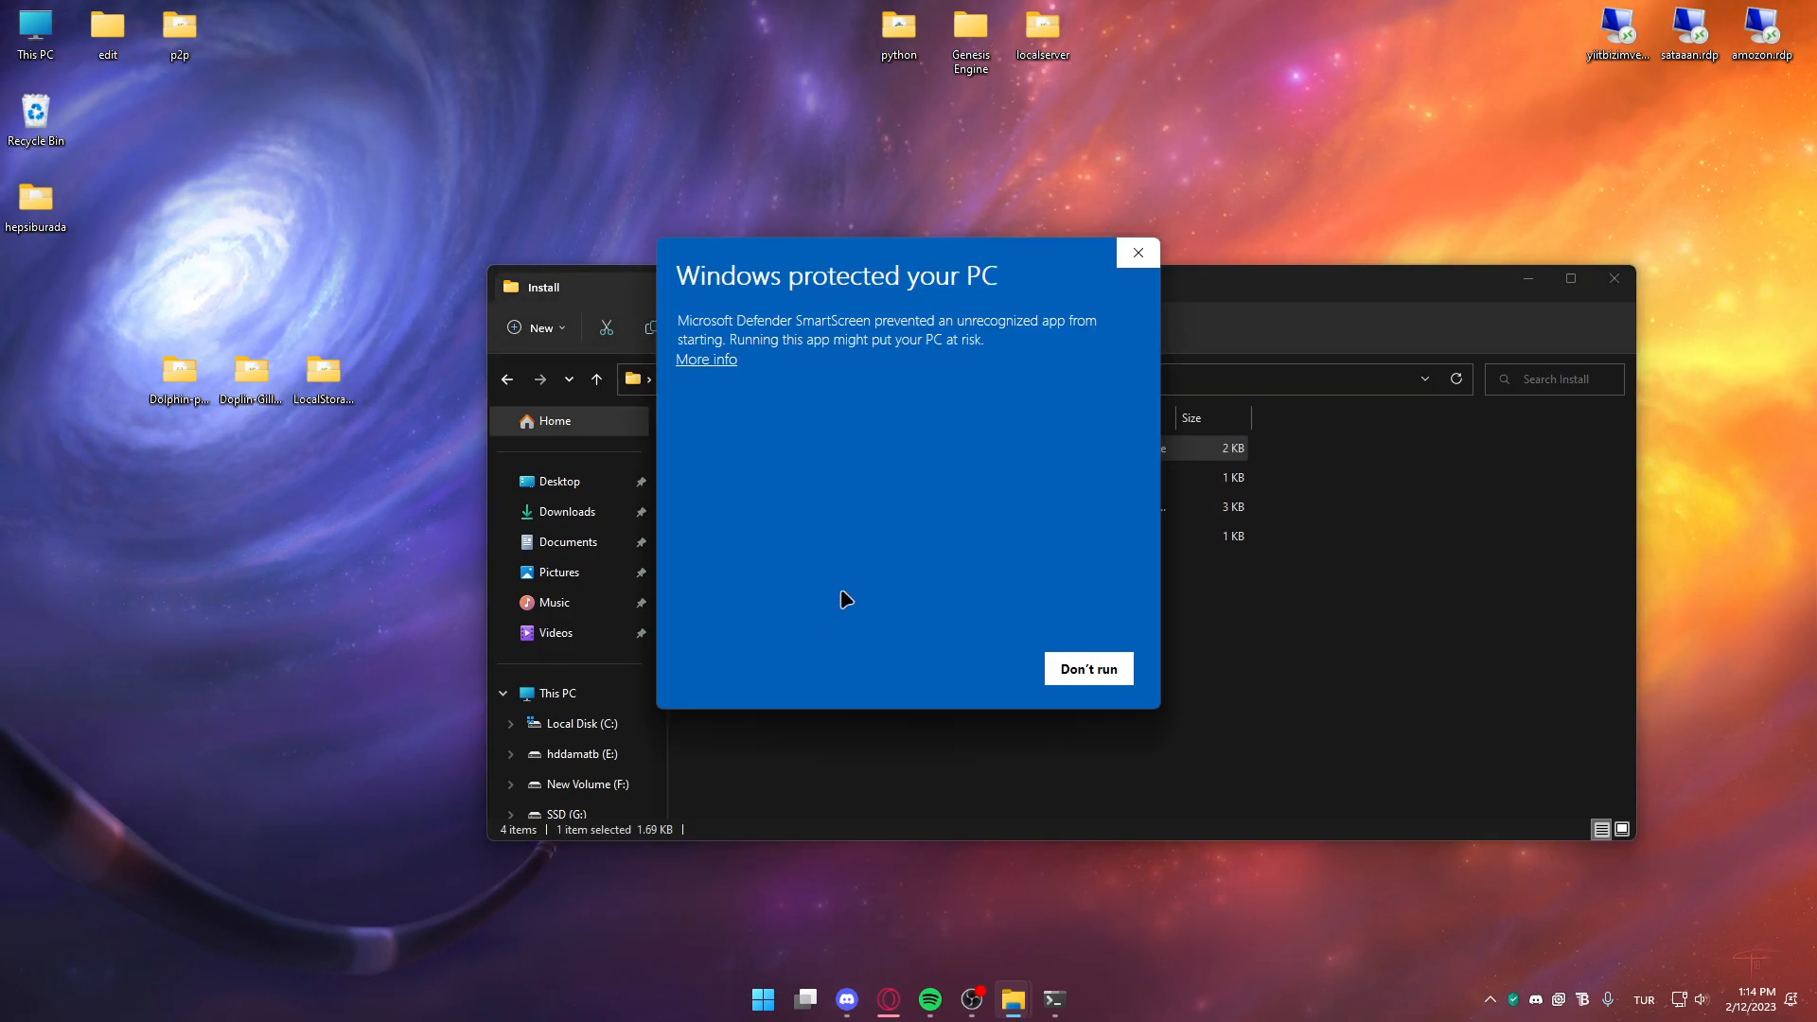
{"action": "left_click", "coordinate": [725, 361]}
{"action": "left_click", "coordinate": [948, 669]}
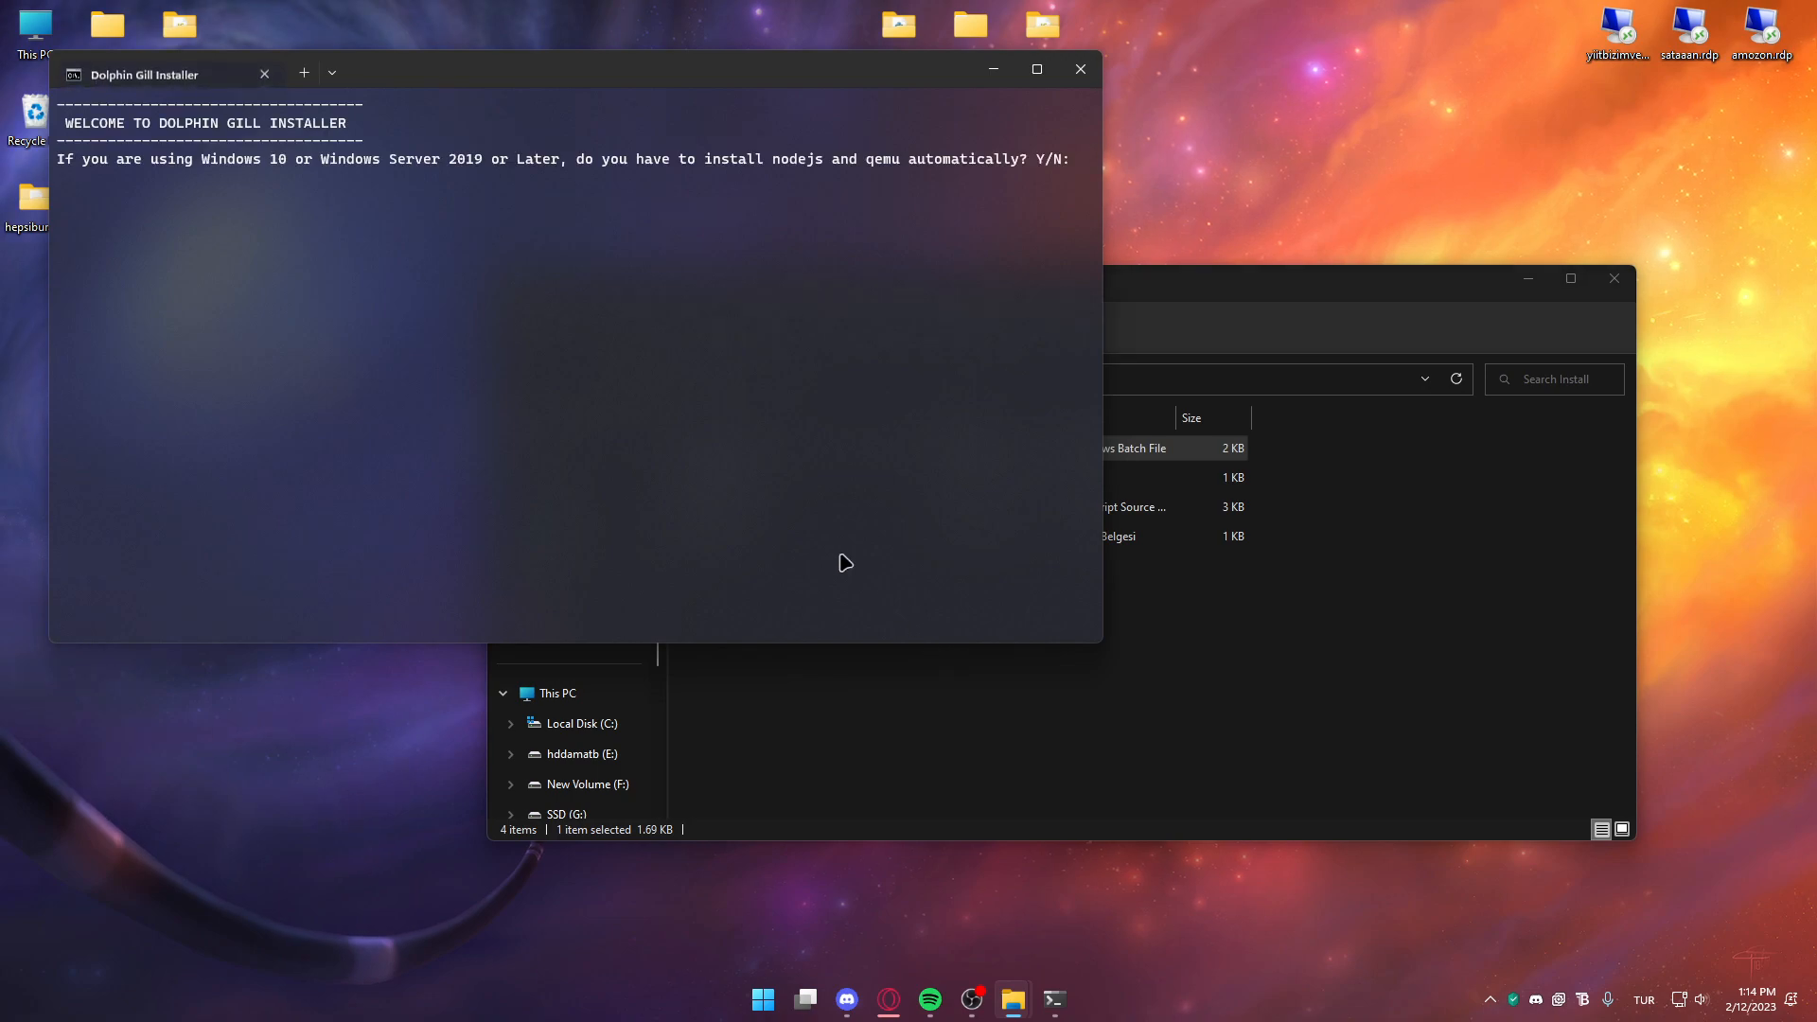
{"action": "left_click_drag", "start_coordinate": [755, 87], "coordinate": [984, 251]}
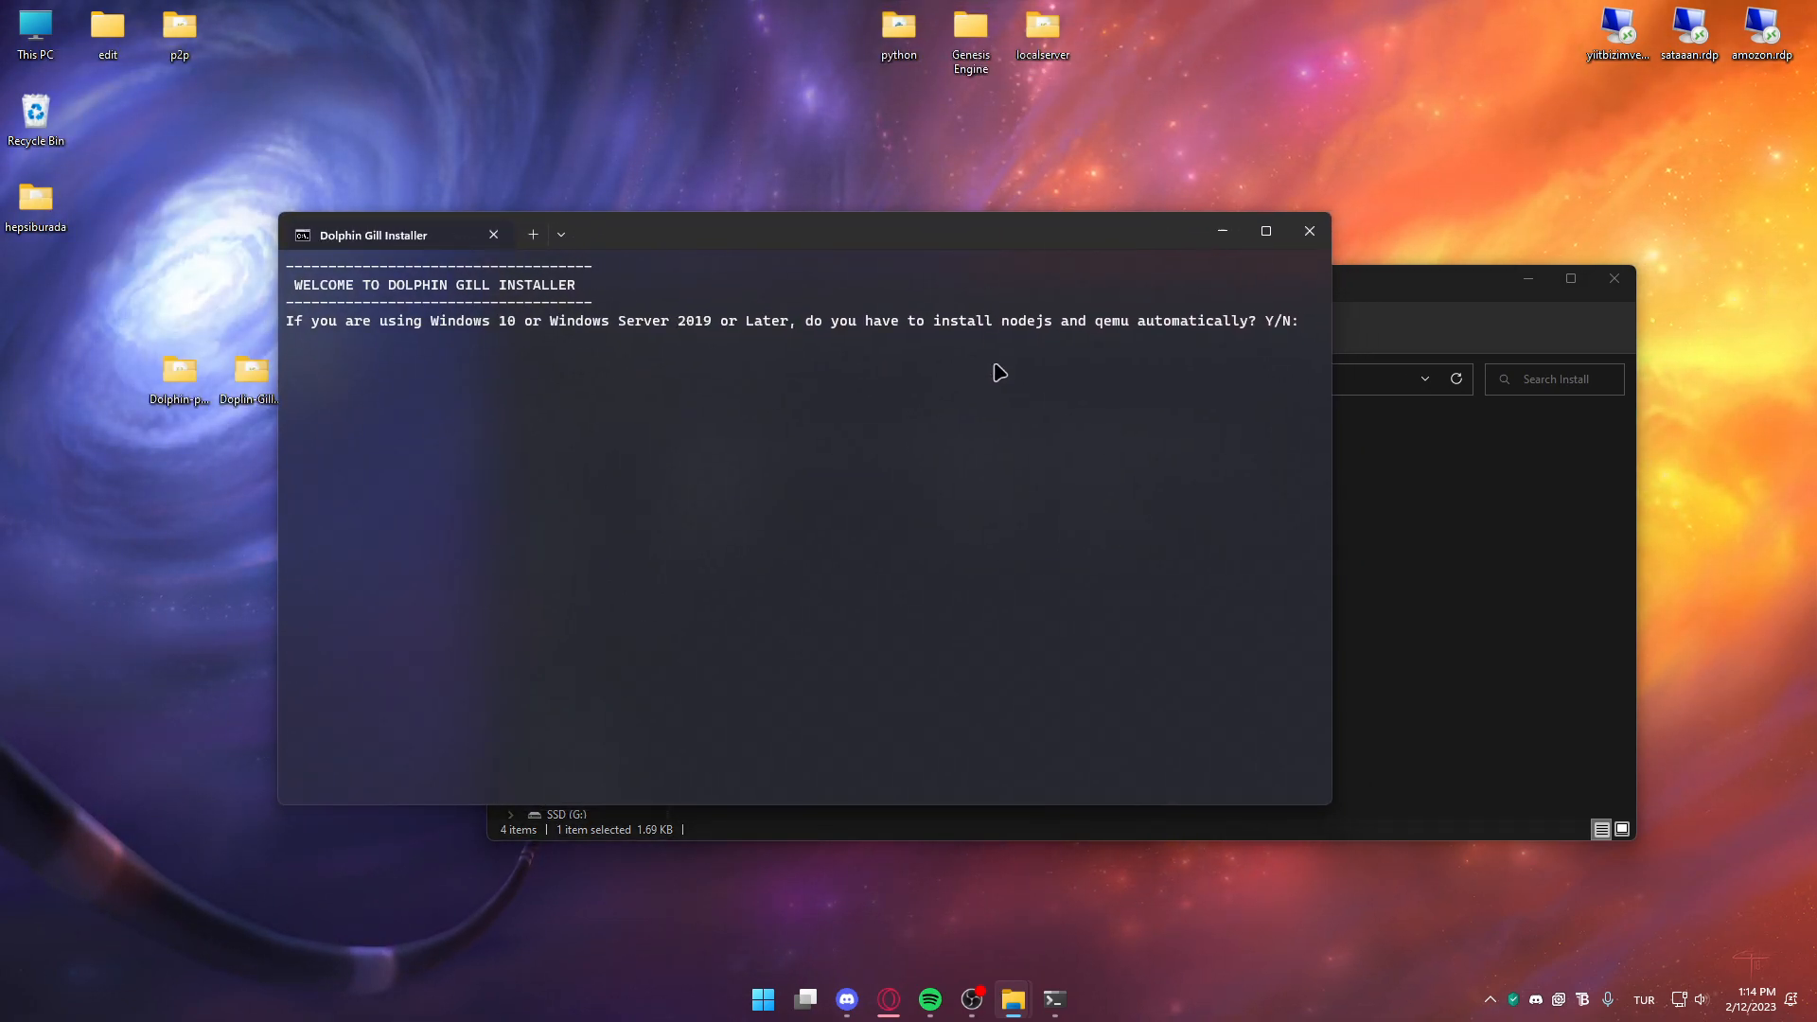
Accept the install and download questions and leave the server URL empty
{"action": "key", "text": "Return"}
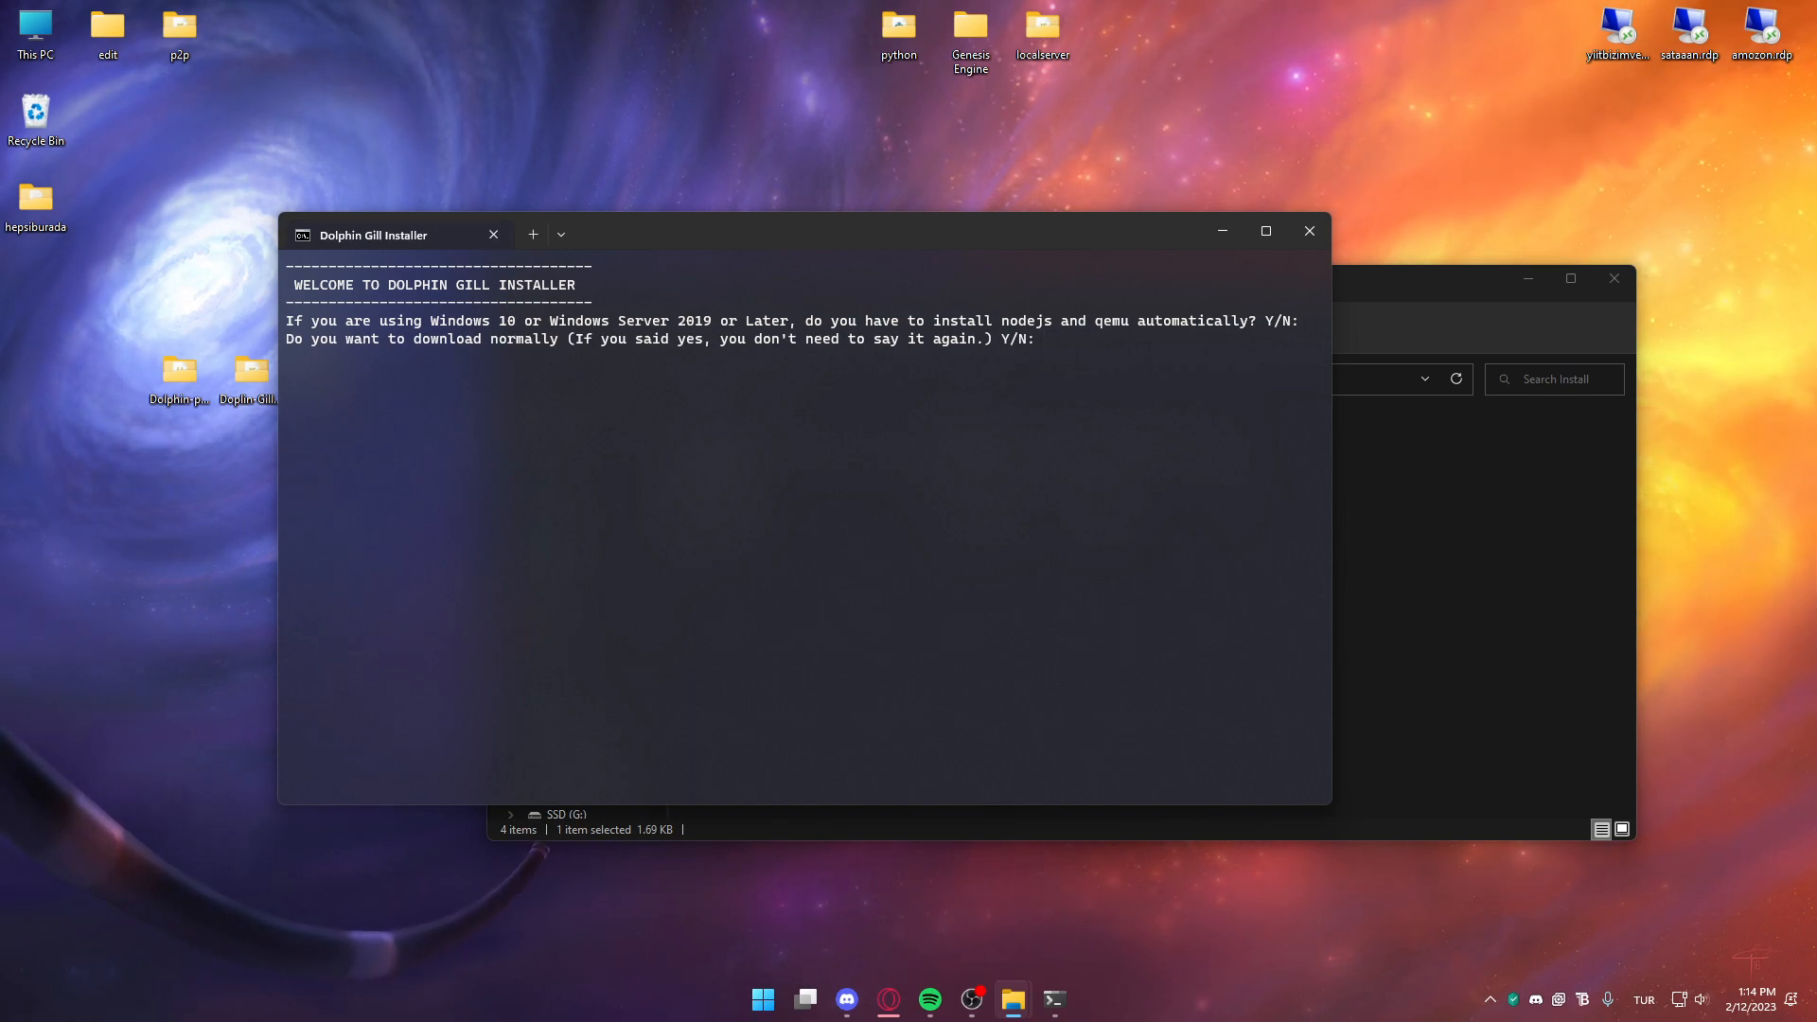
{"action": "key", "text": "Return"}
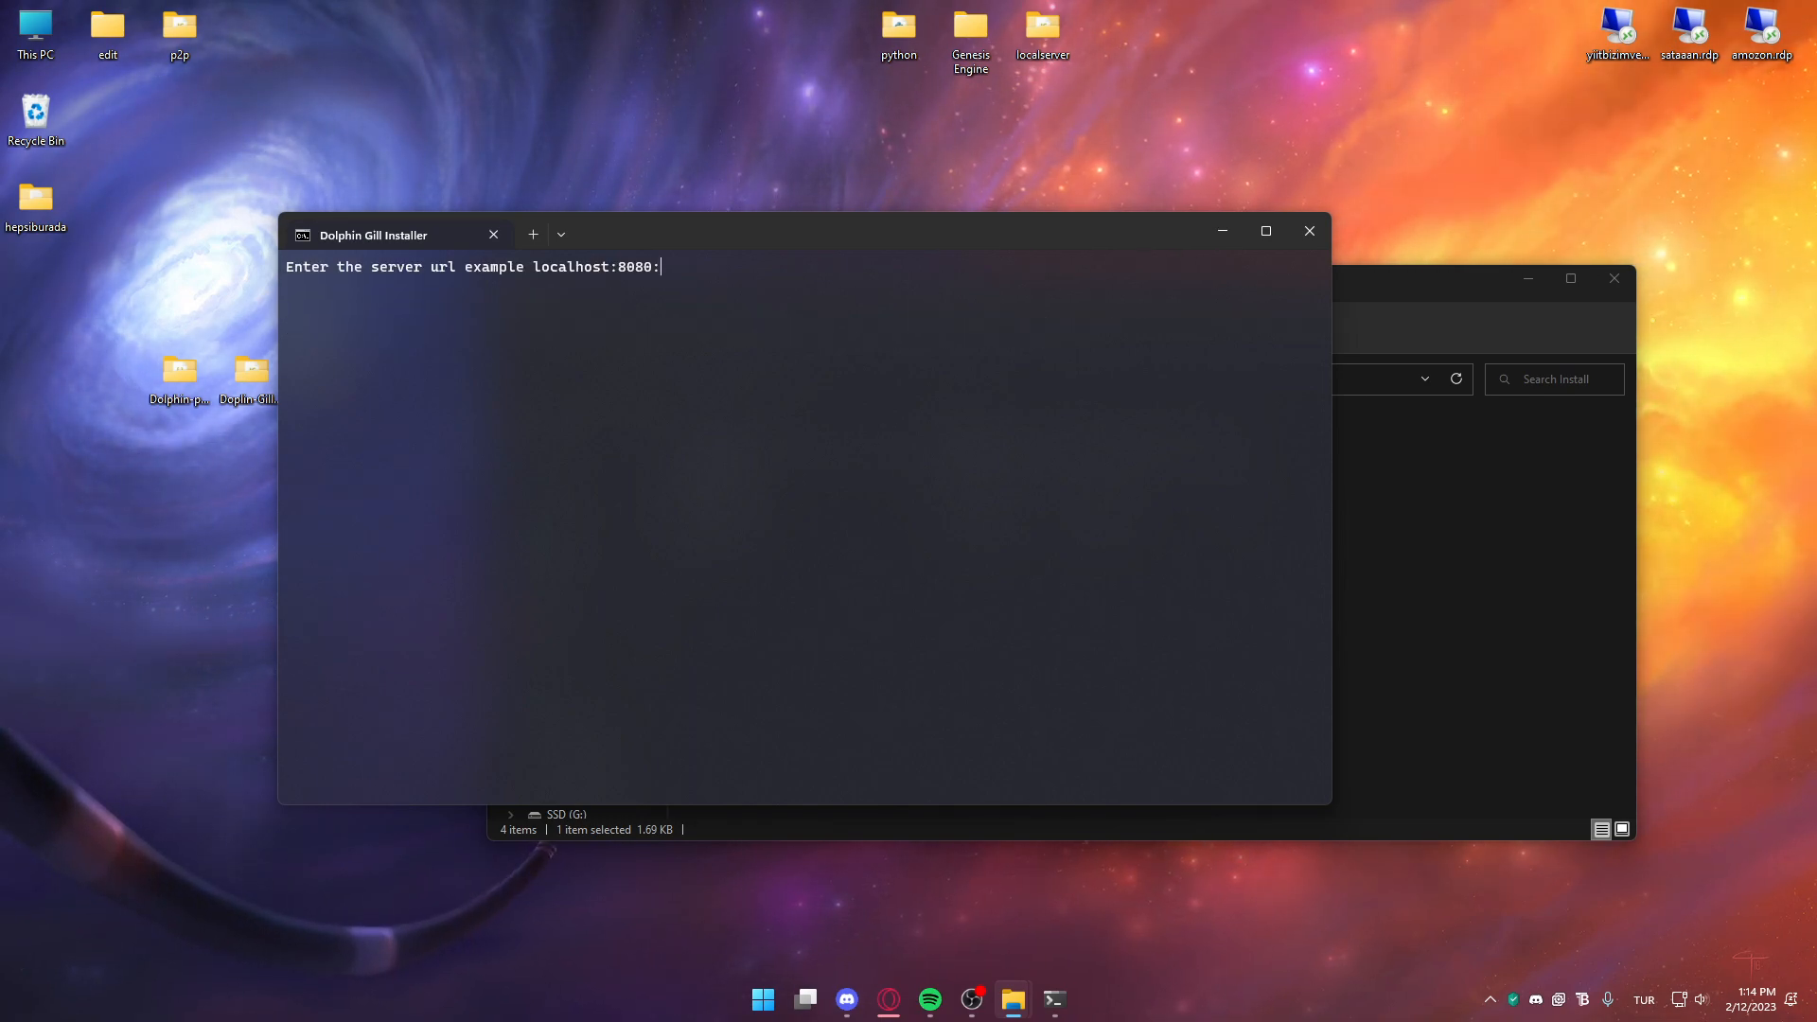
{"action": "key", "text": "Return"}
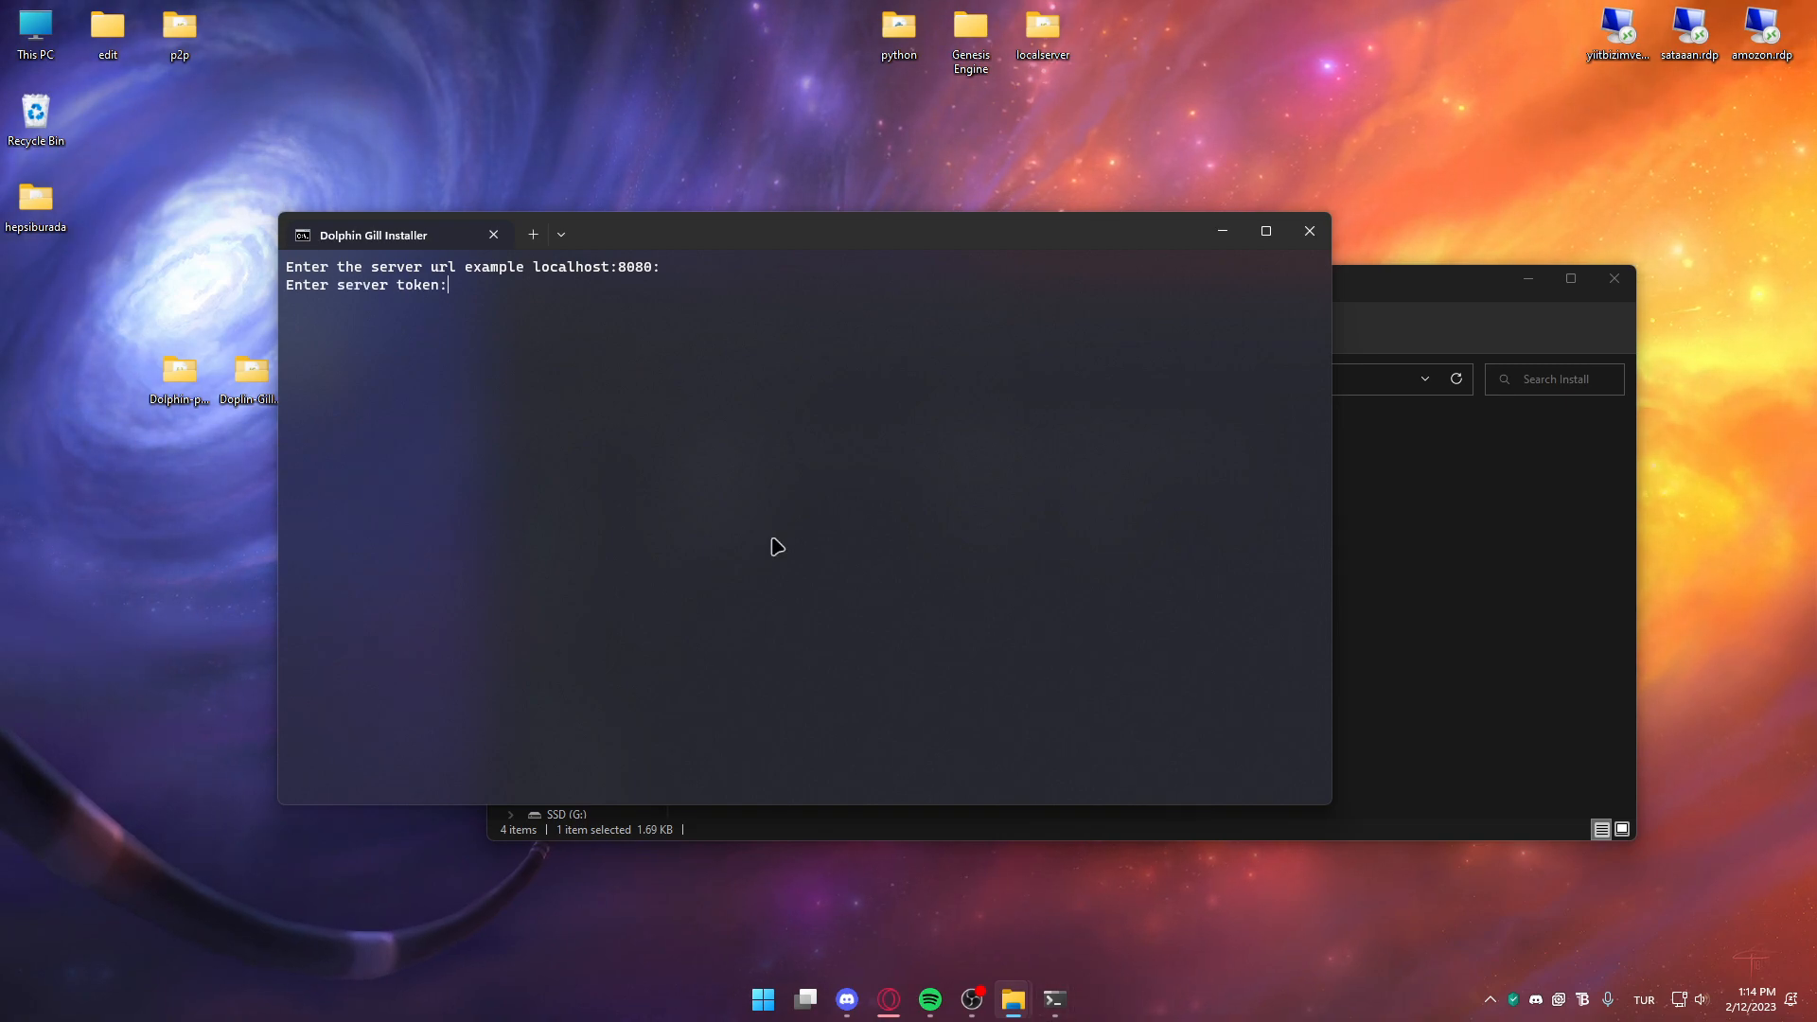
{"action": "mouse_move", "coordinate": [889, 999]}
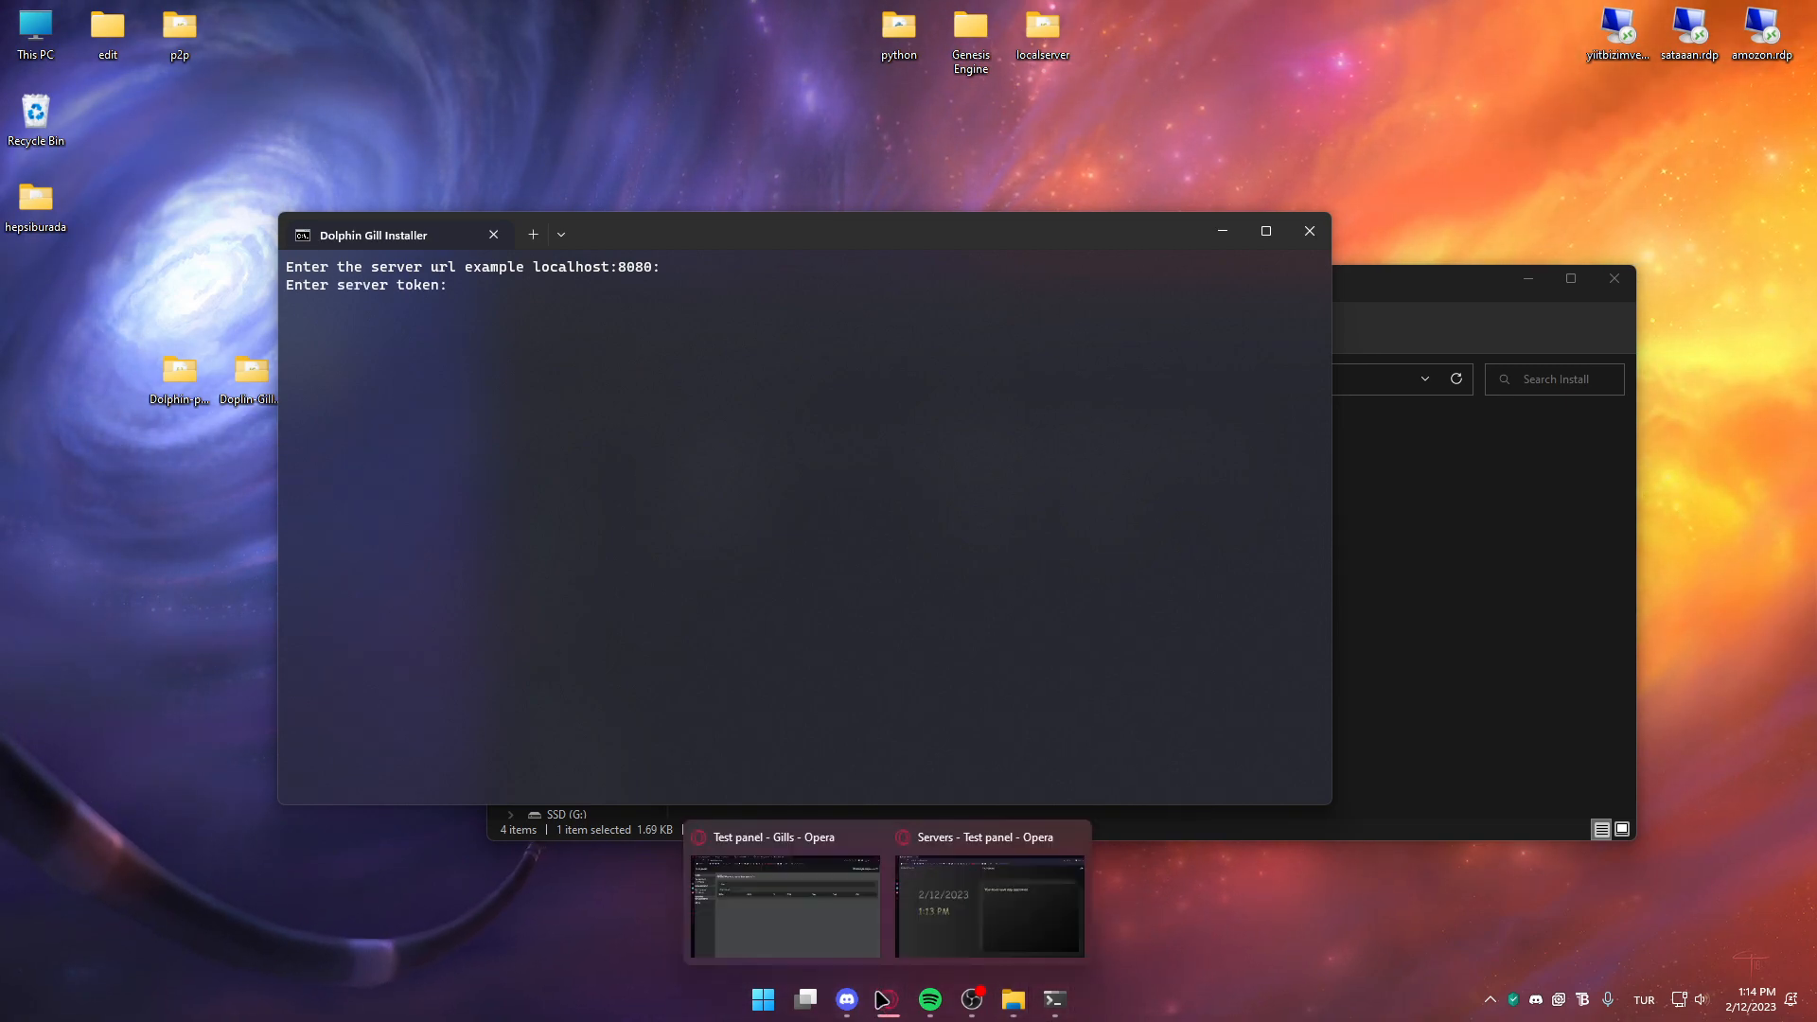
{"action": "left_click", "coordinate": [854, 918]}
Copy the gill connection token and paste it at the installer's server-token prompt
{"action": "left_click", "coordinate": [325, 329]}
{"action": "left_click_drag", "start_coordinate": [520, 367], "coordinate": [259, 367]}
{"action": "key", "text": "ctrl+c"}
{"action": "key", "text": "super+e"}
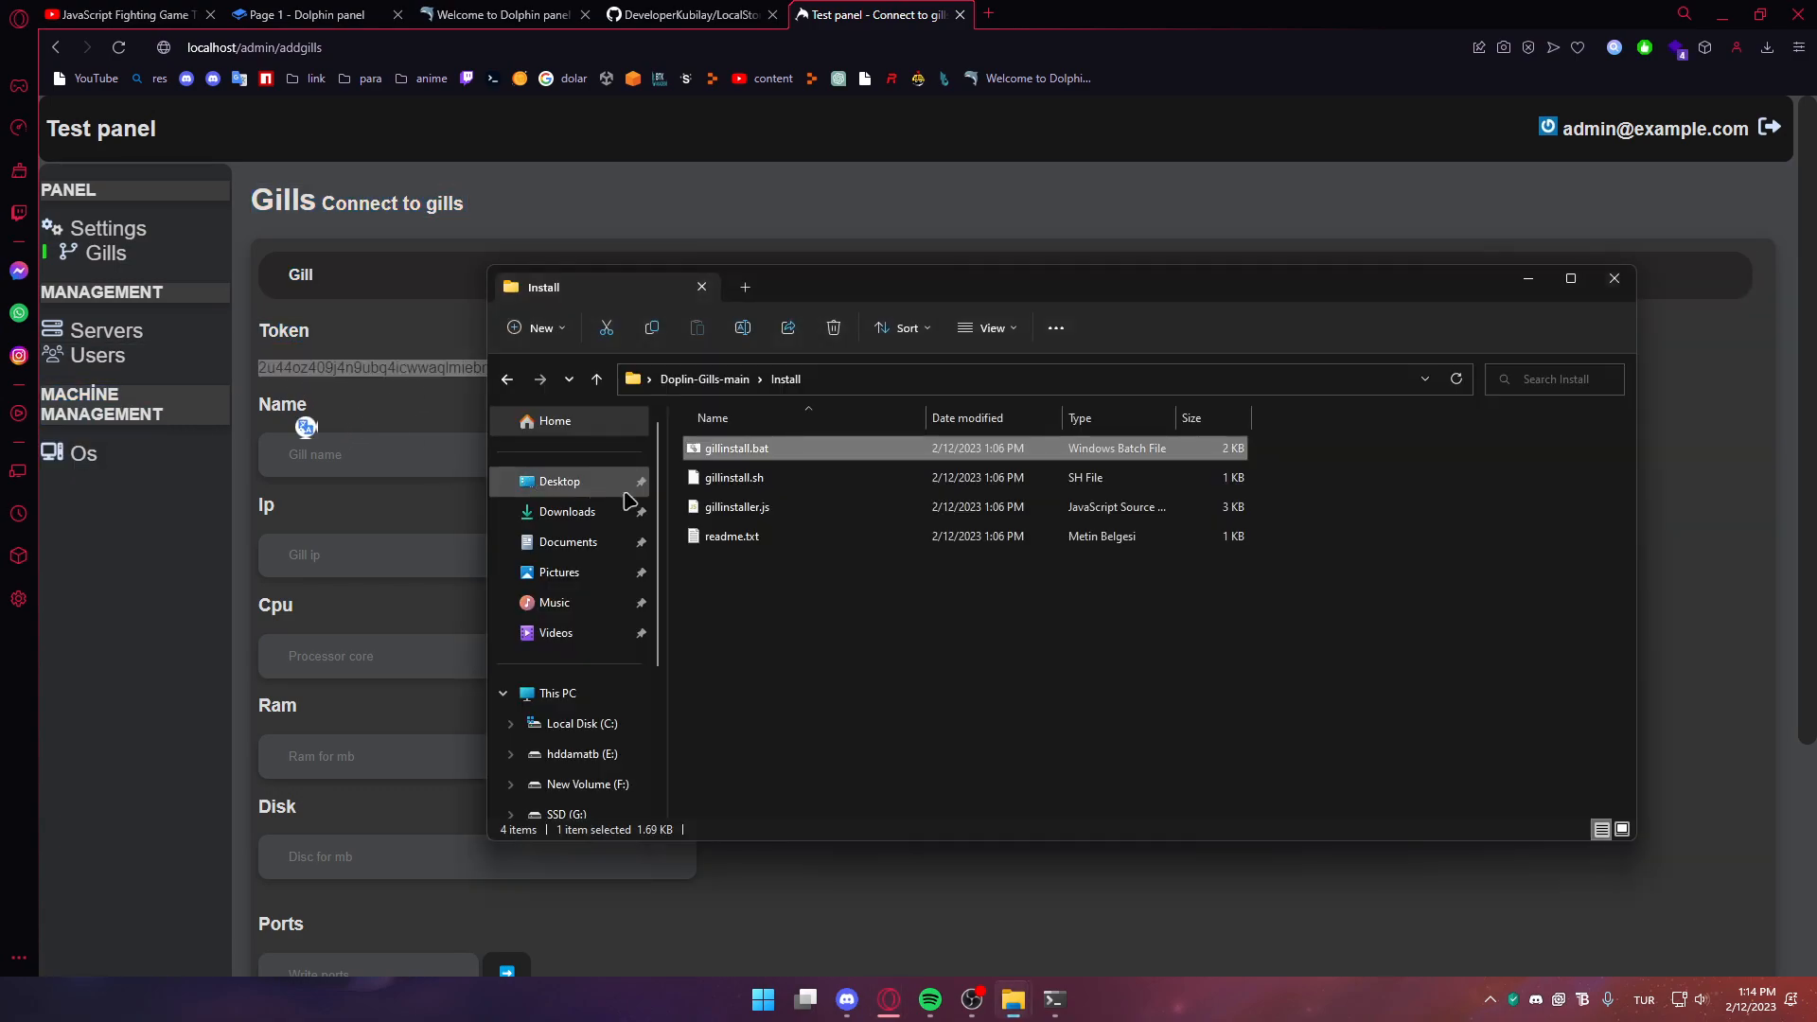
{"action": "key", "text": "alt+Tab"}
{"action": "left_click", "coordinate": [1055, 1005]}
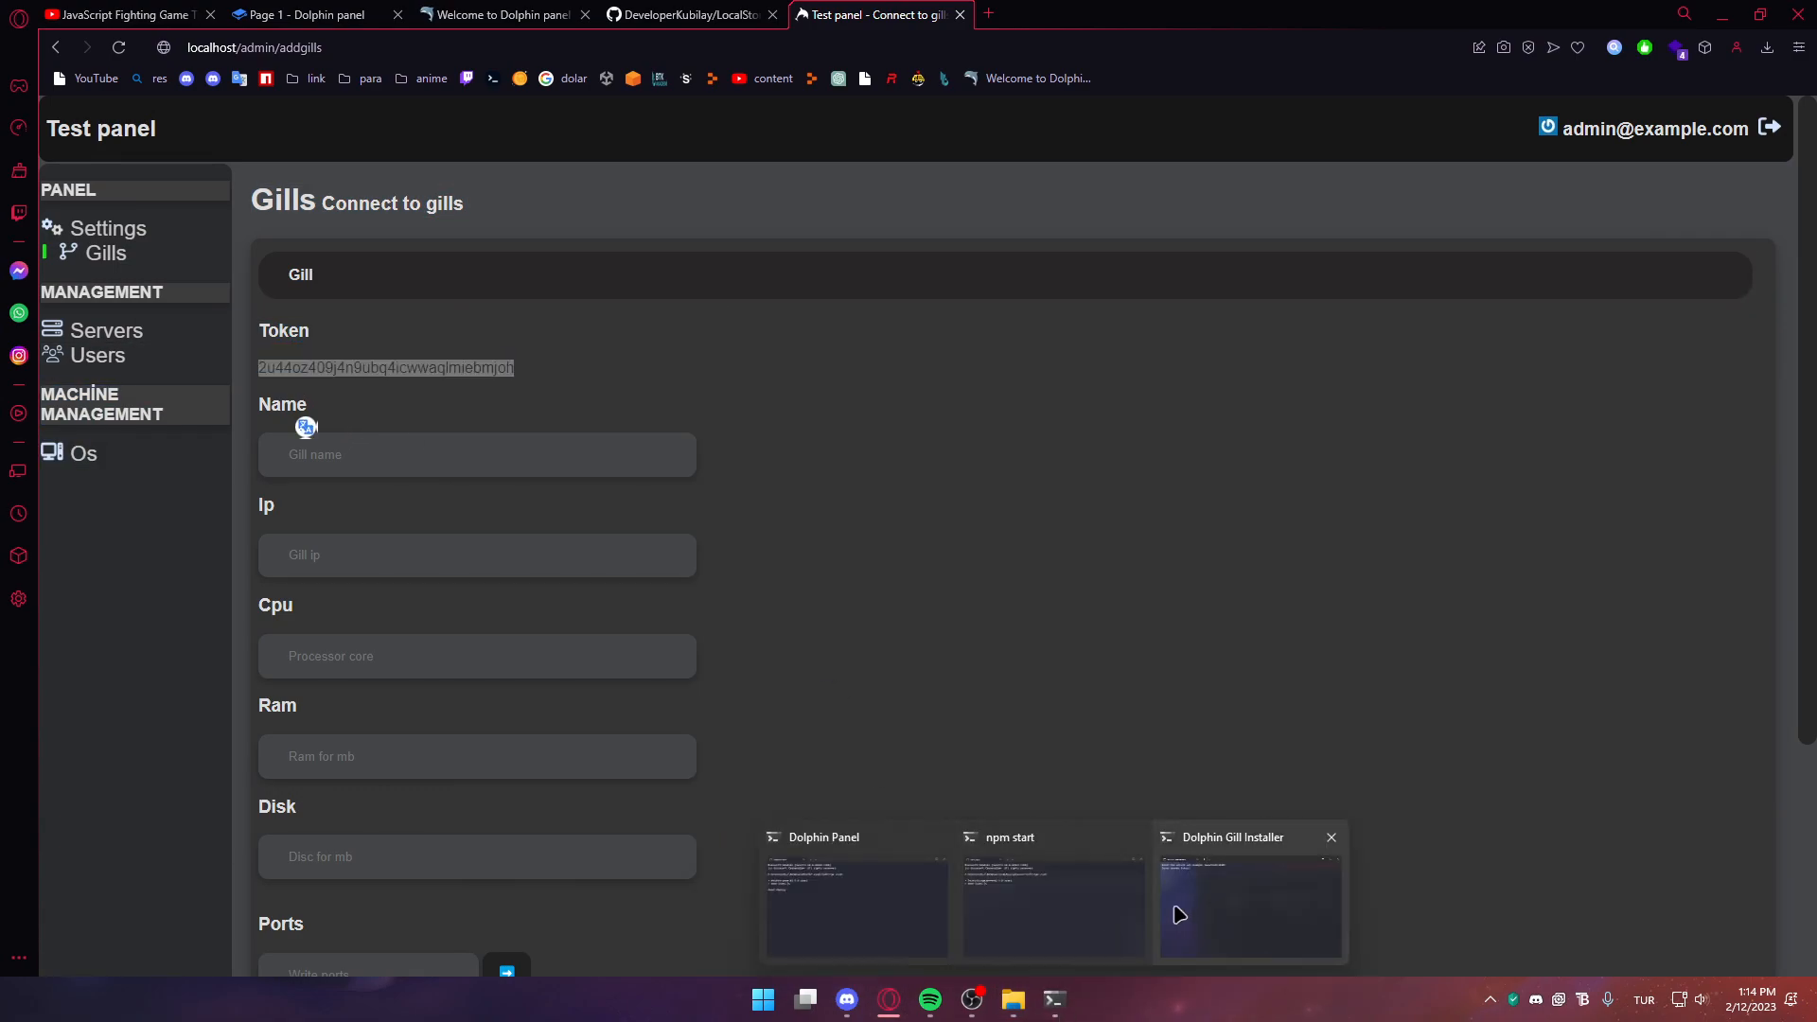
{"action": "left_click", "coordinate": [1177, 914]}
{"action": "key", "text": "ctrl+v"}
{"action": "left_click", "coordinate": [1379, 612]}
Connect gill sunucu1 on localhost with 4 CPUs, 4096 MB RAM, 30000 MB disk, ports 100-200
{"action": "left_click", "coordinate": [489, 446]}
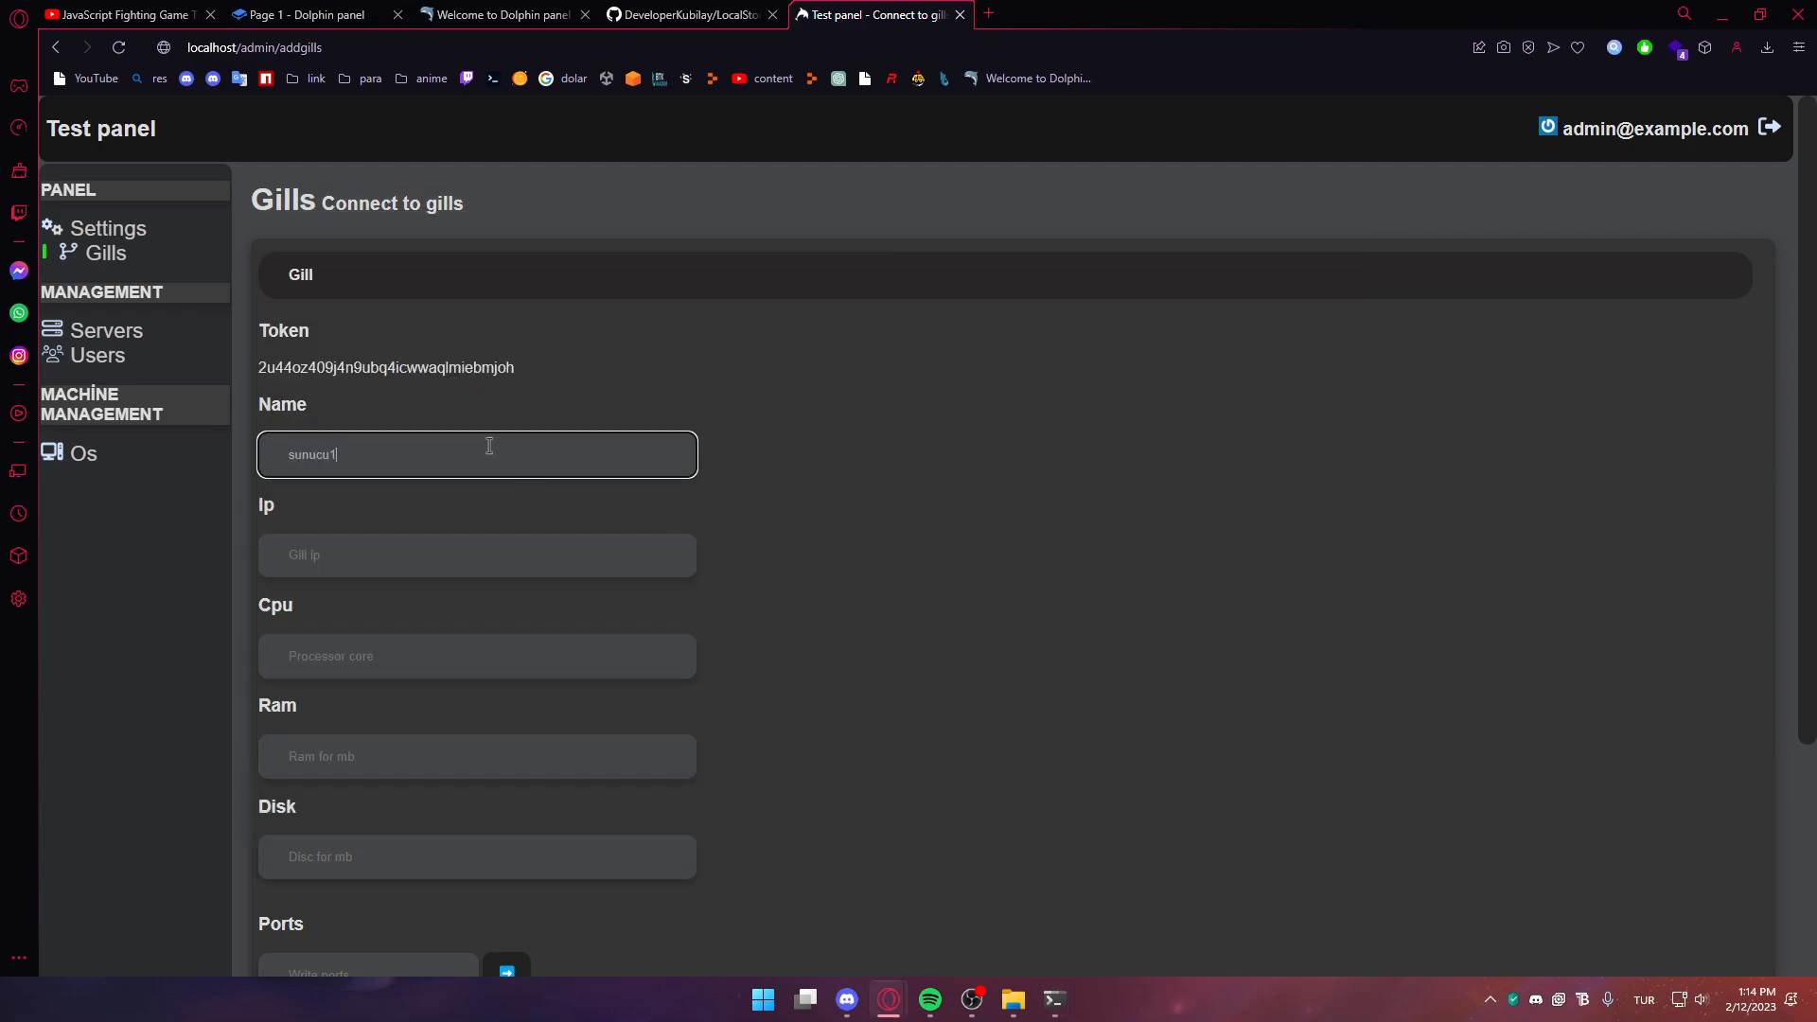
{"action": "left_click", "coordinate": [326, 555]}
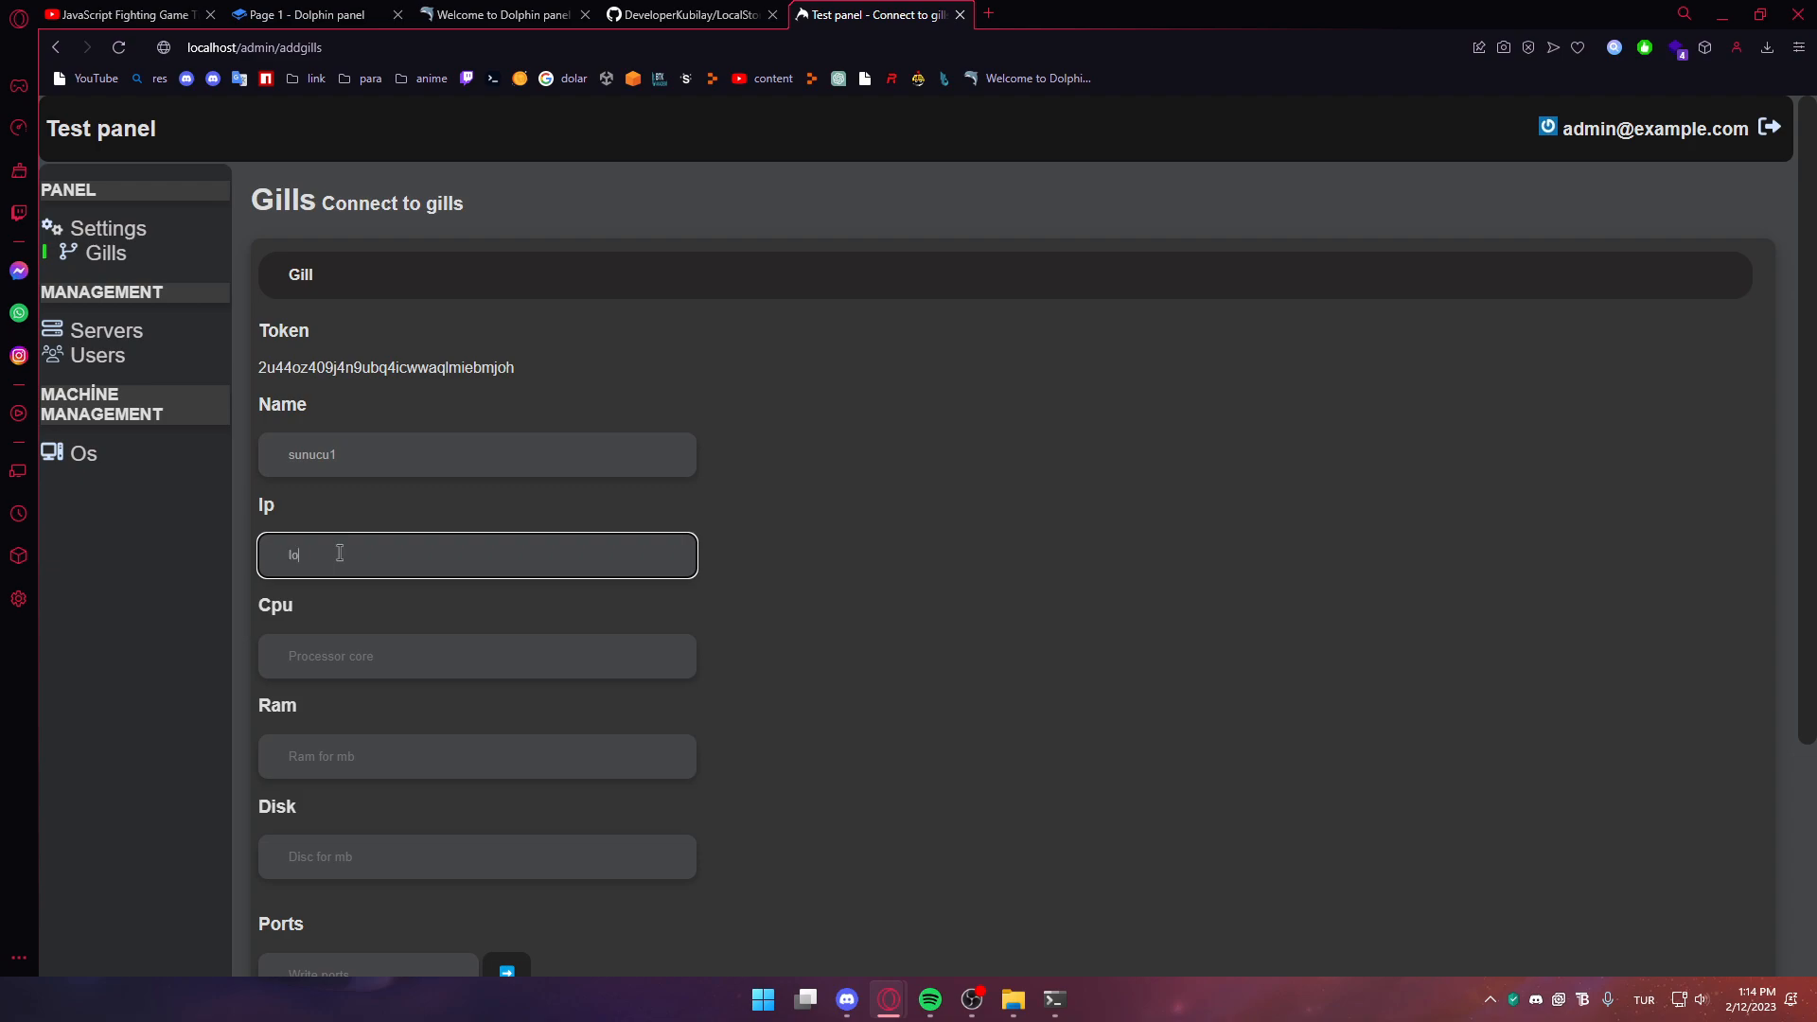
{"action": "left_click", "coordinate": [383, 653]}
{"action": "type", "text": "4"}
{"action": "left_click", "coordinate": [320, 748]}
{"action": "scroll", "coordinate": [320, 736], "scroll_direction": "down", "scroll_amount": 3}
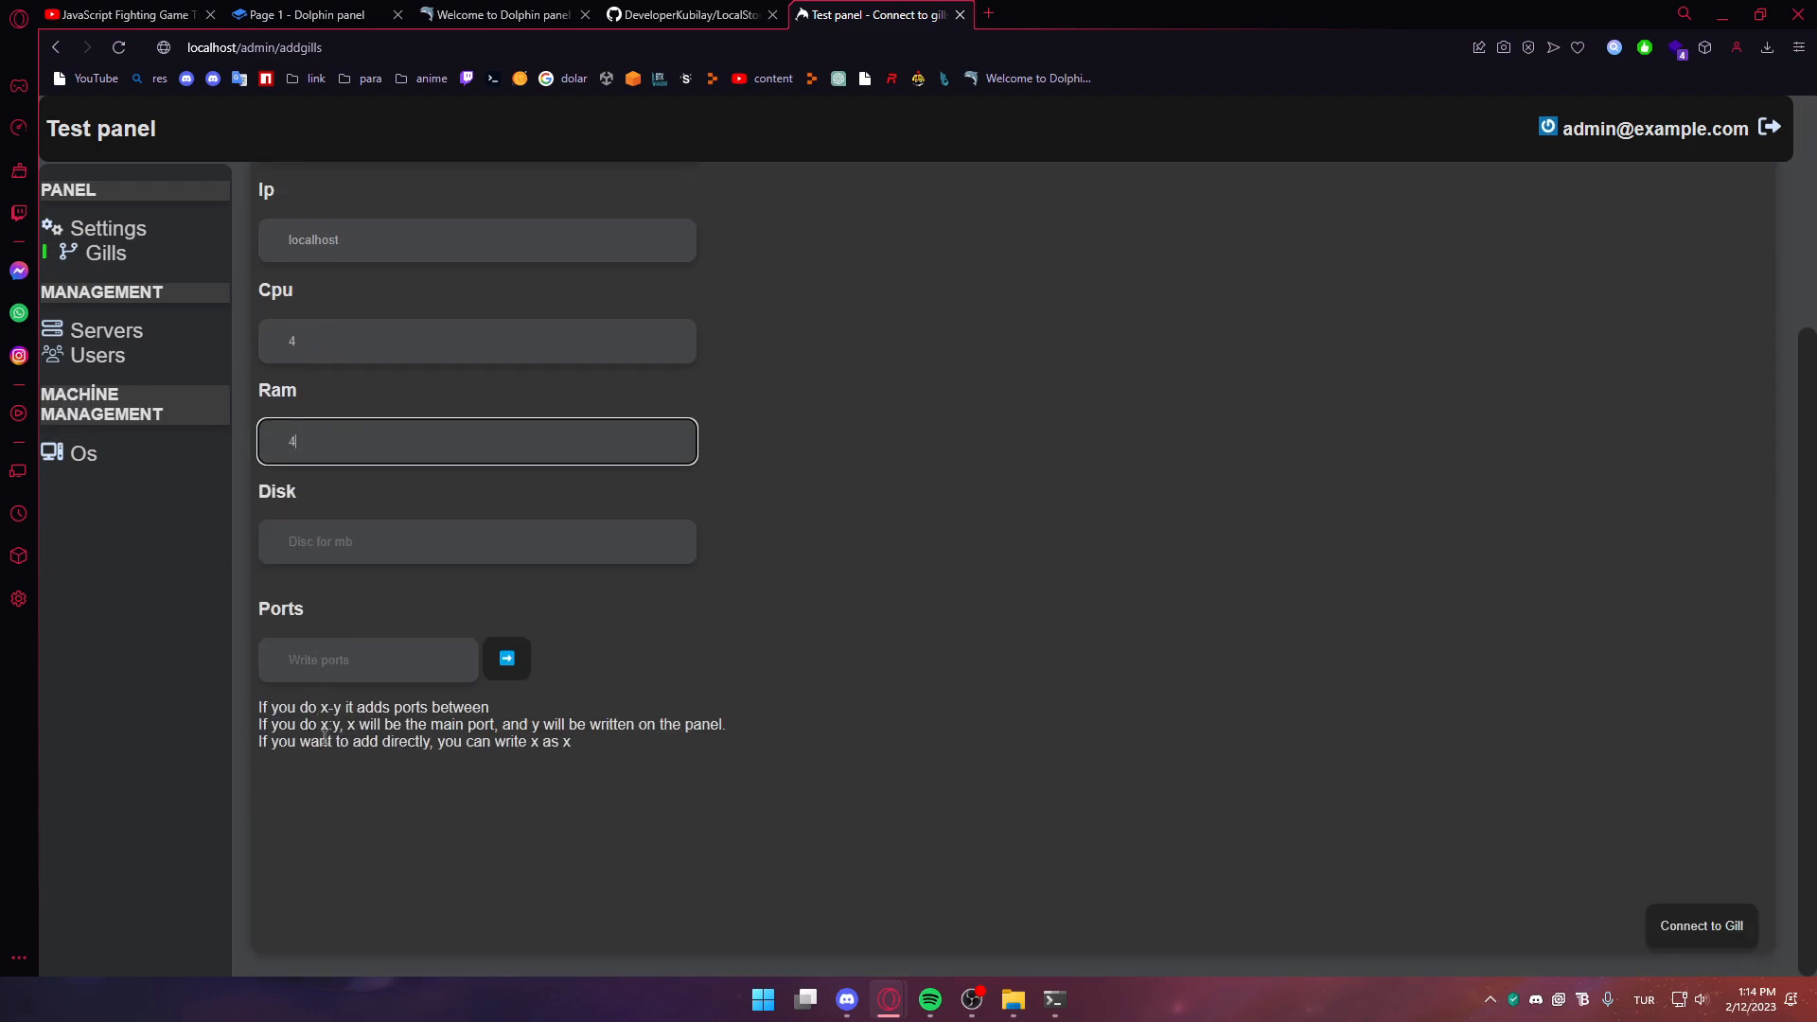
{"action": "left_click", "coordinate": [360, 537]}
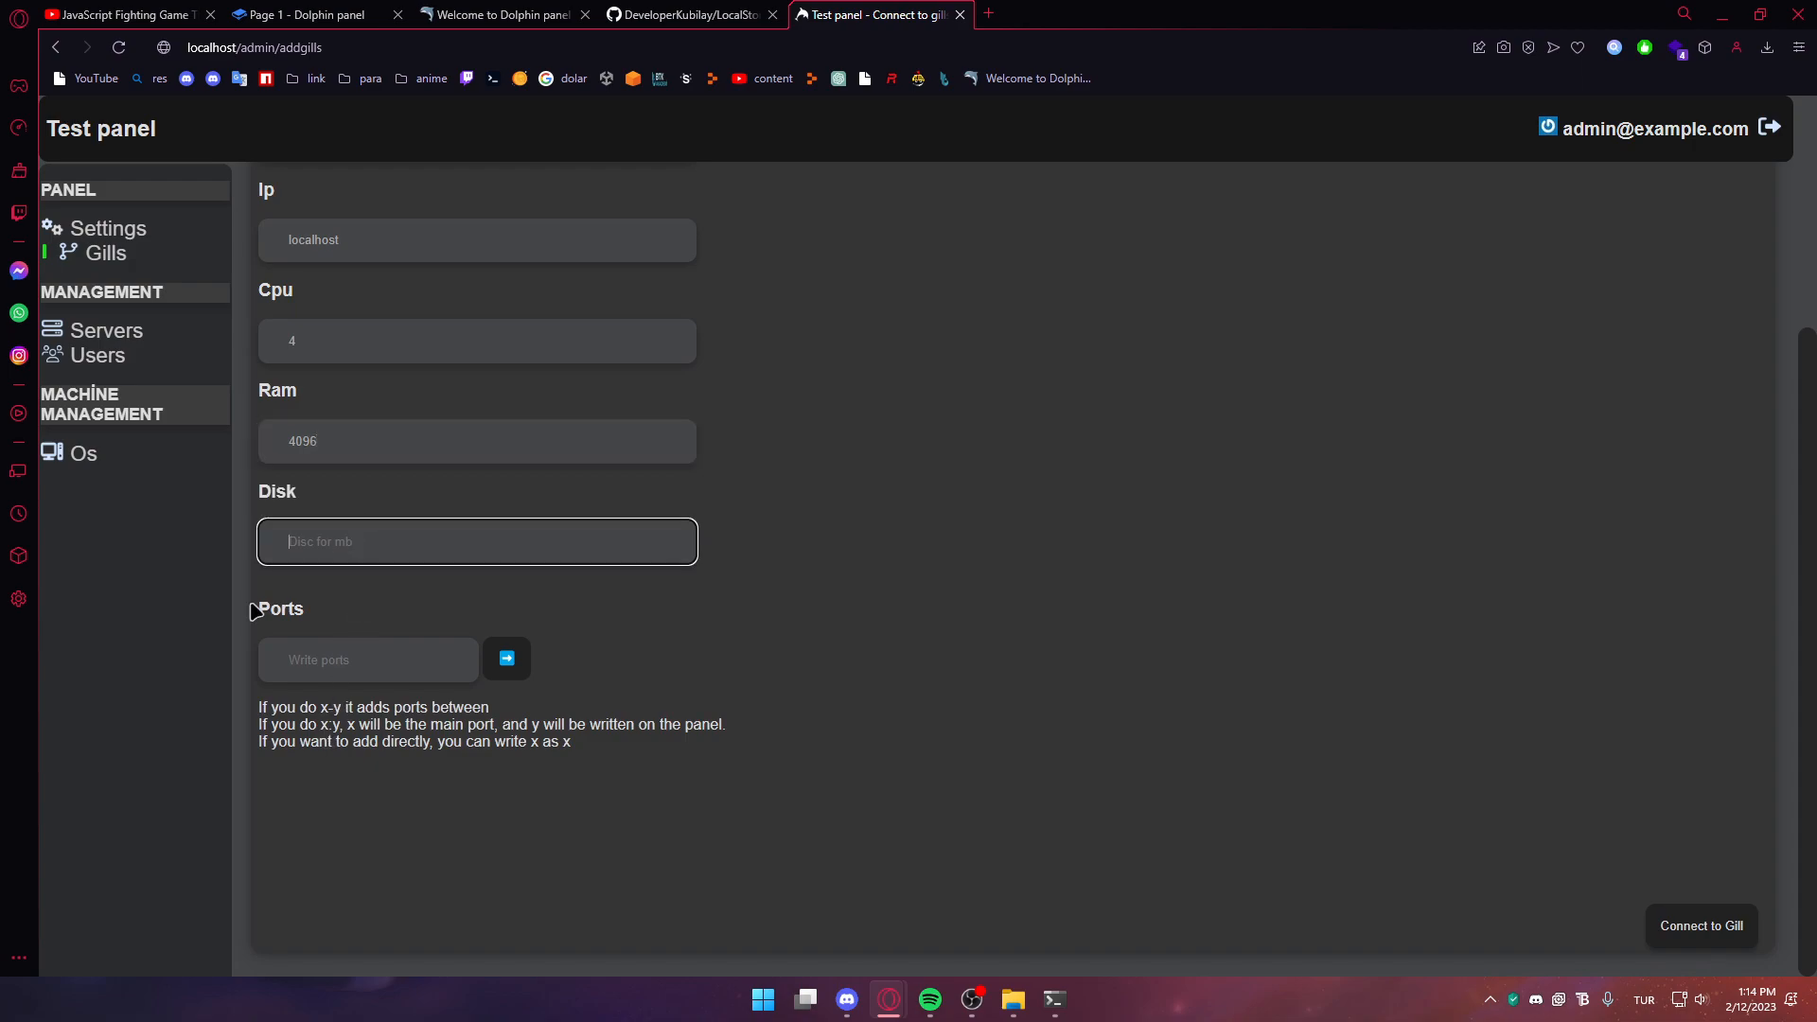
{"action": "left_click", "coordinate": [398, 671]}
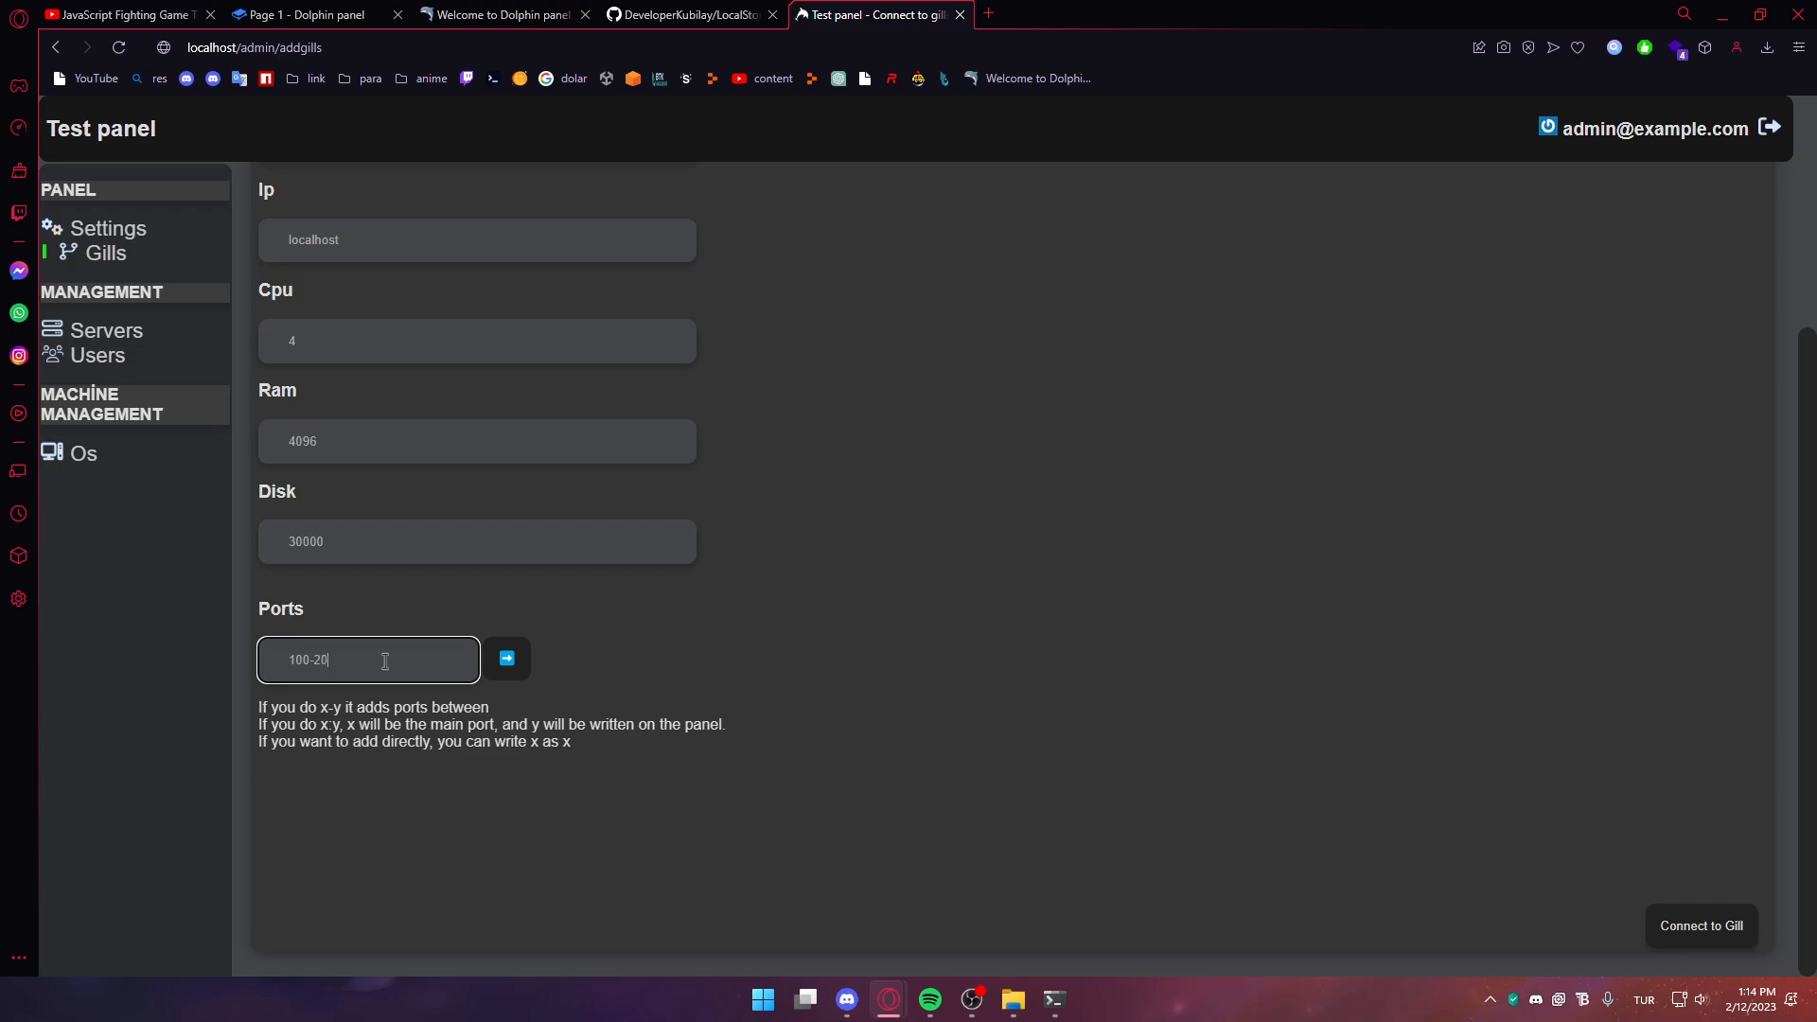
{"action": "left_click", "coordinate": [505, 662]}
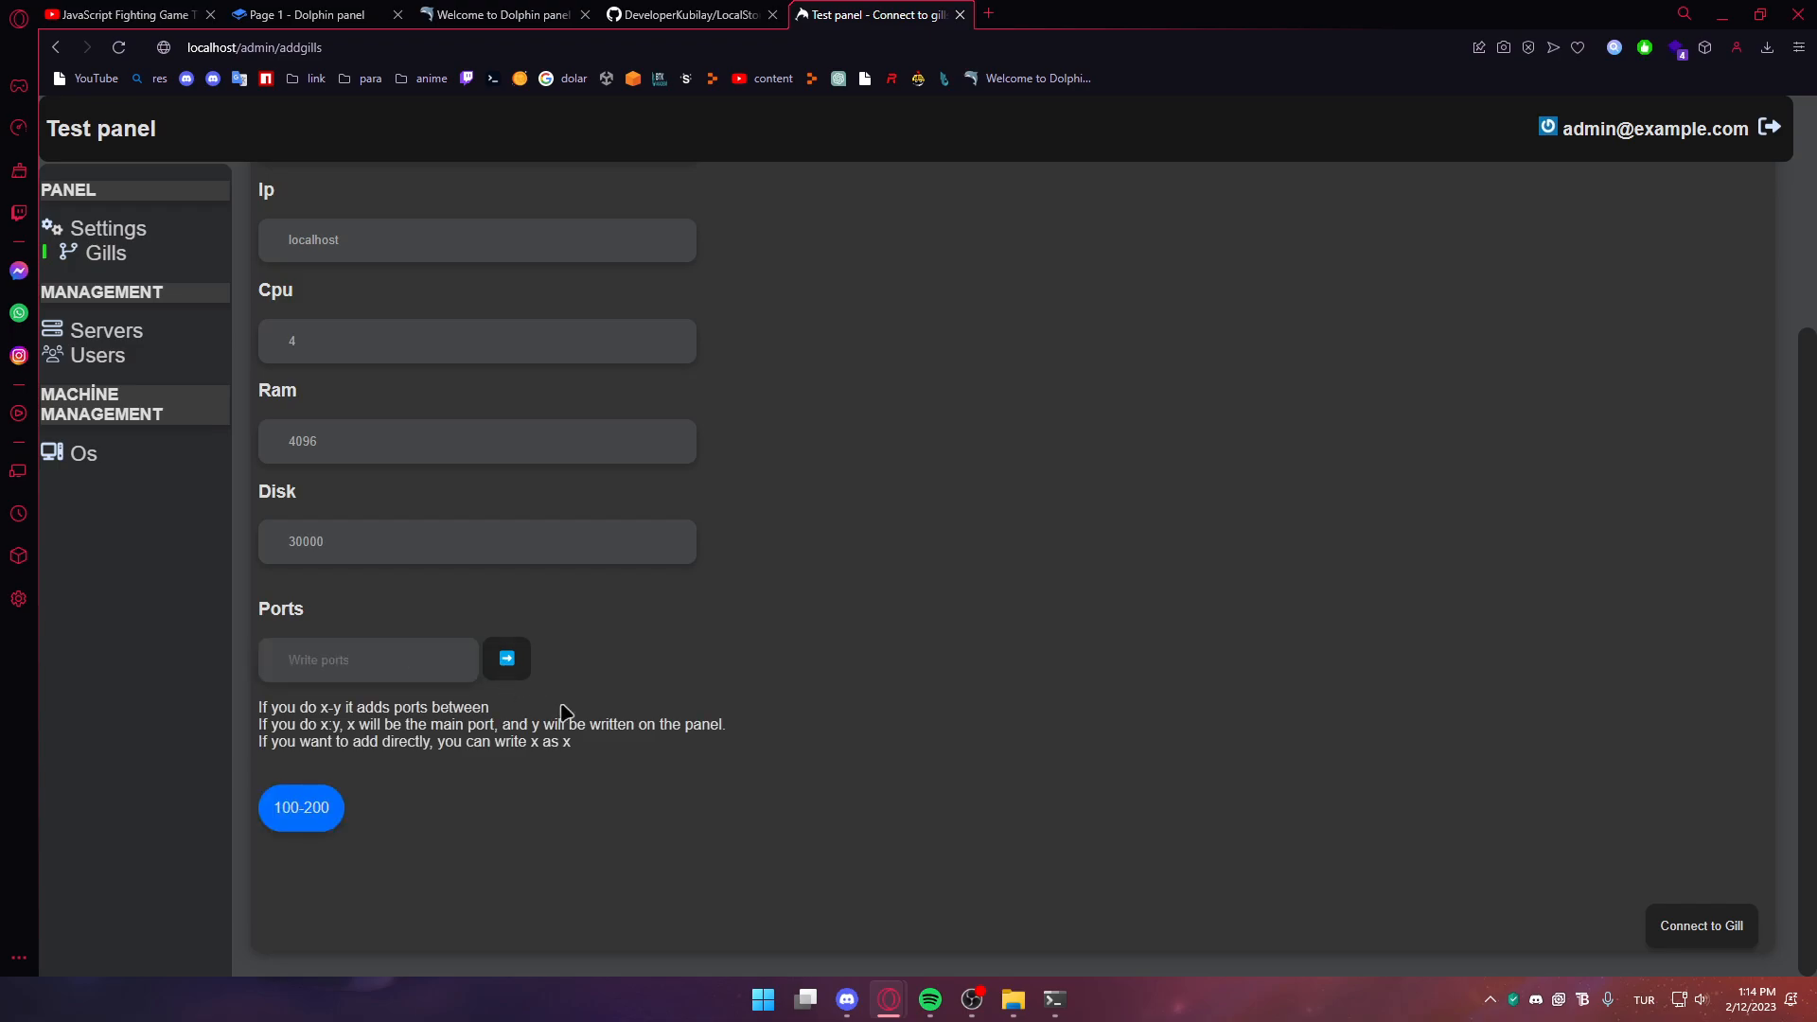
{"action": "left_click", "coordinate": [1732, 932]}
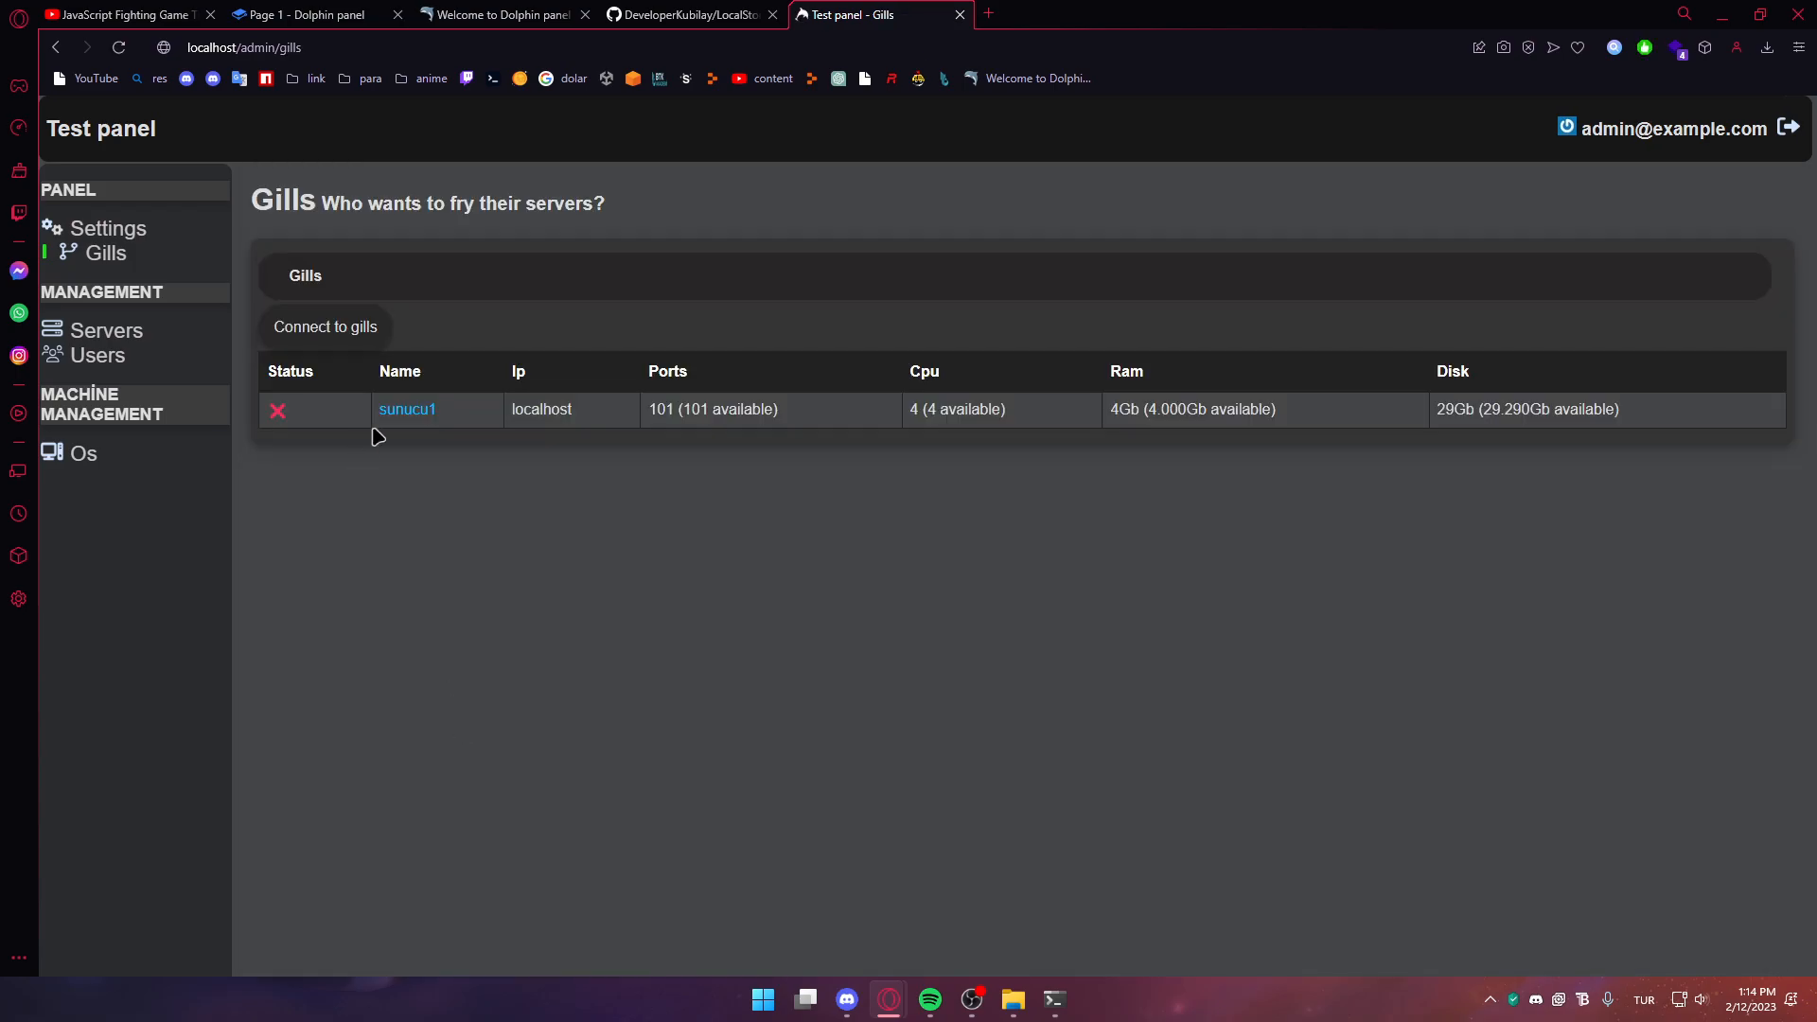
Try entering ports '5:7' on sunucu1's edit page, then return to the Gills list
{"action": "left_click", "coordinate": [392, 414]}
{"action": "scroll", "coordinate": [458, 546], "scroll_direction": "down", "scroll_amount": 3}
{"action": "left_click", "coordinate": [393, 636]}
{"action": "type", "text": "5:7"}
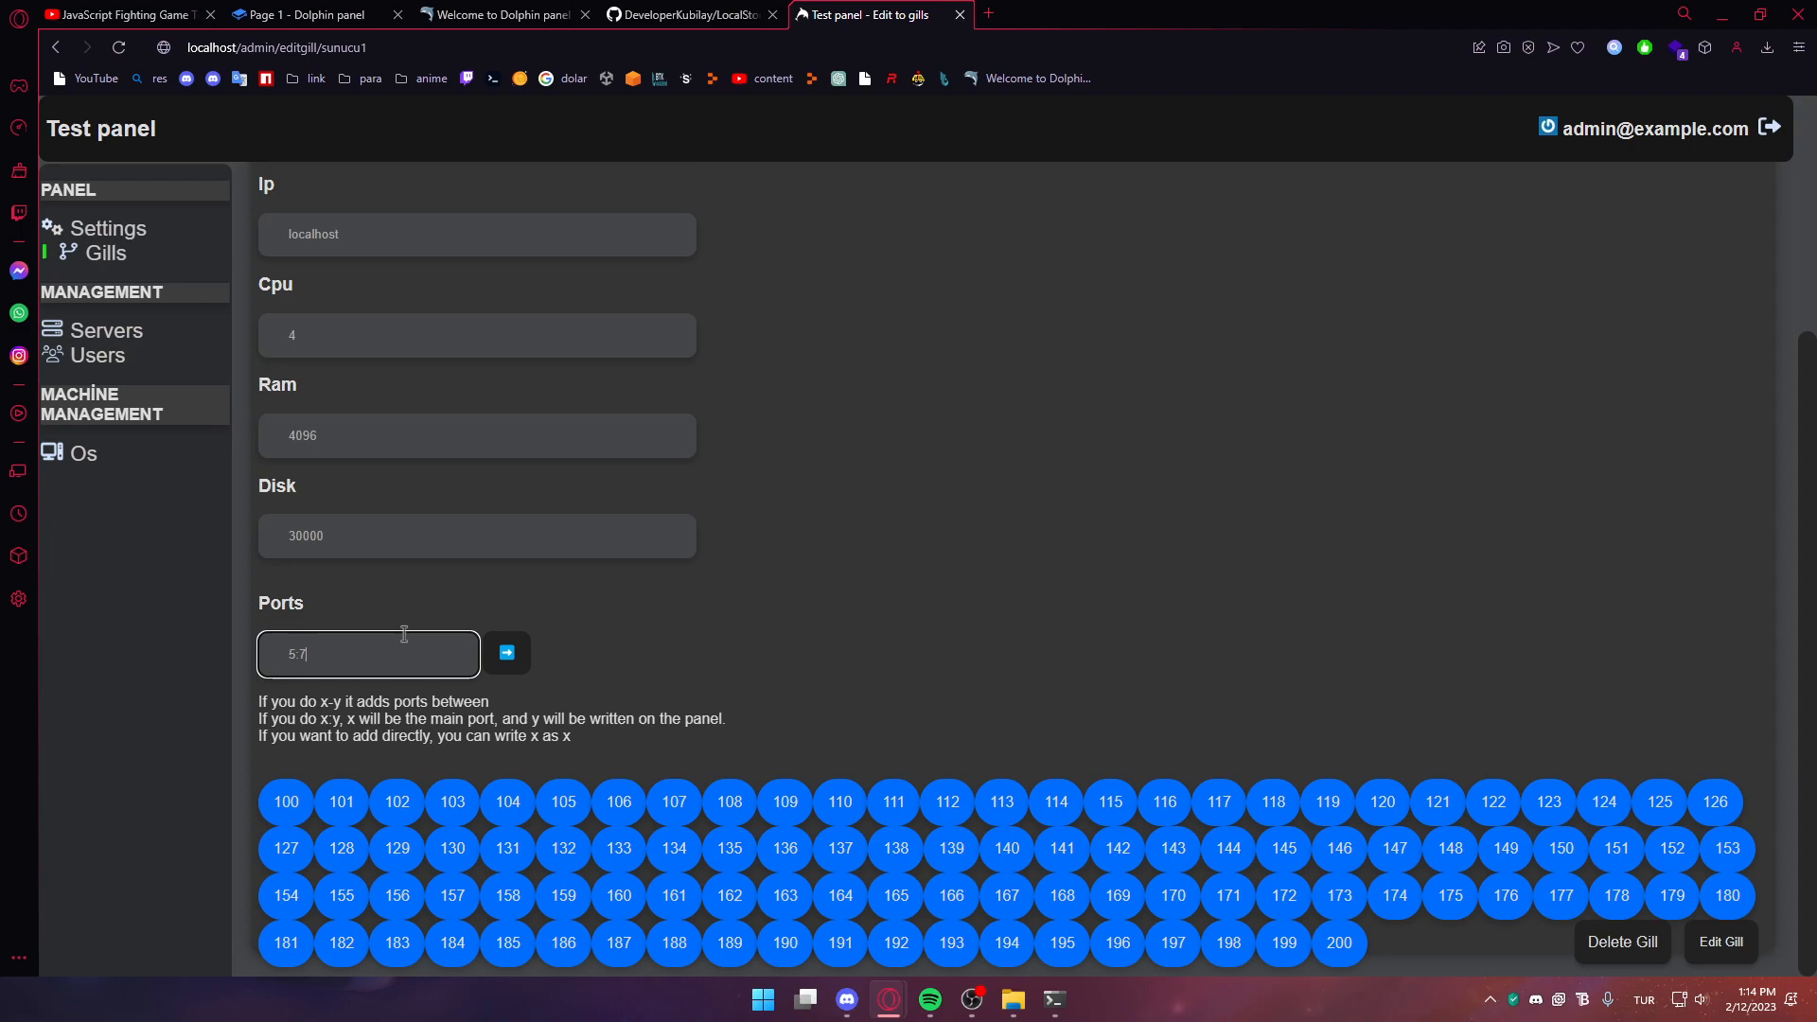
{"action": "double_click", "coordinate": [302, 654]}
{"action": "left_click", "coordinate": [168, 257]}
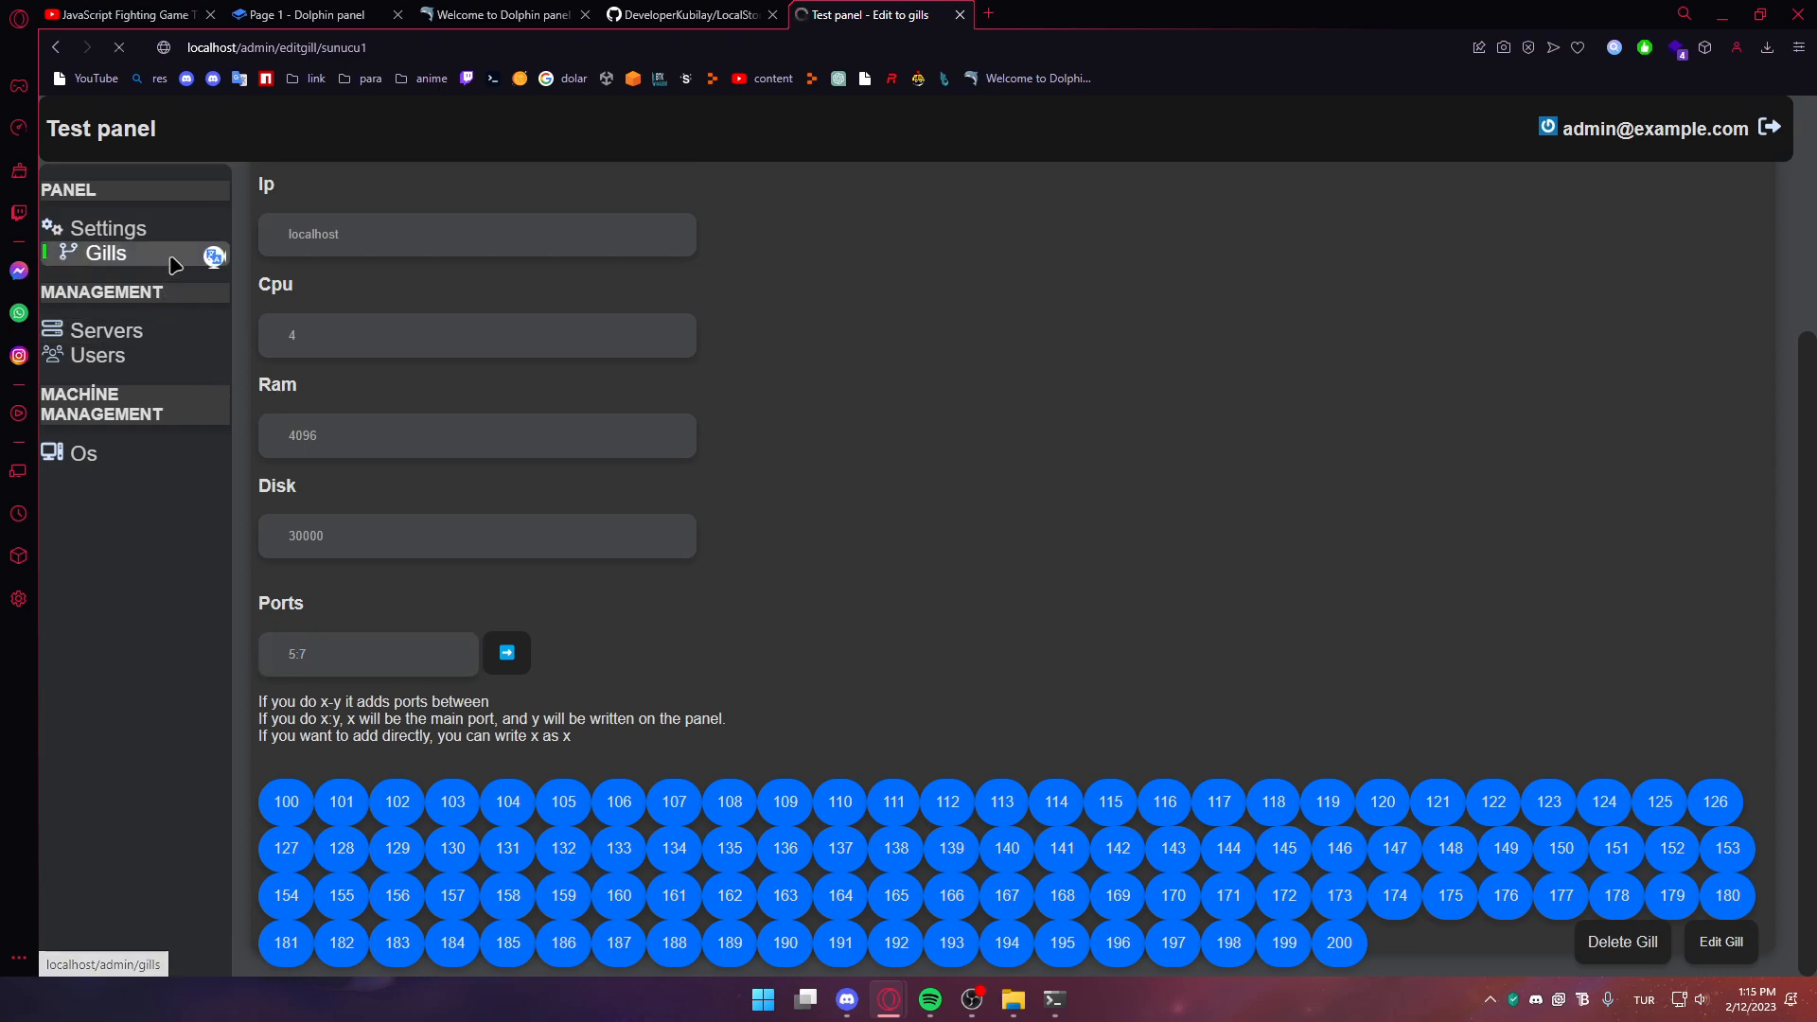
{"action": "left_click", "coordinate": [1052, 998]}
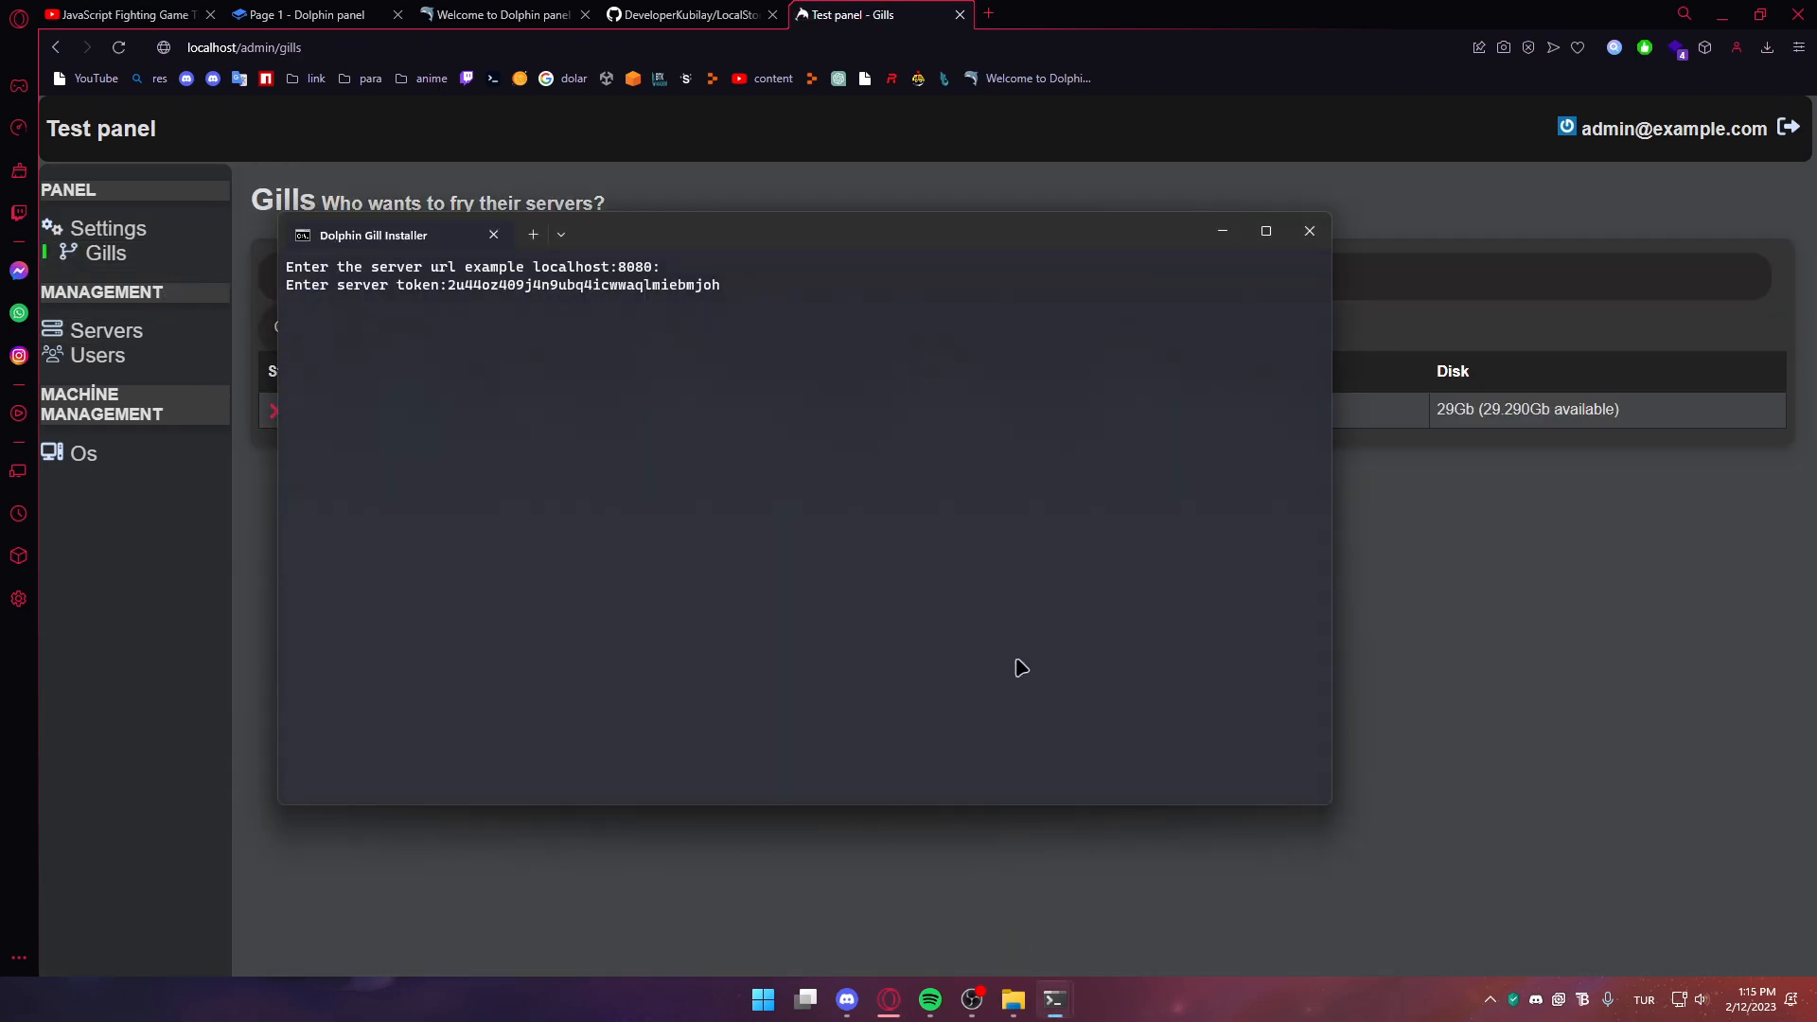
Submit the token and accept default installer answers until the gill reports 'Connected the panel!'
{"action": "key", "text": "Return"}
{"action": "key", "text": "Return"}
{"action": "key", "text": "Return"}
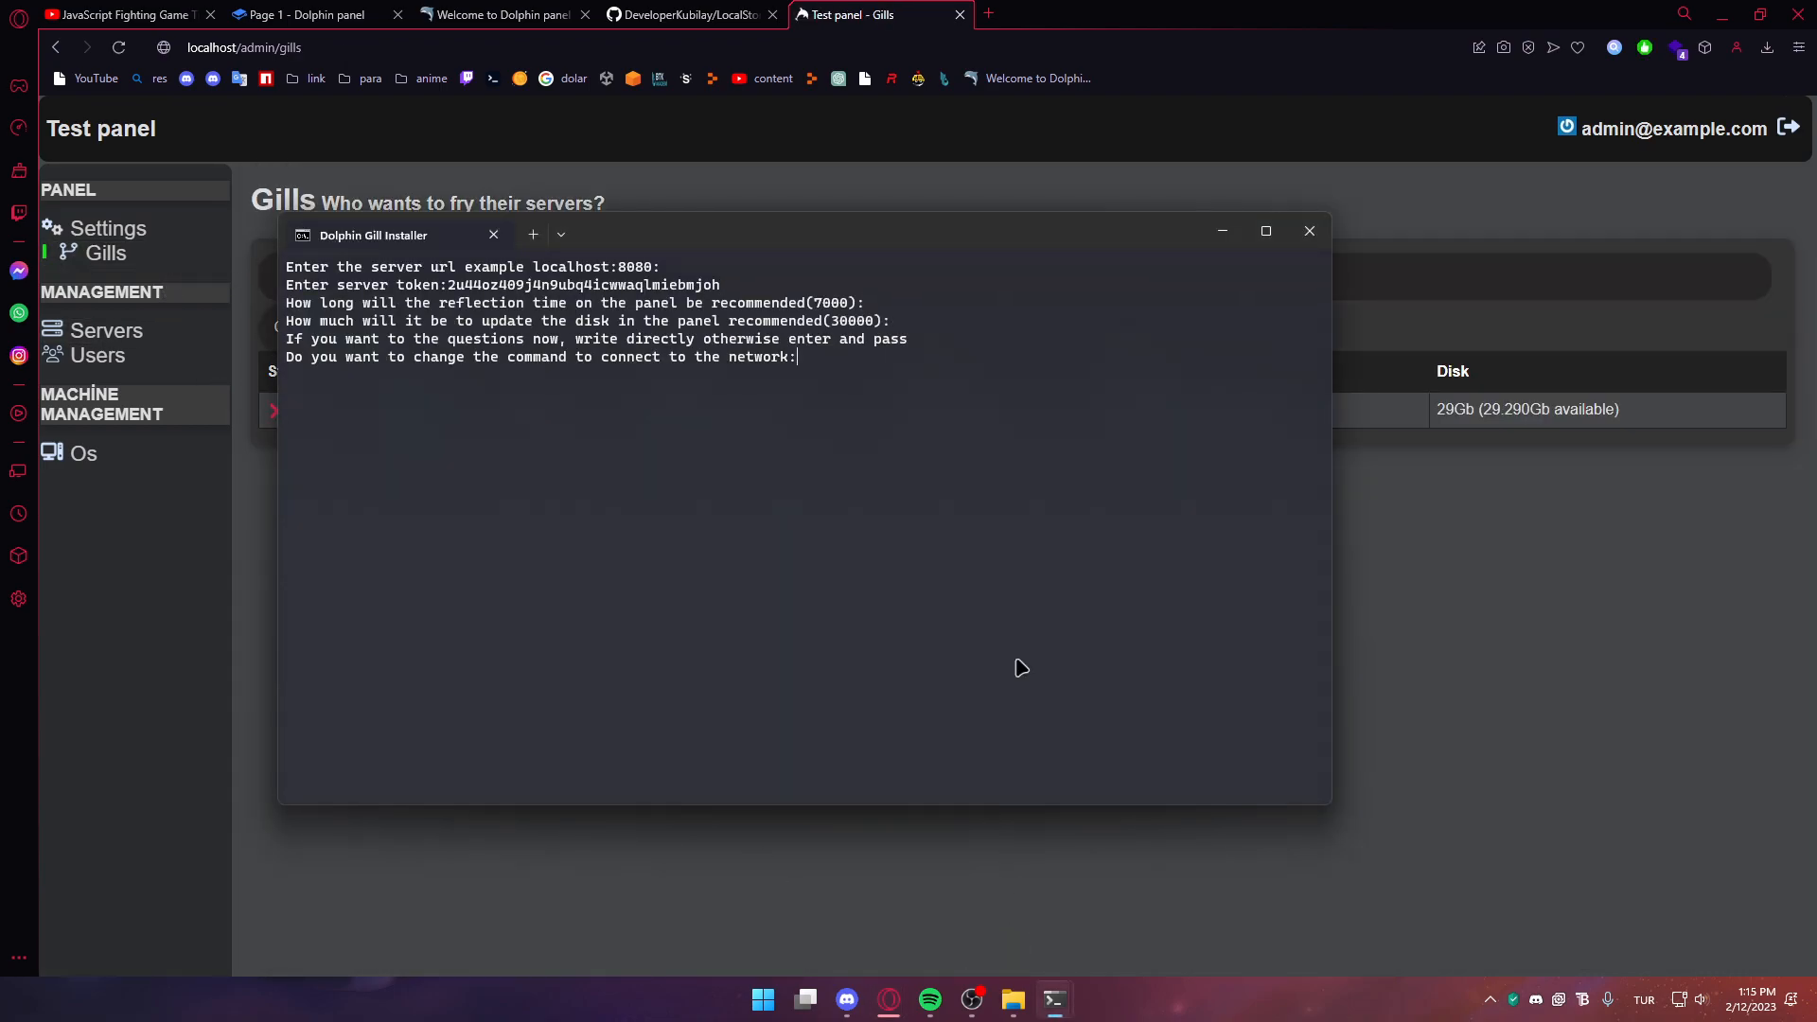
{"action": "key", "text": "Return"}
{"action": "key", "text": "Return"}
{"action": "key", "text": "Return"}
{"action": "key", "text": "Return"}
{"action": "key", "text": "Return"}
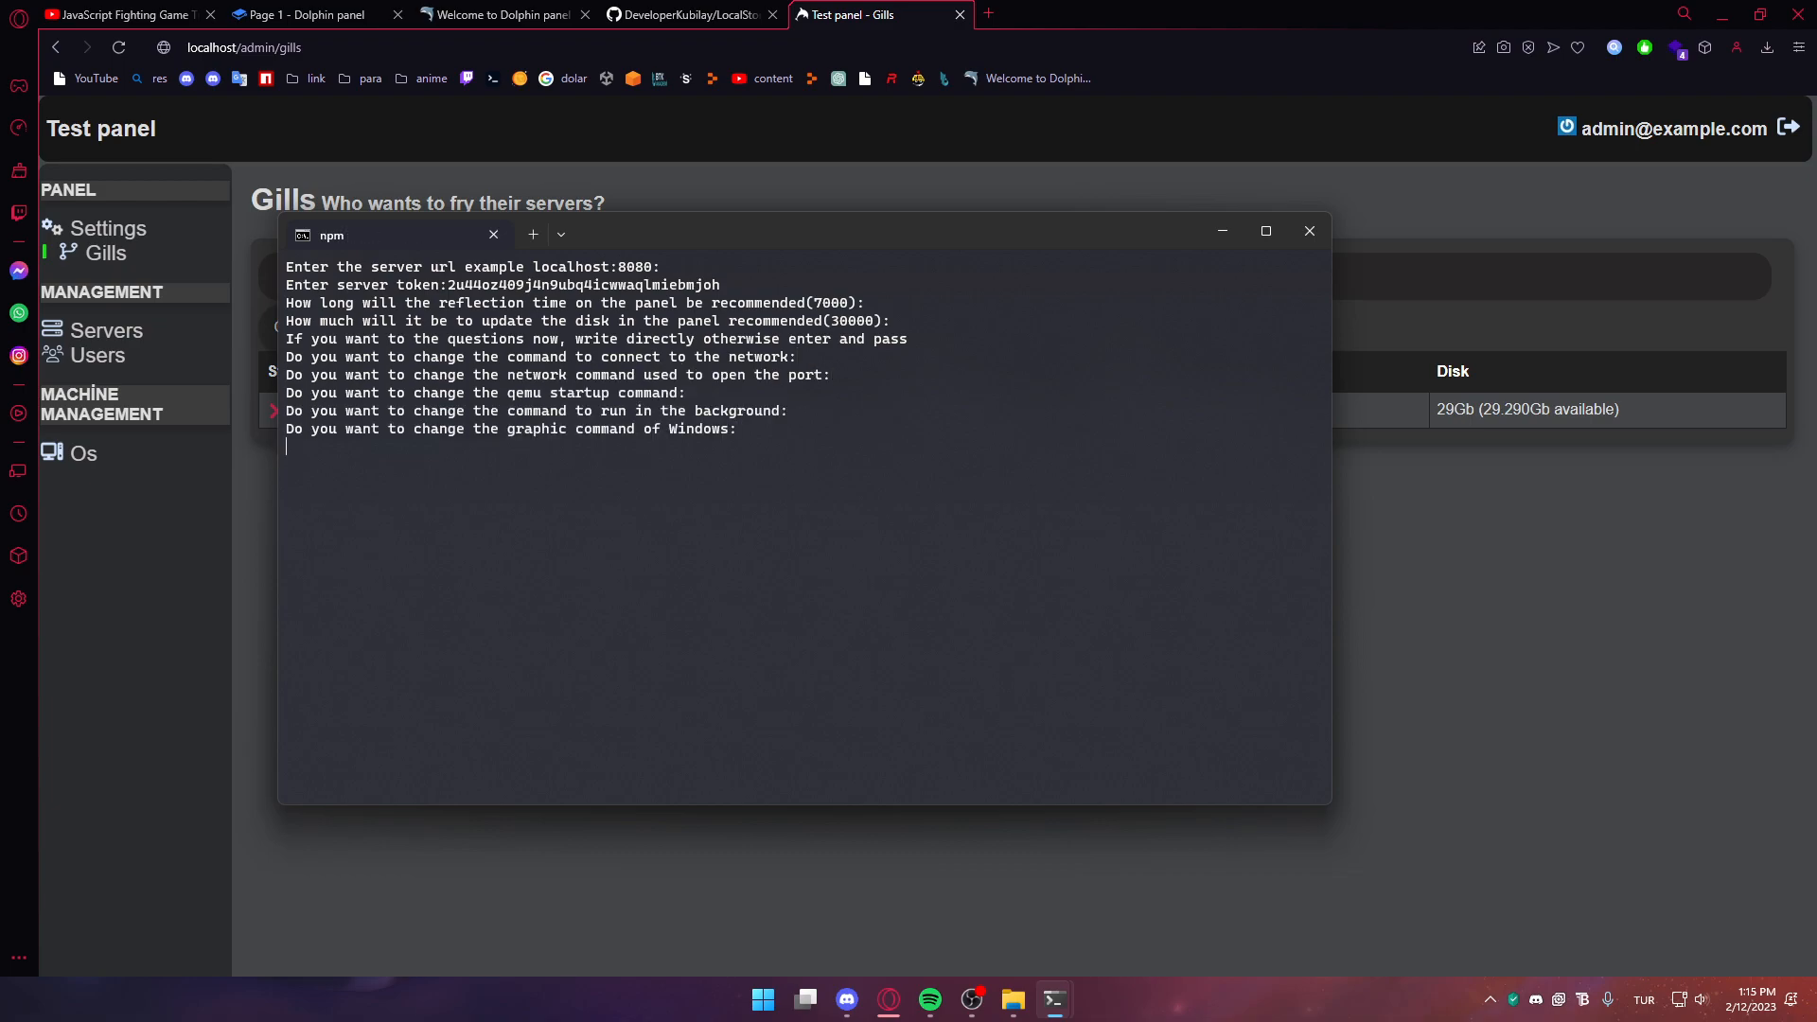
{"action": "key", "text": "Return"}
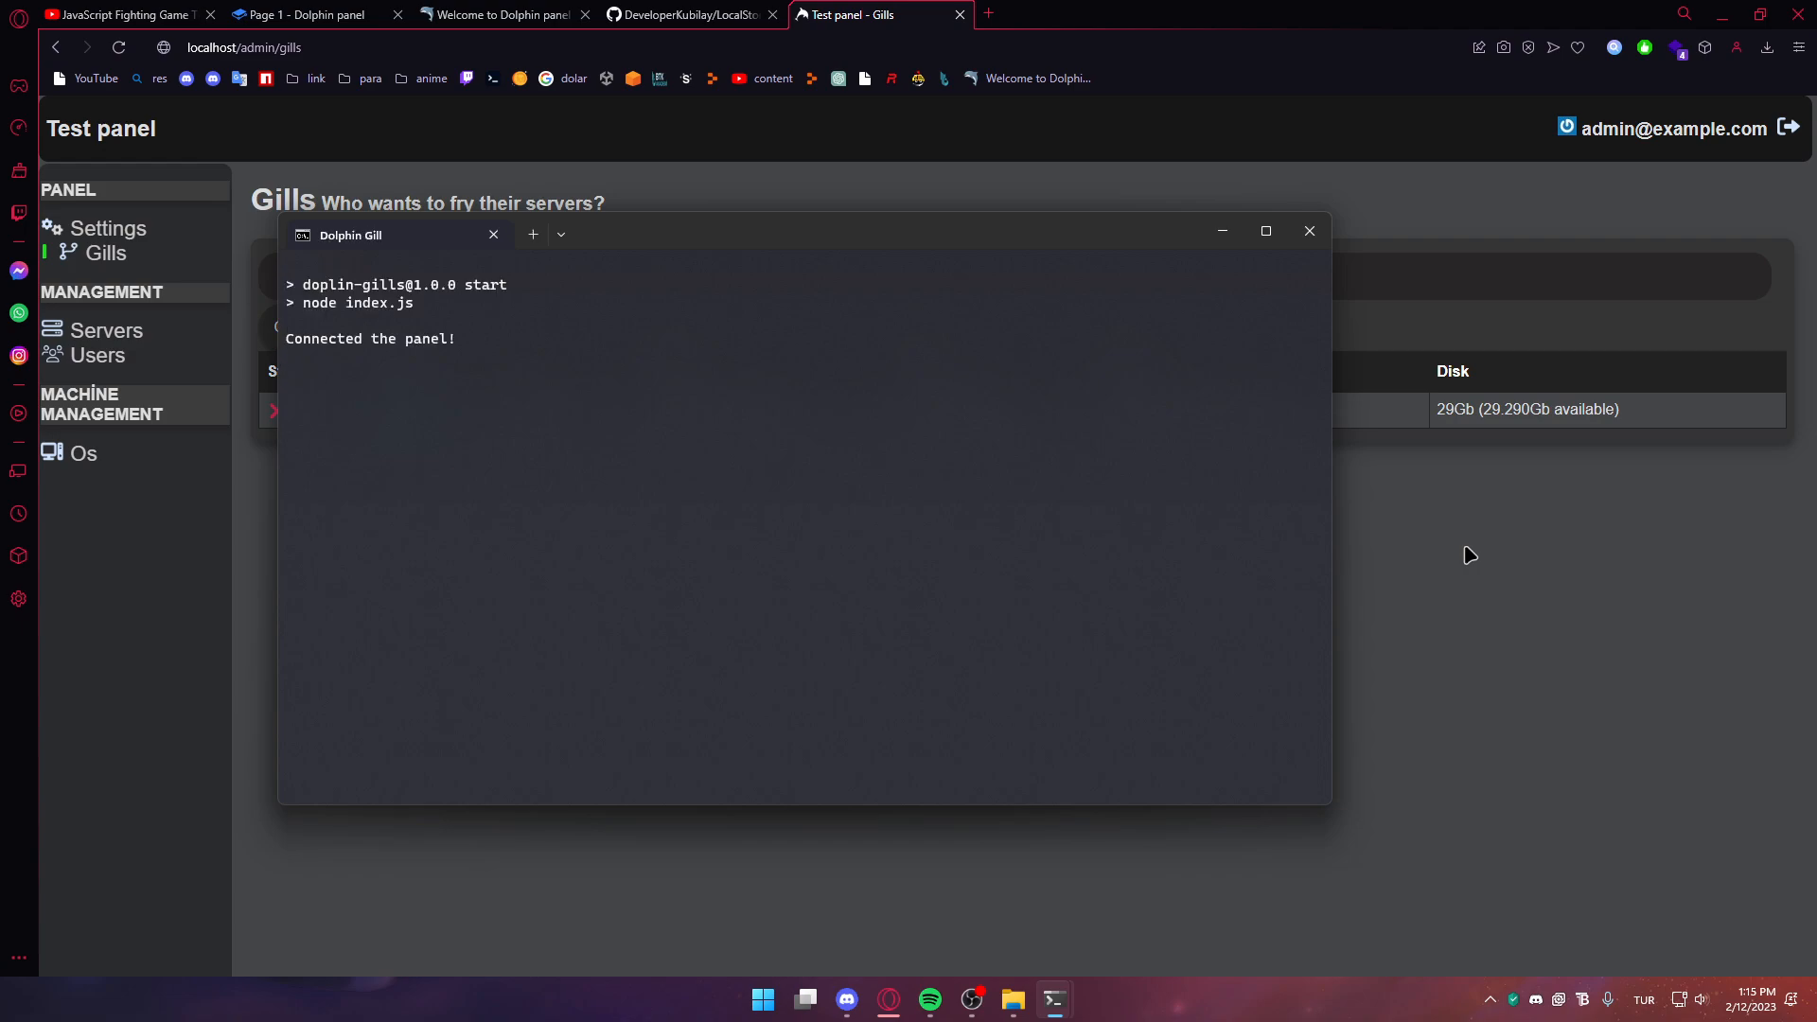
{"action": "left_click", "coordinate": [1470, 556]}
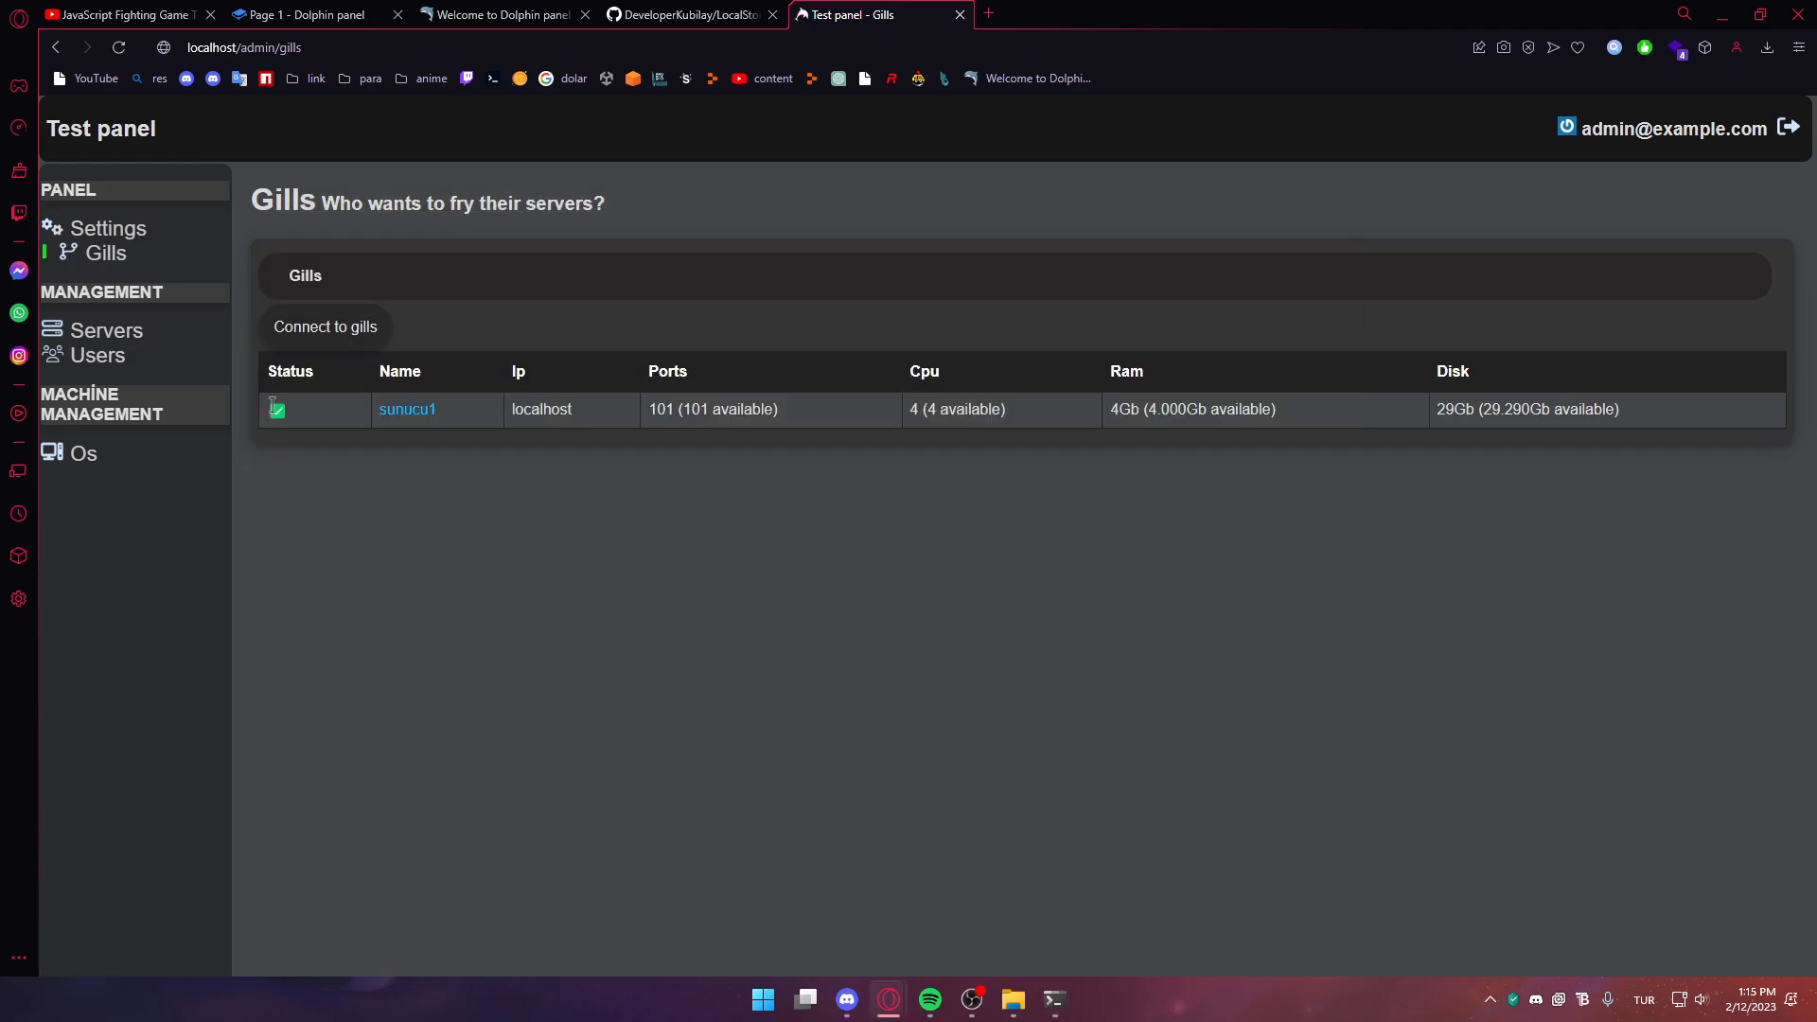
Start a new server named saasdasdsadas owned by the test account
{"action": "left_click", "coordinate": [104, 330]}
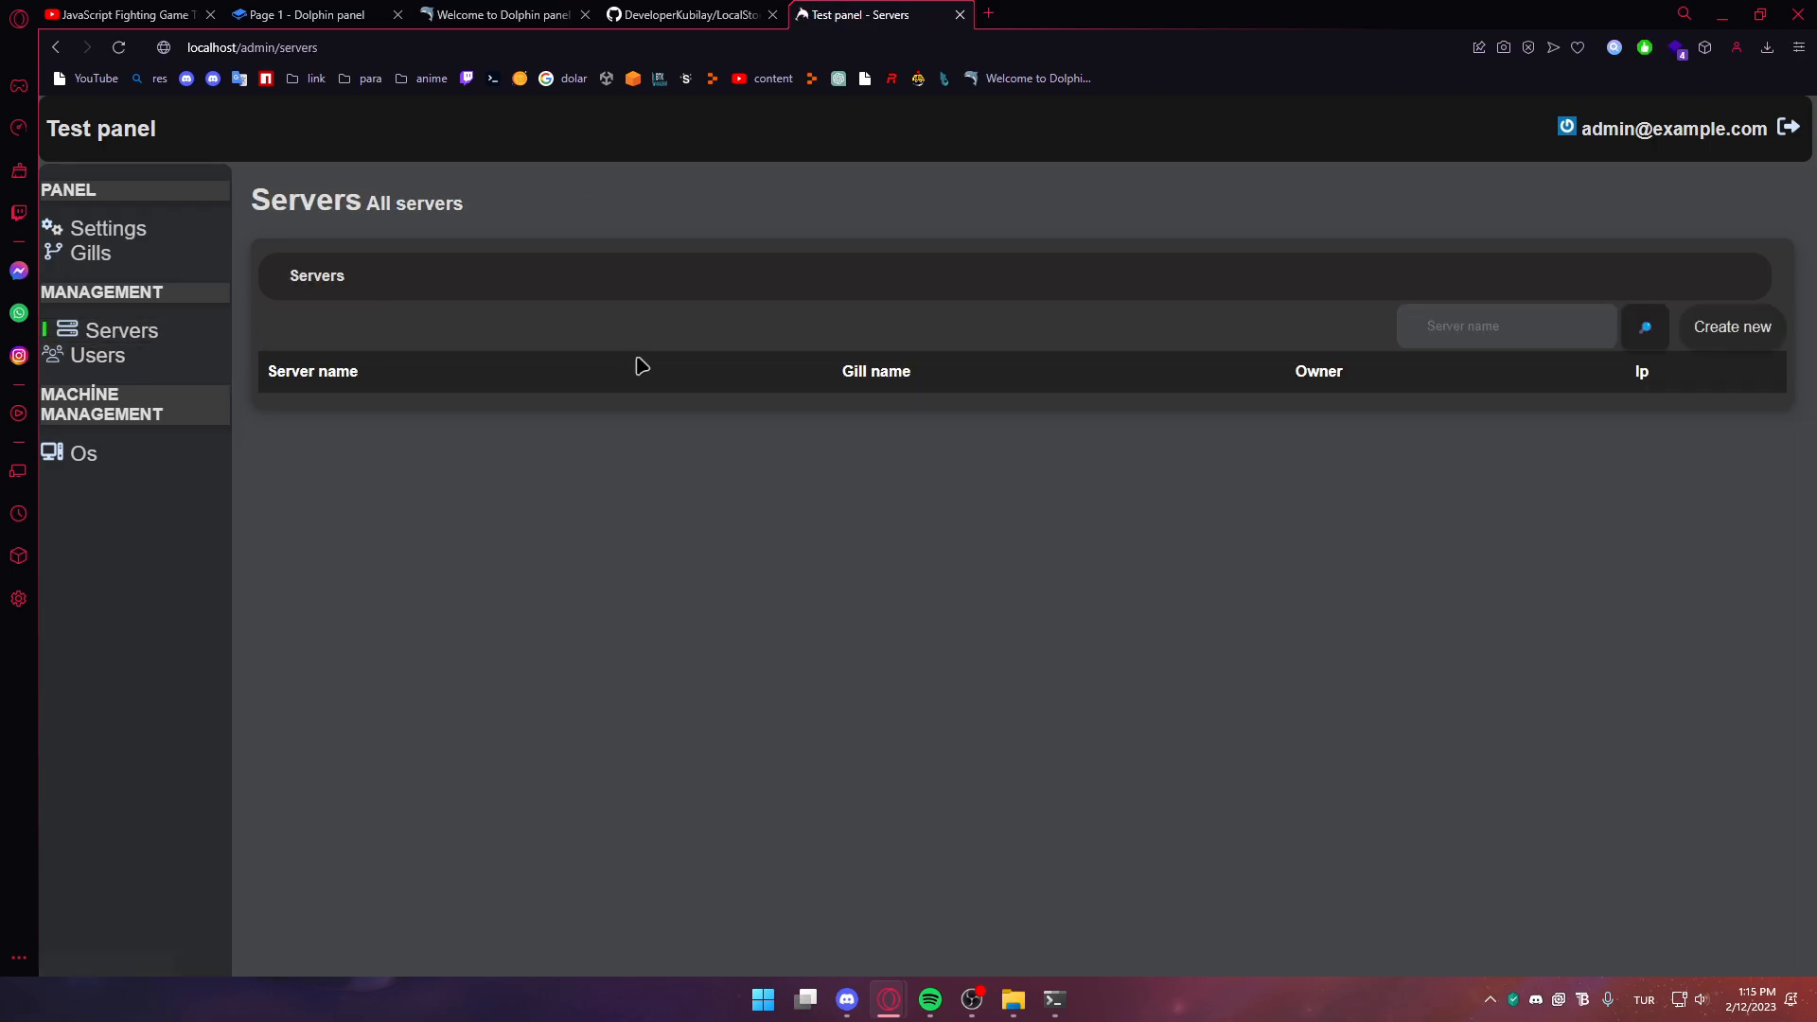
{"action": "left_click", "coordinate": [1709, 334]}
{"action": "left_click", "coordinate": [402, 393]}
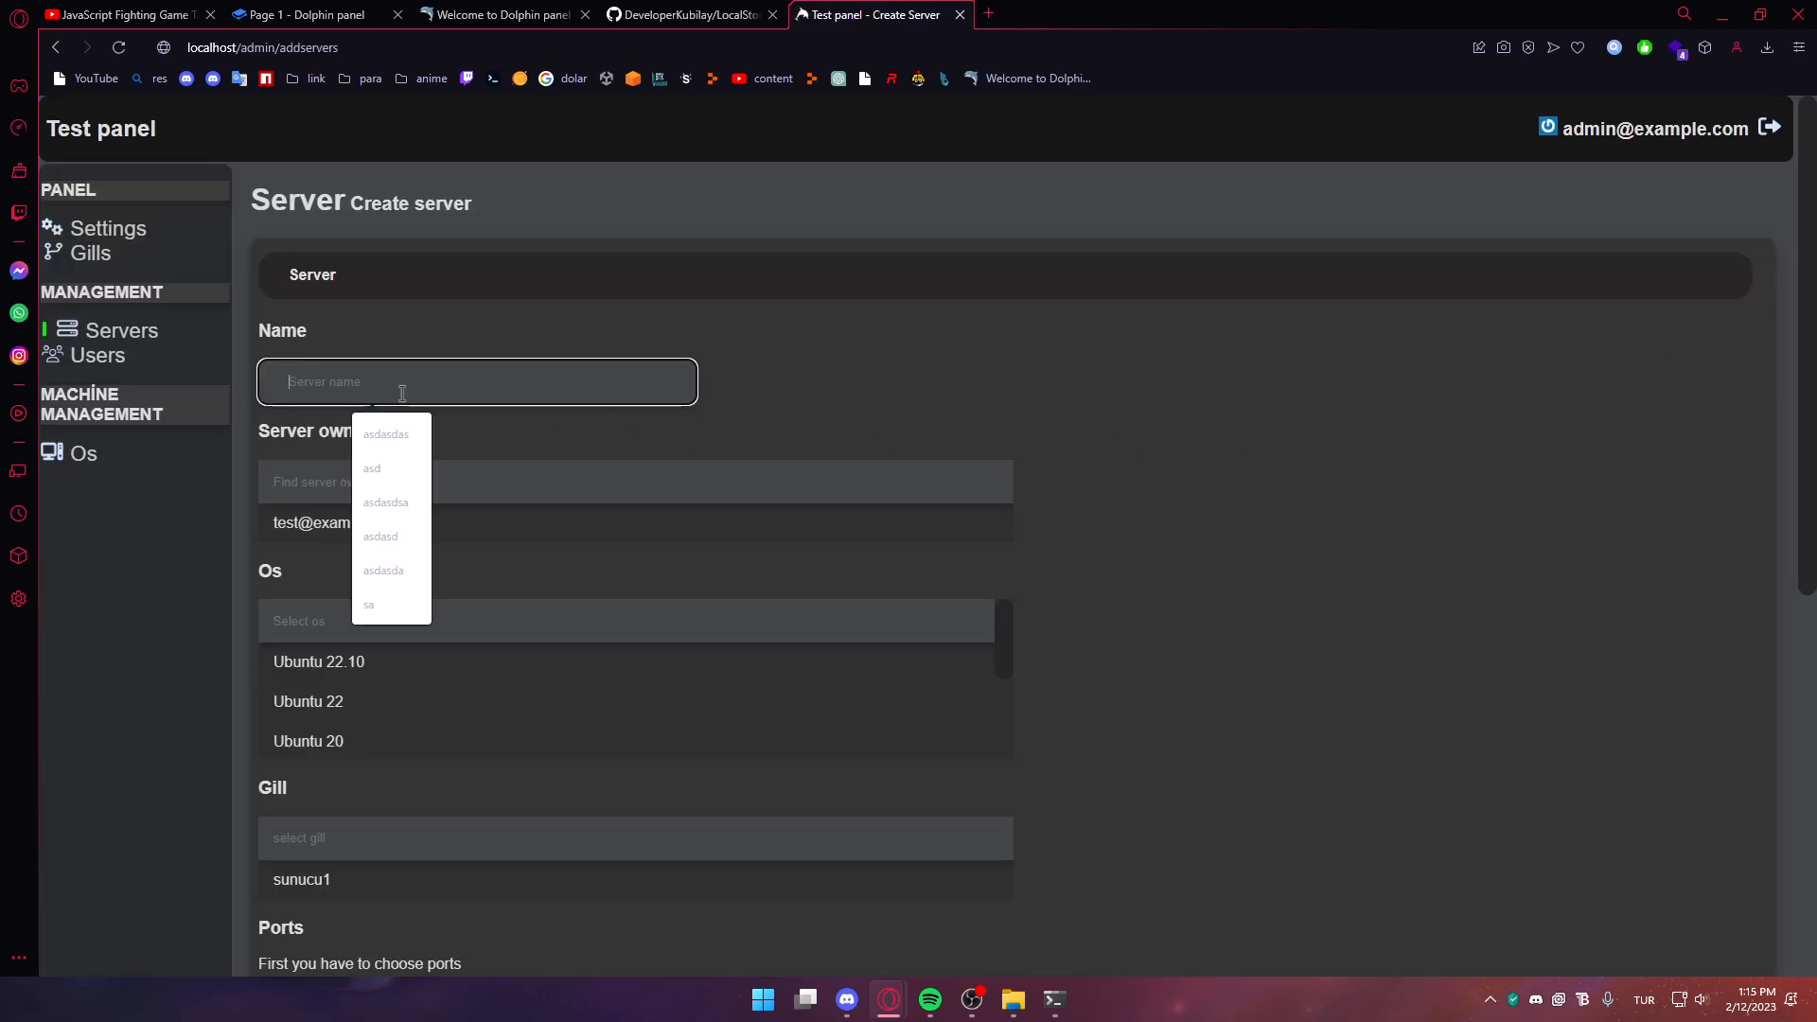
{"action": "type", "text": "saasdasdsadas"}
{"action": "left_click", "coordinate": [307, 522]}
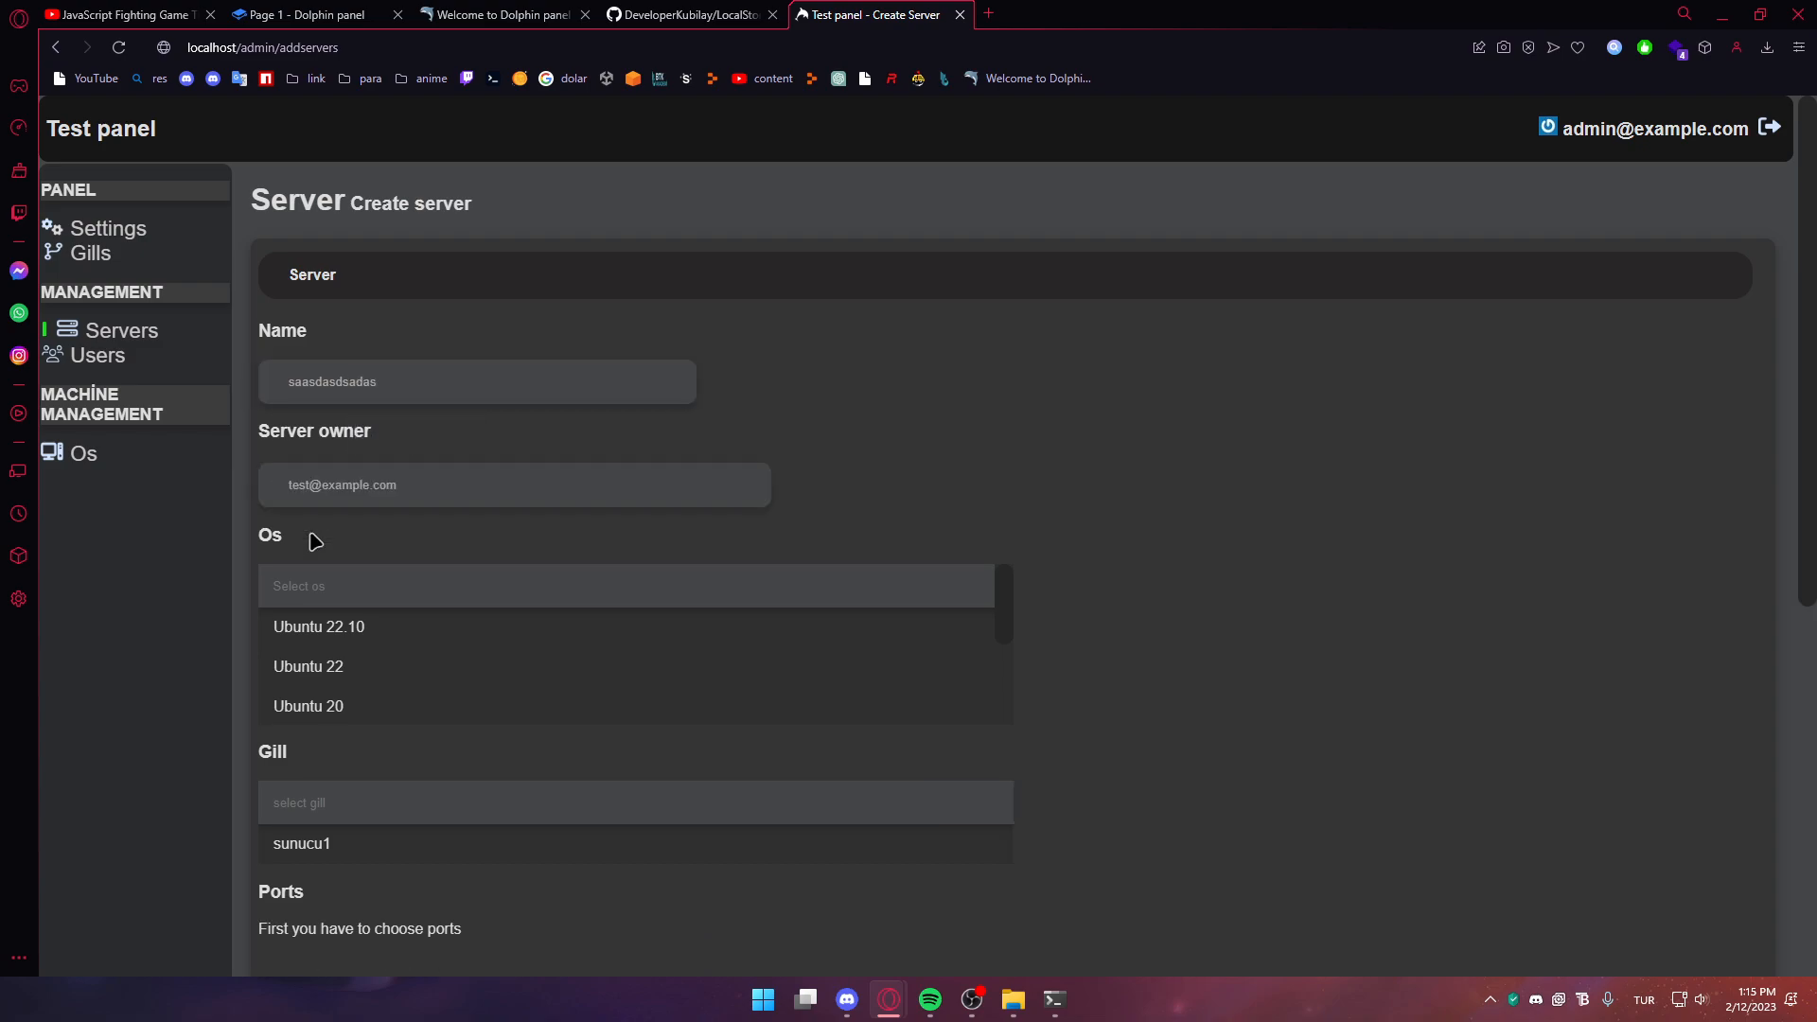
{"action": "left_click", "coordinate": [352, 588]}
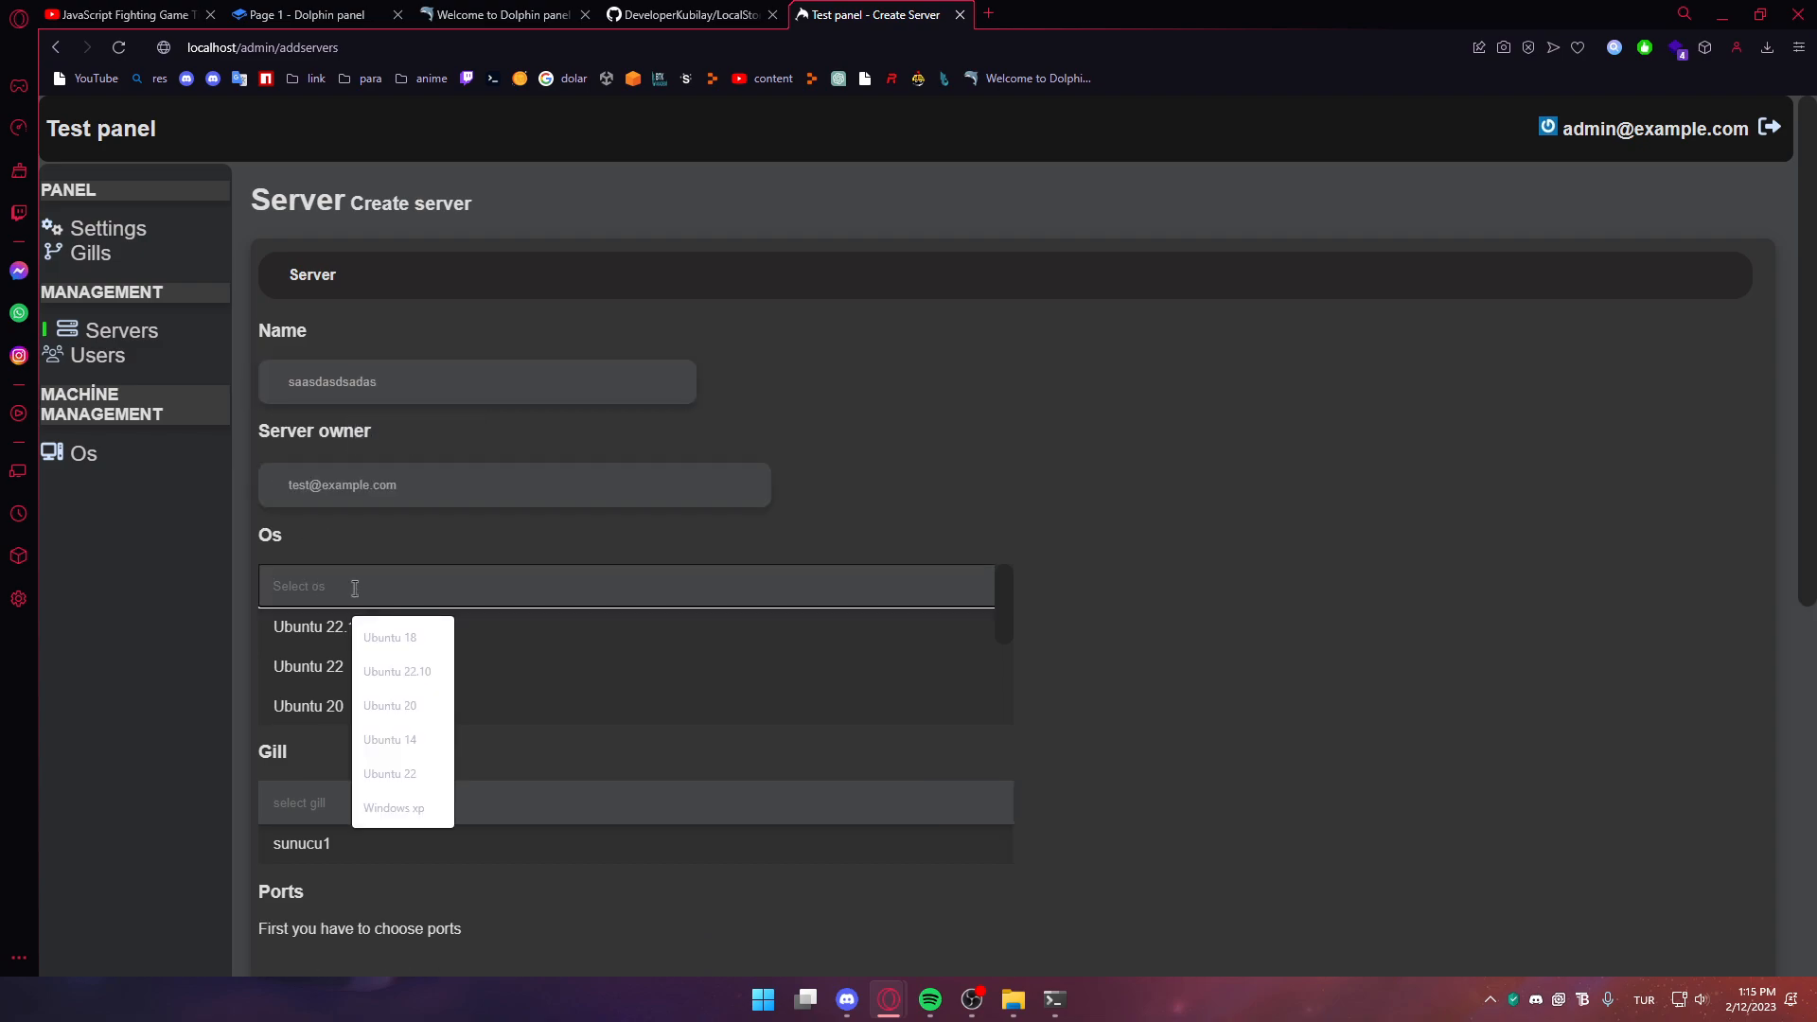
{"action": "type", "text": "xp"}
{"action": "key", "text": "BackSpace"}
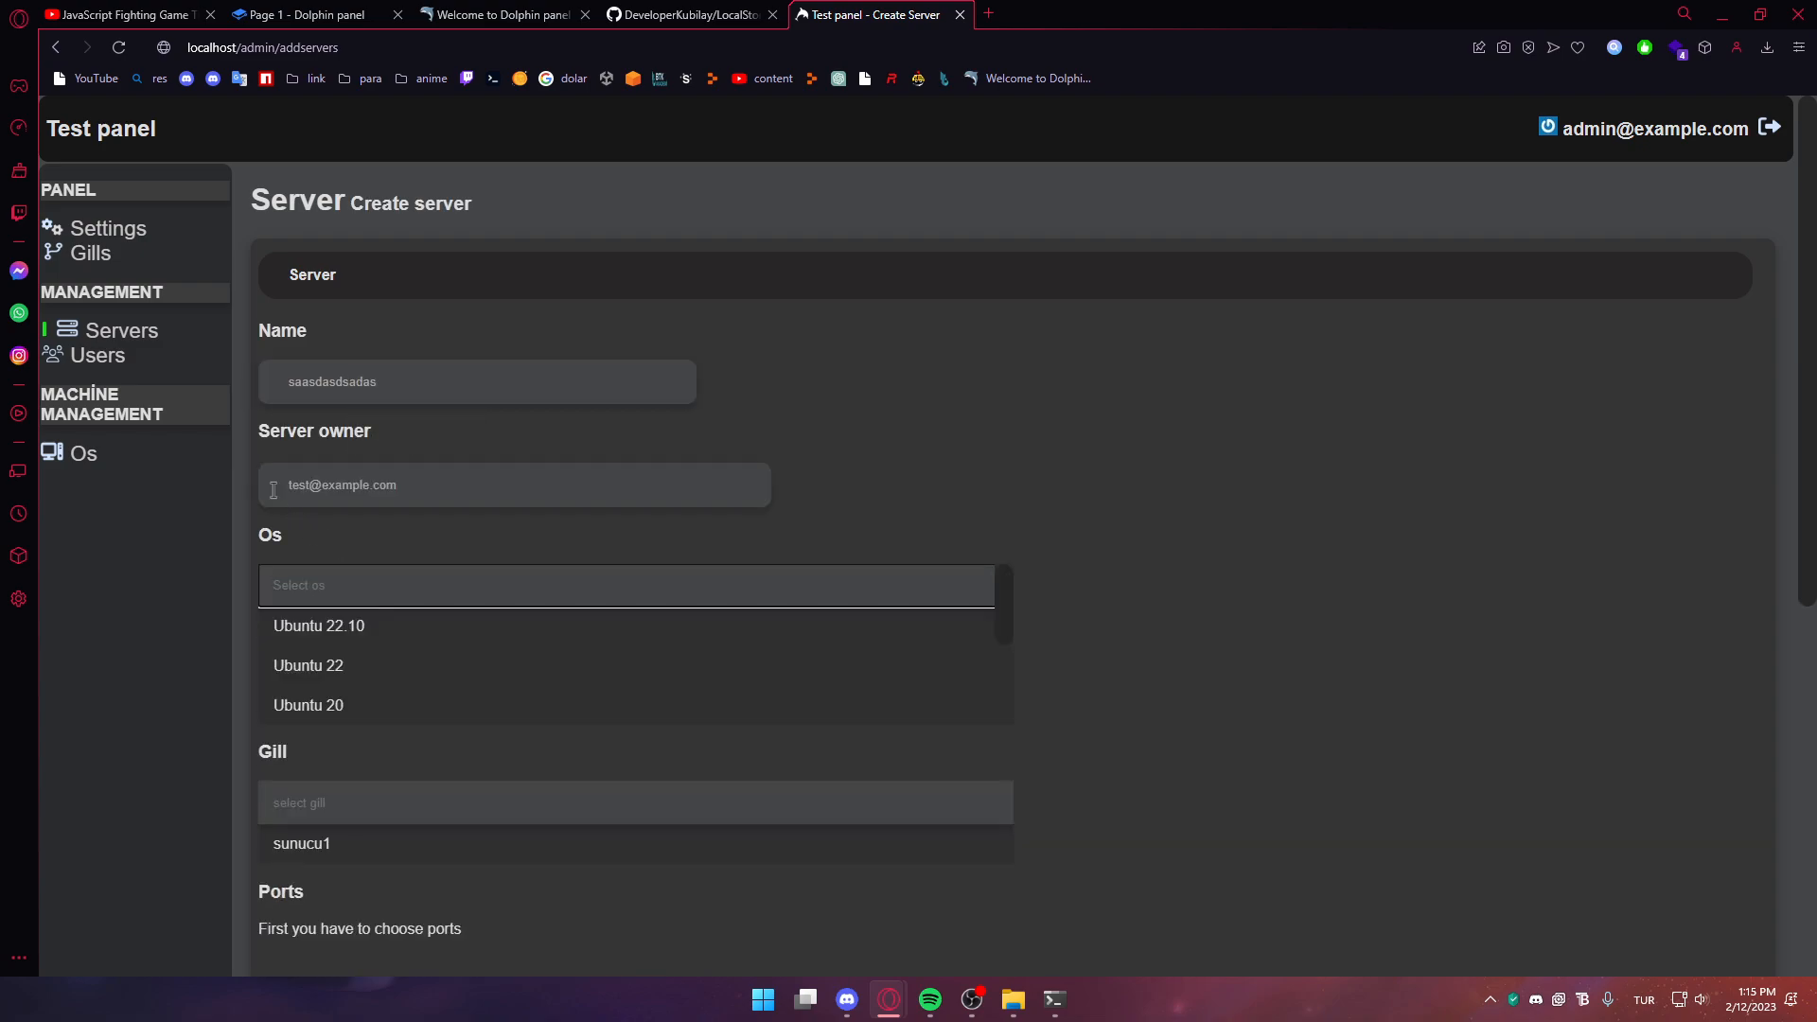
Choose TEST as the operating system and sunucu1 as the server's gill
{"action": "scroll", "coordinate": [353, 633], "scroll_direction": "down", "scroll_amount": 2}
{"action": "left_click", "coordinate": [270, 708]}
{"action": "left_click", "coordinate": [342, 749]}
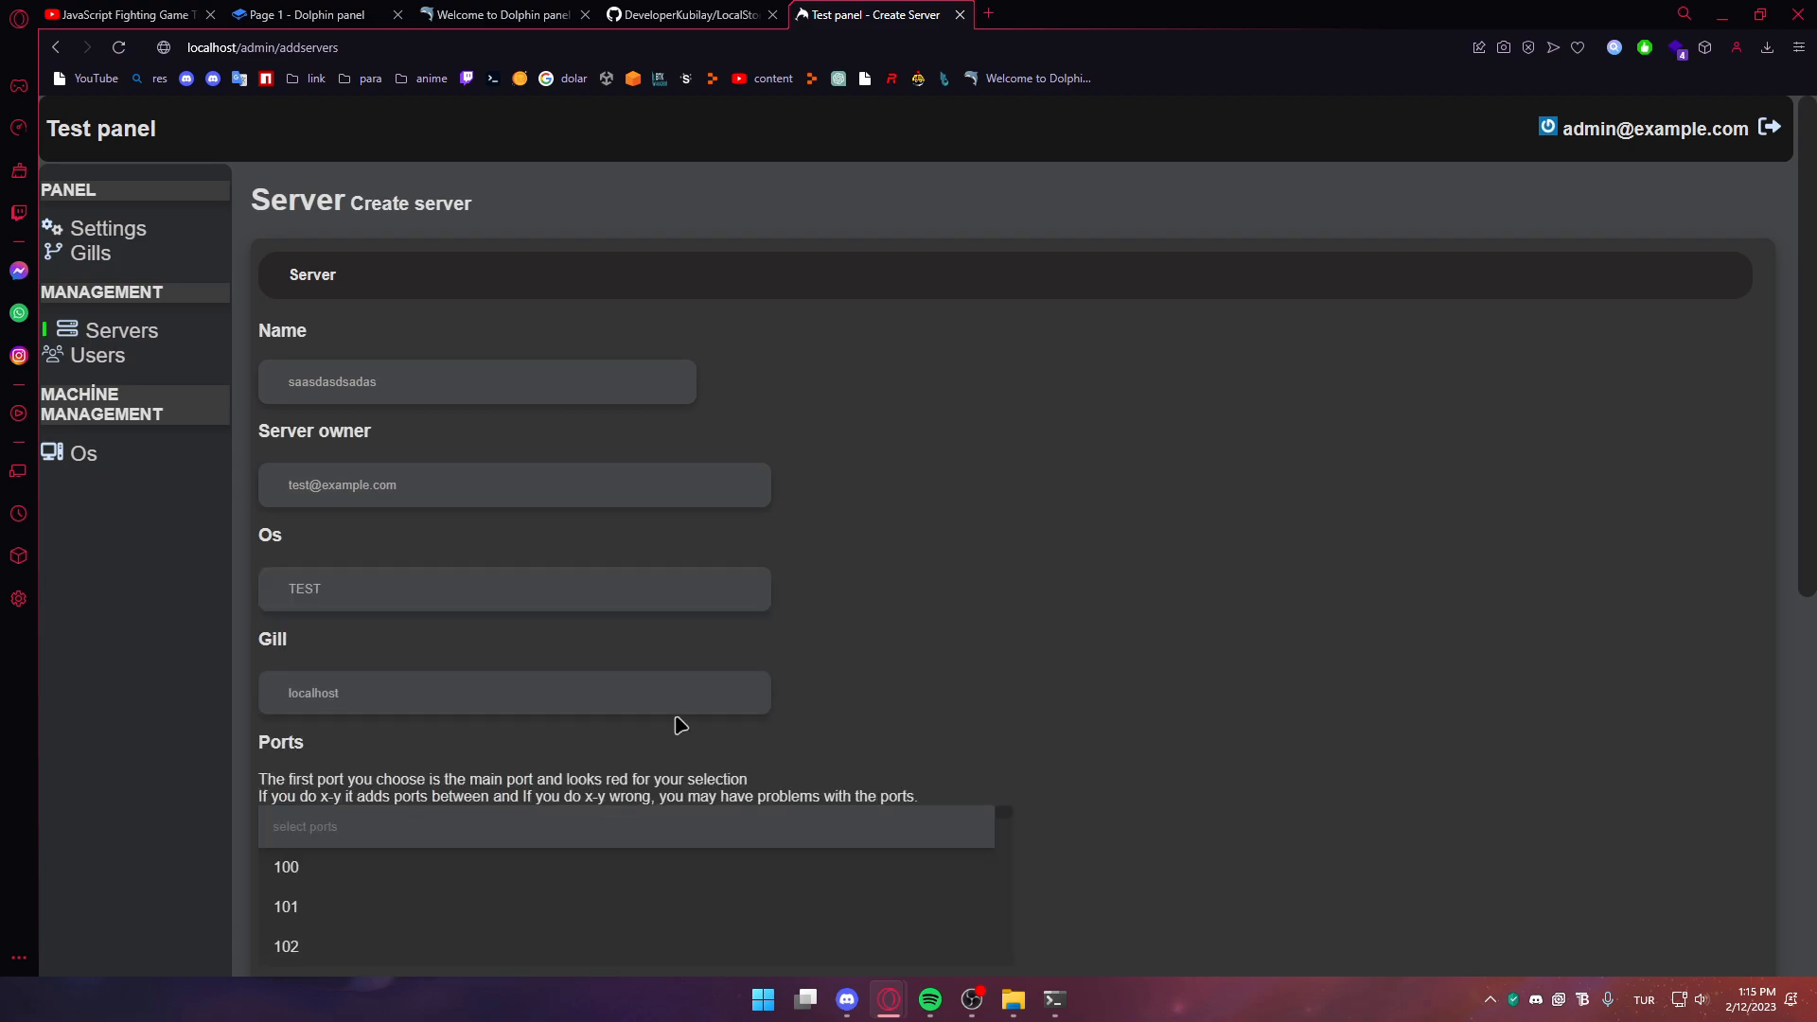
{"action": "scroll", "coordinate": [479, 673], "scroll_direction": "down", "scroll_amount": 2}
{"action": "left_click", "coordinate": [479, 678]}
{"action": "left_click", "coordinate": [295, 820]}
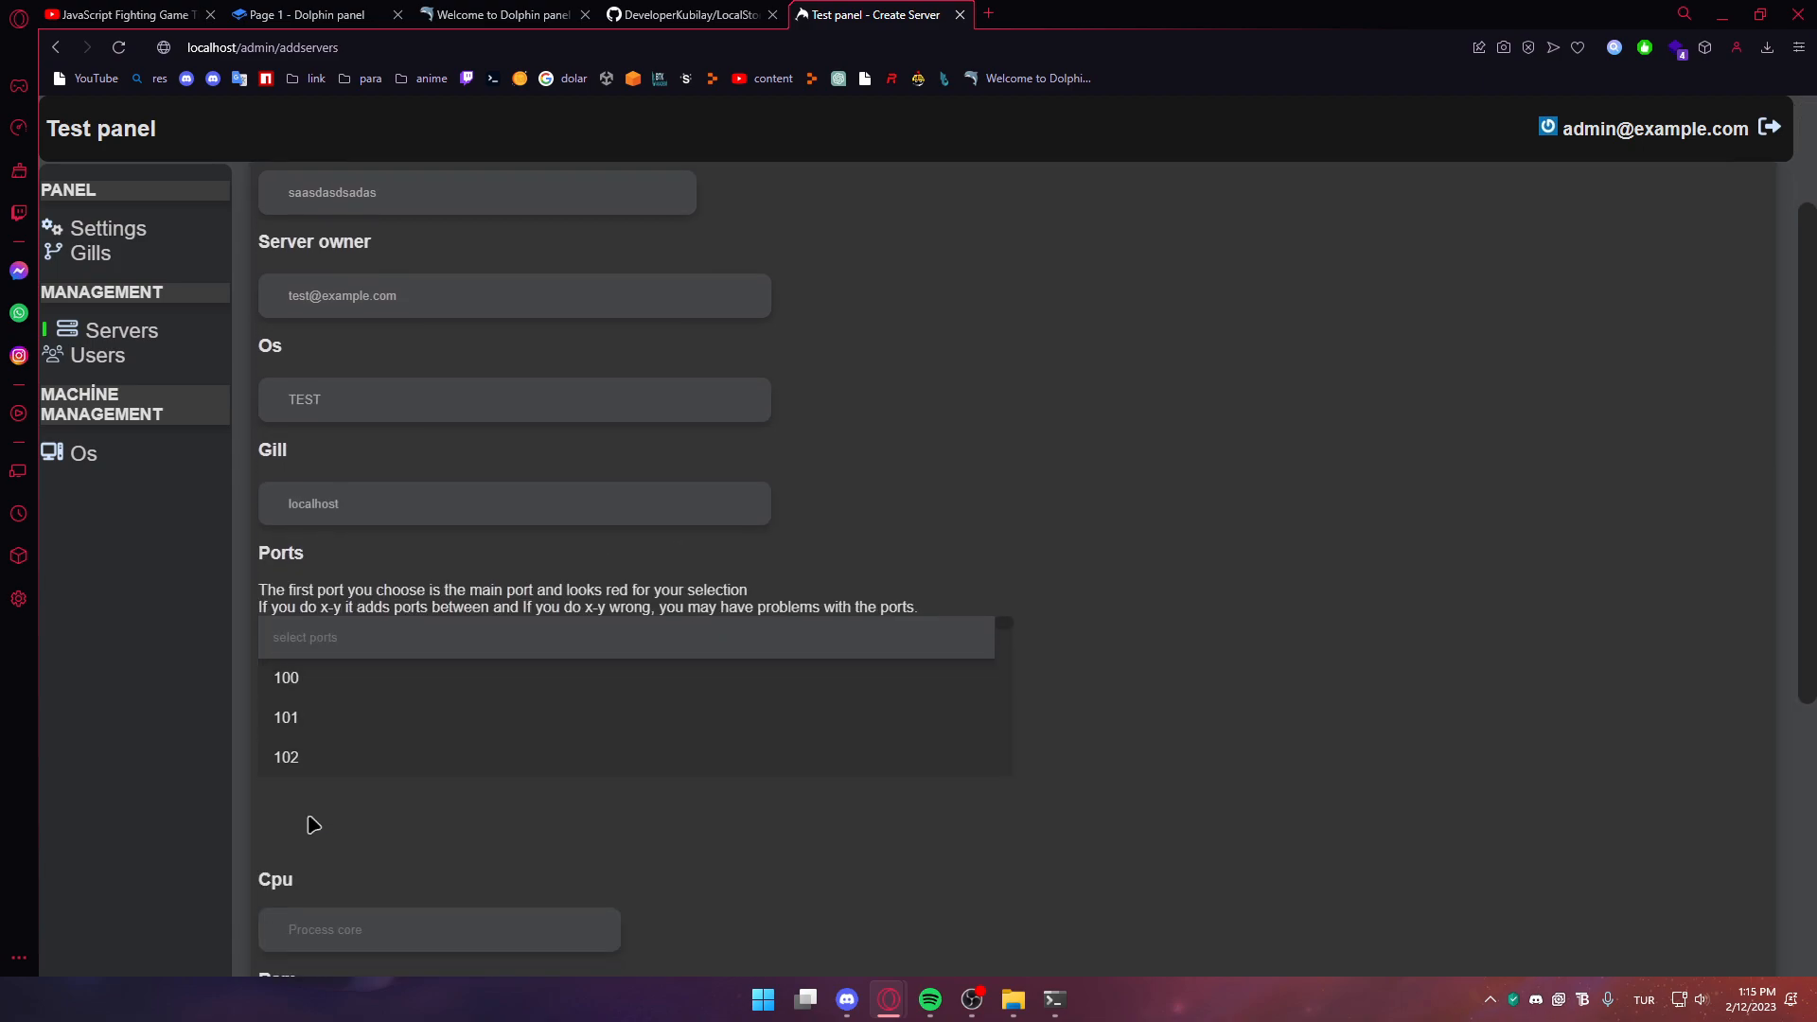
{"action": "scroll", "coordinate": [928, 637], "scroll_direction": "down", "scroll_amount": 5}
Give the server 1 CPU core and 1024 MB RAM, create it, and open its user panel
{"action": "left_click", "coordinate": [401, 438]}
{"action": "type", "text": "1"}
{"action": "left_click", "coordinate": [299, 558]}
{"action": "type", "text": "1024"}
{"action": "left_click", "coordinate": [1741, 922]}
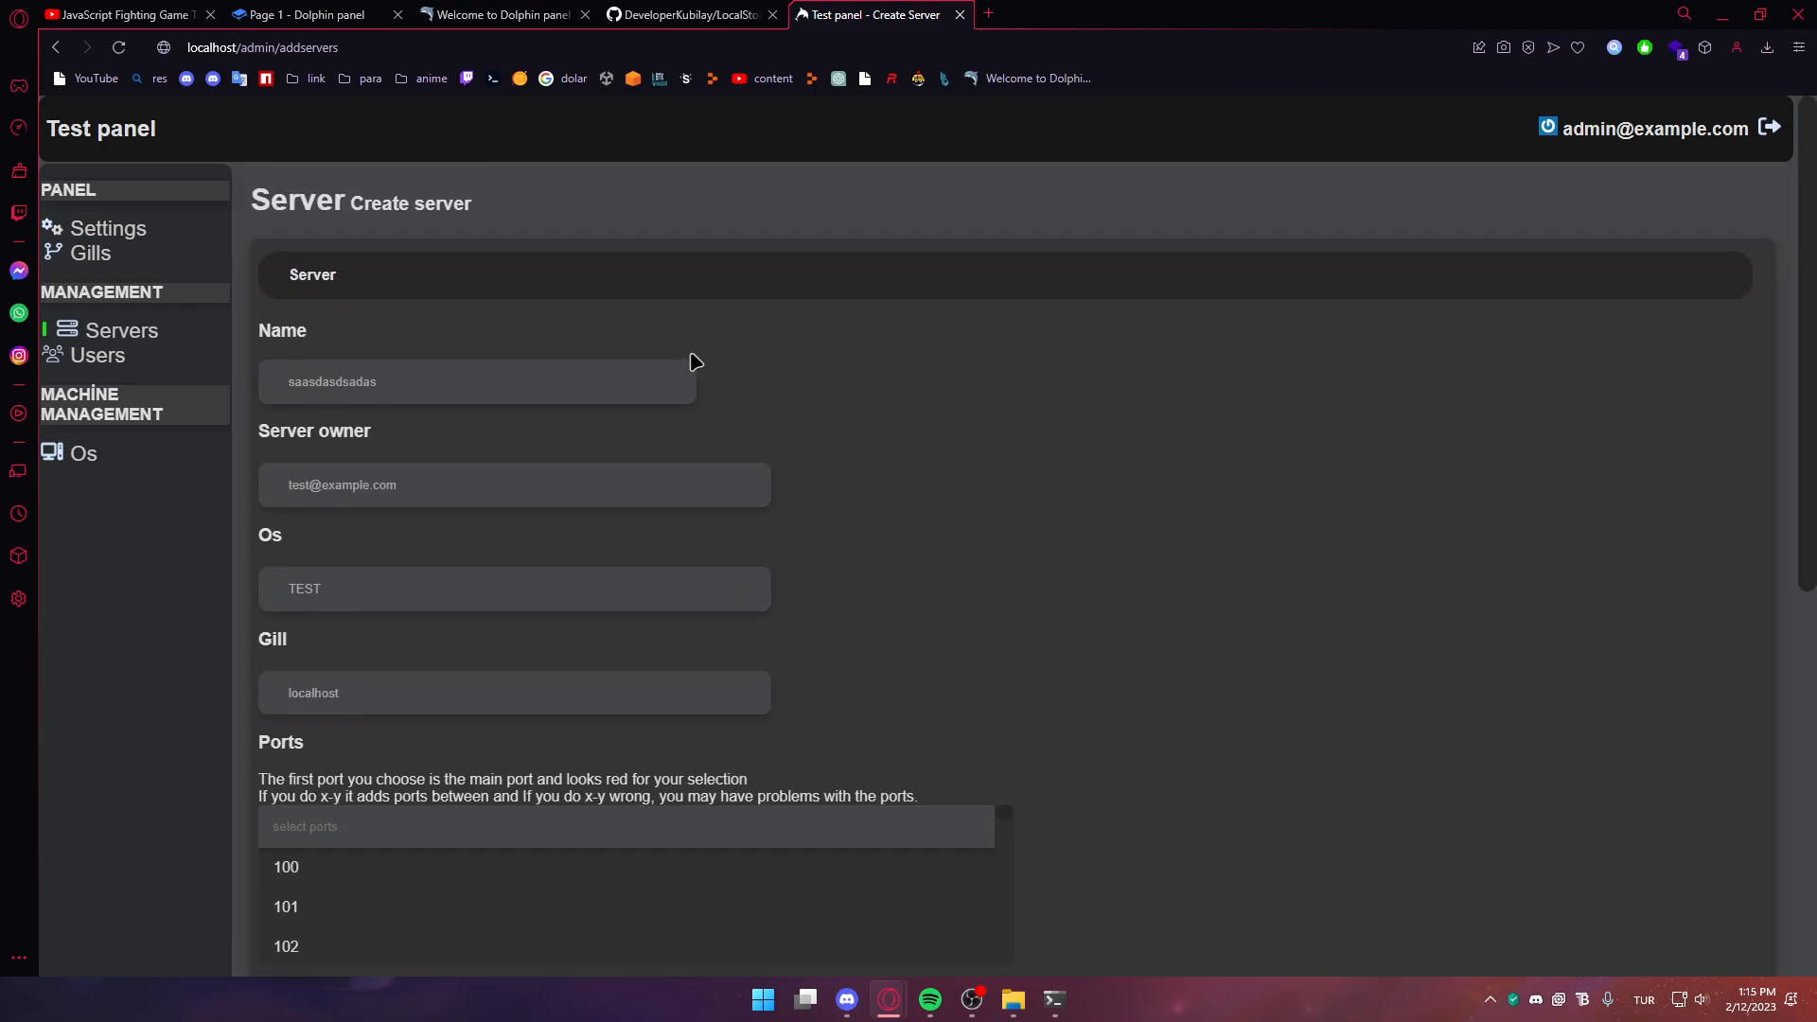
{"action": "left_click", "coordinate": [425, 343]}
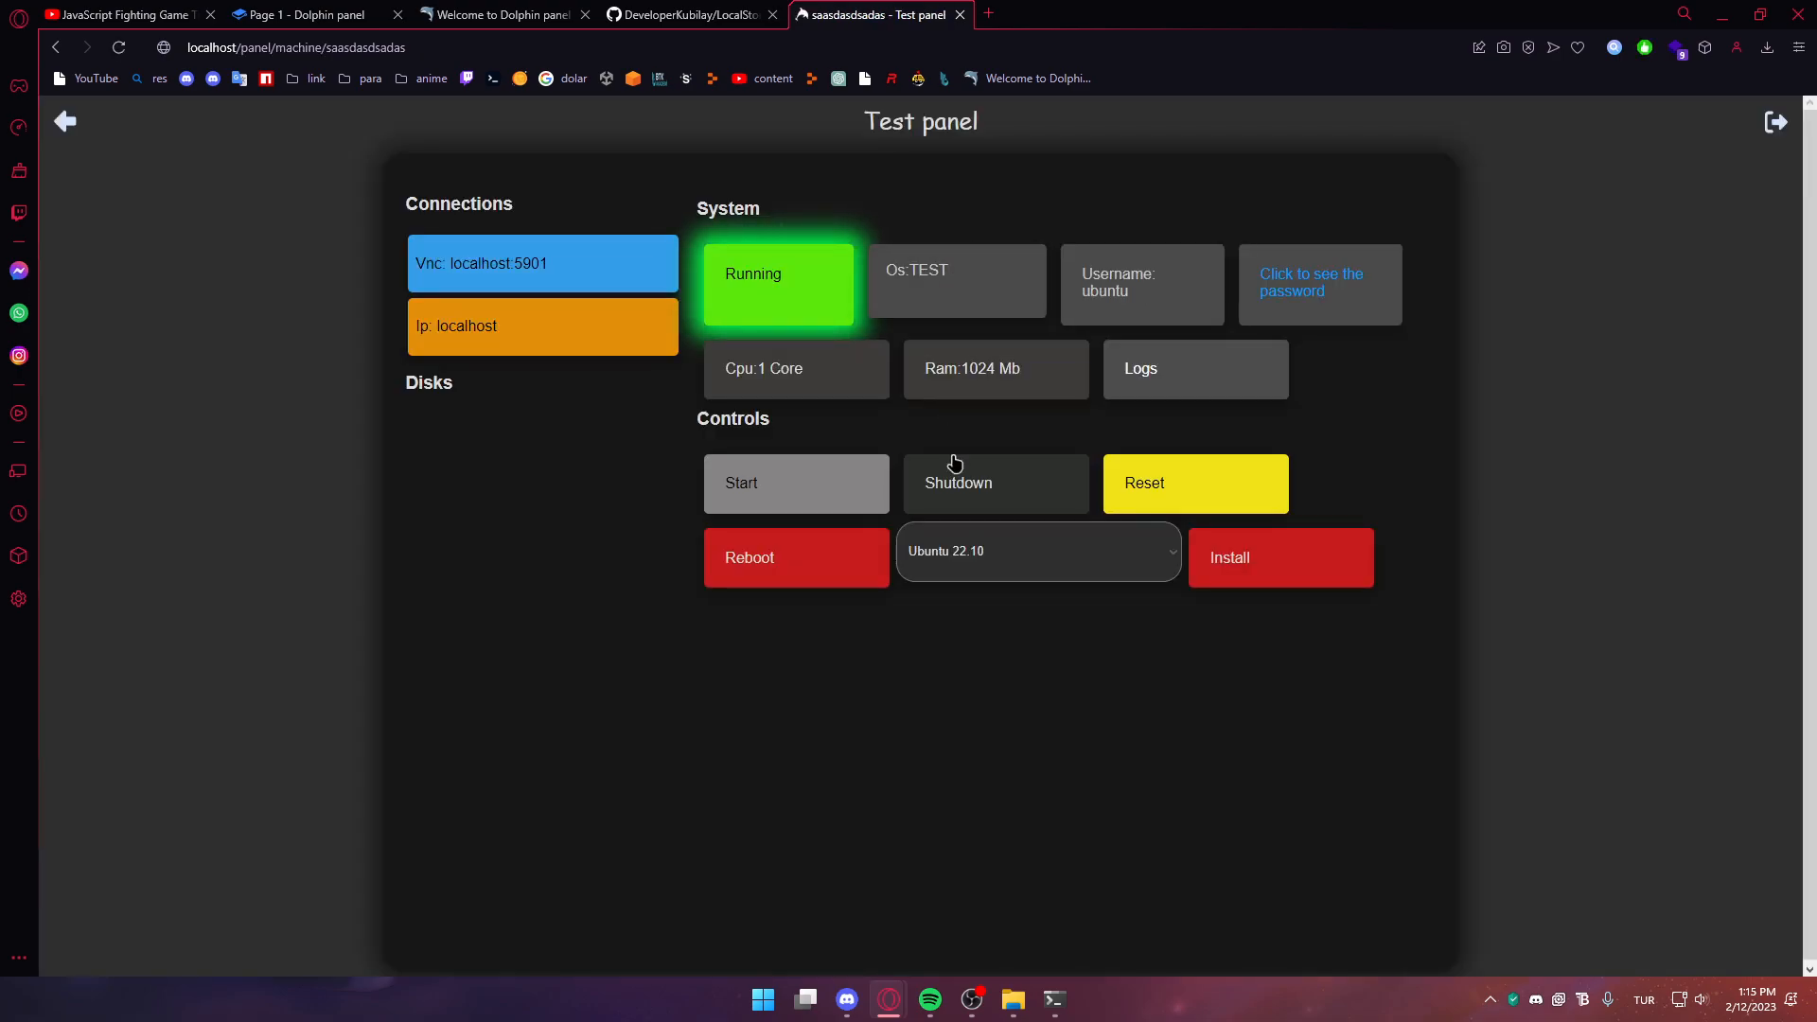
Open the saasdasdsadas machine page as the user and copy its VNC address
{"action": "mouse_move", "coordinate": [885, 1001]}
{"action": "left_click", "coordinate": [950, 894]}
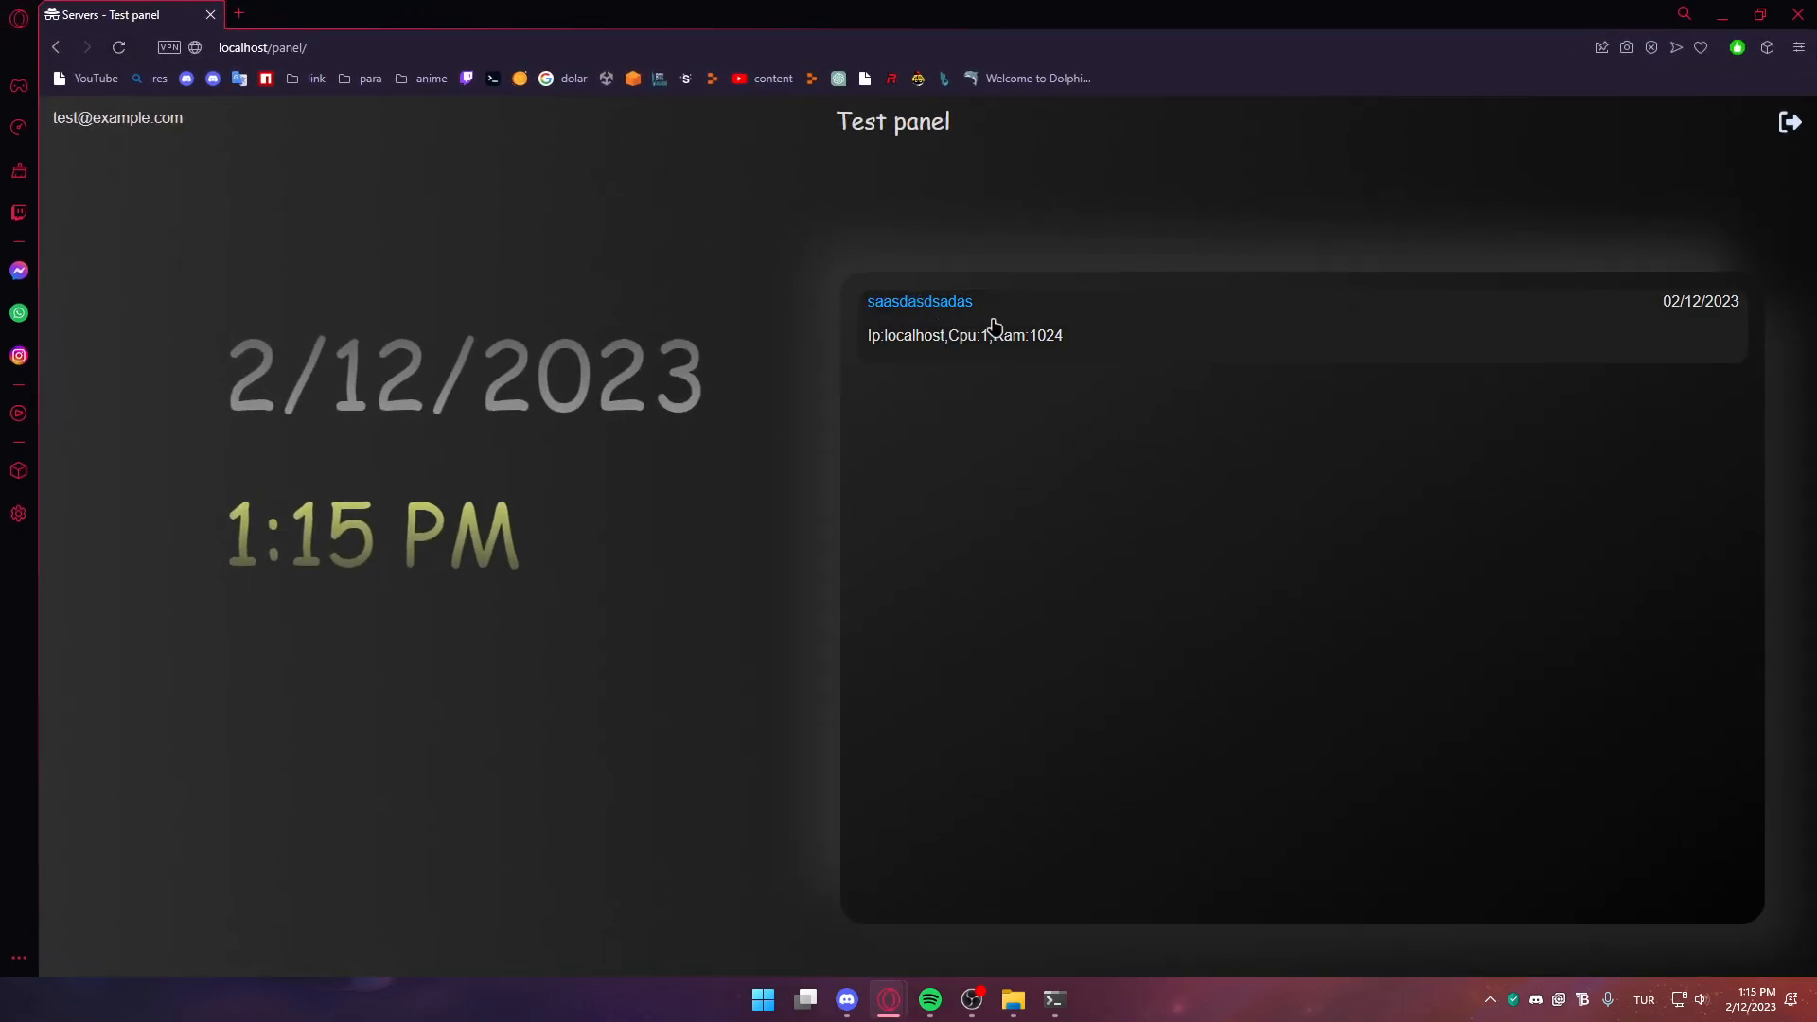
{"action": "left_click", "coordinate": [1149, 313]}
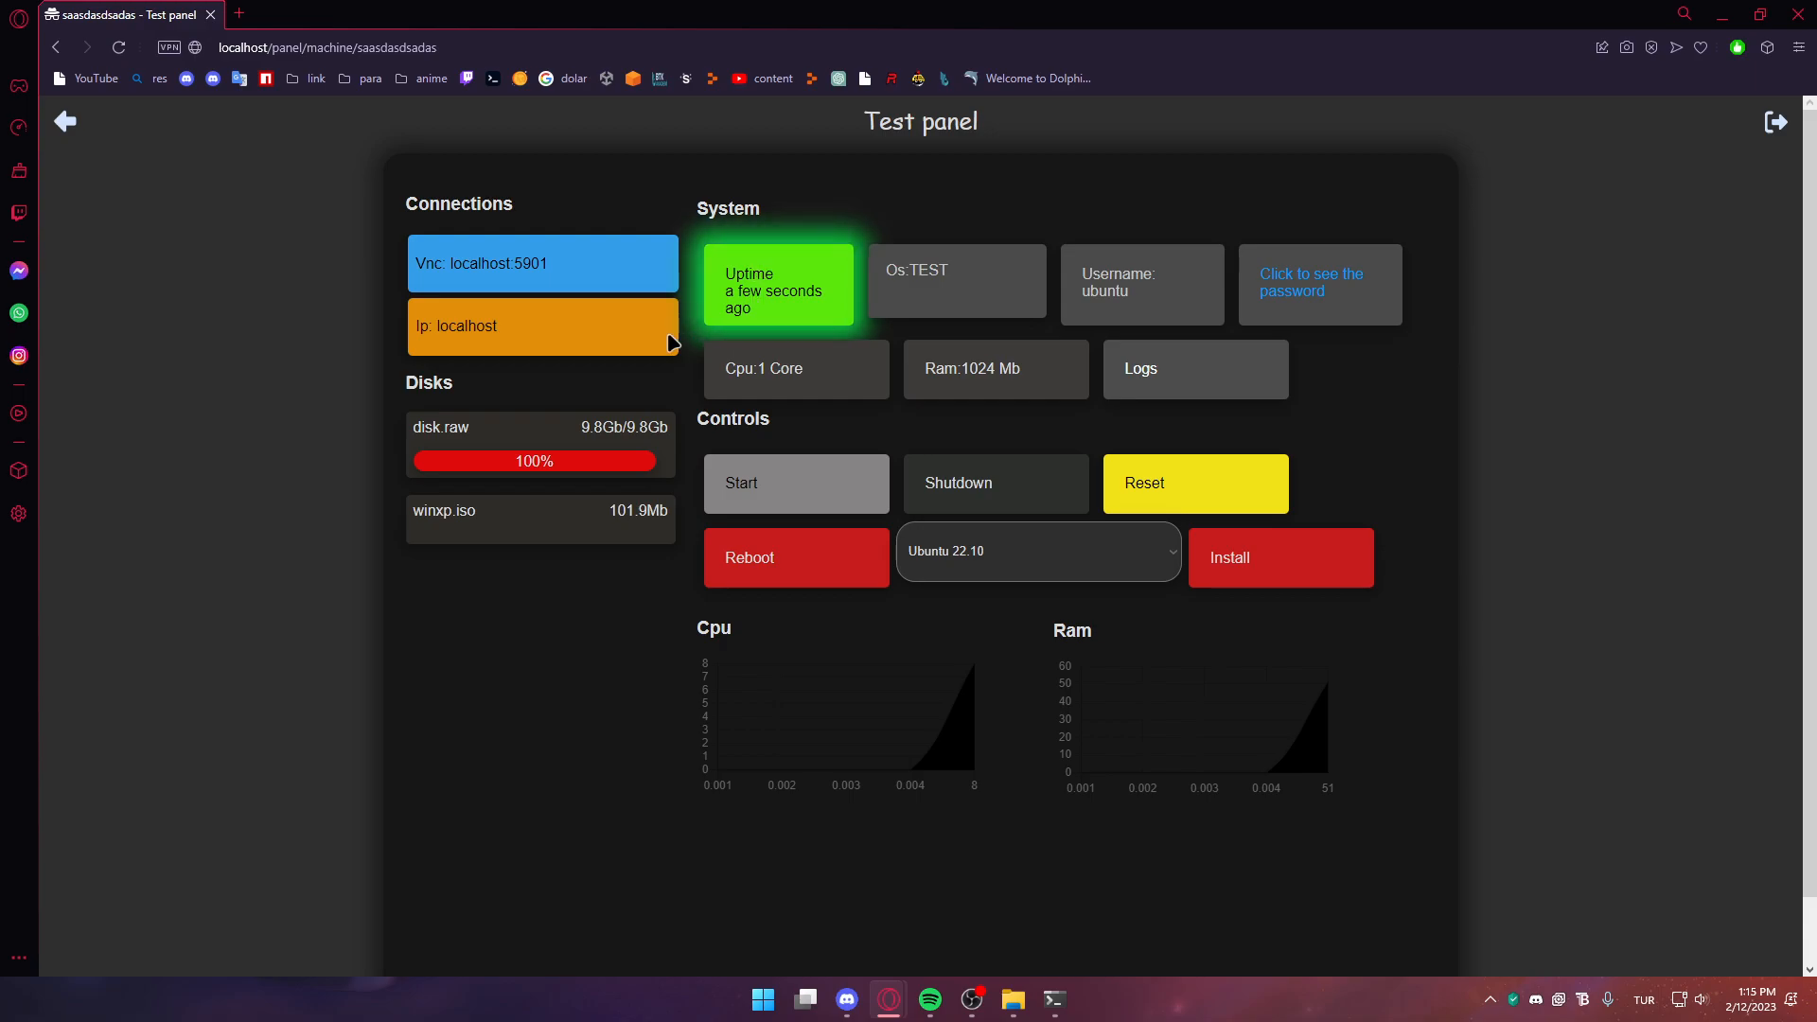
{"action": "left_click", "coordinate": [591, 274]}
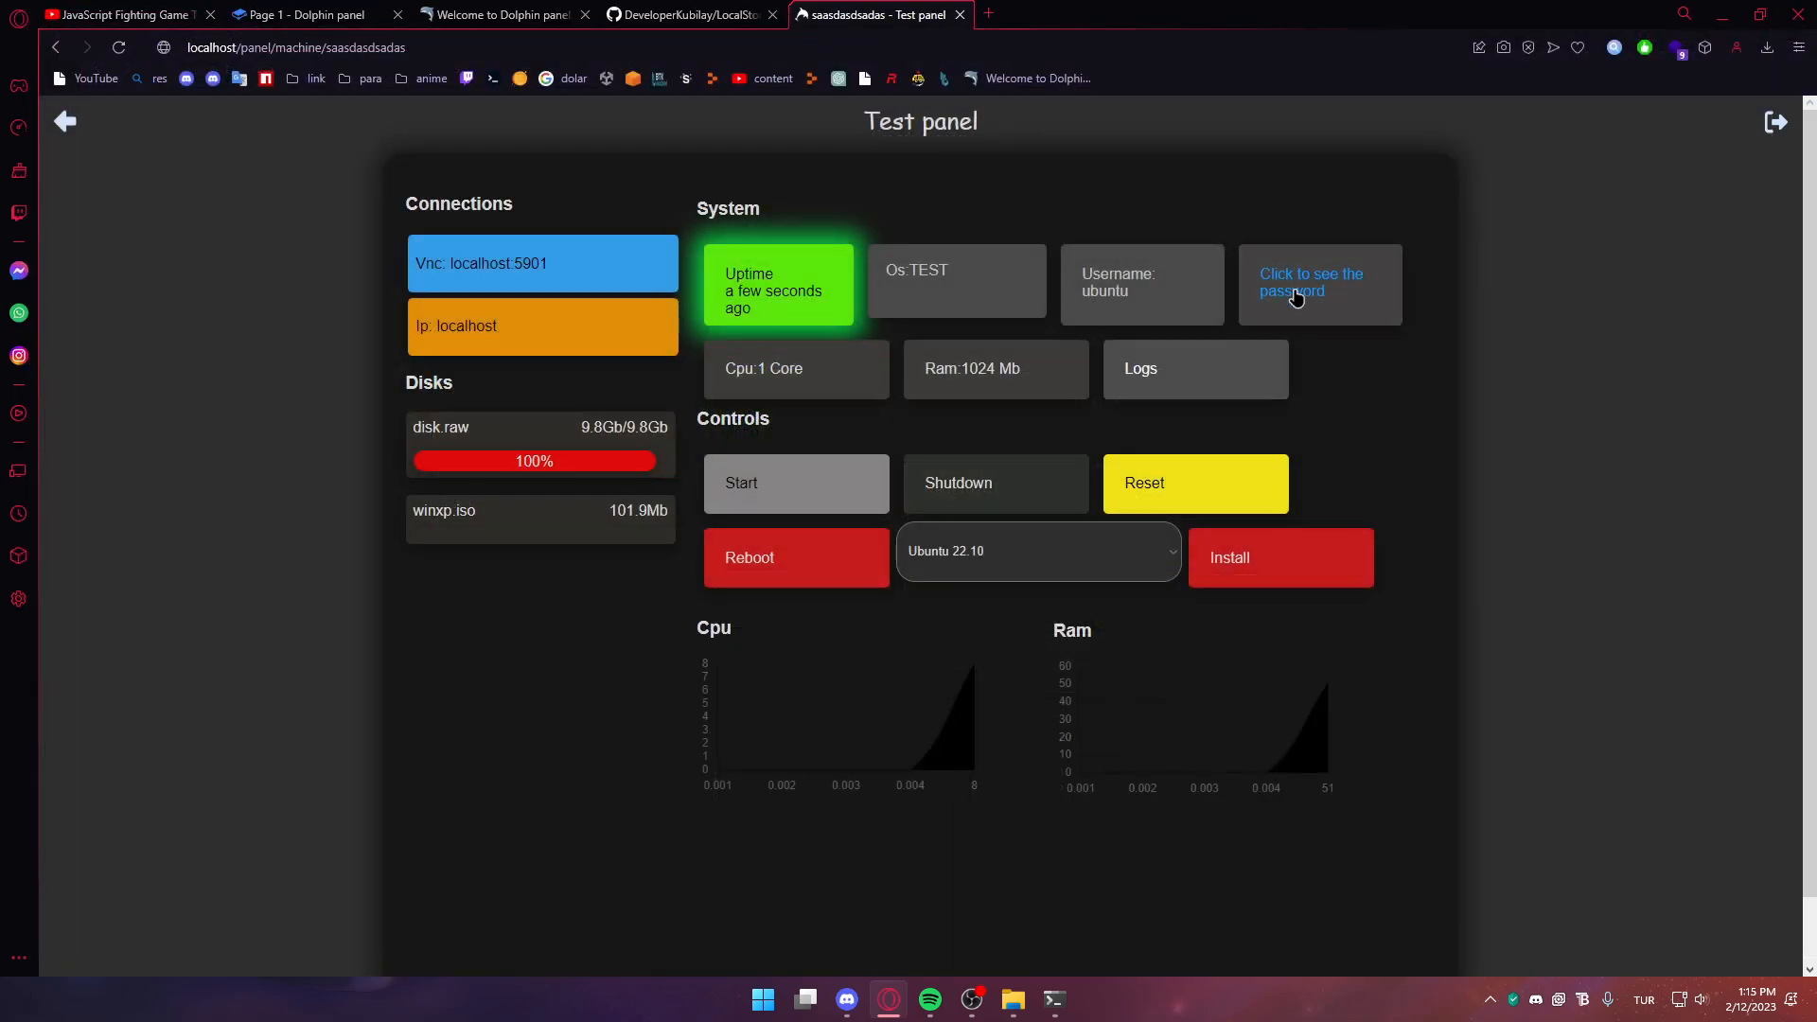
Connect VNC Viewer to localhost:5901 to view the machine's console
{"action": "key", "text": "super"}
{"action": "type", "text": "vnc"}
{"action": "key", "text": "Return"}
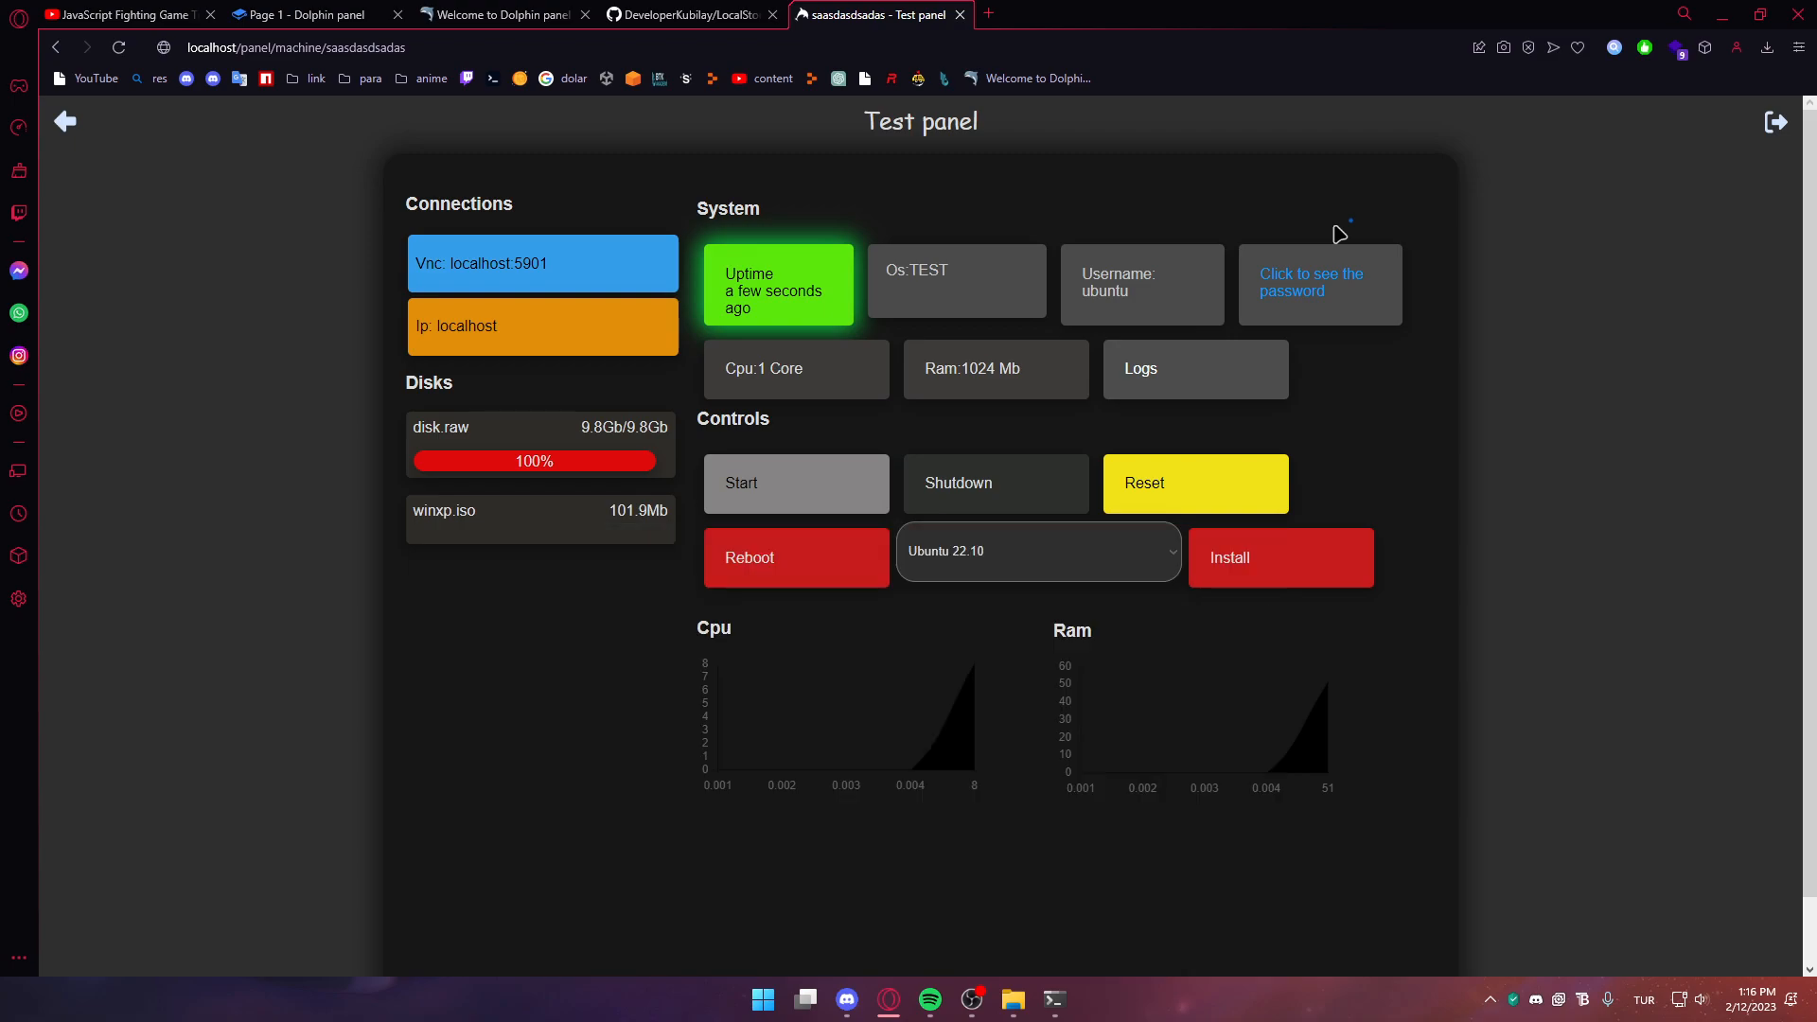
{"action": "key", "text": "ctrl+v"}
{"action": "key", "text": "Return"}
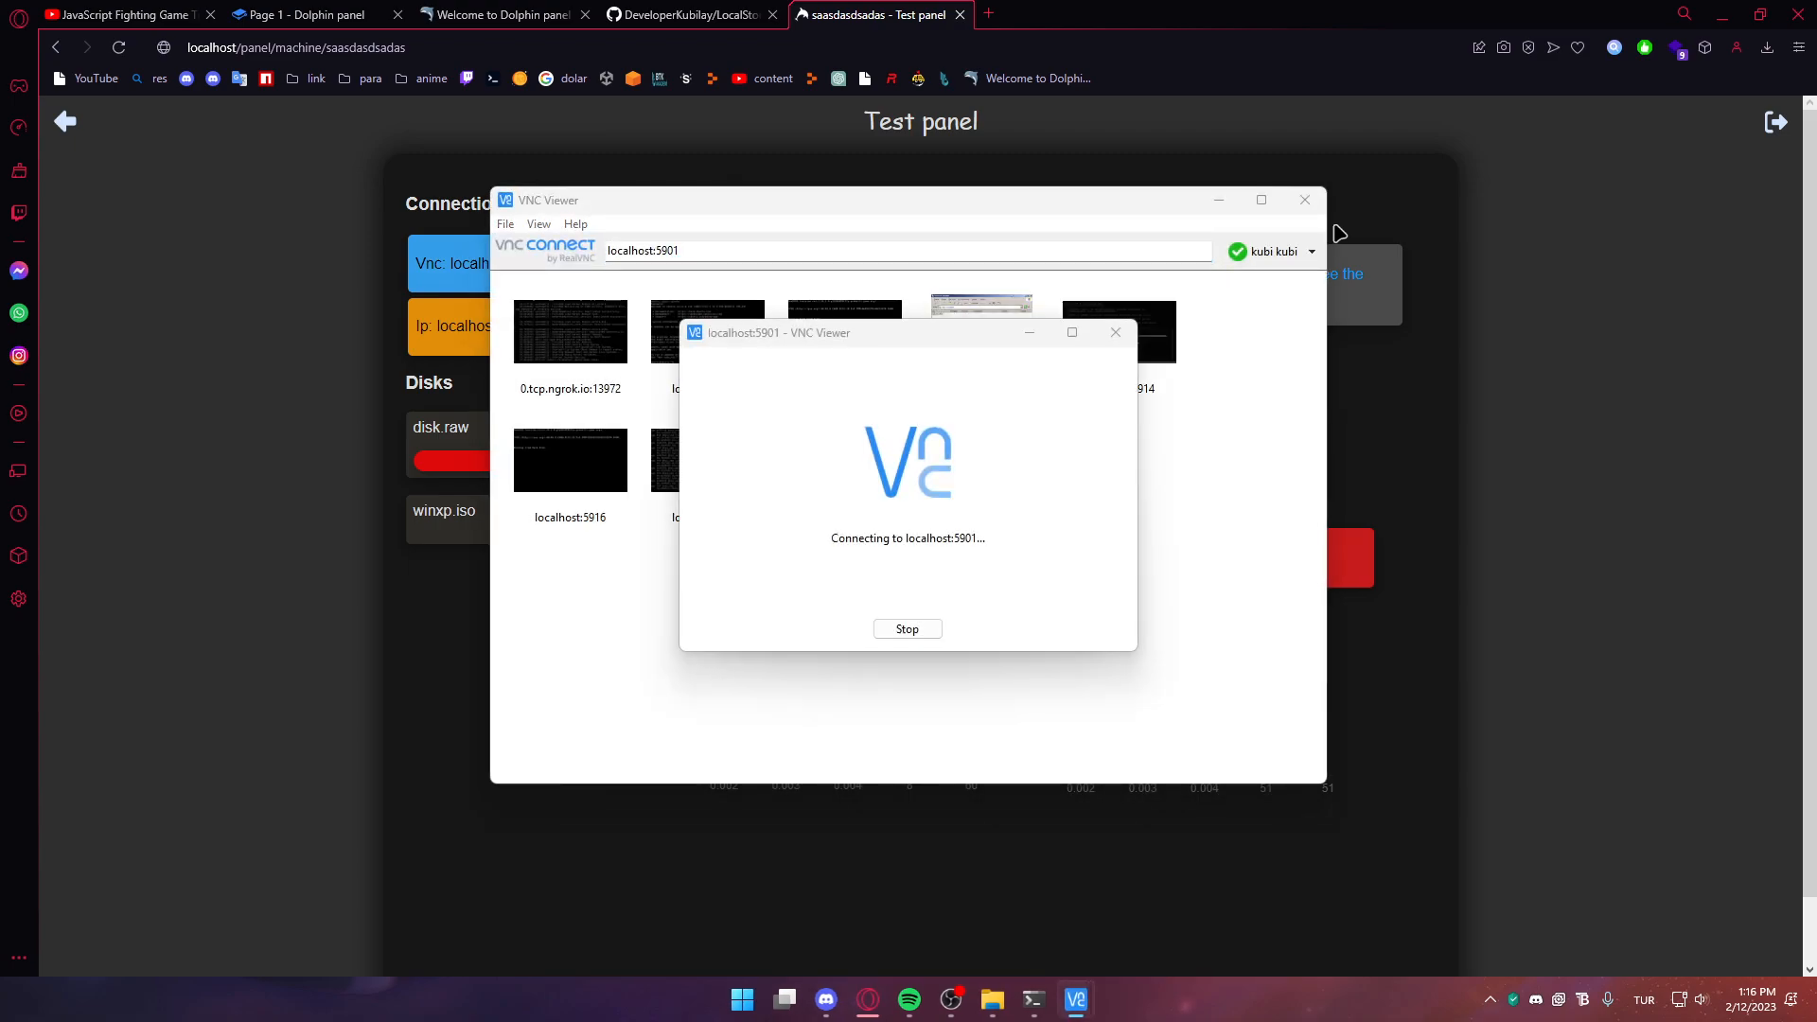
{"action": "left_click", "coordinate": [974, 593]}
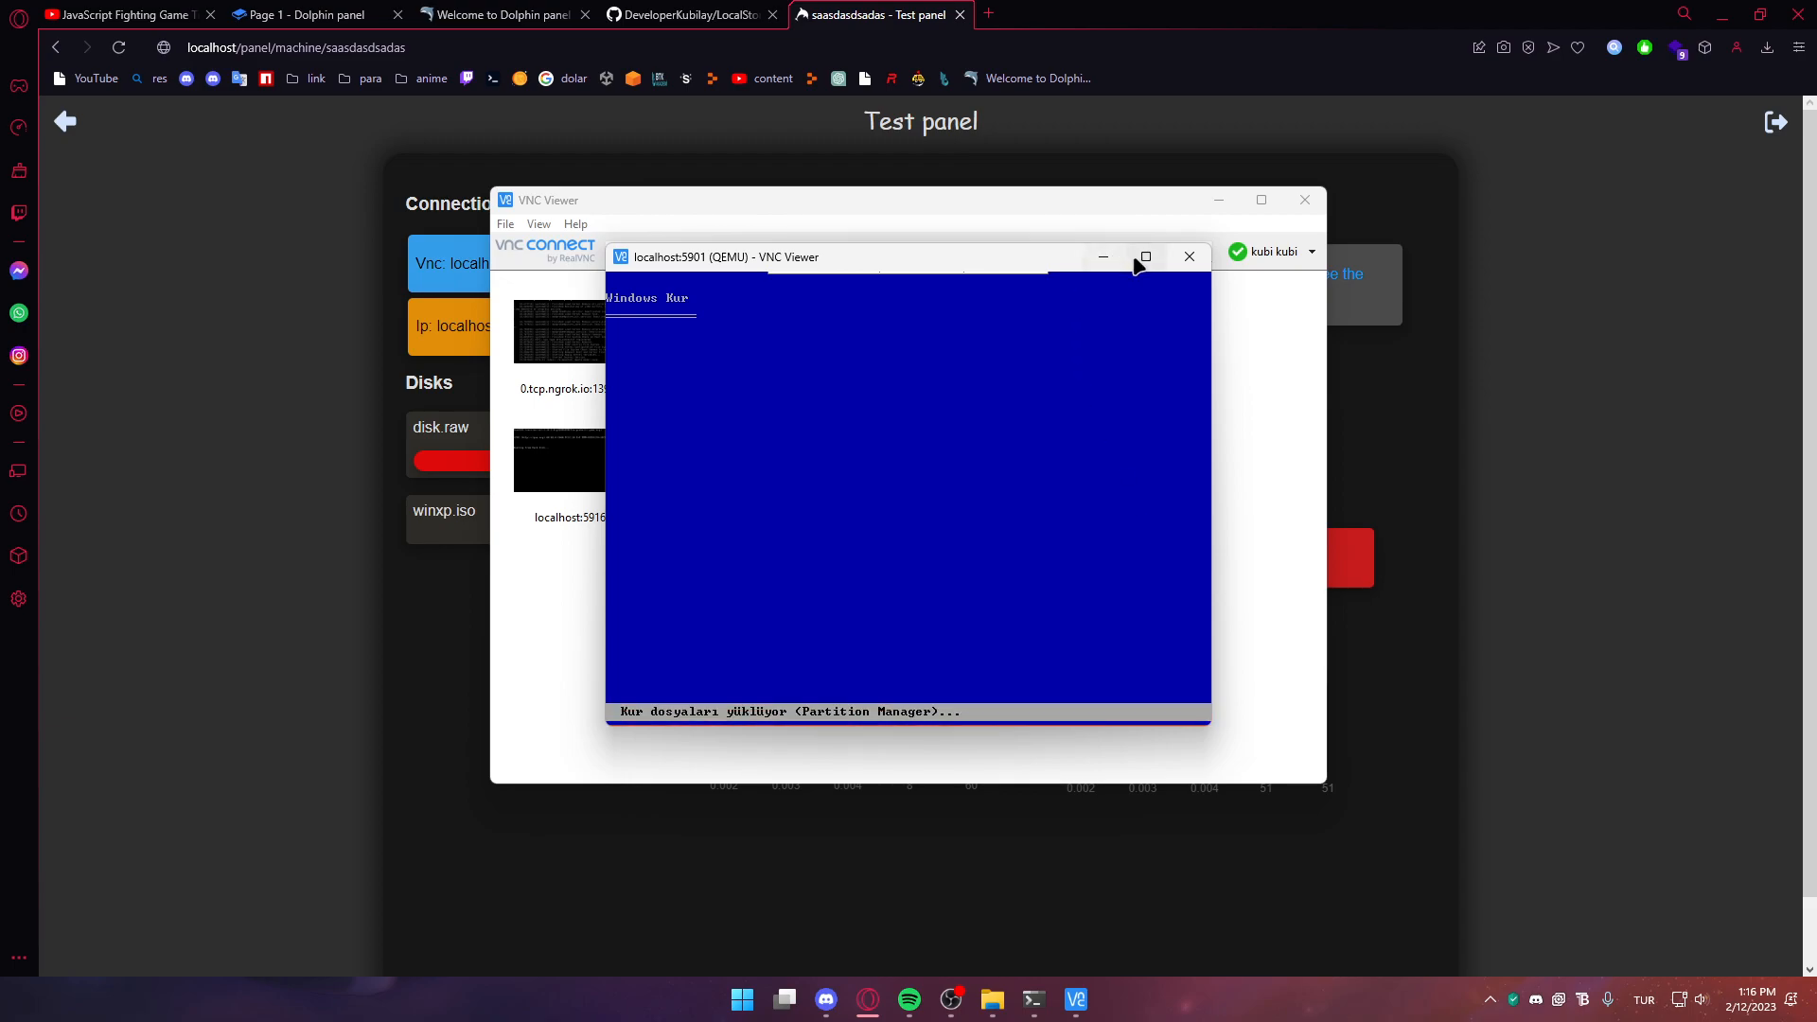
{"action": "left_click", "coordinate": [1697, 376]}
Start a new server named asdasdasds running Ubuntu 18 with the chosen owner
{"action": "key", "text": "alt+Left"}
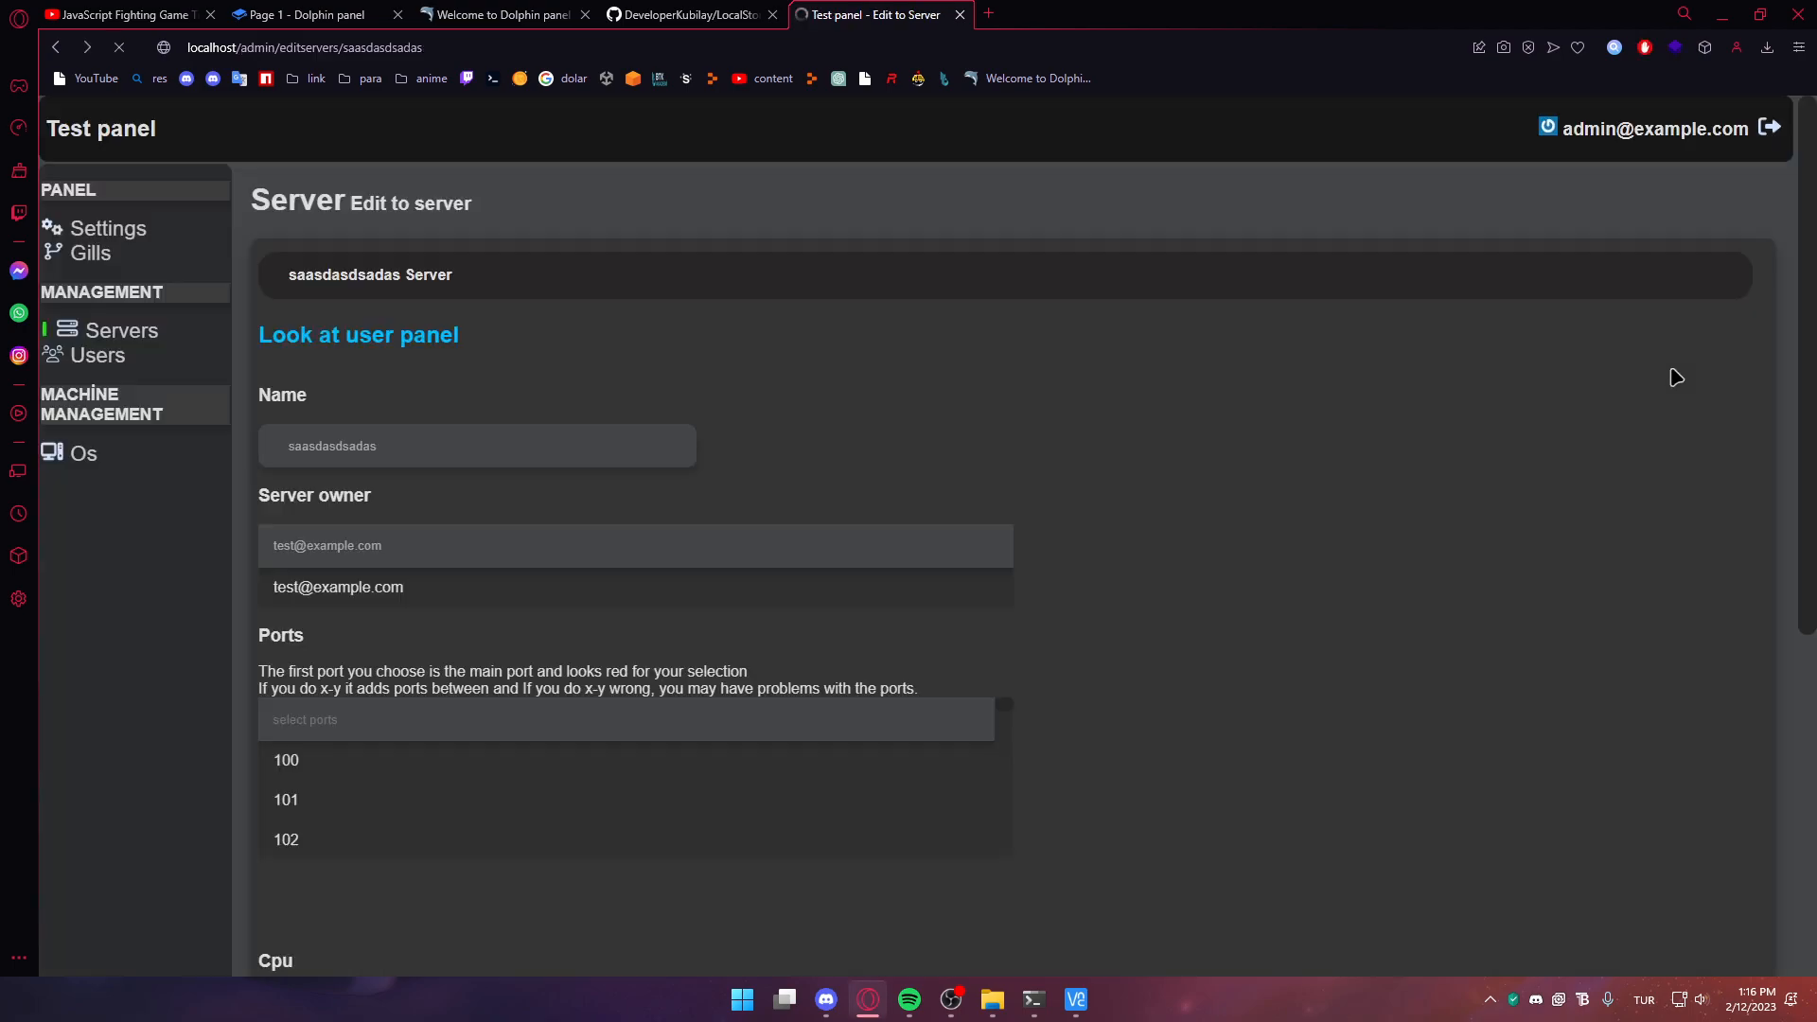
{"action": "left_click", "coordinate": [214, 343]}
{"action": "left_click", "coordinate": [1714, 332]}
{"action": "left_click", "coordinate": [384, 635]}
{"action": "type", "text": "18"}
{"action": "left_click", "coordinate": [315, 662]}
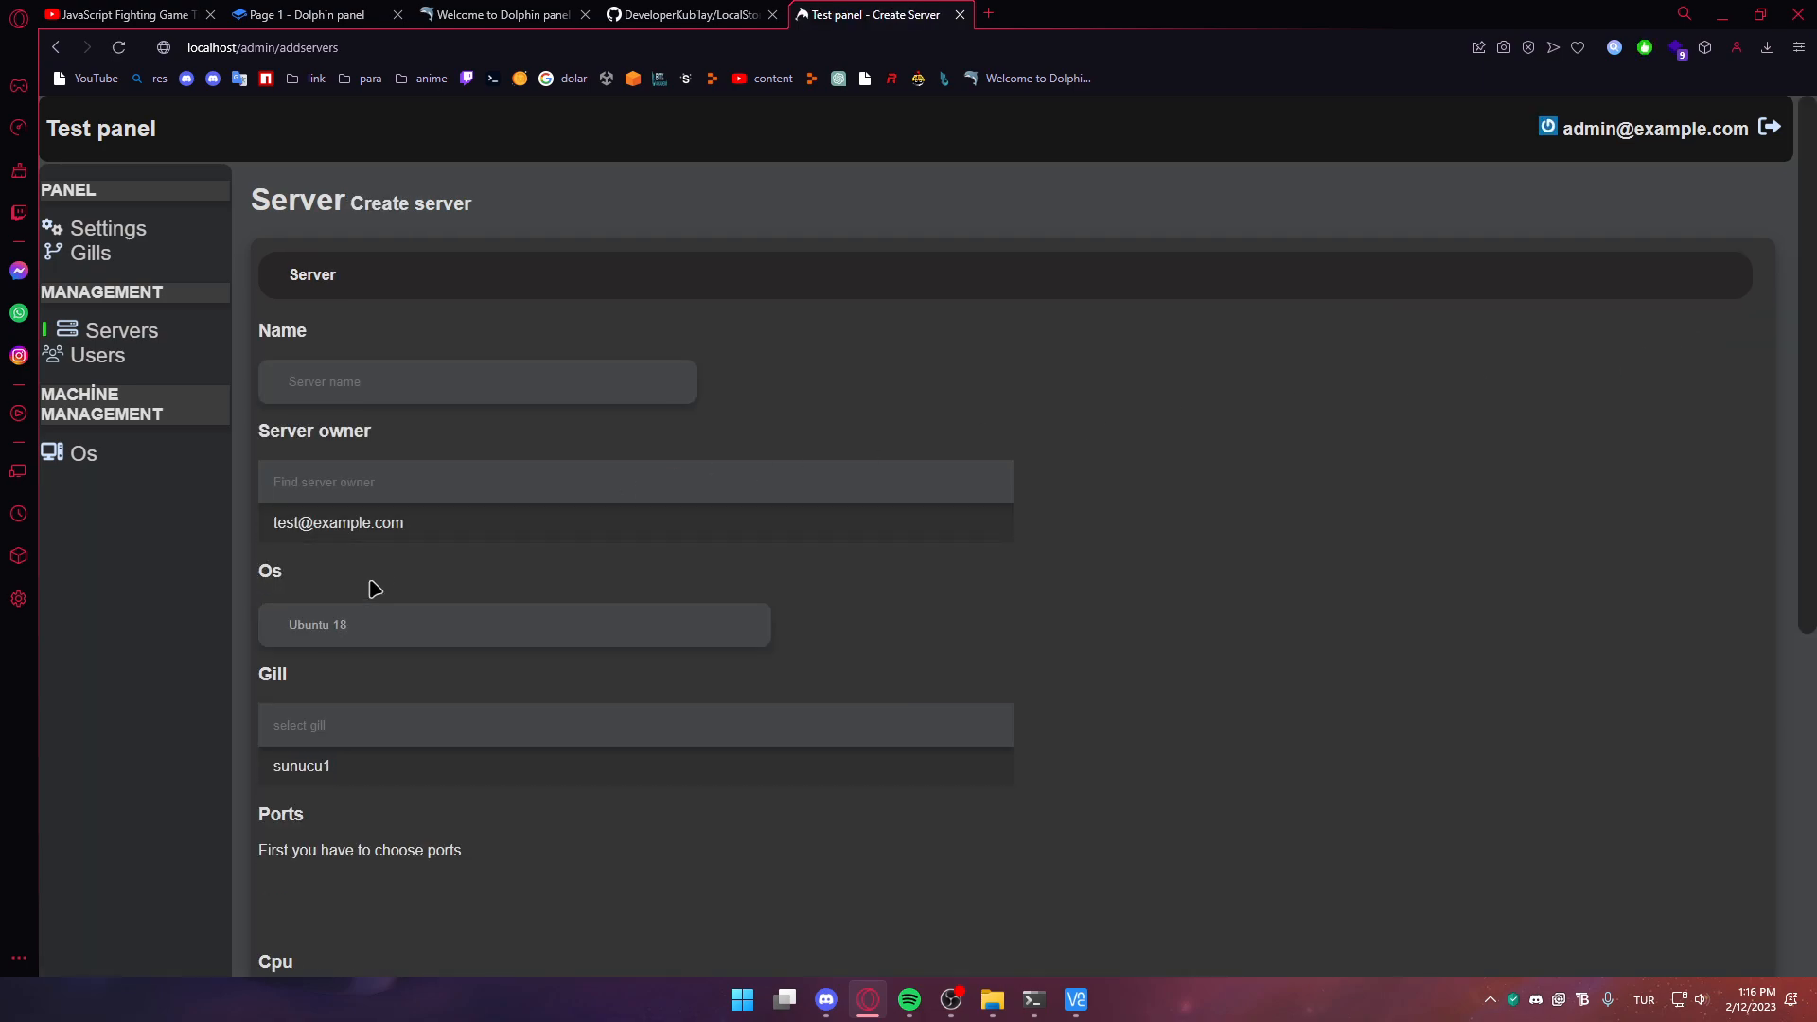
{"action": "left_click", "coordinate": [397, 522]}
{"action": "left_click", "coordinate": [432, 398]}
{"action": "type", "text": "asdasdasds"}
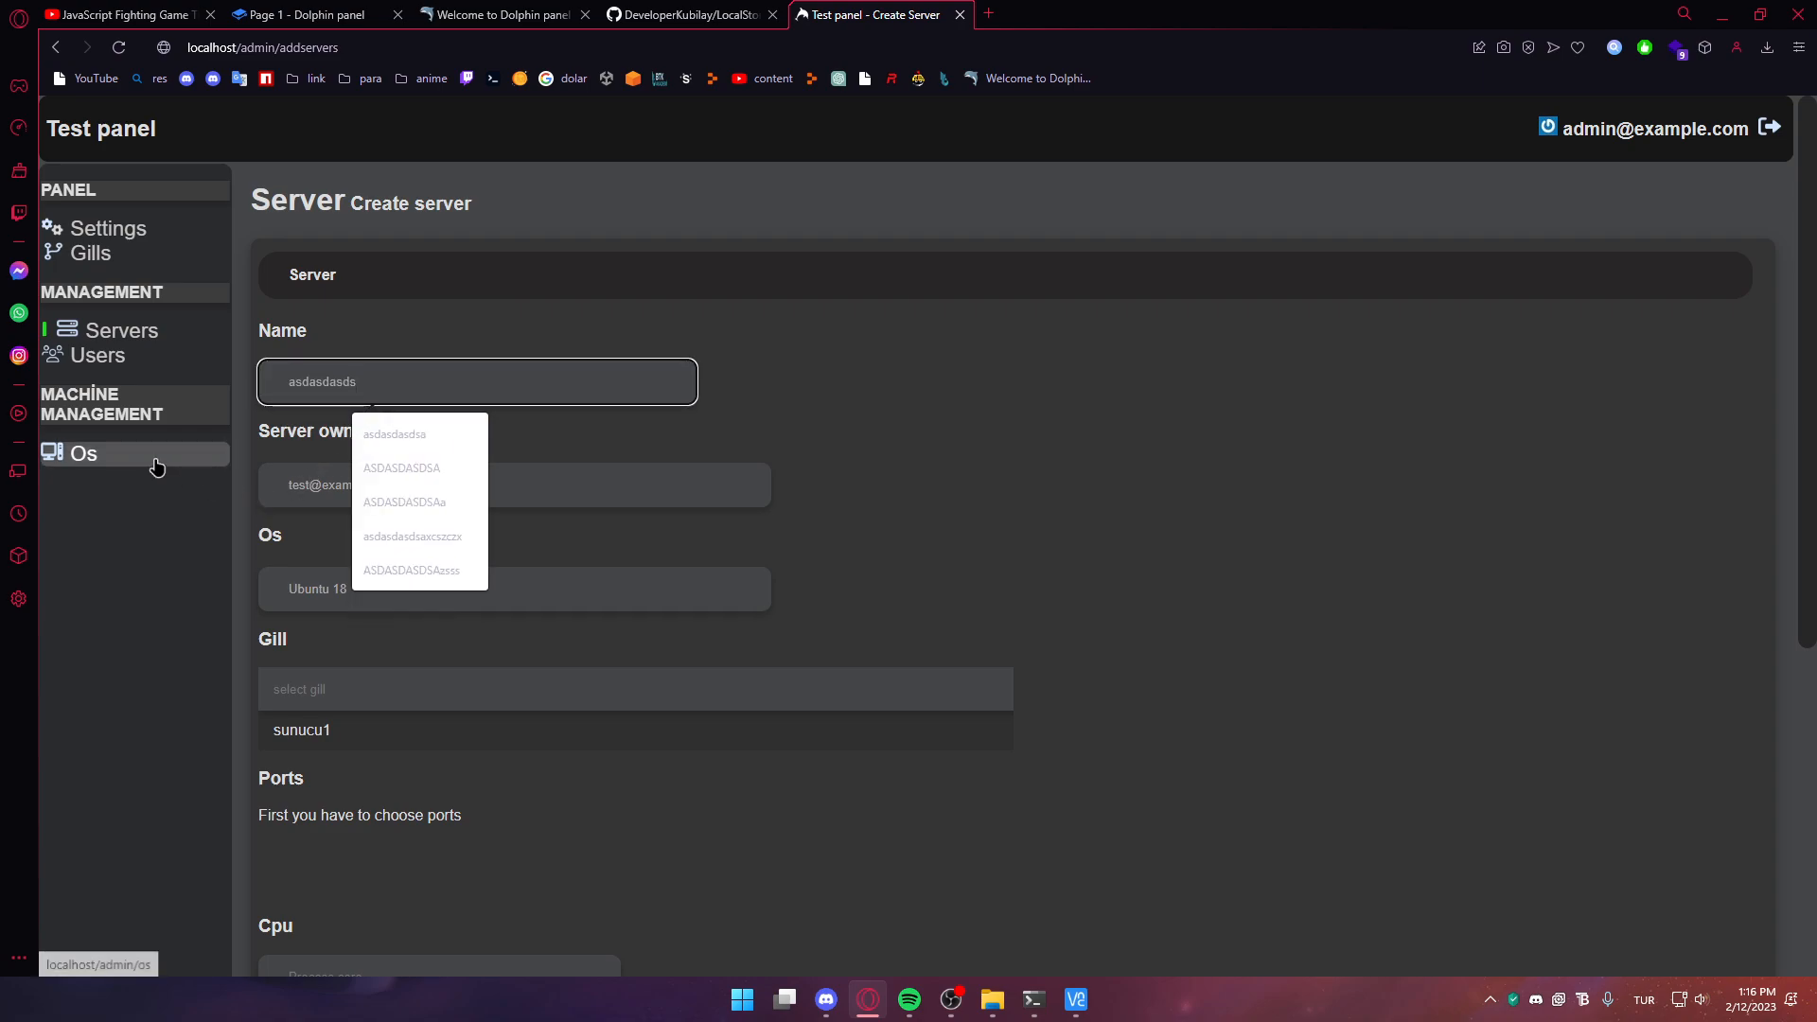
Assign gill sunucu1, 1 CPU core and 1024 MB RAM, create the server, open its user panel
{"action": "left_click", "coordinate": [322, 726]}
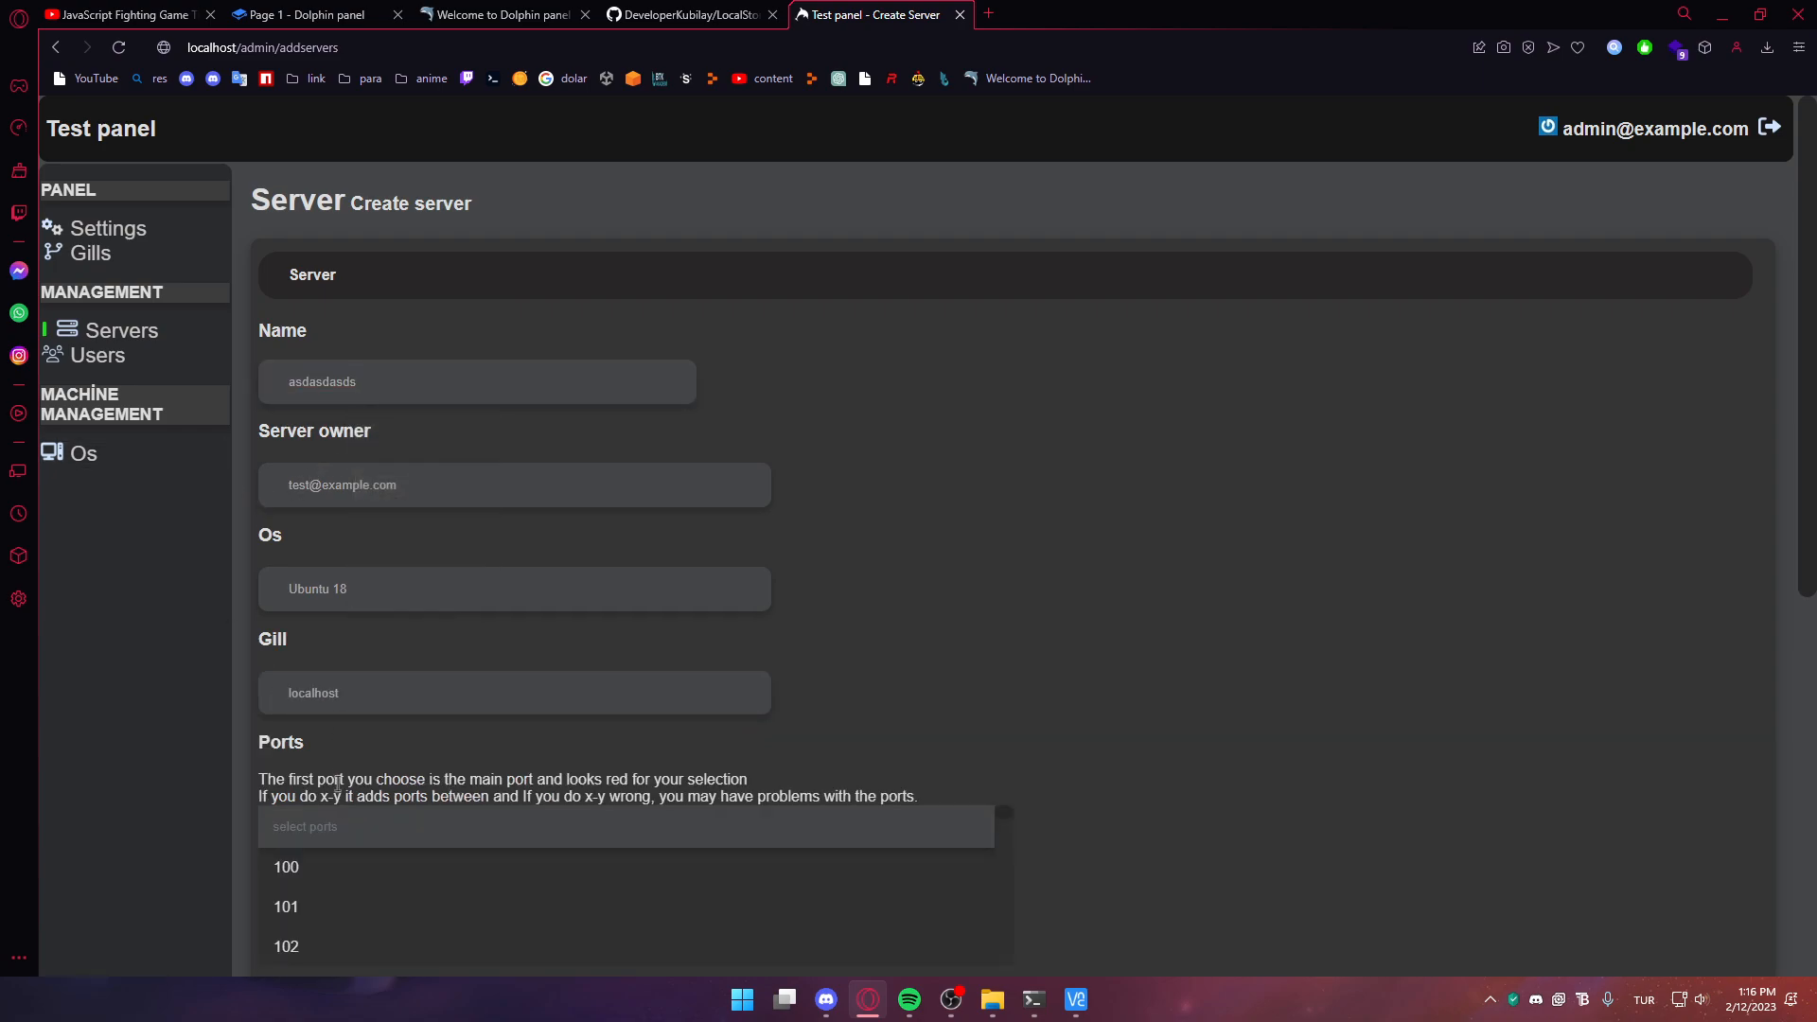
{"action": "scroll", "coordinate": [953, 722], "scroll_direction": "down", "scroll_amount": 6}
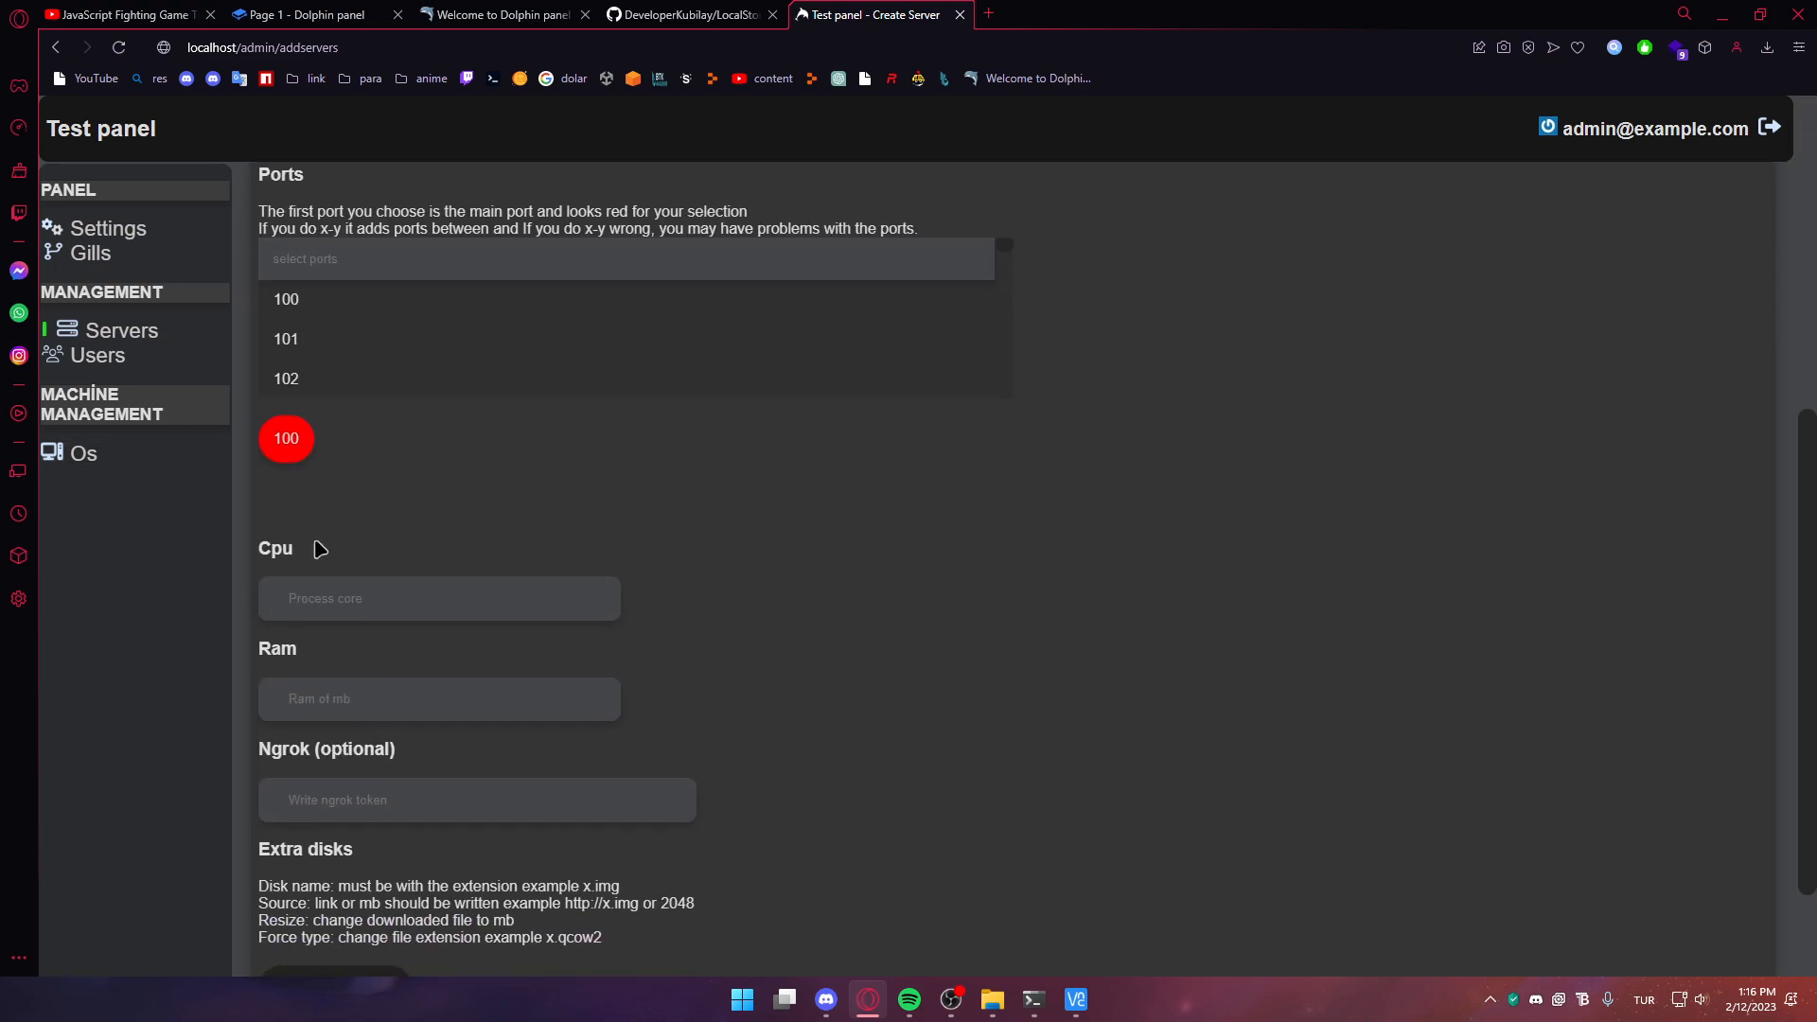
{"action": "left_click", "coordinate": [346, 602]}
{"action": "type", "text": "1"}
{"action": "left_click", "coordinate": [511, 700]}
{"action": "type", "text": "1024"}
{"action": "scroll", "coordinate": [757, 643], "scroll_direction": "down", "scroll_amount": 2}
{"action": "left_click", "coordinate": [1728, 931]}
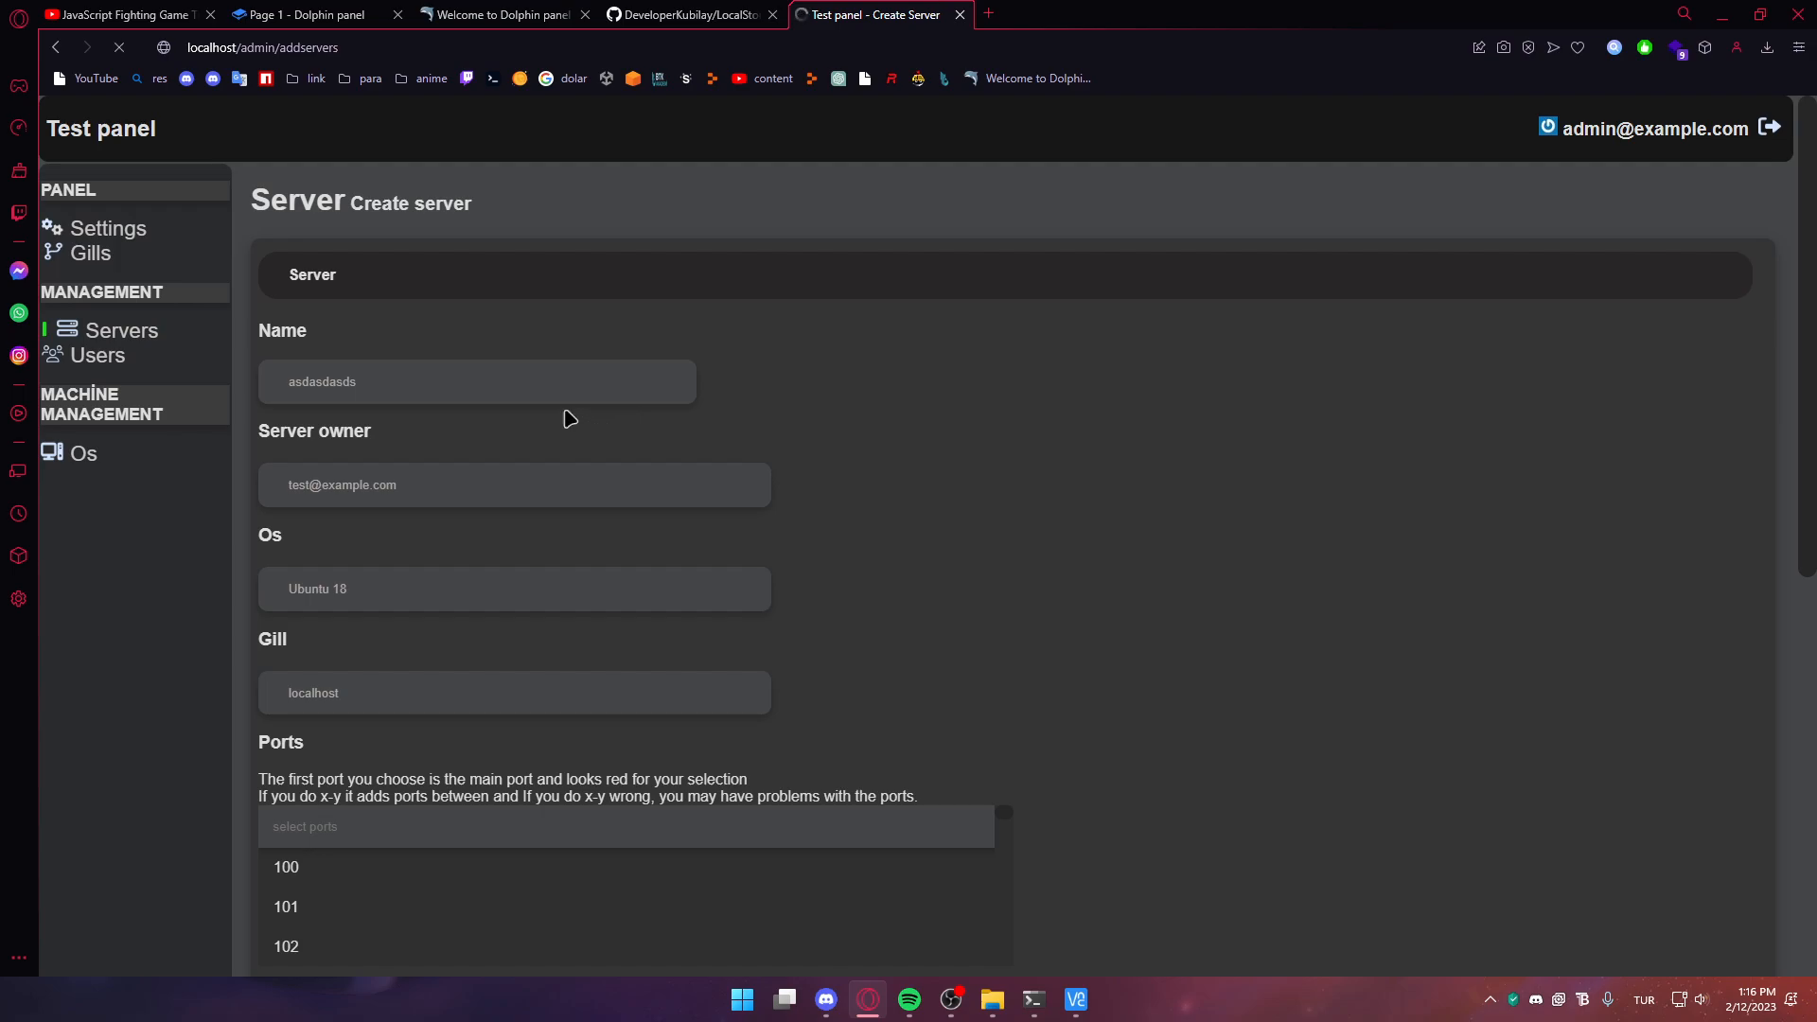
{"action": "left_click", "coordinate": [423, 347]}
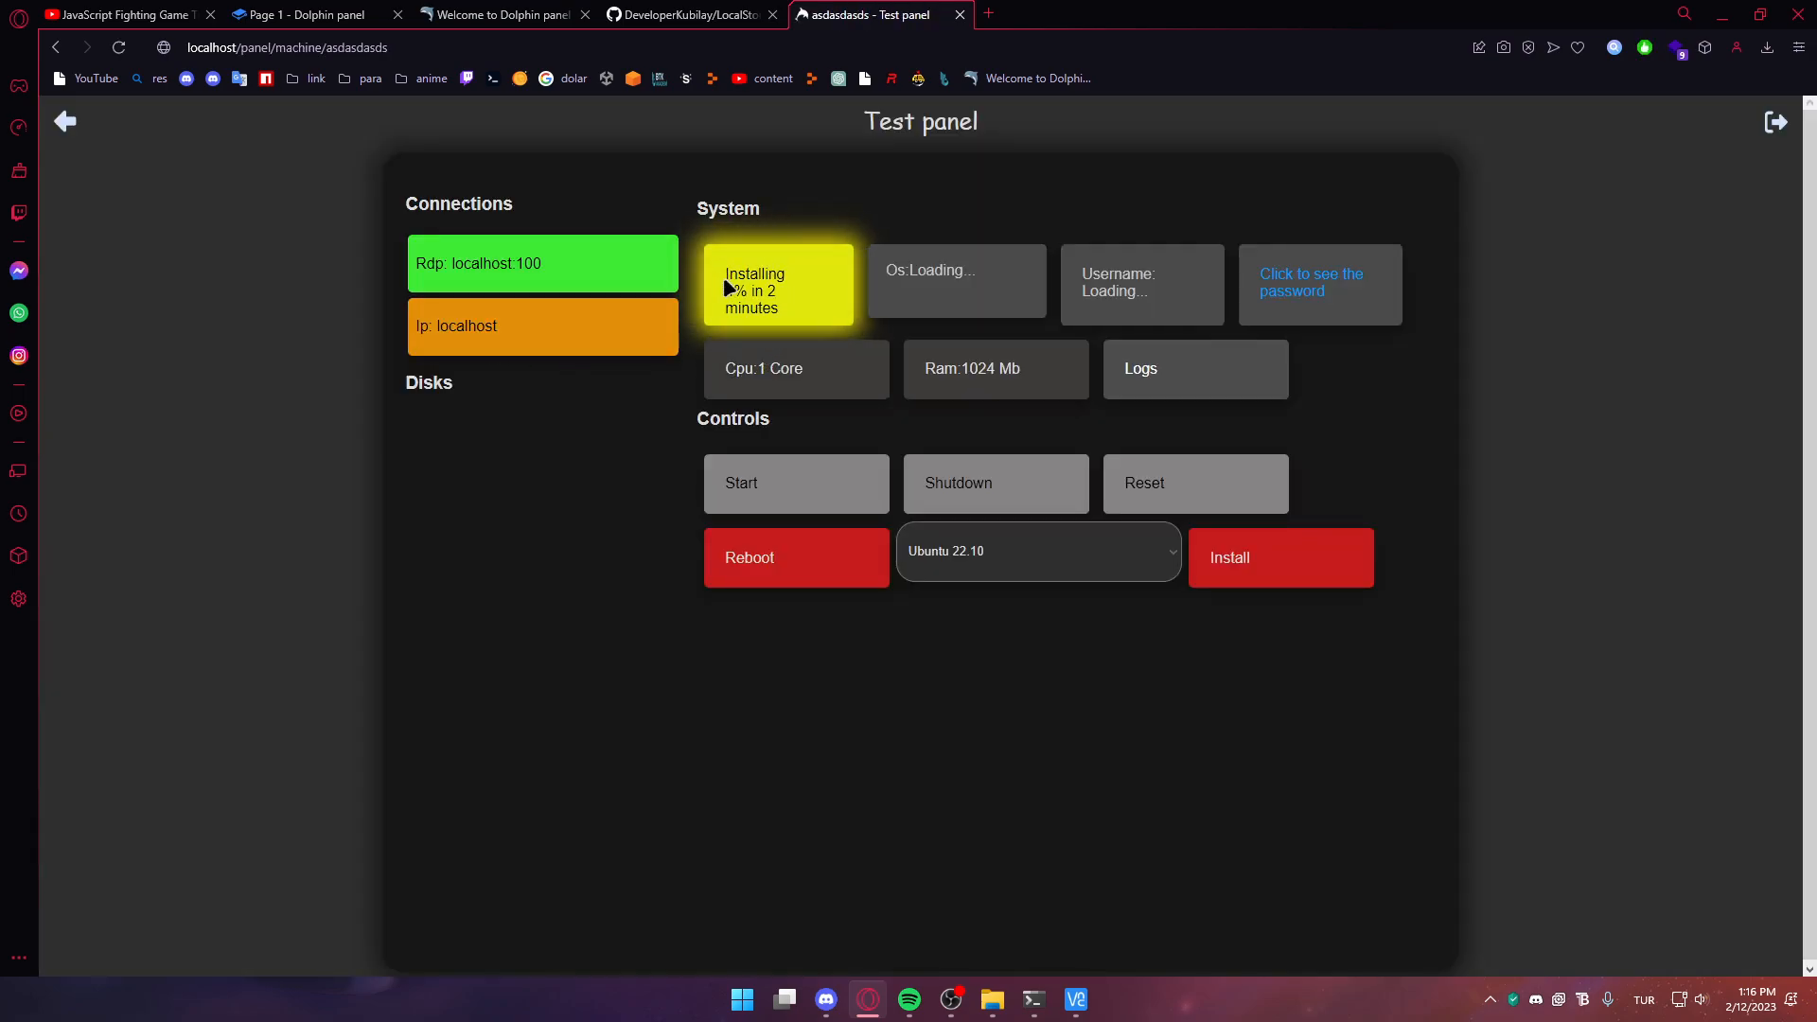
Install XP to the unpartitioned space with formatting, then add ports 102 and 103 to asdasdasds
{"action": "key", "text": "alt+Tab"}
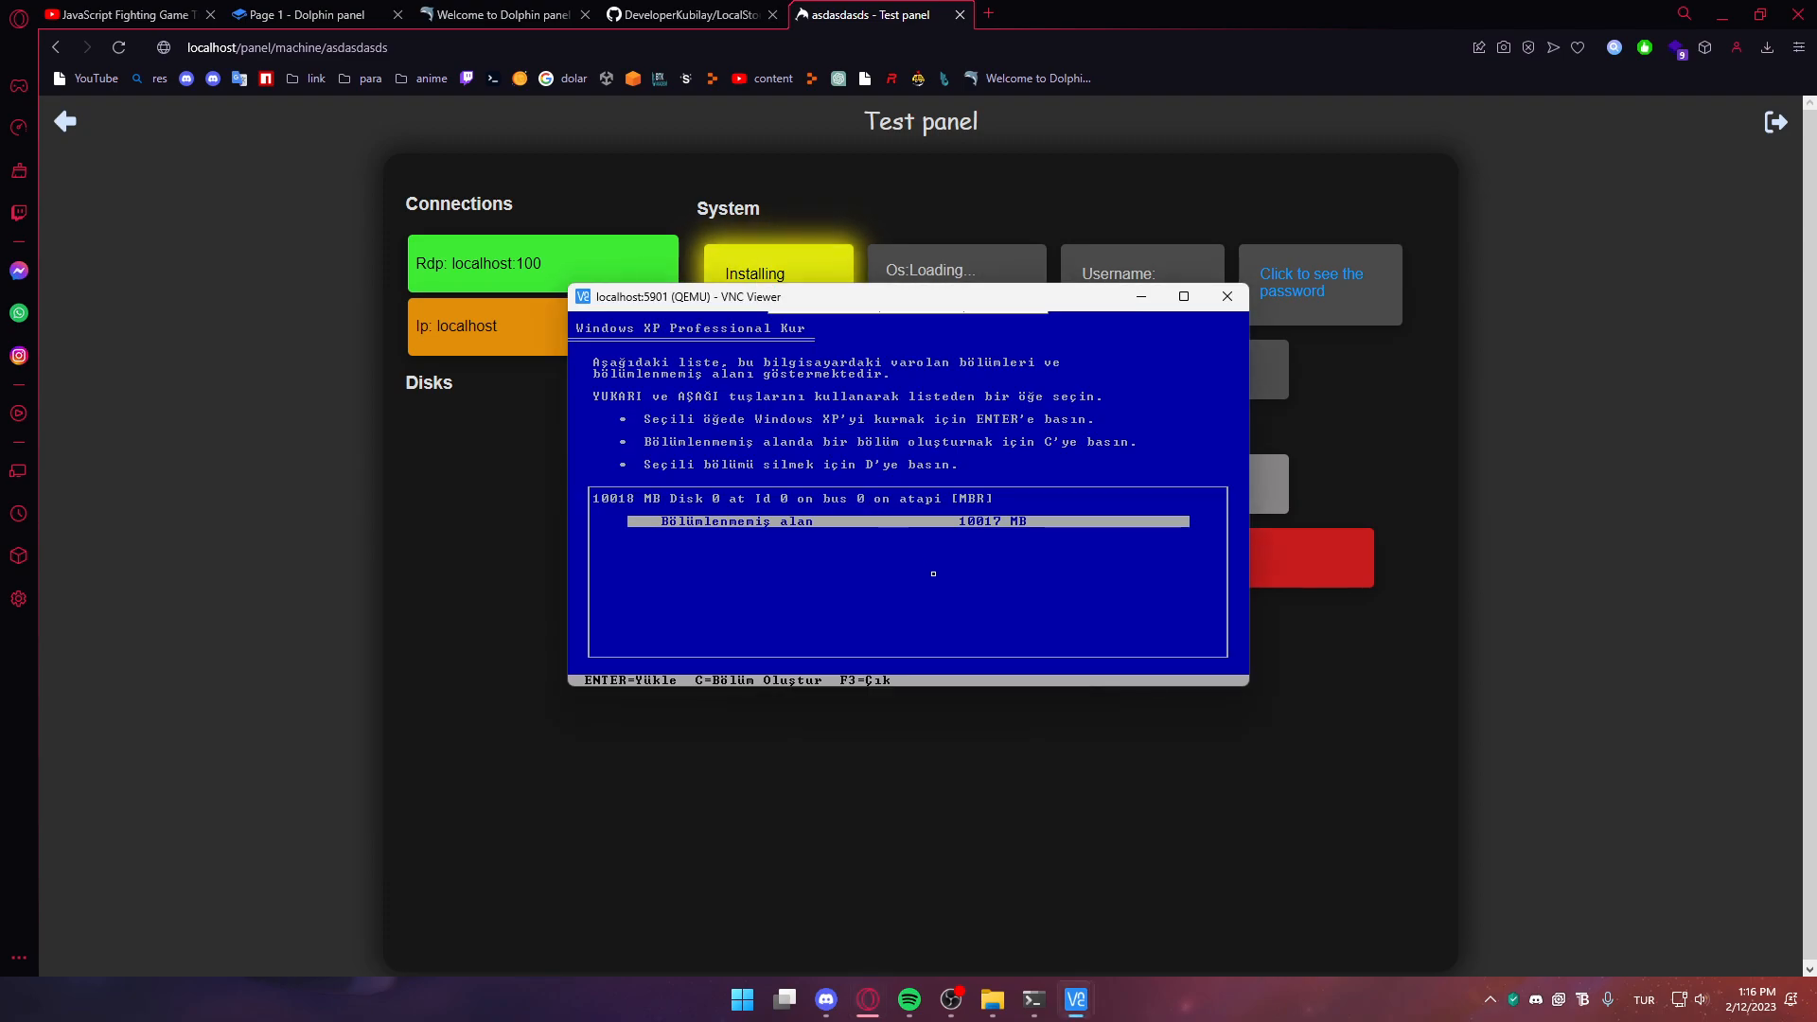
{"action": "left_click", "coordinate": [1141, 297]}
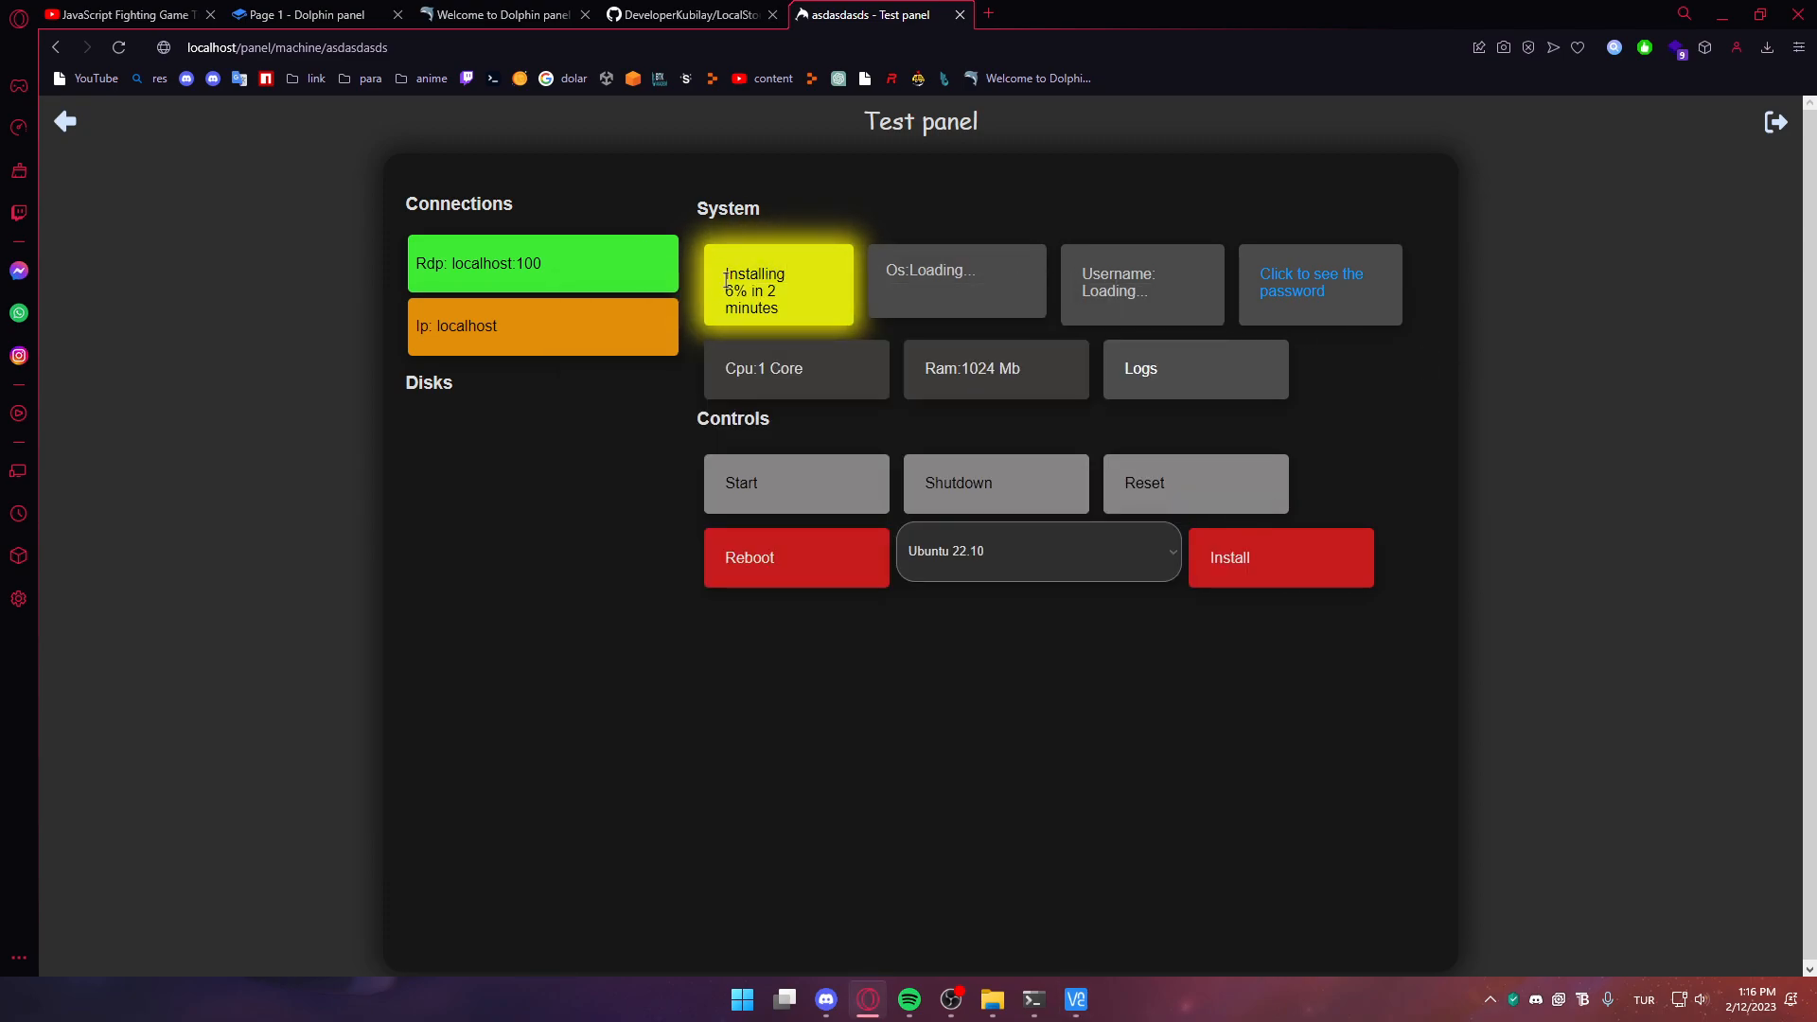
{"action": "left_click_drag", "start_coordinate": [691, 236], "coordinate": [784, 277]}
{"action": "left_click", "coordinate": [791, 298]}
{"action": "key", "text": "alt+Tab"}
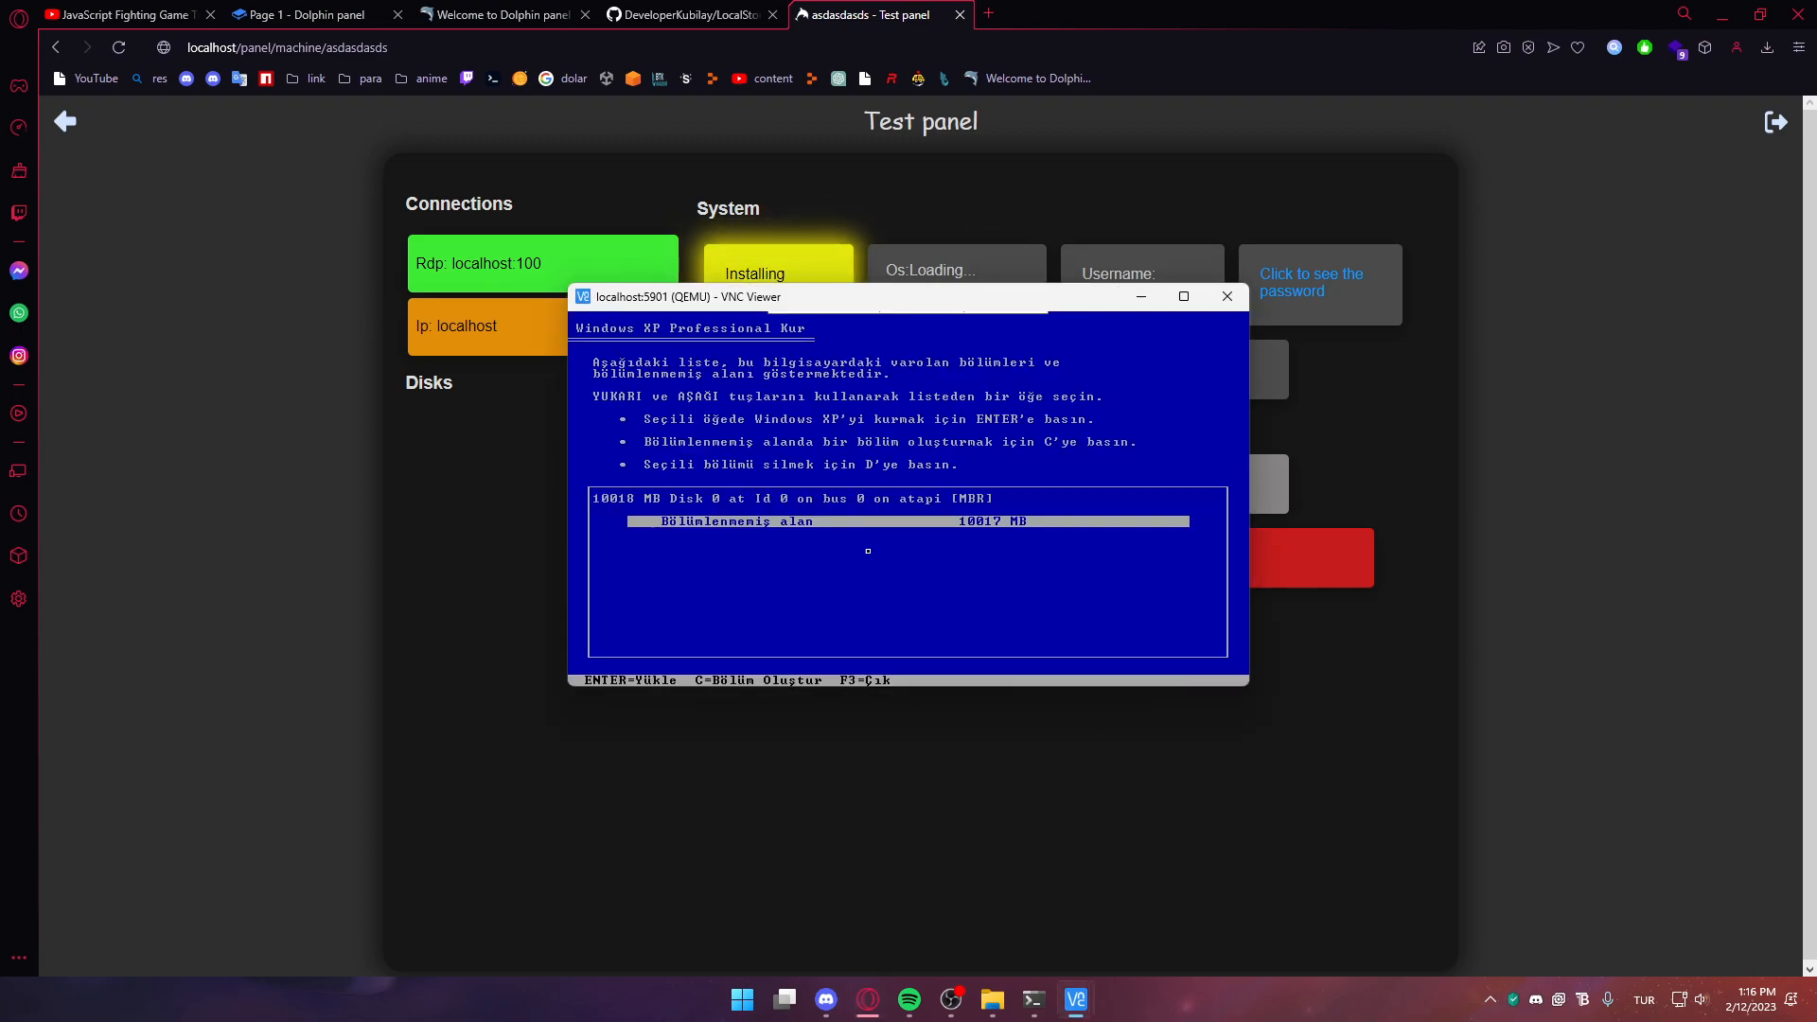
{"action": "key", "text": "Return"}
{"action": "key", "text": "Return"}
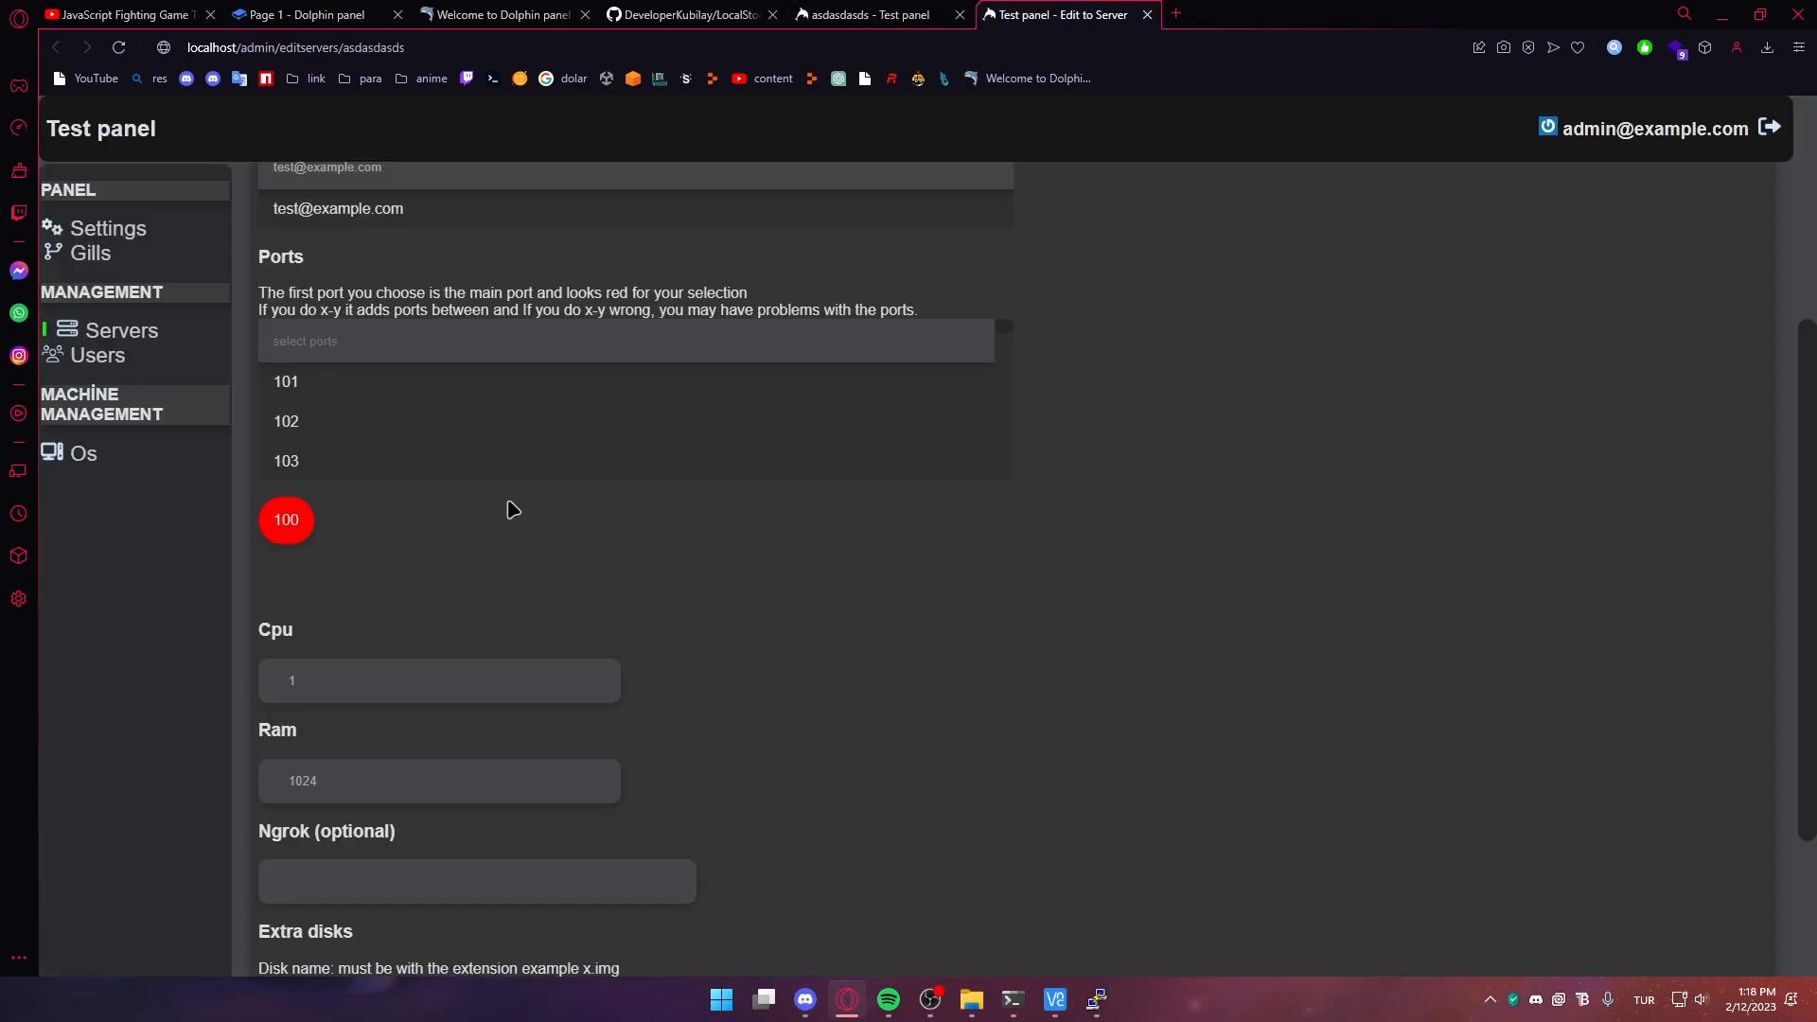
{"action": "left_click", "coordinate": [454, 424]}
{"action": "left_click", "coordinate": [419, 466]}
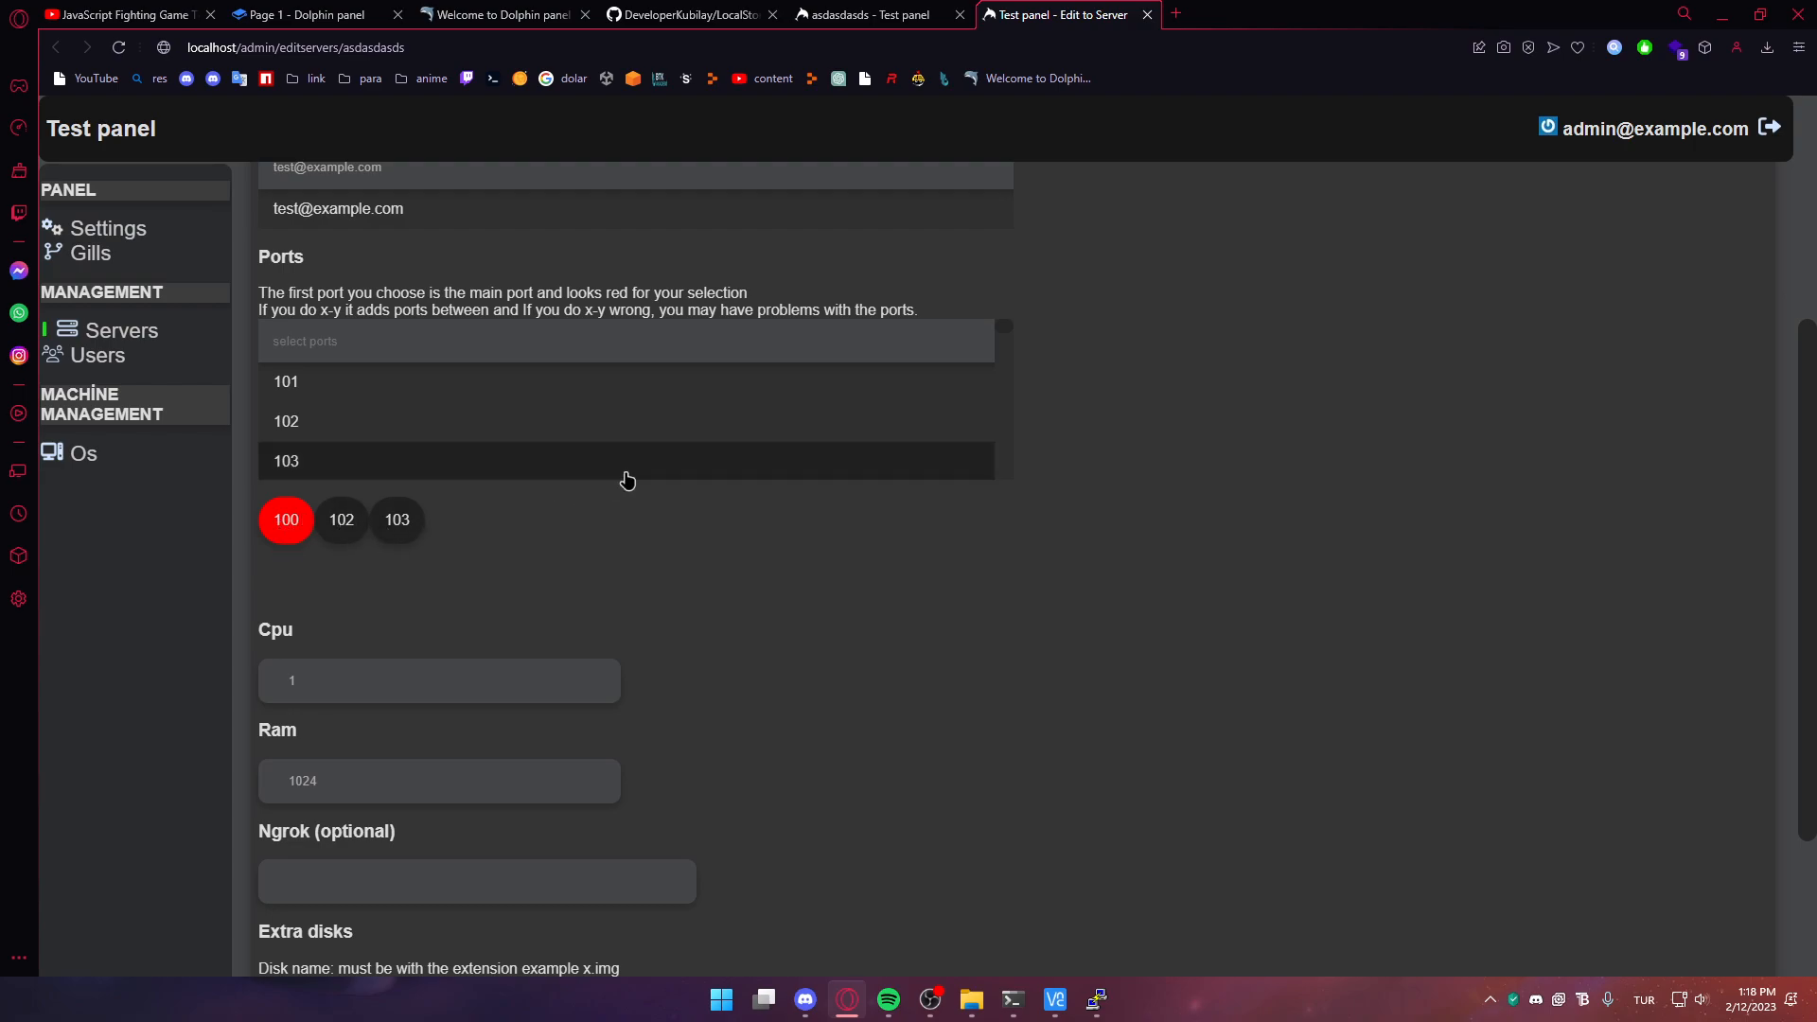
Close the server edit page and choose Ubuntu 14 as the image to install
{"action": "scroll", "coordinate": [369, 537], "scroll_direction": "up", "scroll_amount": 4}
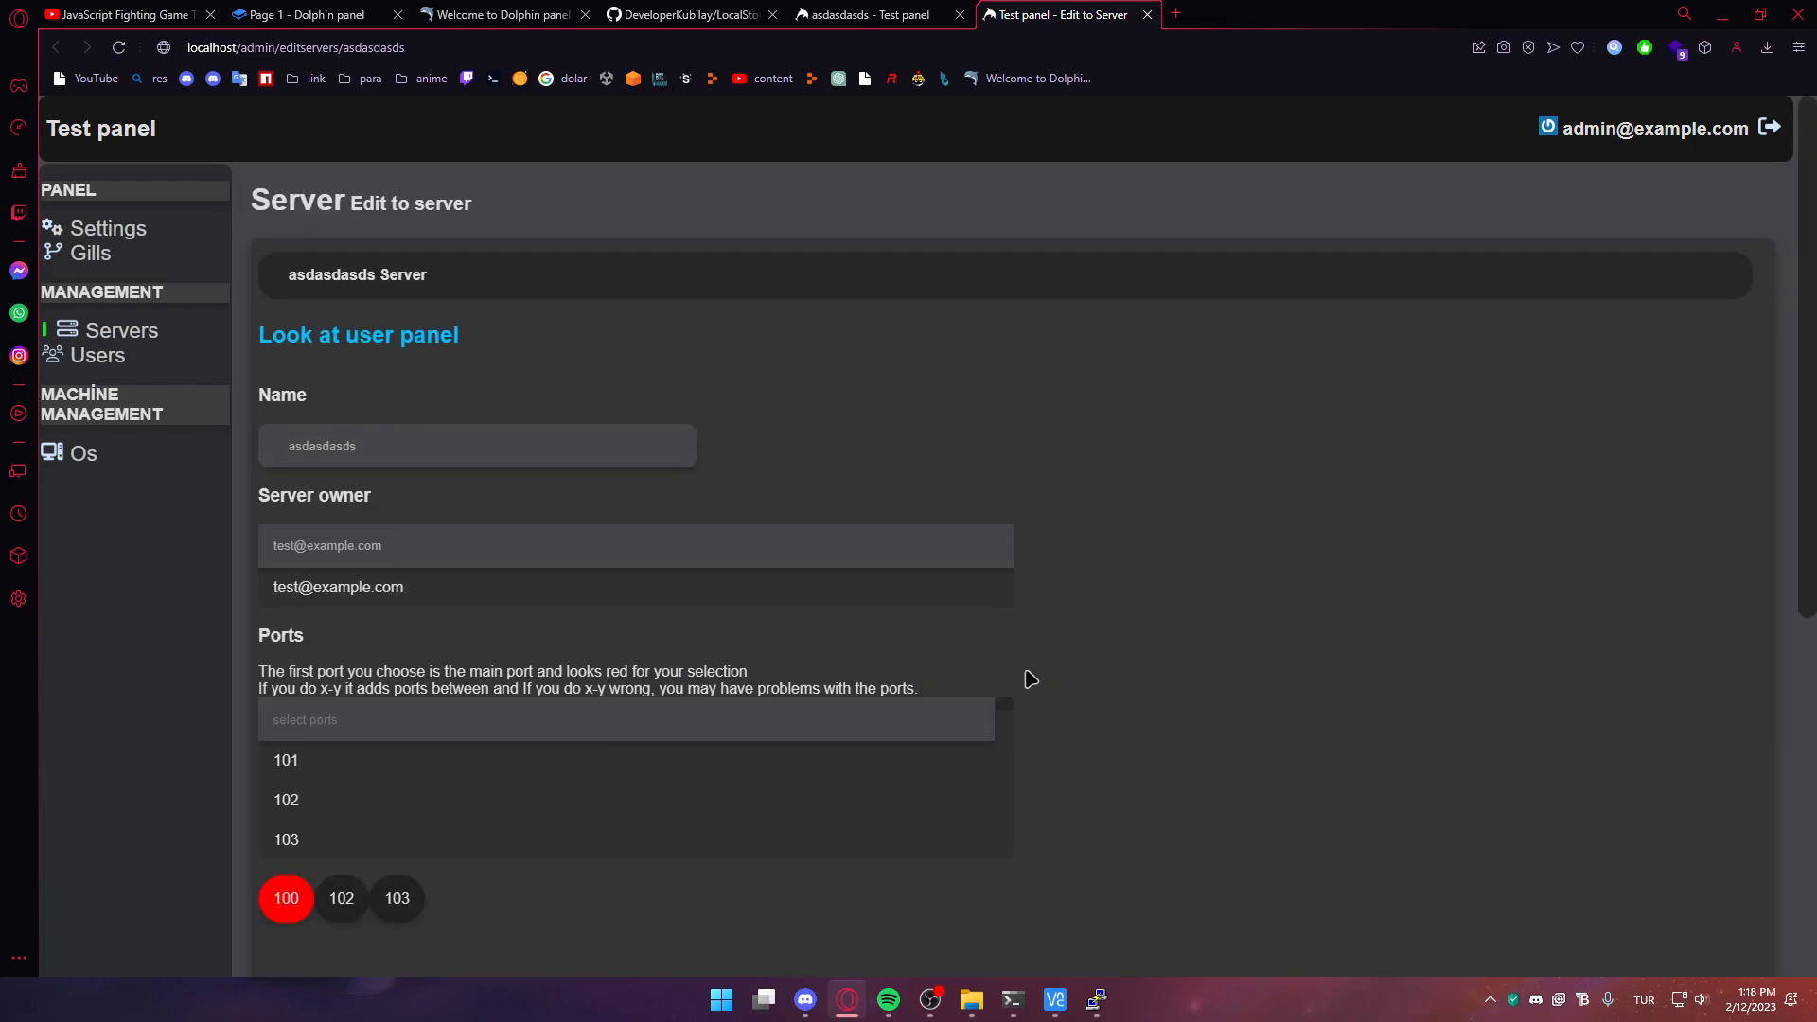
{"action": "key", "text": "ctrl+w"}
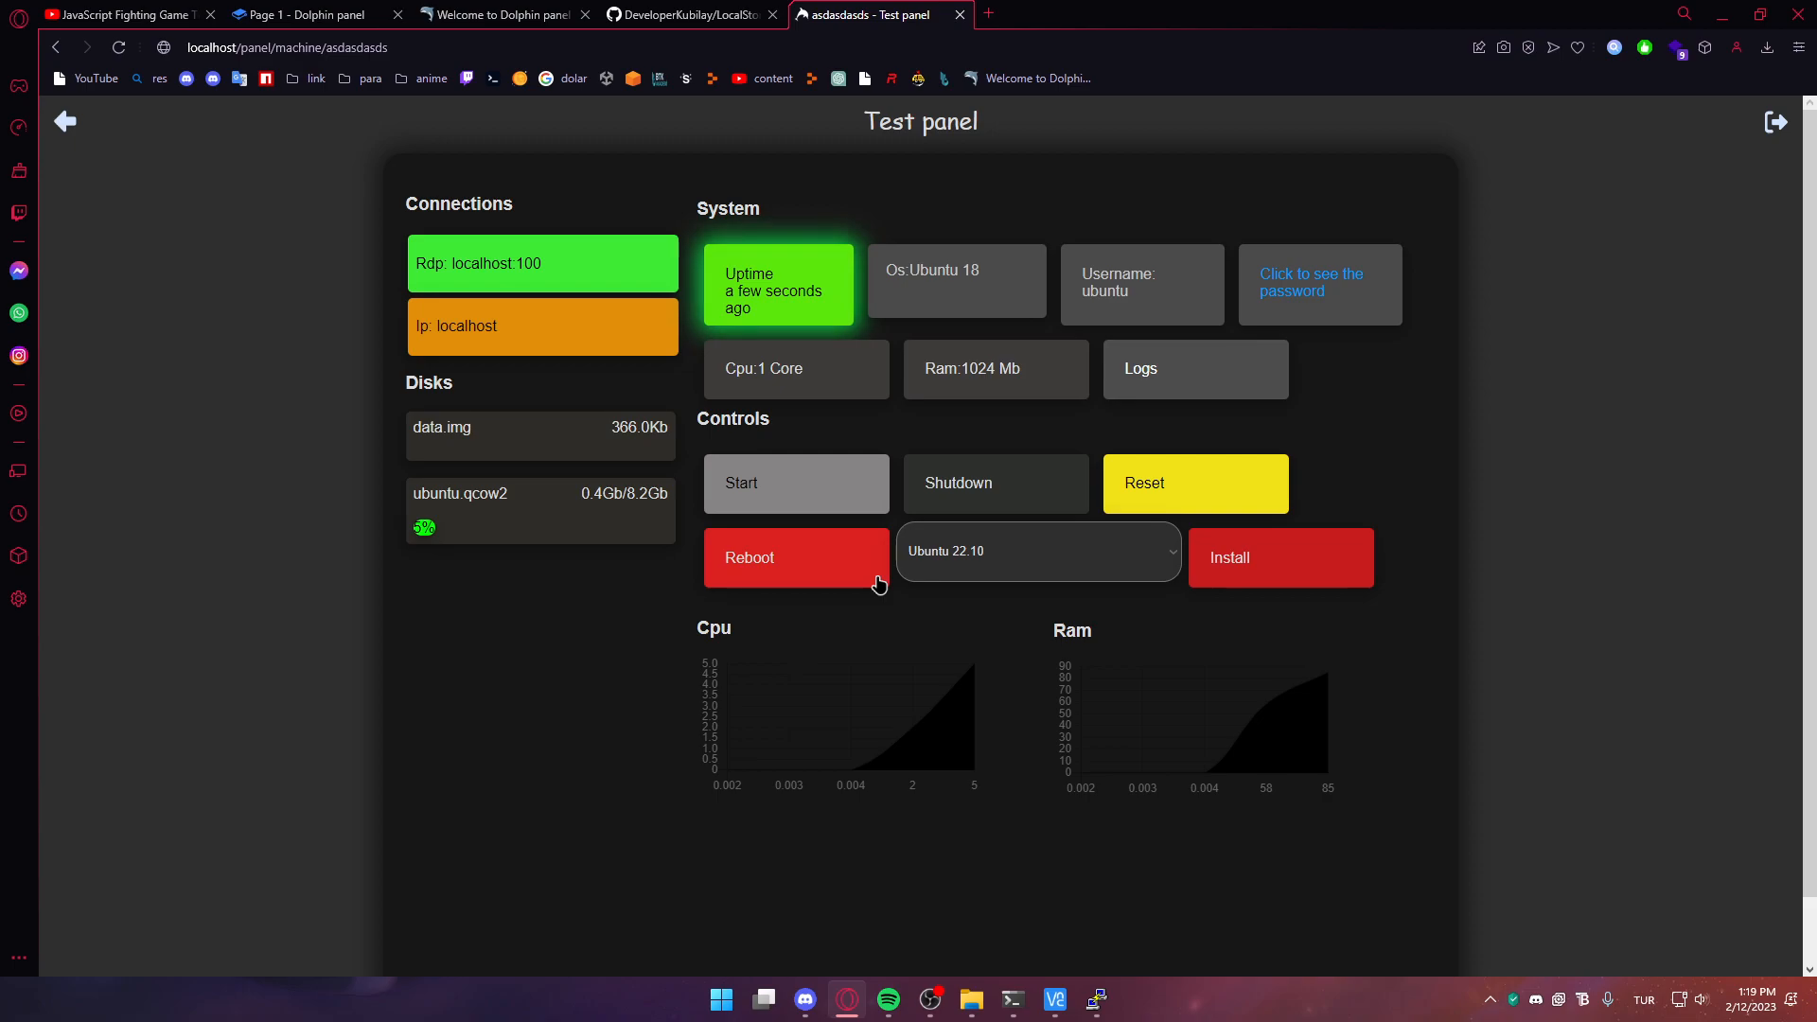
{"action": "left_click", "coordinate": [996, 559]}
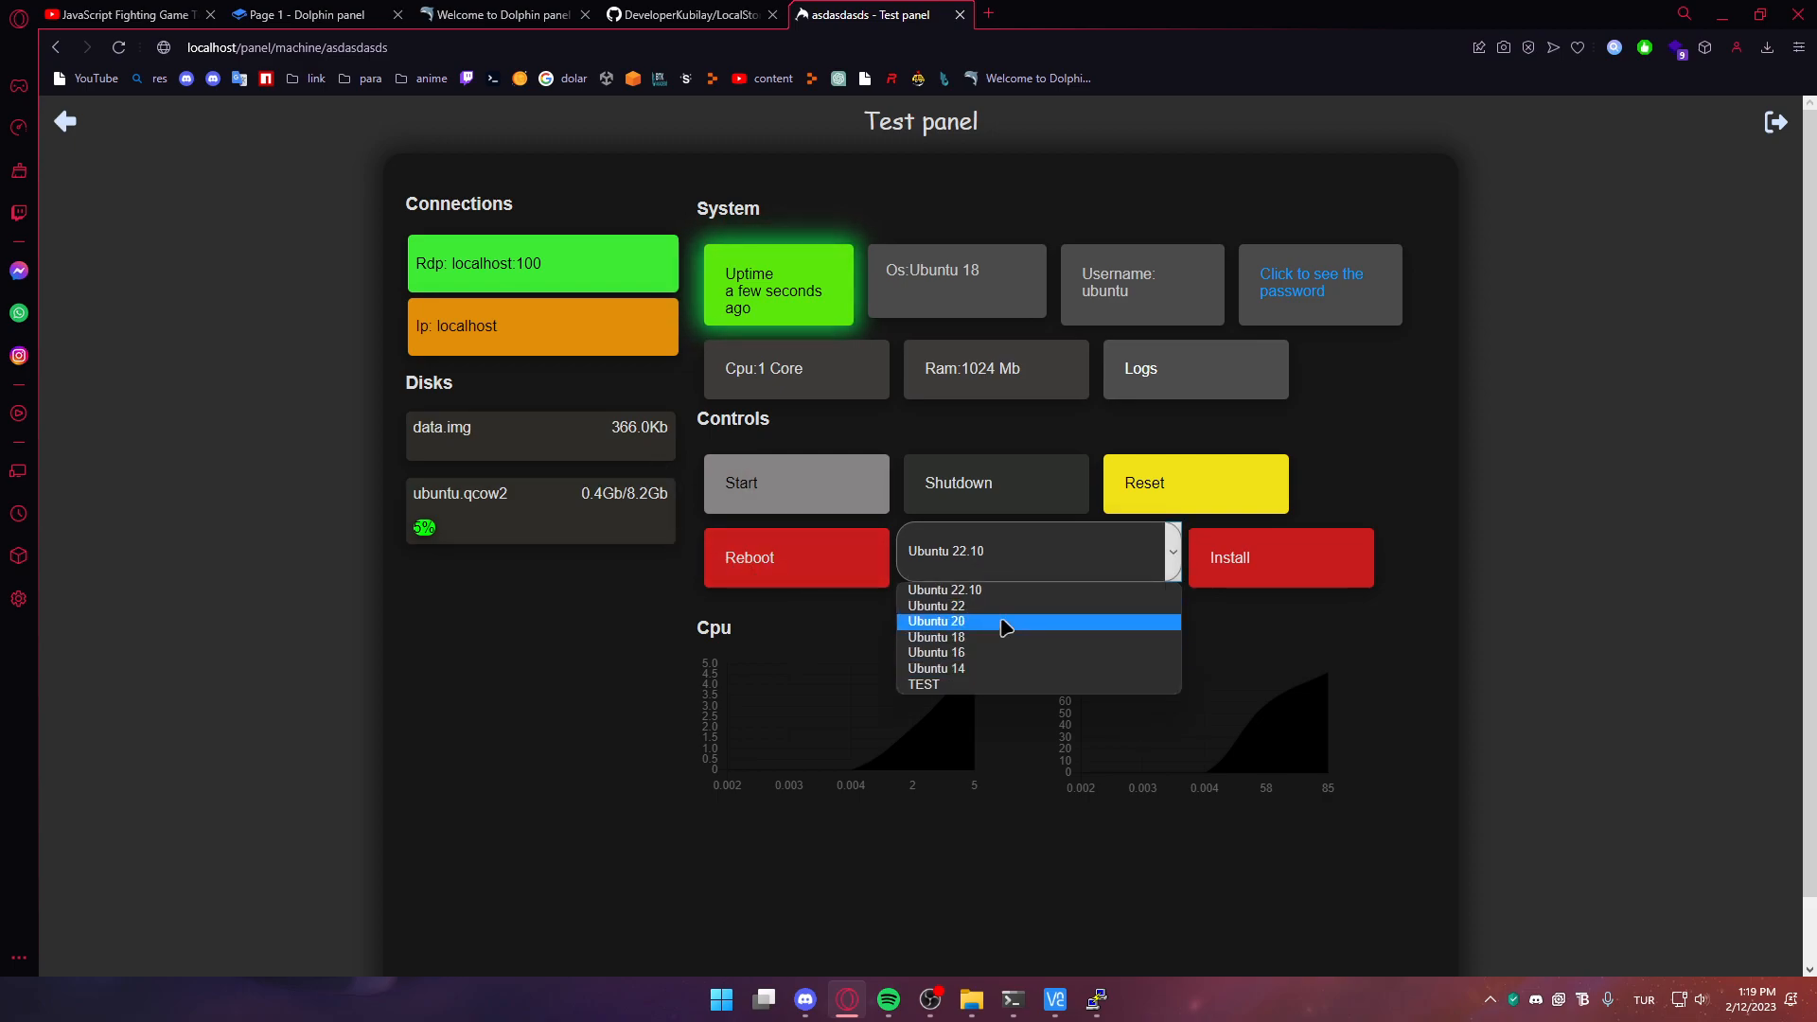
{"action": "left_click", "coordinate": [987, 670]}
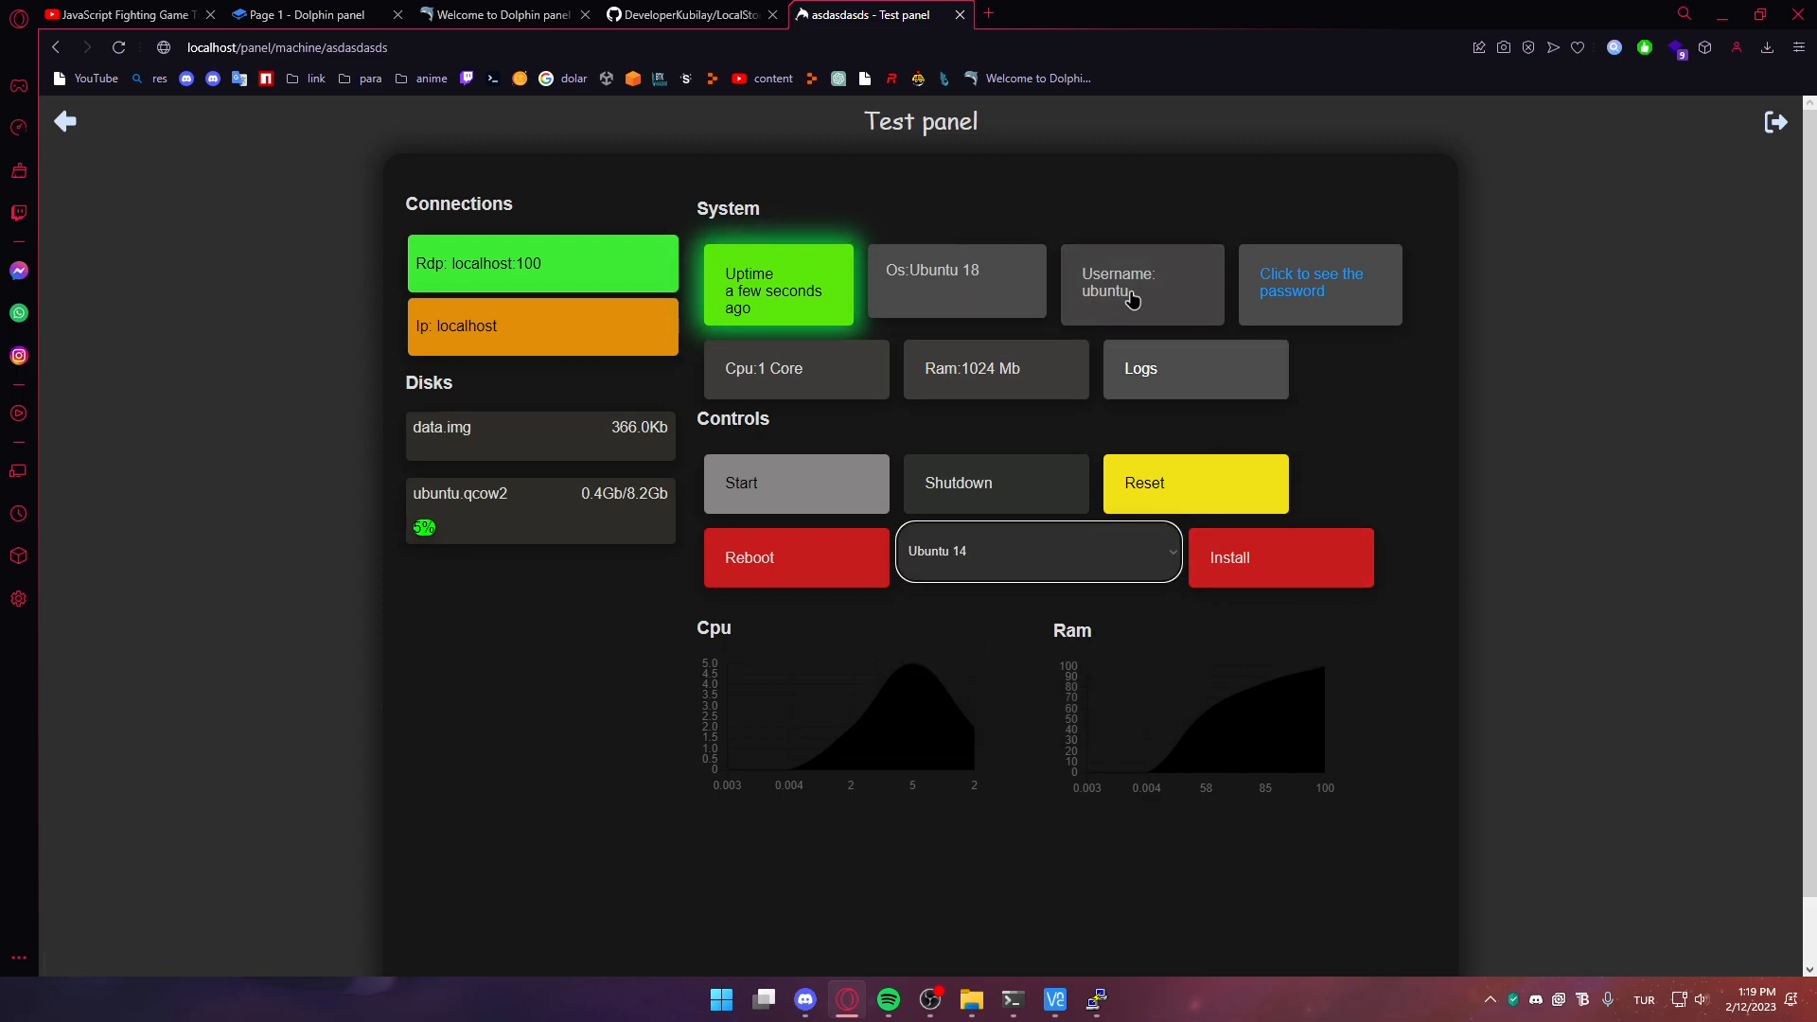
Copy the VM's username and close the remaining server edit page
{"action": "left_click", "coordinate": [1088, 287]}
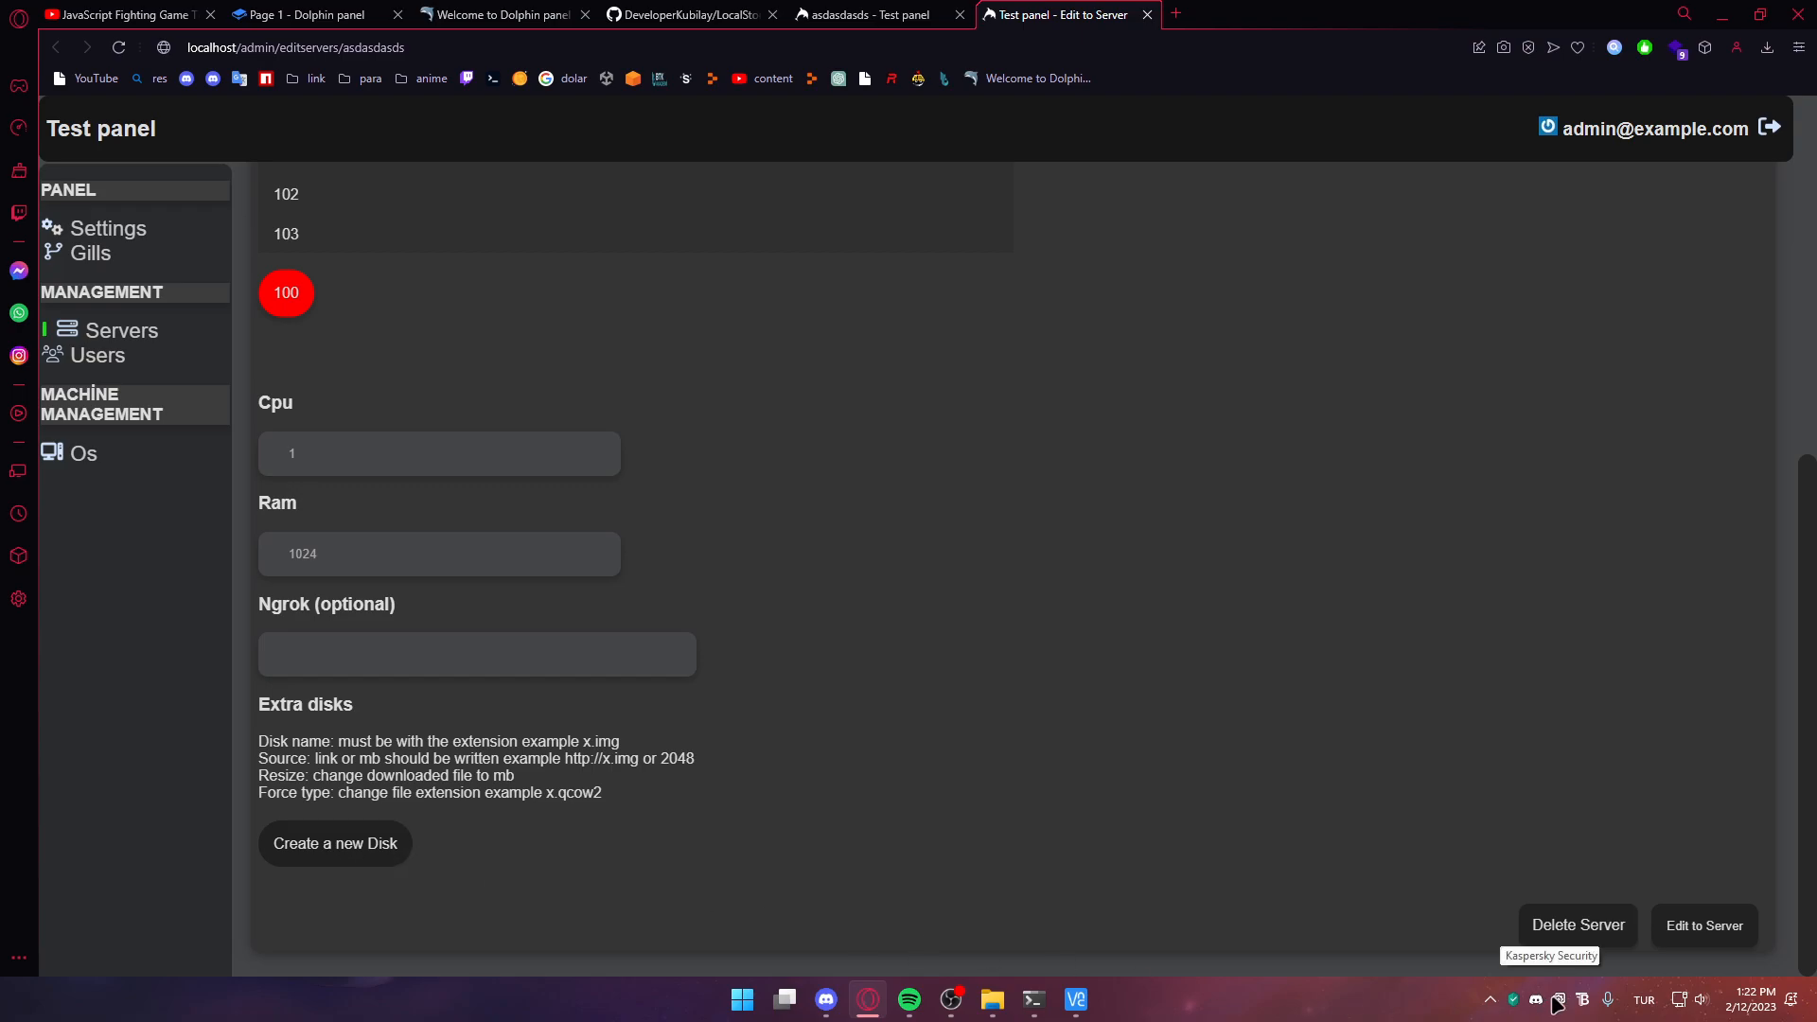
{"action": "scroll", "coordinate": [1618, 925], "scroll_direction": "up", "scroll_amount": 4}
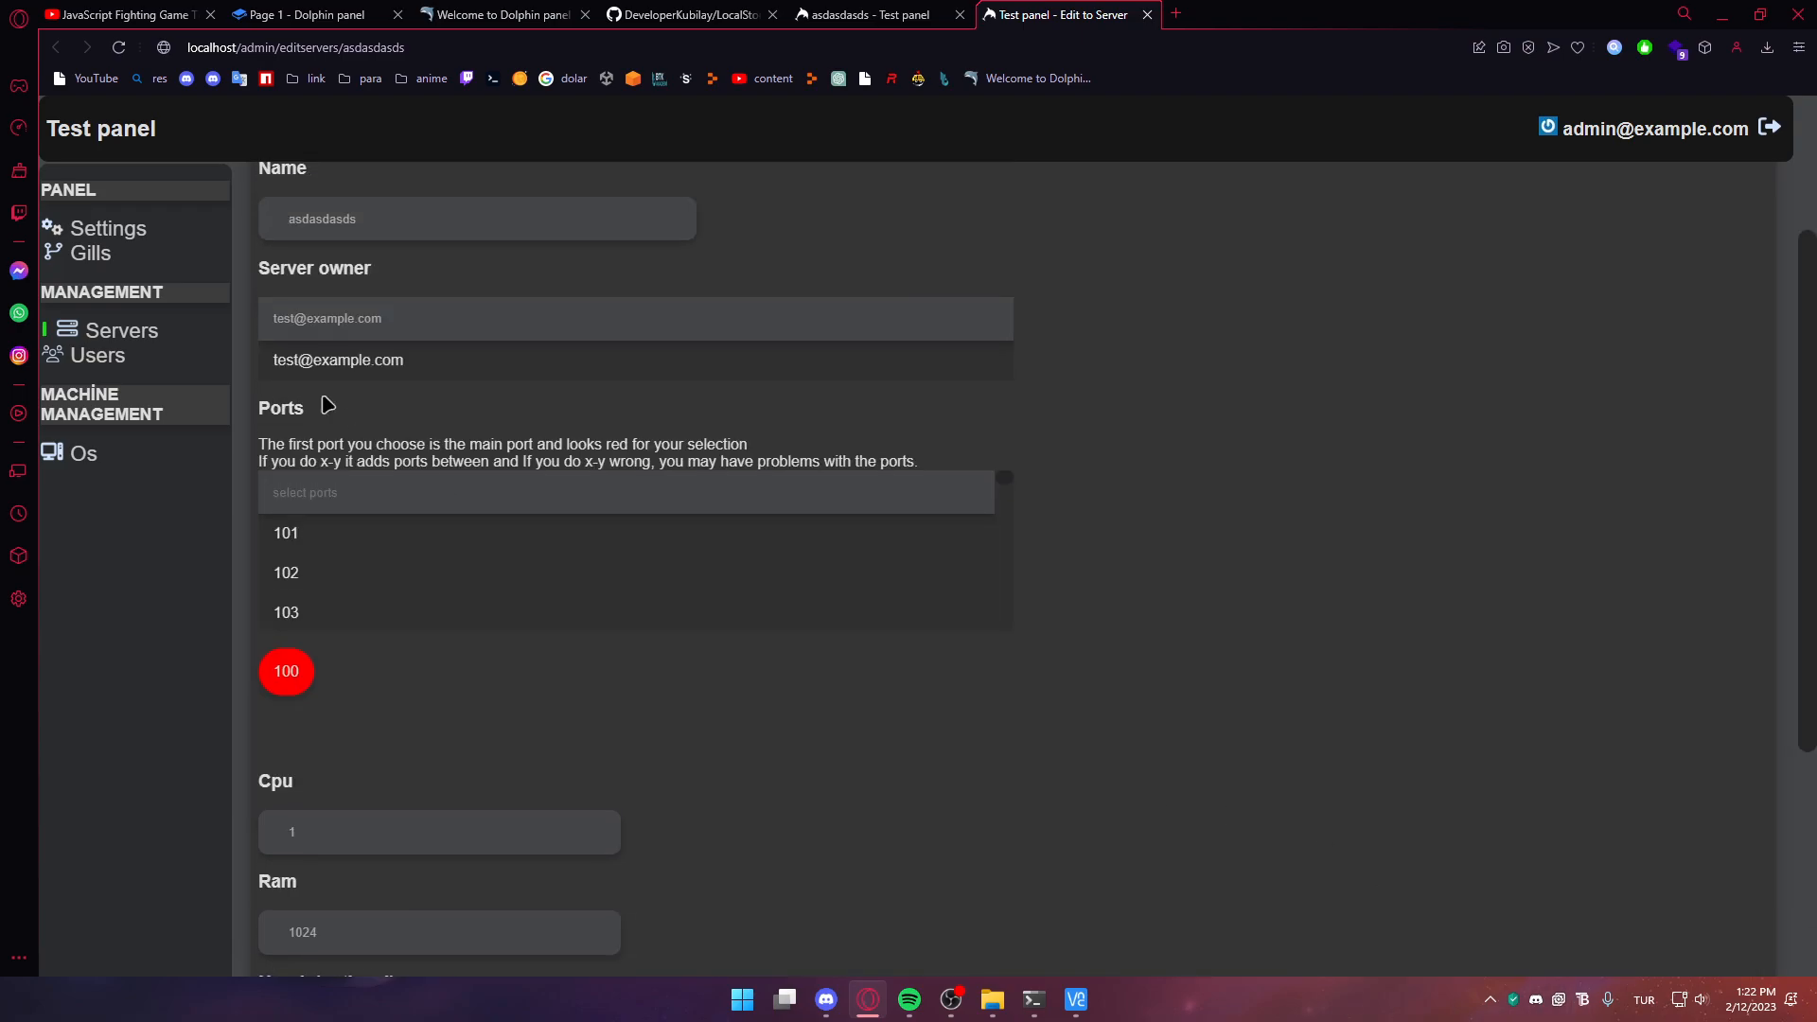
{"action": "key", "text": "ctrl+w"}
Launch PuTTY and connect over SSH to localhost port 100, accepting the host key
{"action": "key", "text": "super"}
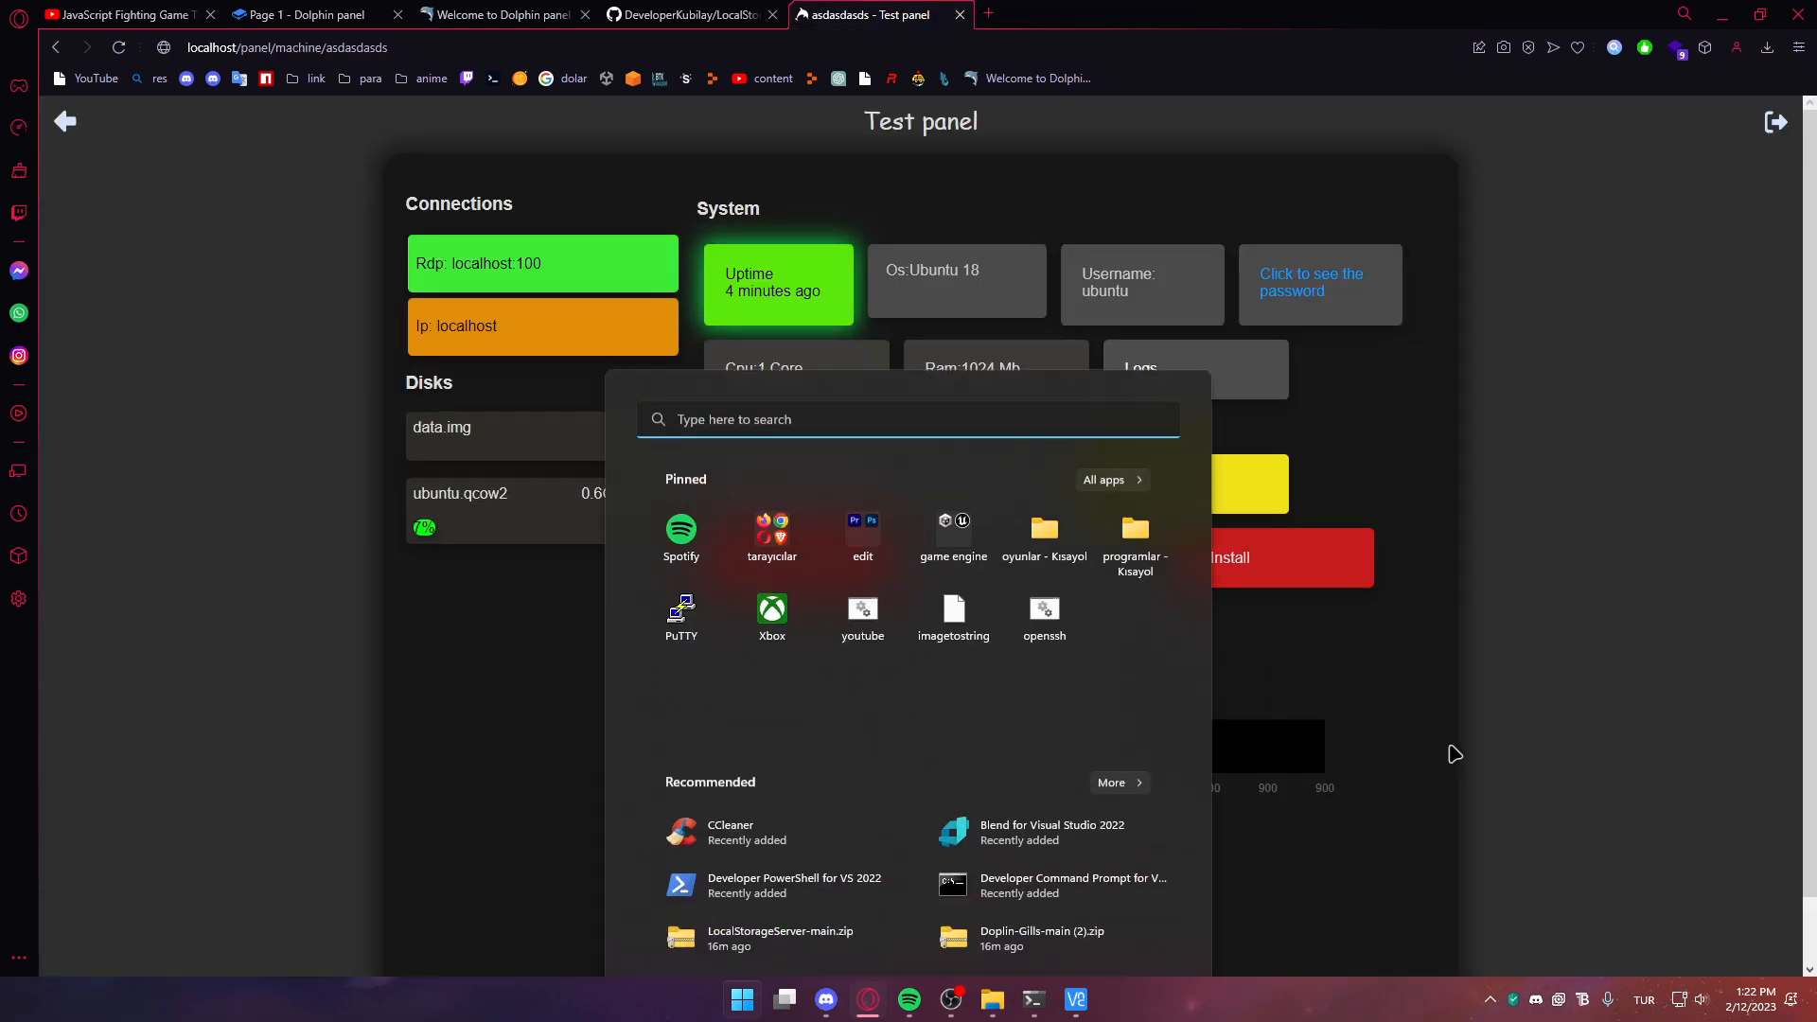
{"action": "type", "text": "pu"}
{"action": "key", "text": "Return"}
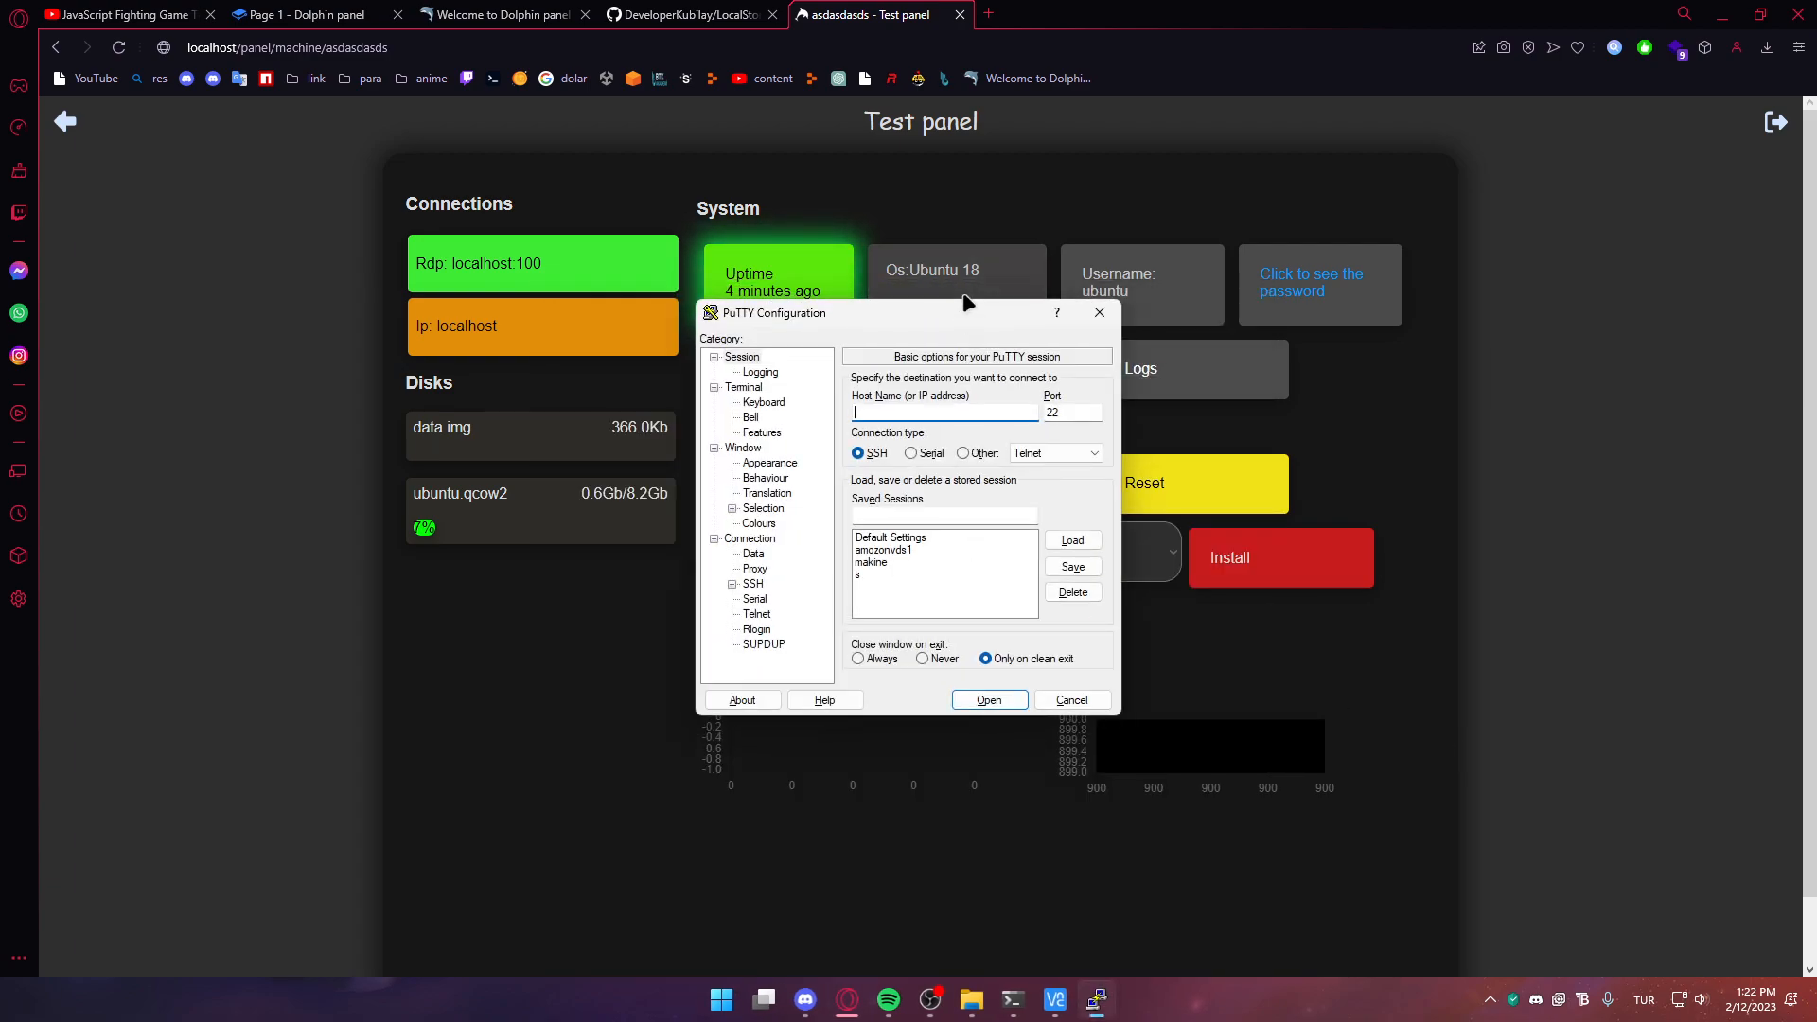
{"action": "type", "text": "localhost"}
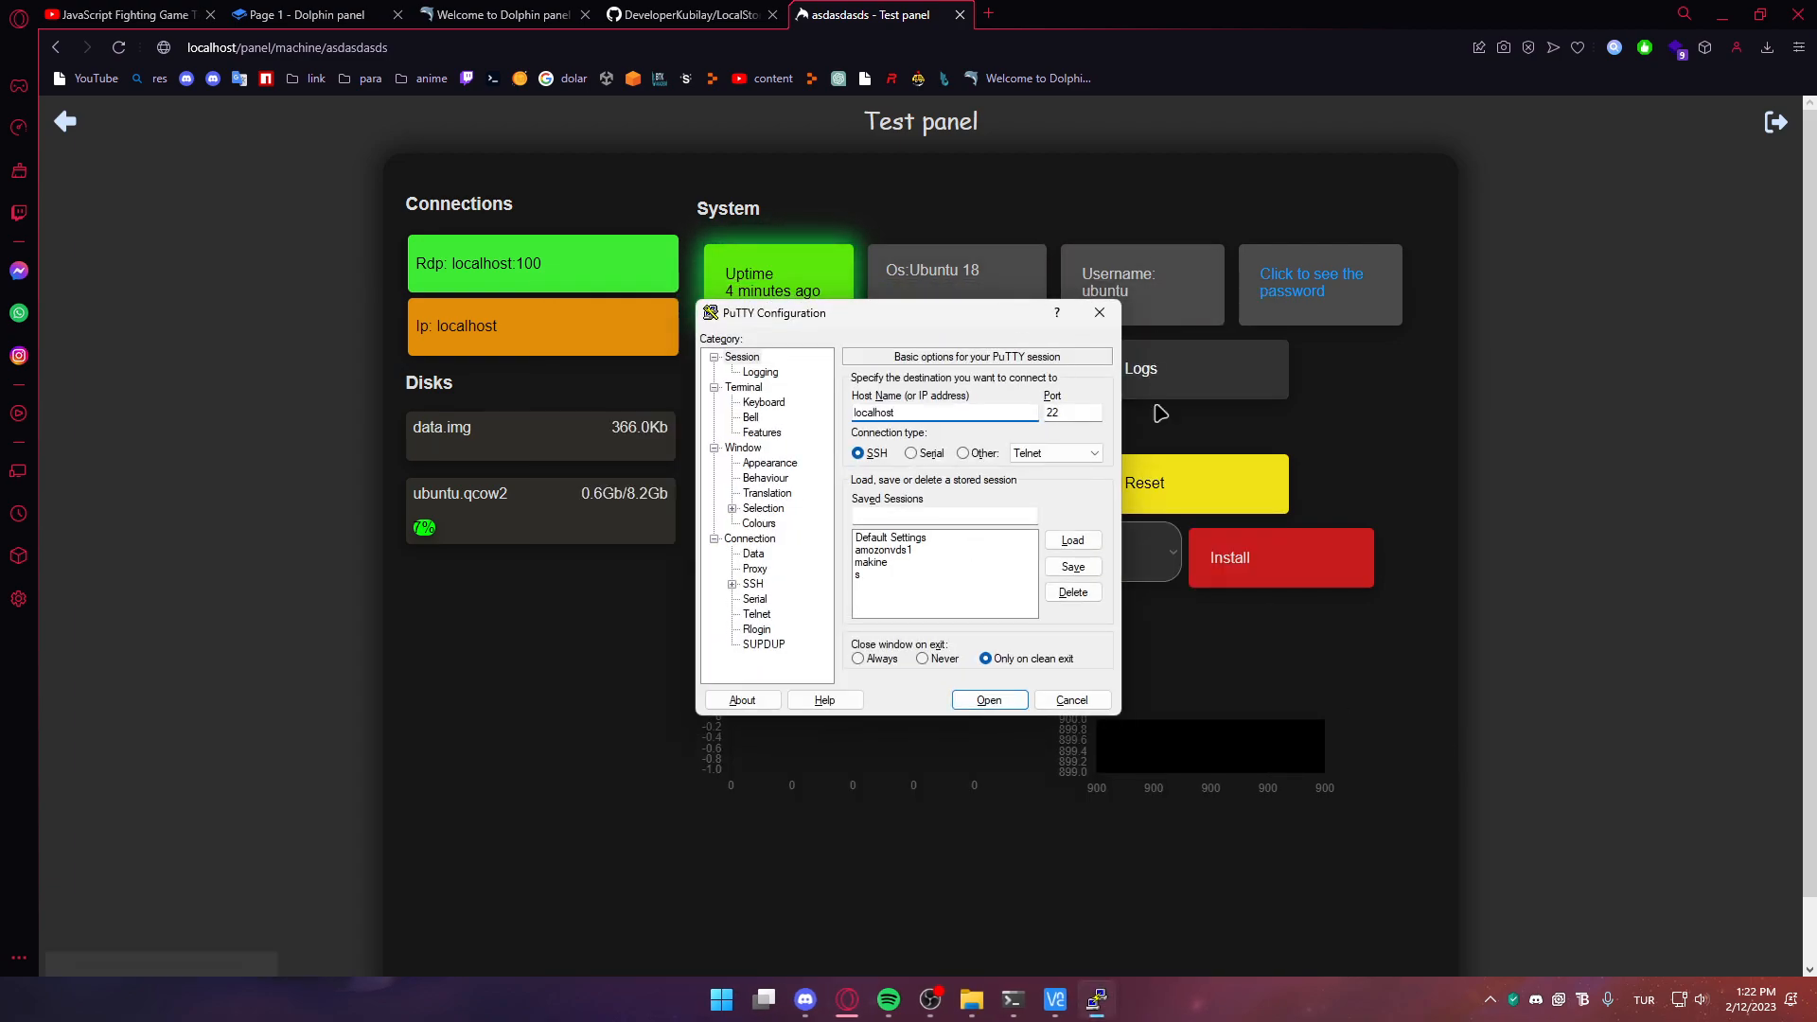
{"action": "key", "text": "Tab"}
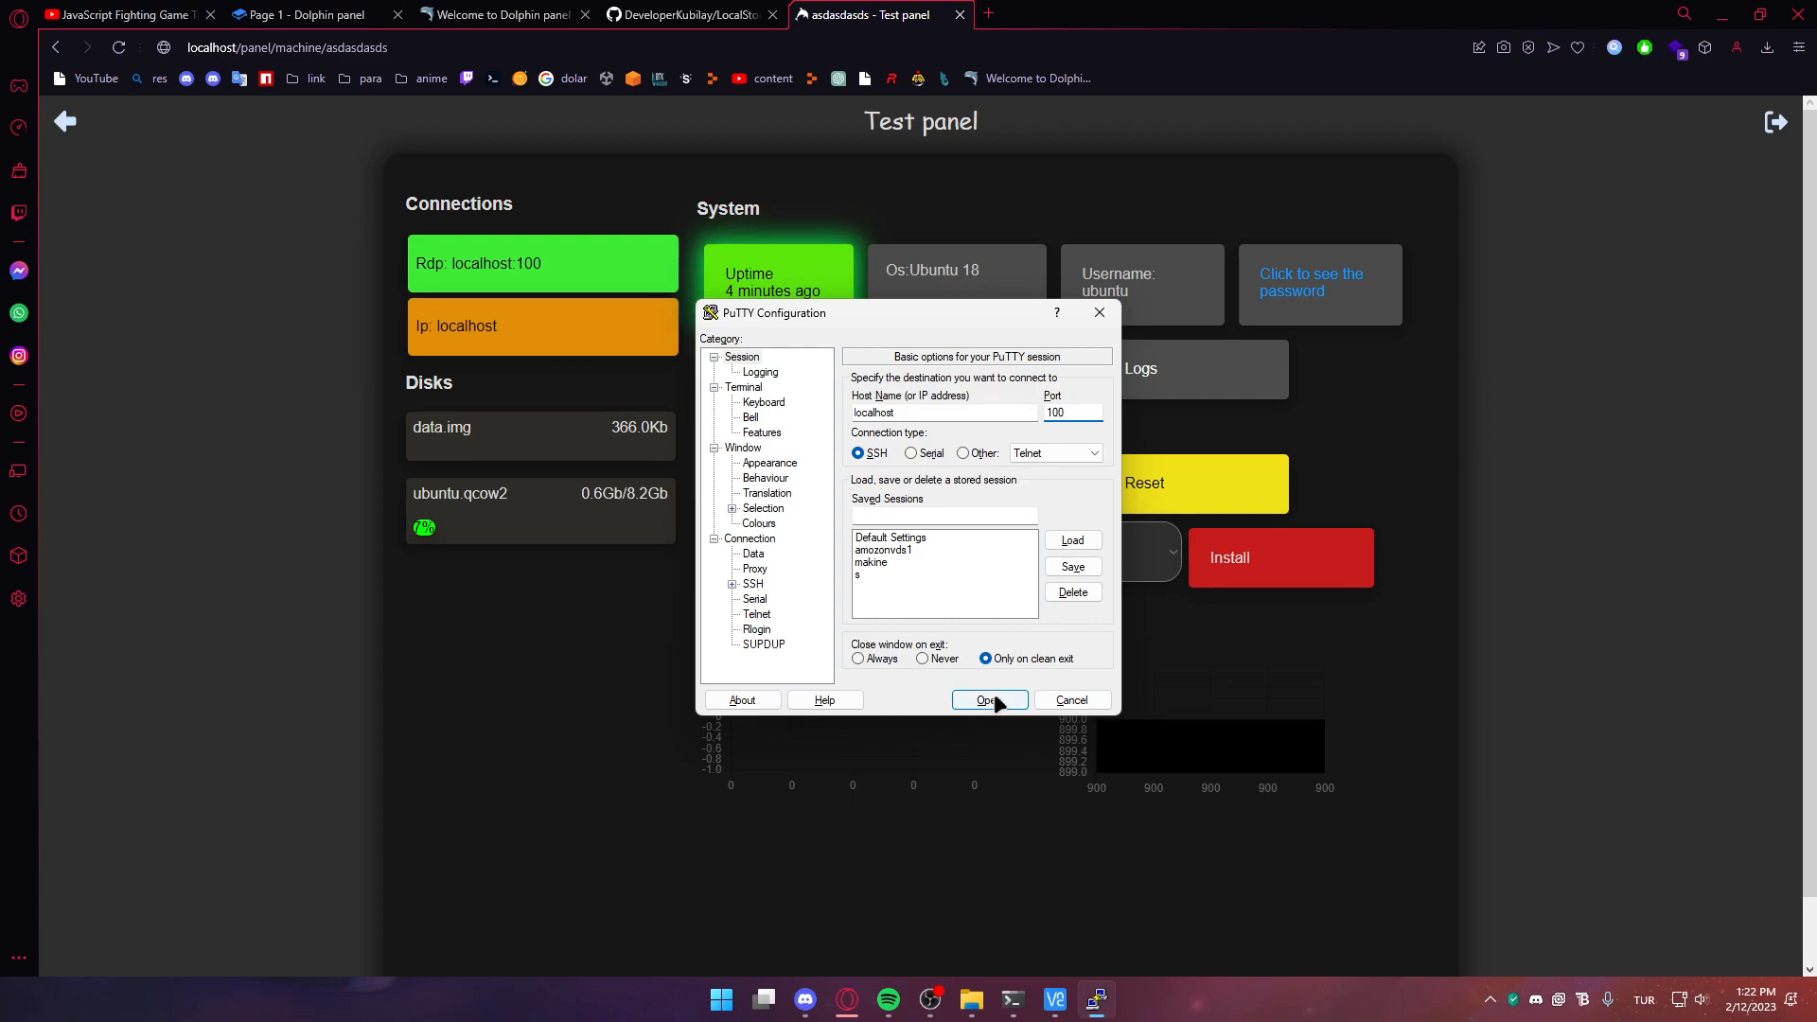
{"action": "left_click", "coordinate": [989, 700]}
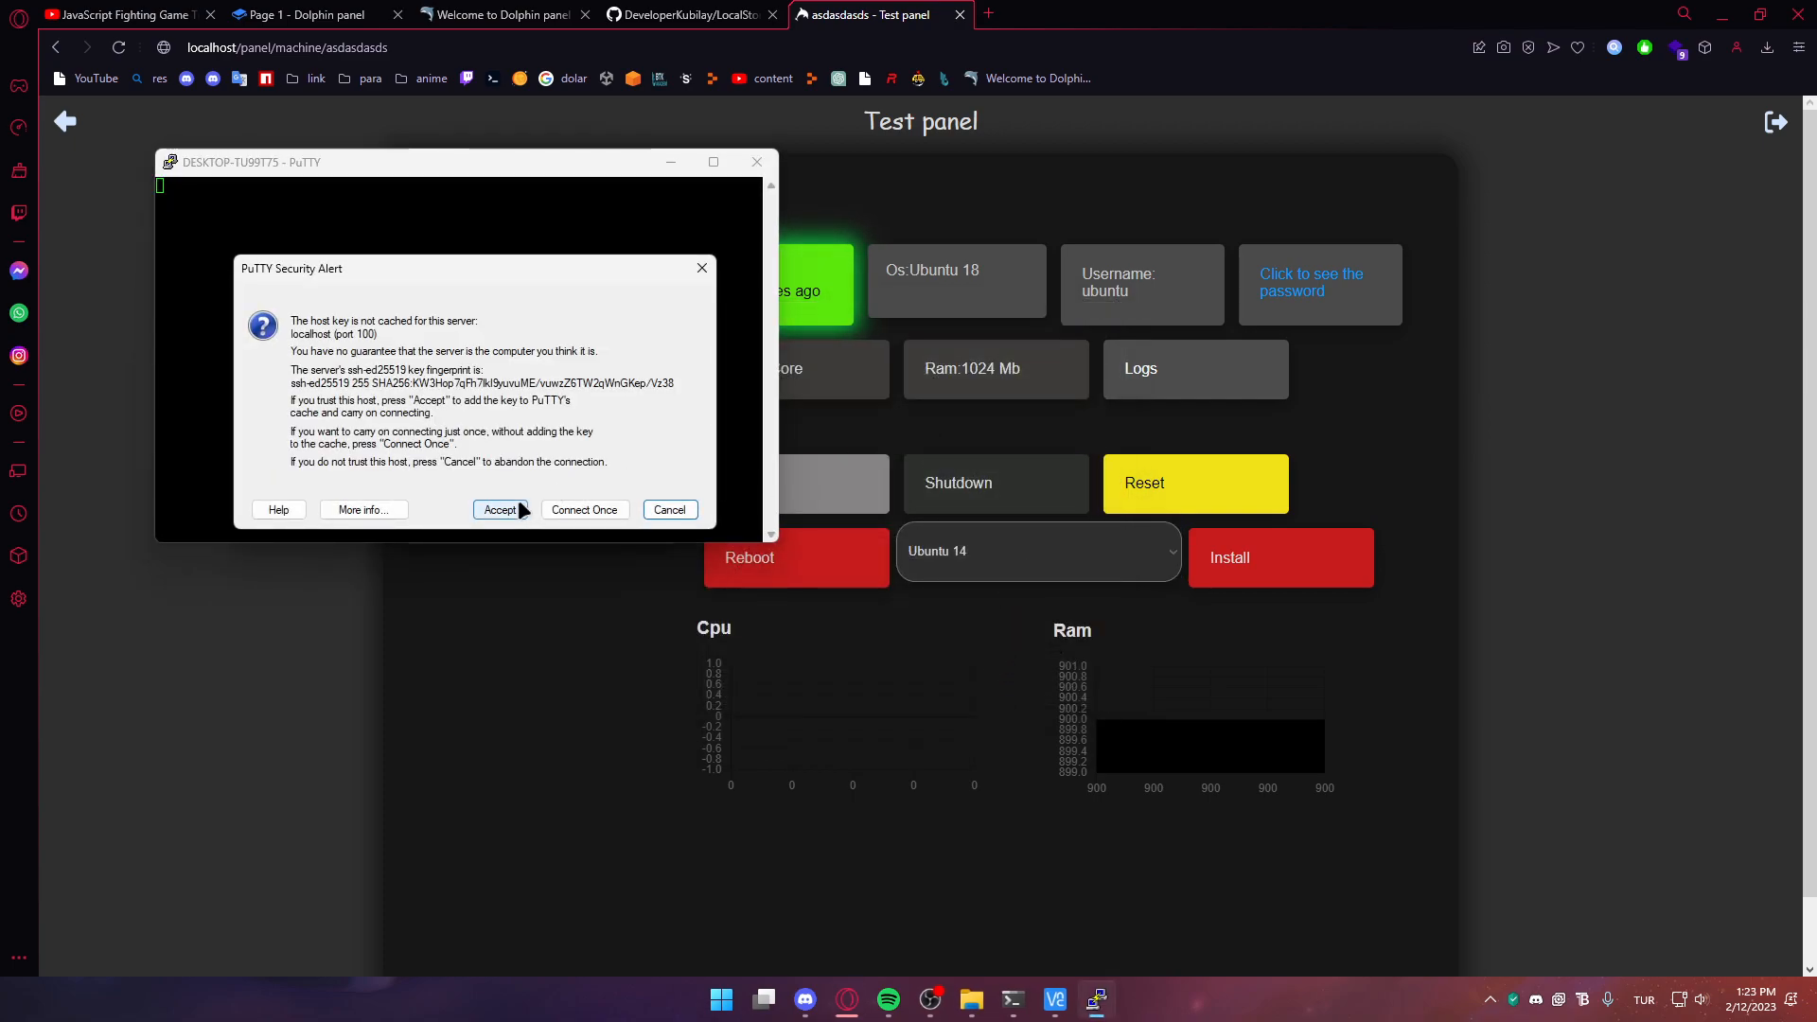
{"action": "left_click", "coordinate": [500, 510]}
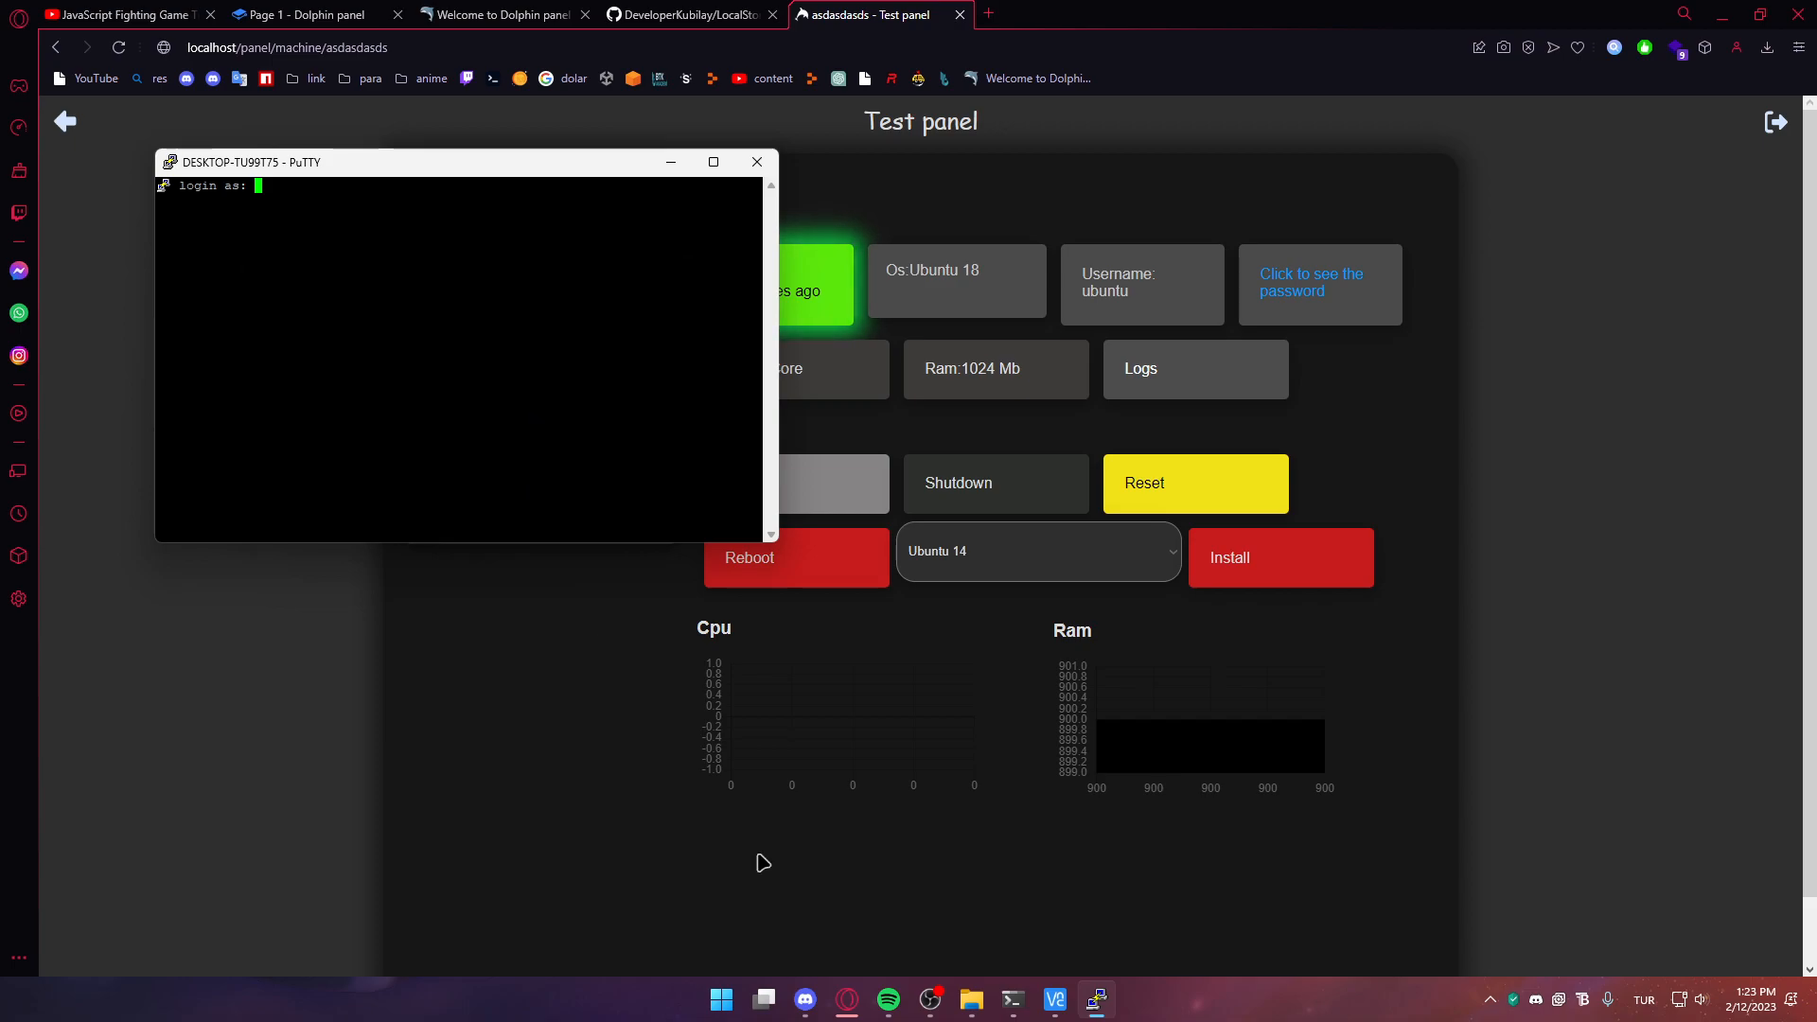
Log in by pasting the username and password copied from the panel
{"action": "left_click", "coordinate": [1200, 303]}
{"action": "key", "text": "alt+Tab"}
{"action": "right_click", "coordinate": [579, 266]}
{"action": "key", "text": "Return"}
{"action": "left_click", "coordinate": [1362, 409]}
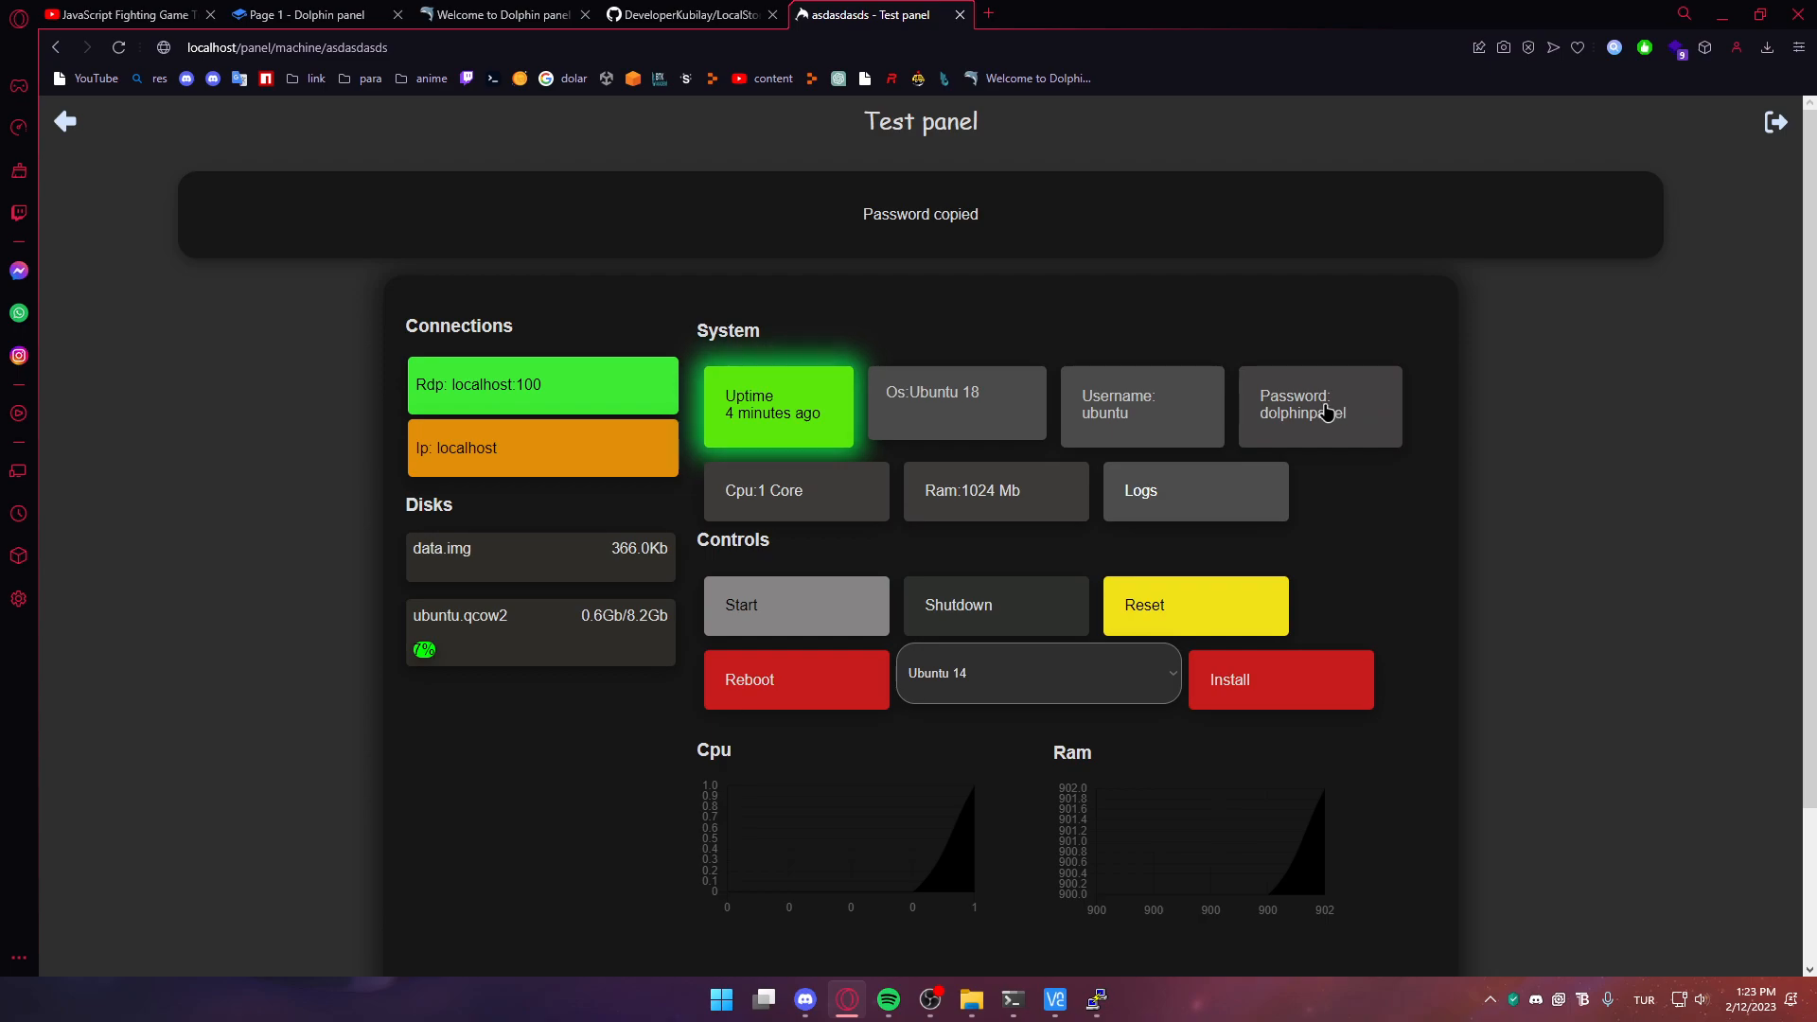
{"action": "key", "text": "alt+Tab"}
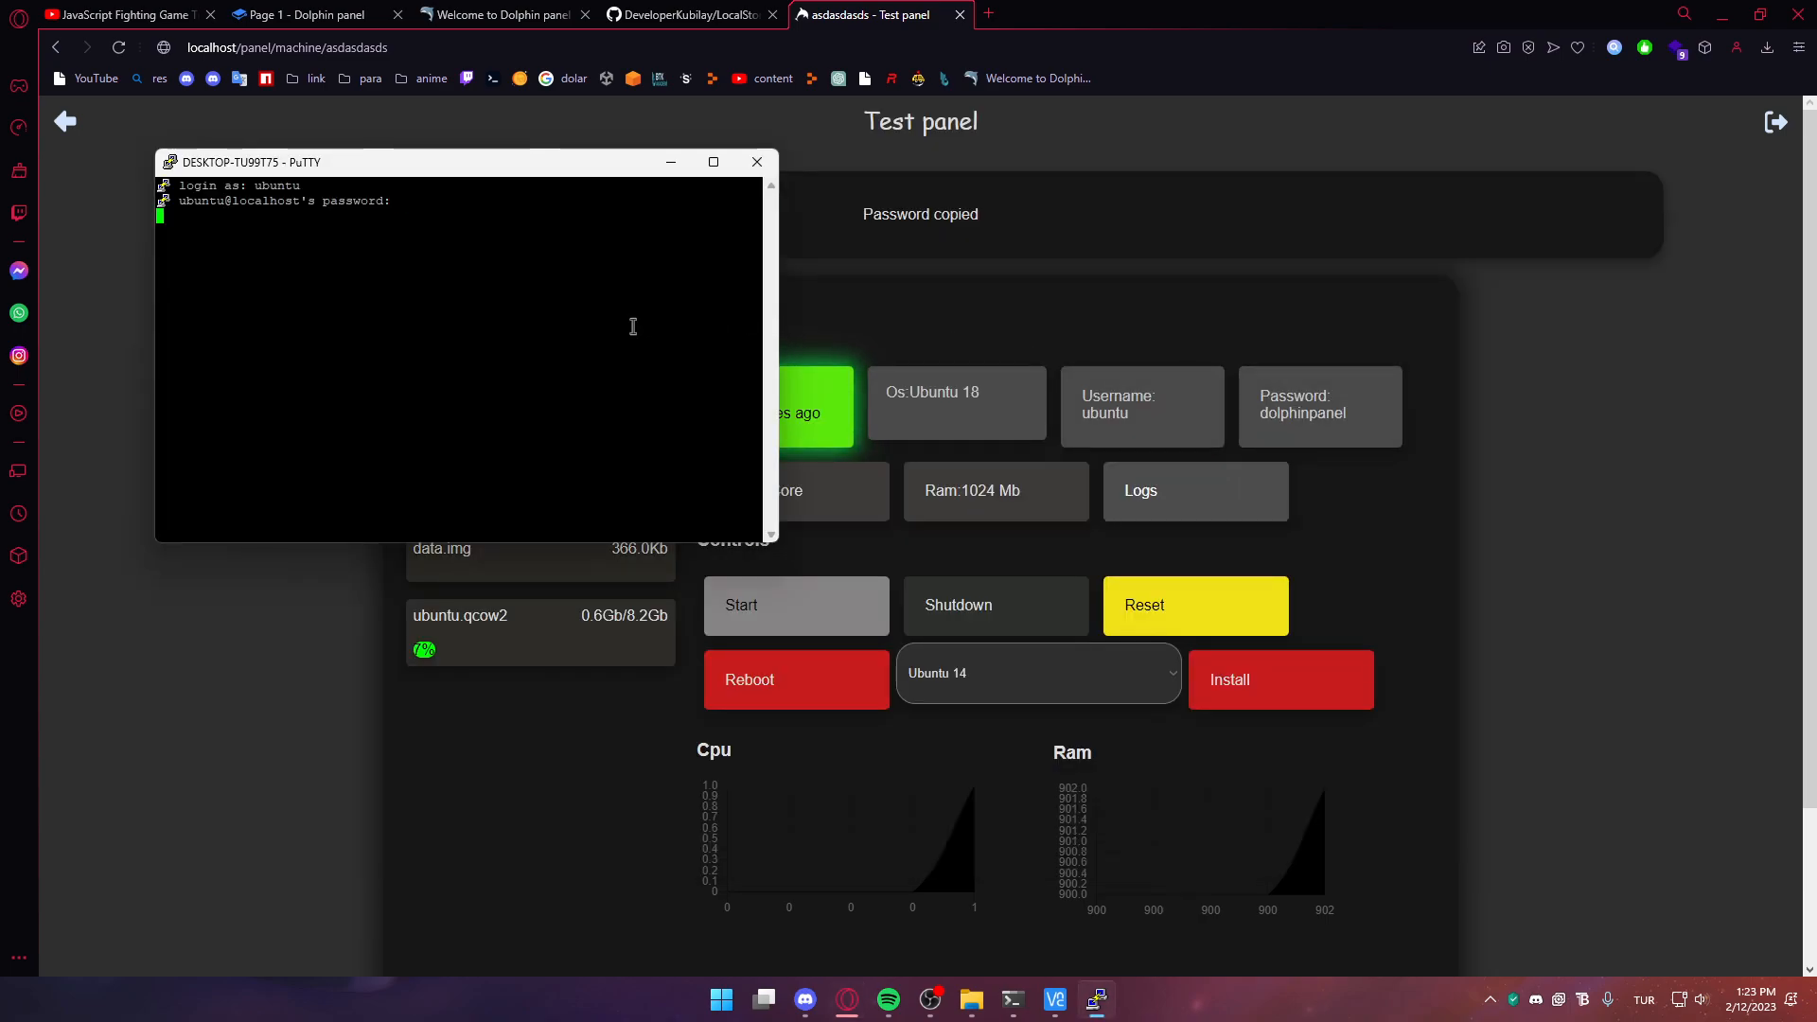
{"action": "left_click_drag", "start_coordinate": [597, 166], "coordinate": [1100, 277]}
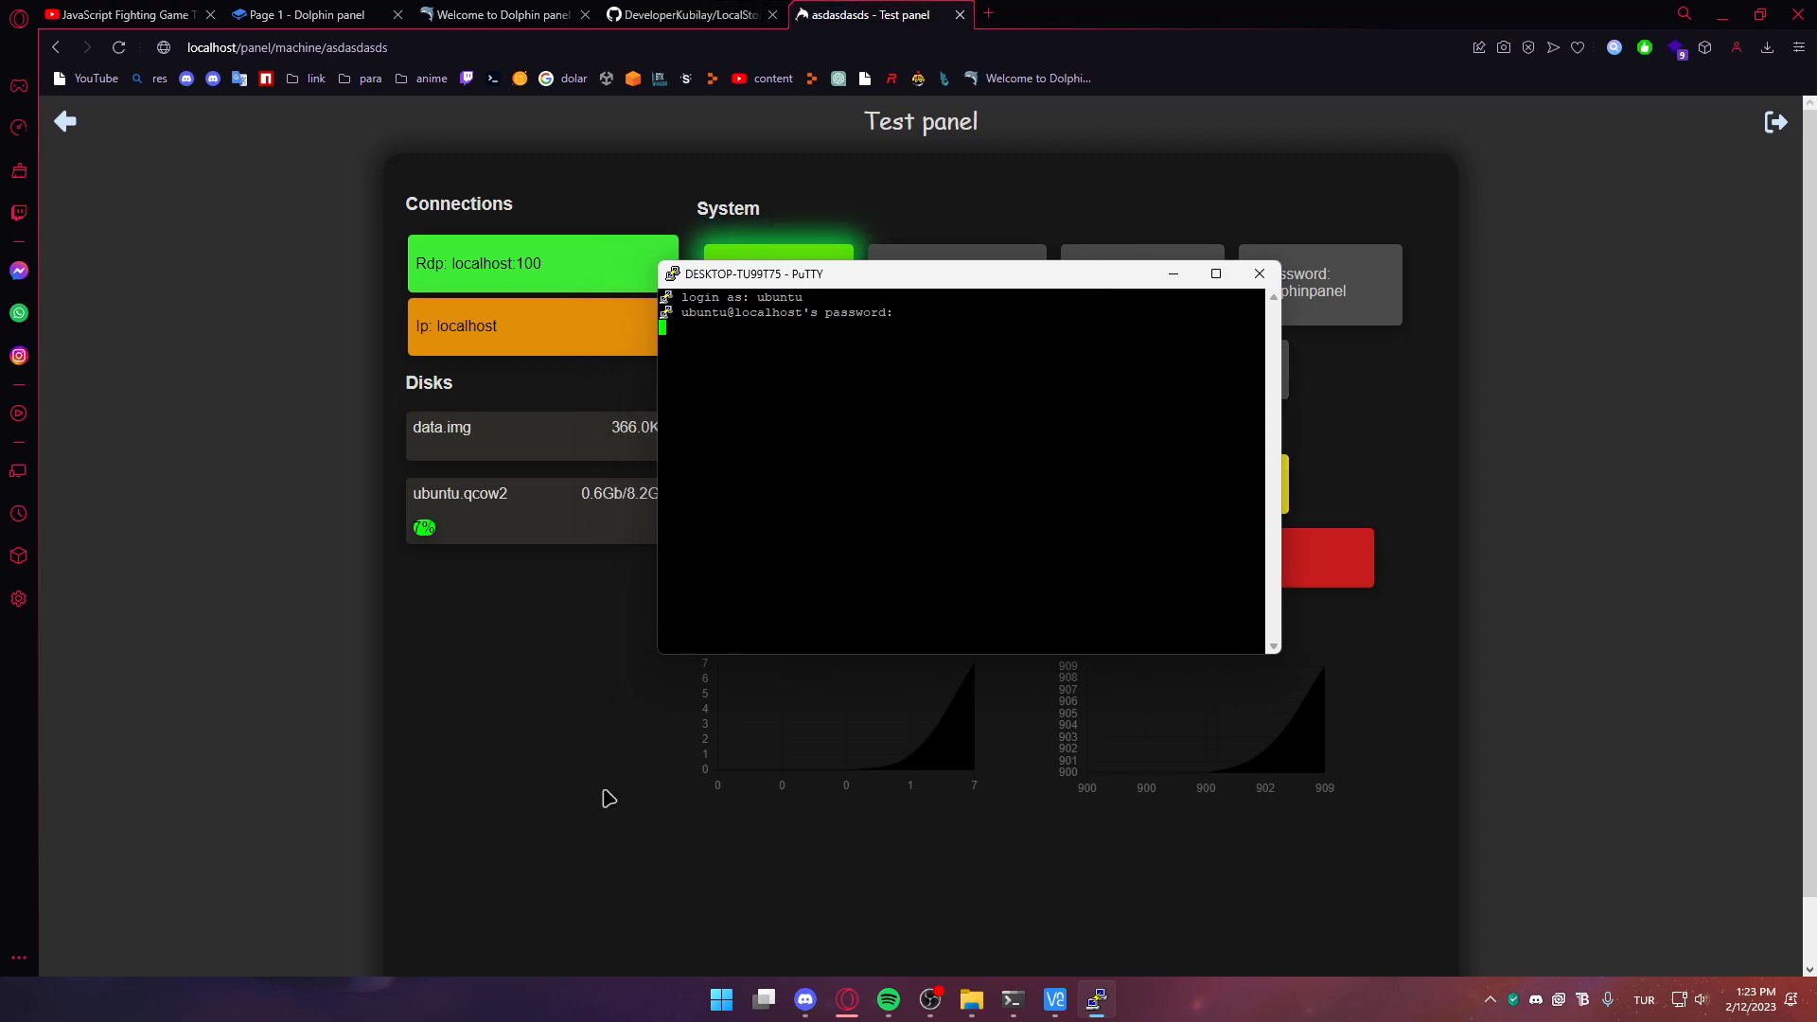
{"action": "right_click", "coordinate": [688, 523]}
{"action": "key", "text": "Return"}
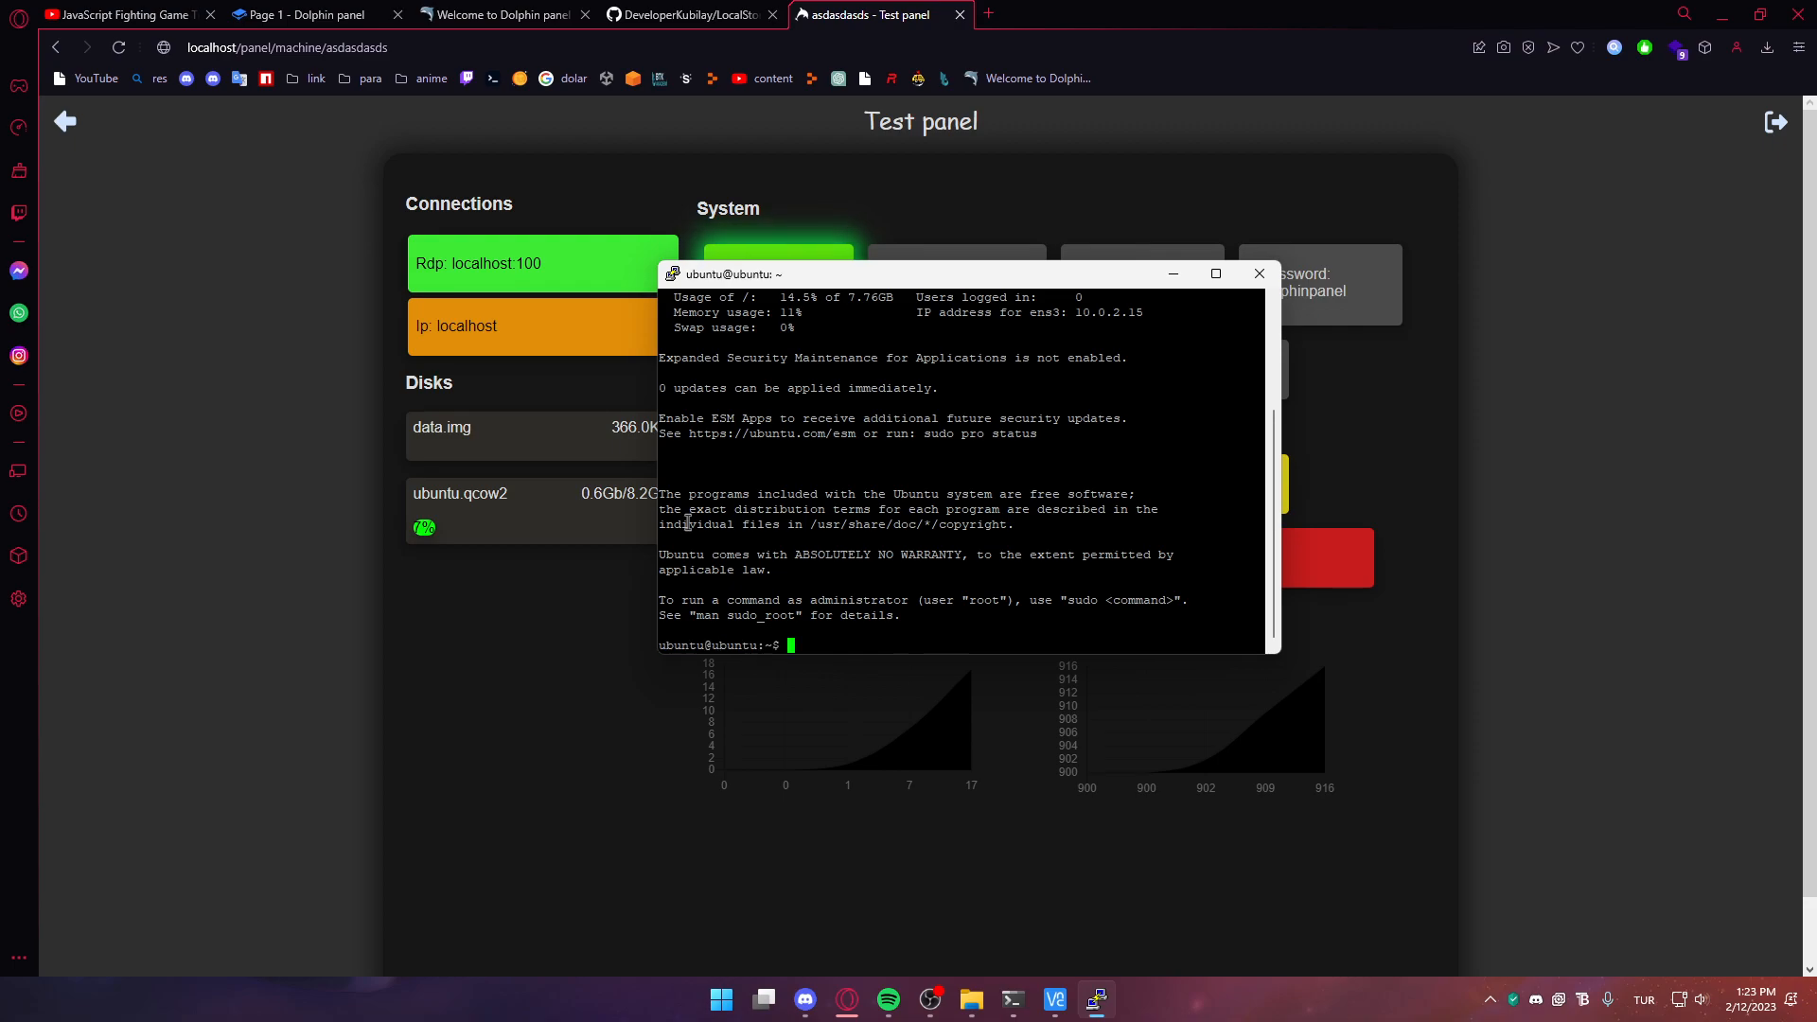
{"action": "mouse_move", "coordinate": [1065, 994]}
{"action": "left_click", "coordinate": [1110, 931]}
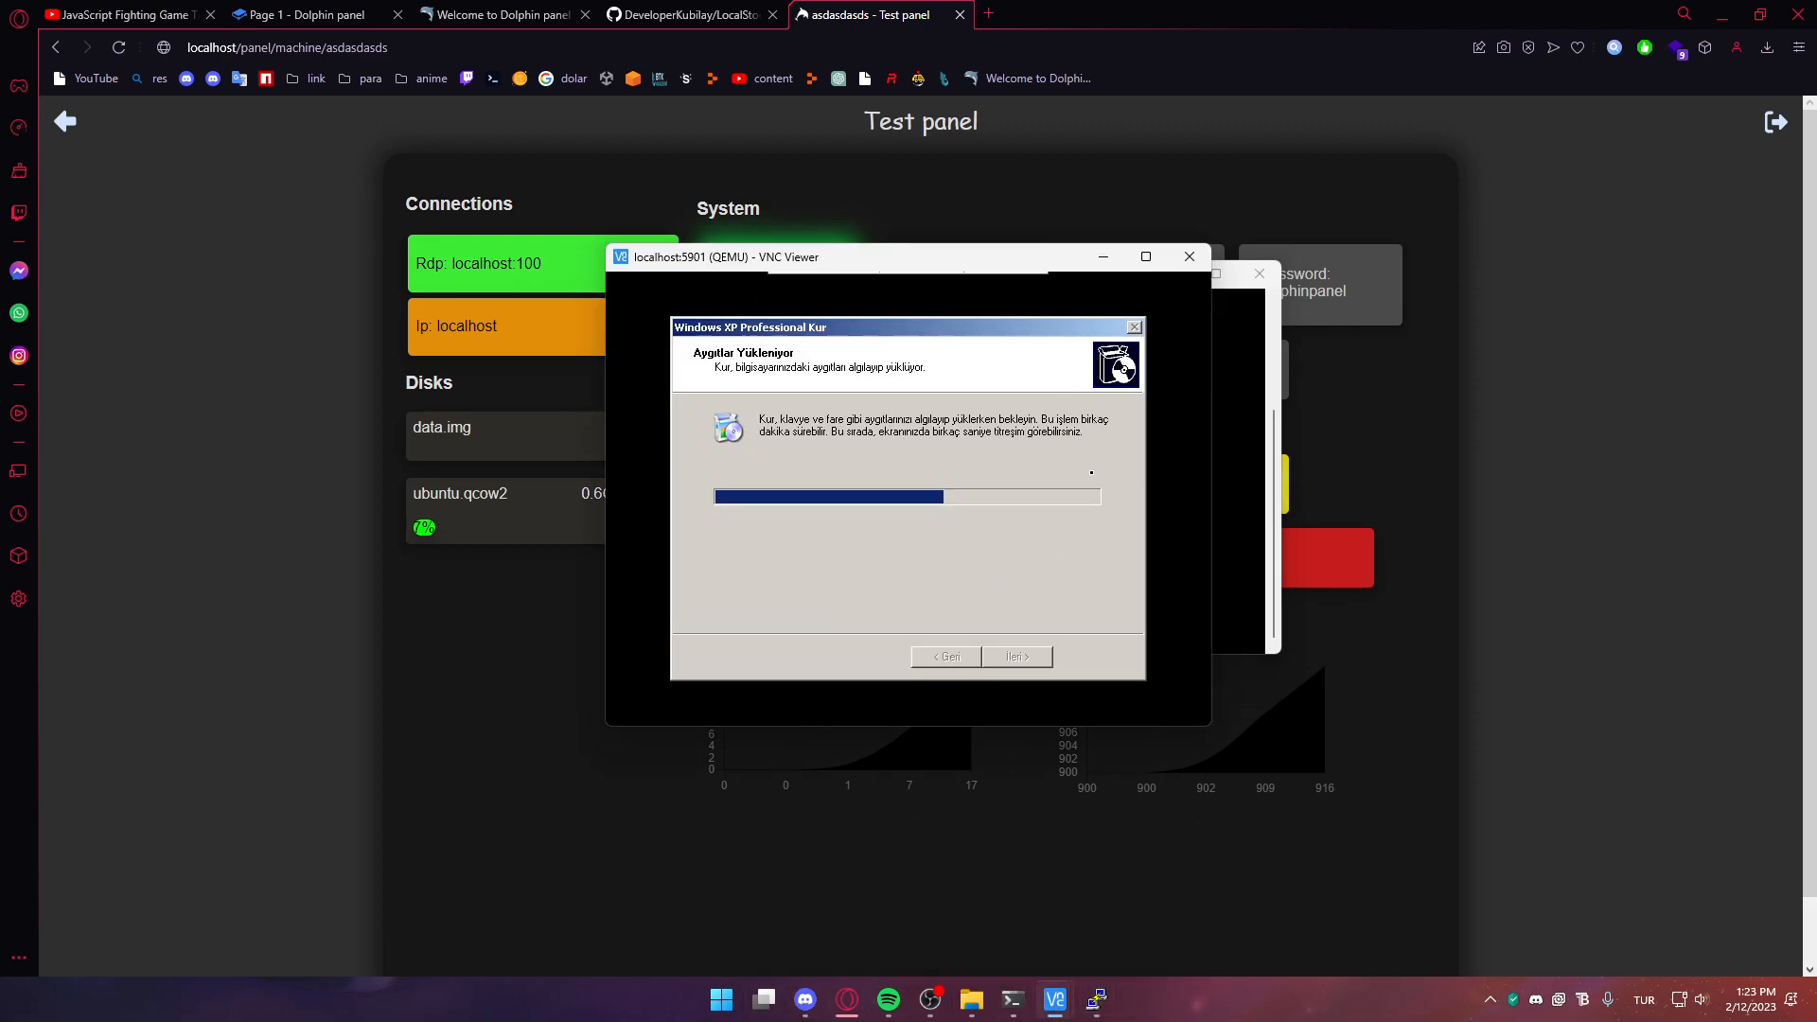
{"action": "left_click_drag", "start_coordinate": [986, 254], "coordinate": [513, 241]}
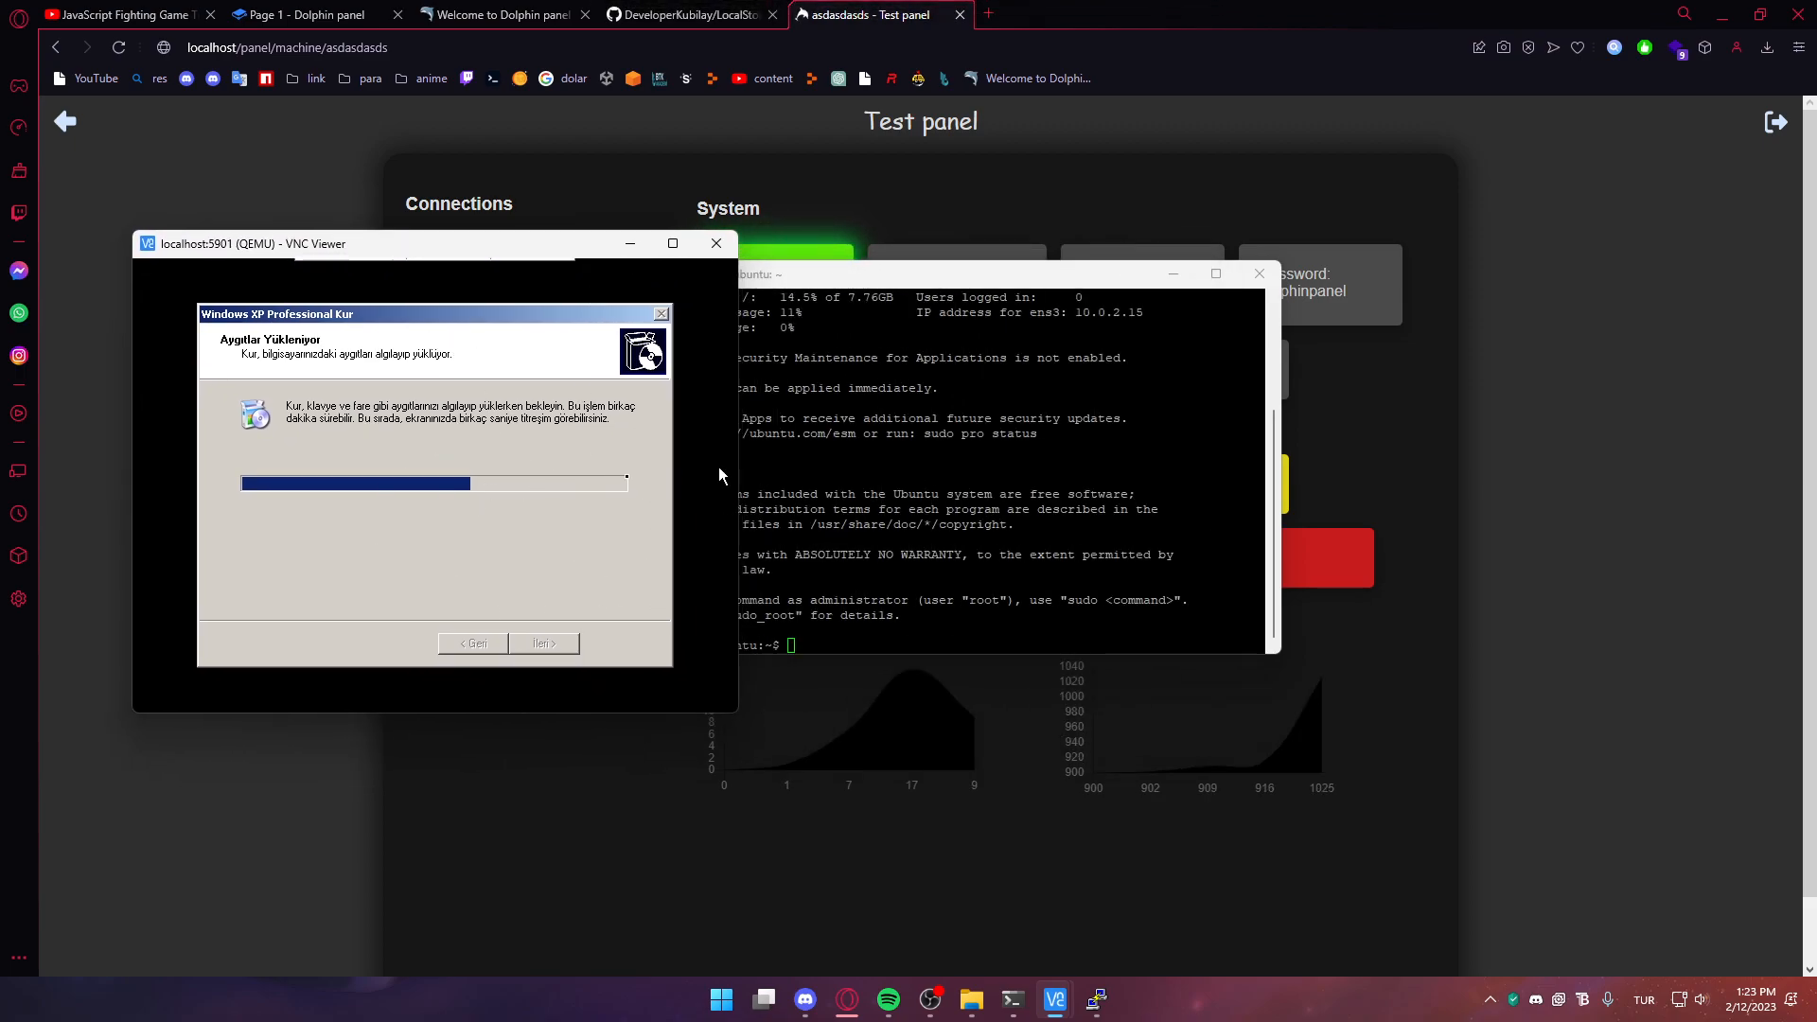
{"action": "left_click", "coordinate": [657, 642]}
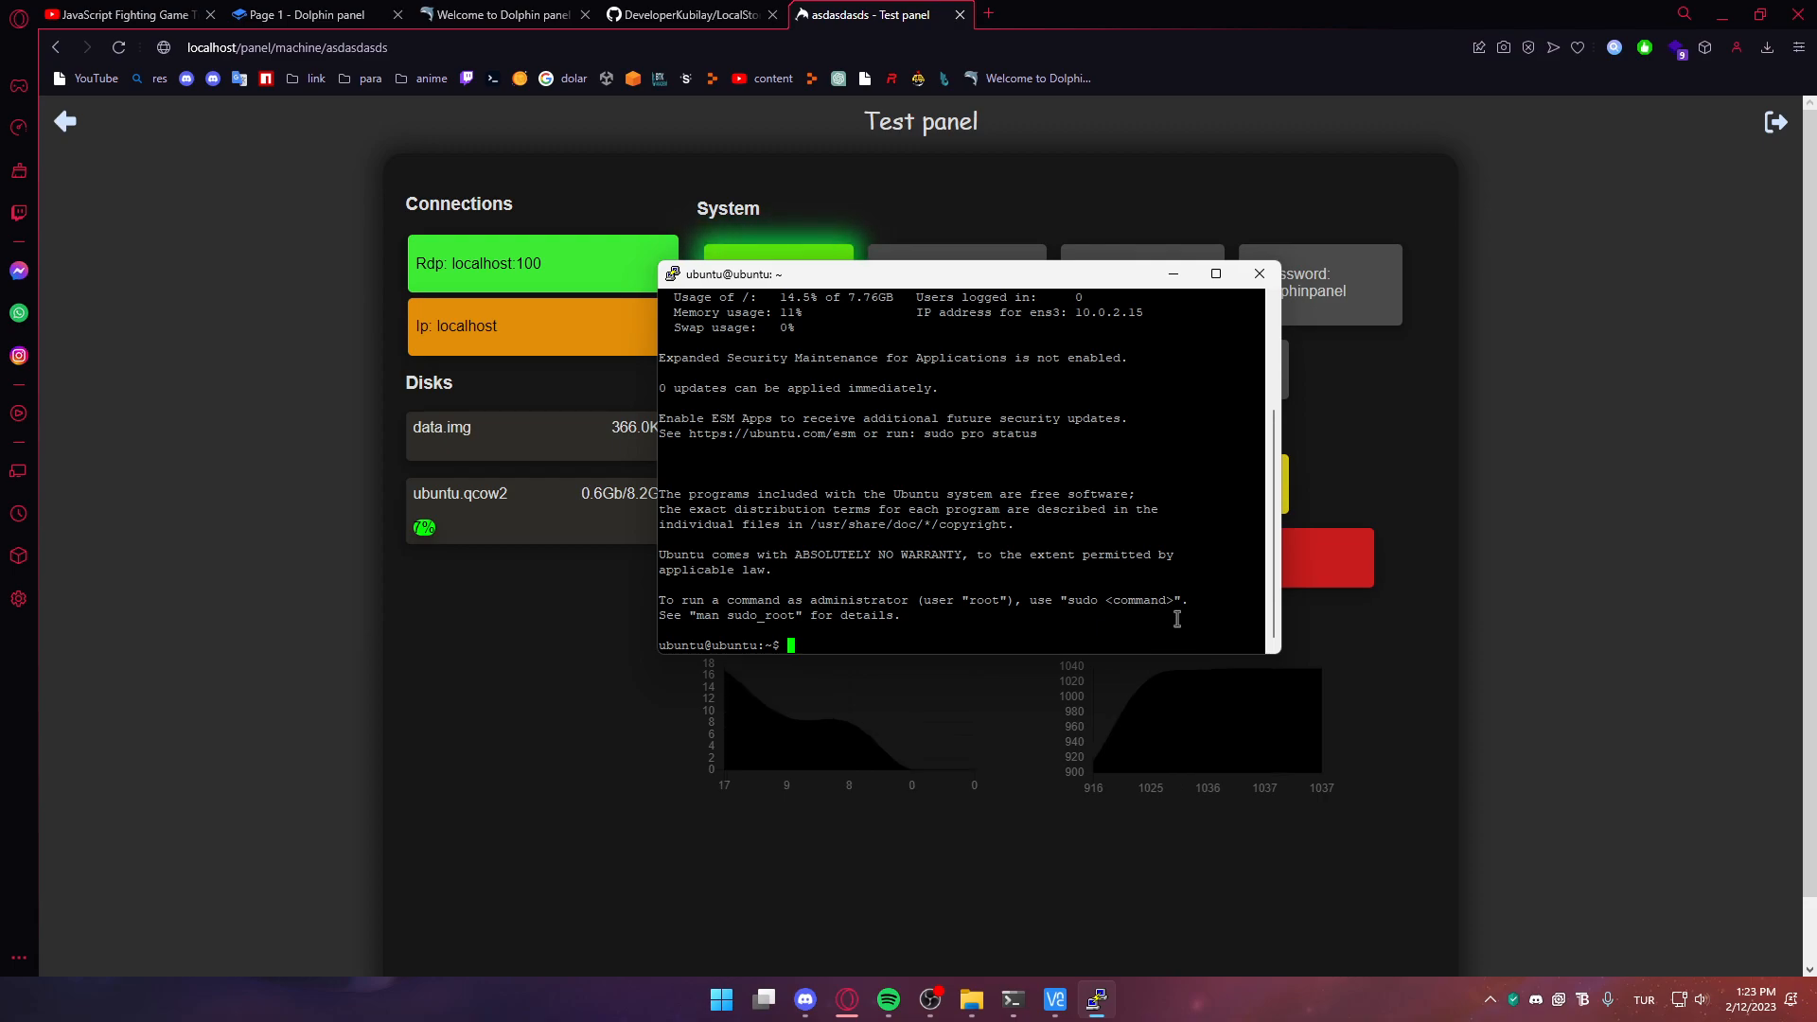
{"action": "left_click", "coordinate": [1289, 473]}
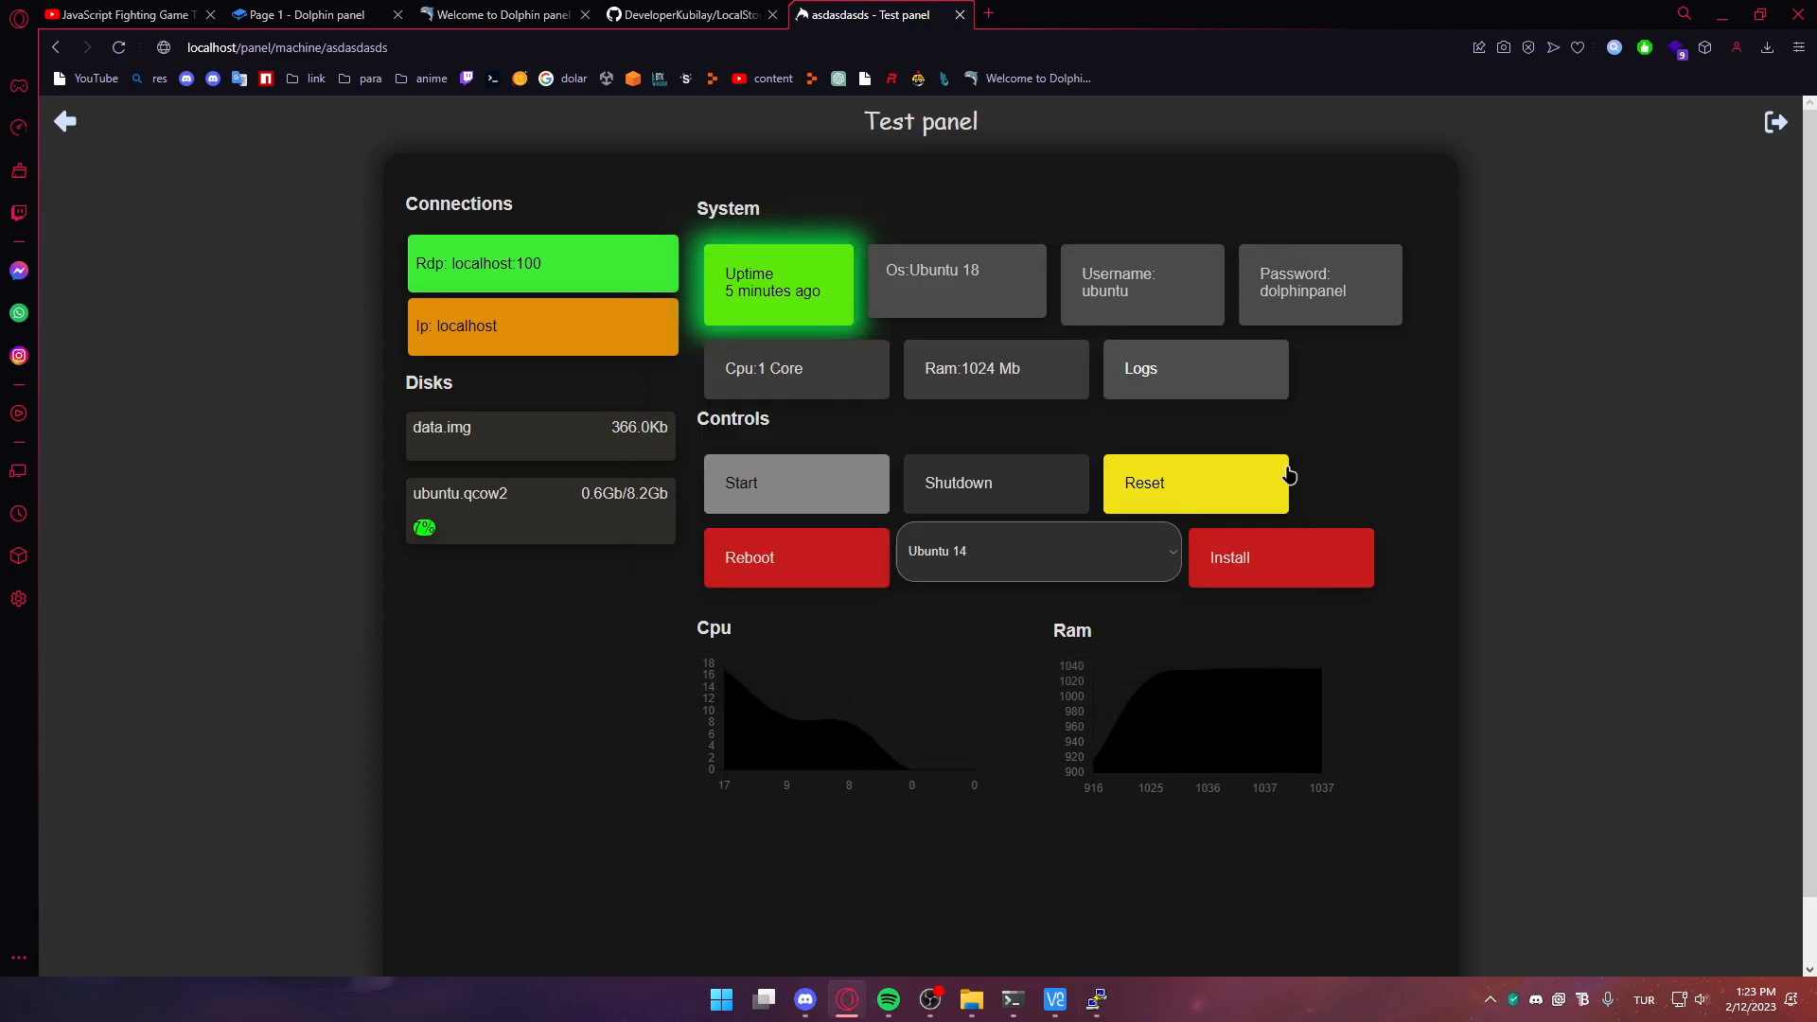
Read the install logs through to 100% and Running, then go back to the machine's panel
{"action": "left_click", "coordinate": [1218, 392]}
{"action": "middle_click", "coordinate": [400, 241]}
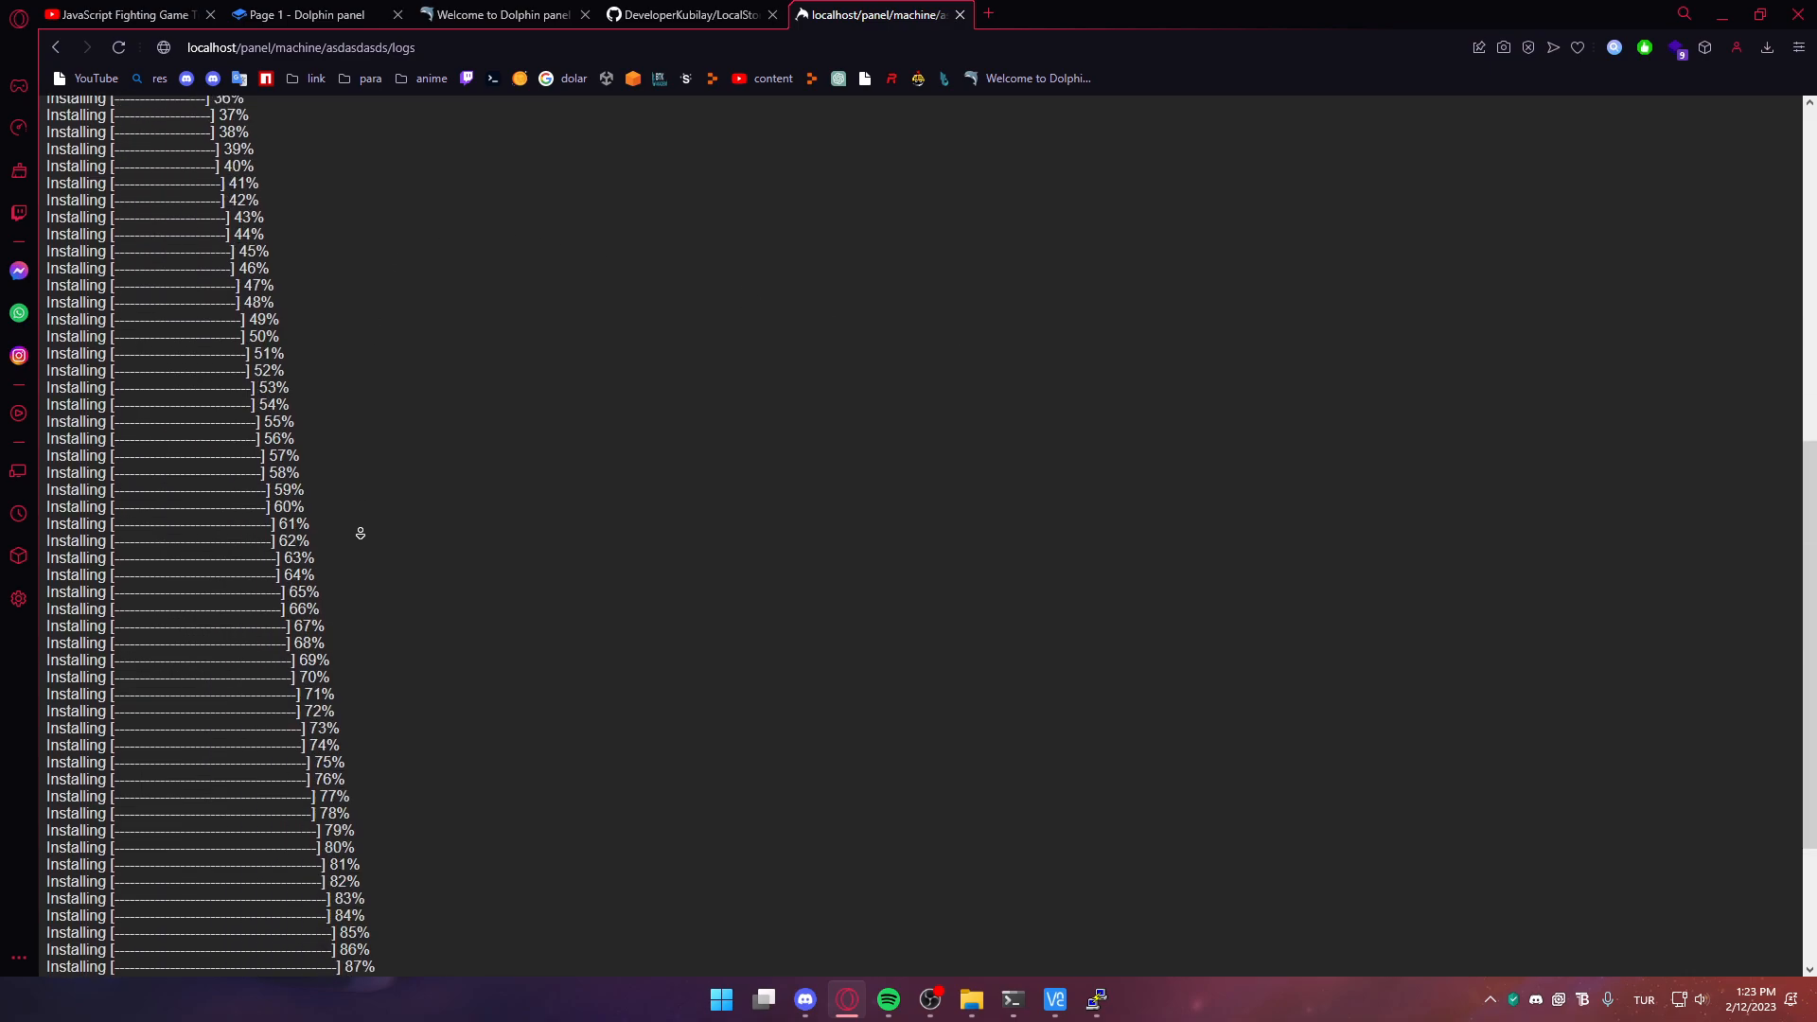
{"action": "scroll", "coordinate": [438, 899], "scroll_direction": "up", "scroll_amount": 10}
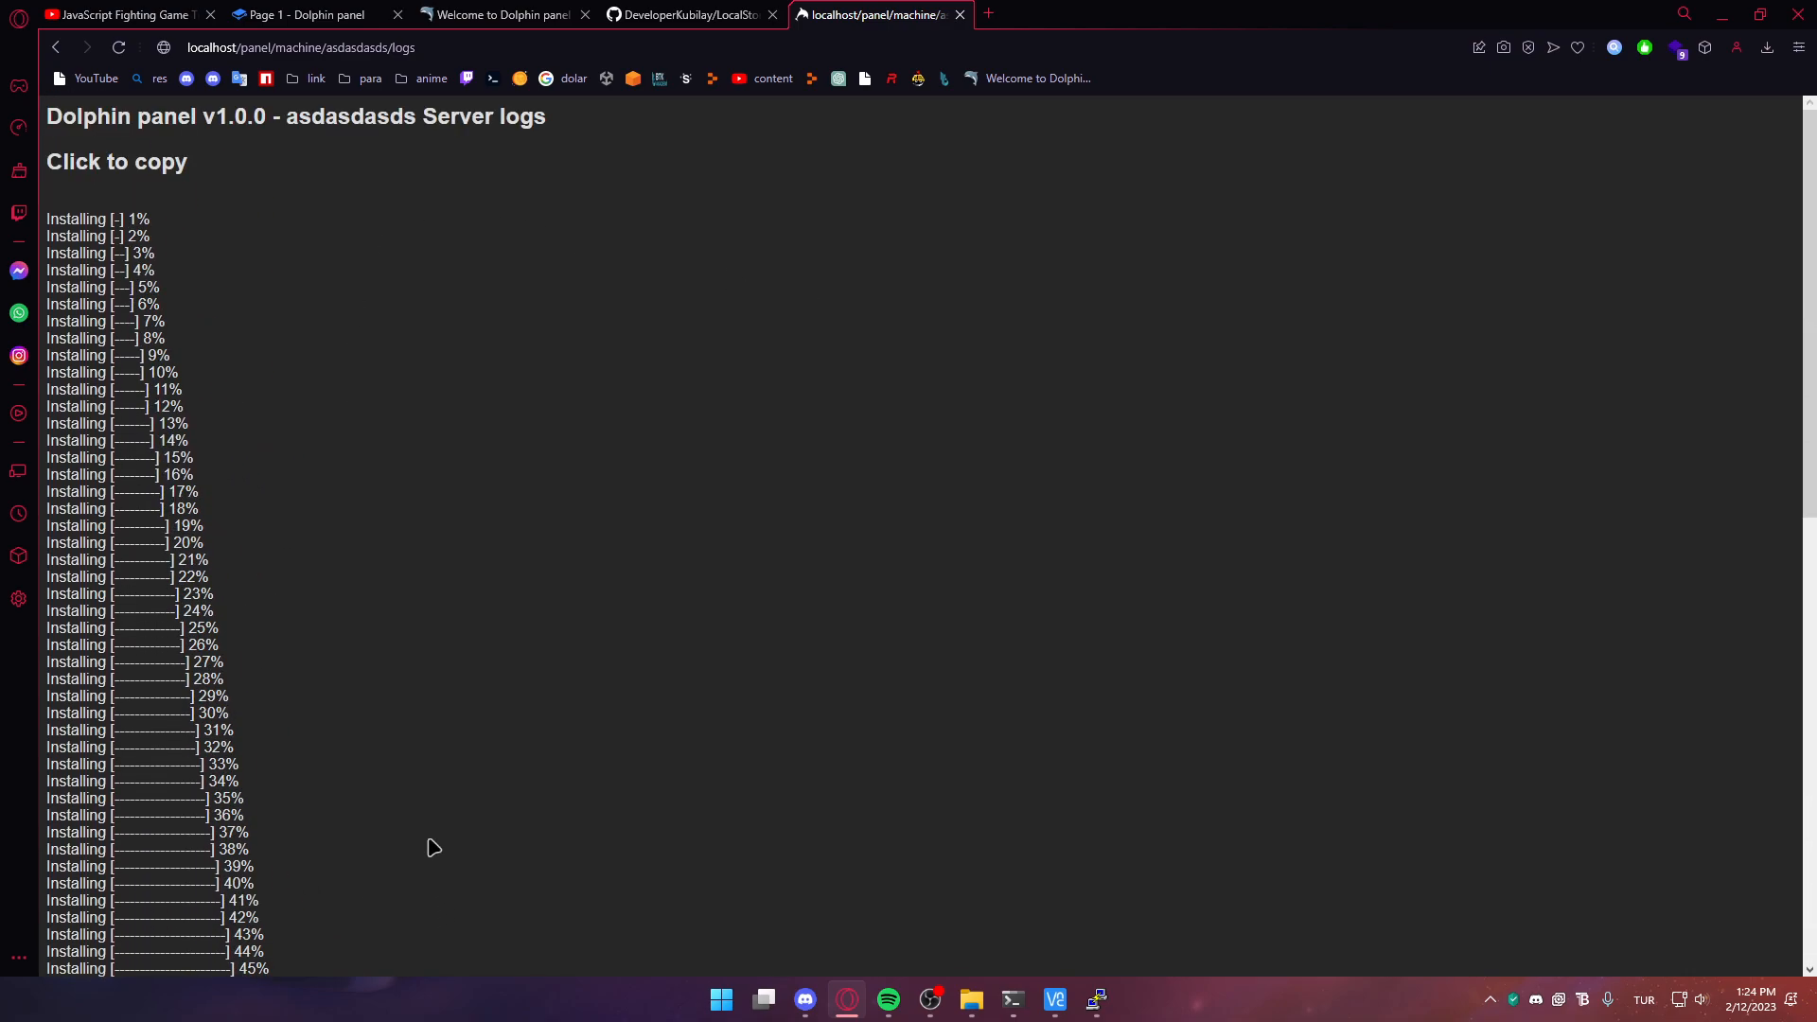
{"action": "scroll", "coordinate": [231, 417], "scroll_direction": "down", "scroll_amount": 10}
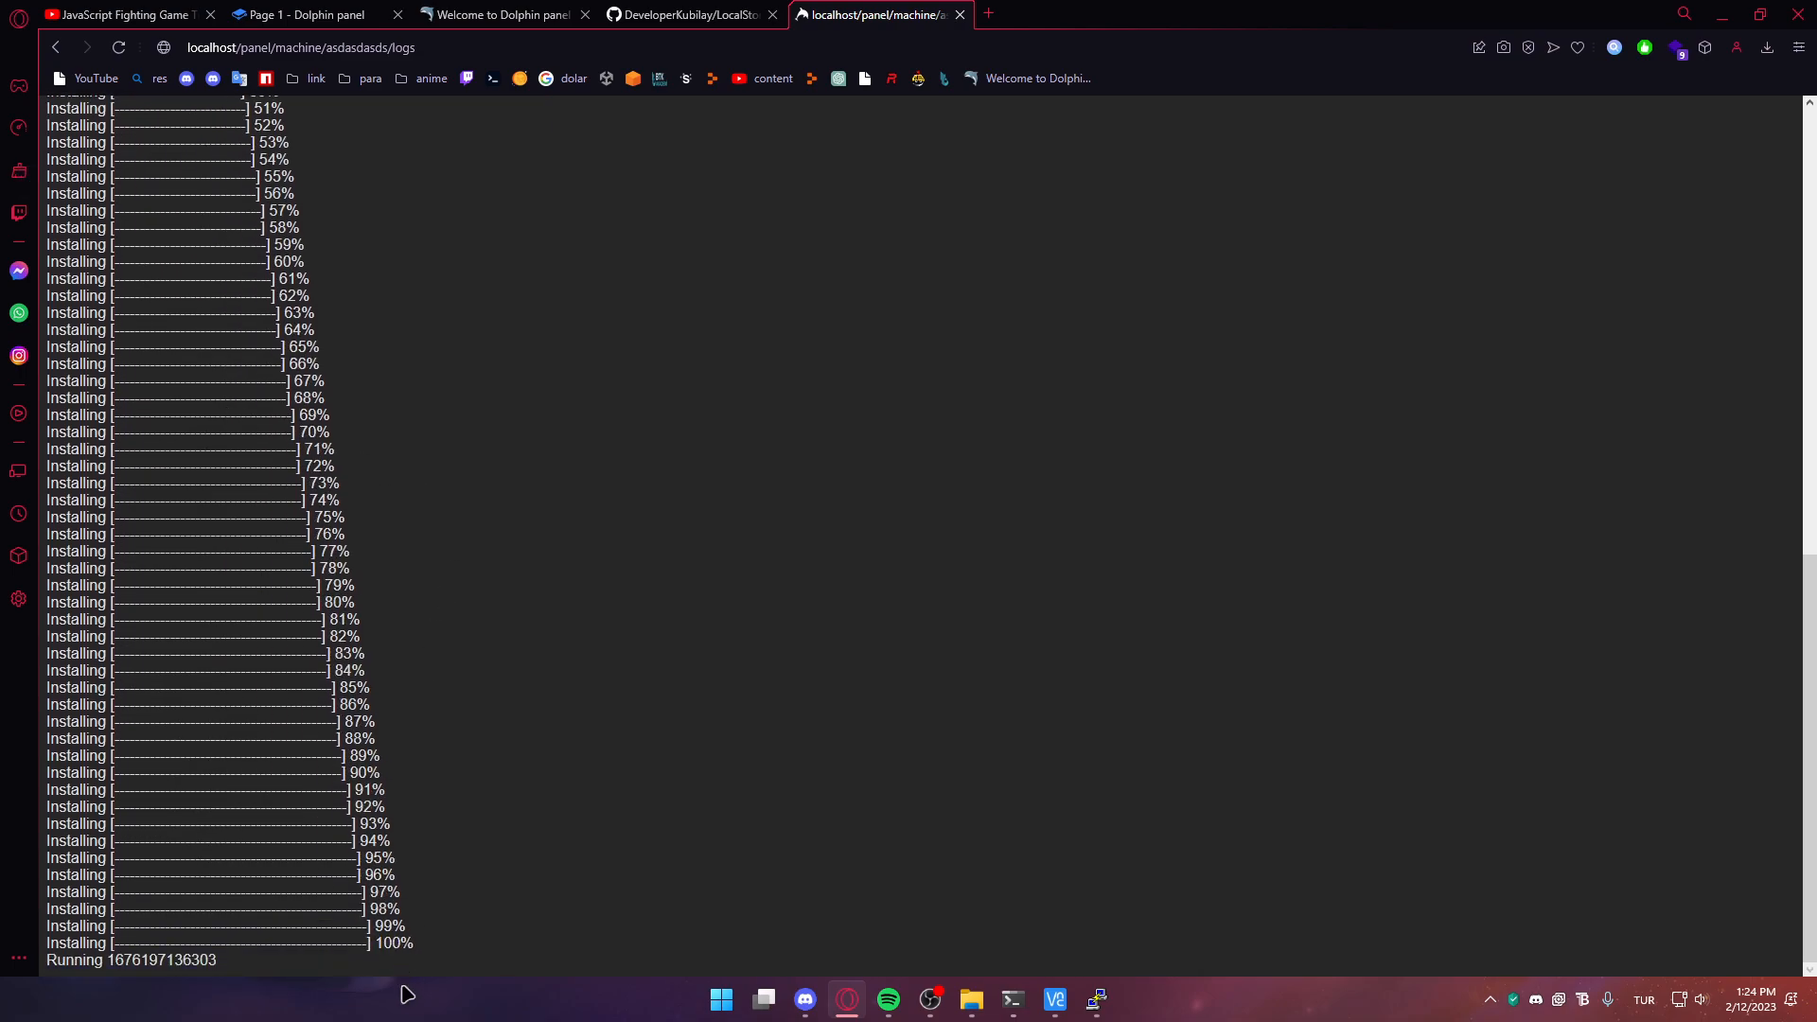
{"action": "key", "text": "alt+Left"}
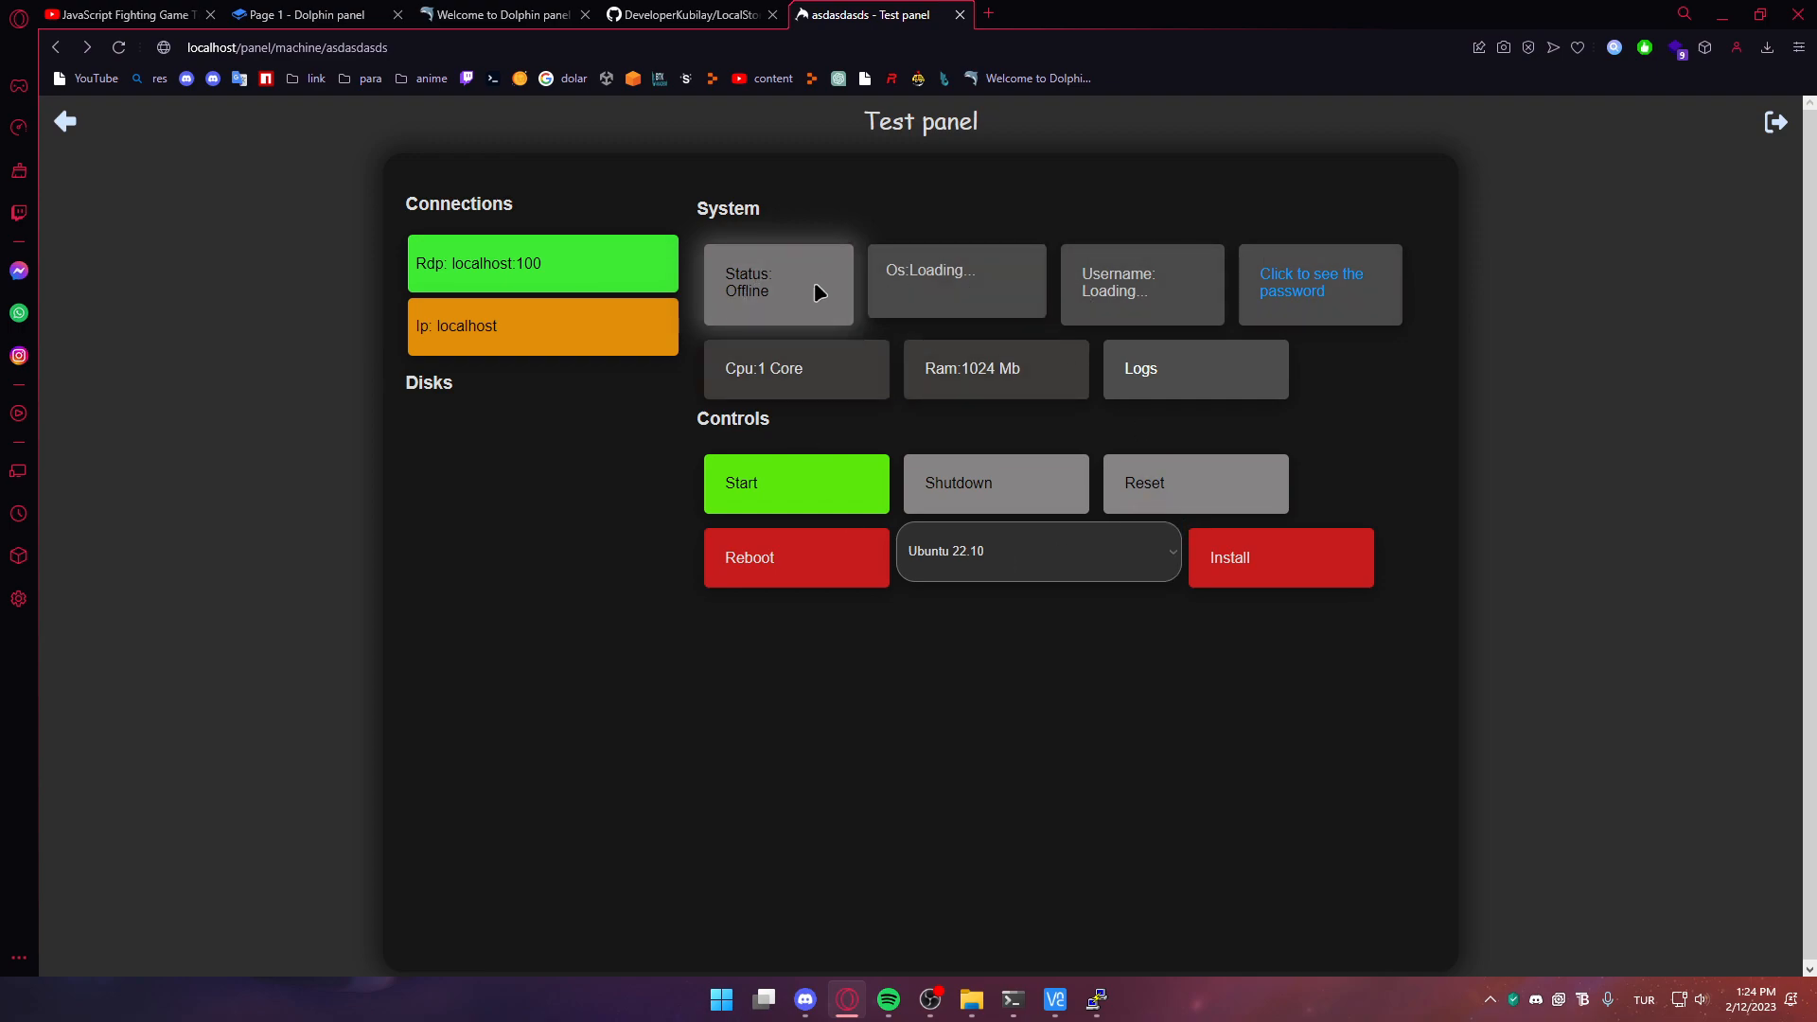
{"action": "mouse_move", "coordinate": [994, 1017]}
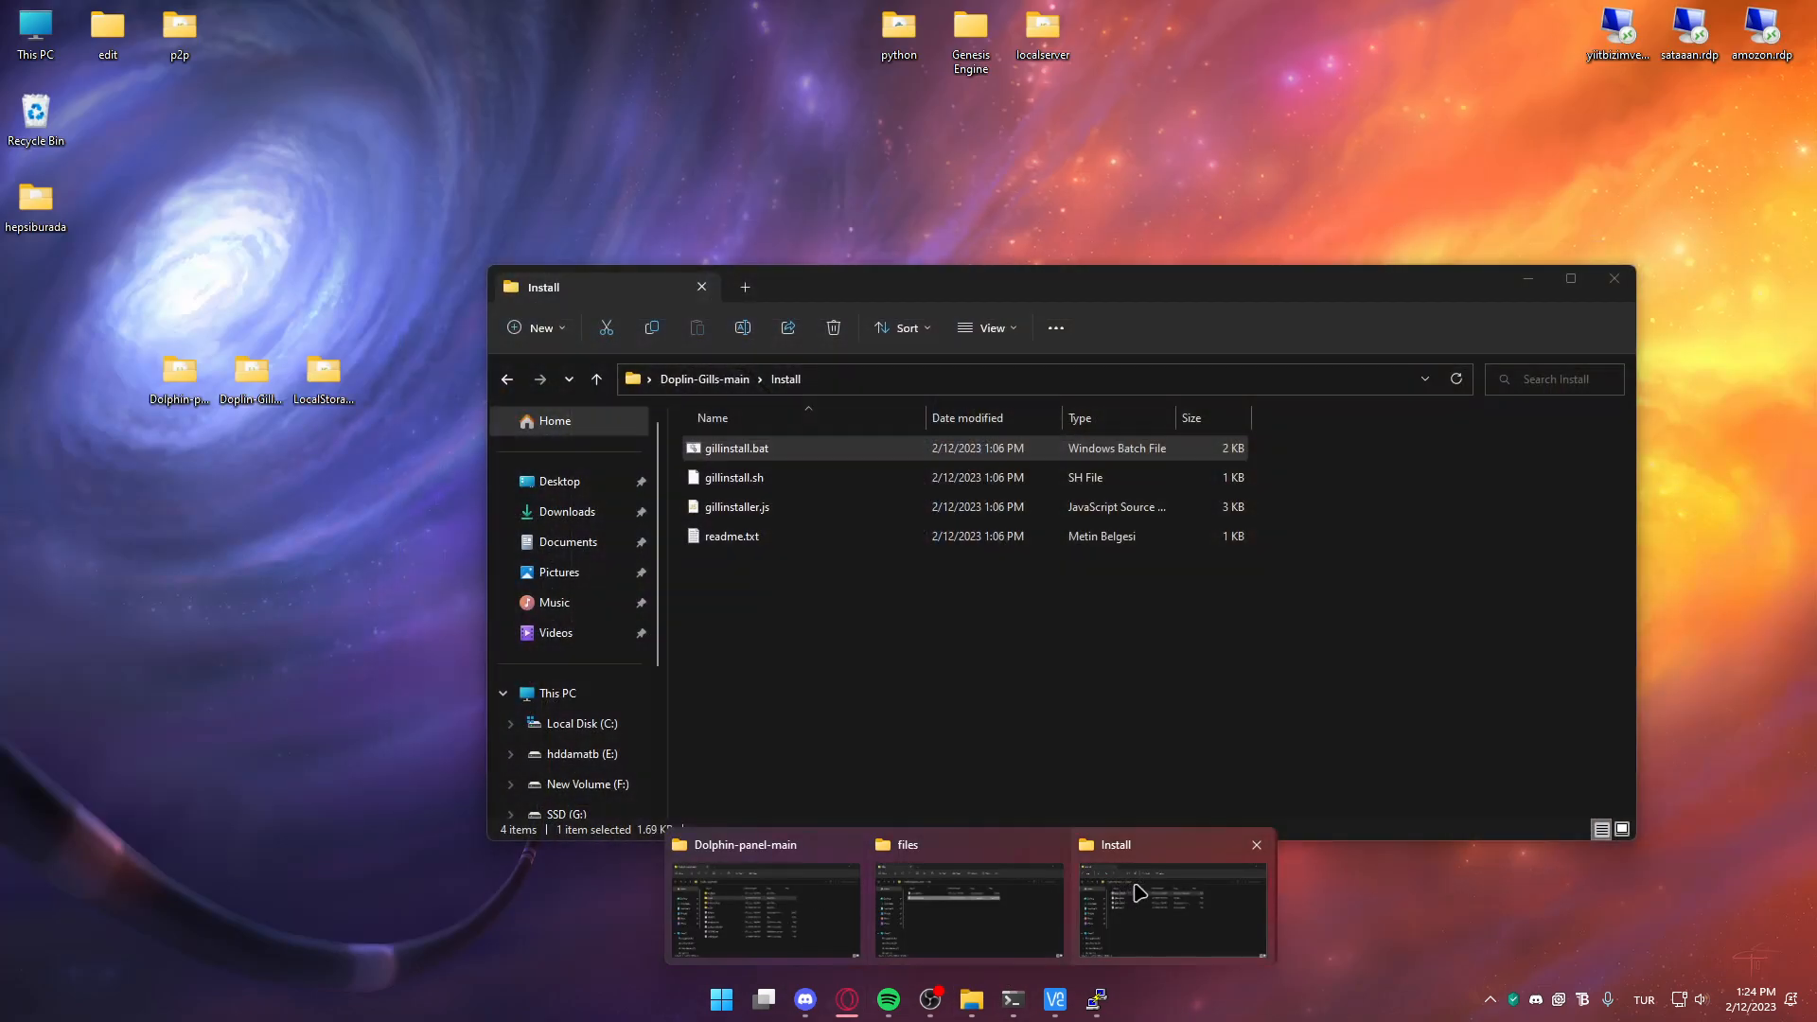
Check statusupdate 7000 in Doplin-Gills-main's settings.json, close VS Code and return to the machine panel
{"action": "left_click", "coordinate": [1164, 899]}
{"action": "left_click", "coordinate": [705, 378]}
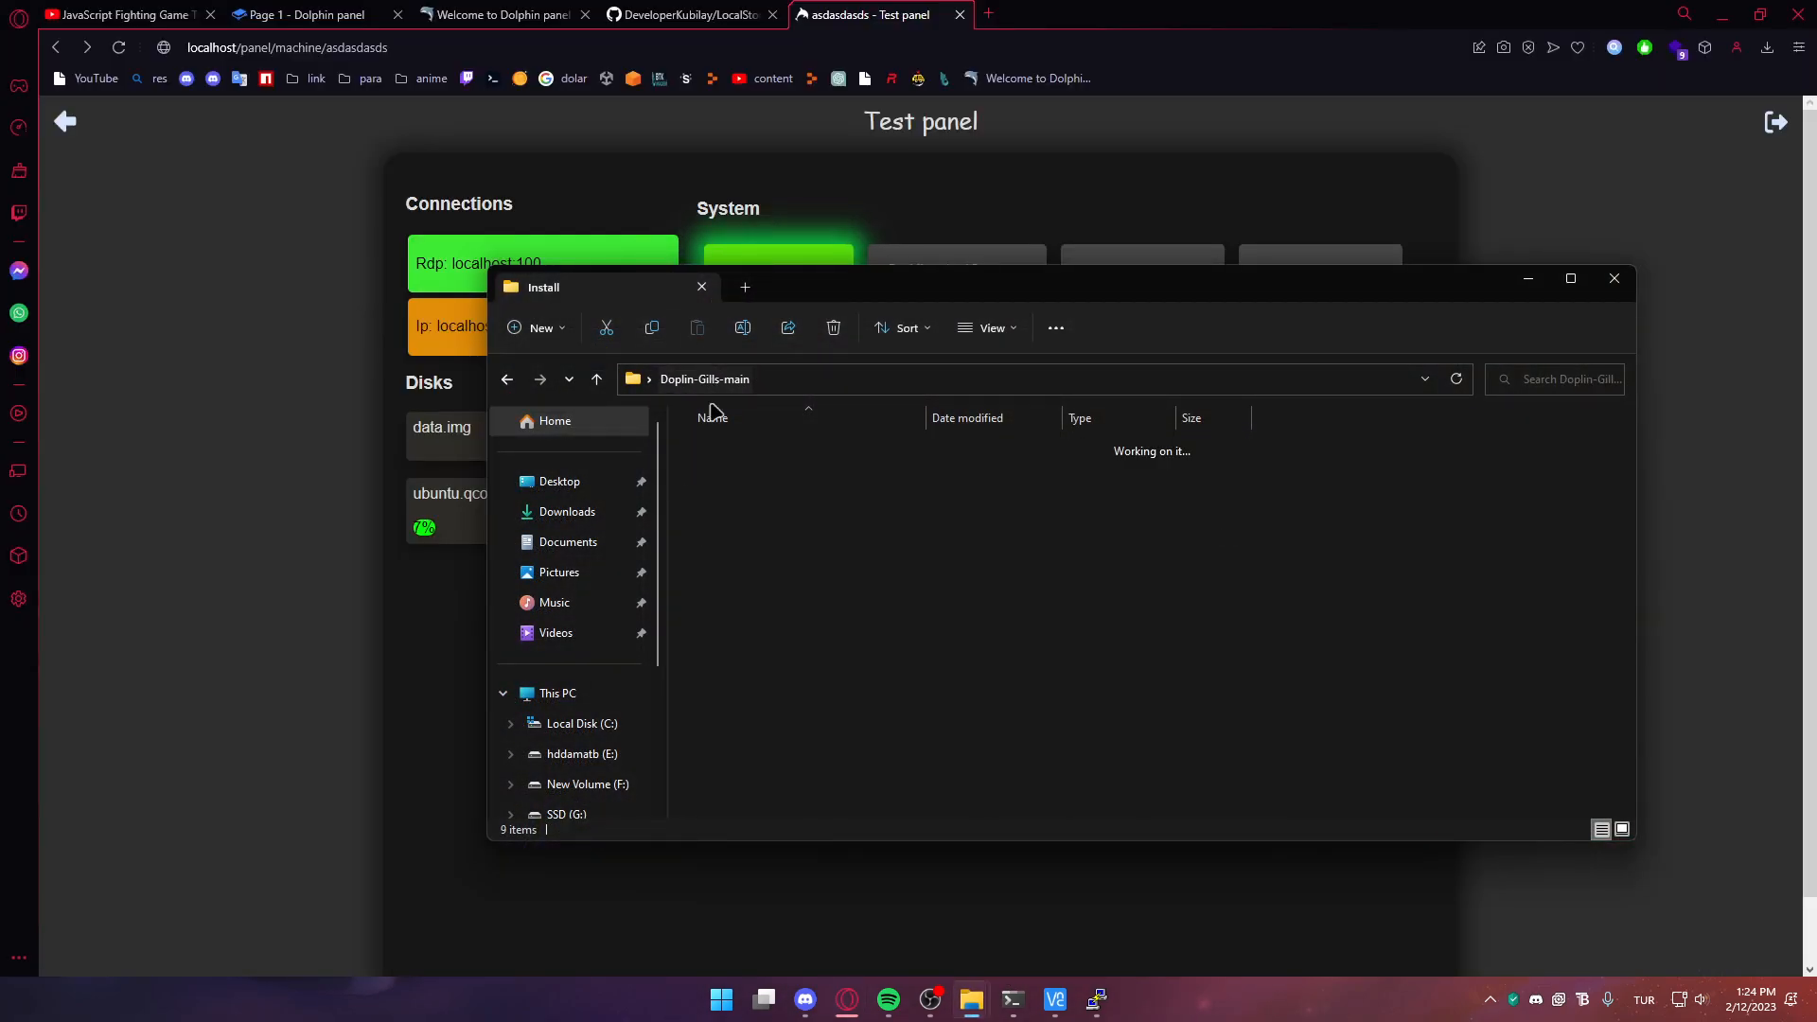
{"action": "left_click", "coordinate": [750, 688]}
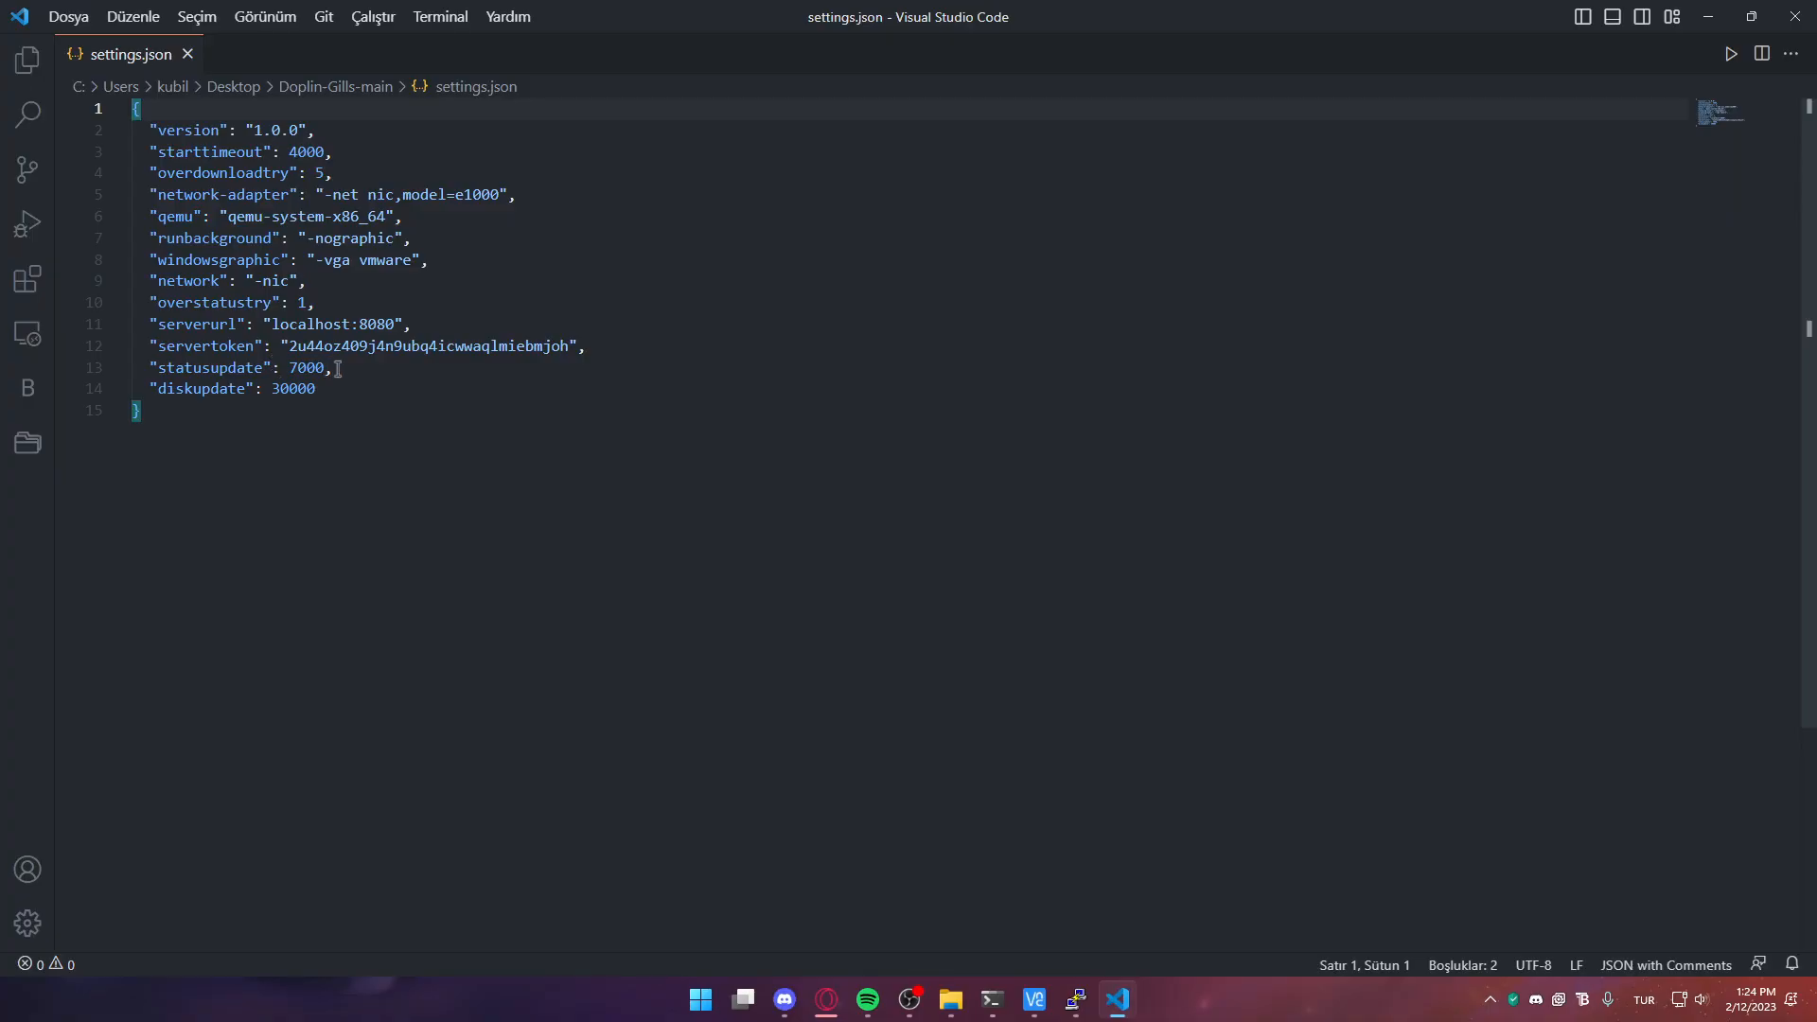
{"action": "left_click_drag", "start_coordinate": [338, 369], "coordinate": [94, 369]}
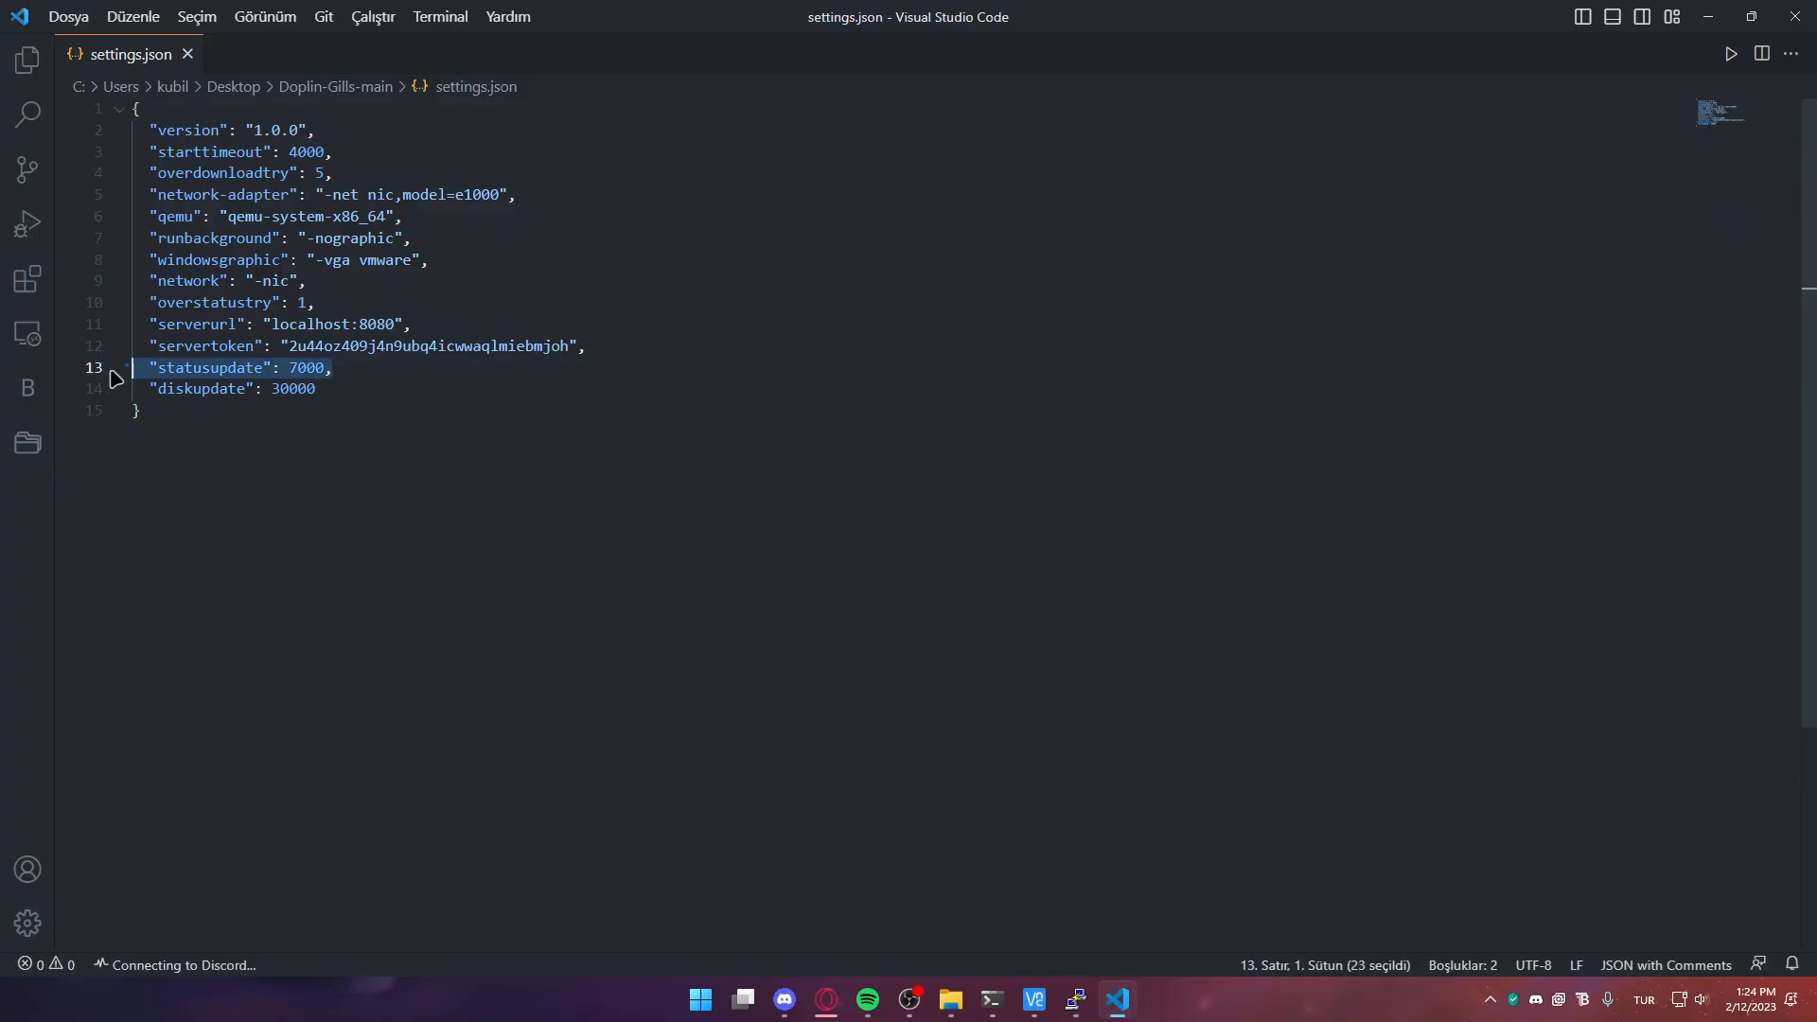
{"action": "left_click", "coordinate": [306, 371]}
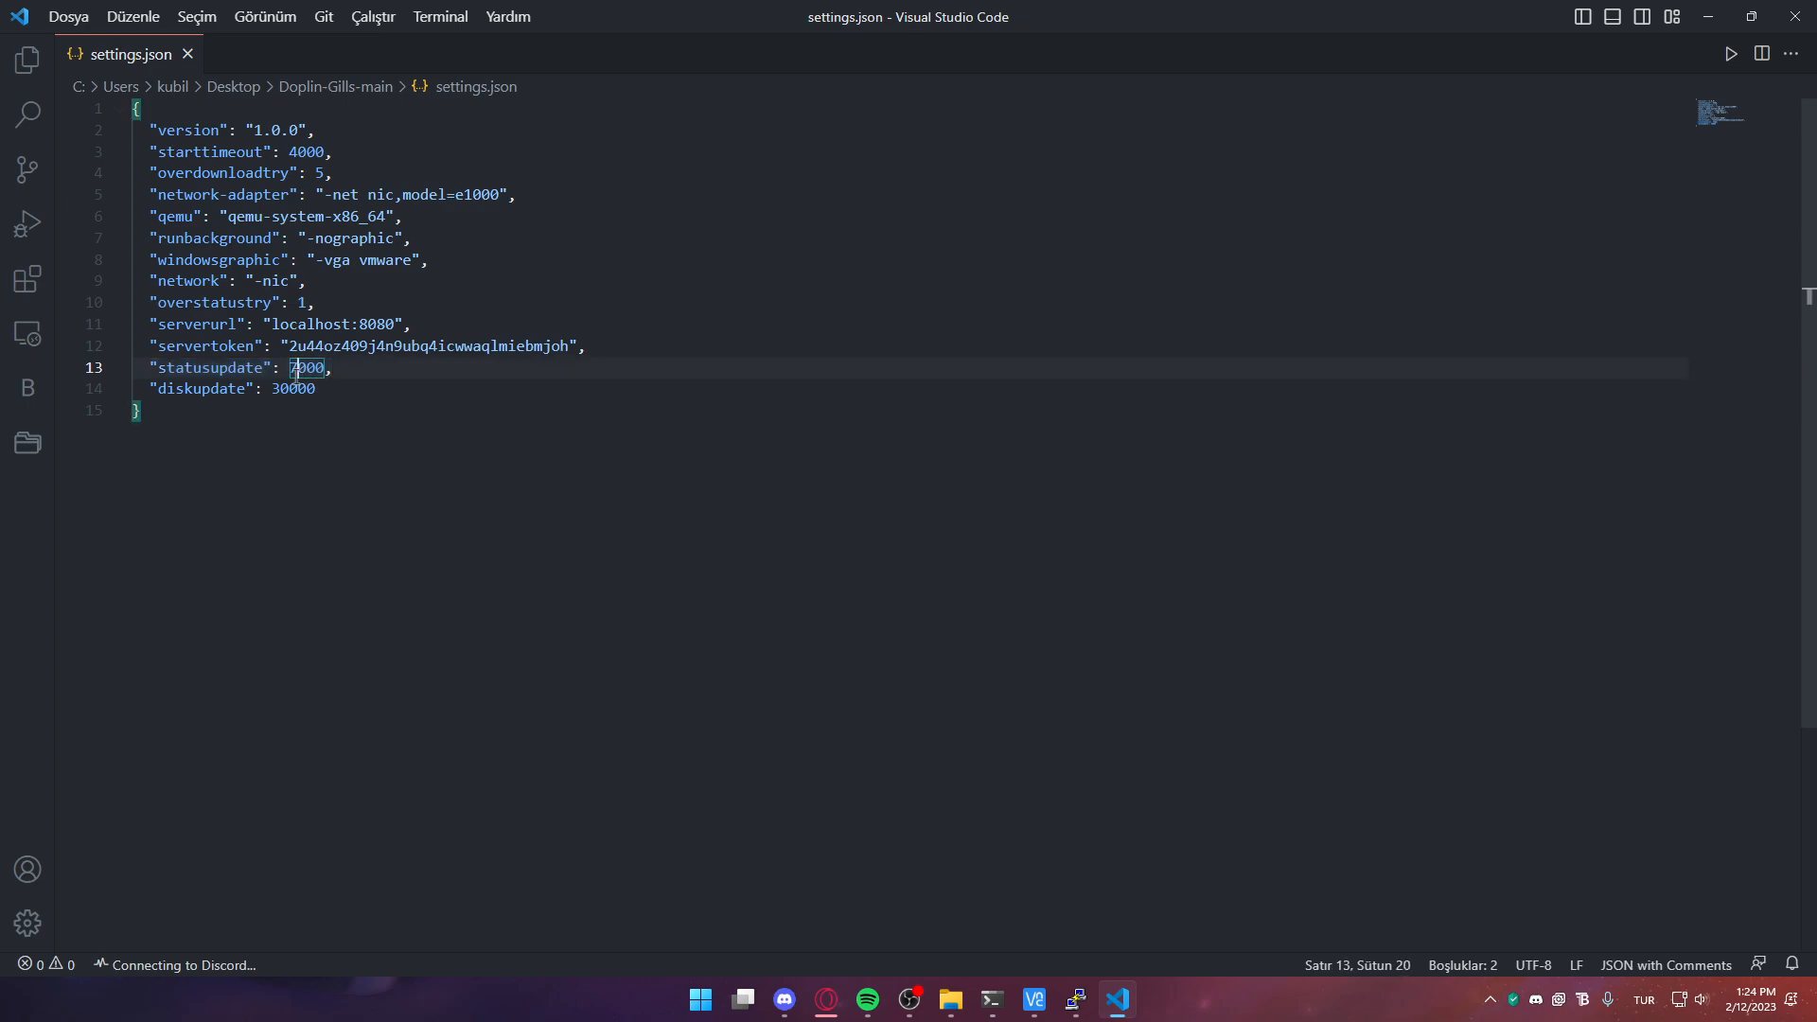
{"action": "key", "text": "shift+alt+r"}
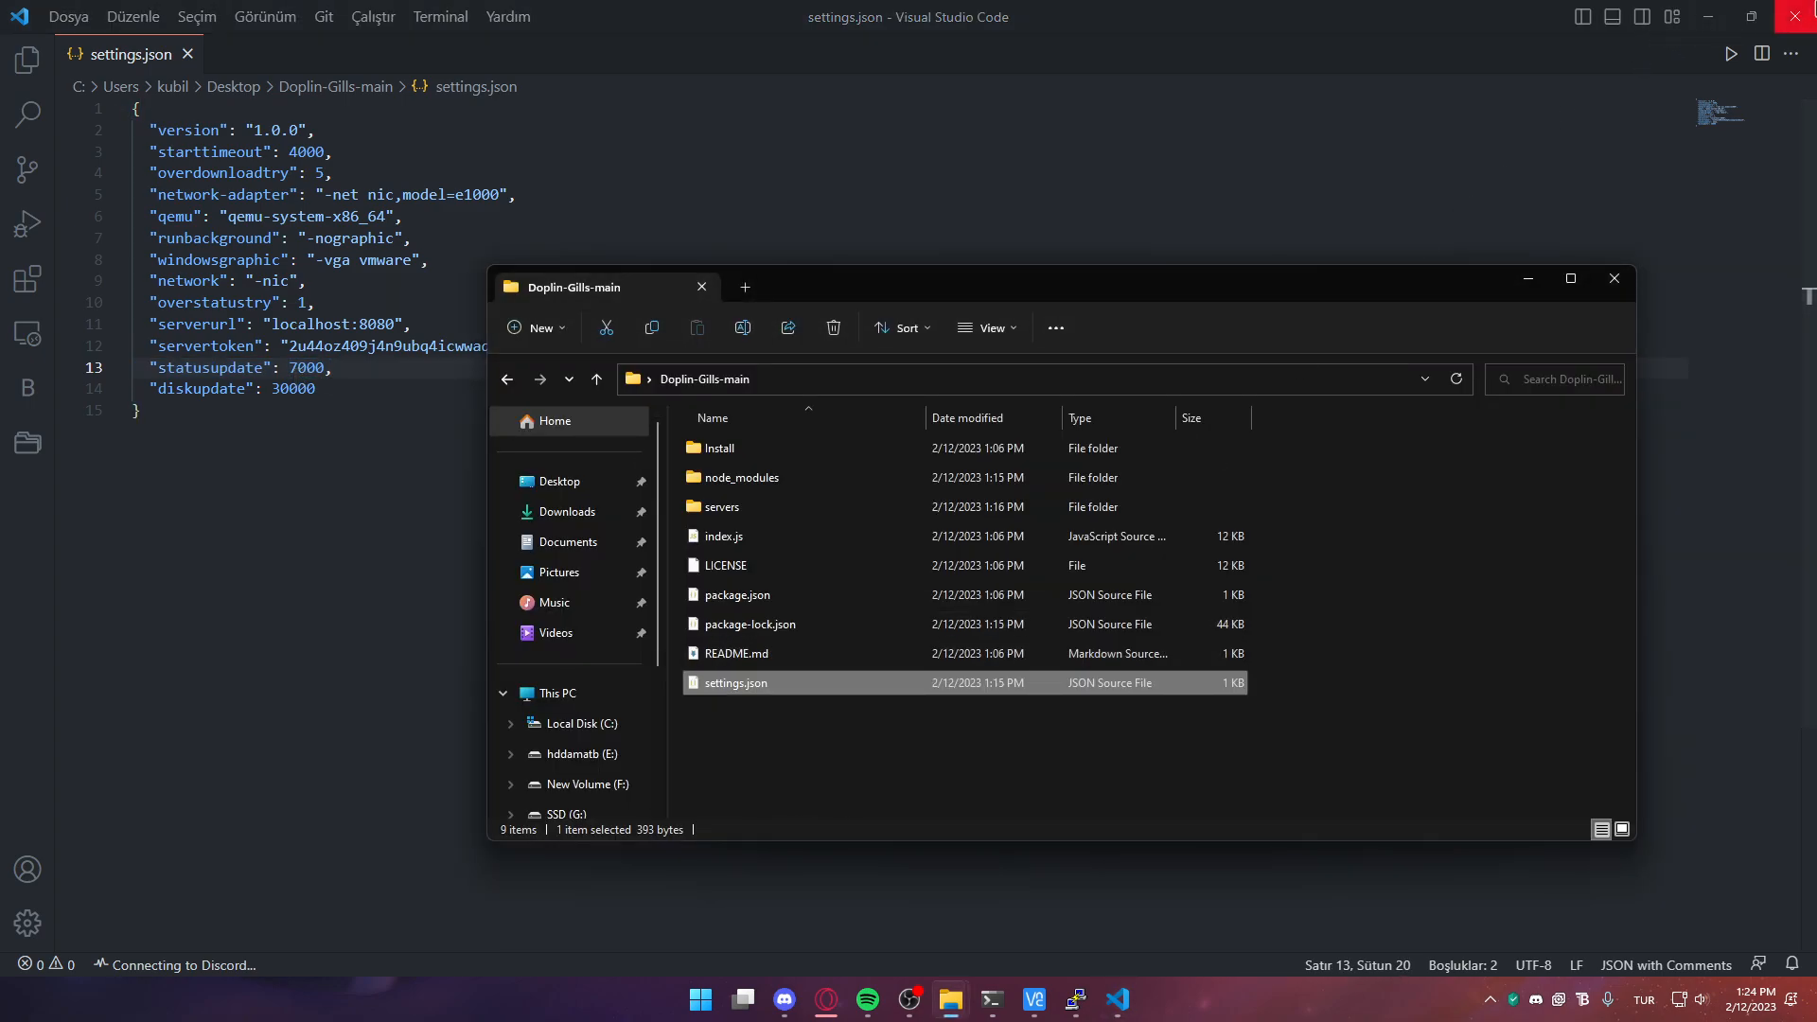
{"action": "left_click", "coordinate": [1795, 16]}
{"action": "left_click", "coordinate": [406, 811]}
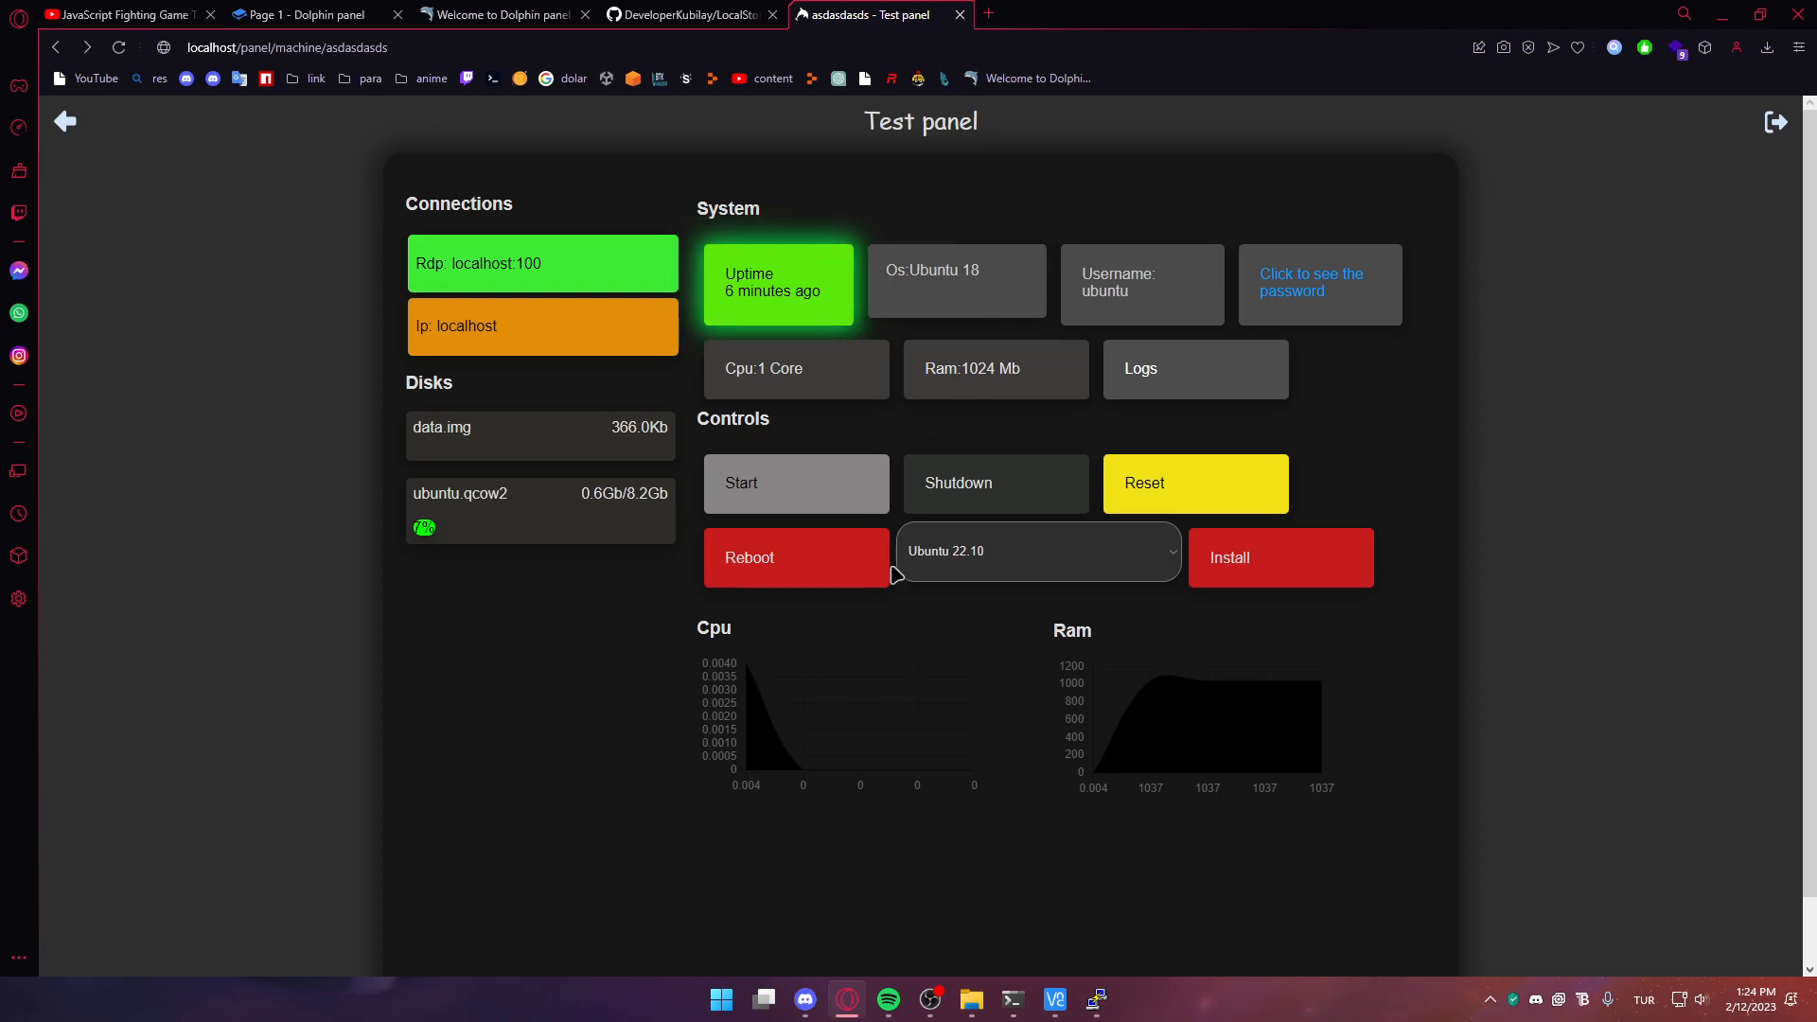
{"action": "left_click", "coordinate": [1053, 580]}
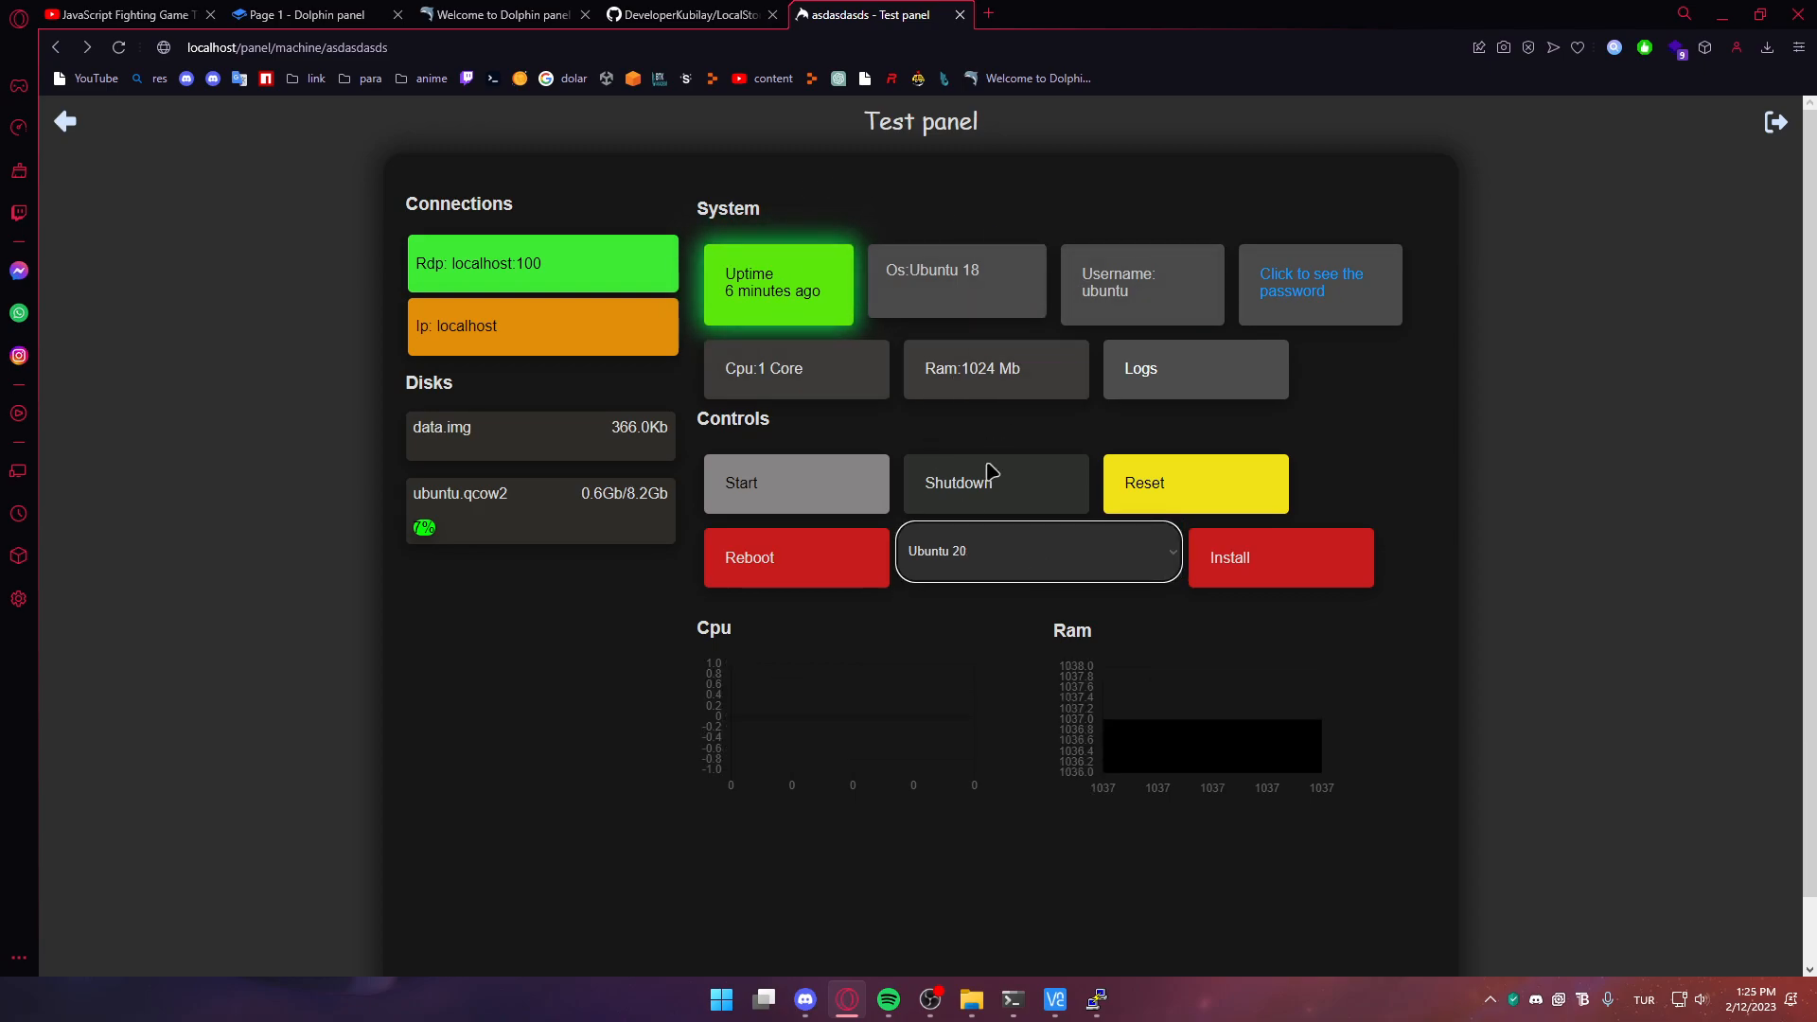
Reinstall the machine with Ubuntu 22.10, confirming the installation
{"action": "left_click", "coordinate": [974, 568]}
{"action": "left_click", "coordinate": [979, 587]}
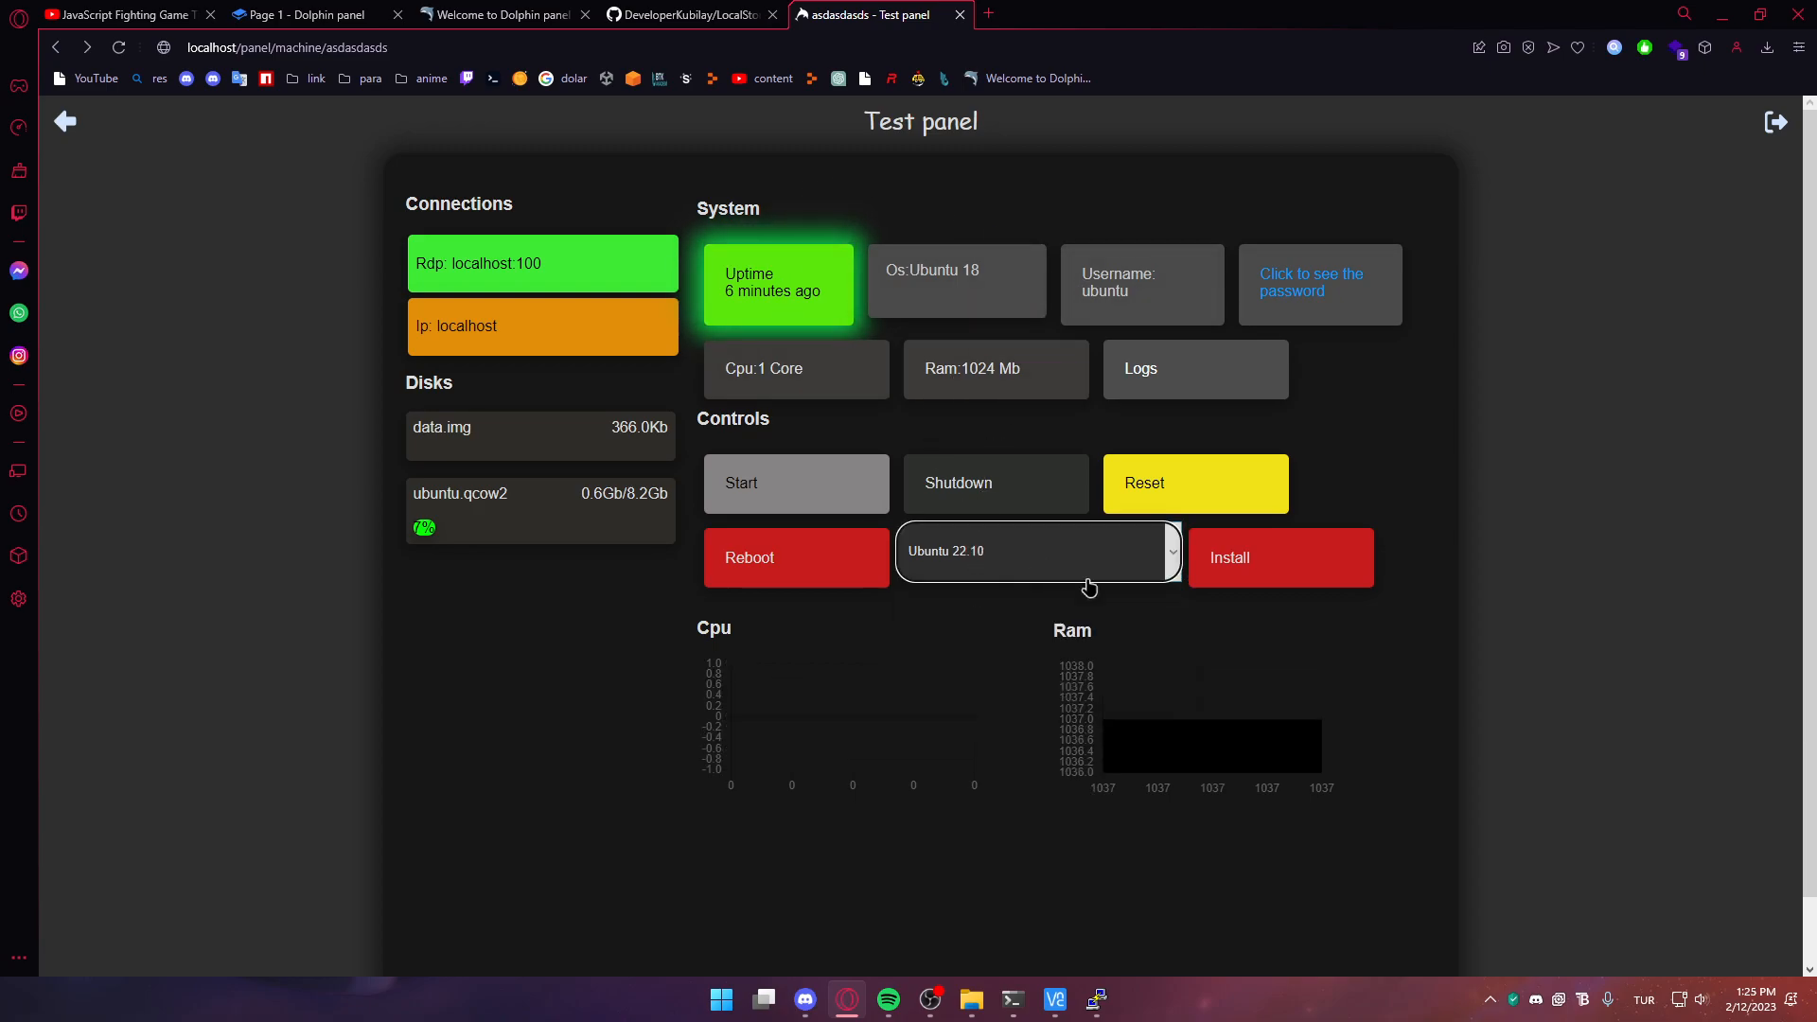
{"action": "left_click", "coordinate": [1234, 565]}
{"action": "left_click", "coordinate": [1227, 698]}
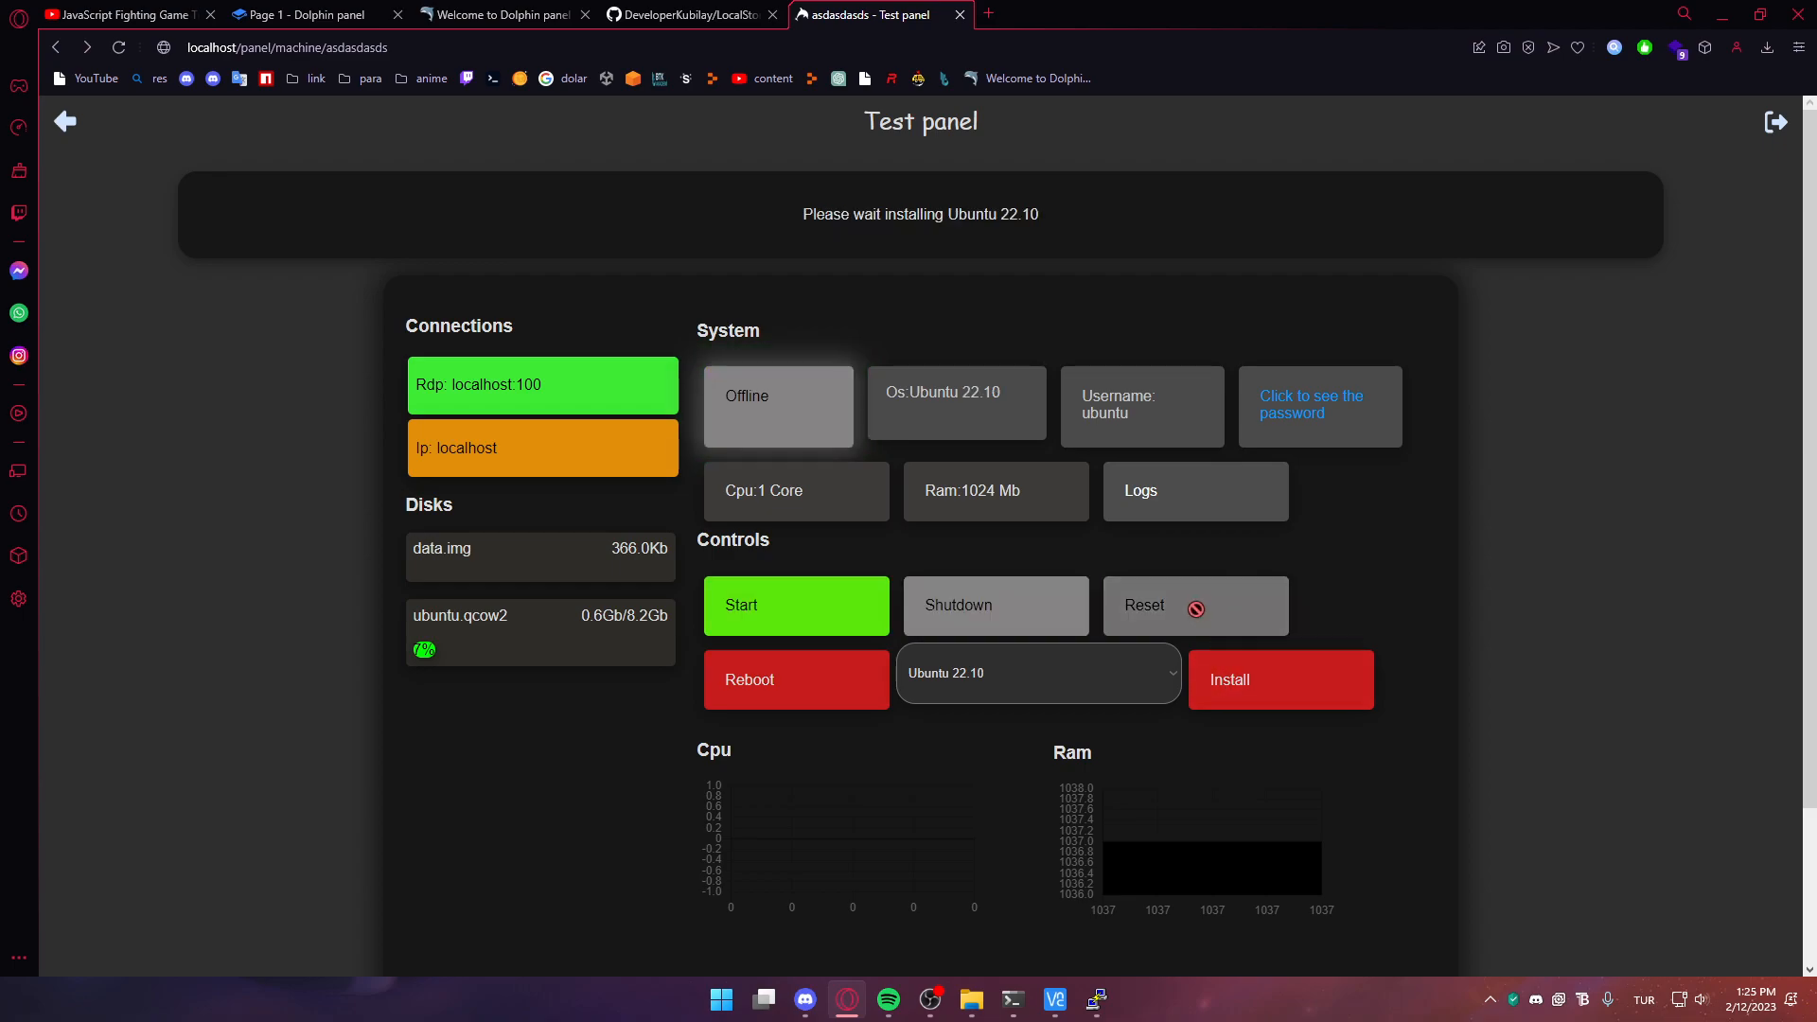
Dismiss PuTTY's connection error and close the disconnected PuTTY window
{"action": "mouse_move", "coordinate": [1013, 1002]}
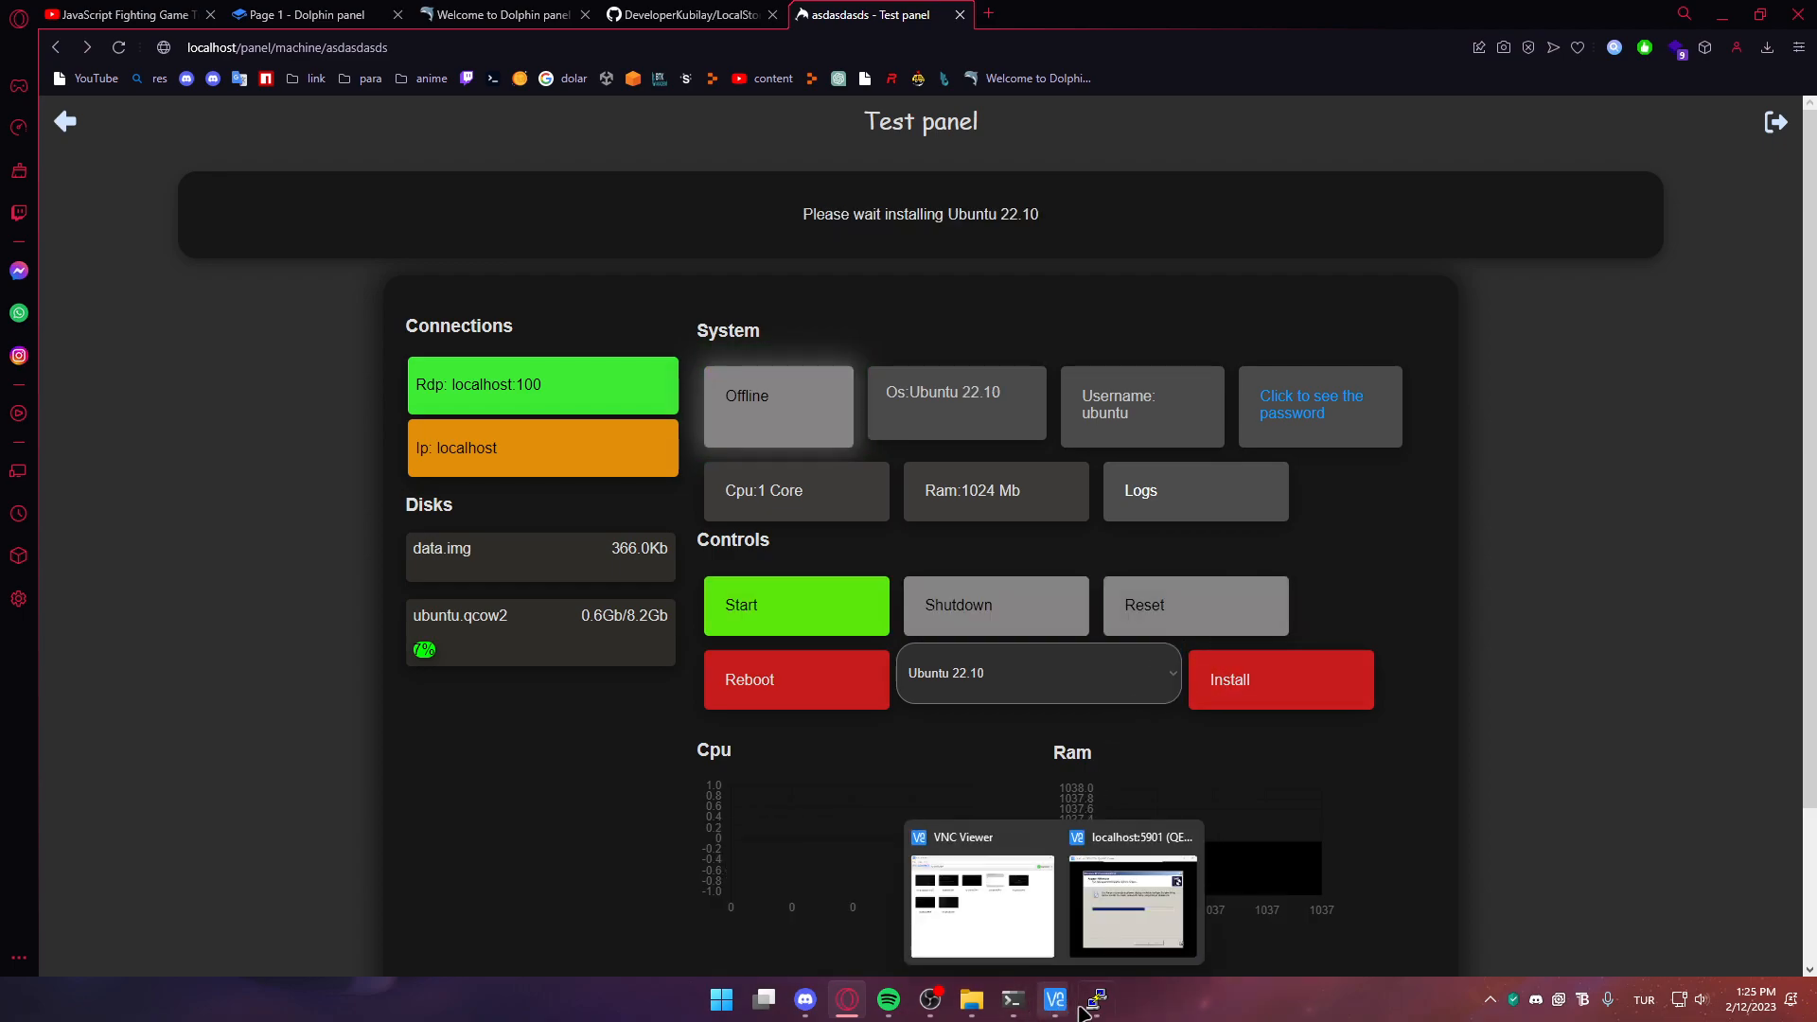
{"action": "left_click", "coordinate": [1057, 863]}
{"action": "left_click", "coordinate": [1027, 562]}
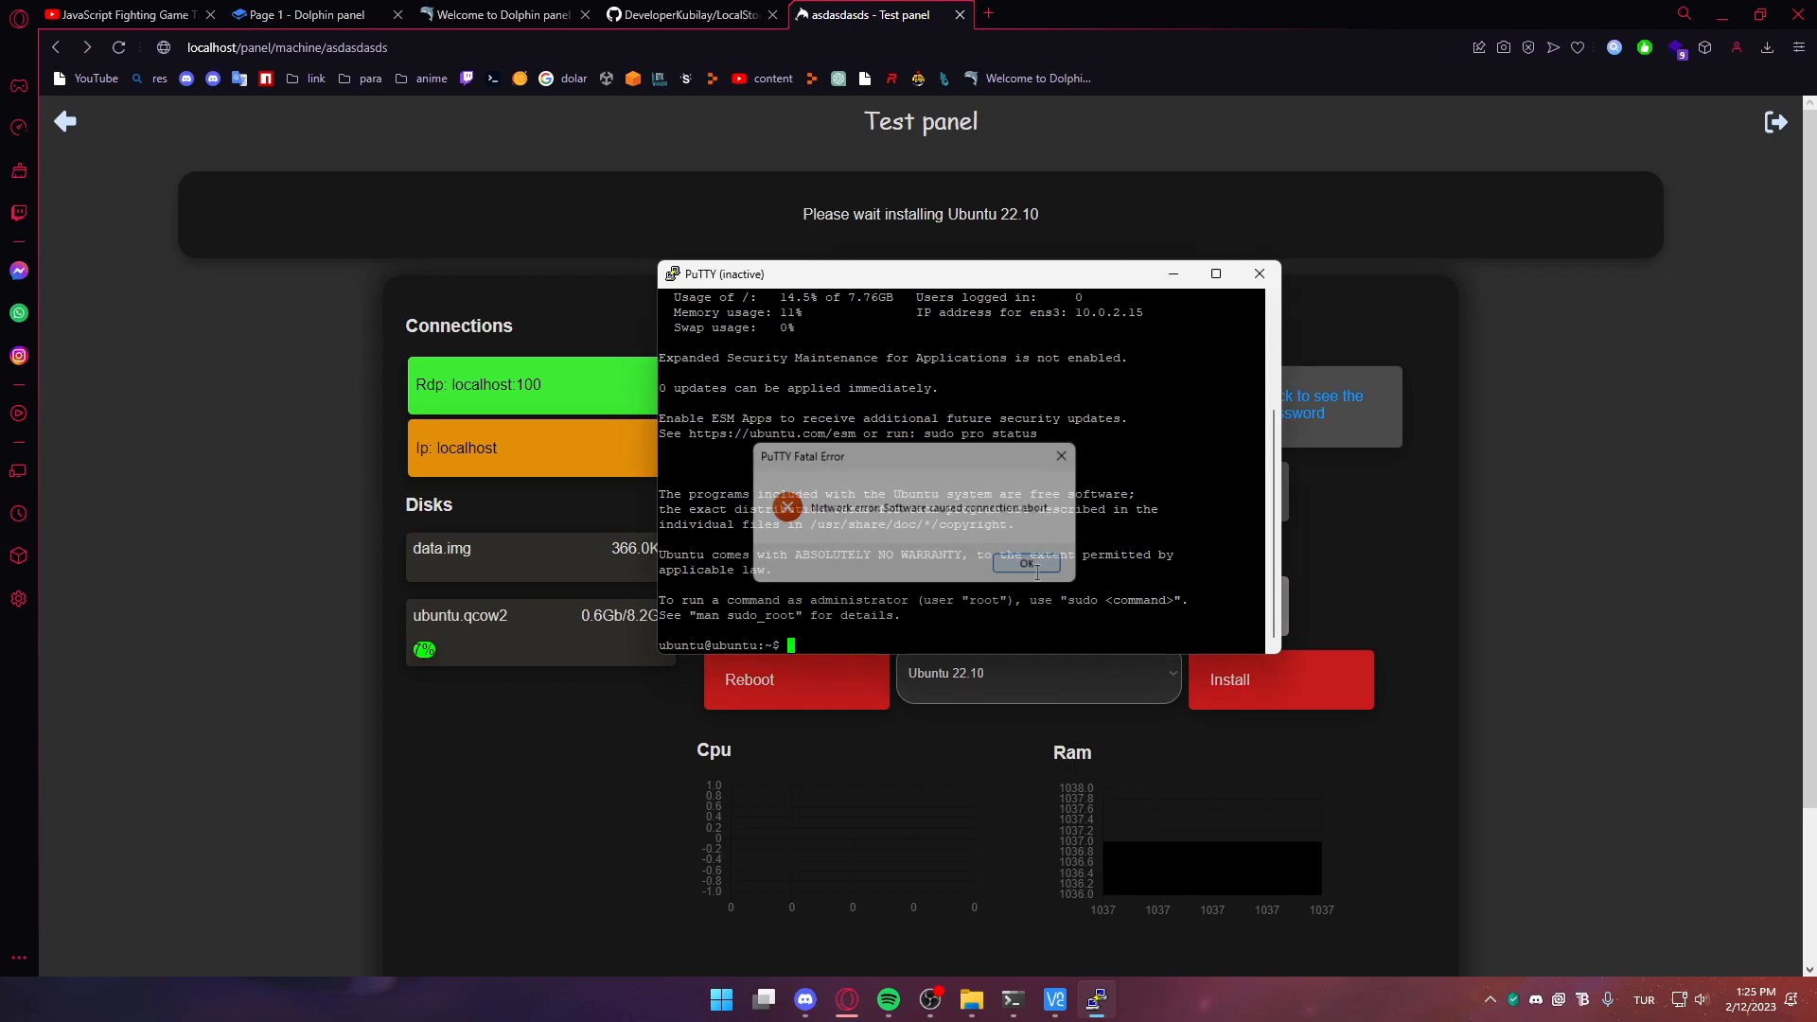
{"action": "left_click", "coordinate": [1245, 280]}
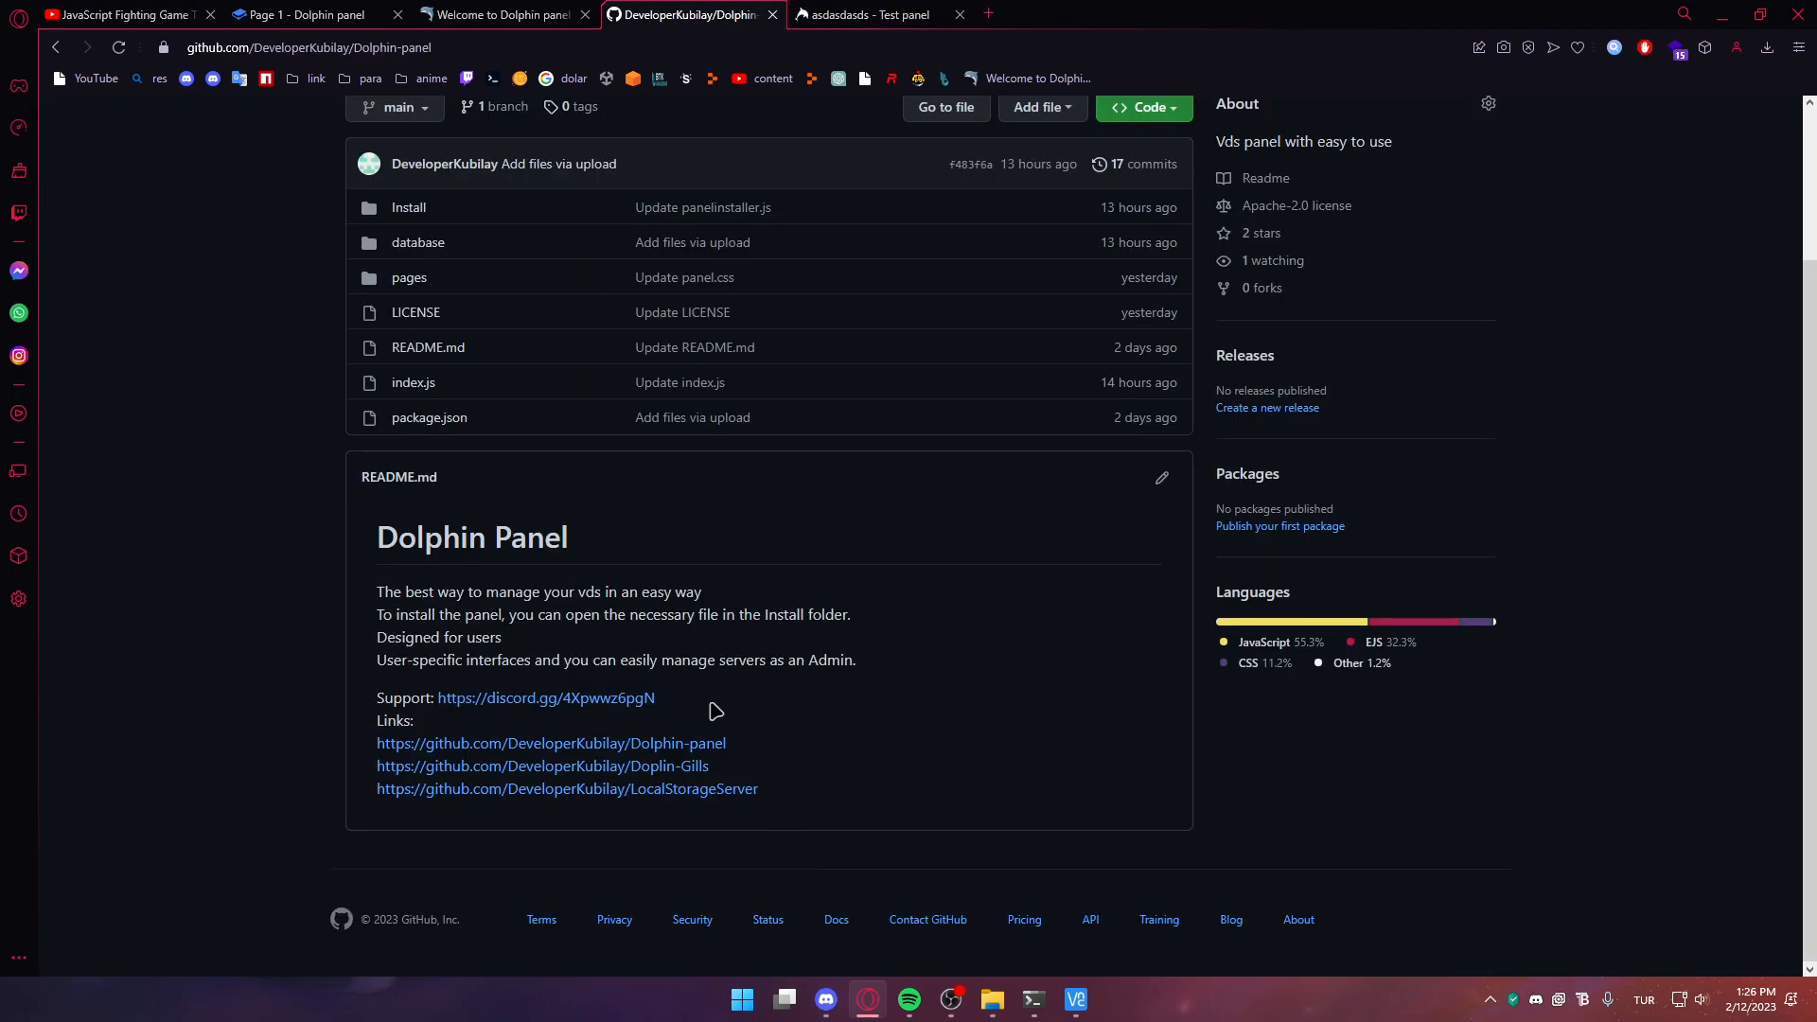
Select then deselect the README's Support link line, and switch to the asdasdasds - Test panel tab
{"action": "left_click_drag", "start_coordinate": [694, 707], "coordinate": [360, 698]}
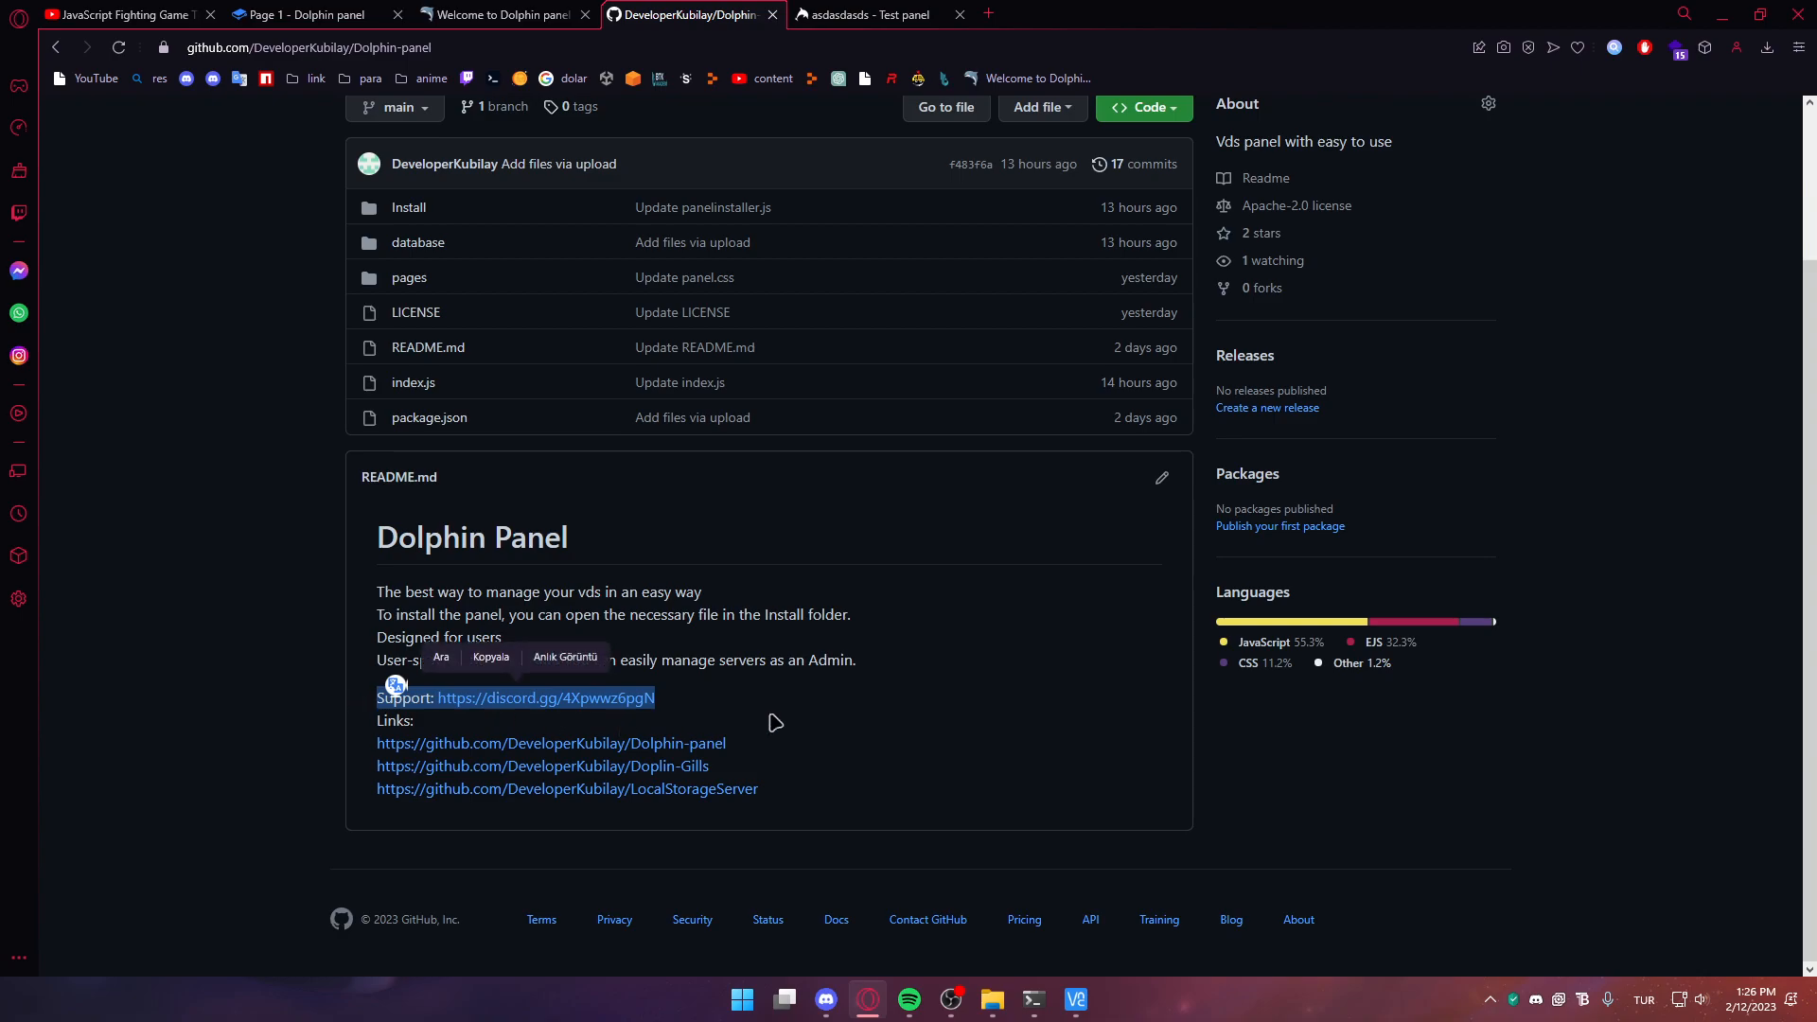
{"action": "left_click", "coordinate": [822, 708]}
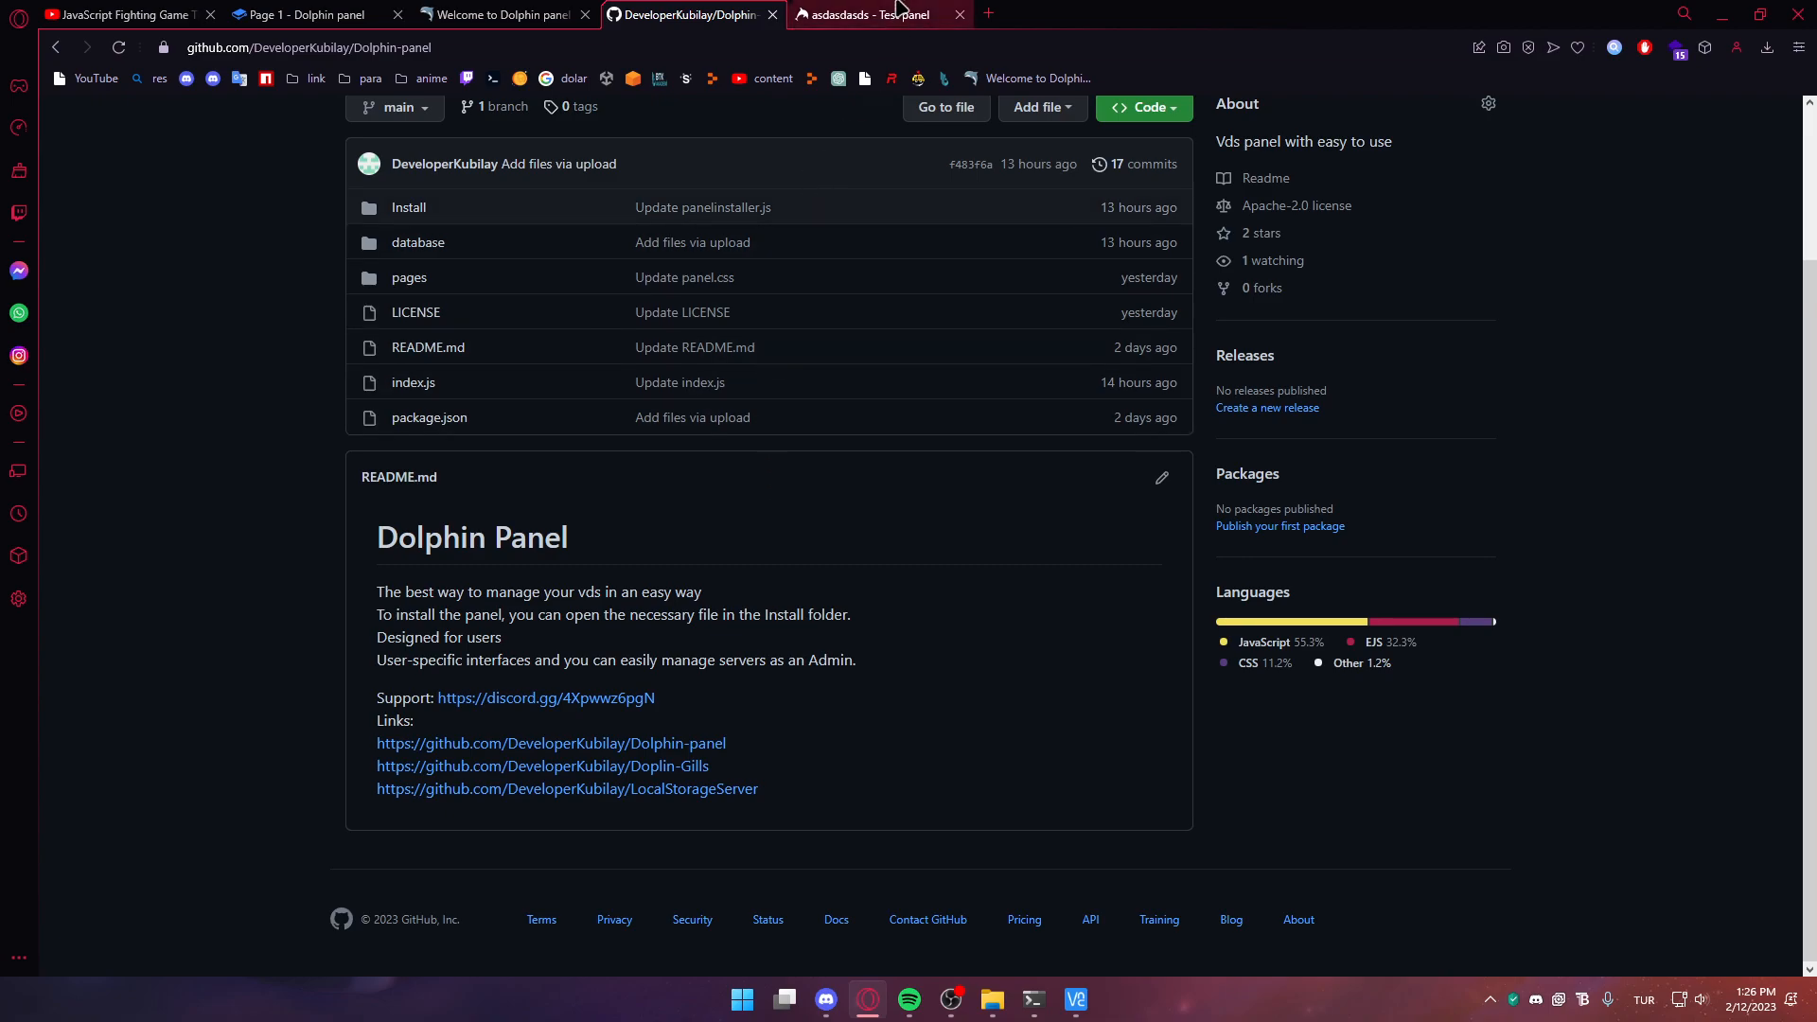
{"action": "left_click", "coordinate": [898, 11]}
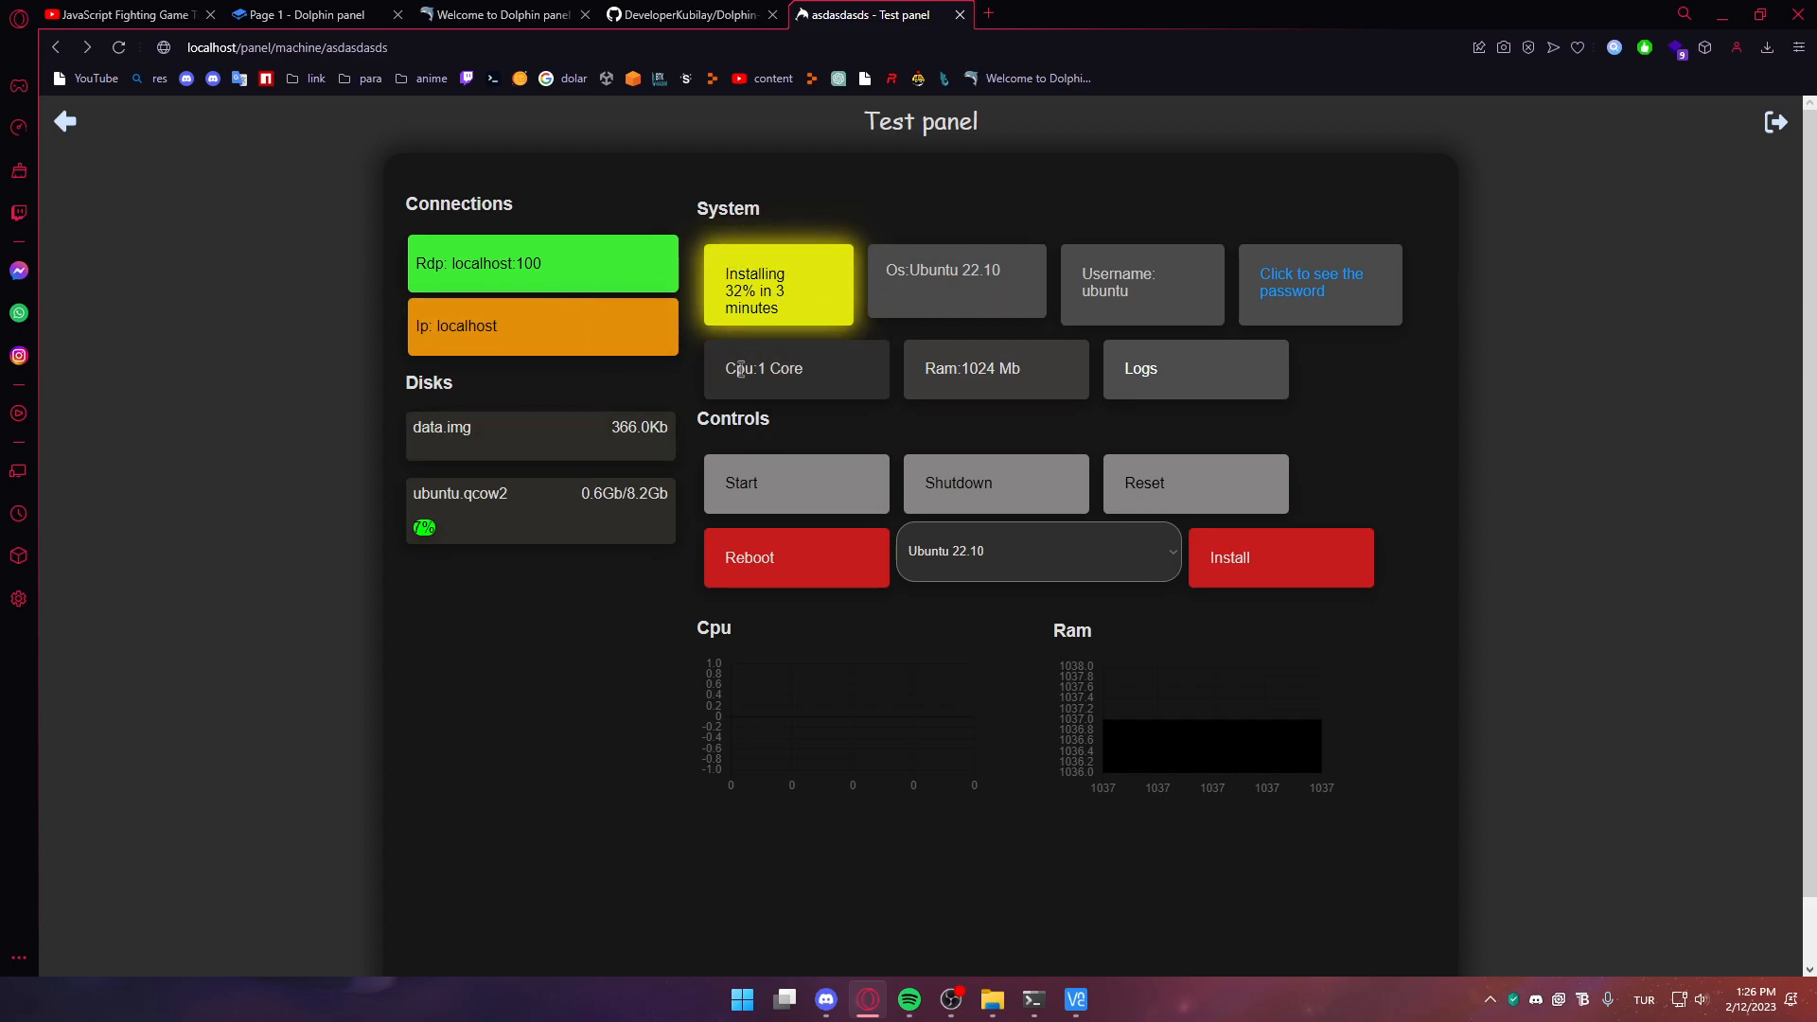
Open the asdasdasds admin Edit Server page, moving the guest's dialog and console windows aside
{"action": "middle_click", "coordinate": [66, 121]}
{"action": "left_click", "coordinate": [1079, 11]}
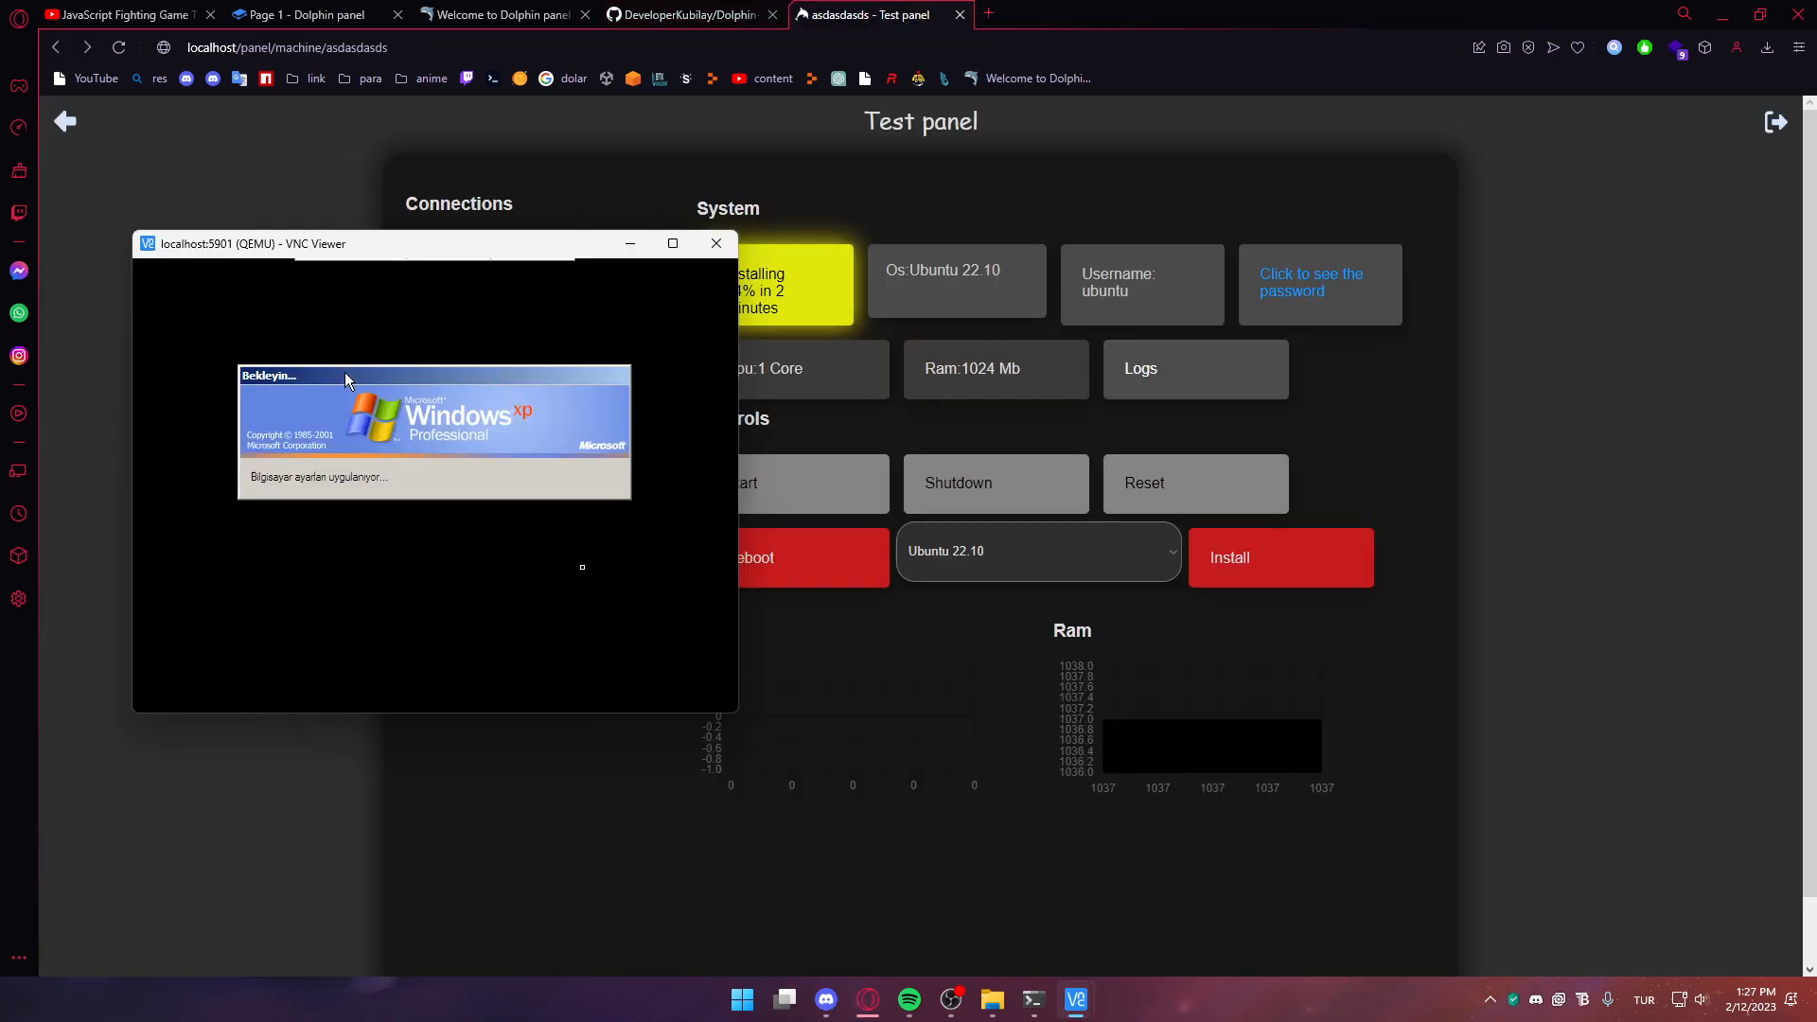
{"action": "left_click_drag", "start_coordinate": [344, 371], "coordinate": [304, 401]}
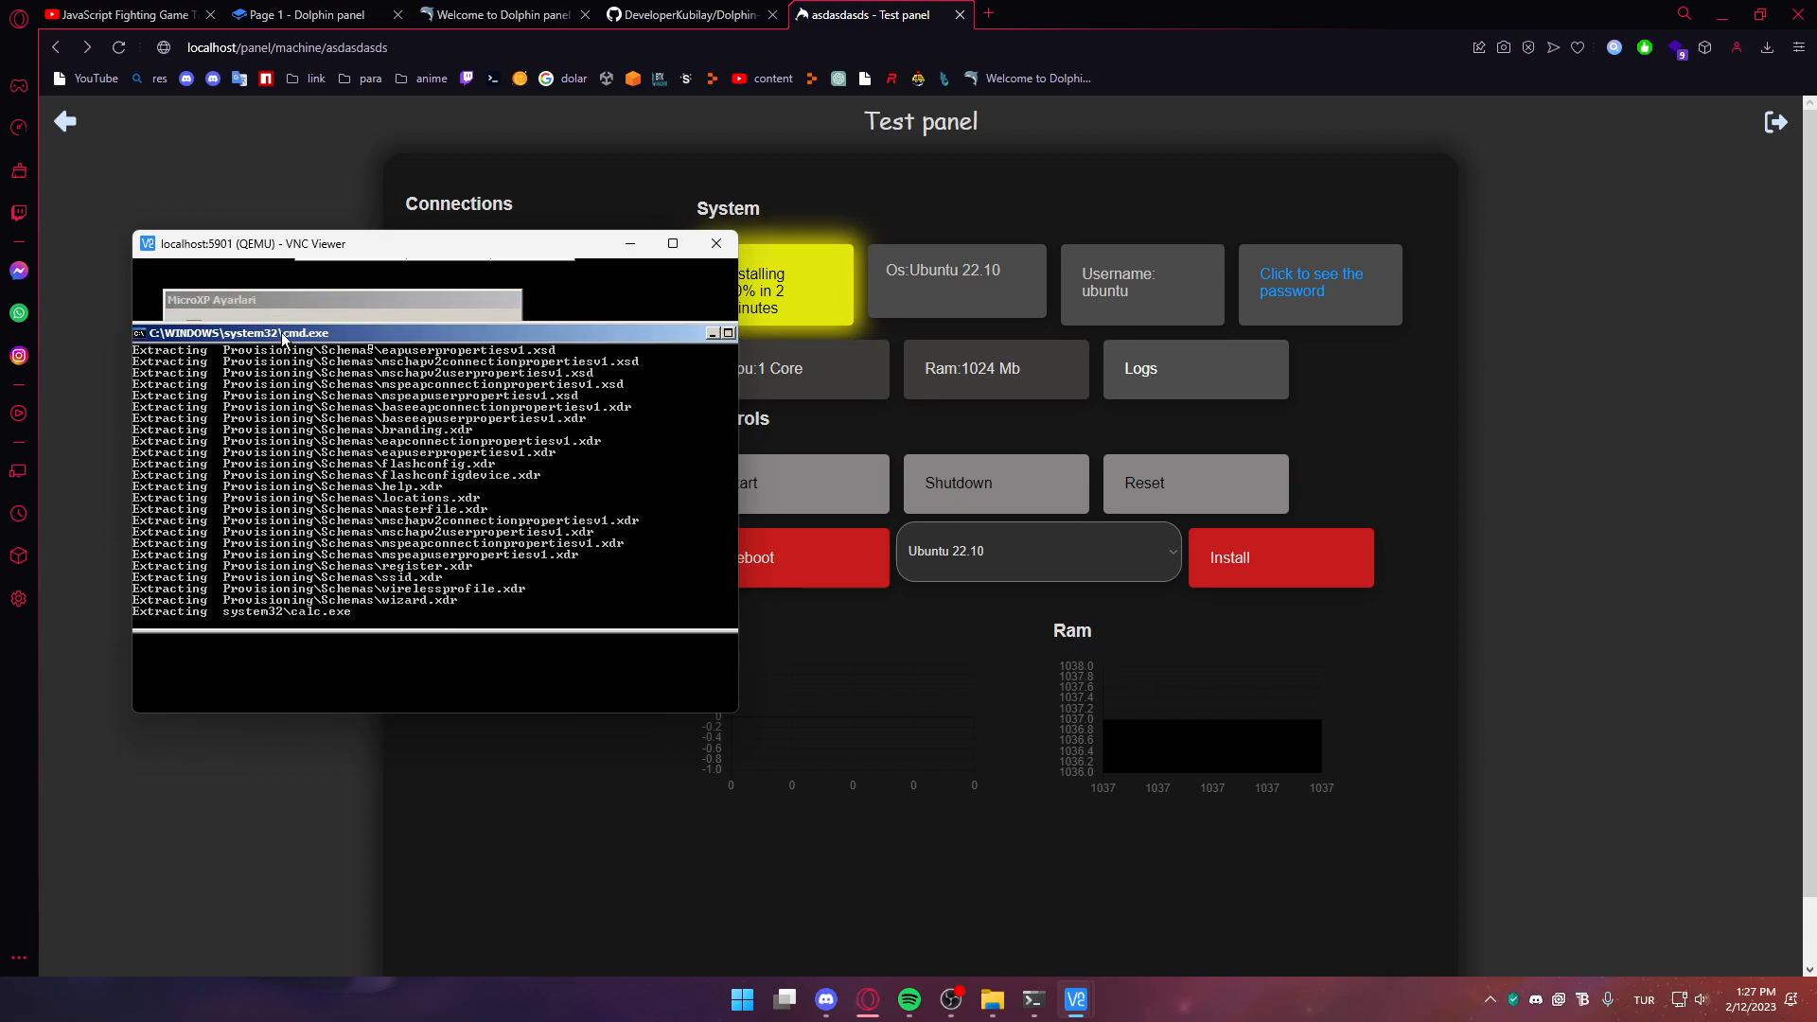
{"action": "left_click_drag", "start_coordinate": [286, 340], "coordinate": [338, 325]}
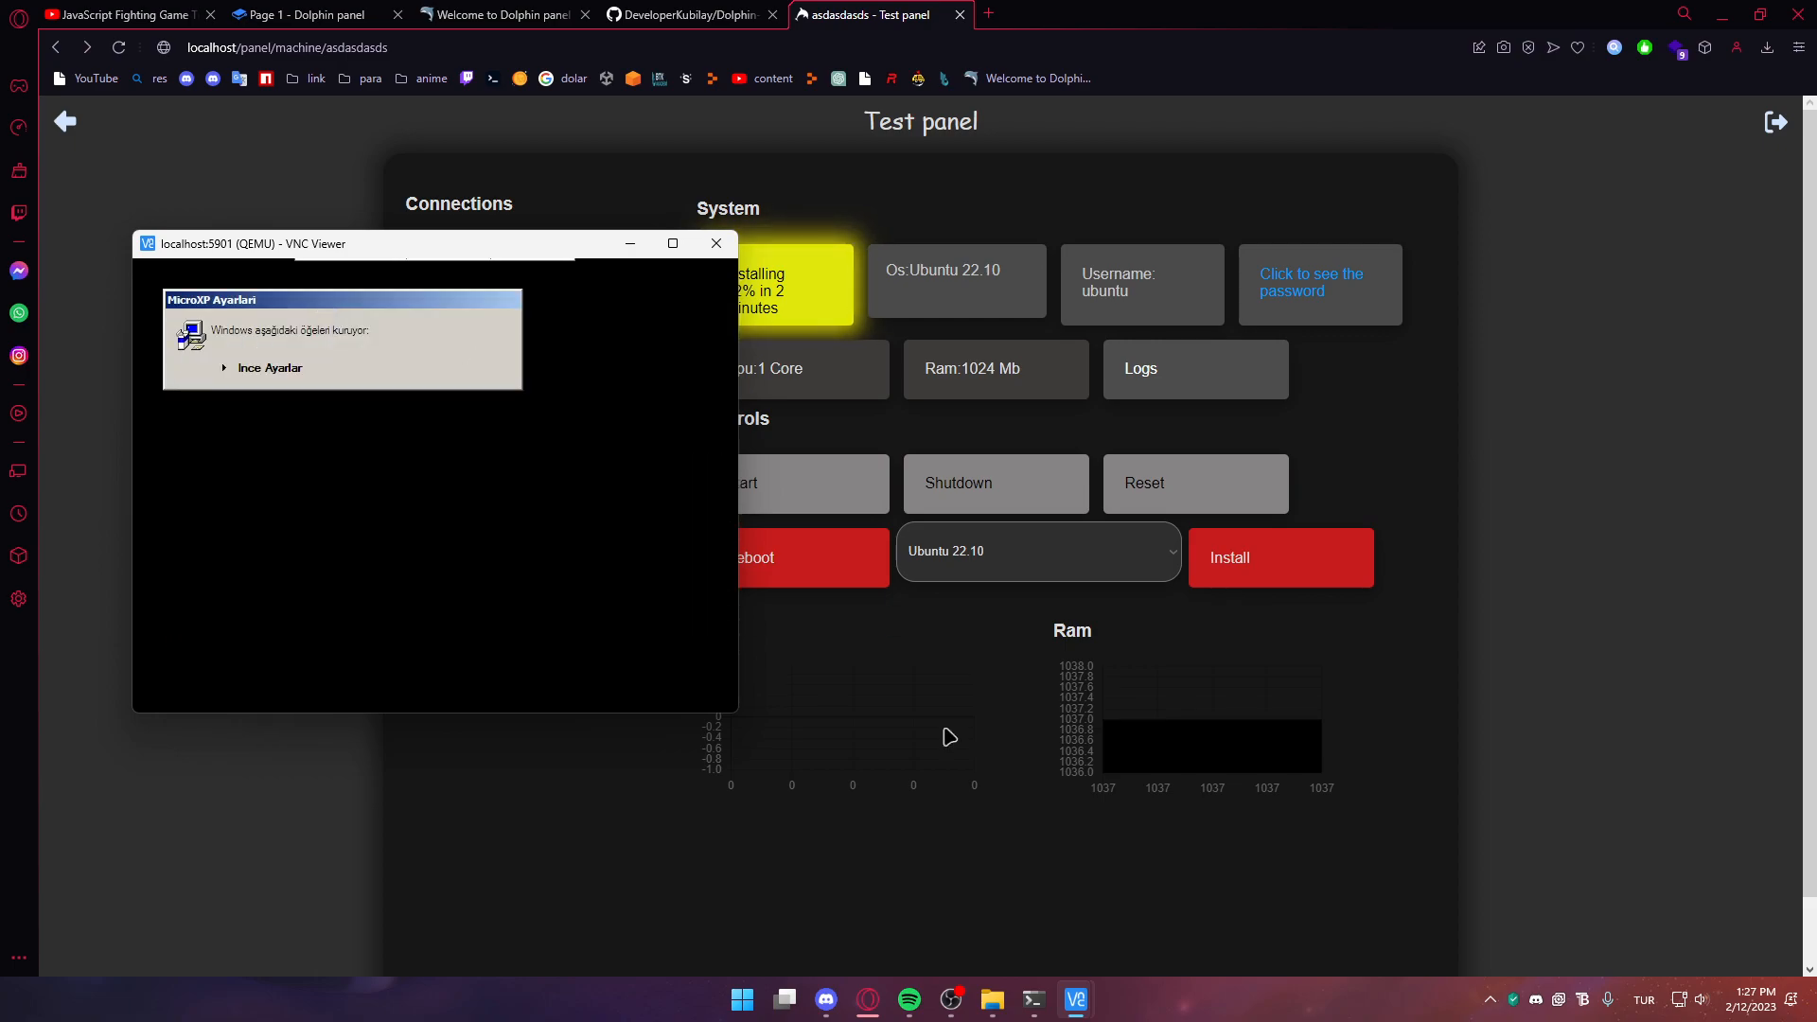
{"action": "left_click", "coordinate": [985, 795]}
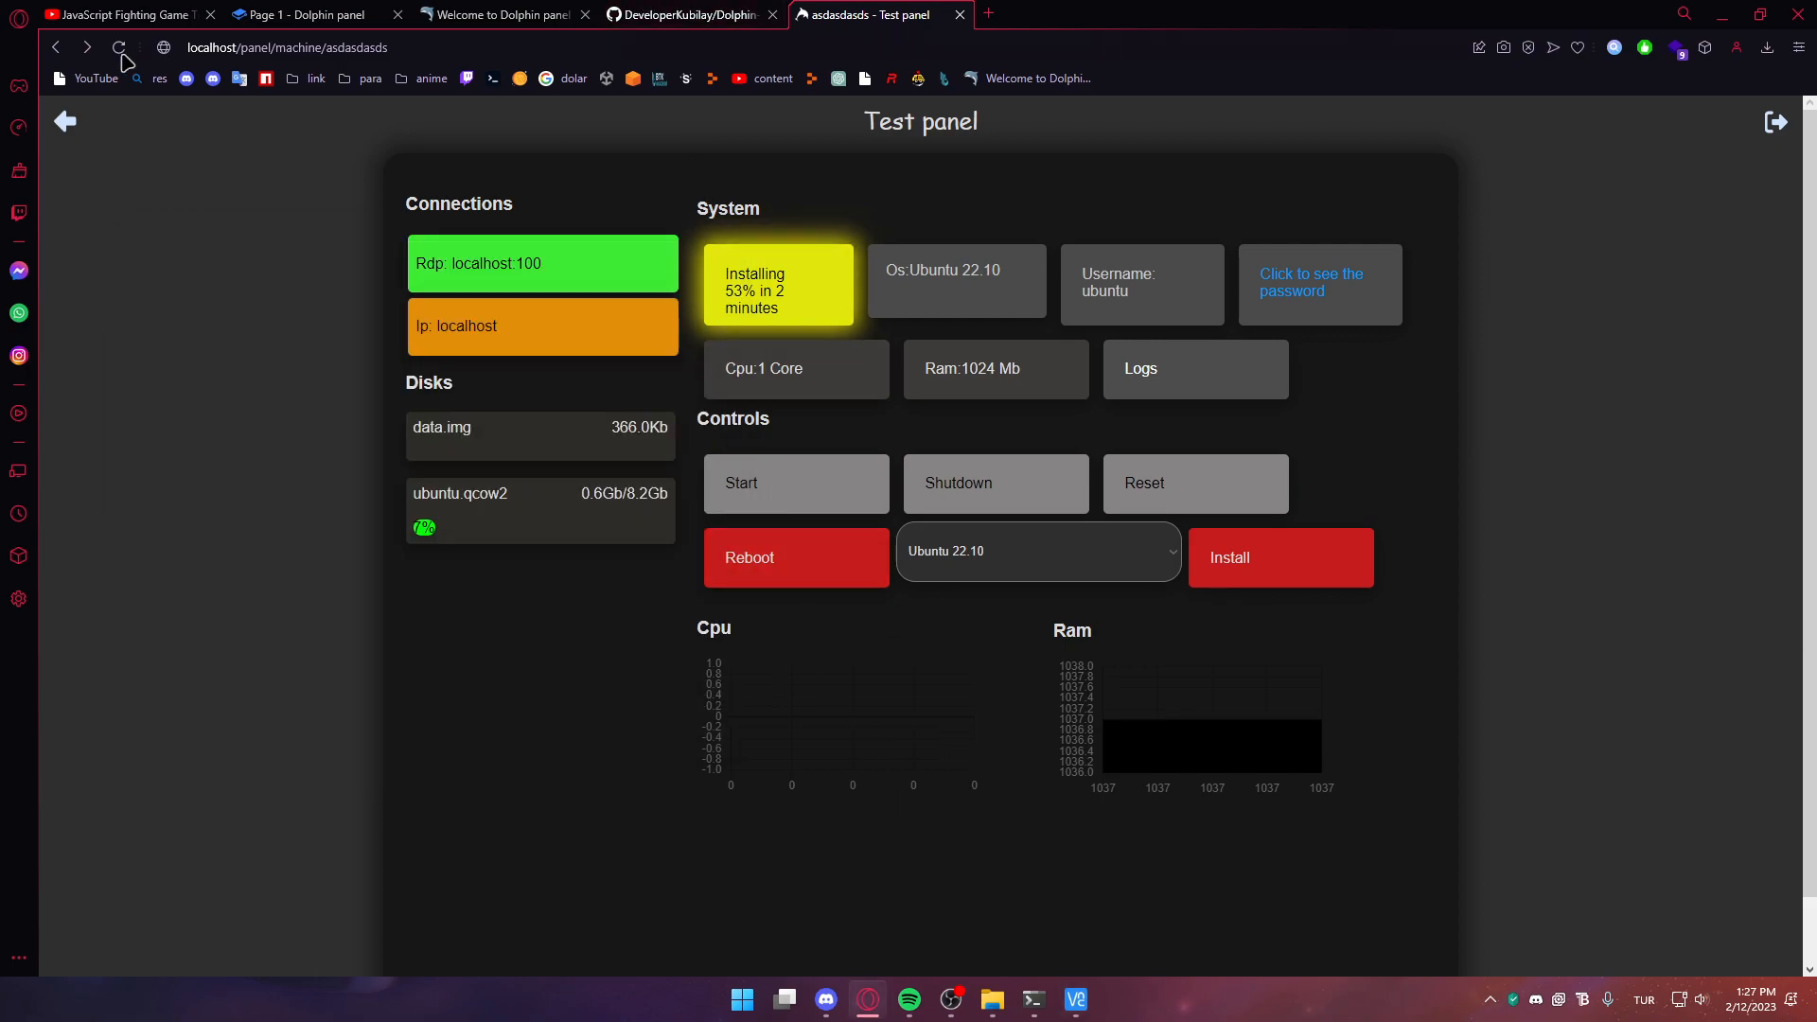
{"action": "left_click", "coordinate": [65, 121]}
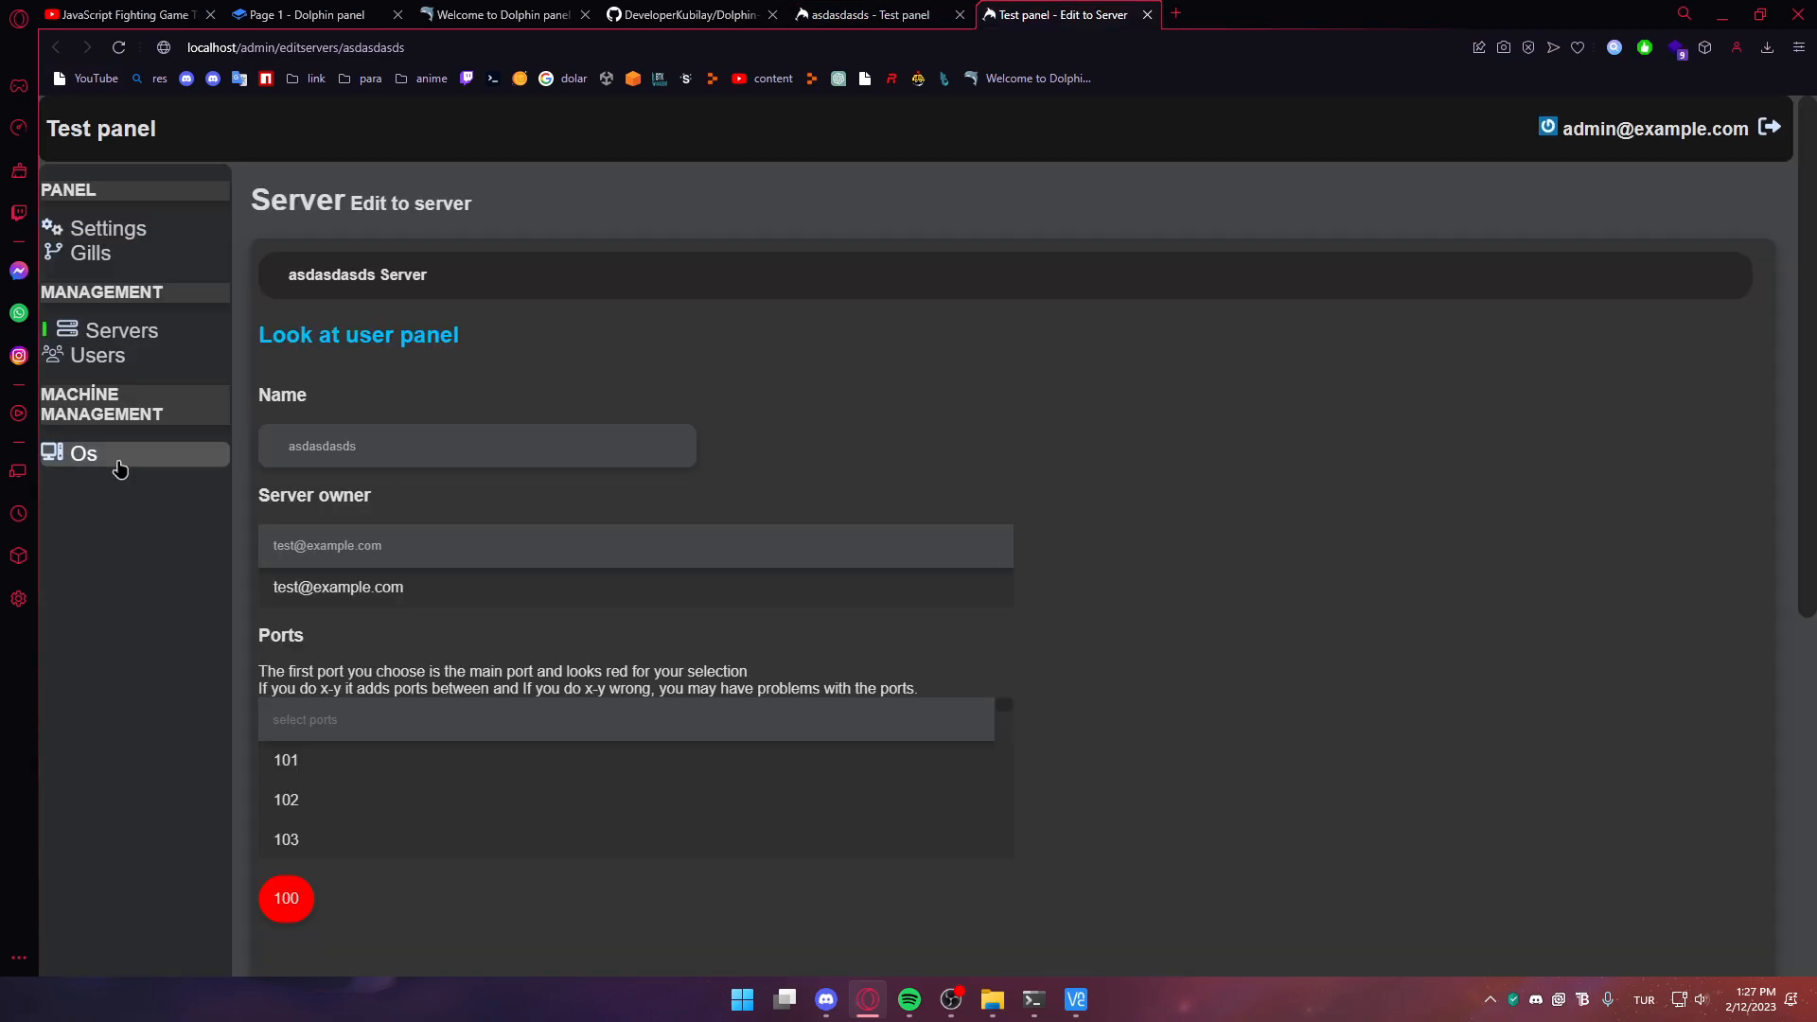
Inspect the Os Create new form's Name field and Port Type options, then bring up the guest's VNC view
{"action": "left_click", "coordinate": [114, 463]}
{"action": "left_click", "coordinate": [312, 327]}
{"action": "scroll", "coordinate": [397, 629], "scroll_direction": "down", "scroll_amount": 3}
{"action": "scroll", "coordinate": [407, 579], "scroll_direction": "up", "scroll_amount": 3}
{"action": "left_click", "coordinate": [343, 384]}
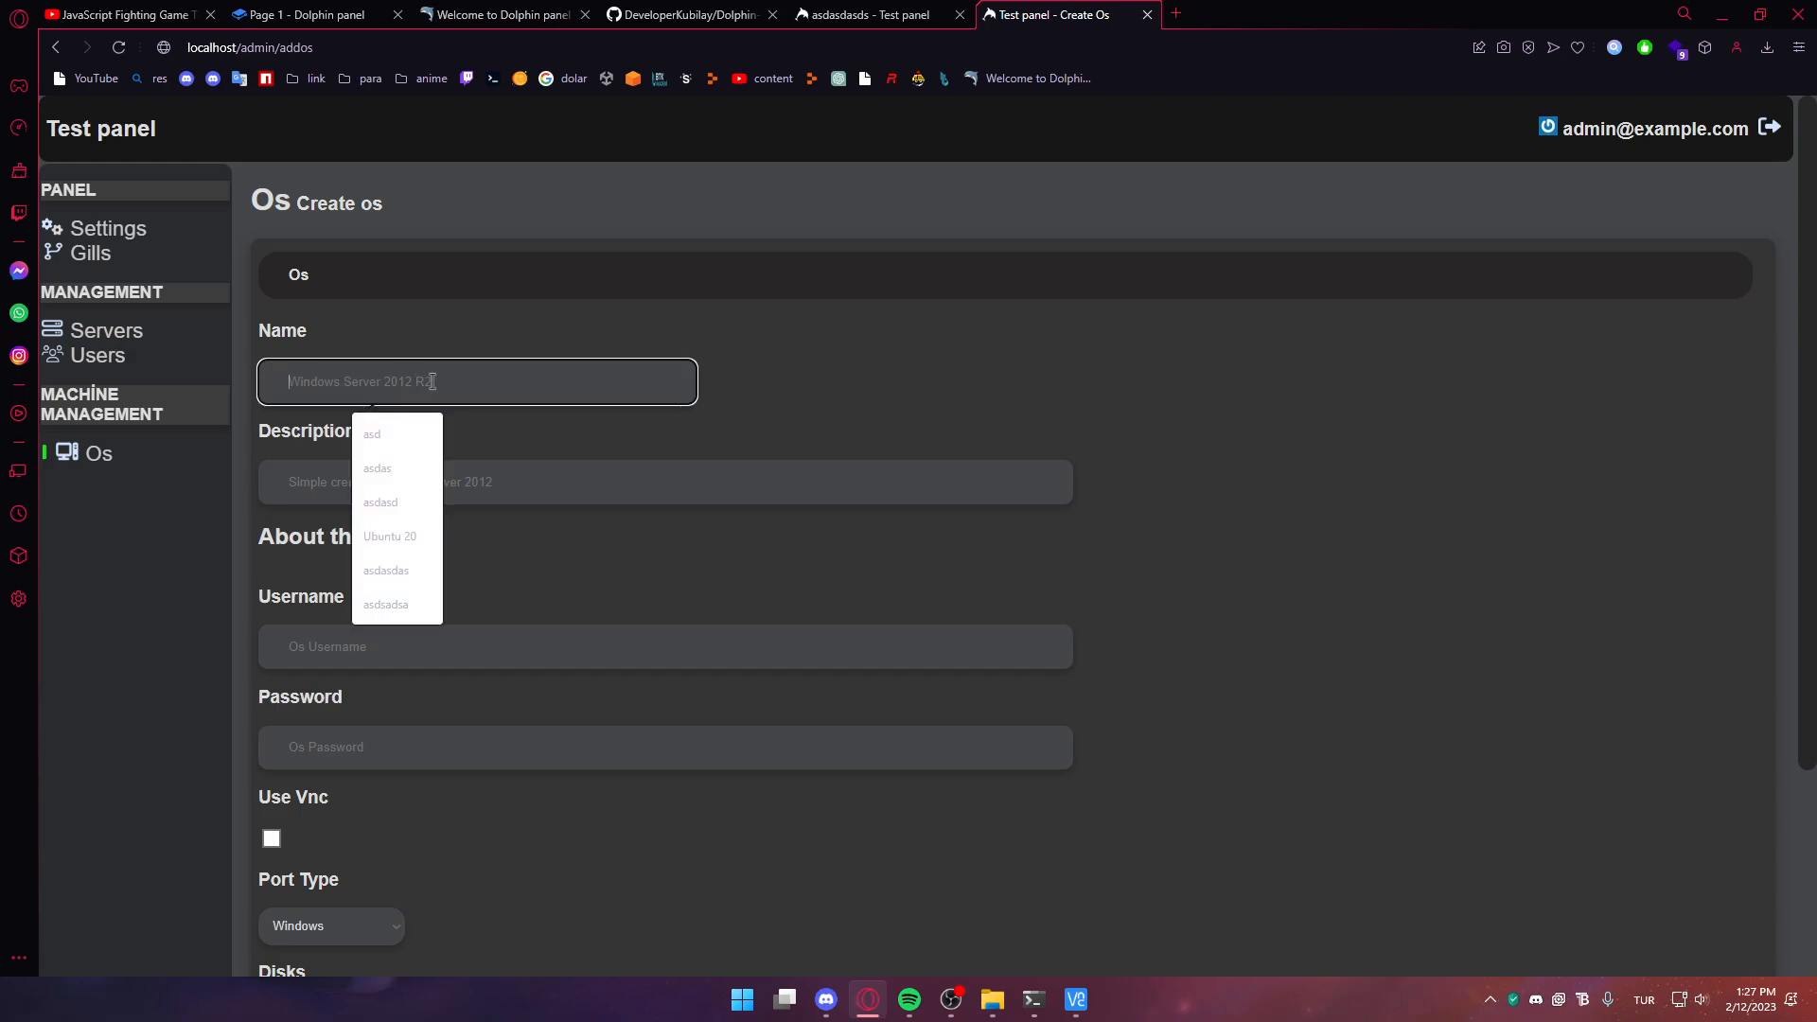
{"action": "left_click", "coordinate": [252, 456]}
{"action": "scroll", "coordinate": [367, 419], "scroll_direction": "down", "scroll_amount": 2}
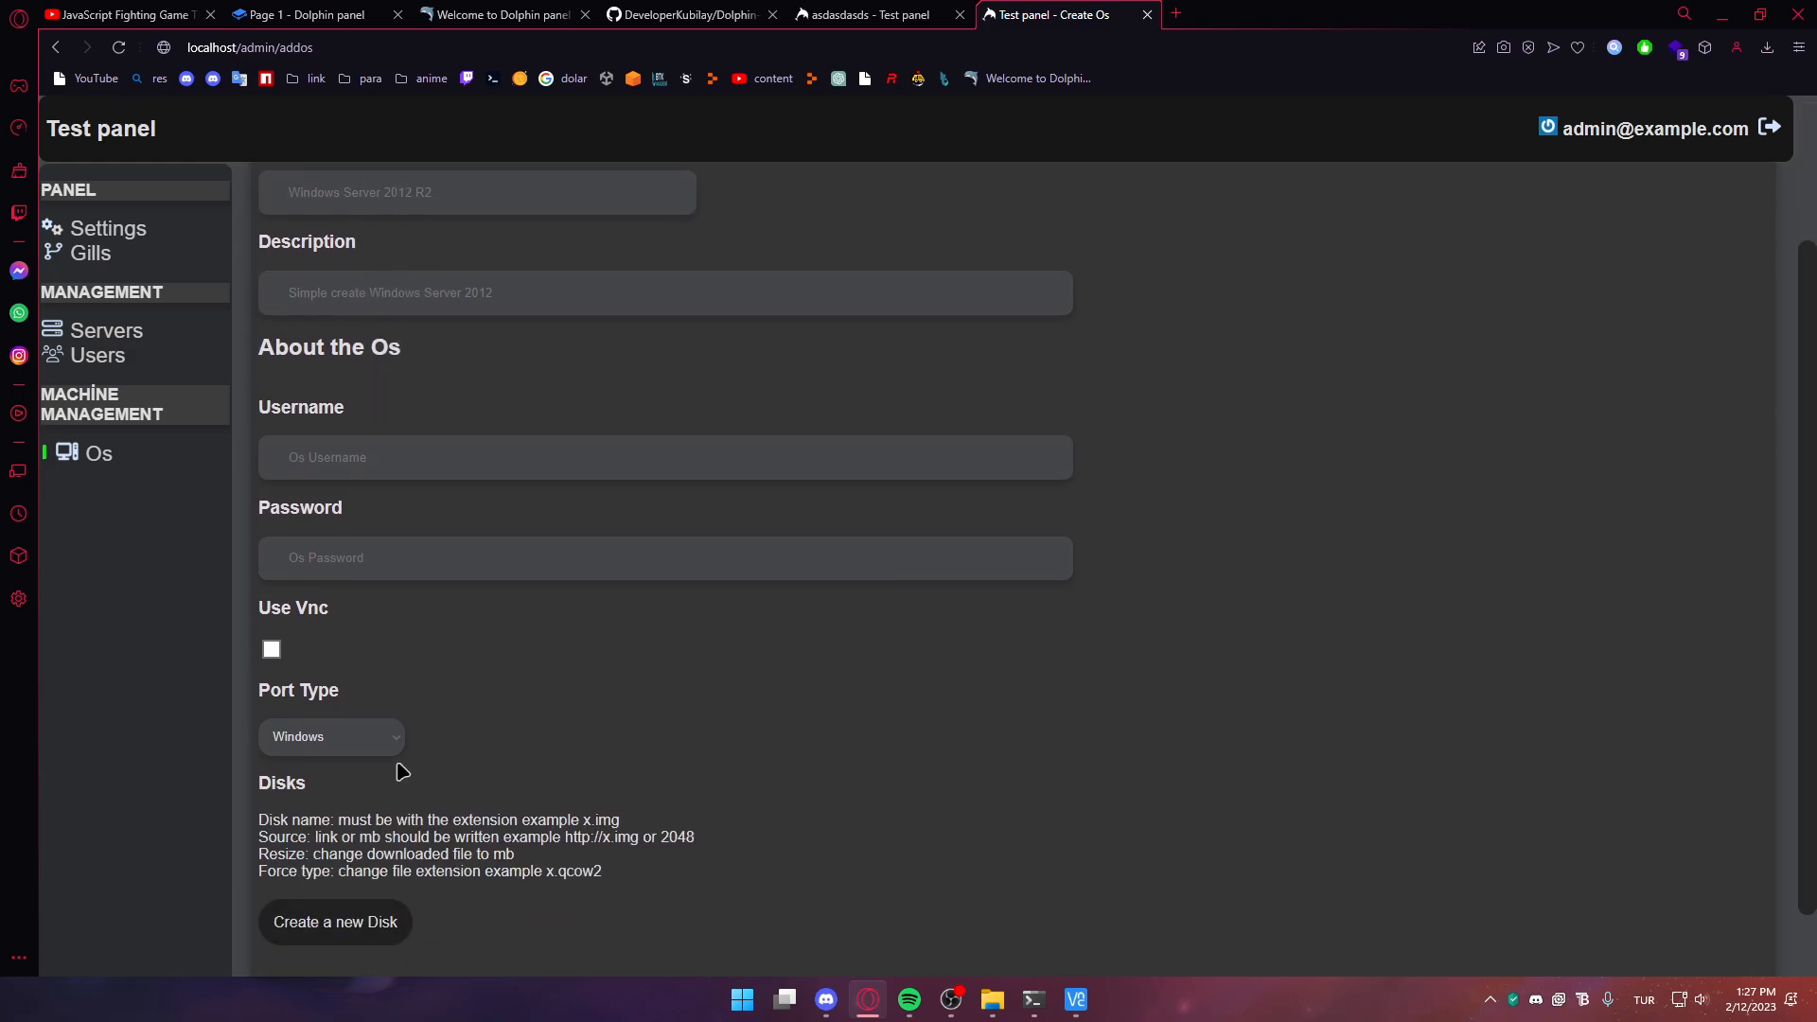
{"action": "left_click", "coordinate": [371, 743]}
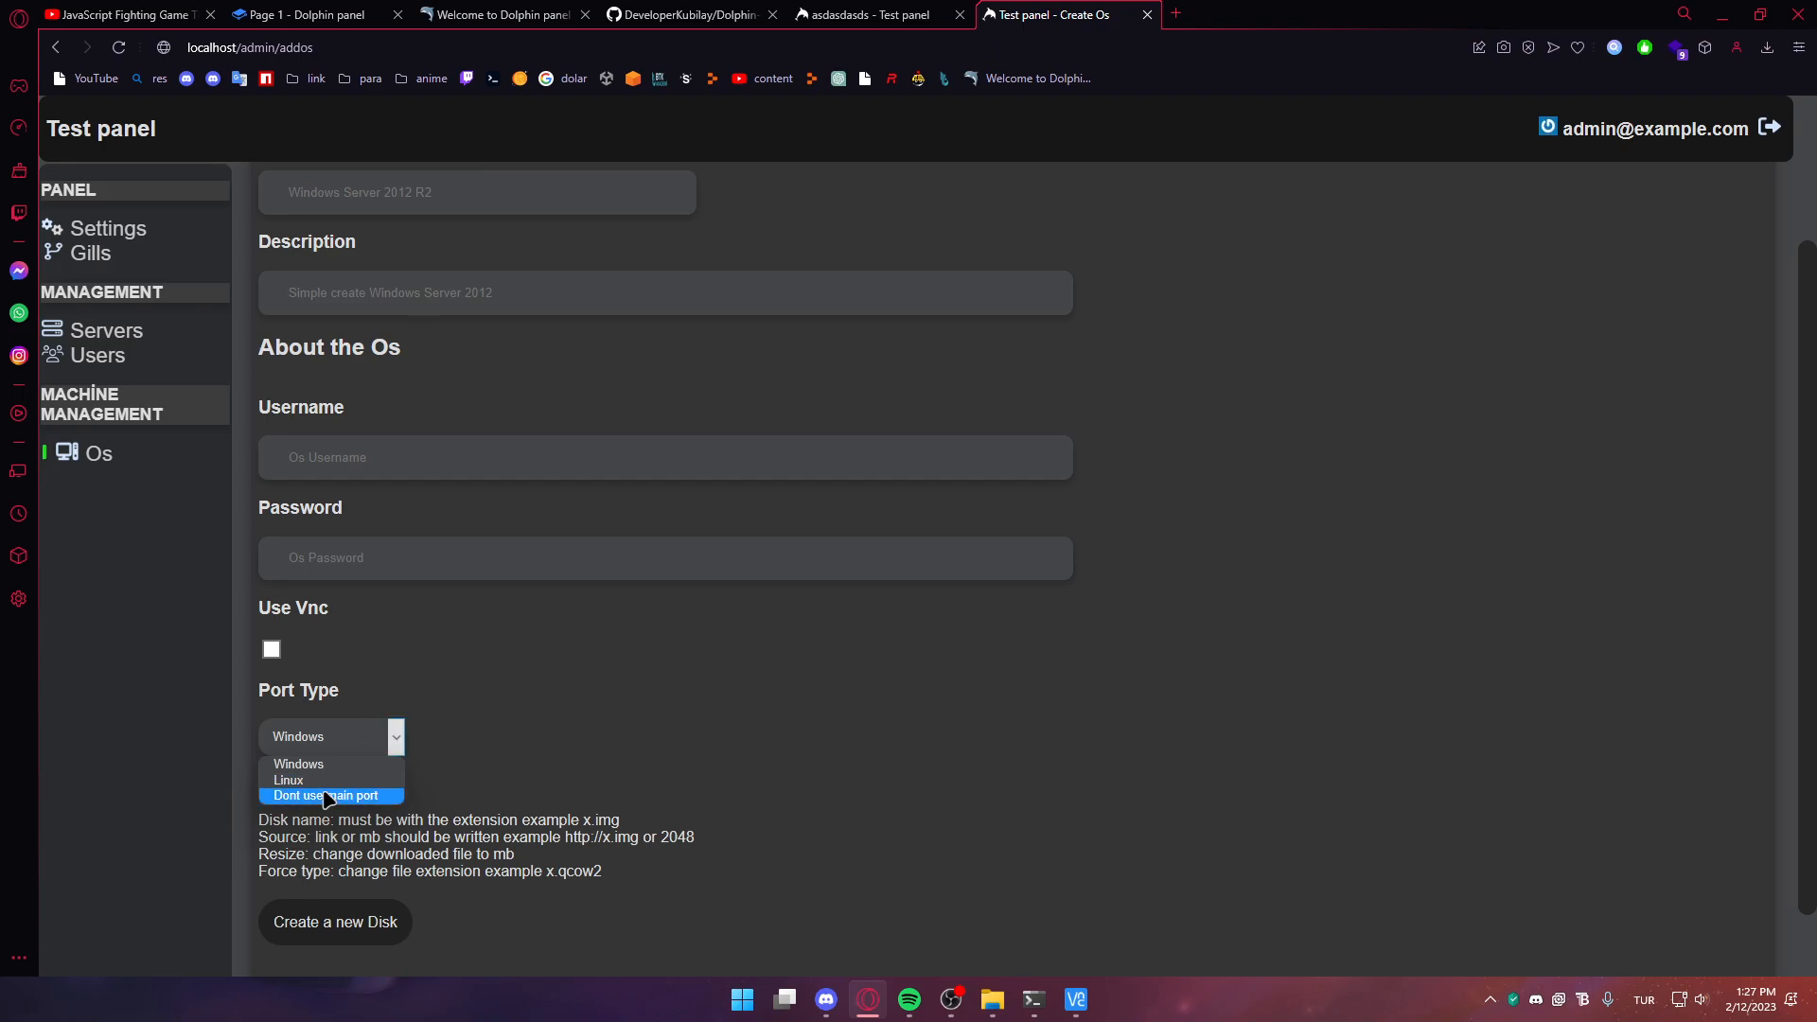
{"action": "scroll", "coordinate": [742, 746], "scroll_direction": "down", "scroll_amount": 1}
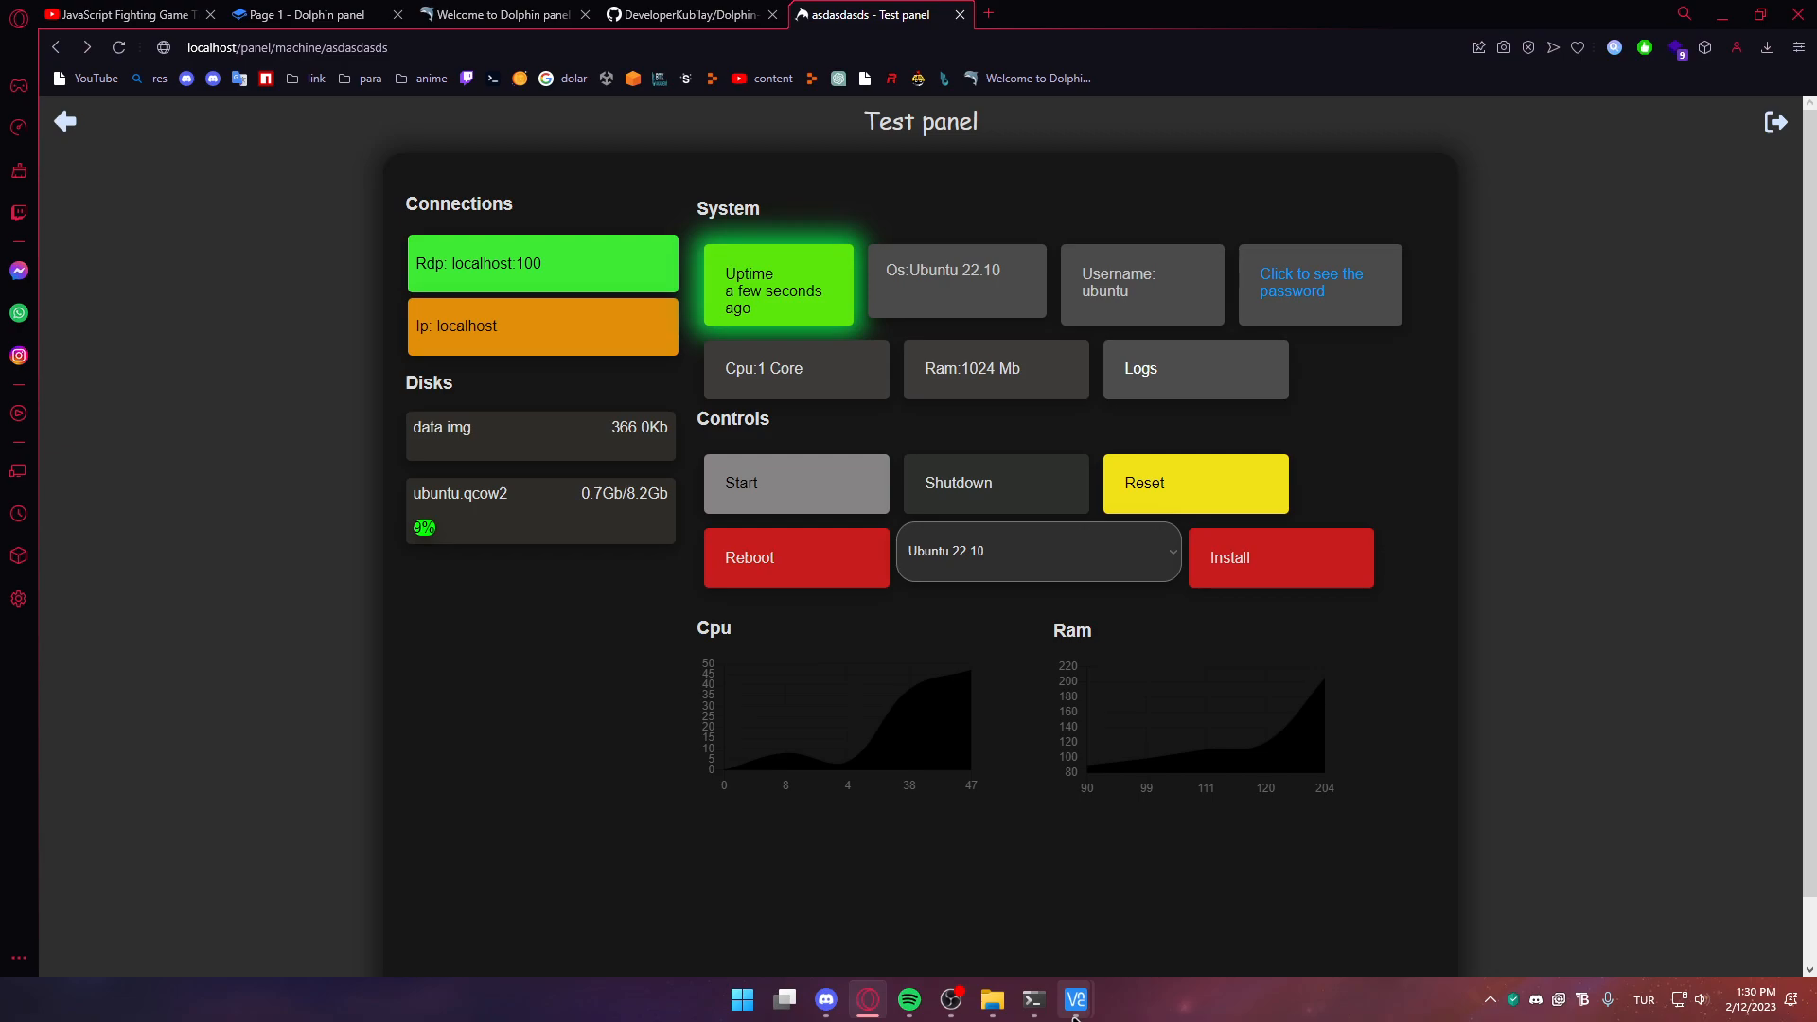
{"action": "mouse_move", "coordinate": [1075, 999]}
{"action": "left_click", "coordinate": [1155, 894]}
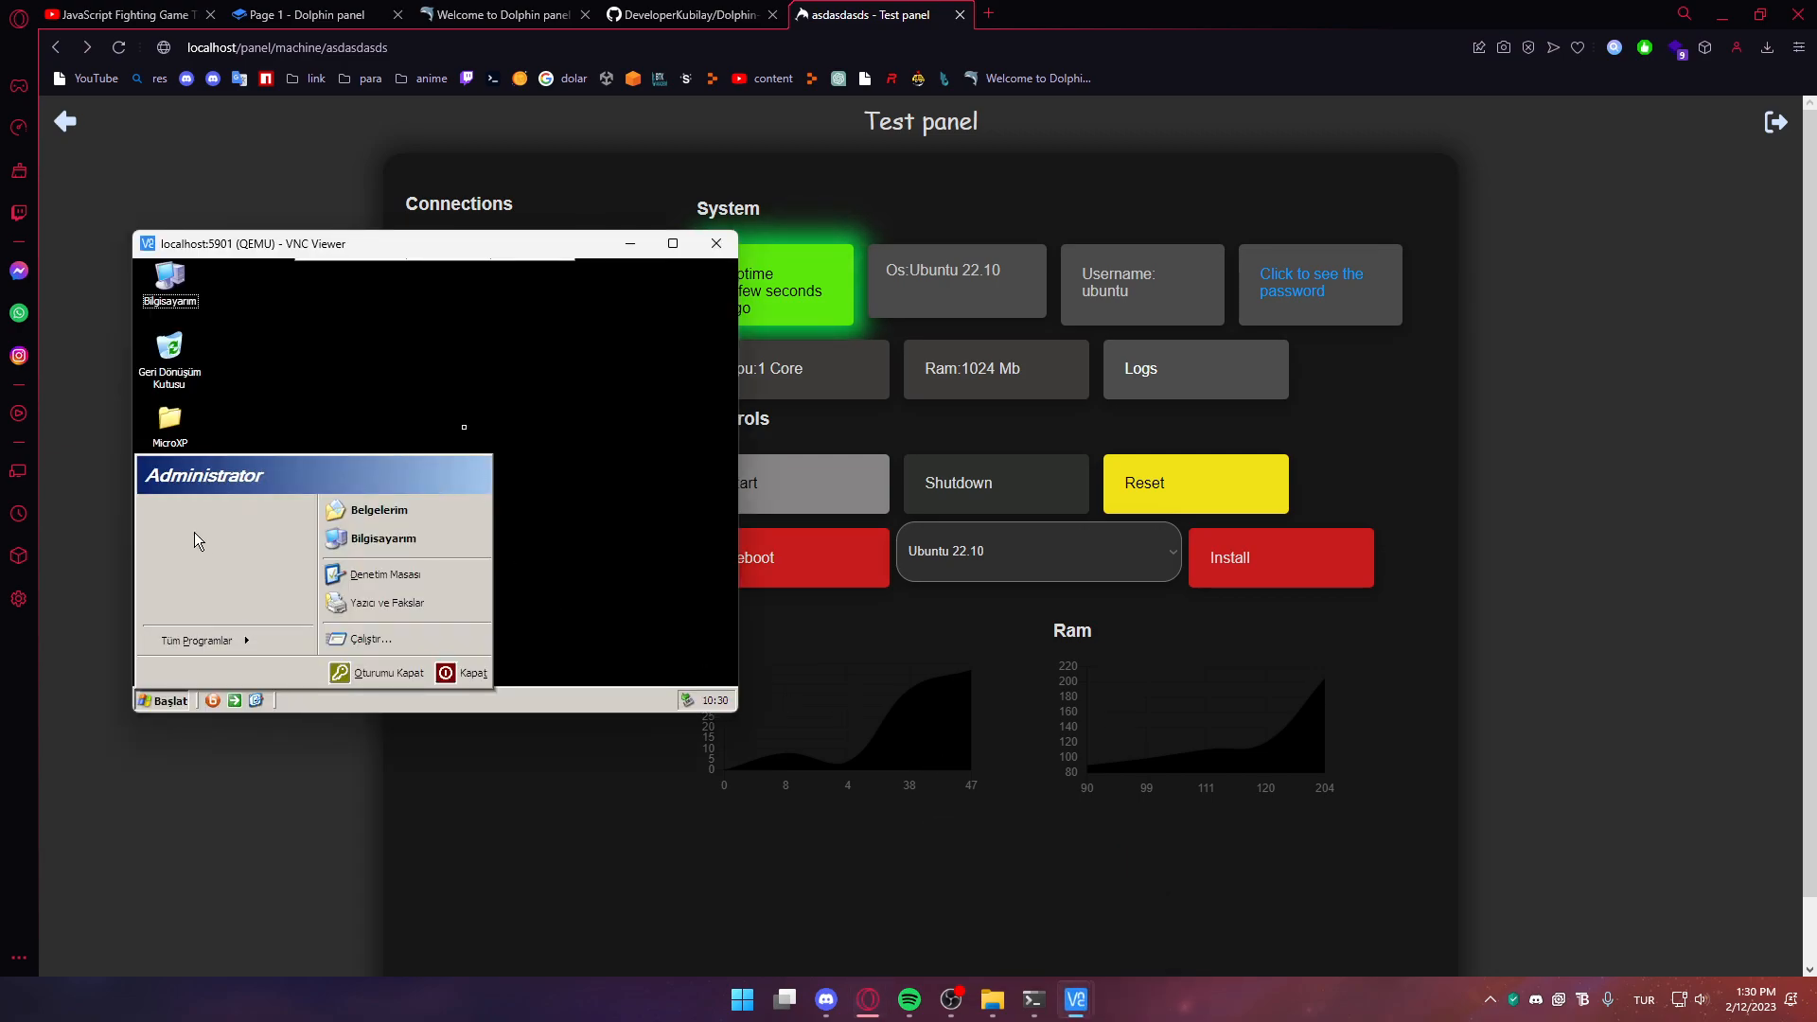
Toggle the guest's Windows Start menu and start the saasdasdsadas machine
{"action": "left_click", "coordinate": [163, 700]}
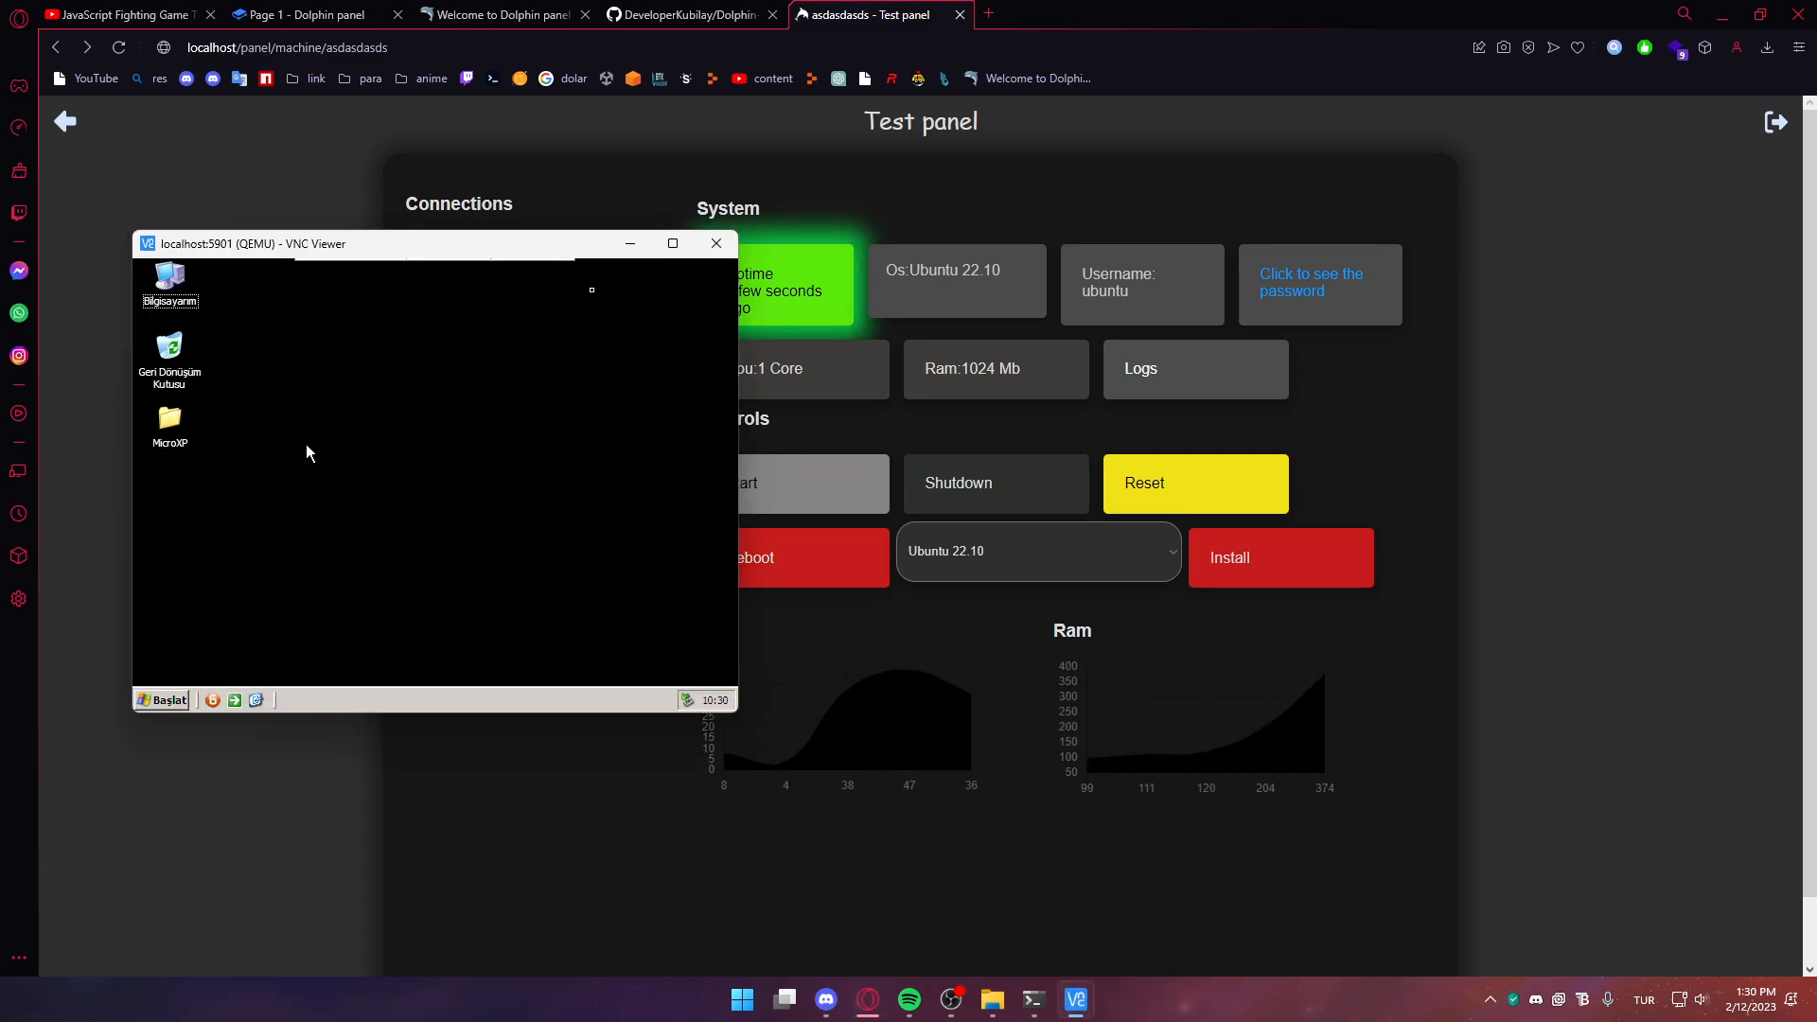
{"action": "left_click", "coordinate": [159, 699]}
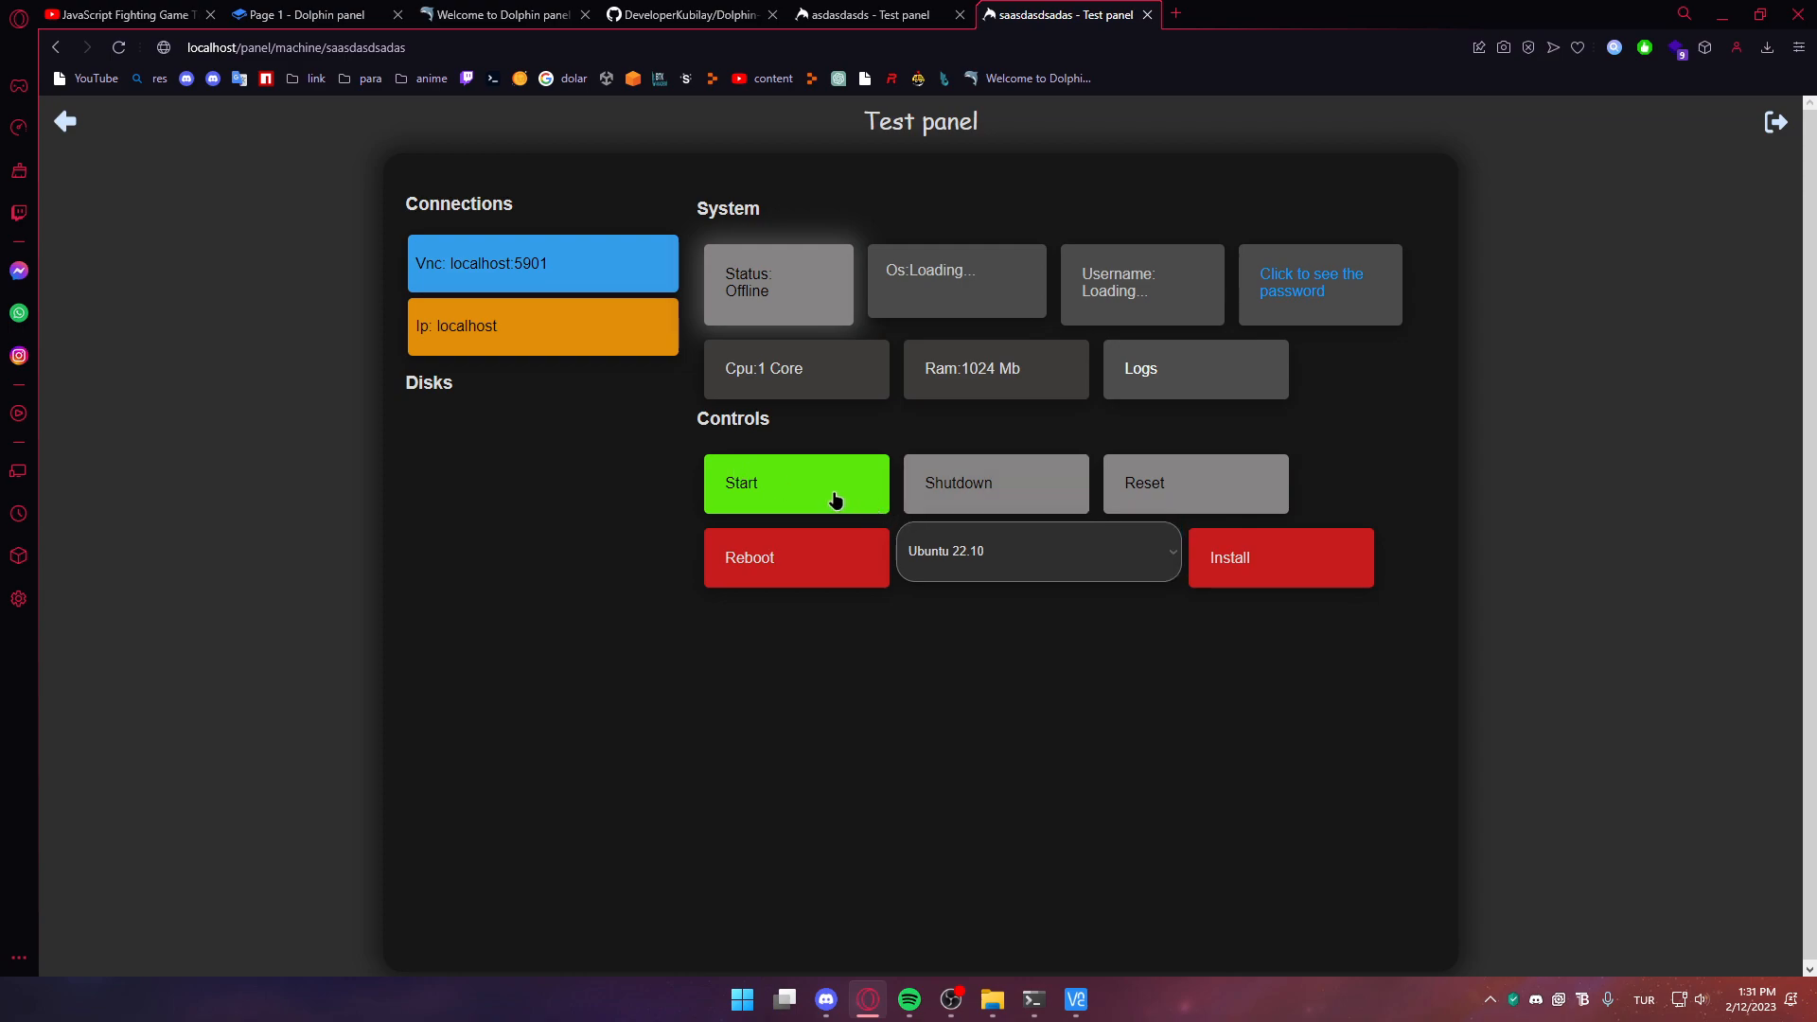
{"action": "left_click", "coordinate": [835, 499]}
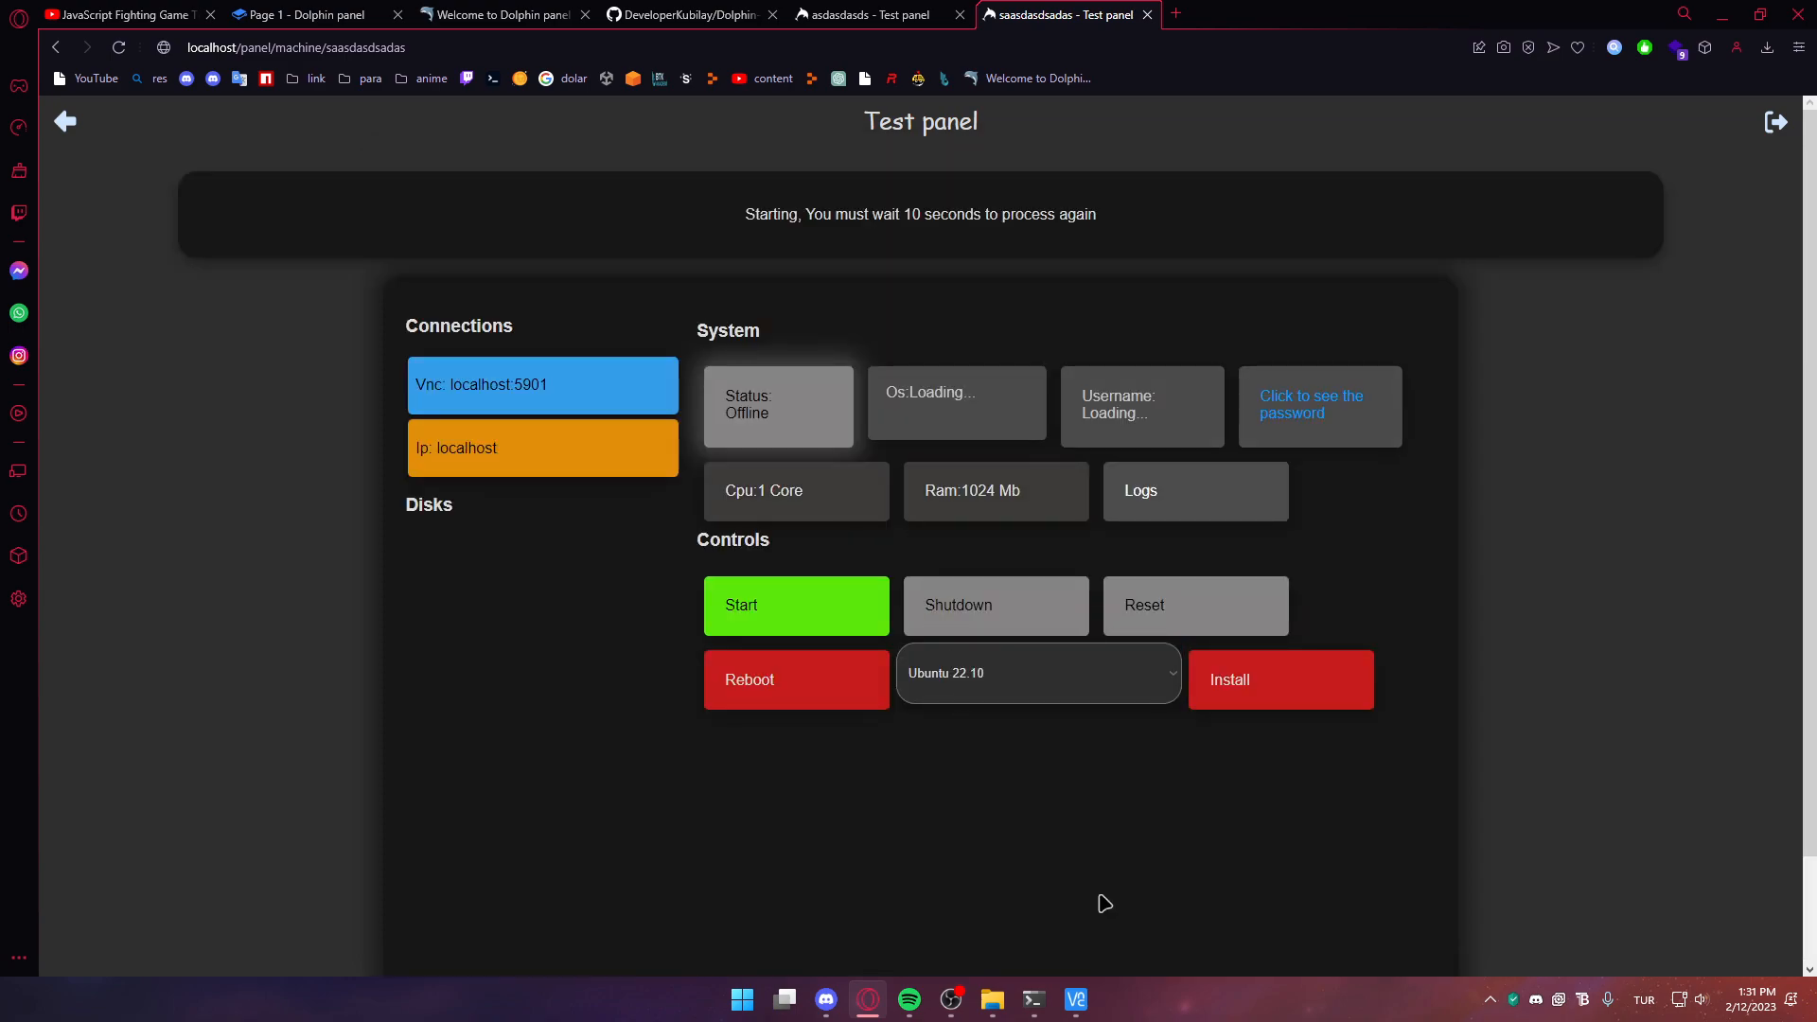
Copy the VNC address and connect VNC Viewer to localhost:5901, accepting the encryption warning
{"action": "mouse_move", "coordinate": [1079, 1005]}
{"action": "left_click", "coordinate": [579, 414]}
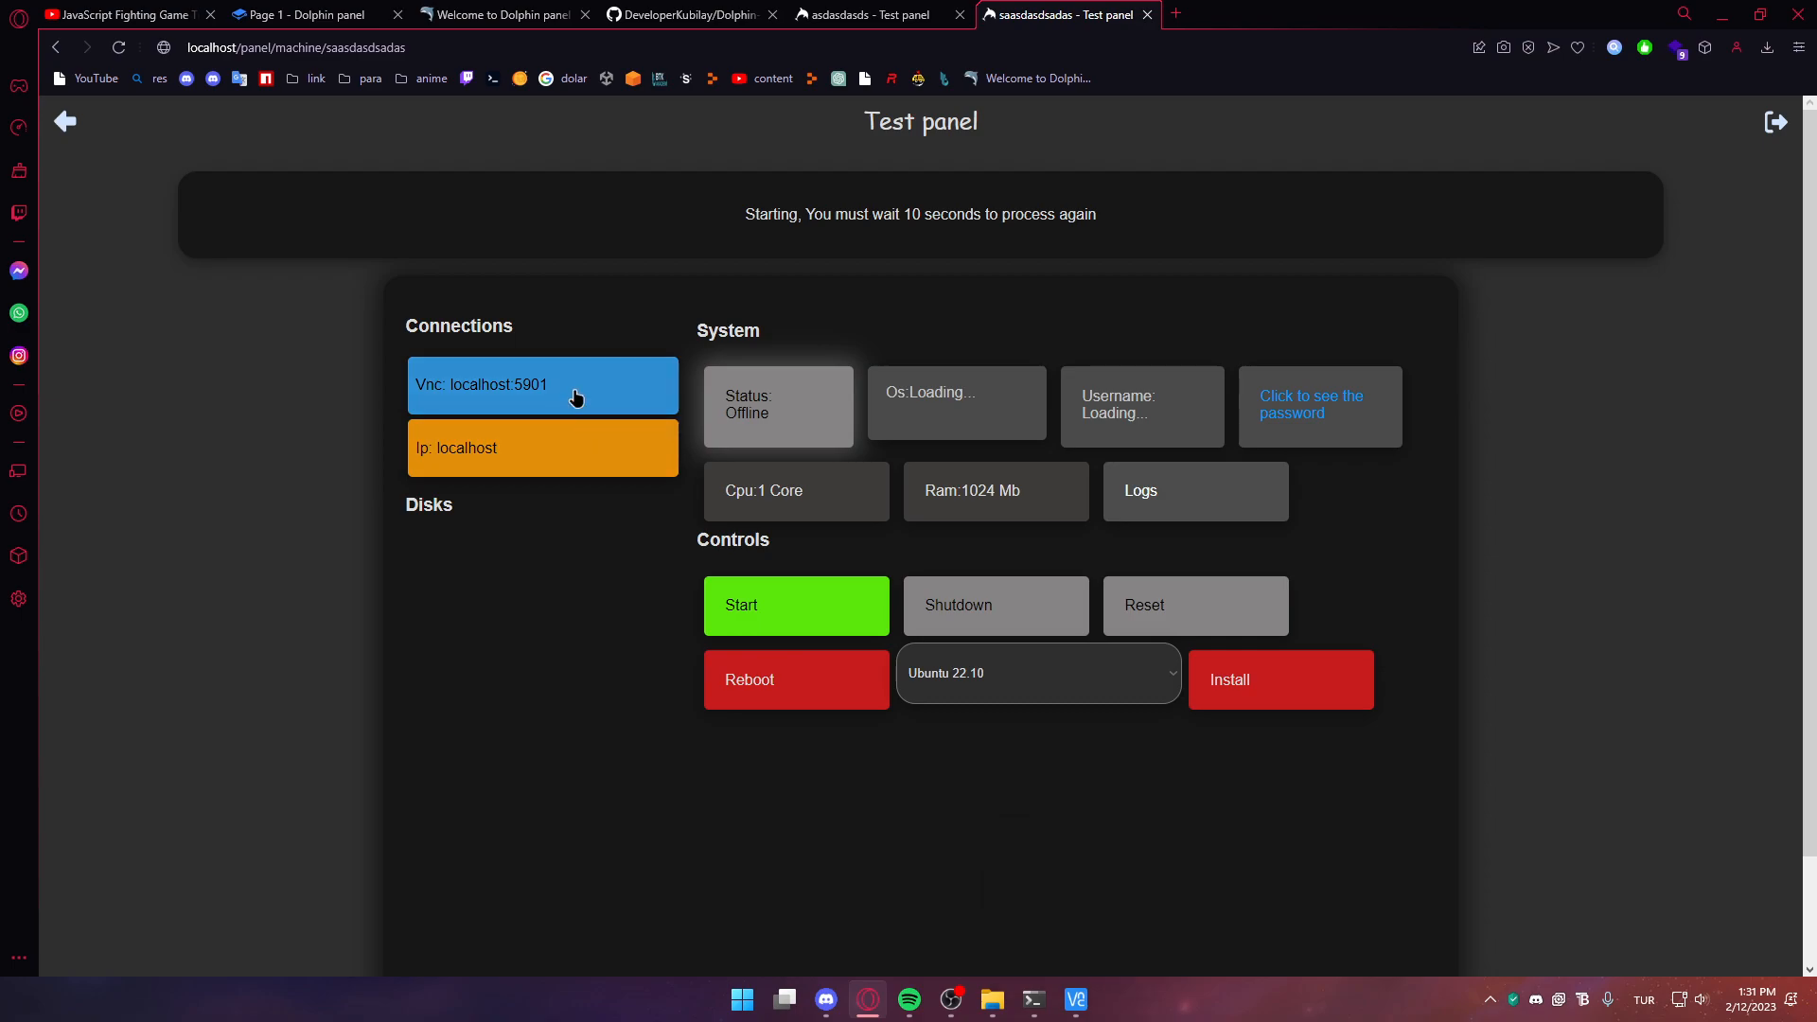
{"action": "left_click", "coordinate": [1076, 1002]}
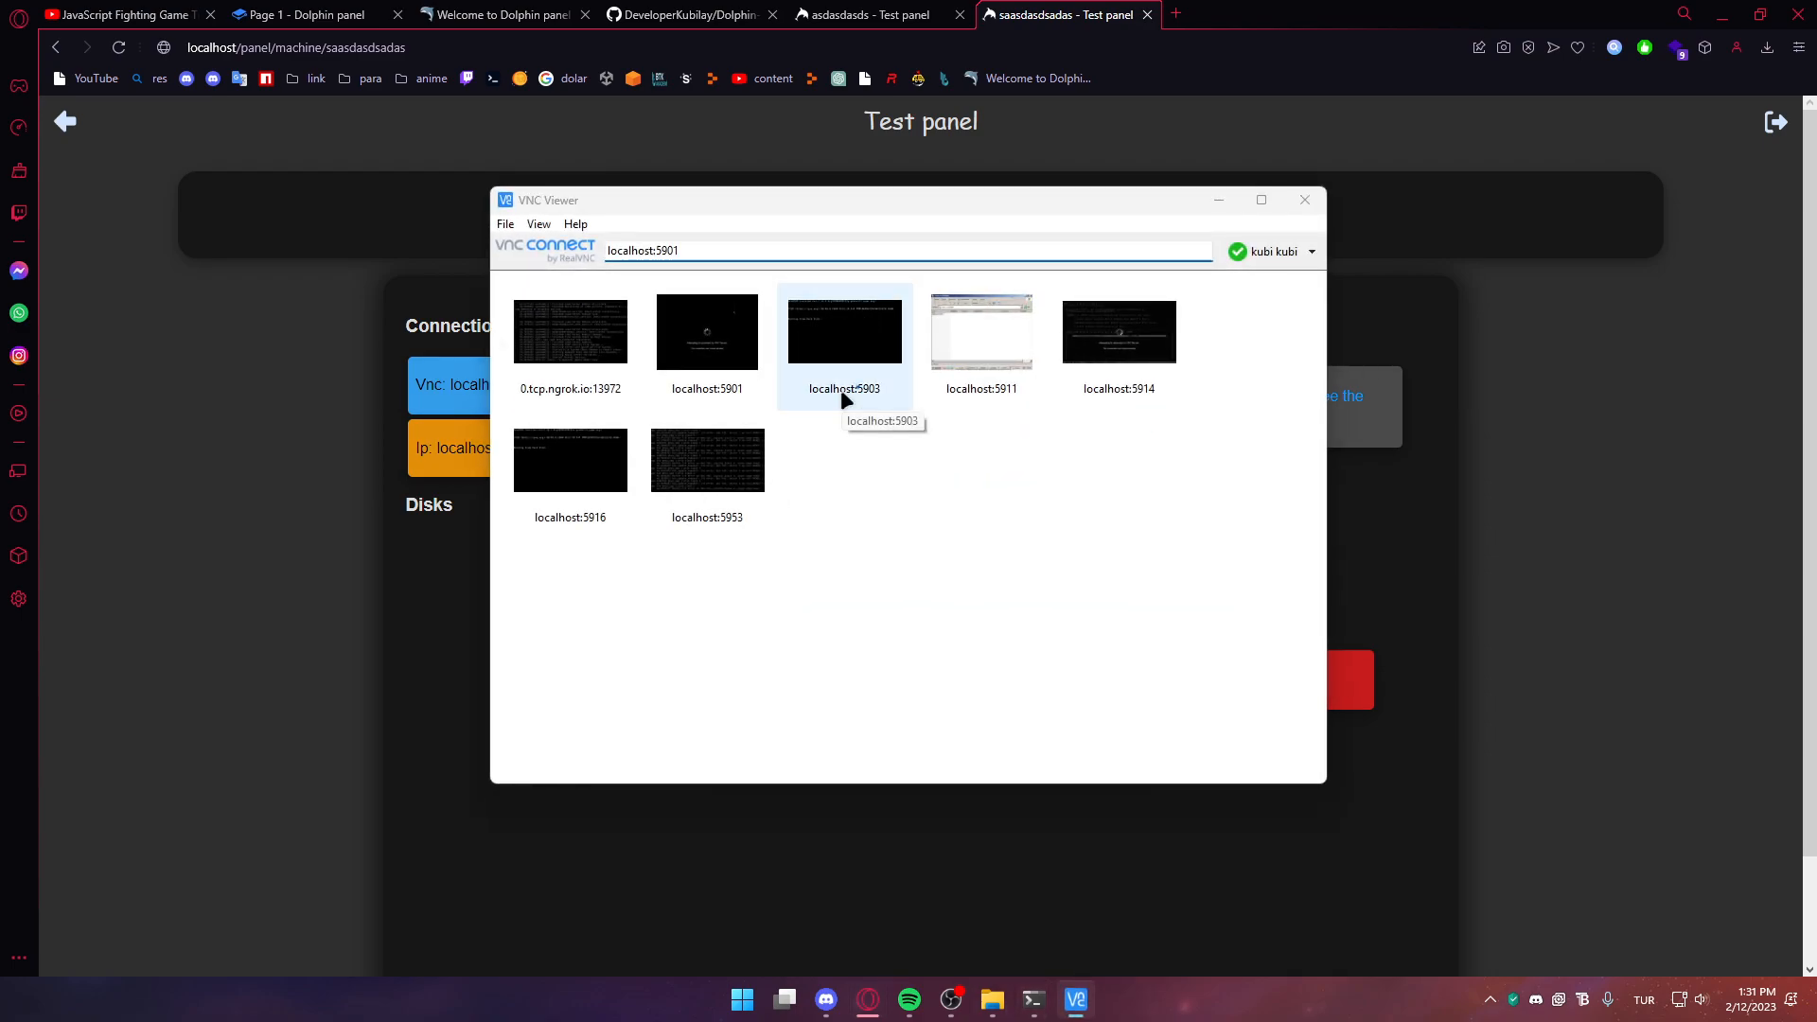
{"action": "double_click", "coordinate": [841, 389]}
{"action": "left_click", "coordinate": [972, 594]}
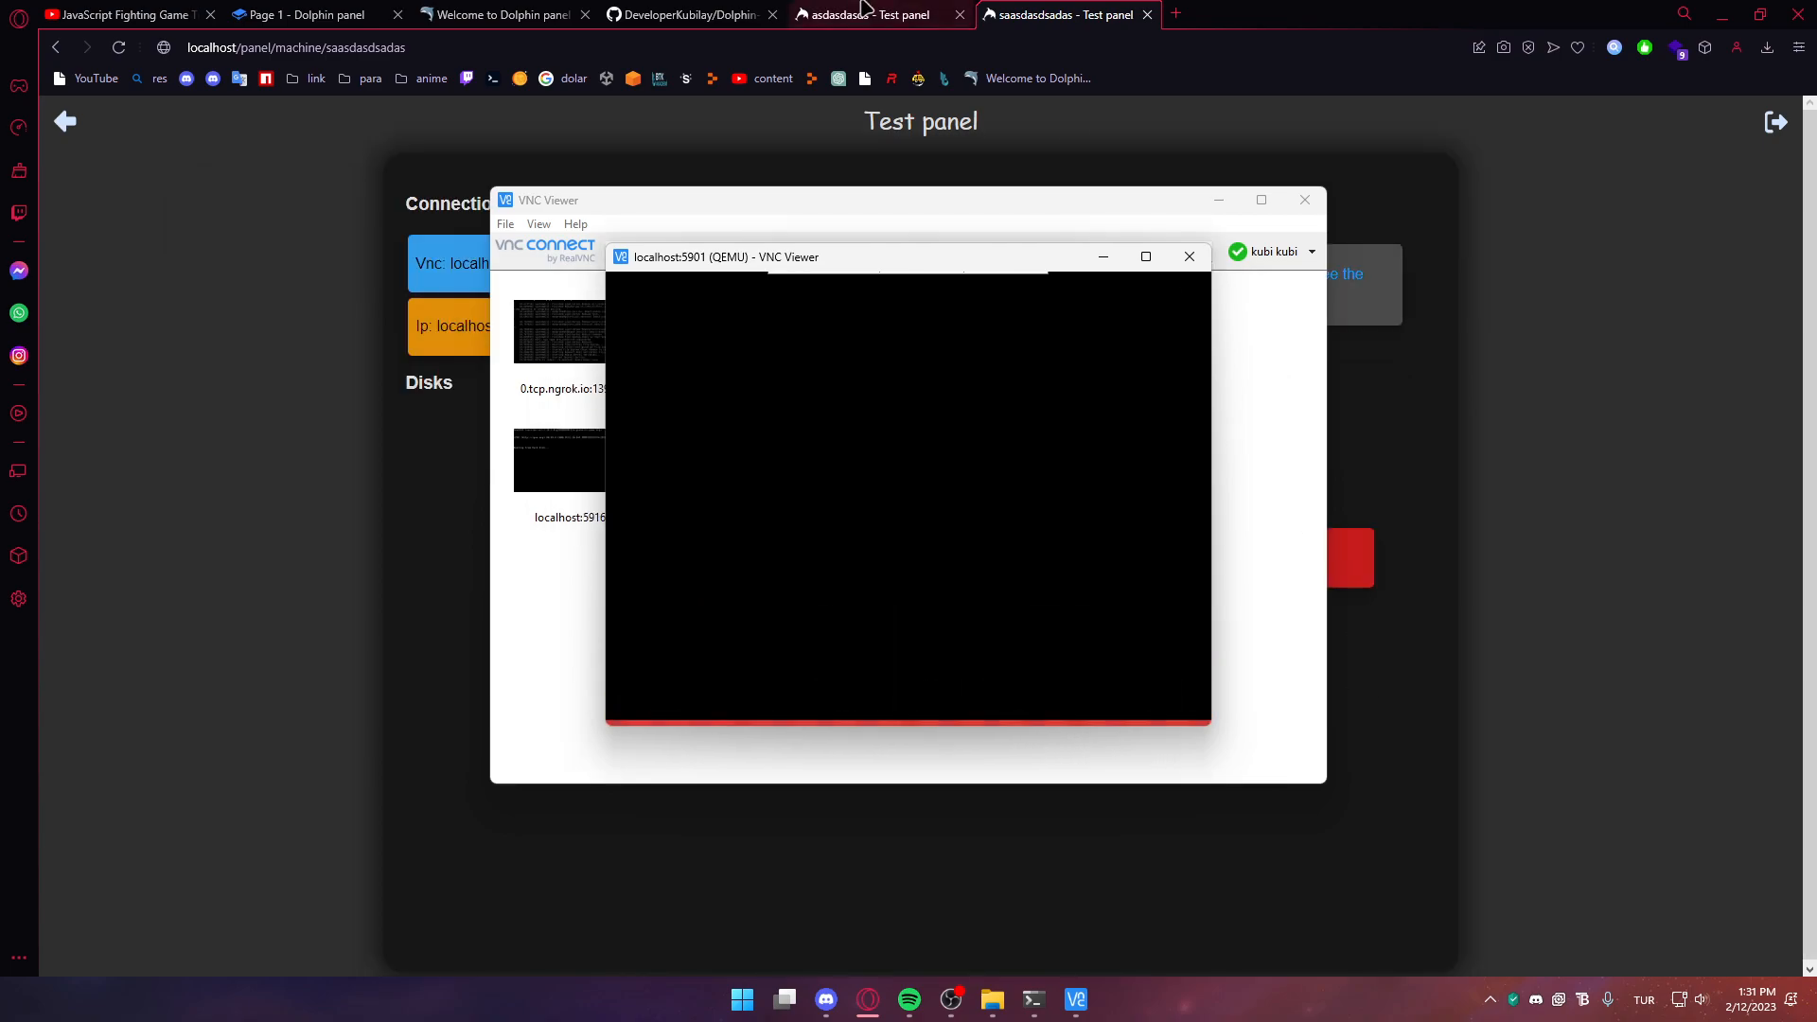
{"action": "left_click", "coordinate": [1484, 422]}
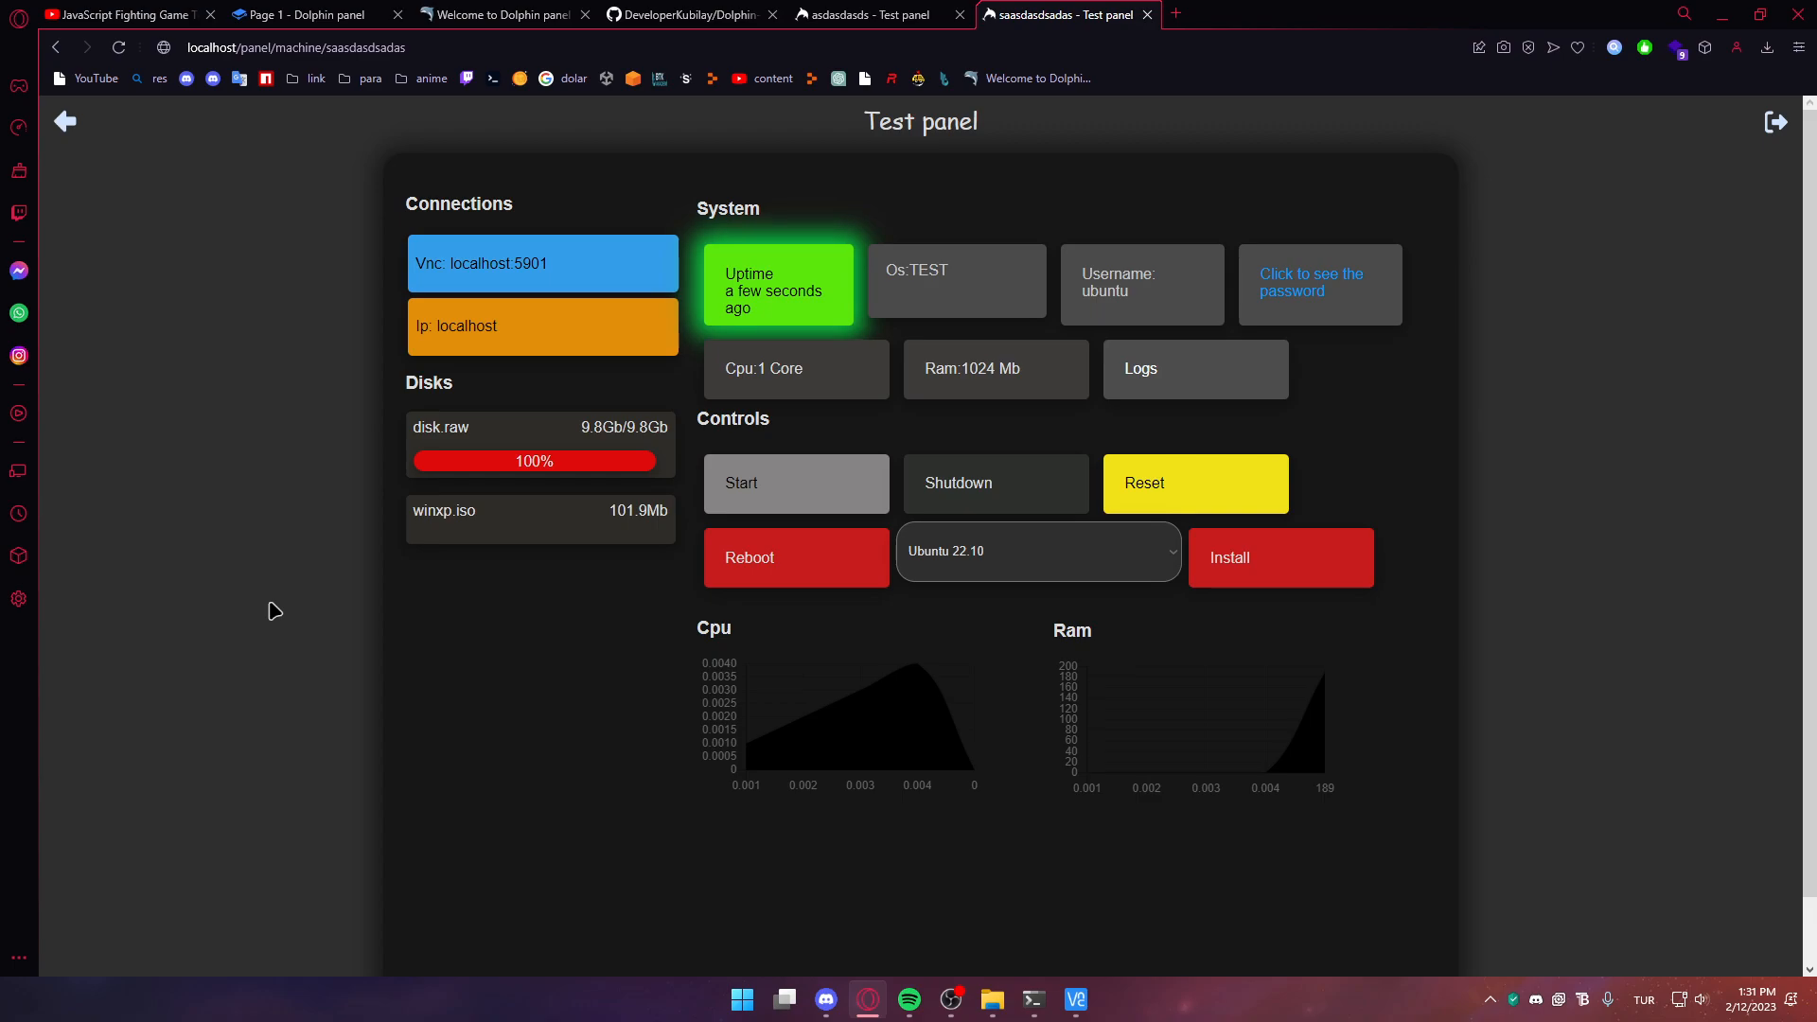
{"action": "key", "text": "super+Tab"}
{"action": "key", "text": "alt+Tab"}
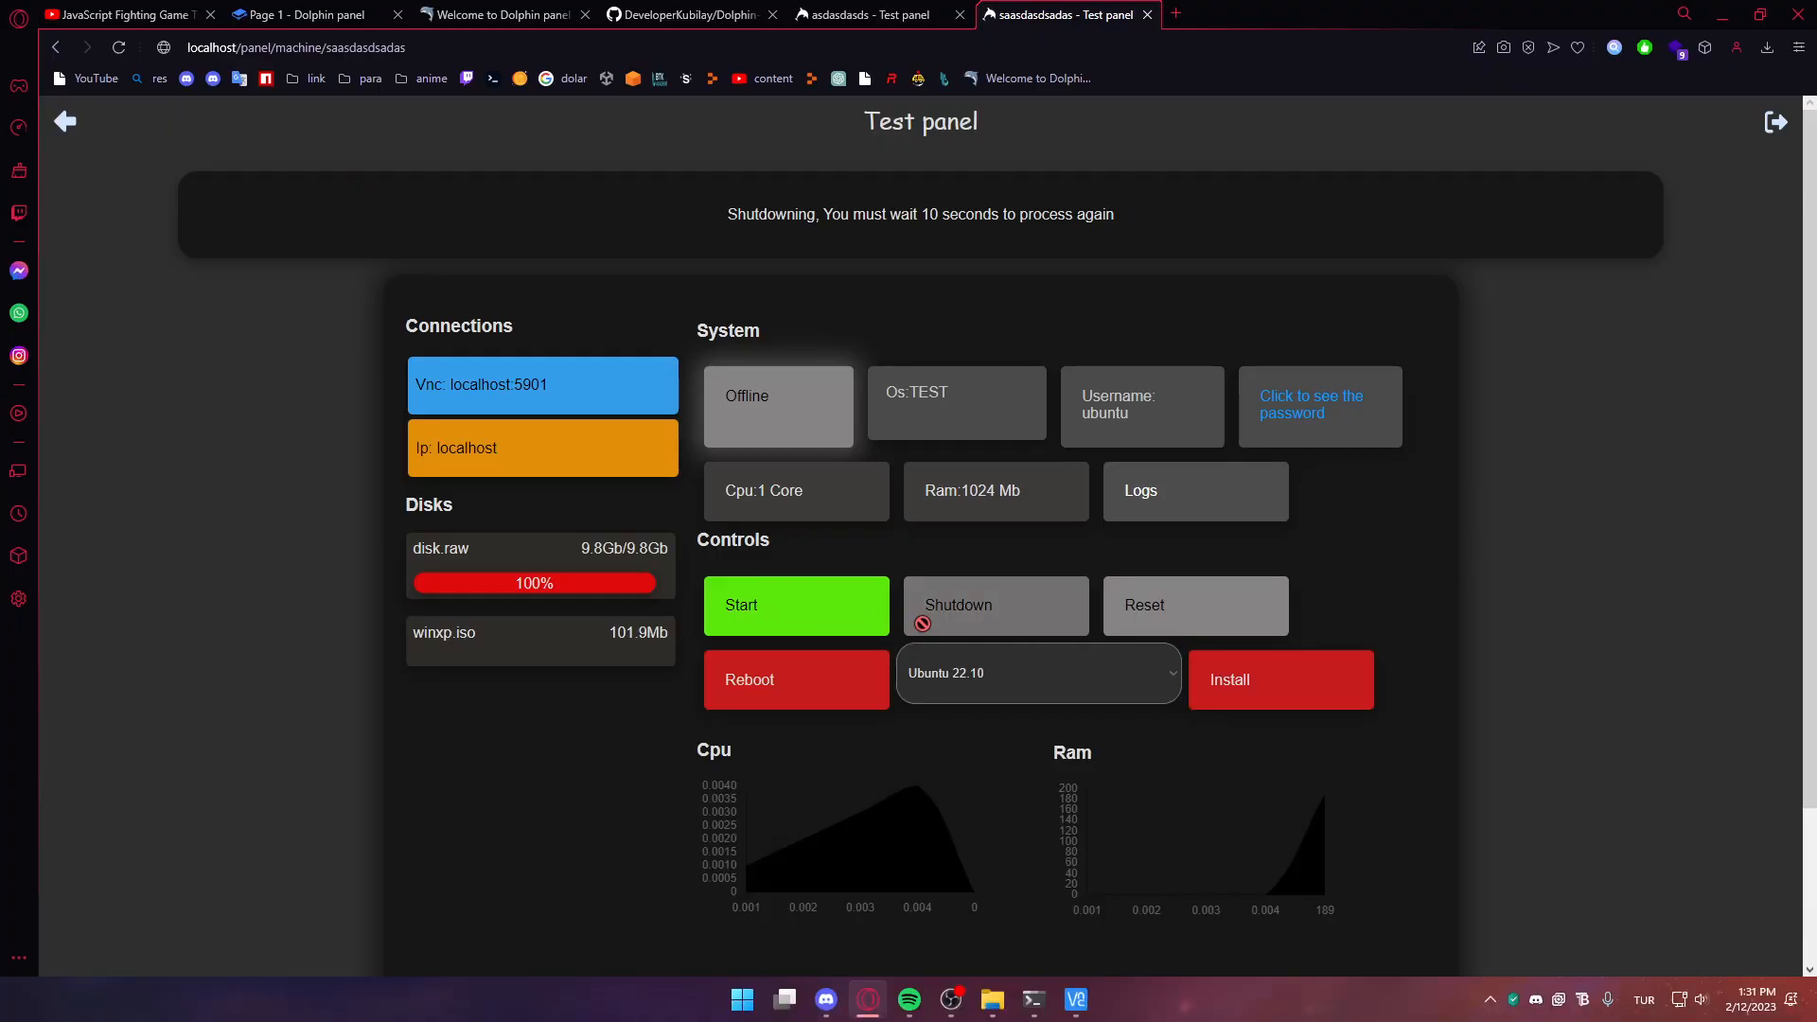
Shut down the machine and confirm reinstalling its system
{"action": "left_click", "coordinate": [850, 11]}
{"action": "key", "text": "alt+Tab"}
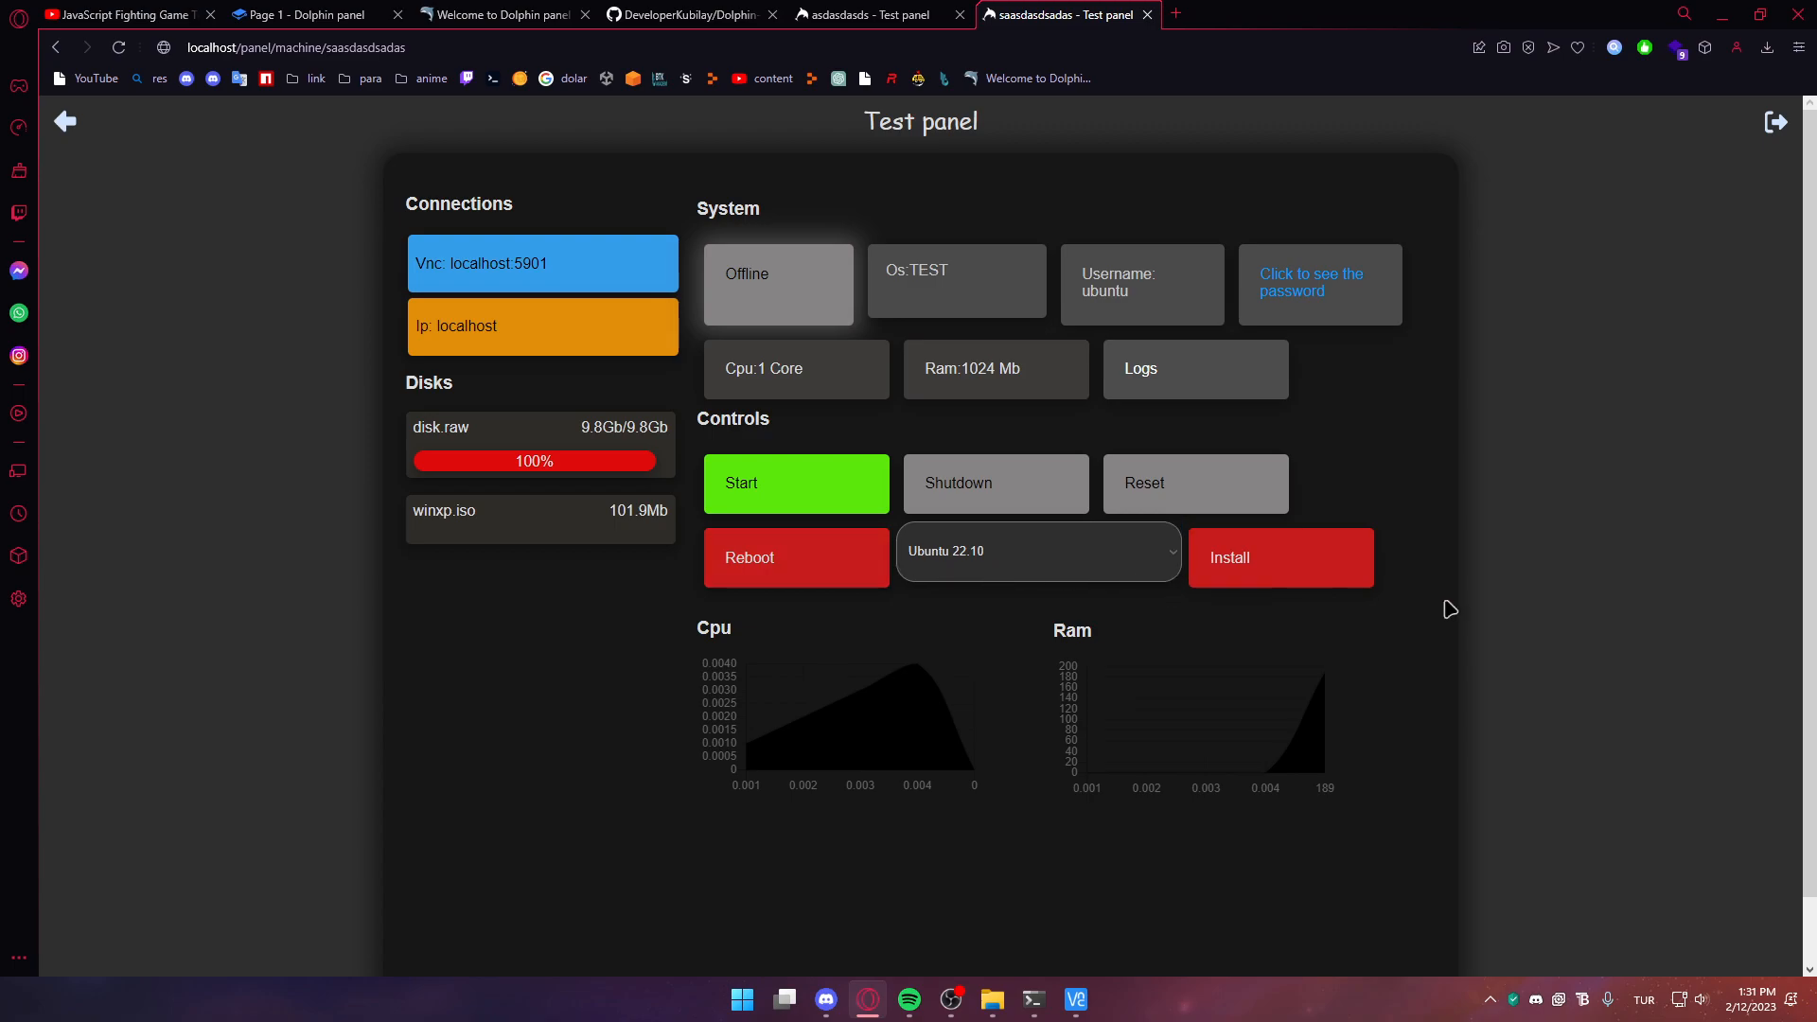
{"action": "left_click", "coordinate": [805, 579]}
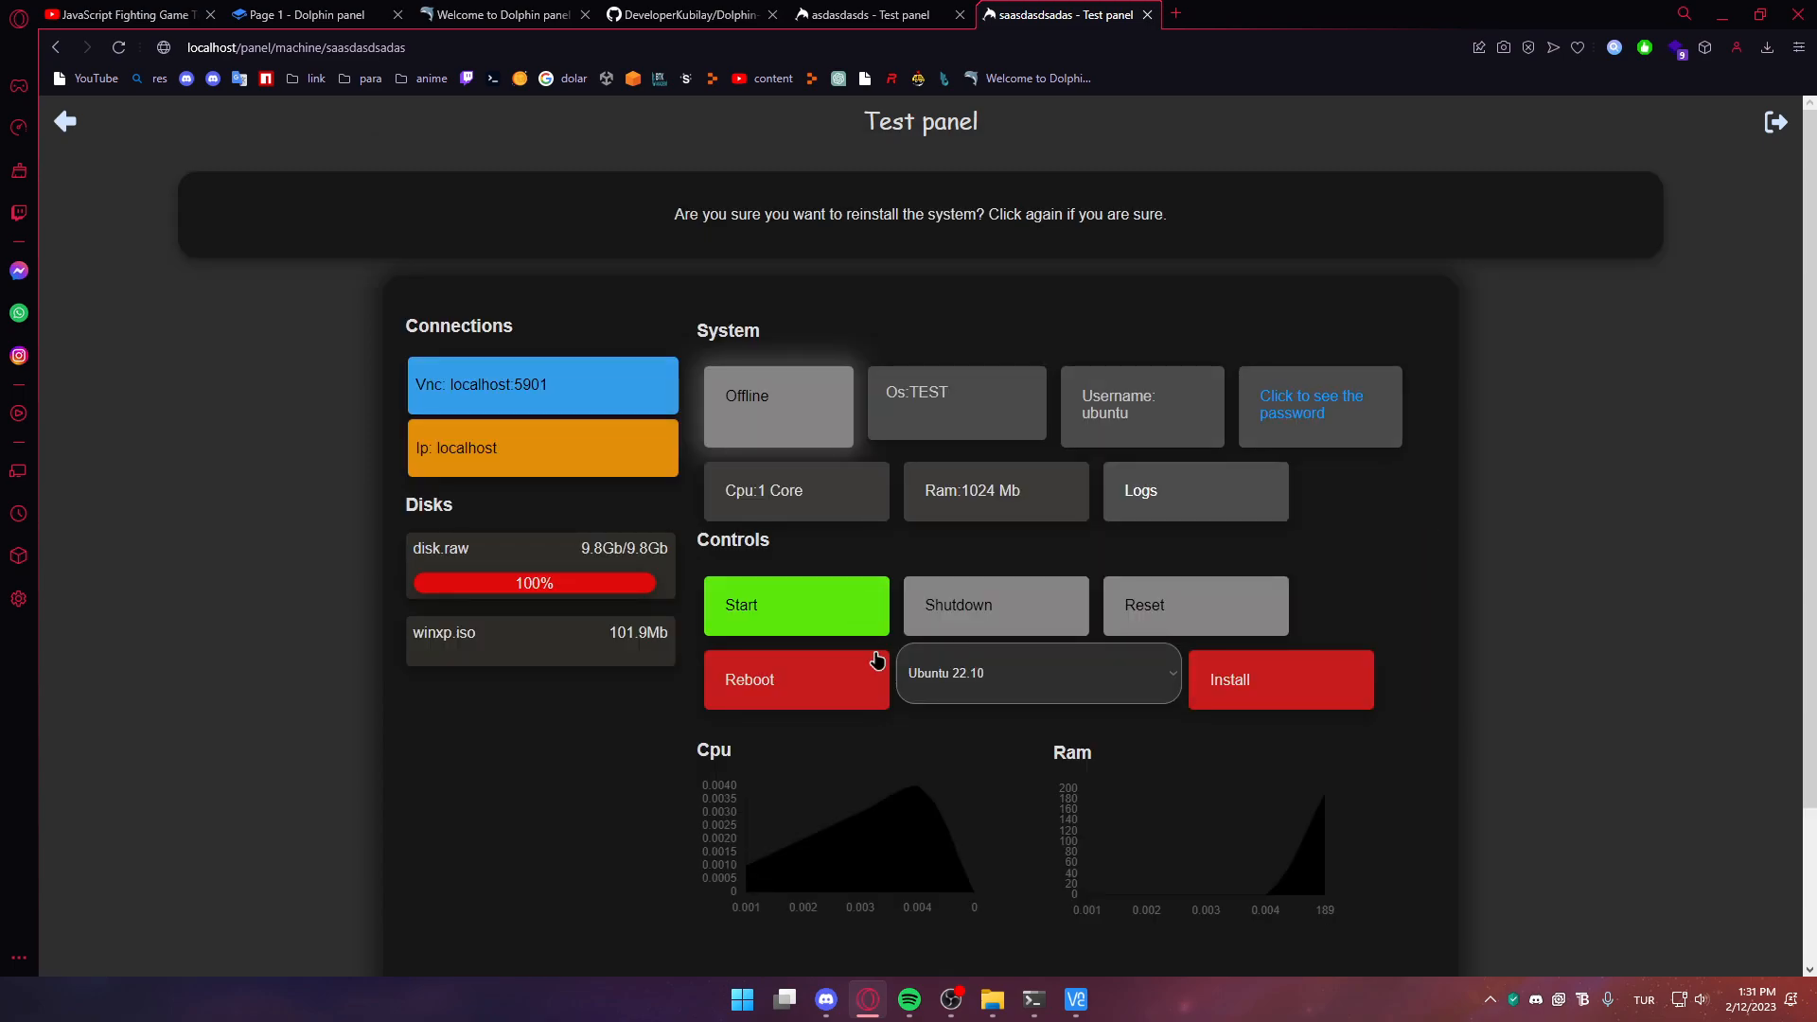
{"action": "left_click", "coordinate": [848, 683]}
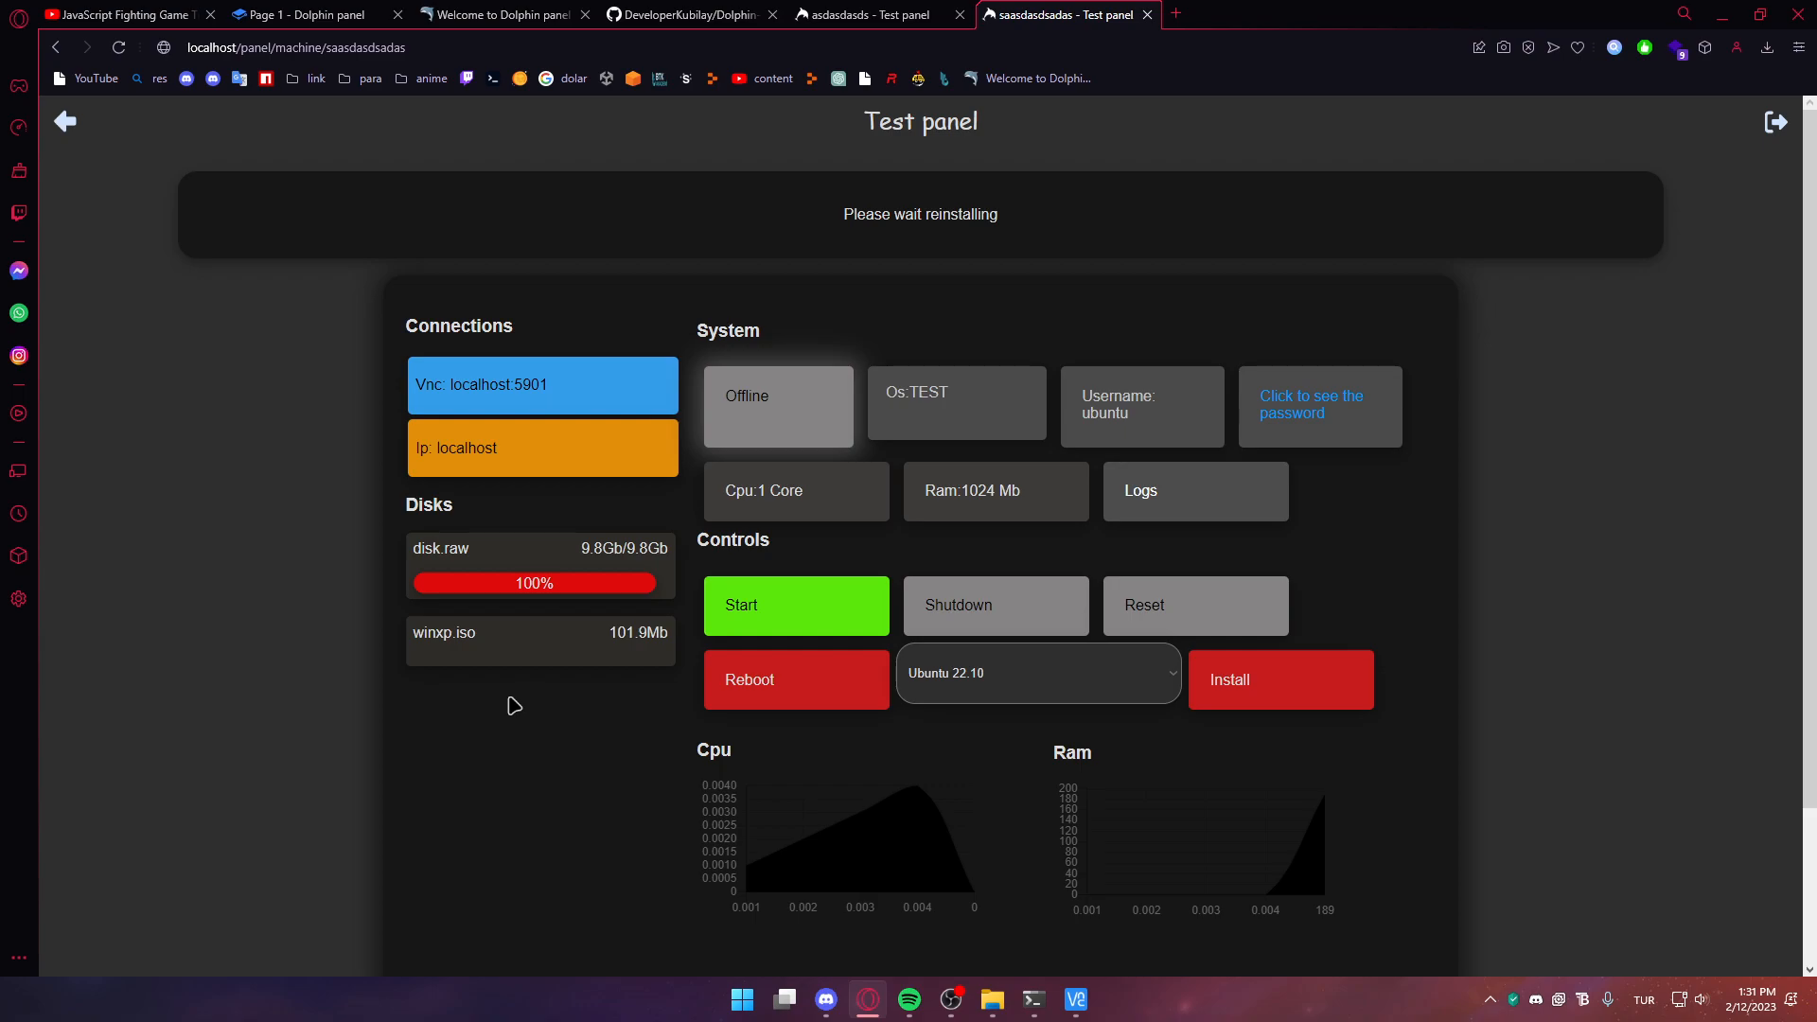
Reconnect VNC Viewer to localhost:5901, accept the warning and close the connections list
{"action": "left_click", "coordinate": [1081, 1000]}
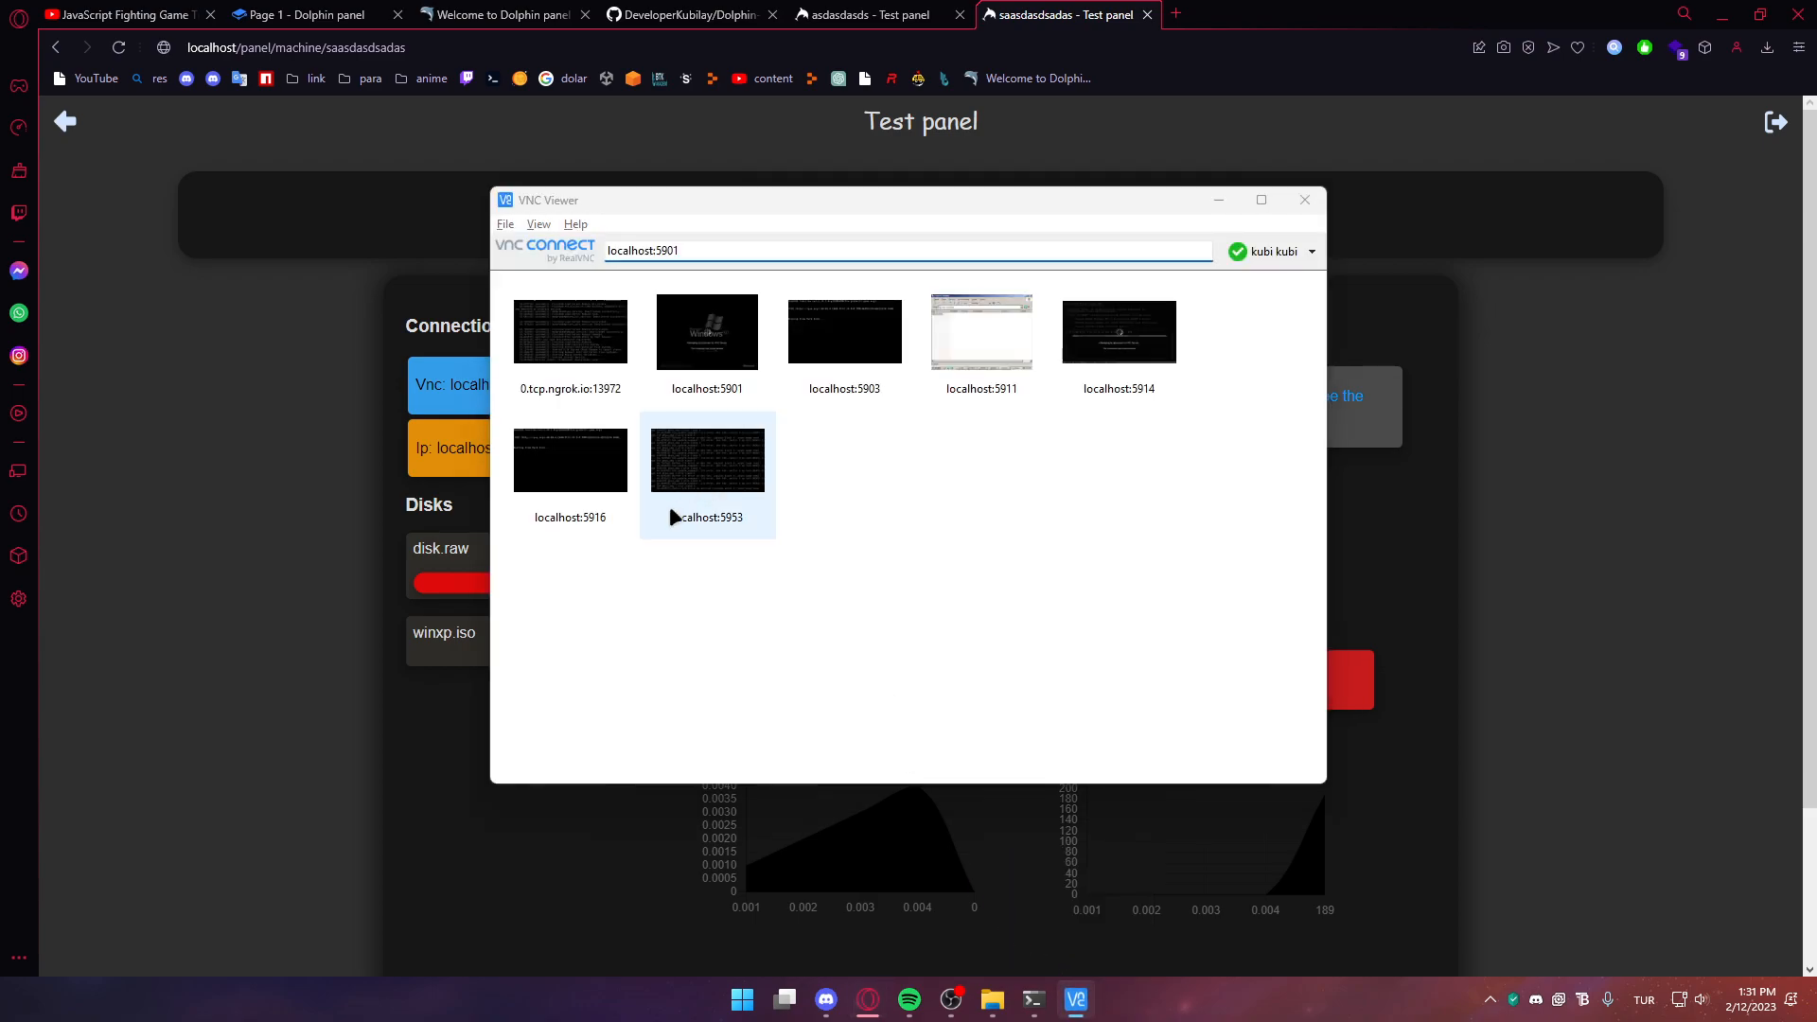
{"action": "key", "text": "alt+Tab"}
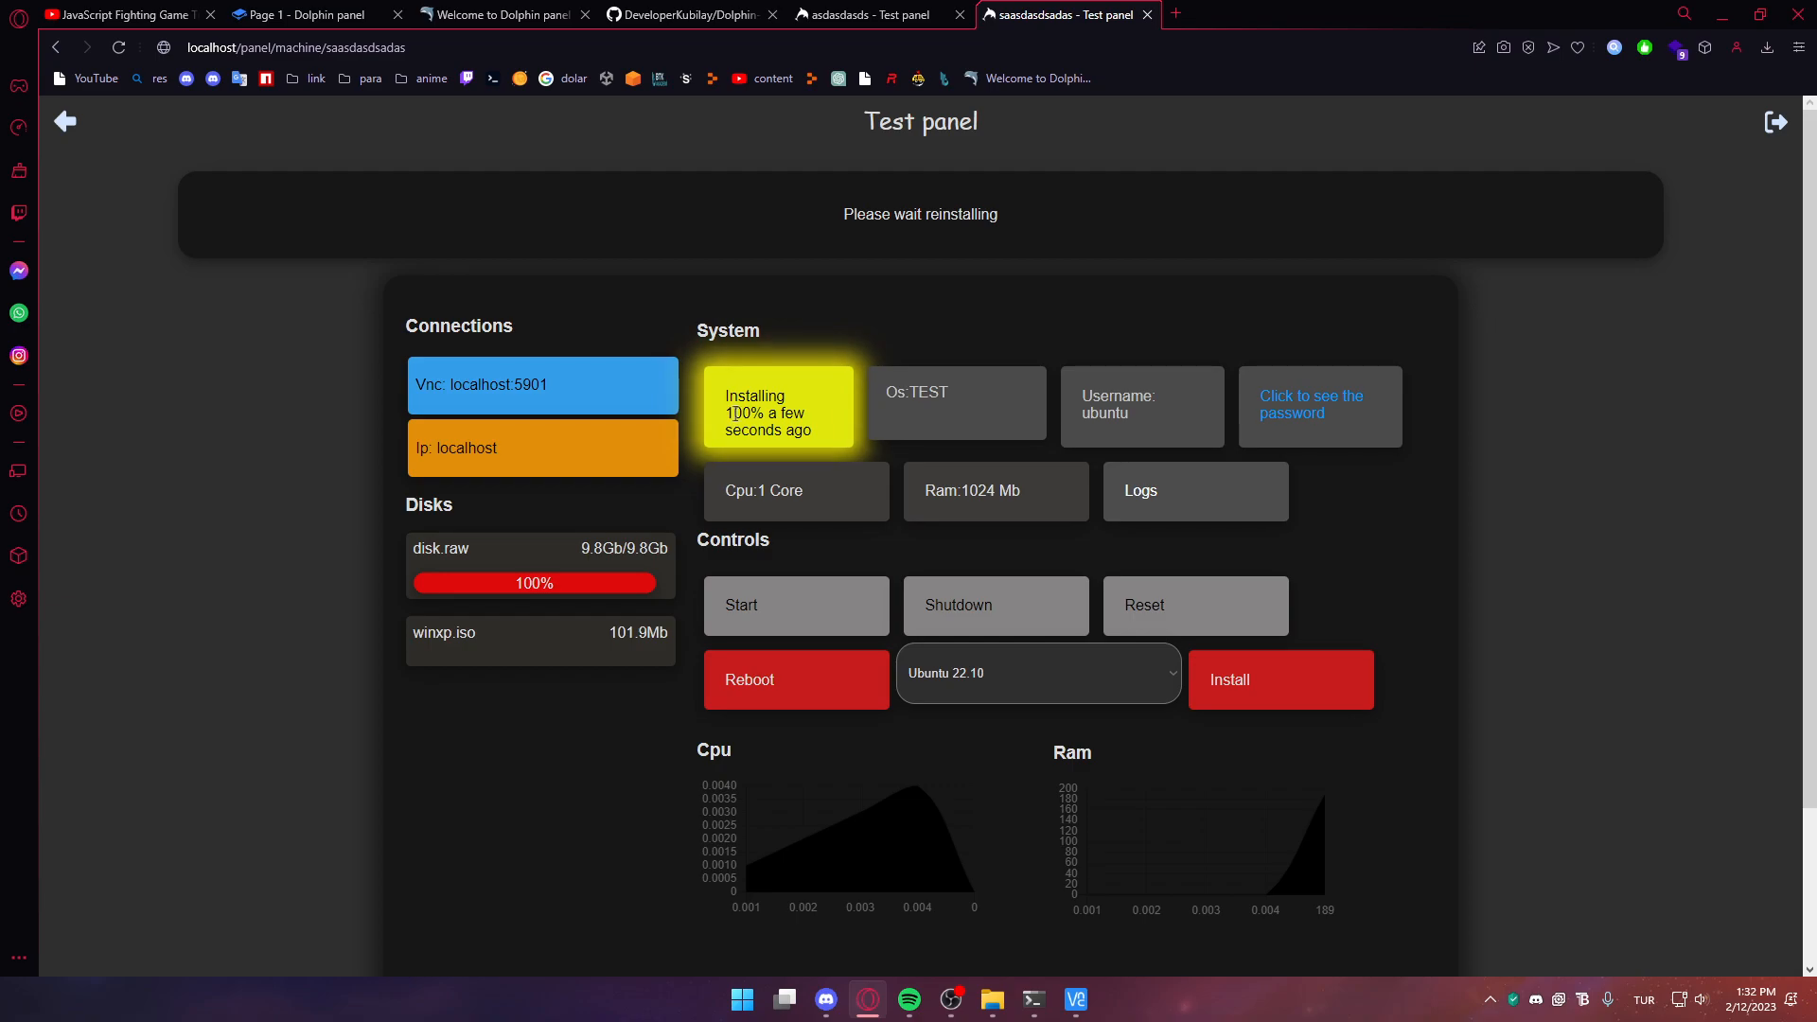
{"action": "key", "text": "alt+Tab"}
{"action": "key", "text": "Return"}
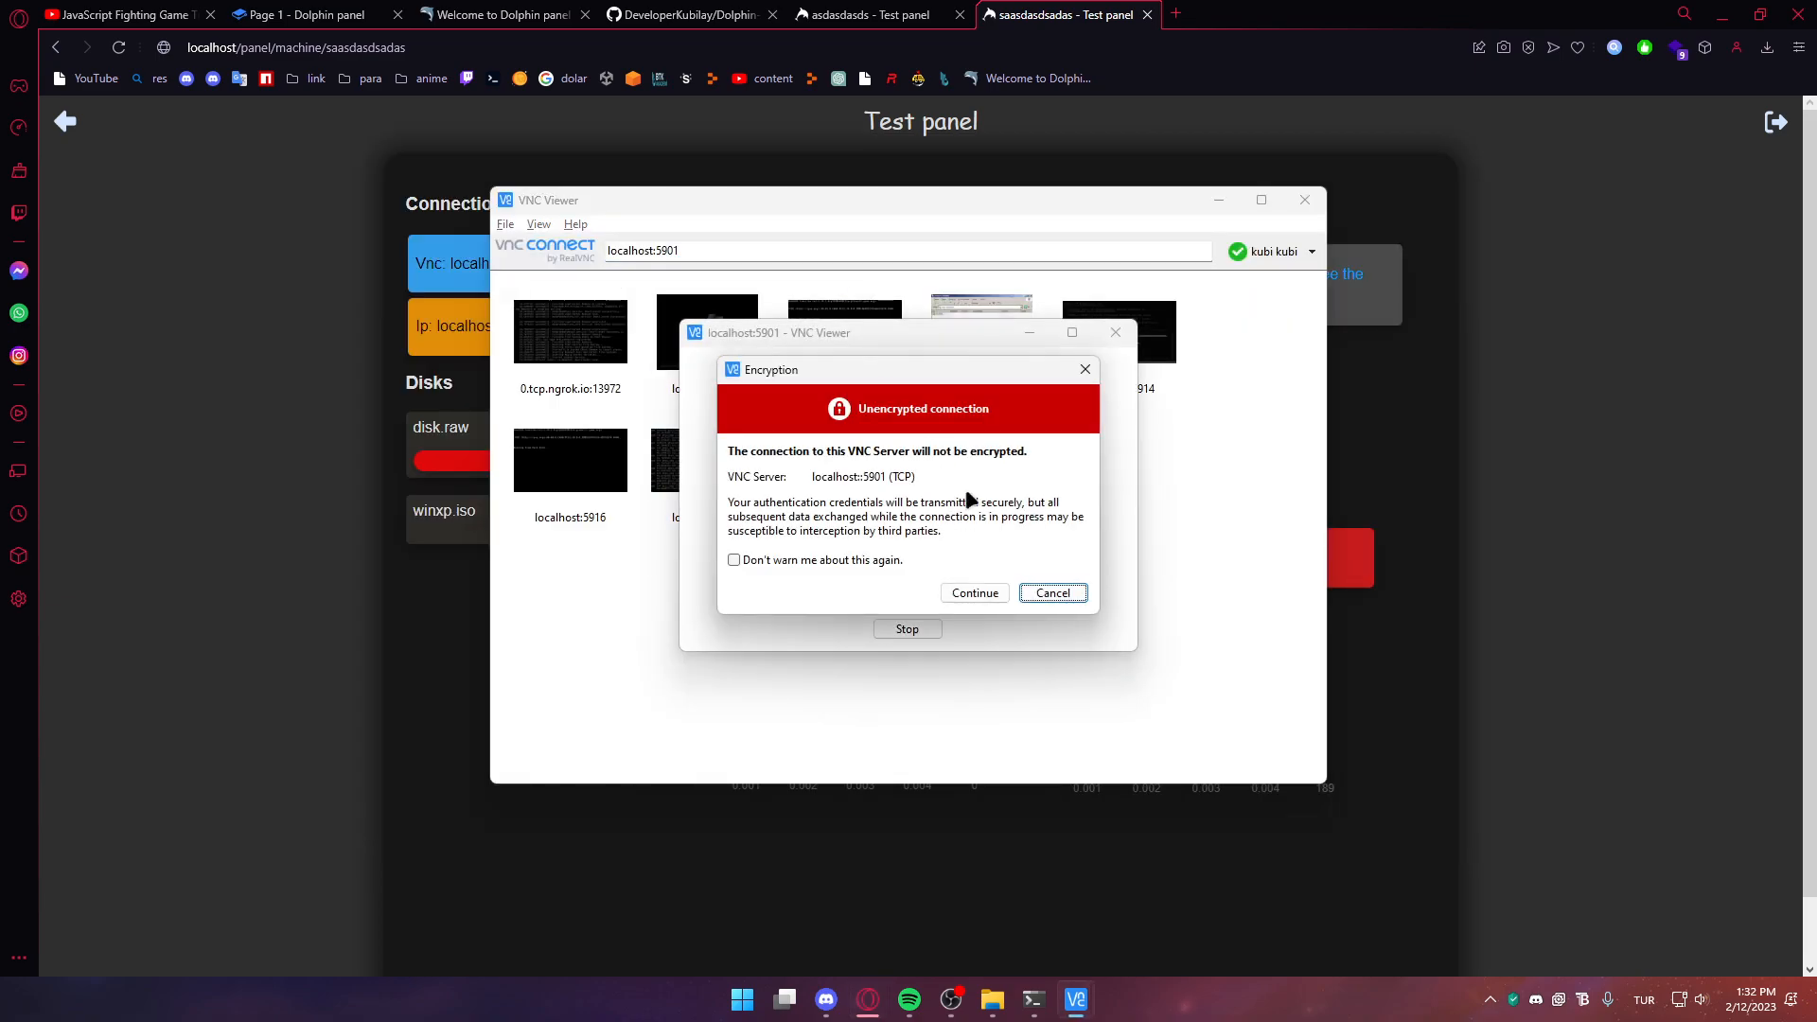
{"action": "left_click", "coordinate": [974, 595]}
{"action": "mouse_move", "coordinate": [1034, 999]}
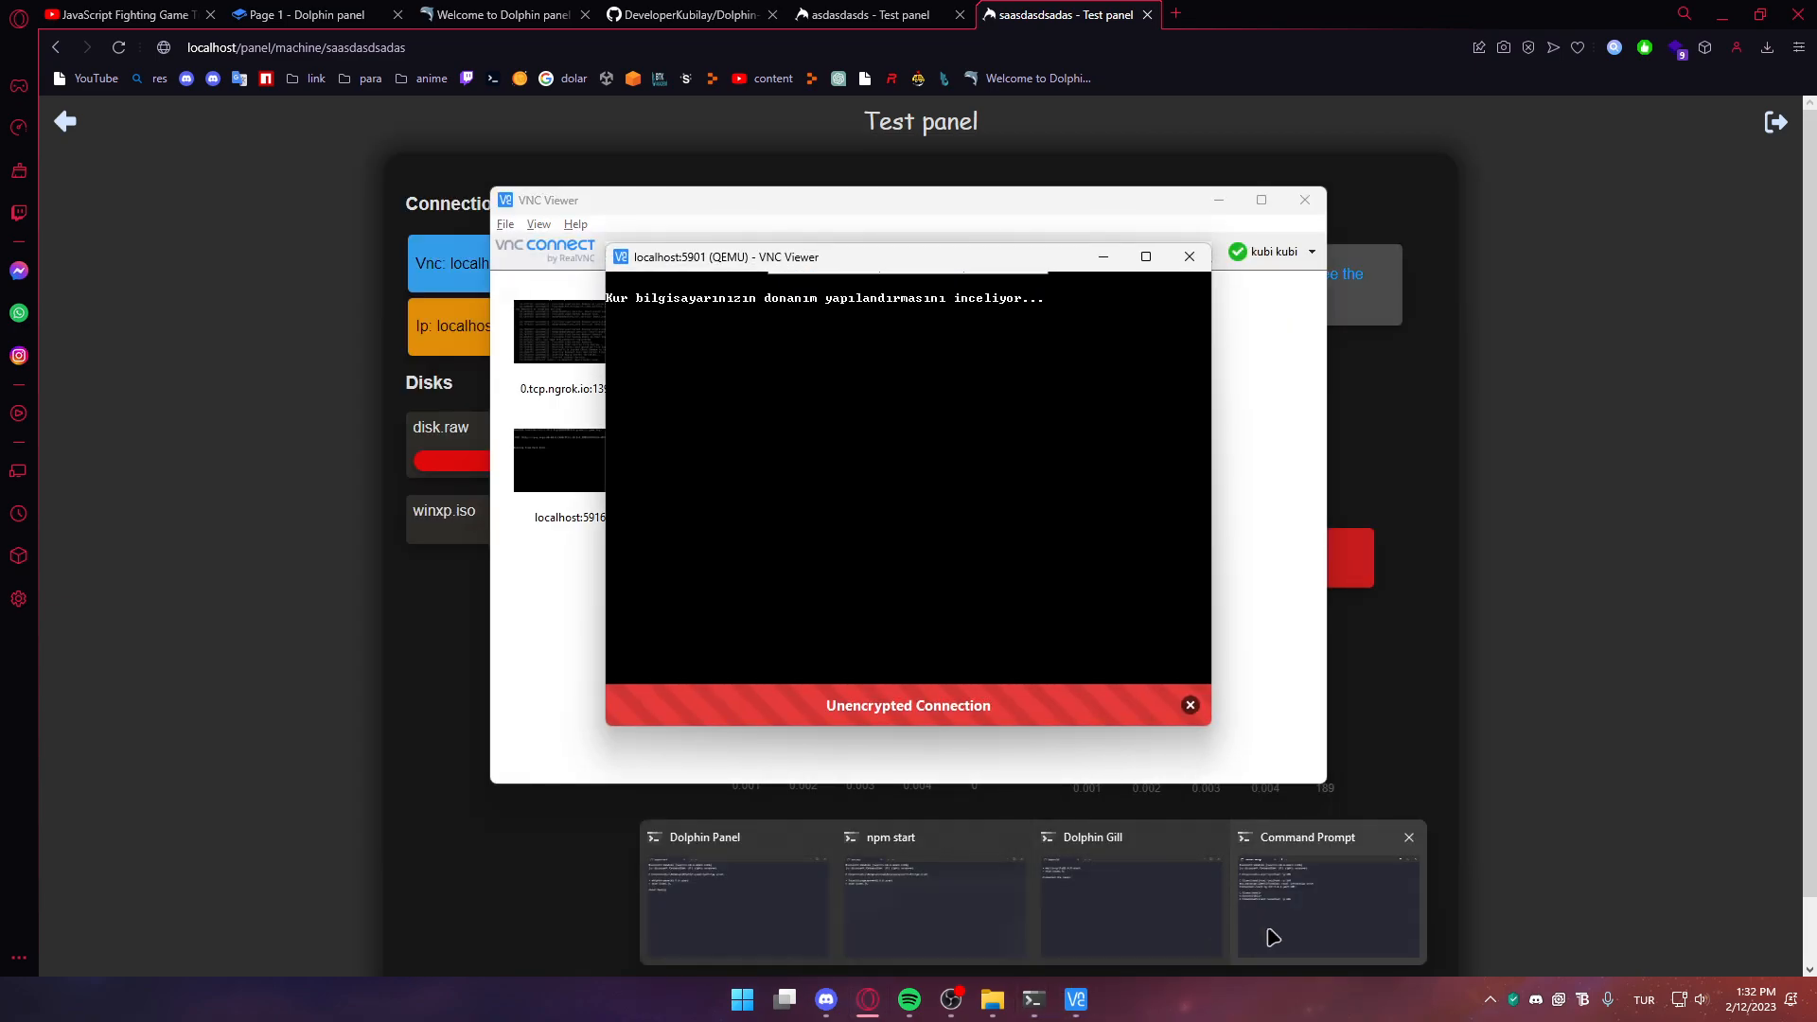
{"action": "left_click", "coordinate": [1297, 925]}
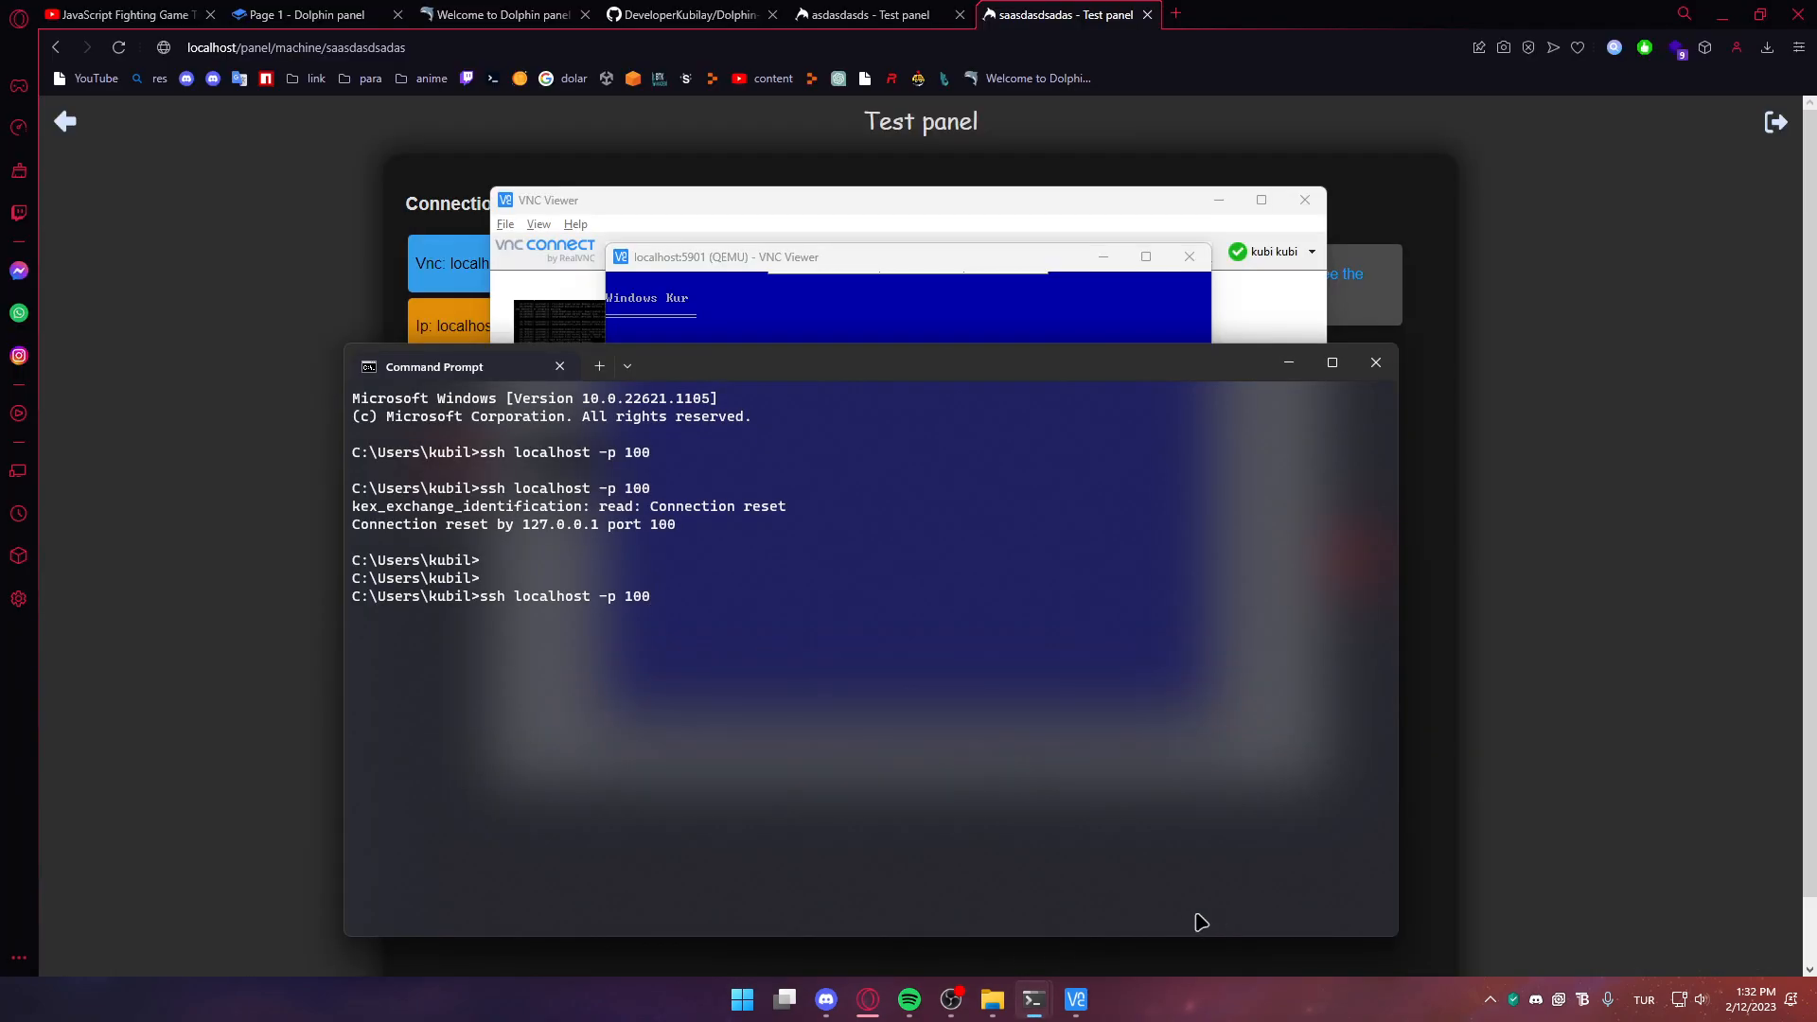
{"action": "left_click", "coordinate": [868, 1000]}
{"action": "mouse_move", "coordinate": [1076, 999]}
{"action": "left_click", "coordinate": [1140, 881]}
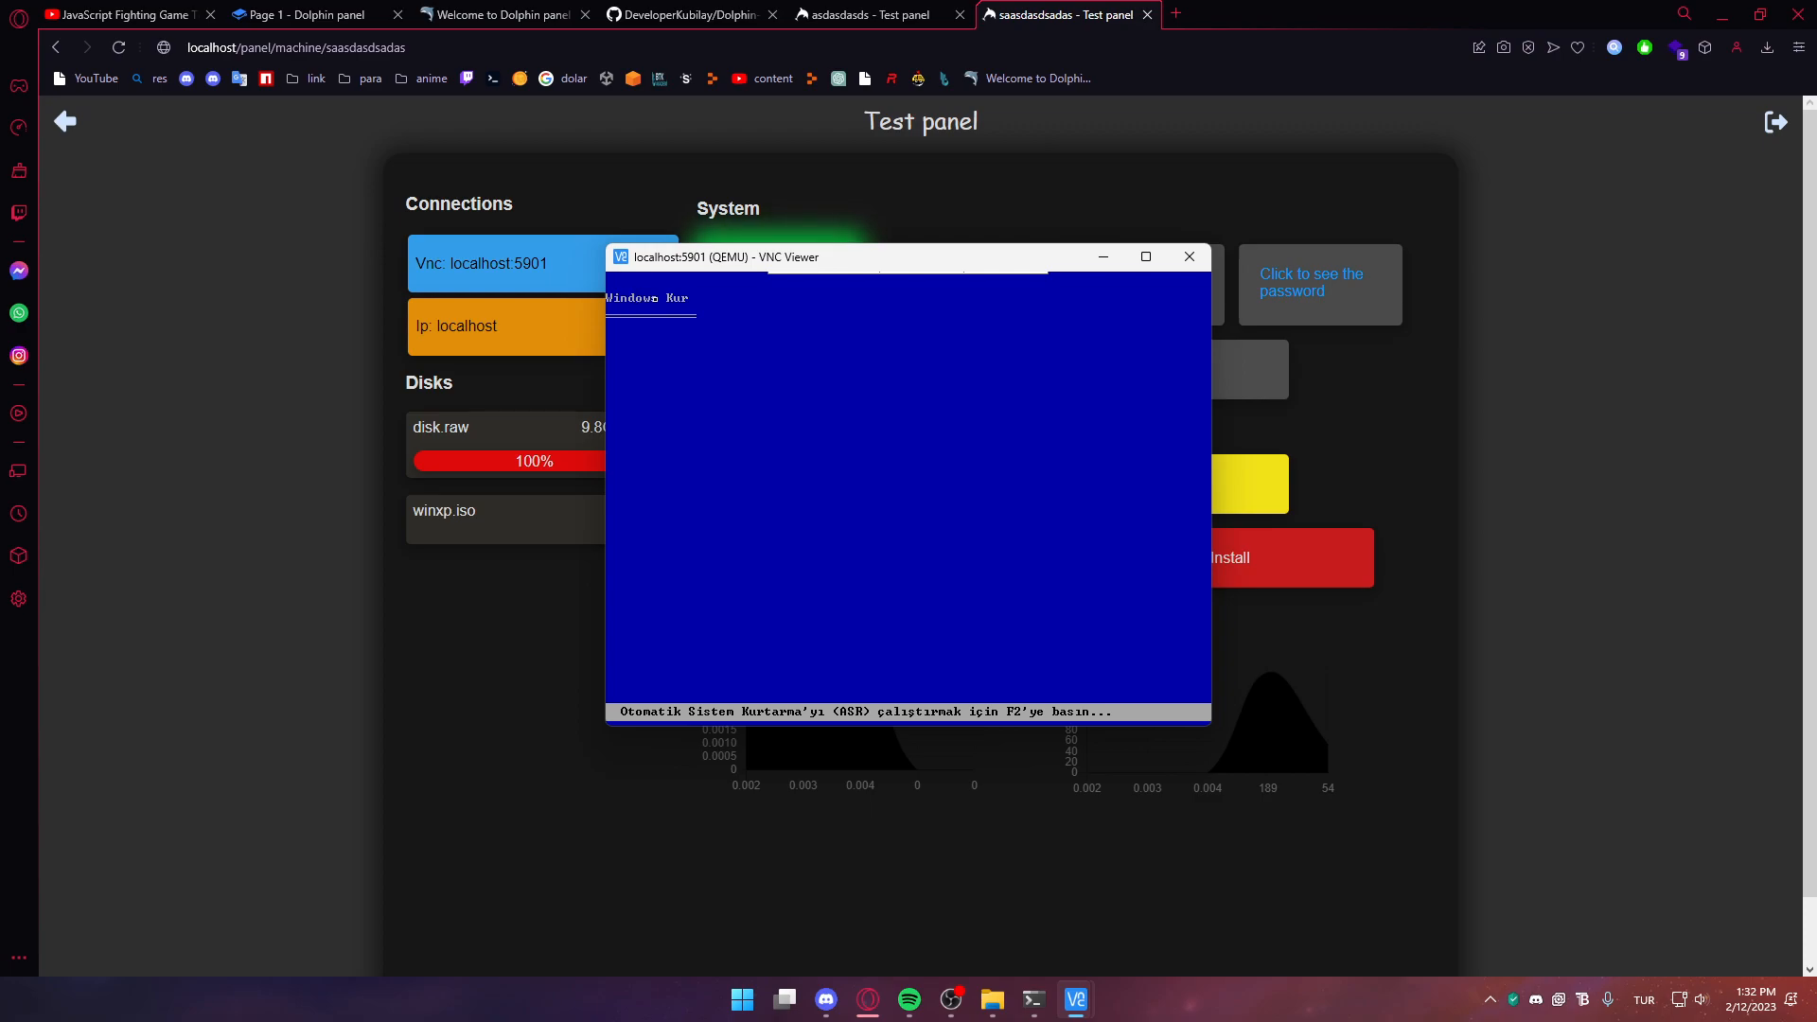
{"action": "left_click", "coordinate": [1190, 256]}
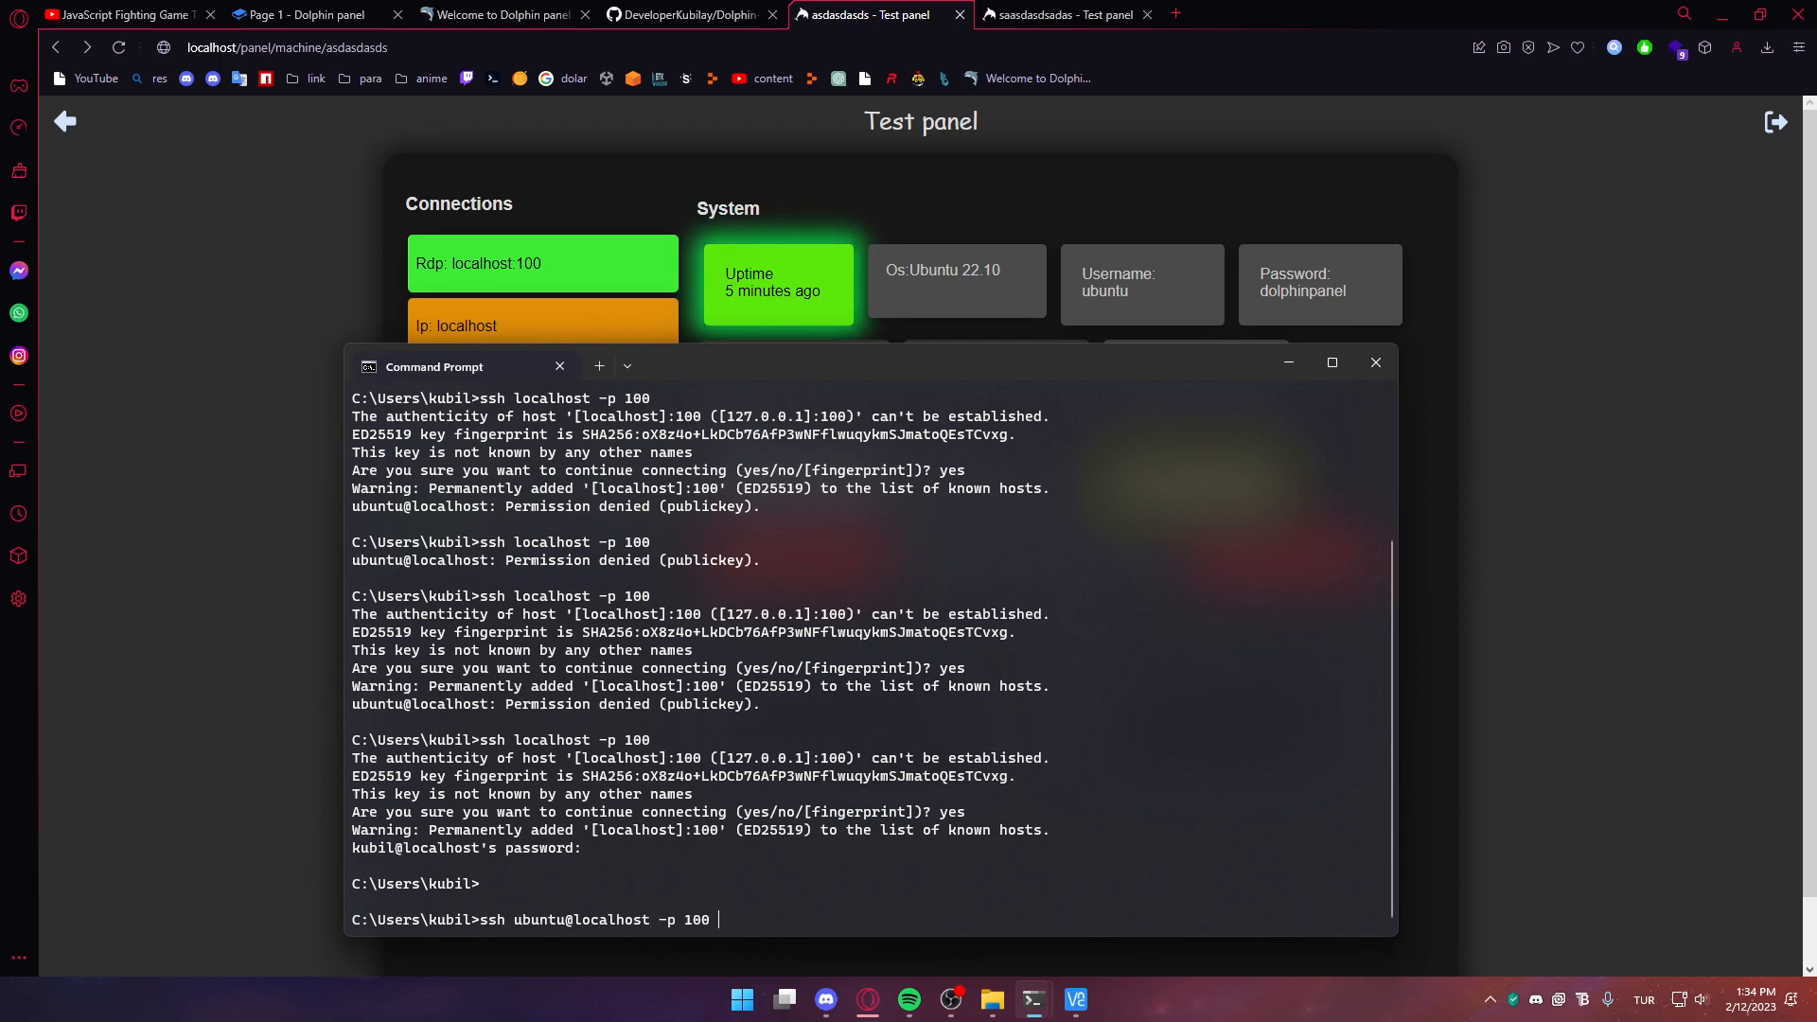
Log in over SSH as ubuntu to localhost port 100 using the password copied from the panel
{"action": "key", "text": "Return"}
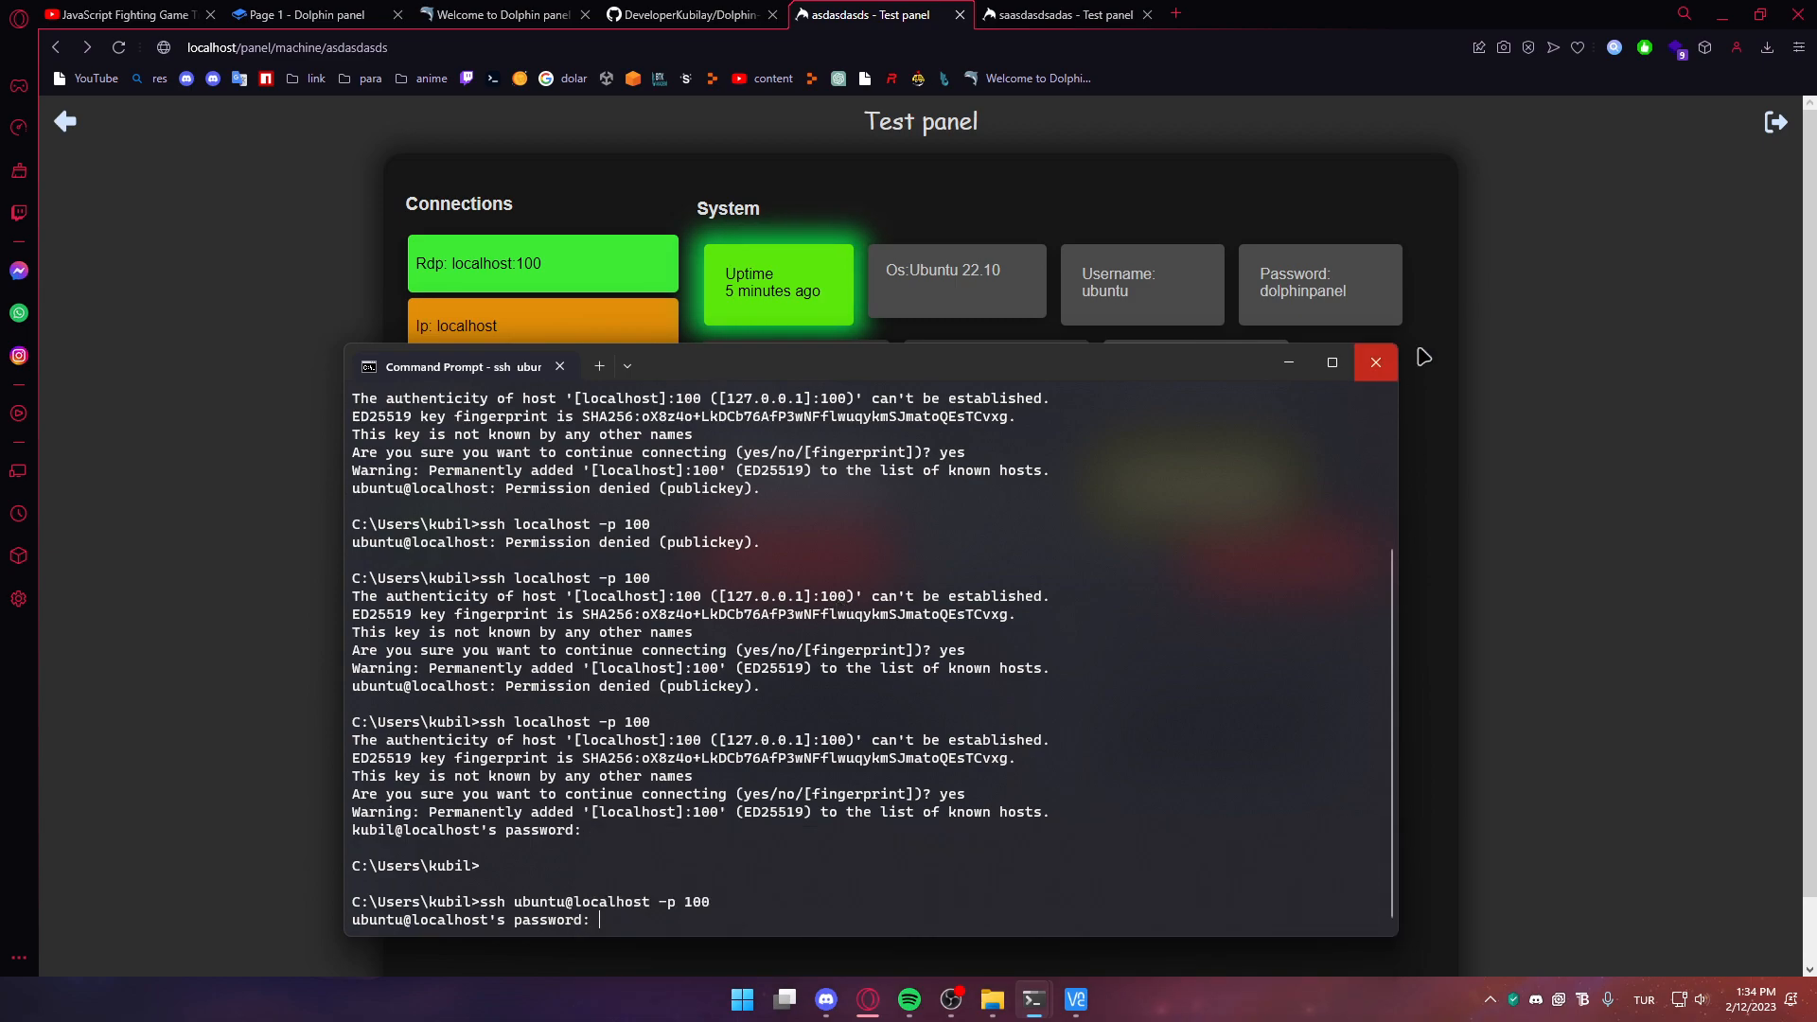
{"action": "left_click", "coordinate": [1330, 276]}
{"action": "key", "text": "alt+Tab"}
{"action": "key", "text": "ctrl+v"}
{"action": "key", "text": "Return"}
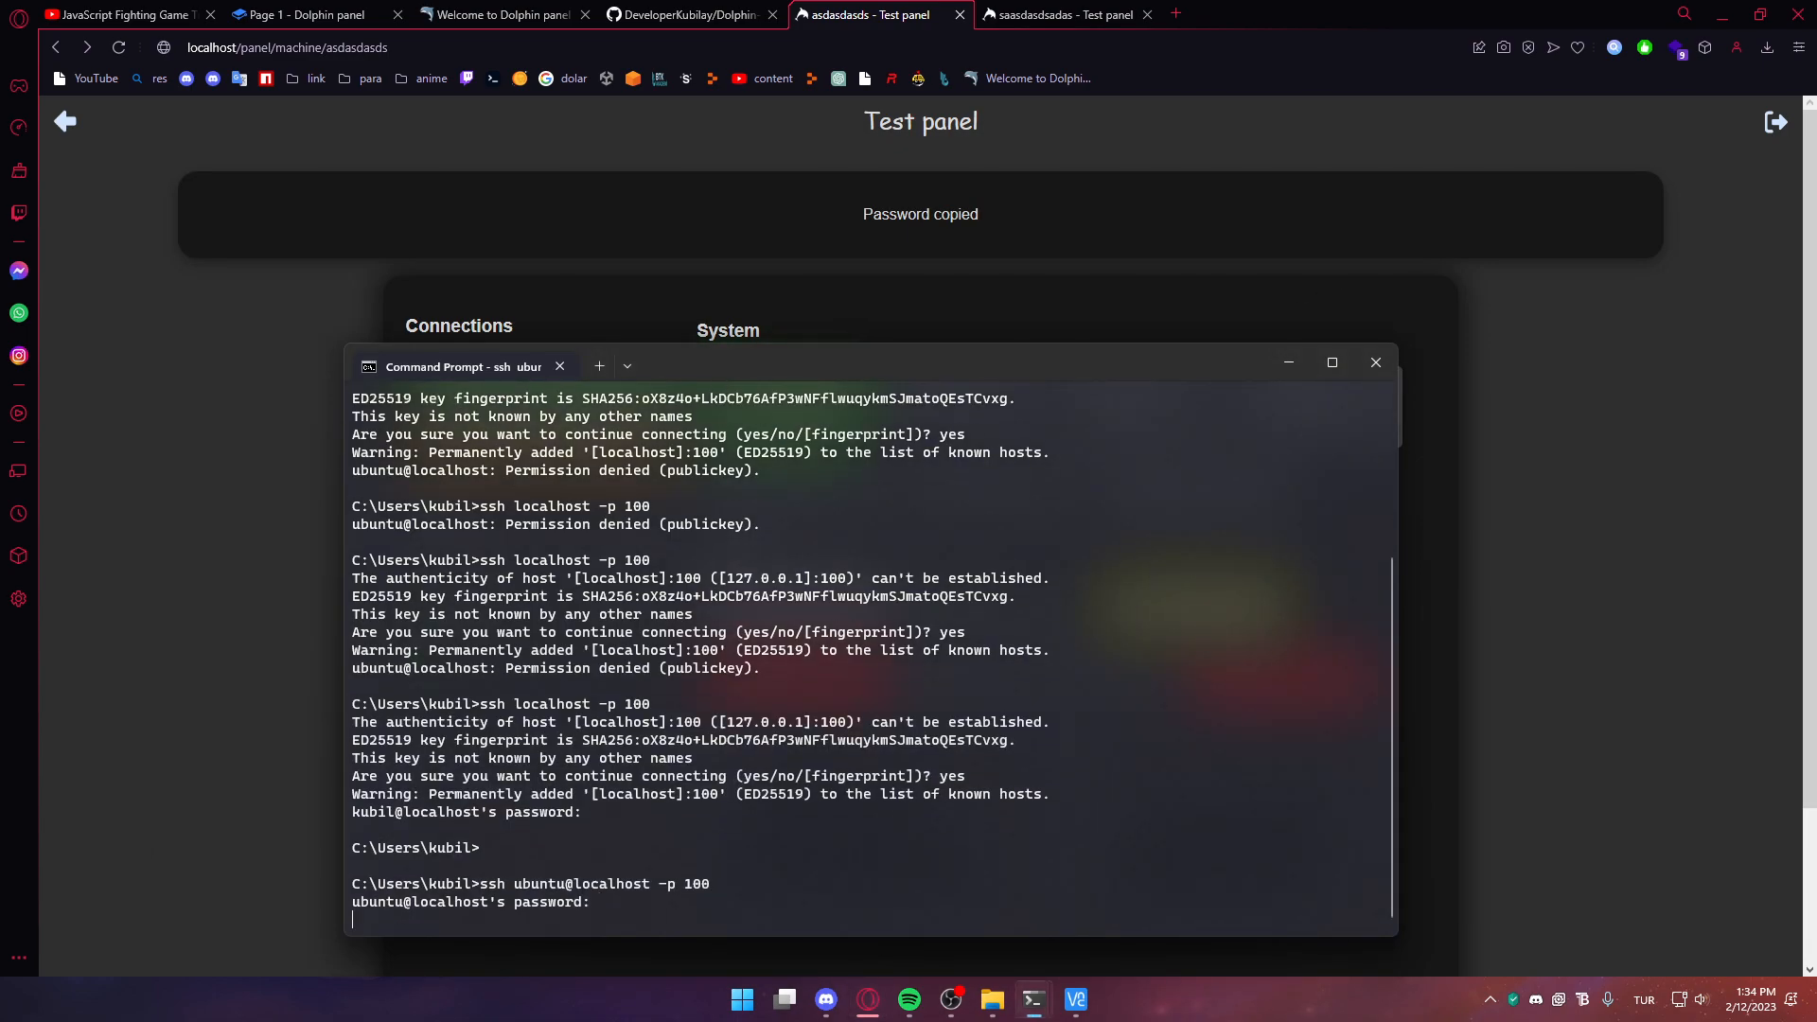
Check the .ssh known_hosts folder, then highlight the Ubuntu 22.10 version line in the output
{"action": "mouse_move", "coordinate": [992, 999]}
{"action": "left_click", "coordinate": [1296, 894]}
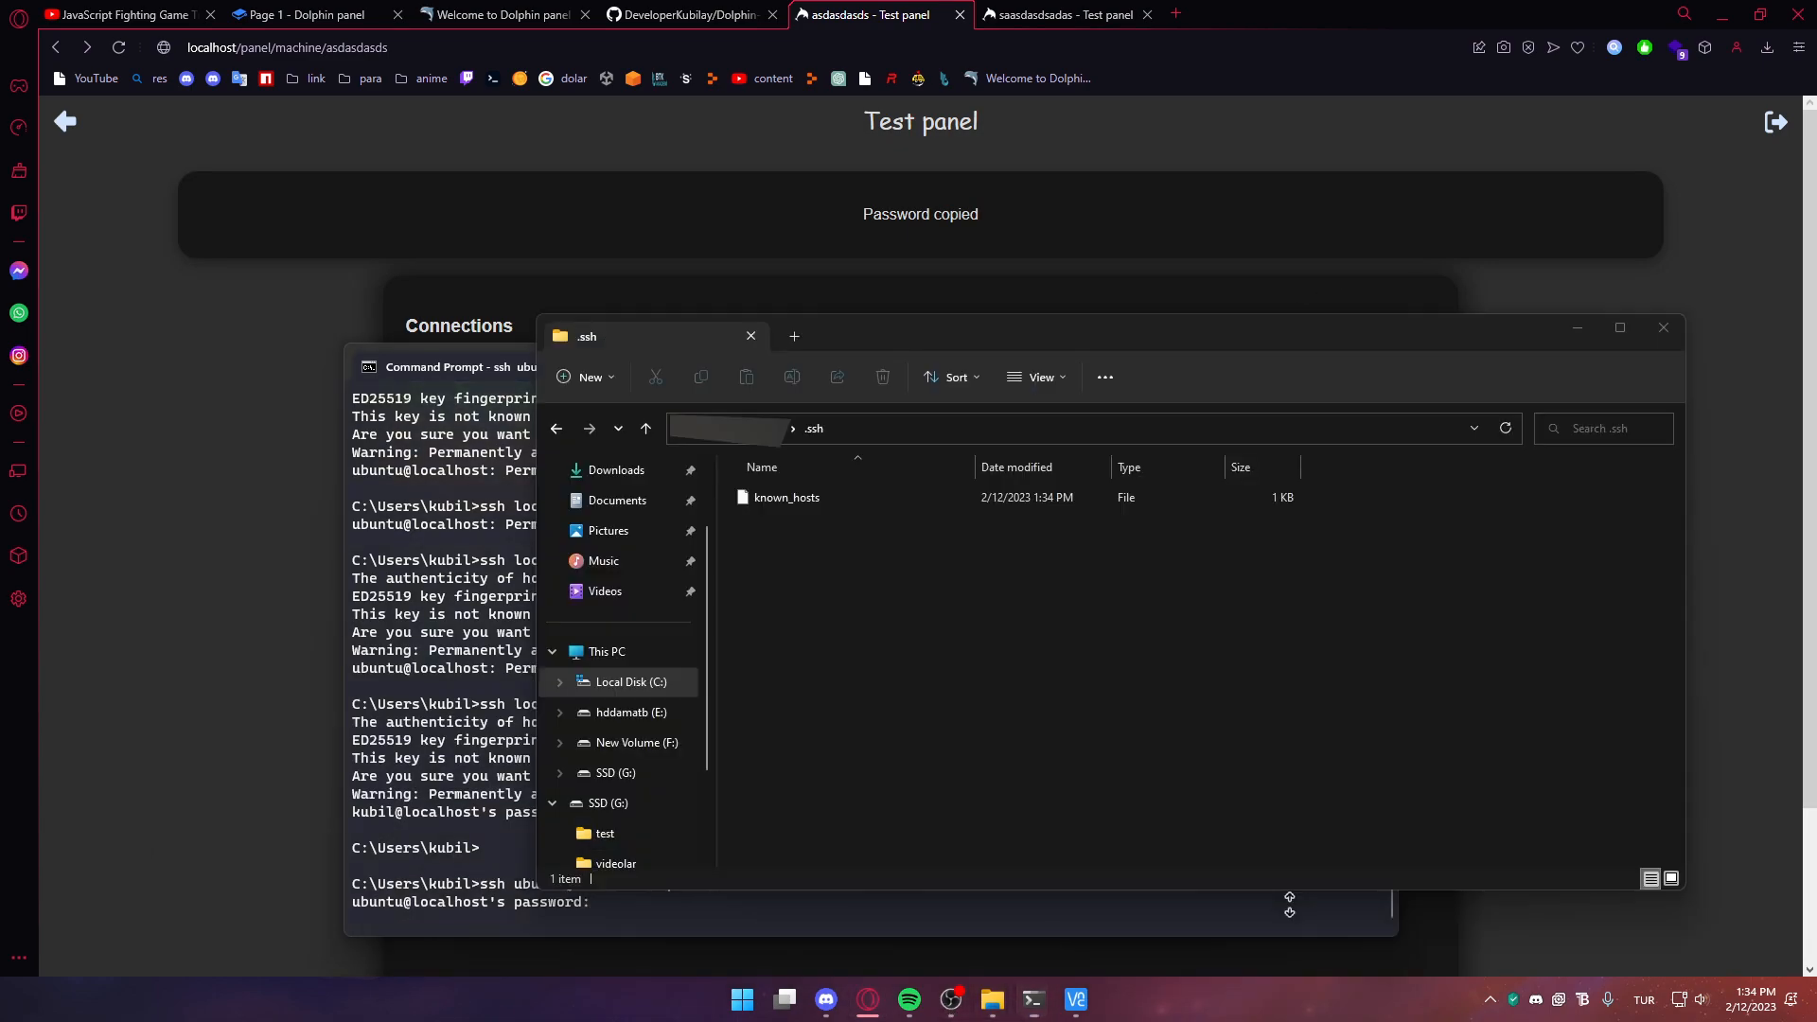
{"action": "left_click", "coordinate": [388, 710]}
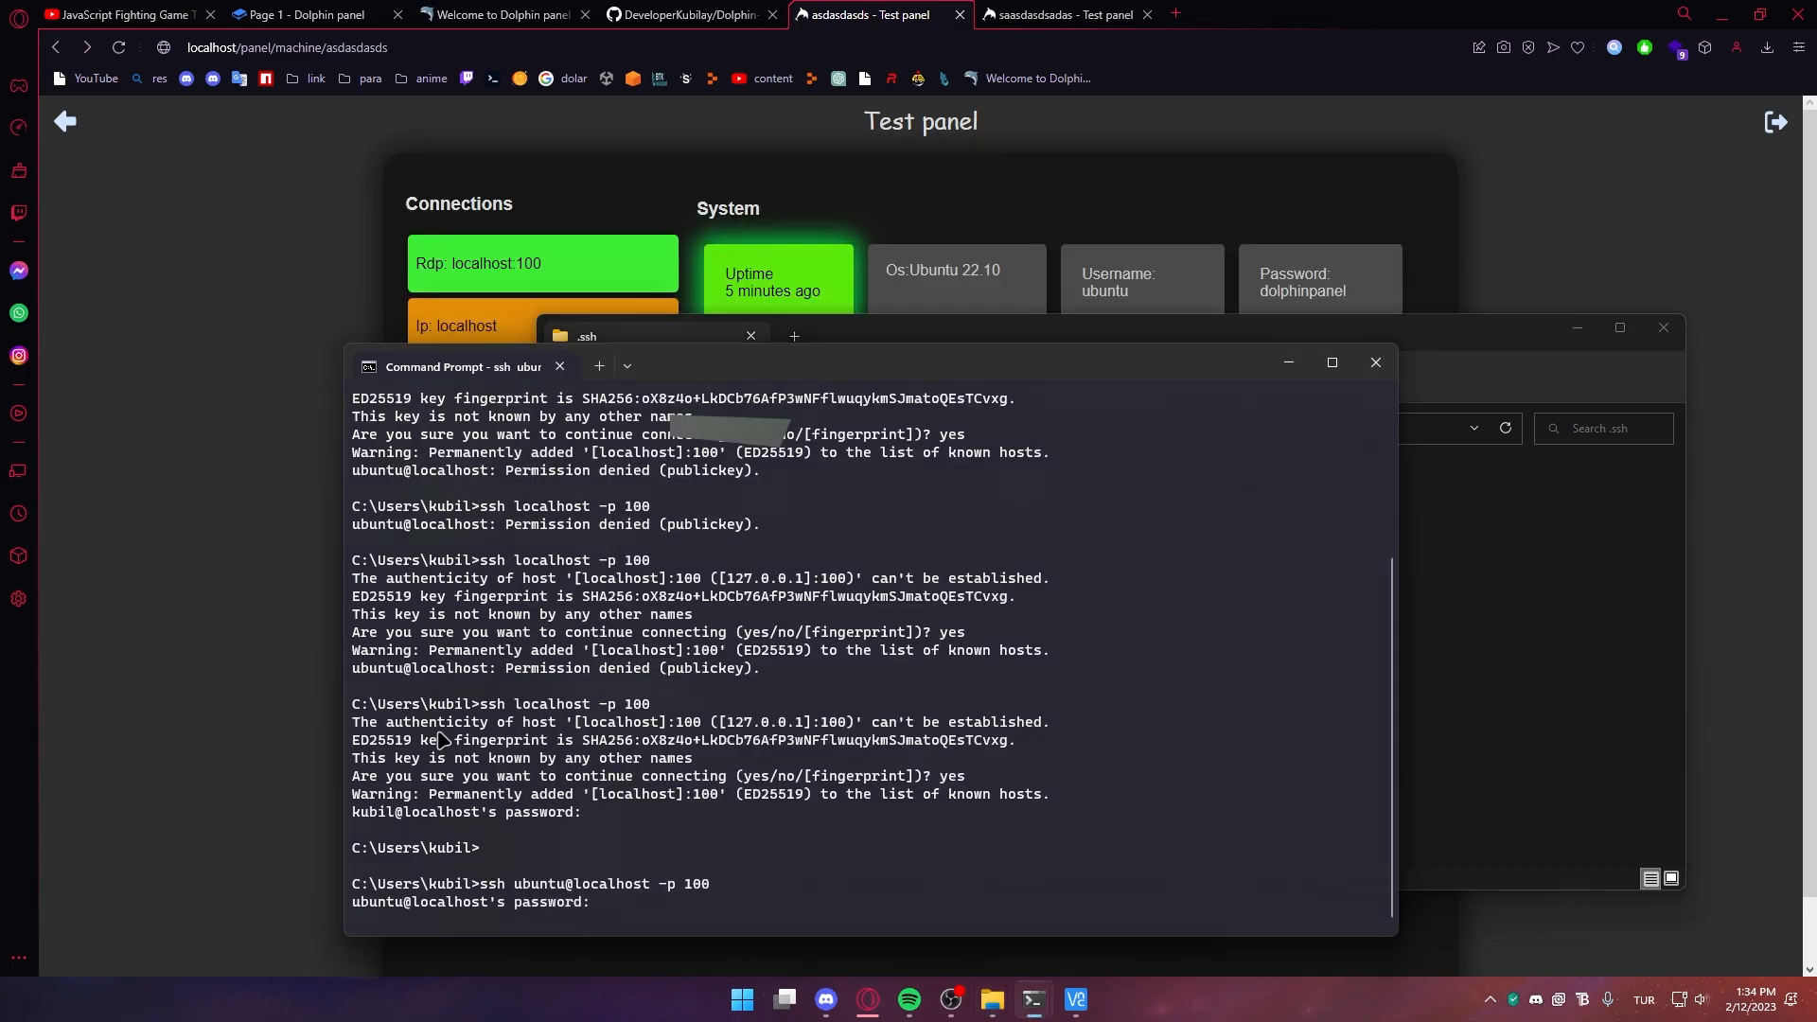
{"action": "key", "text": "alt+Tab"}
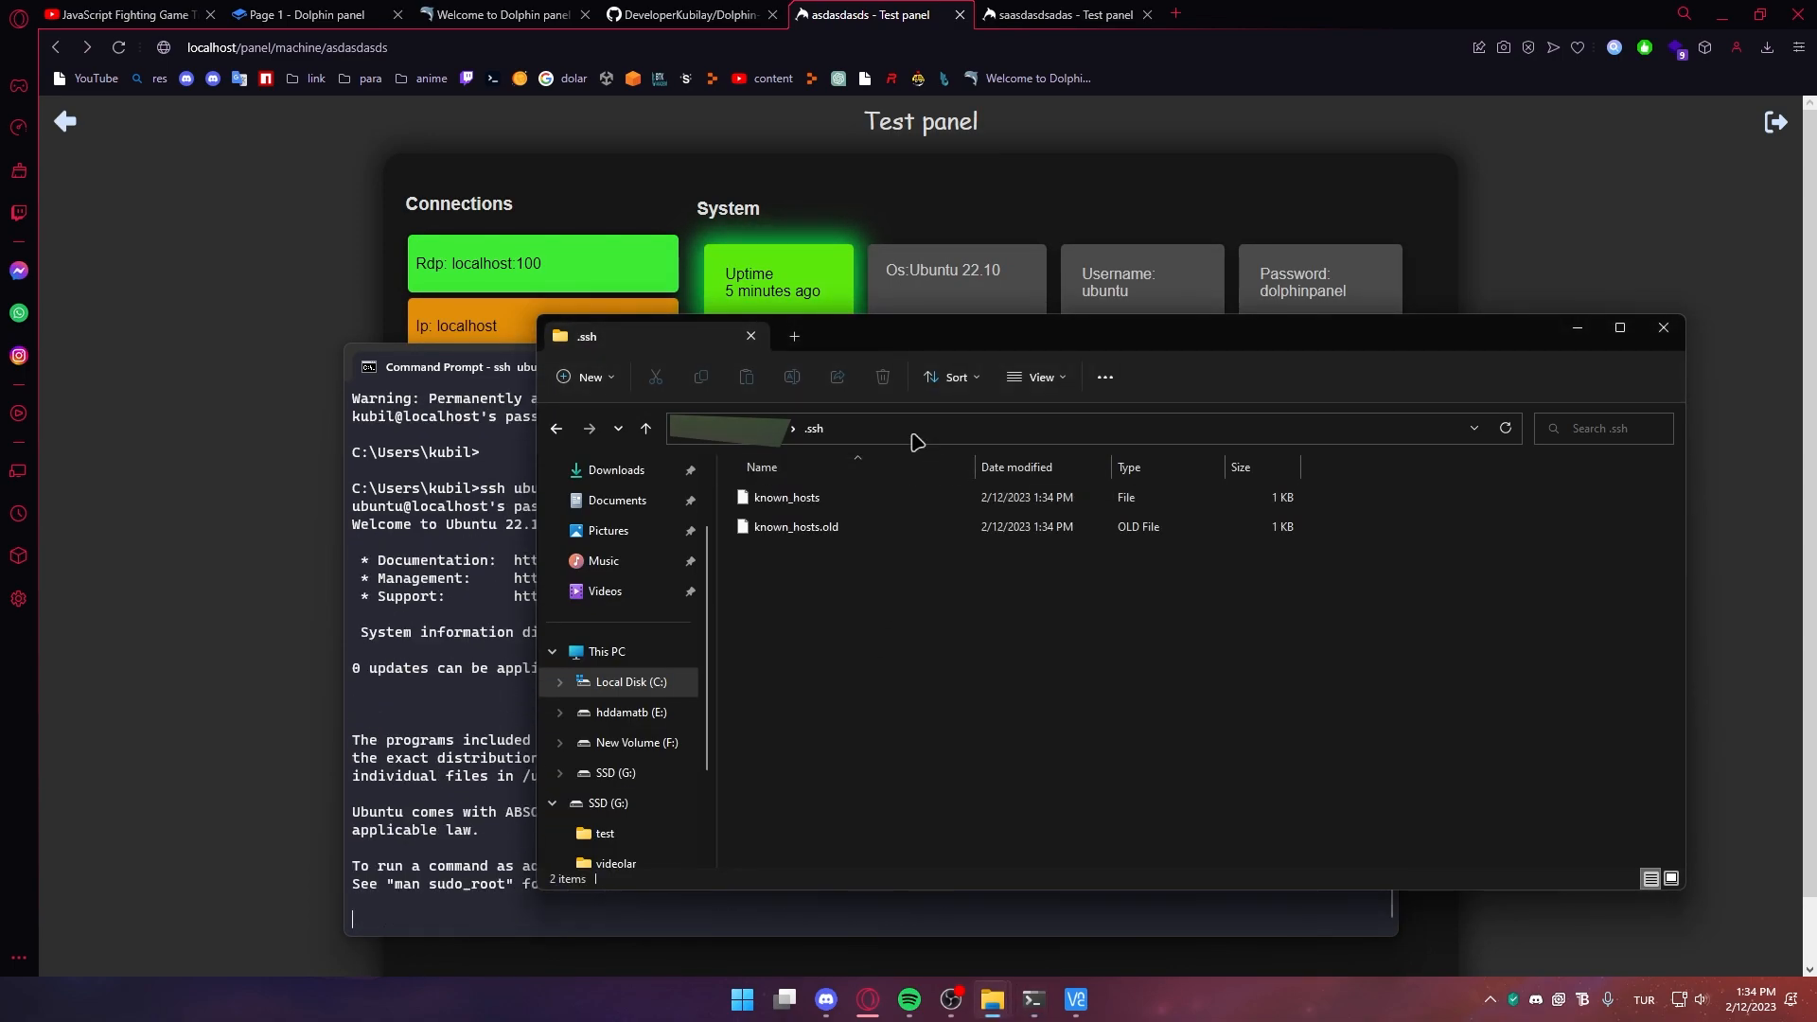
{"action": "left_click", "coordinate": [913, 434]}
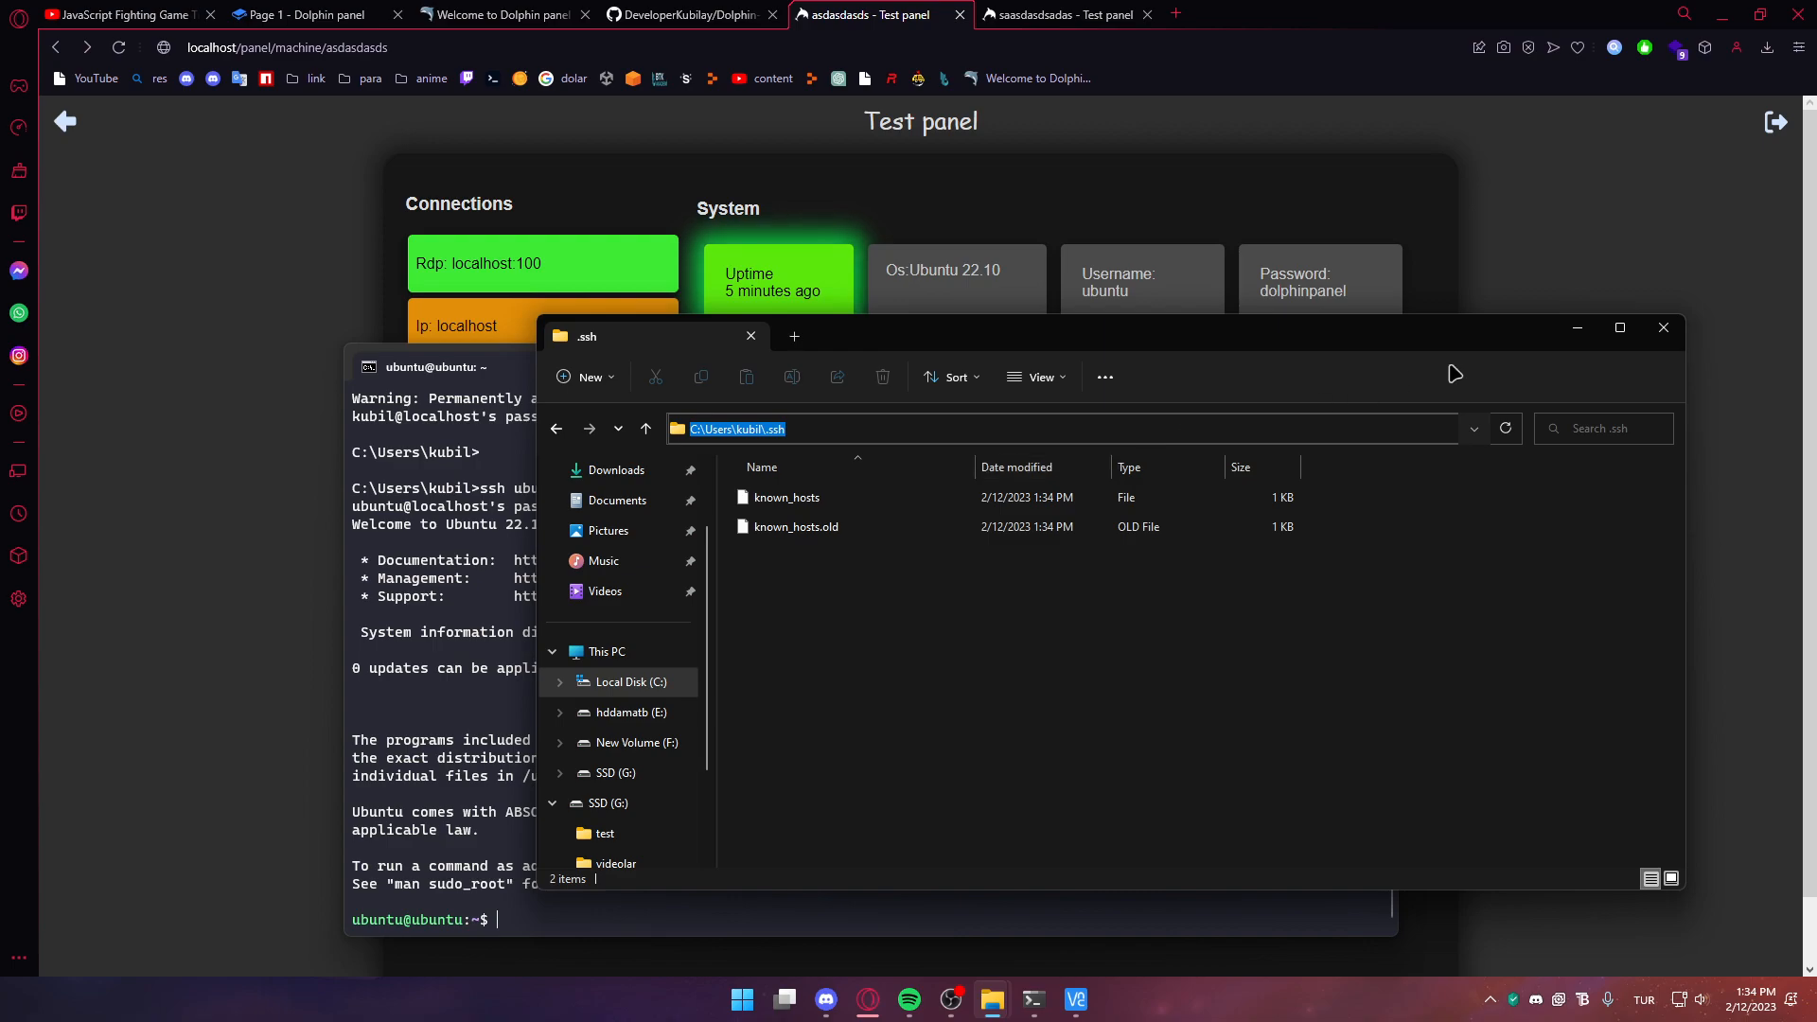
{"action": "left_click", "coordinate": [1664, 328]}
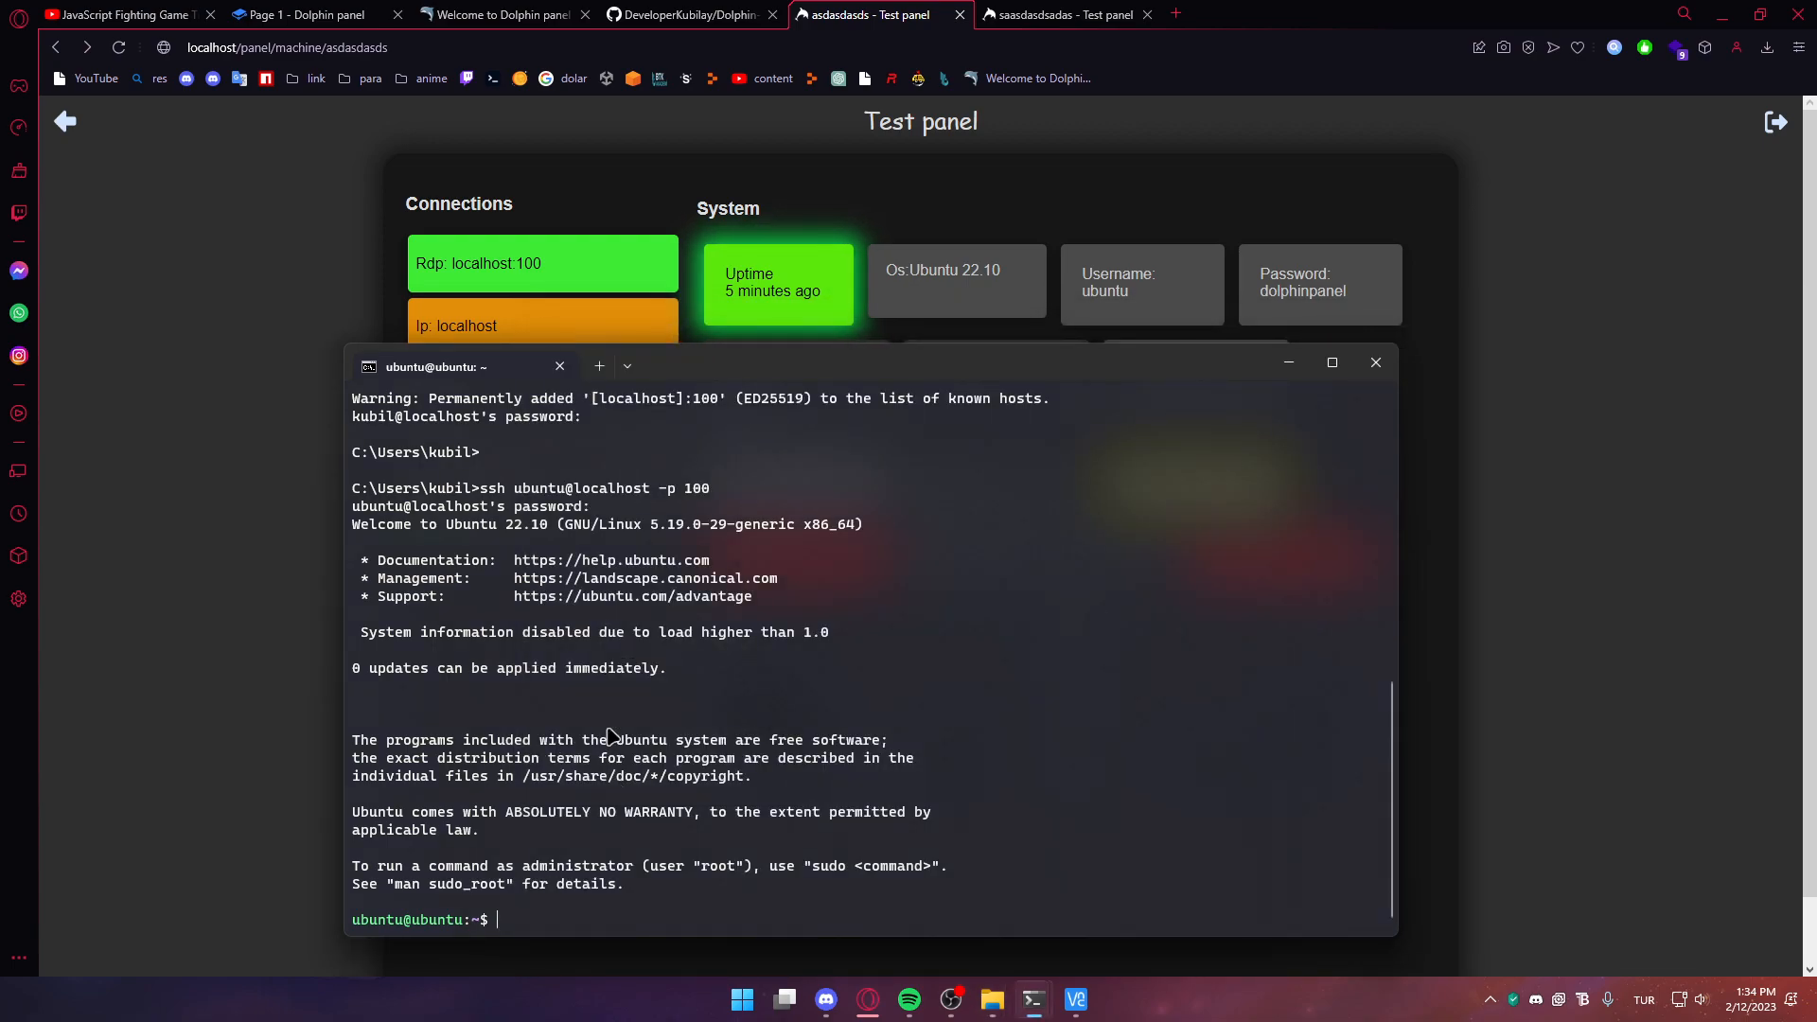
{"action": "left_click_drag", "start_coordinate": [483, 523], "coordinate": [880, 535]}
{"action": "left_click", "coordinate": [700, 814]}
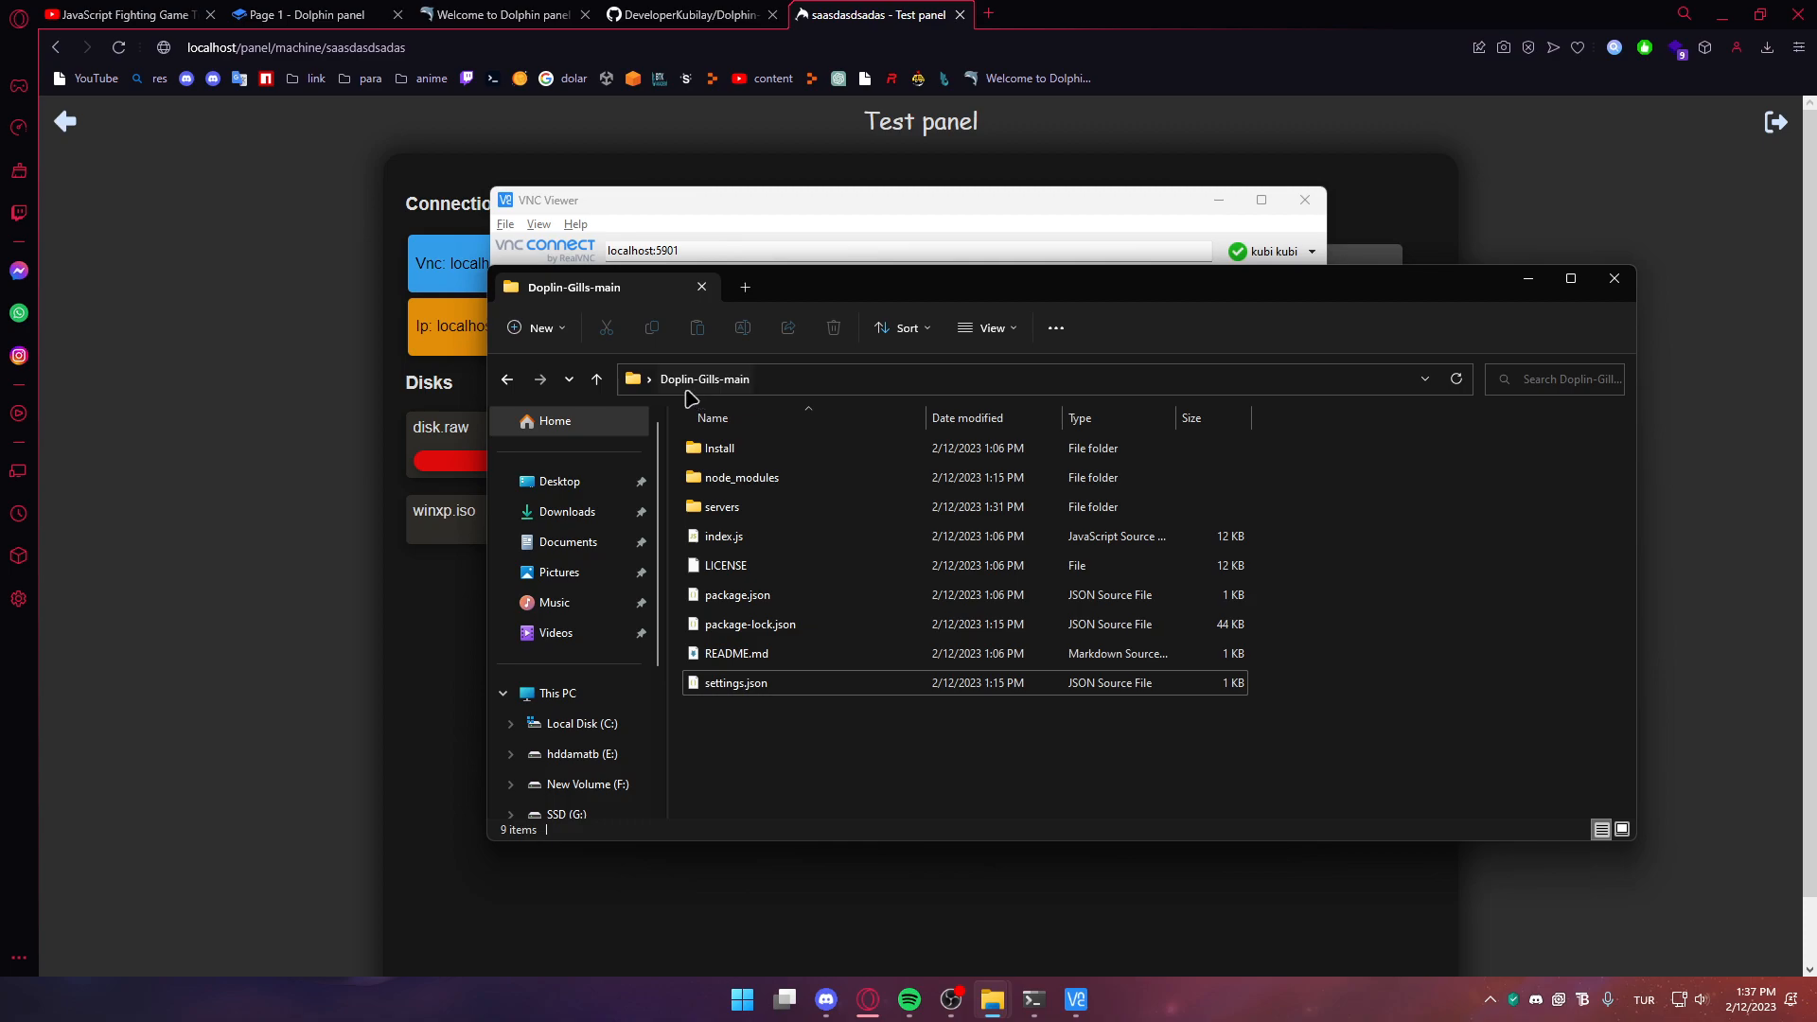
Open servers/asdasdasds/start.txt and read the QEMU launch line (-smp 1, -m 1024)
{"action": "double_click", "coordinate": [719, 509]}
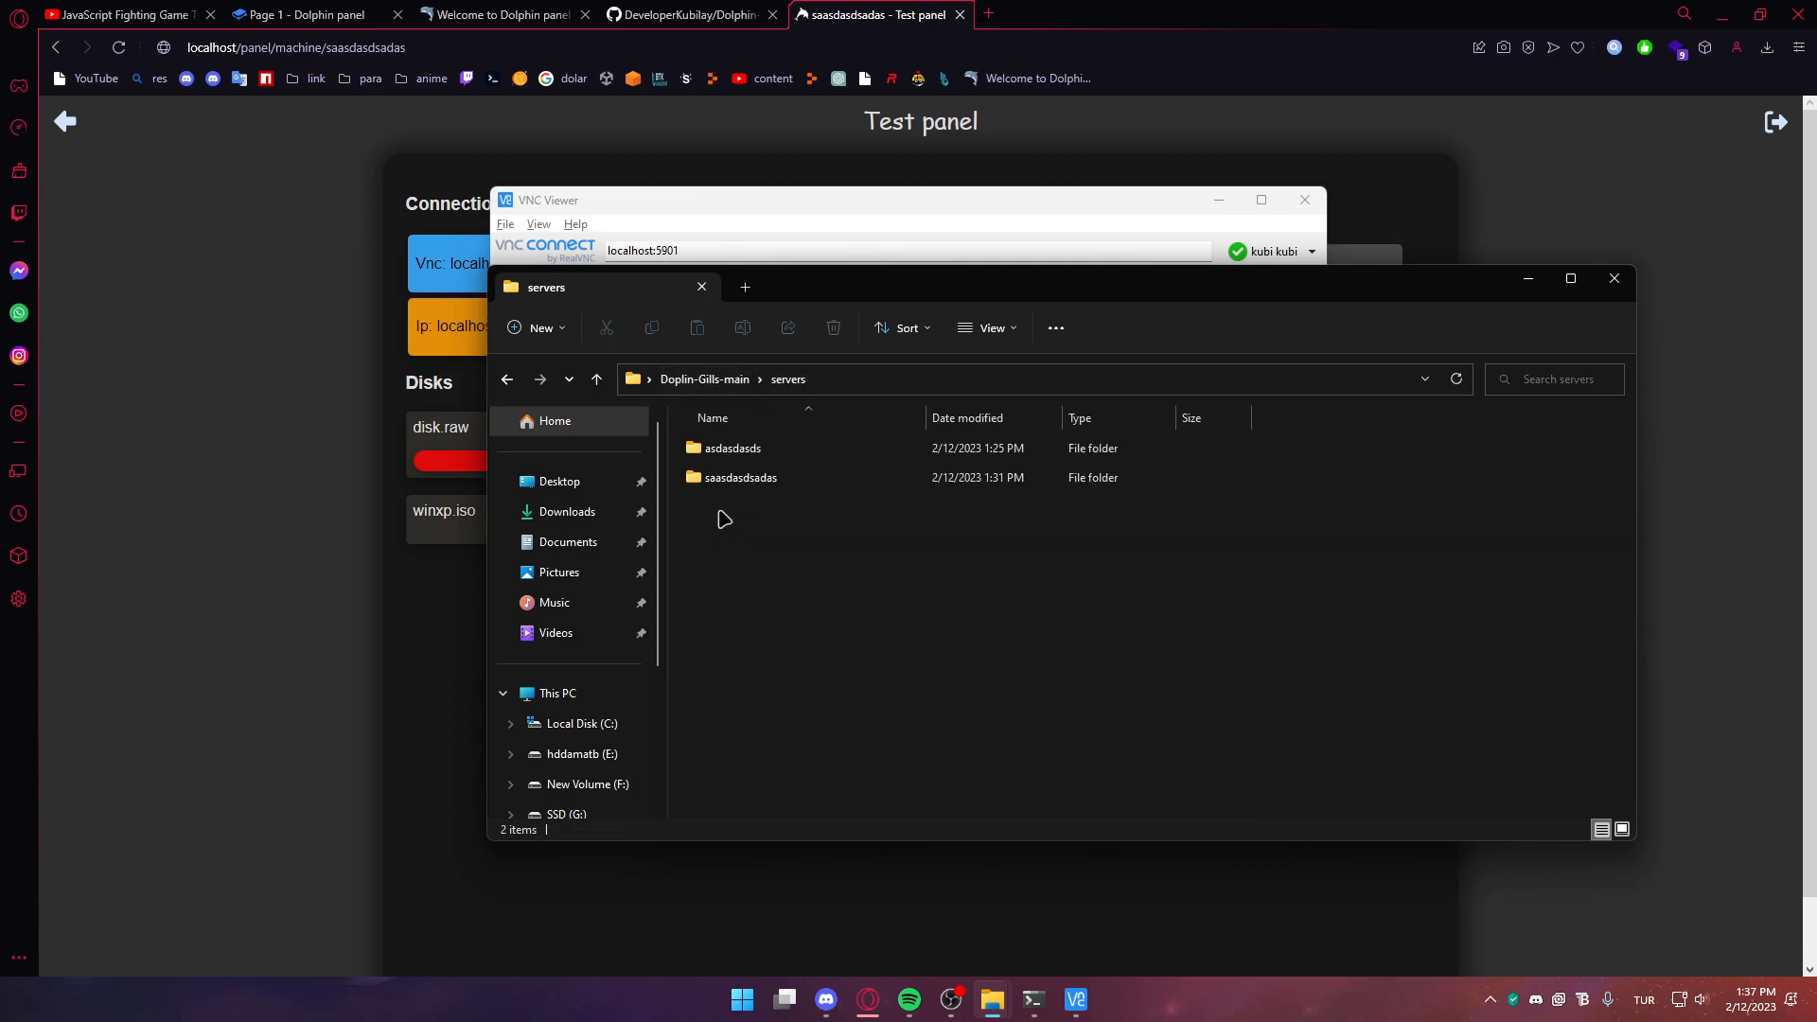
{"action": "double_click", "coordinate": [724, 460]}
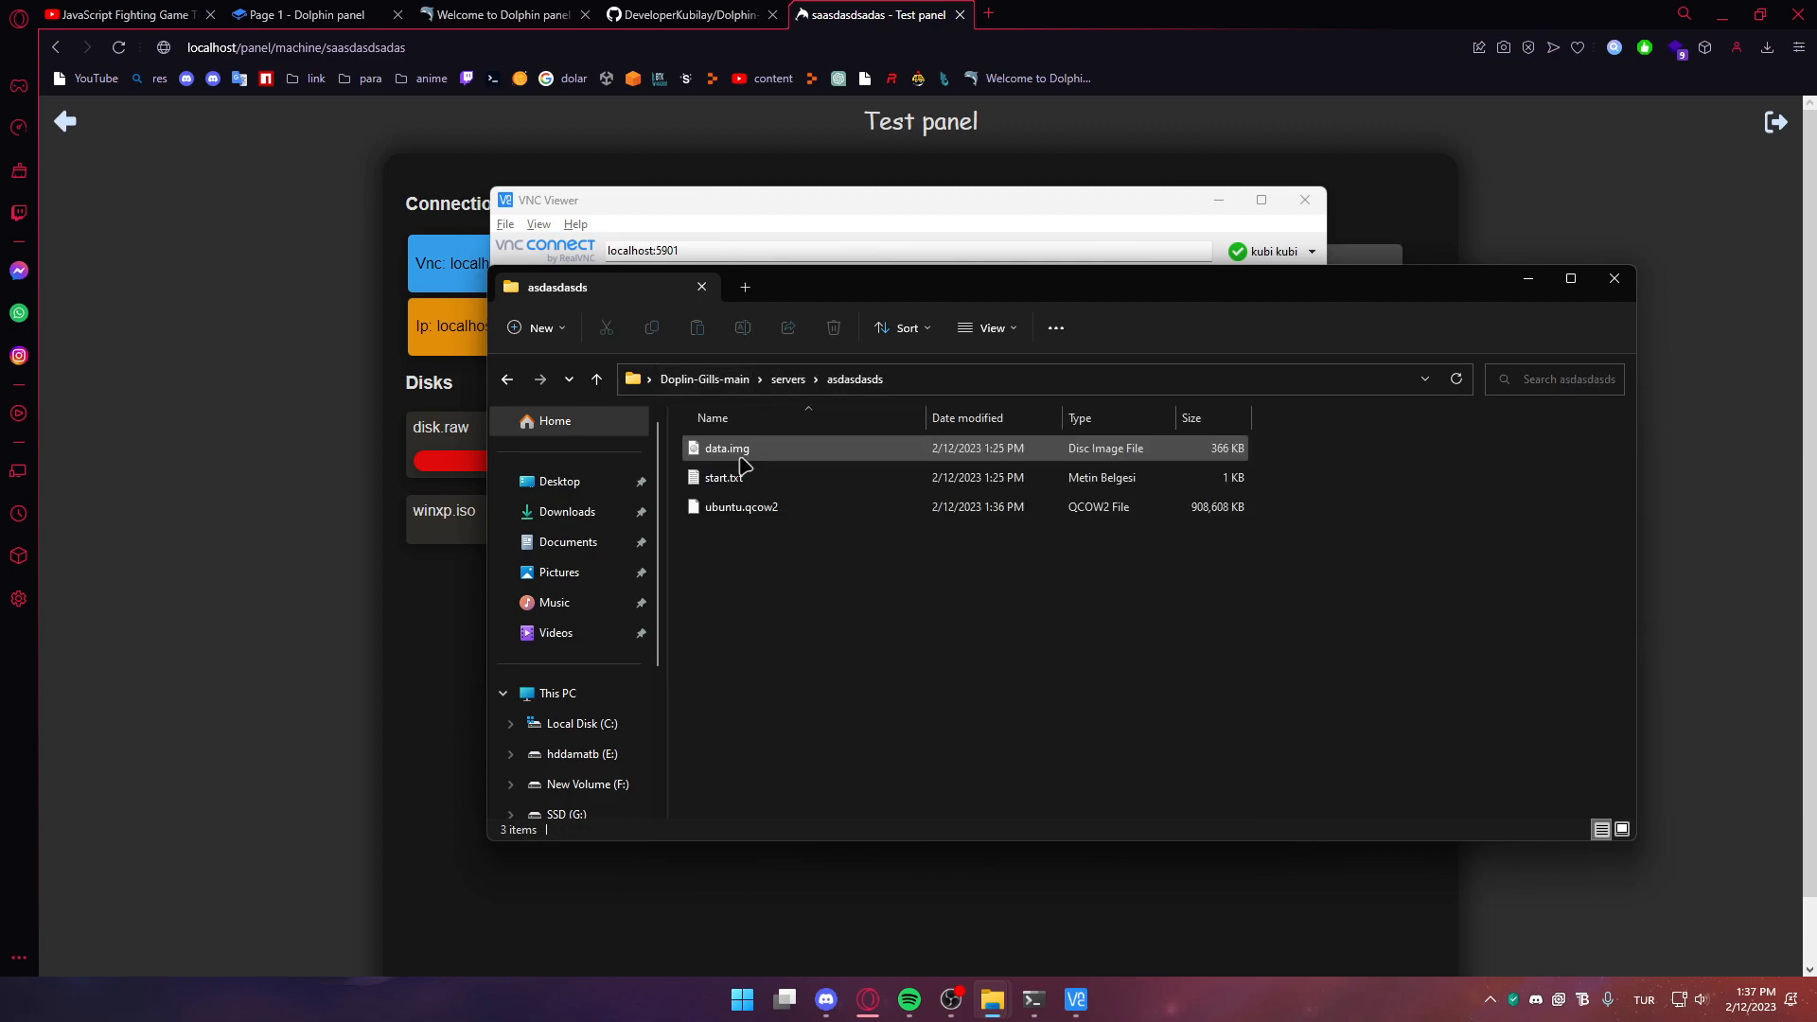
{"action": "double_click", "coordinate": [784, 485]}
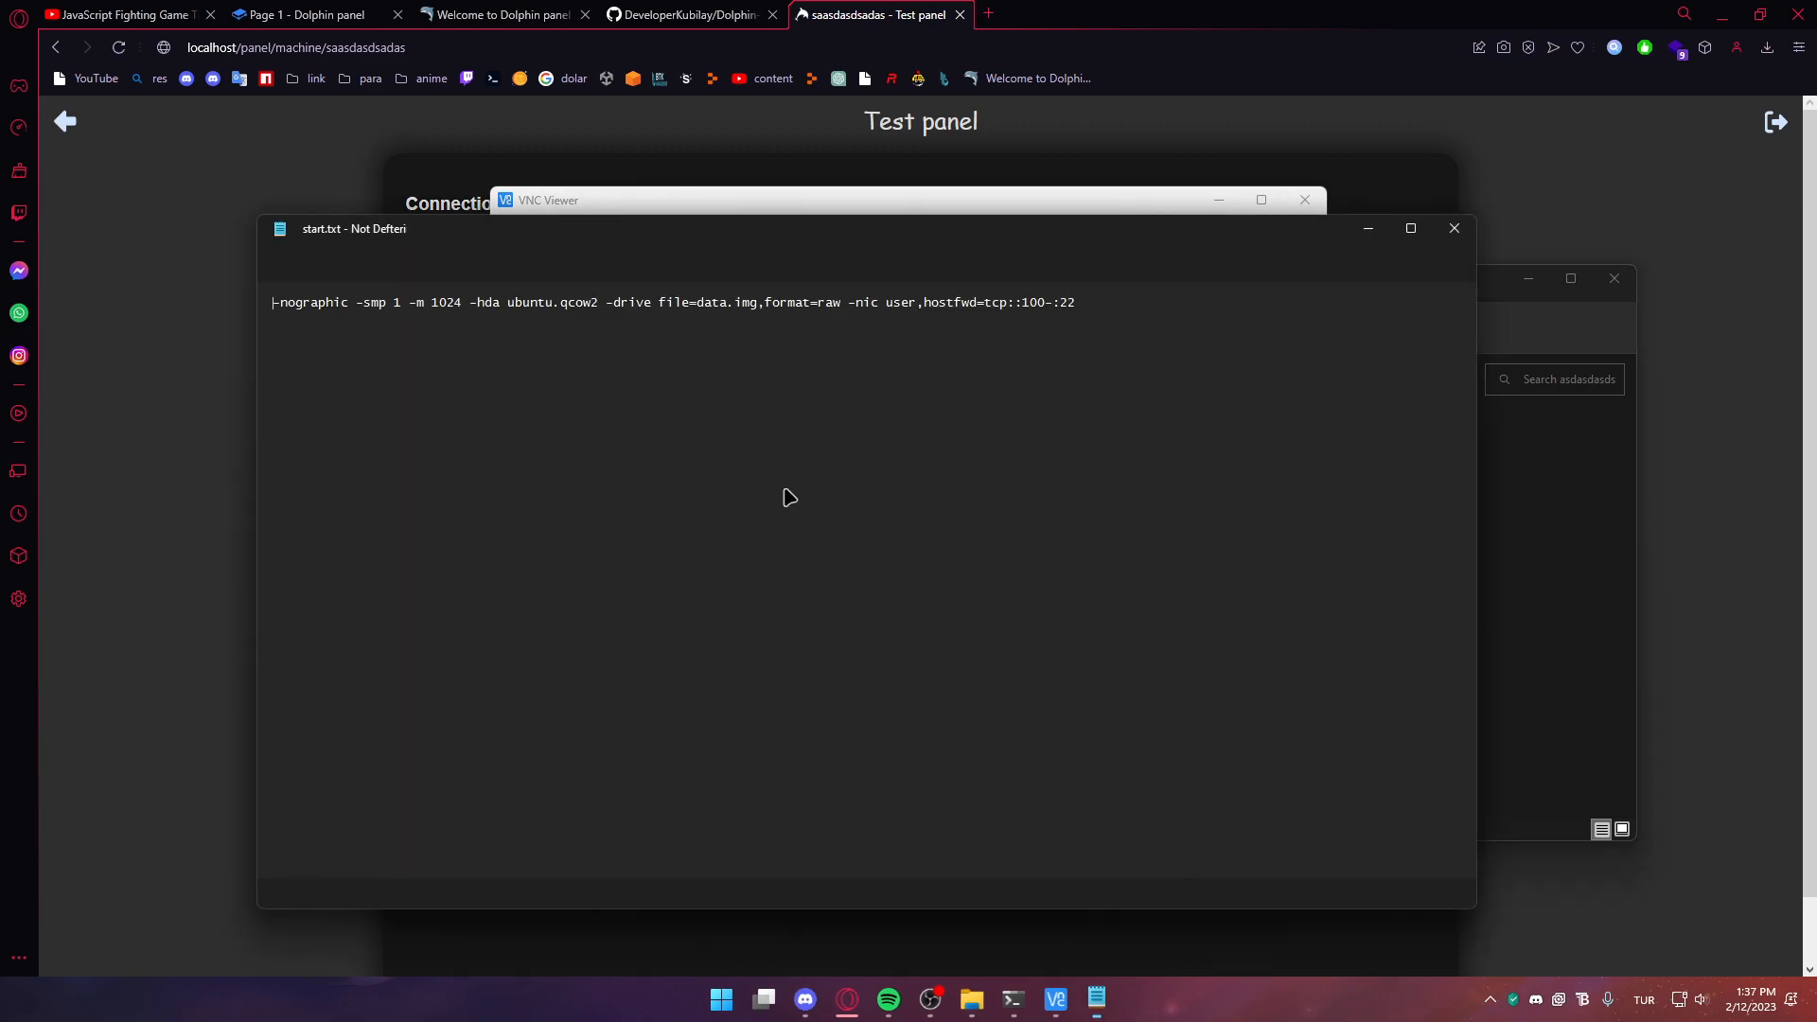
{"action": "key", "text": "ctrl+a"}
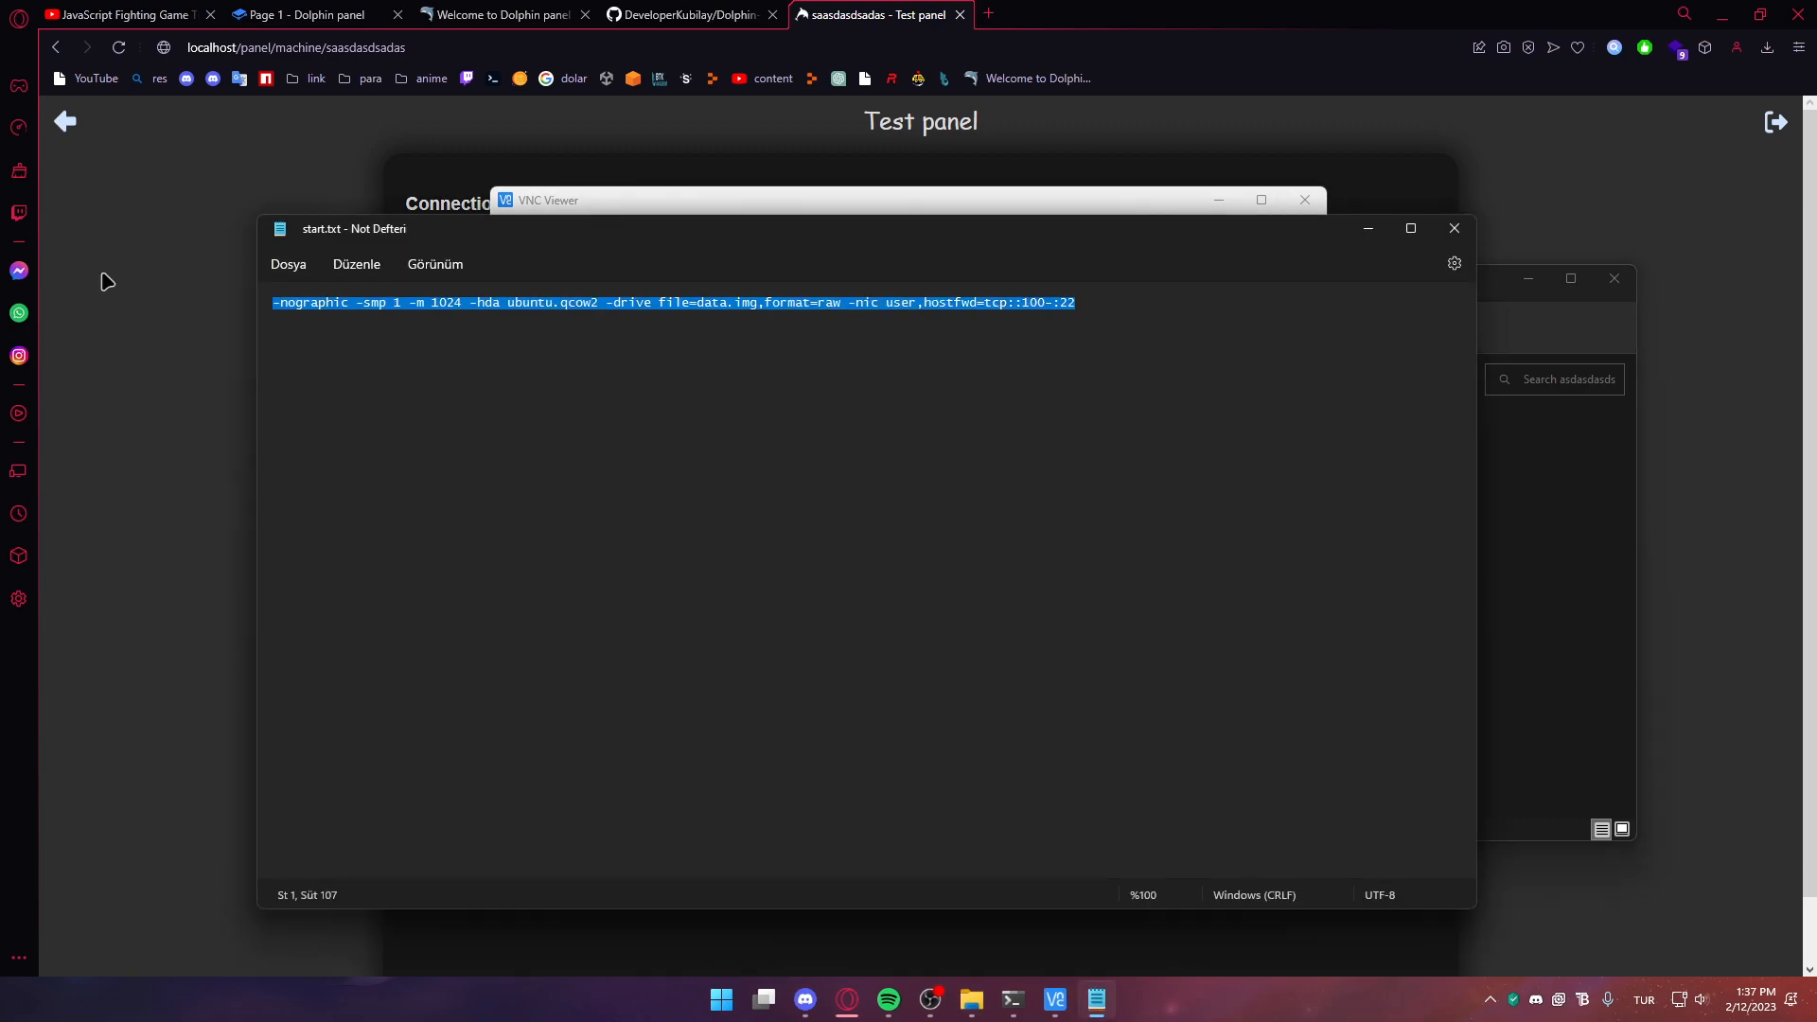
{"action": "left_click", "coordinate": [1454, 228]}
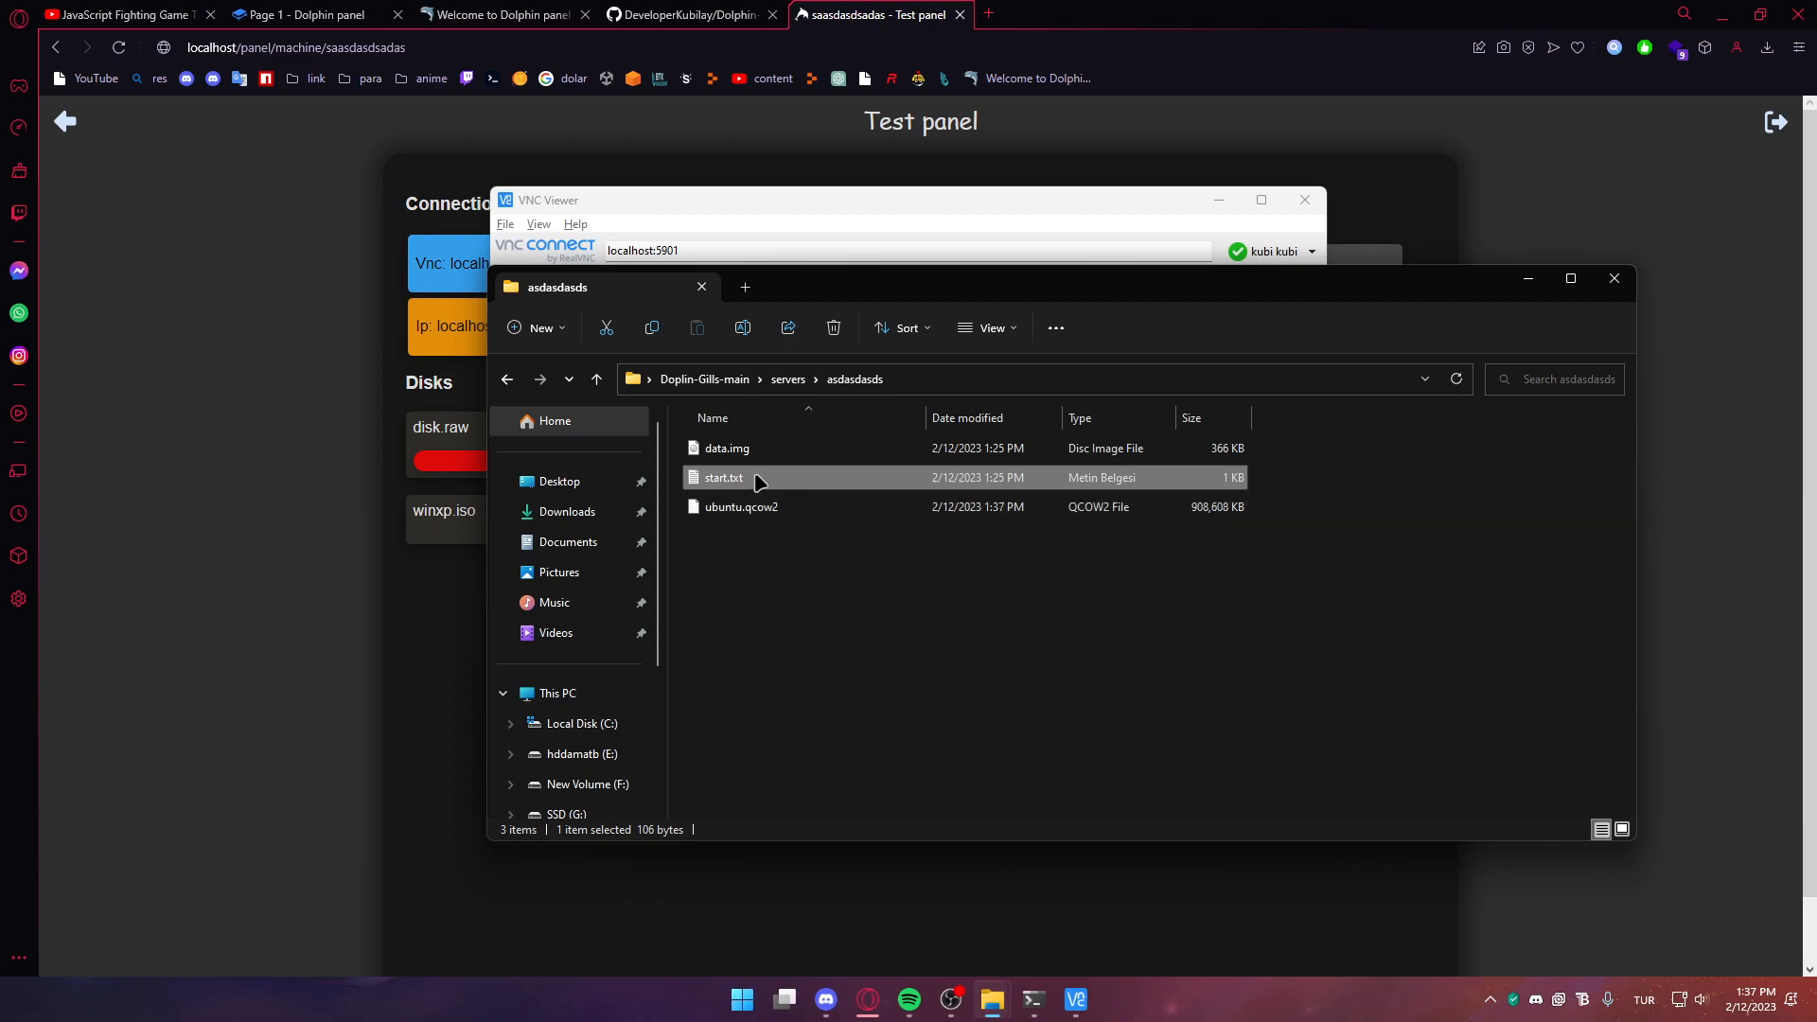
Go back into the asdasdasds folder, select data.img, and leave File Explorer
{"action": "key", "text": "alt+Left"}
{"action": "key", "text": "alt+Left"}
{"action": "key", "text": "alt+Right"}
{"action": "key", "text": "alt+Right"}
{"action": "key", "text": "alt+Left"}
{"action": "double_click", "coordinate": [785, 453]}
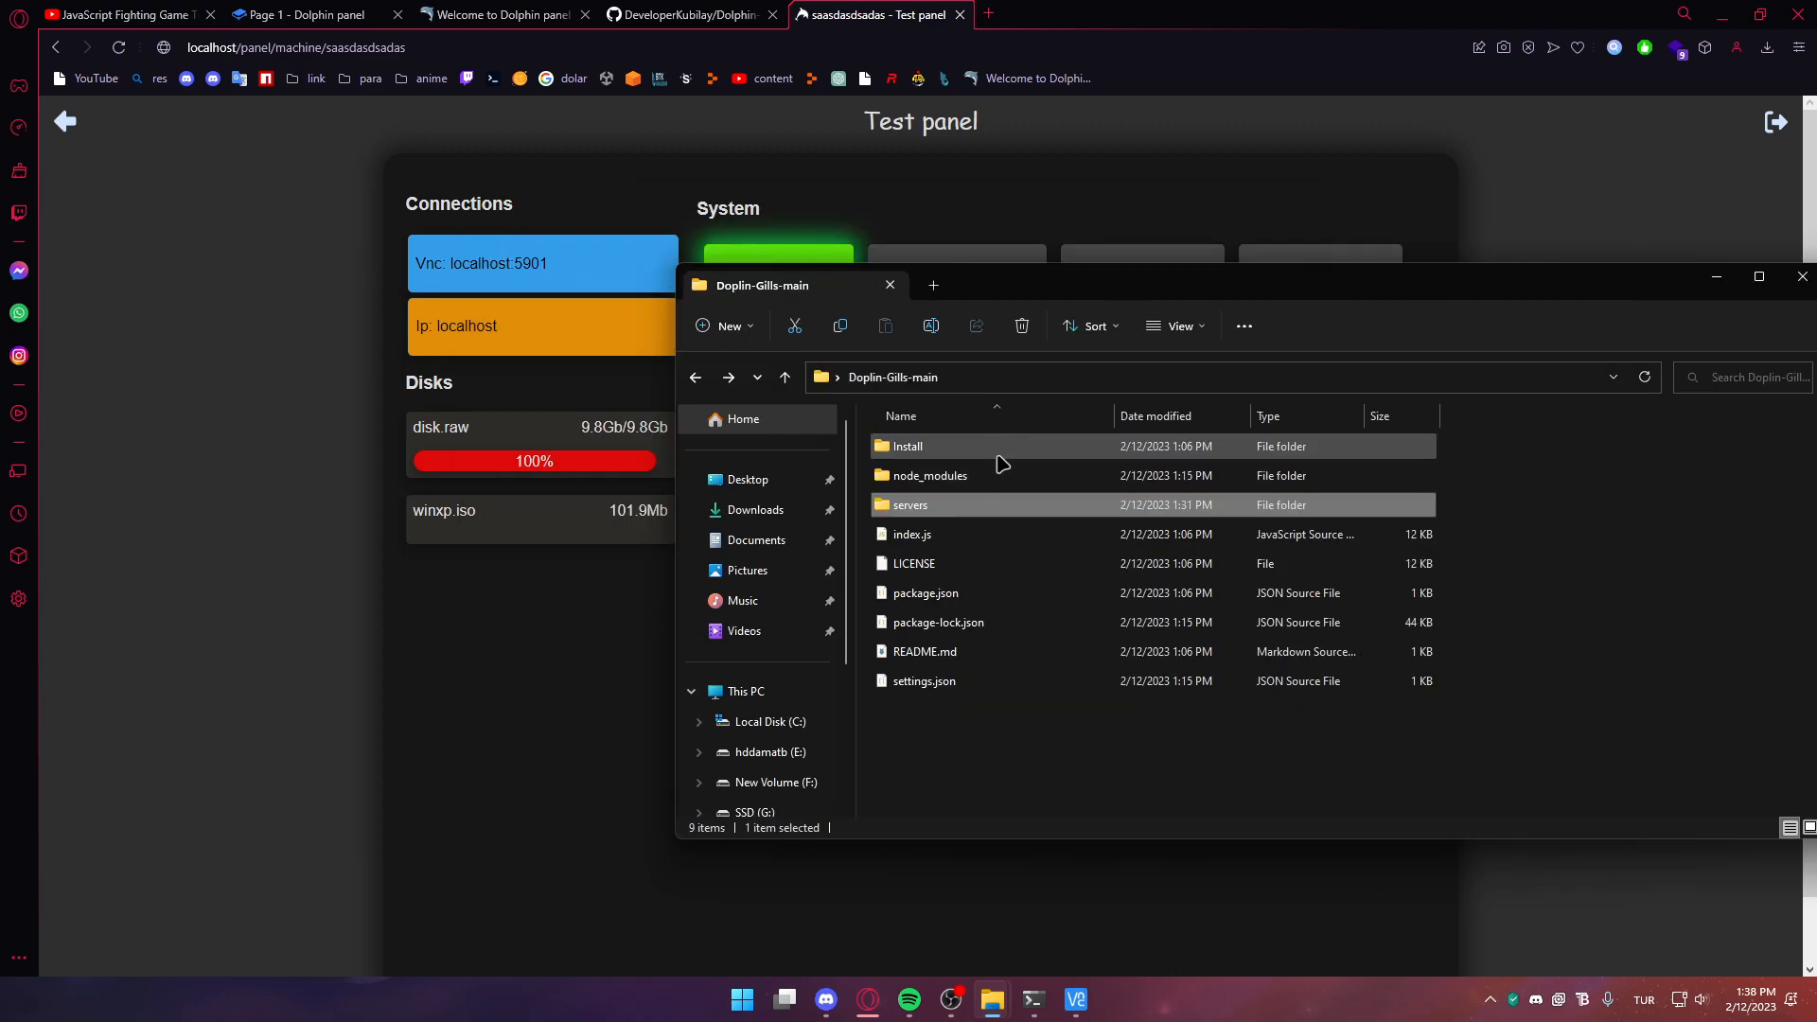
{"action": "left_click", "coordinate": [998, 455]}
{"action": "left_click", "coordinate": [1022, 329]}
{"action": "left_click", "coordinate": [1793, 280]}
{"action": "left_click", "coordinate": [1025, 1013]}
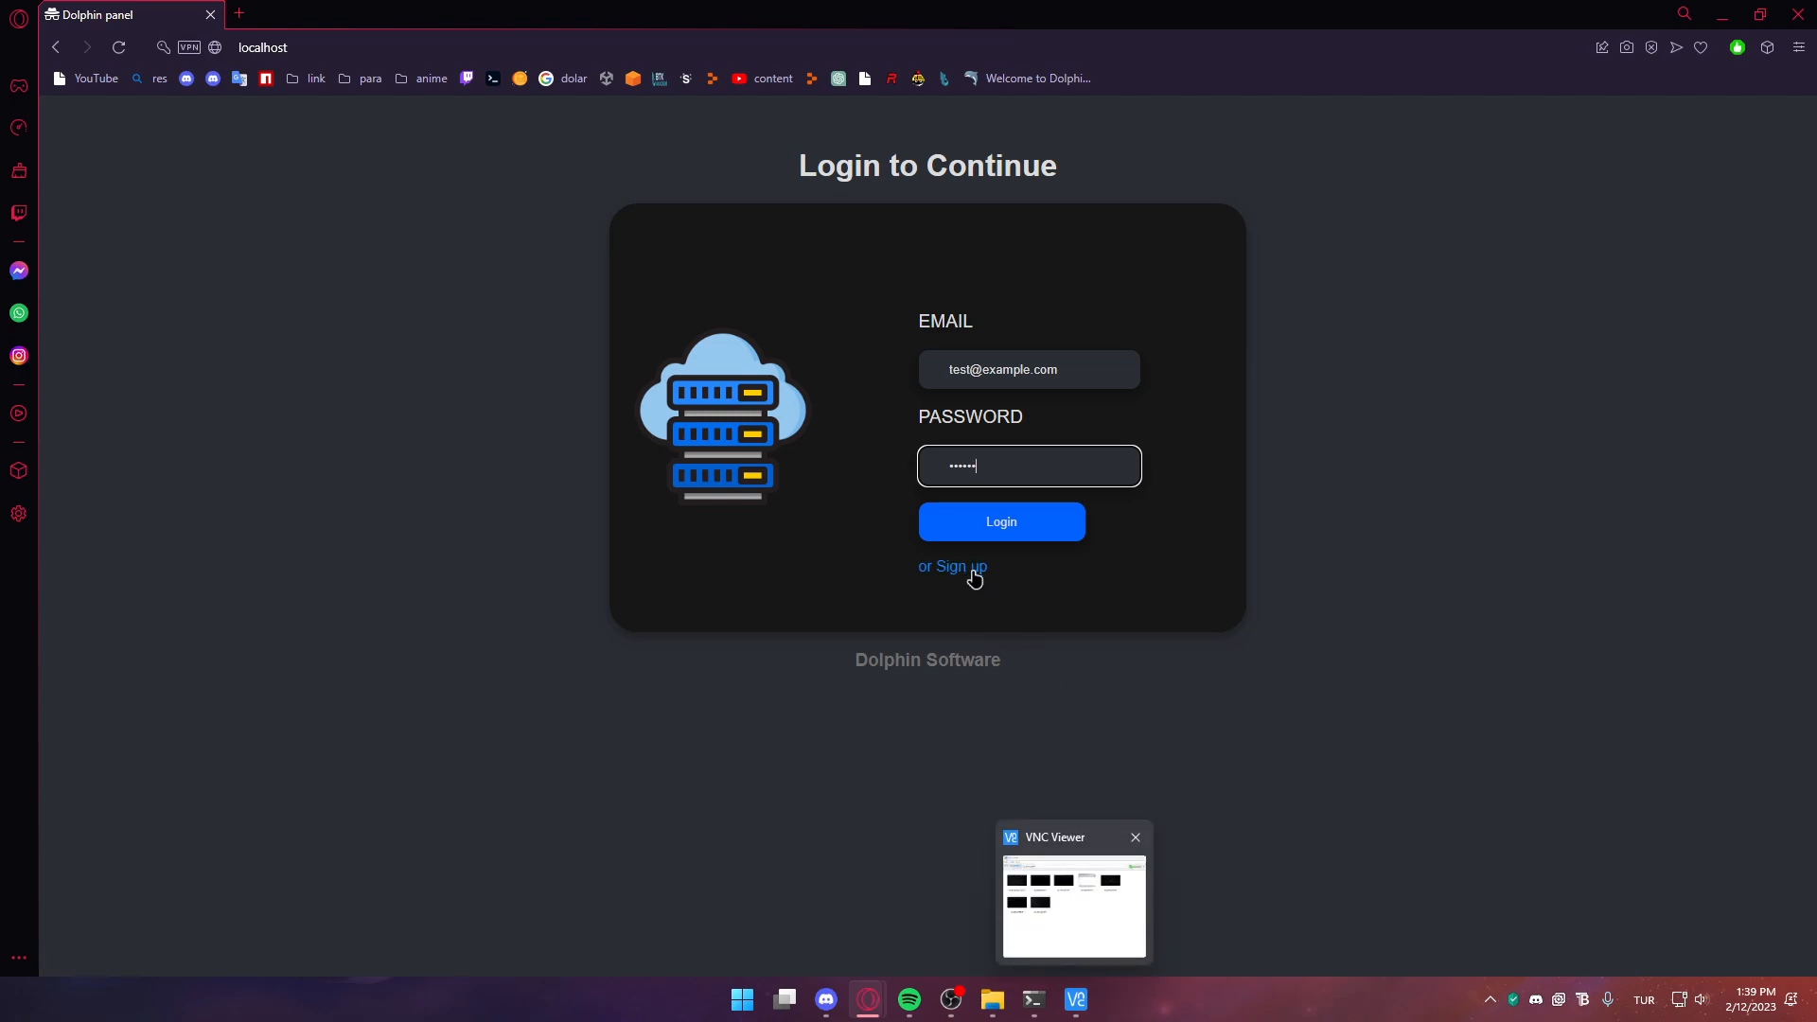
Close the sign-up page and log in to Dolphin Panel with the prefilled credentials
{"action": "left_click", "coordinate": [964, 568]}
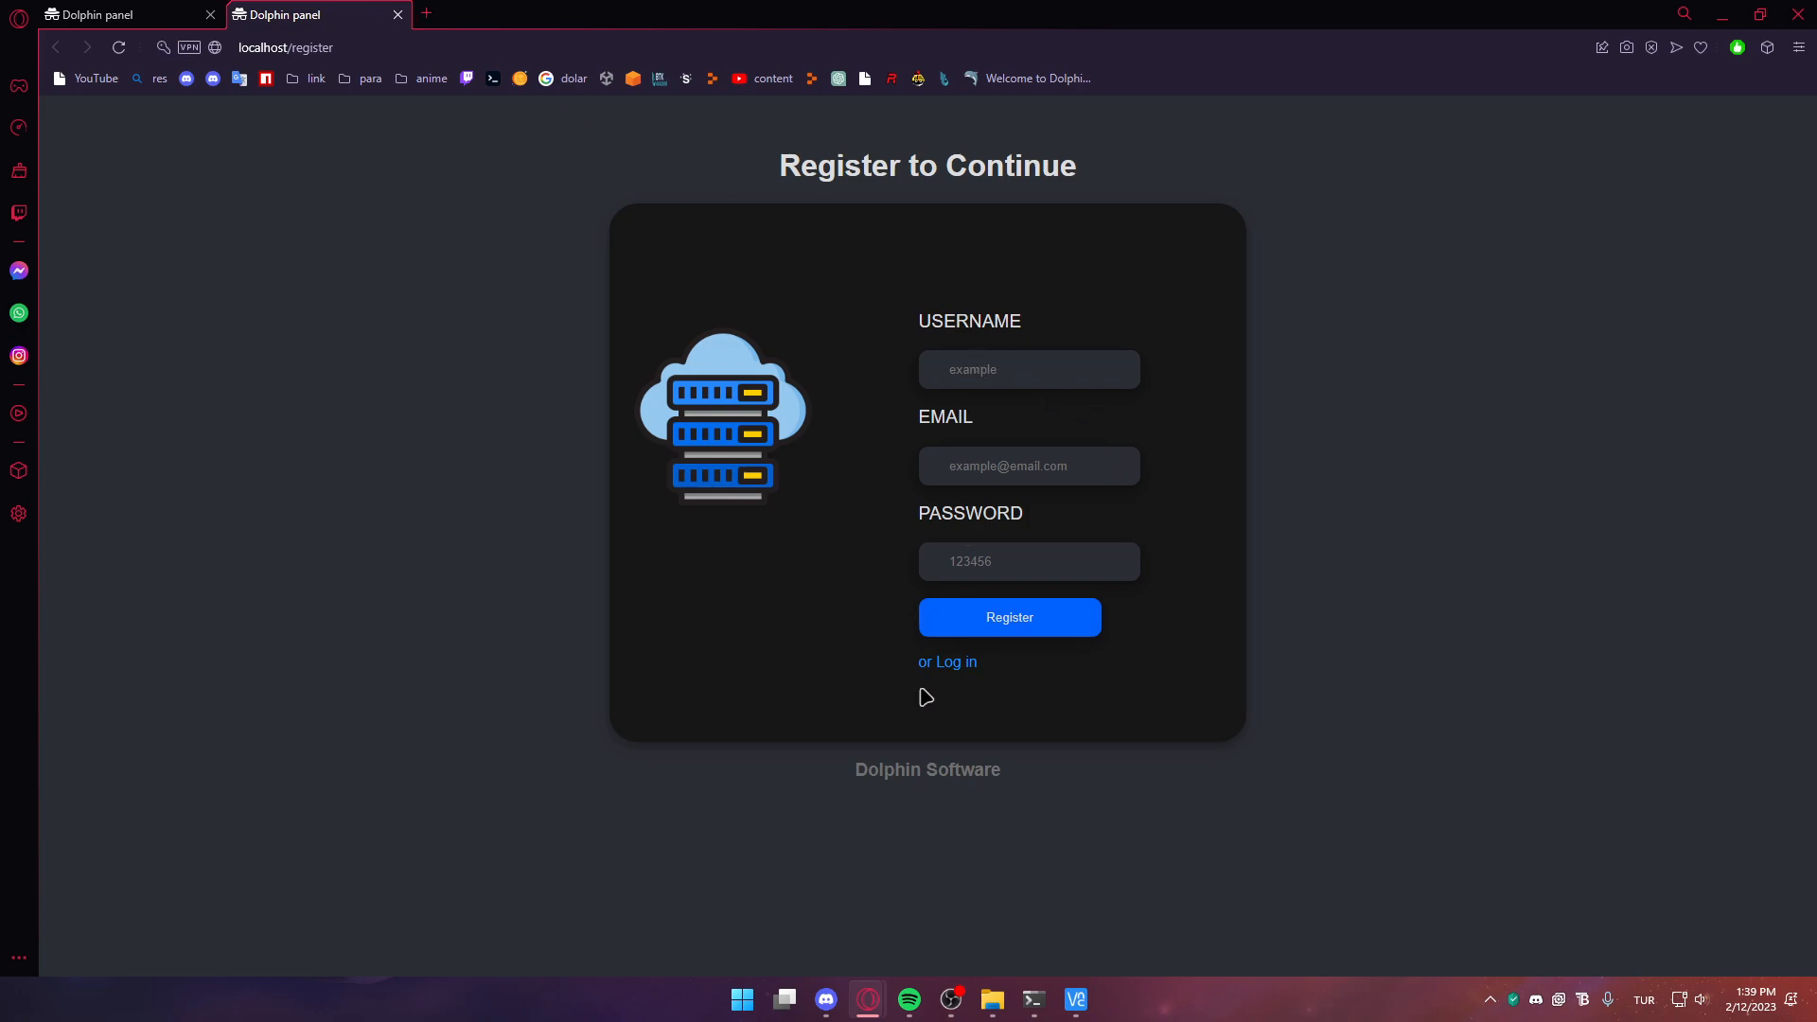
{"action": "left_click", "coordinate": [397, 15]}
{"action": "left_click", "coordinate": [1036, 530]}
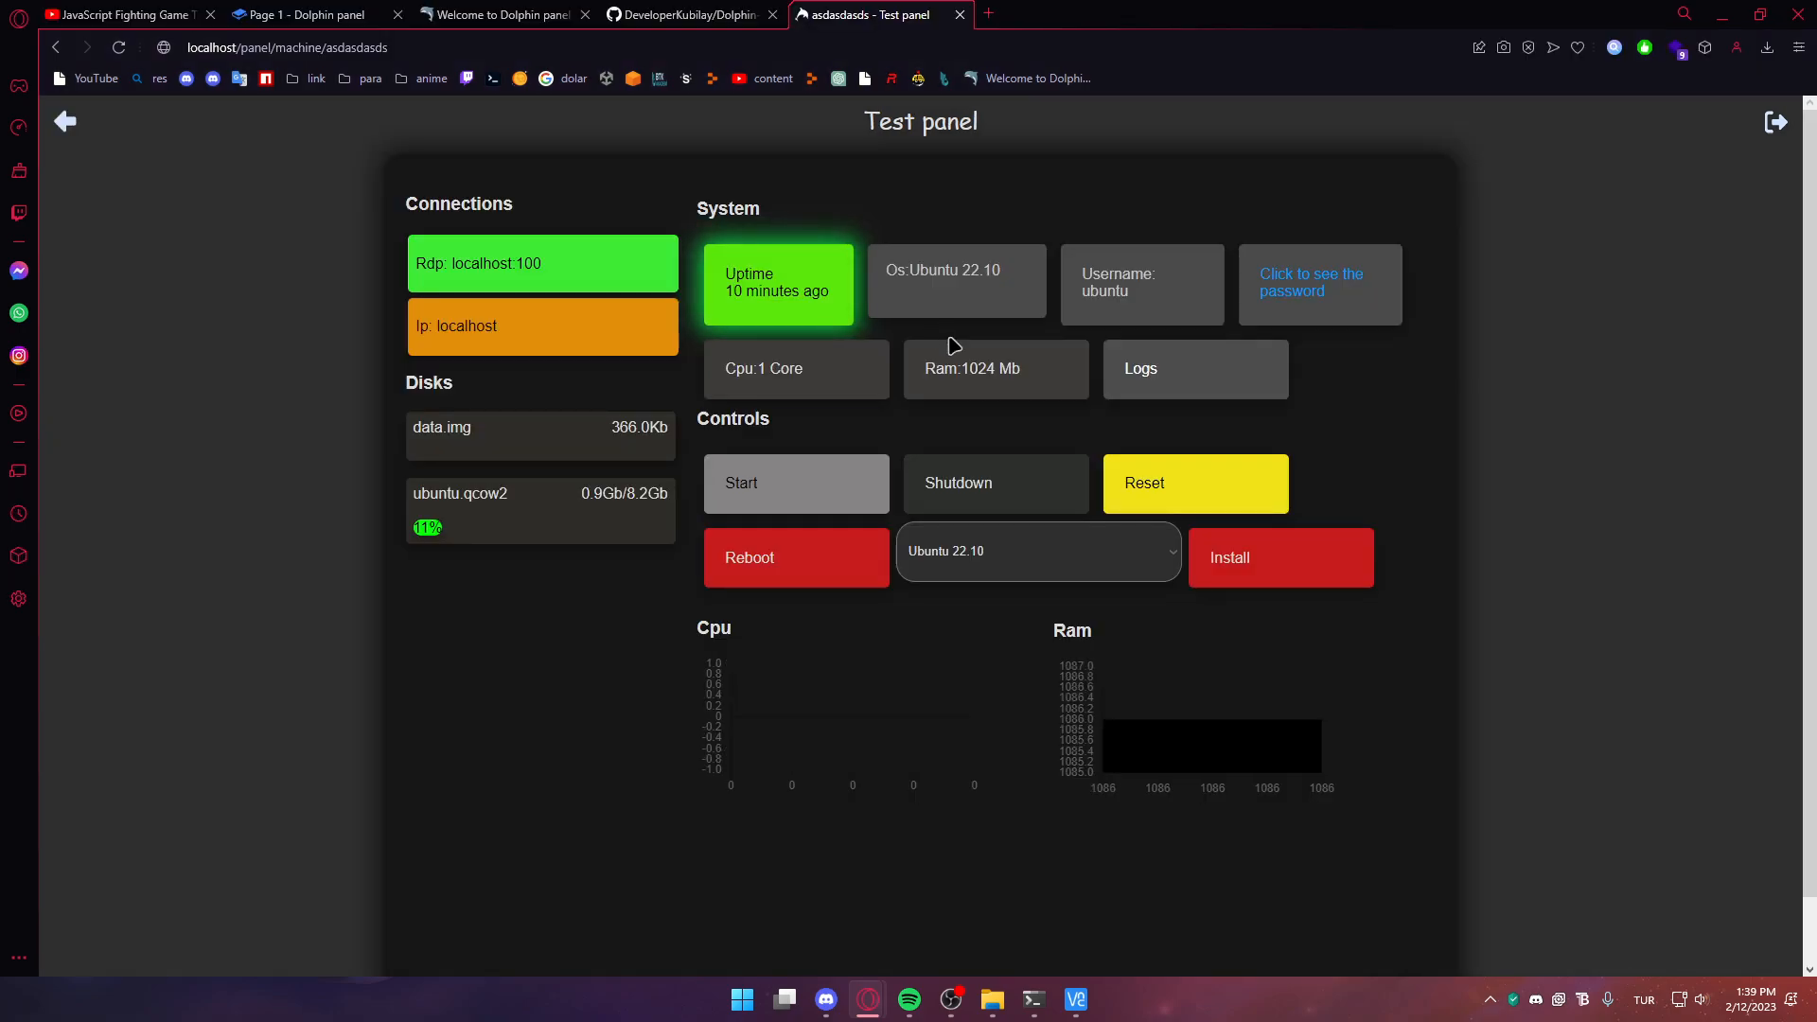
Open the asdasdasds Edit to Server page and assign the other account as owner
{"action": "left_click", "coordinate": [719, 15]}
{"action": "left_click", "coordinate": [856, 11]}
{"action": "left_click", "coordinate": [65, 121]}
{"action": "scroll", "coordinate": [801, 591], "scroll_direction": "down", "scroll_amount": 7}
{"action": "scroll", "coordinate": [802, 592], "scroll_direction": "up", "scroll_amount": 7}
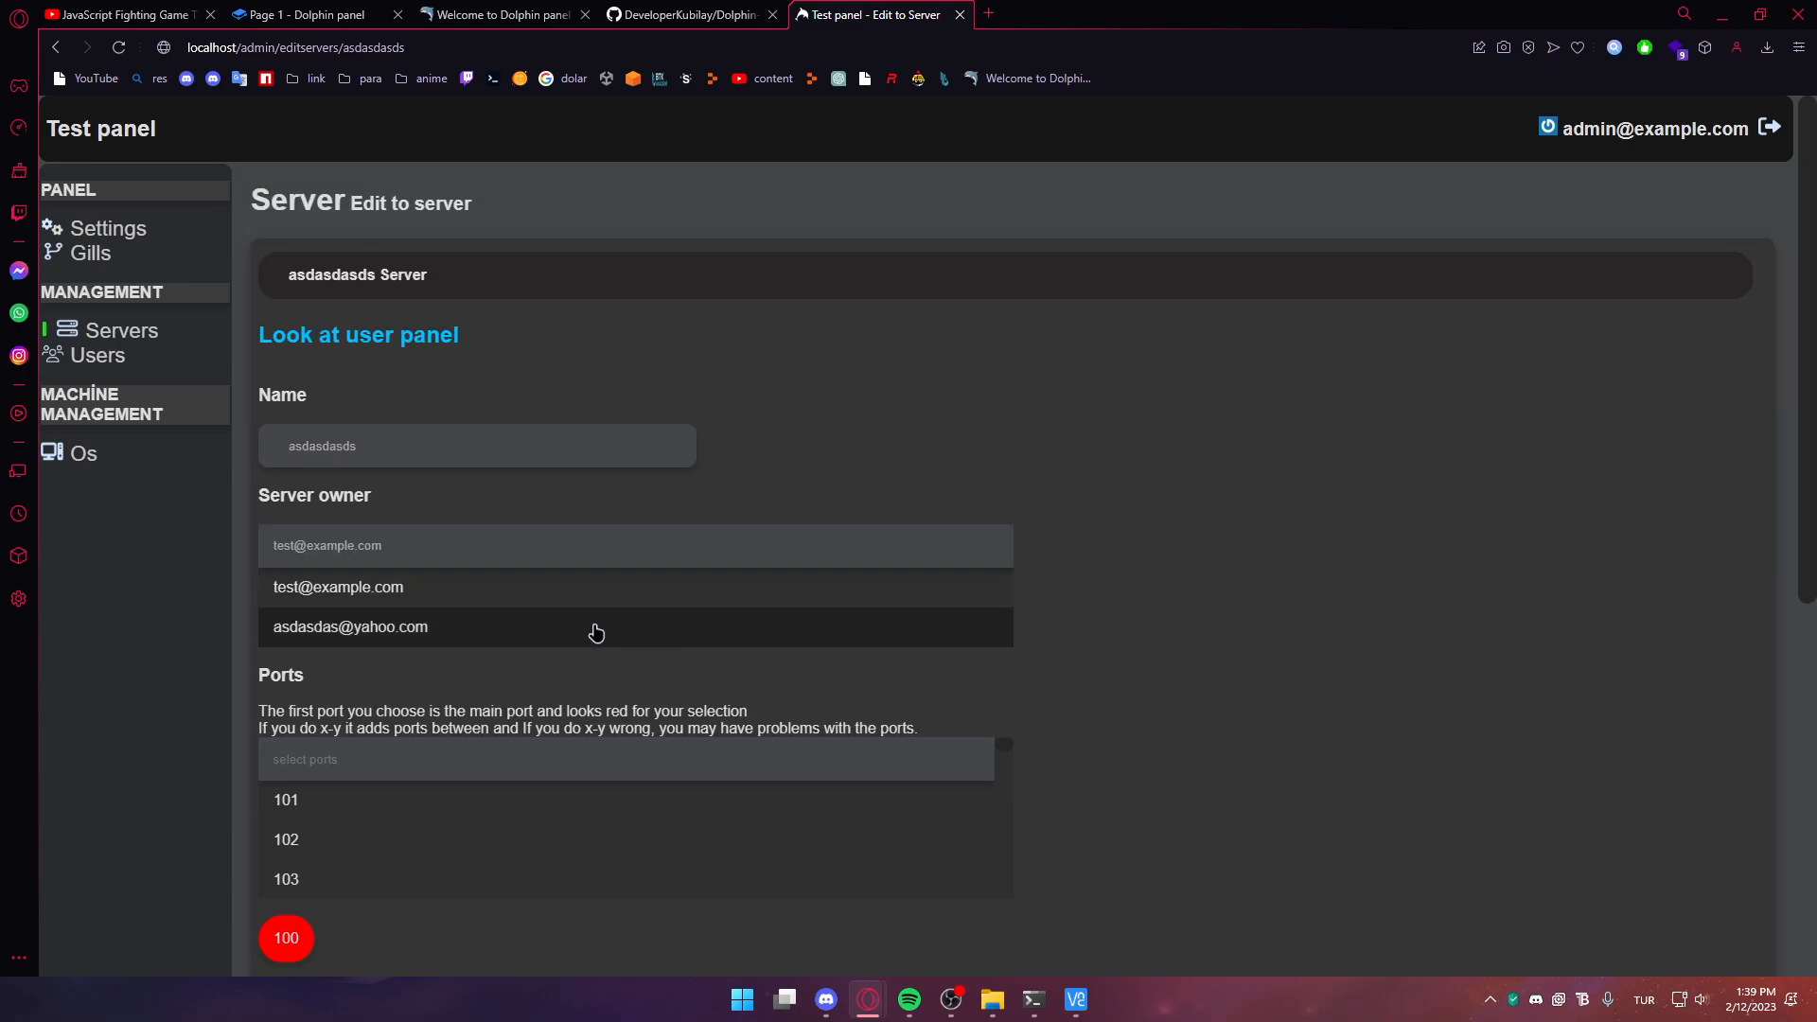
{"action": "left_click", "coordinate": [596, 632]}
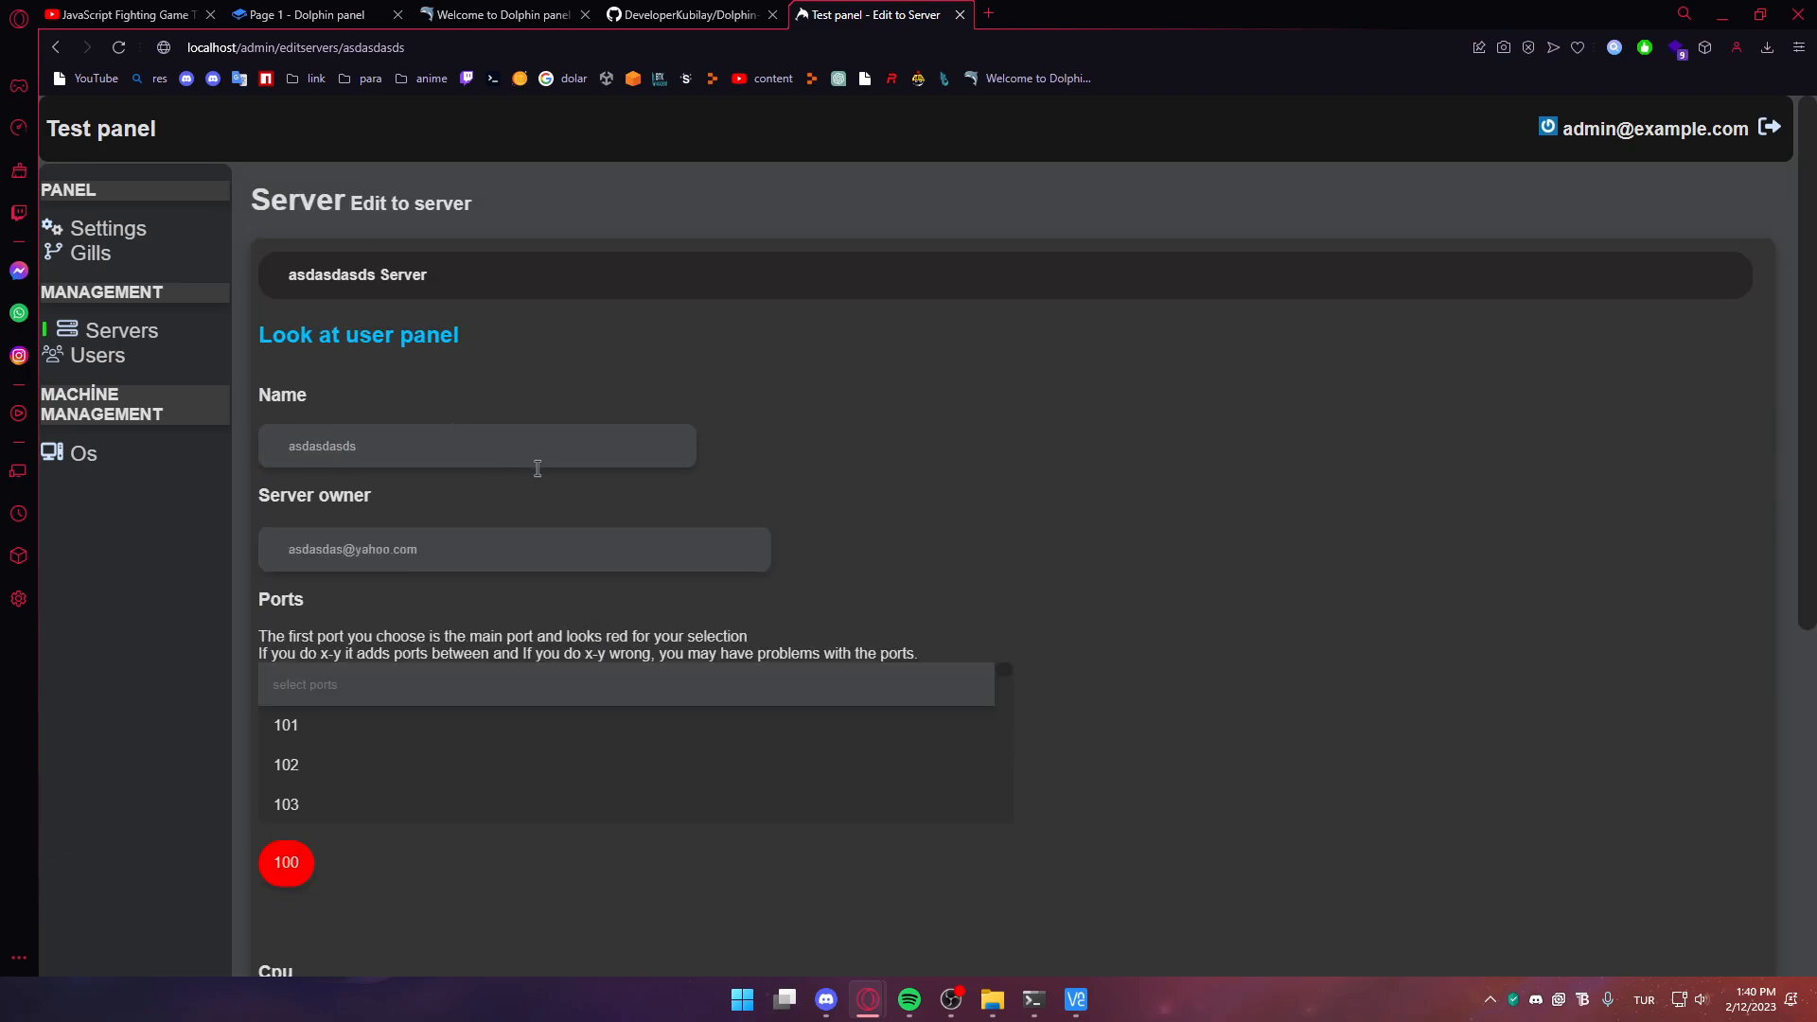
Change Cpu from 1 to 2, save the server, and reload the other panel window
{"action": "scroll", "coordinate": [1619, 700], "scroll_direction": "down", "scroll_amount": 6}
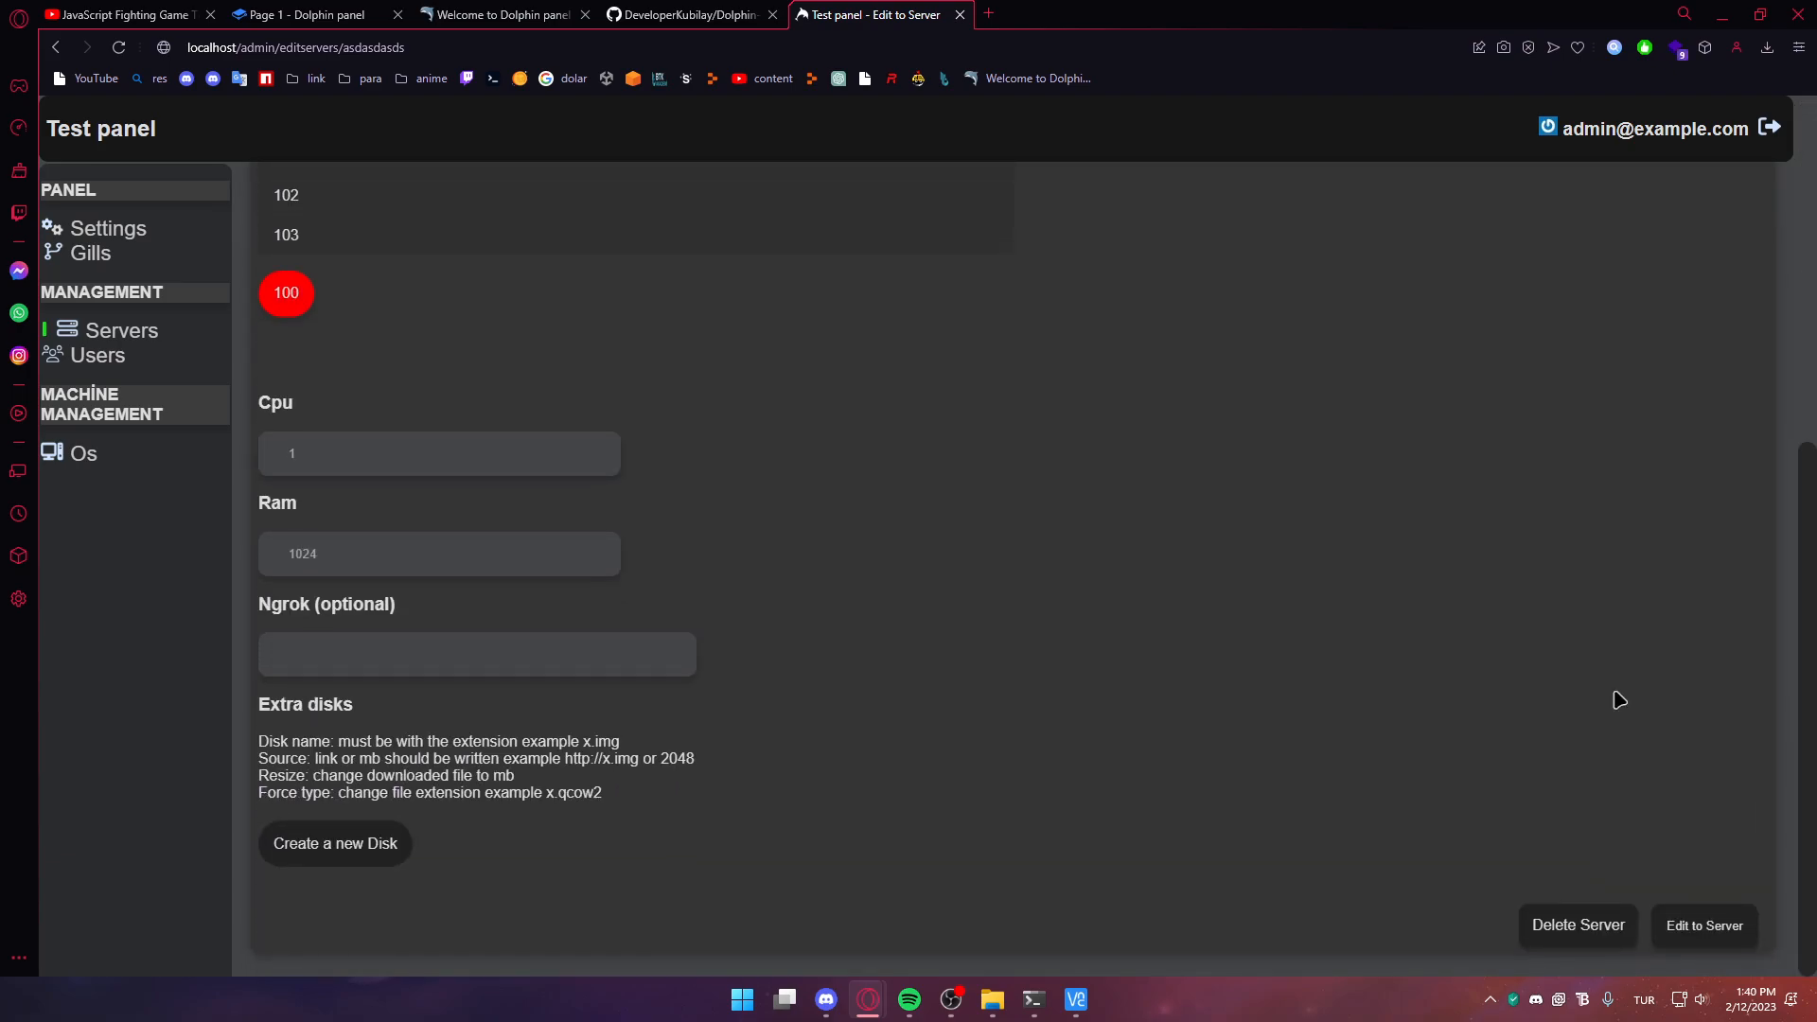
{"action": "left_click", "coordinate": [1721, 926]}
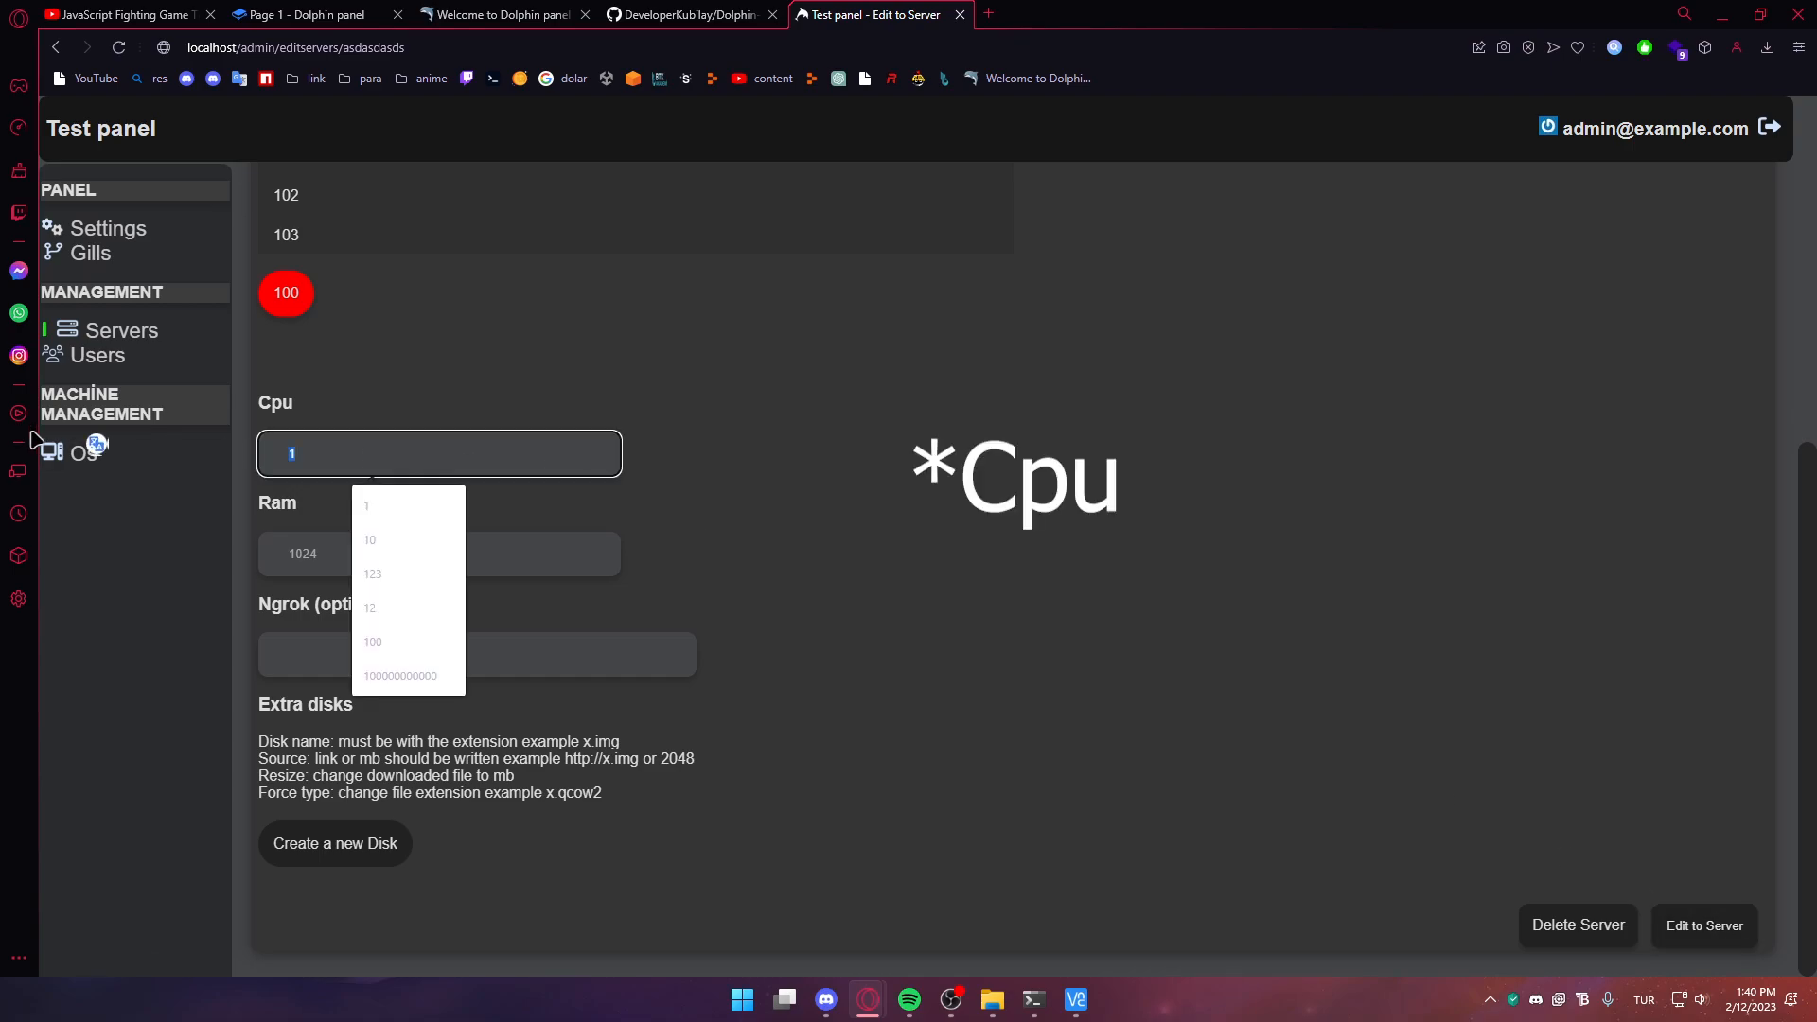
{"action": "scroll", "coordinate": [596, 401], "scroll_direction": "up", "scroll_amount": 6}
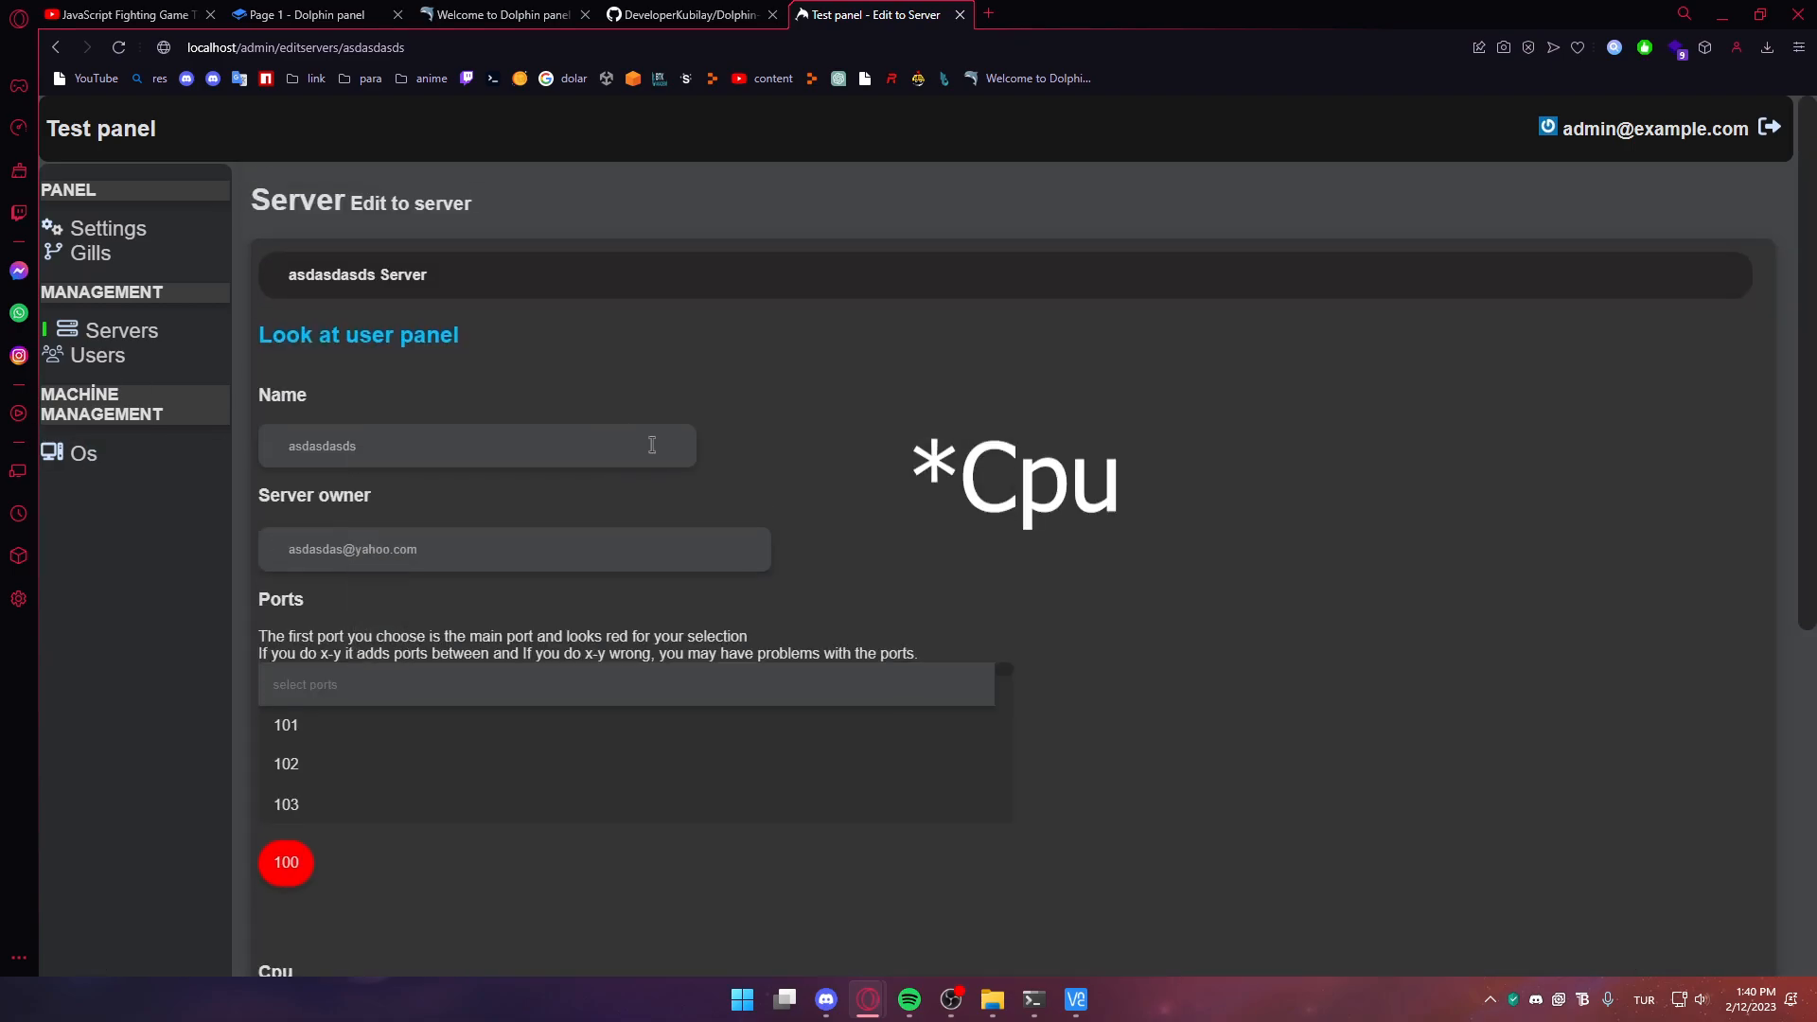
{"action": "type", "text": "2"}
{"action": "left_click", "coordinate": [1703, 927]}
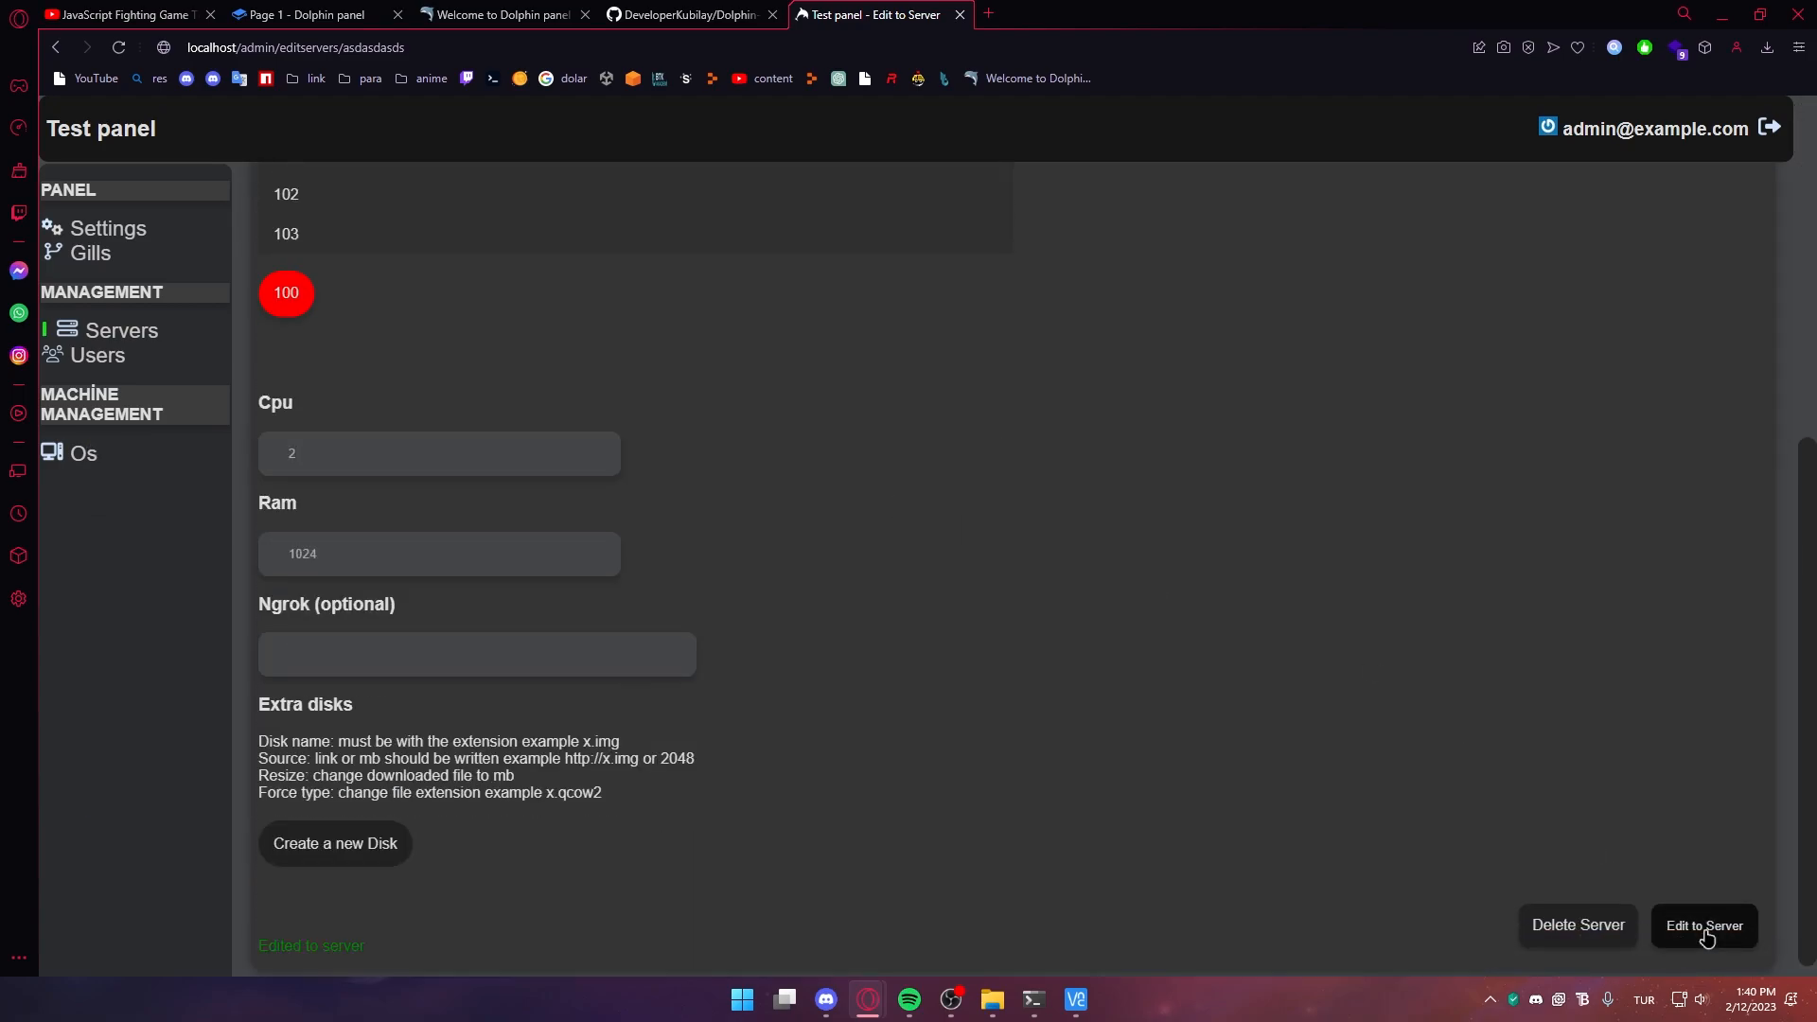
{"action": "key", "text": "alt+Tab"}
{"action": "key", "text": "alt+Tab"}
{"action": "key", "text": "F5"}
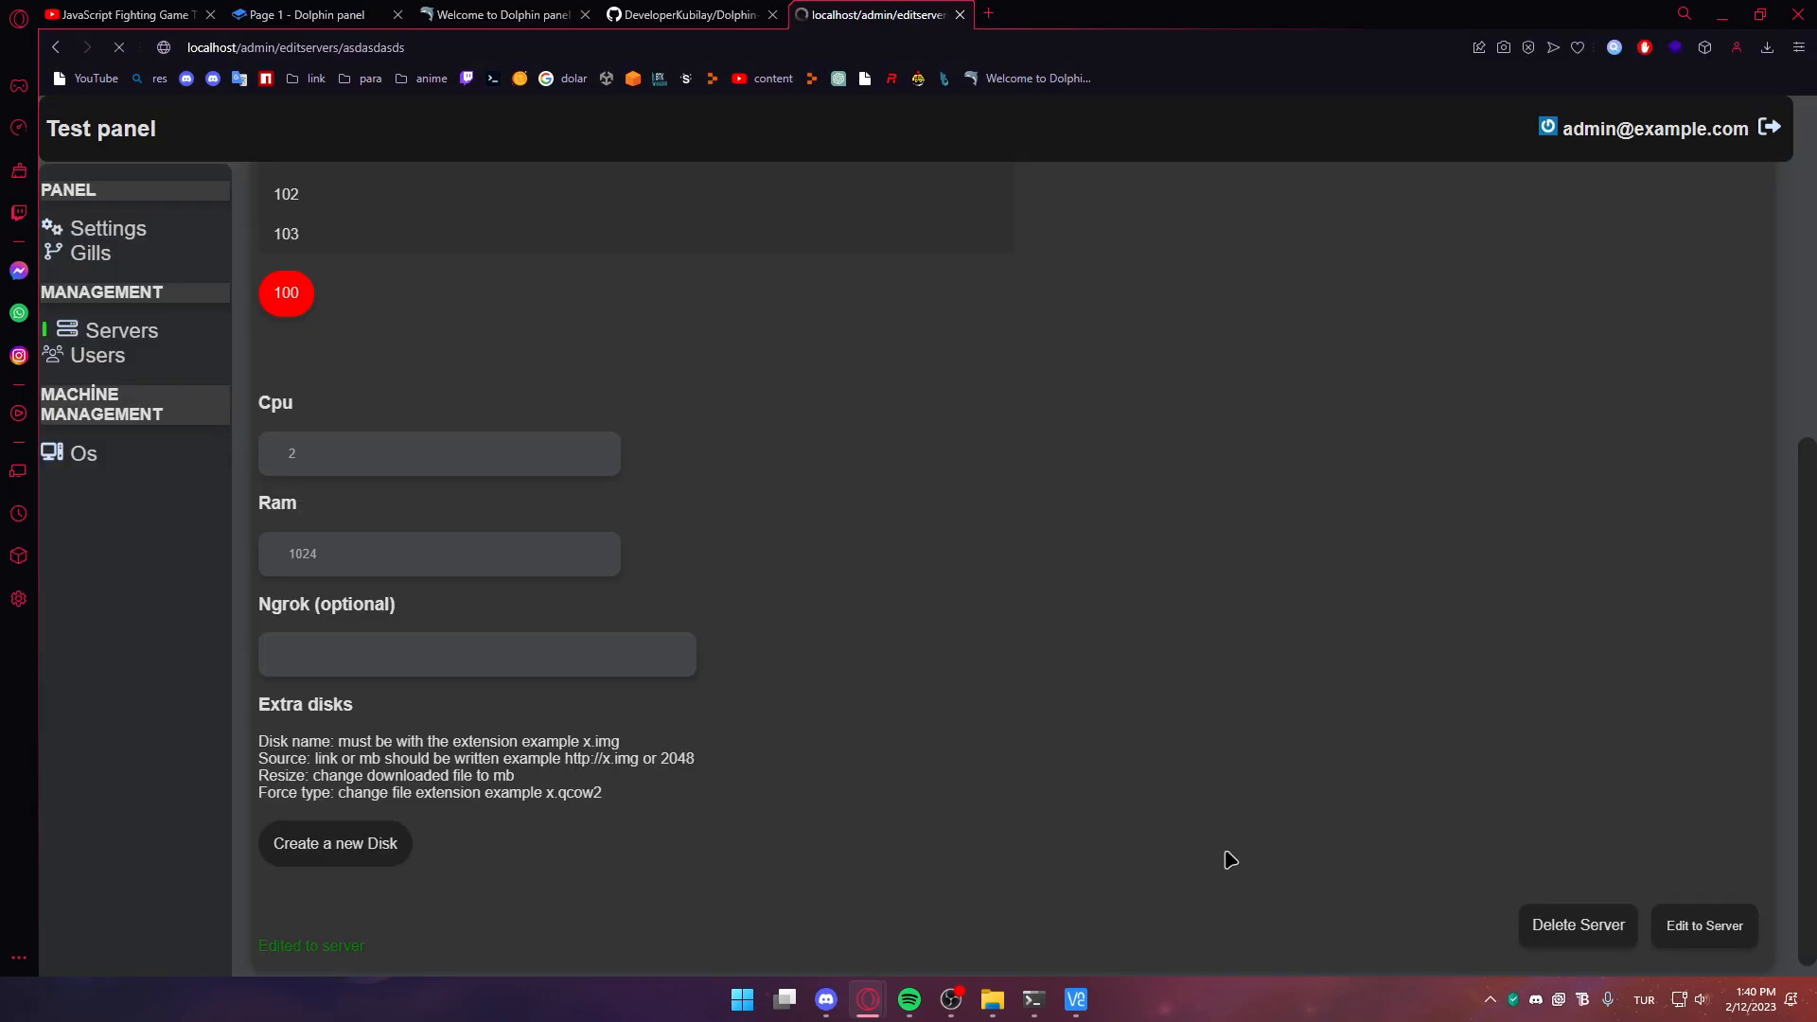
{"action": "key", "text": "alt+Tab"}
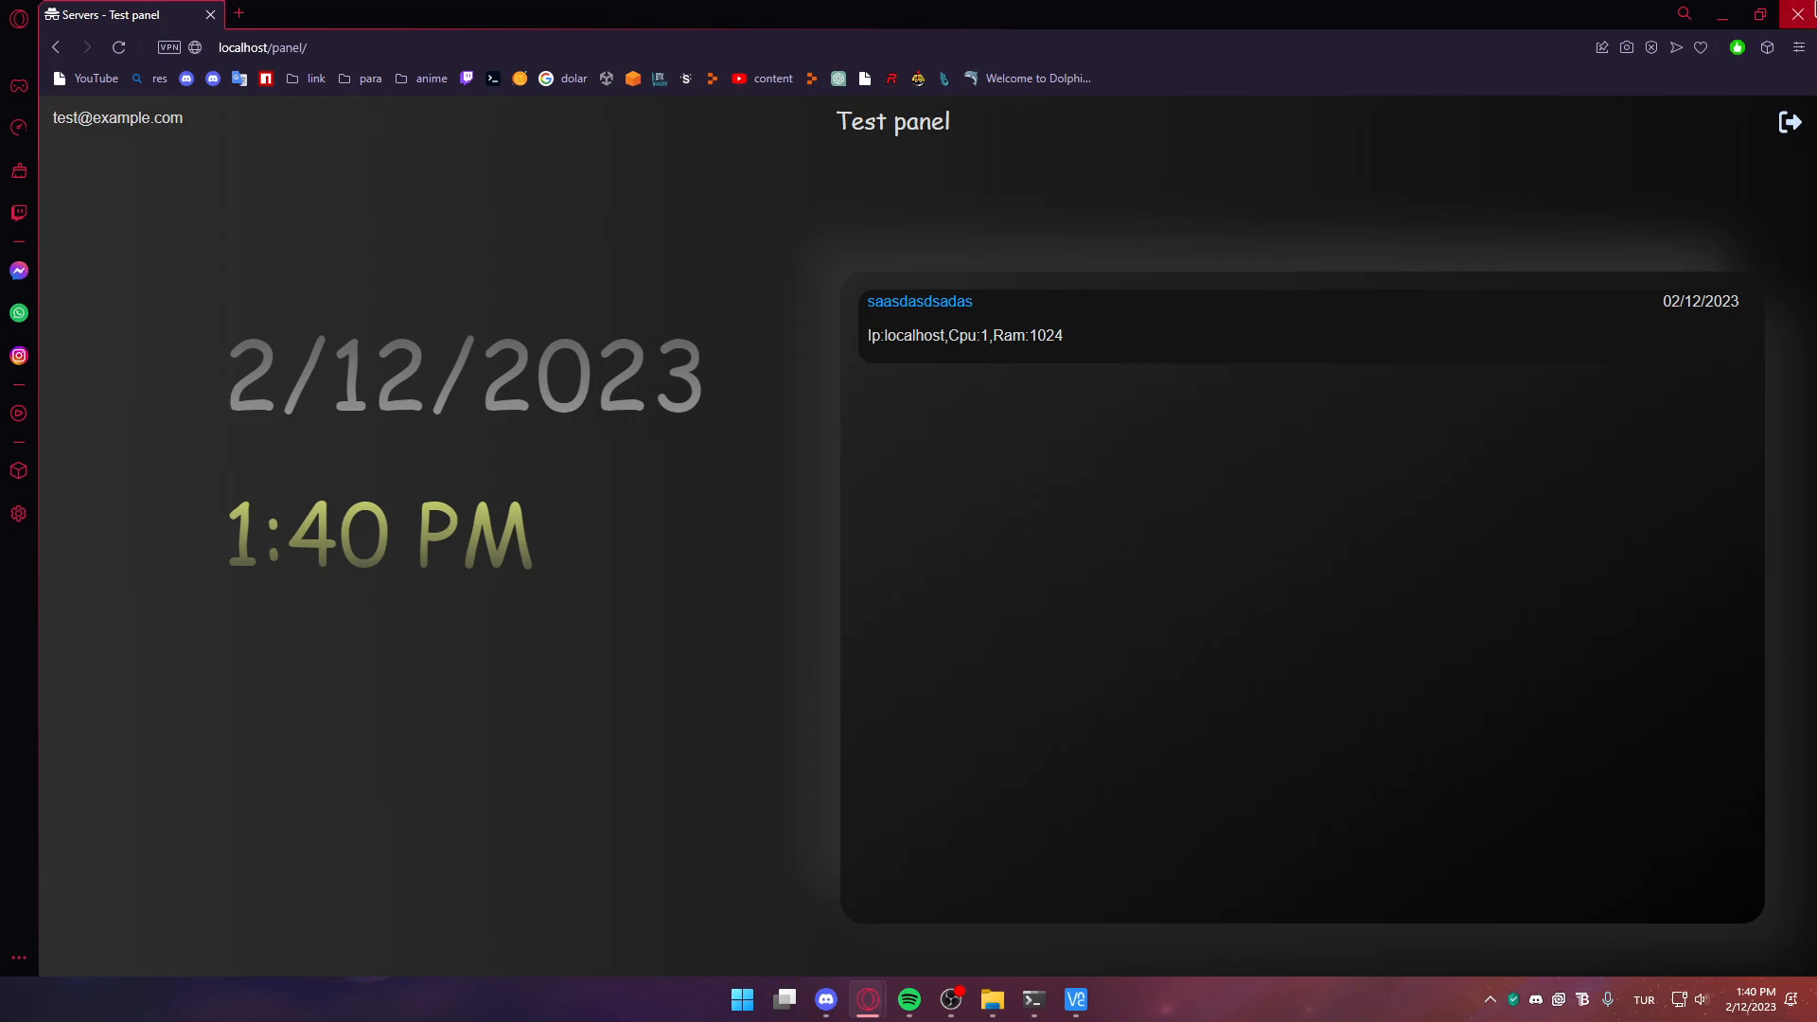
Confirm the user's view of asdasdasds now shows Cpu: 2 Core
{"action": "key", "text": "alt+Tab"}
{"action": "left_click", "coordinate": [384, 334]}
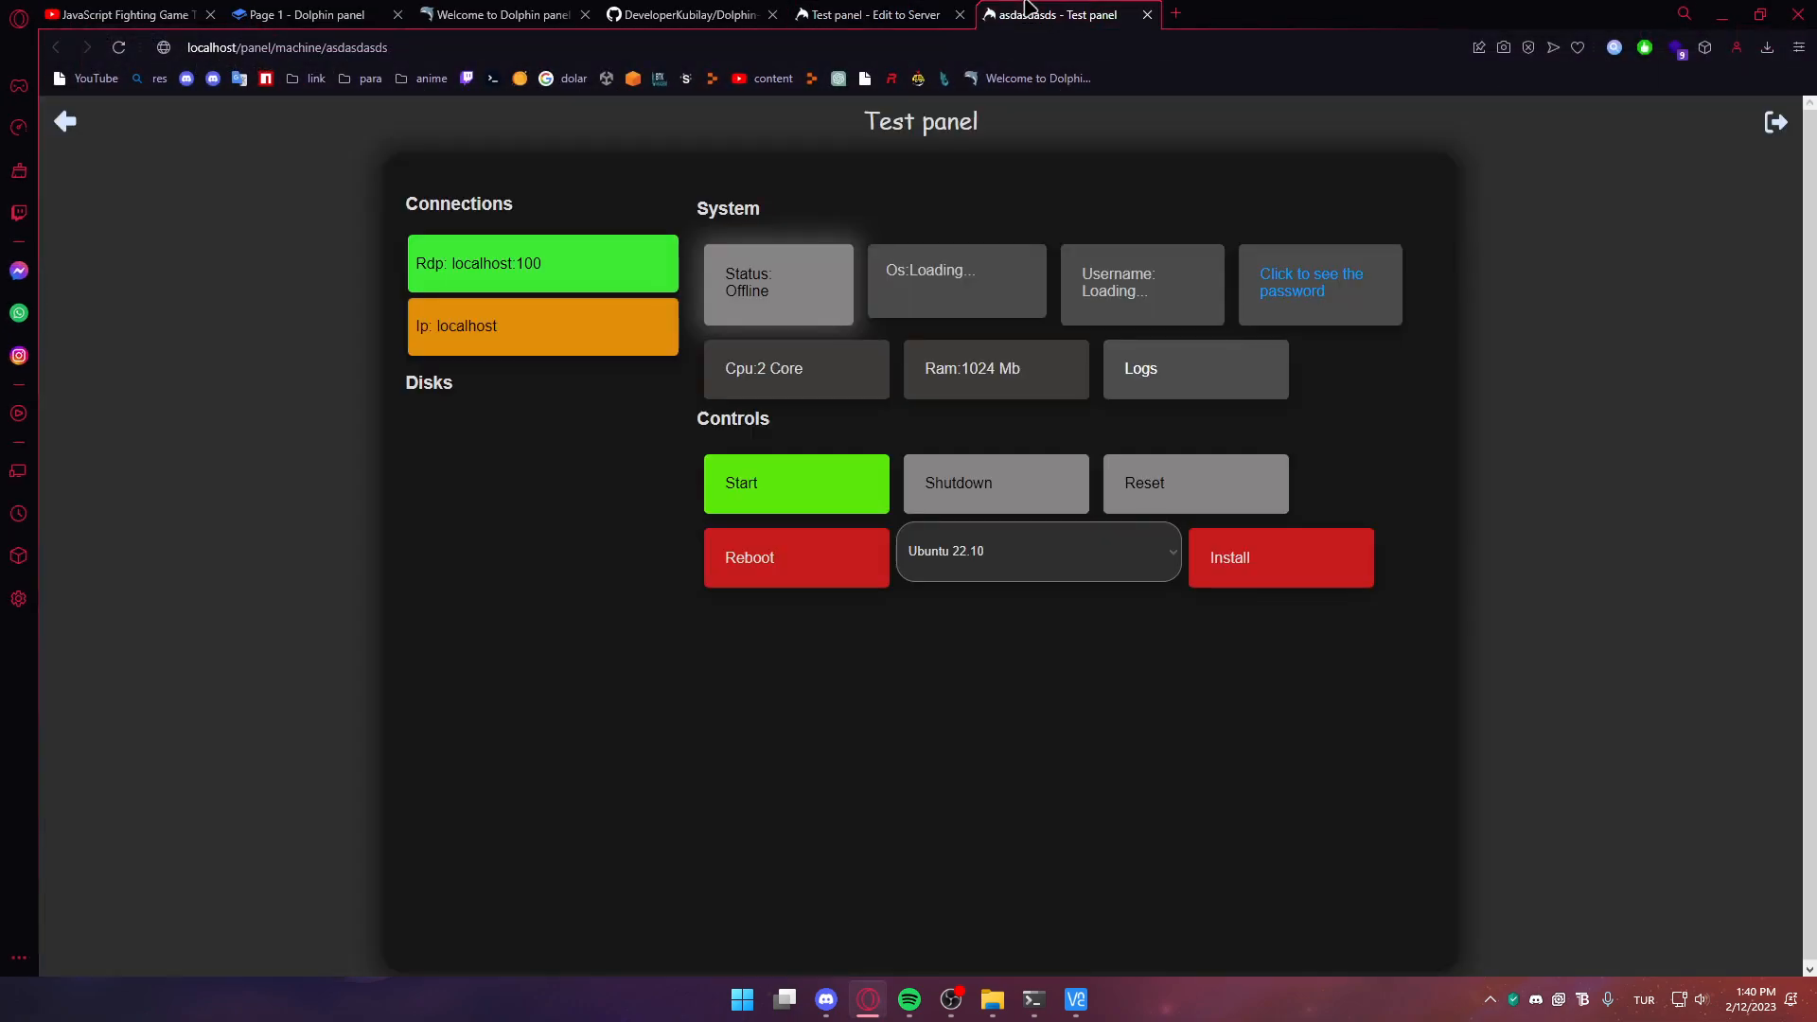
{"action": "left_click", "coordinate": [1041, 490]}
{"action": "left_click_drag", "start_coordinate": [722, 383], "coordinate": [815, 378]}
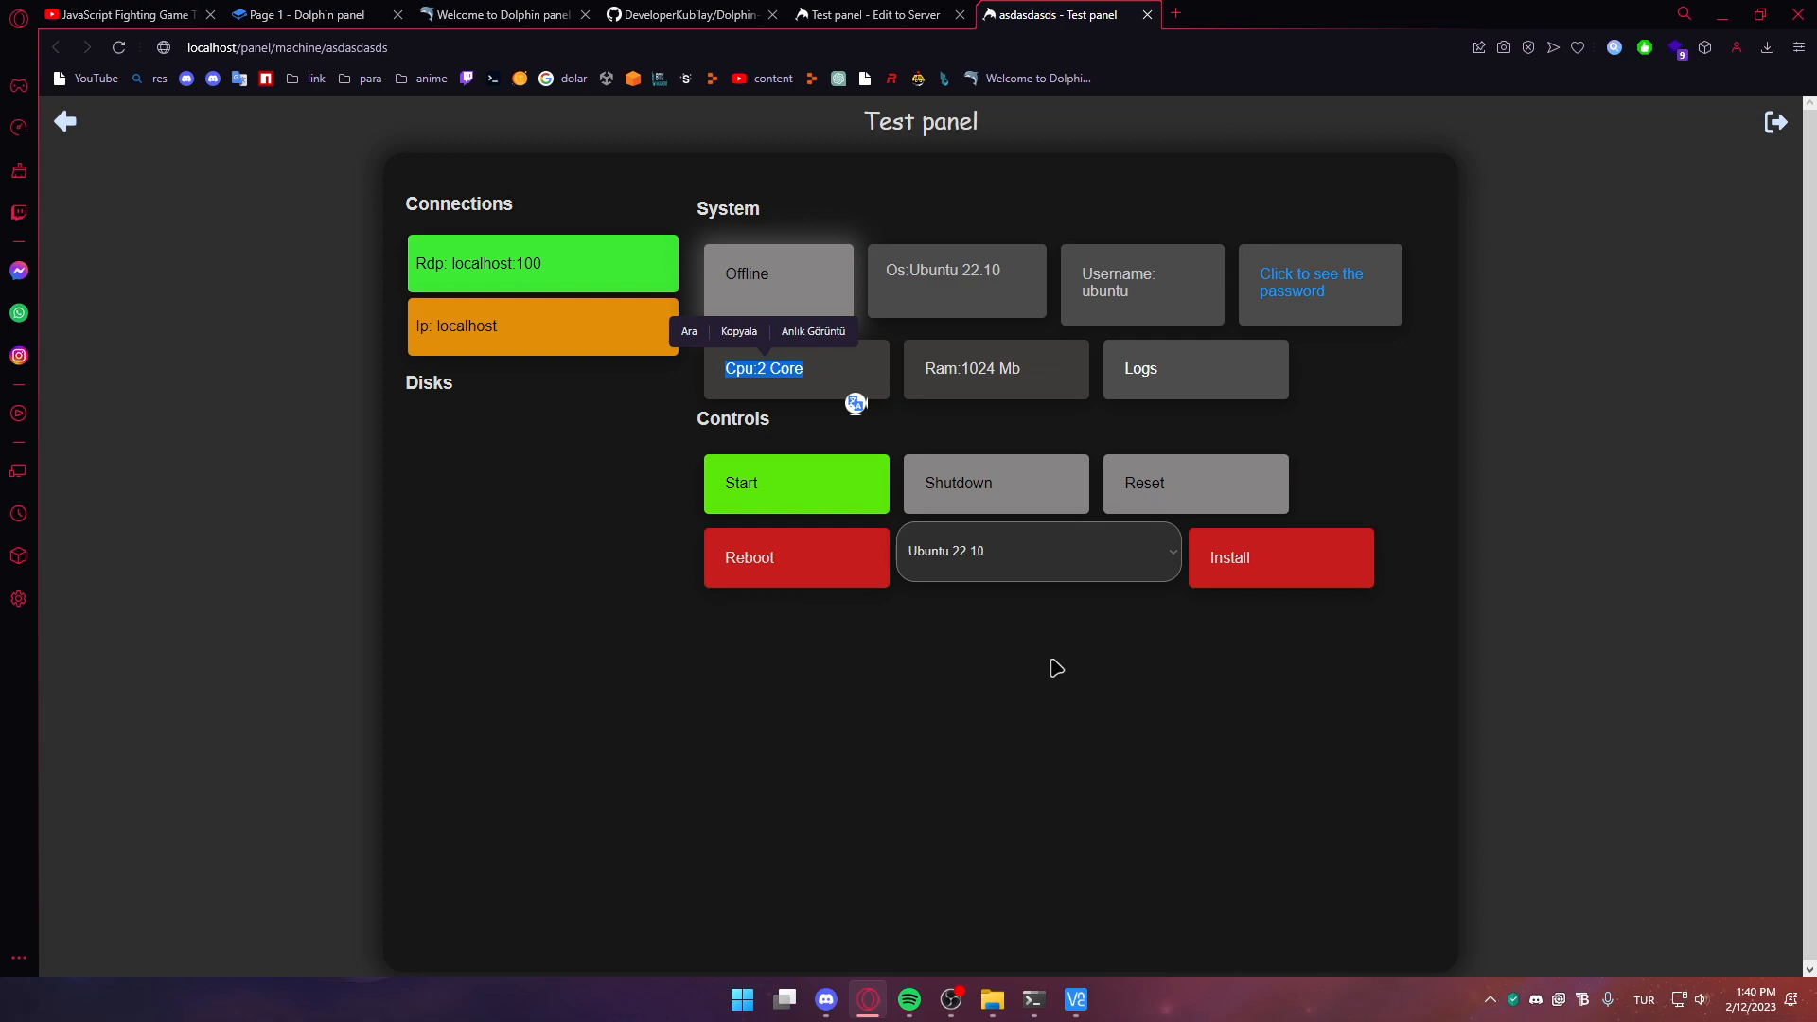
{"action": "left_click", "coordinate": [1110, 712]}
Open the admin Settings page, reveal the panel token, and copy it
{"action": "left_click", "coordinate": [939, 10]}
{"action": "scroll", "coordinate": [859, 568], "scroll_direction": "down", "scroll_amount": 2}
{"action": "left_click", "coordinate": [1022, 11]}
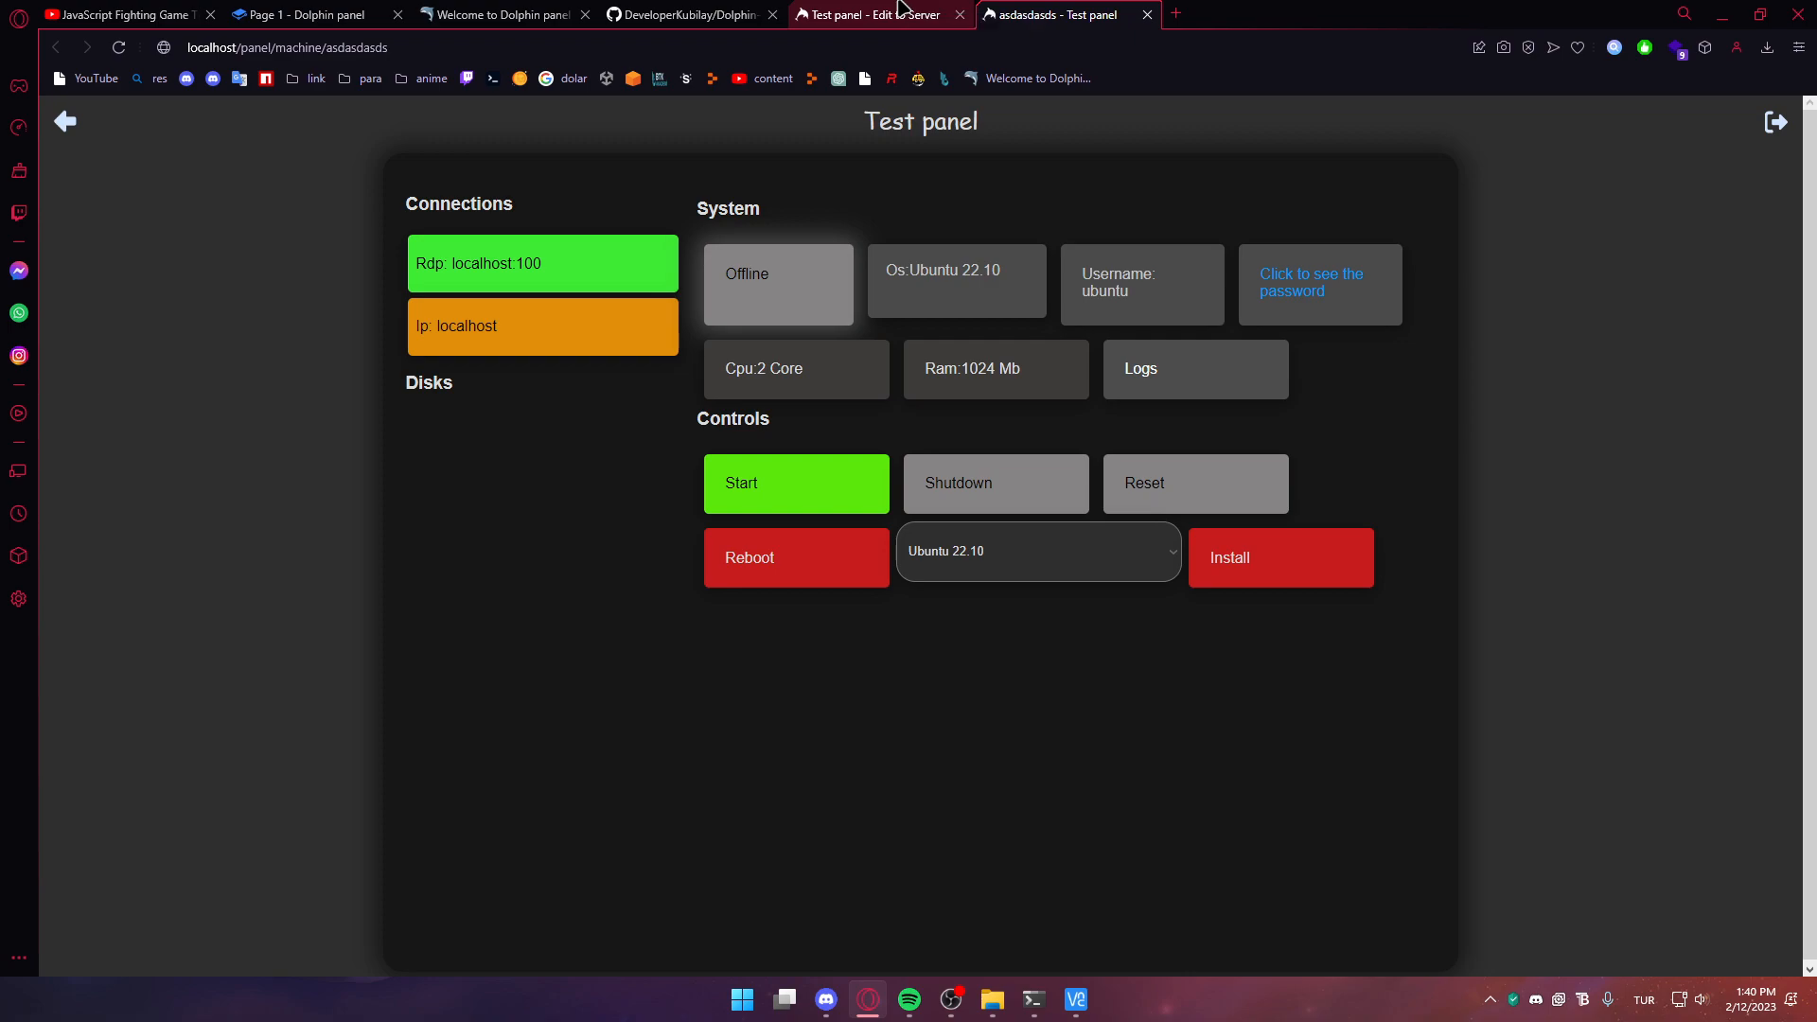
{"action": "left_click", "coordinate": [900, 8]}
{"action": "left_click", "coordinate": [325, 374]}
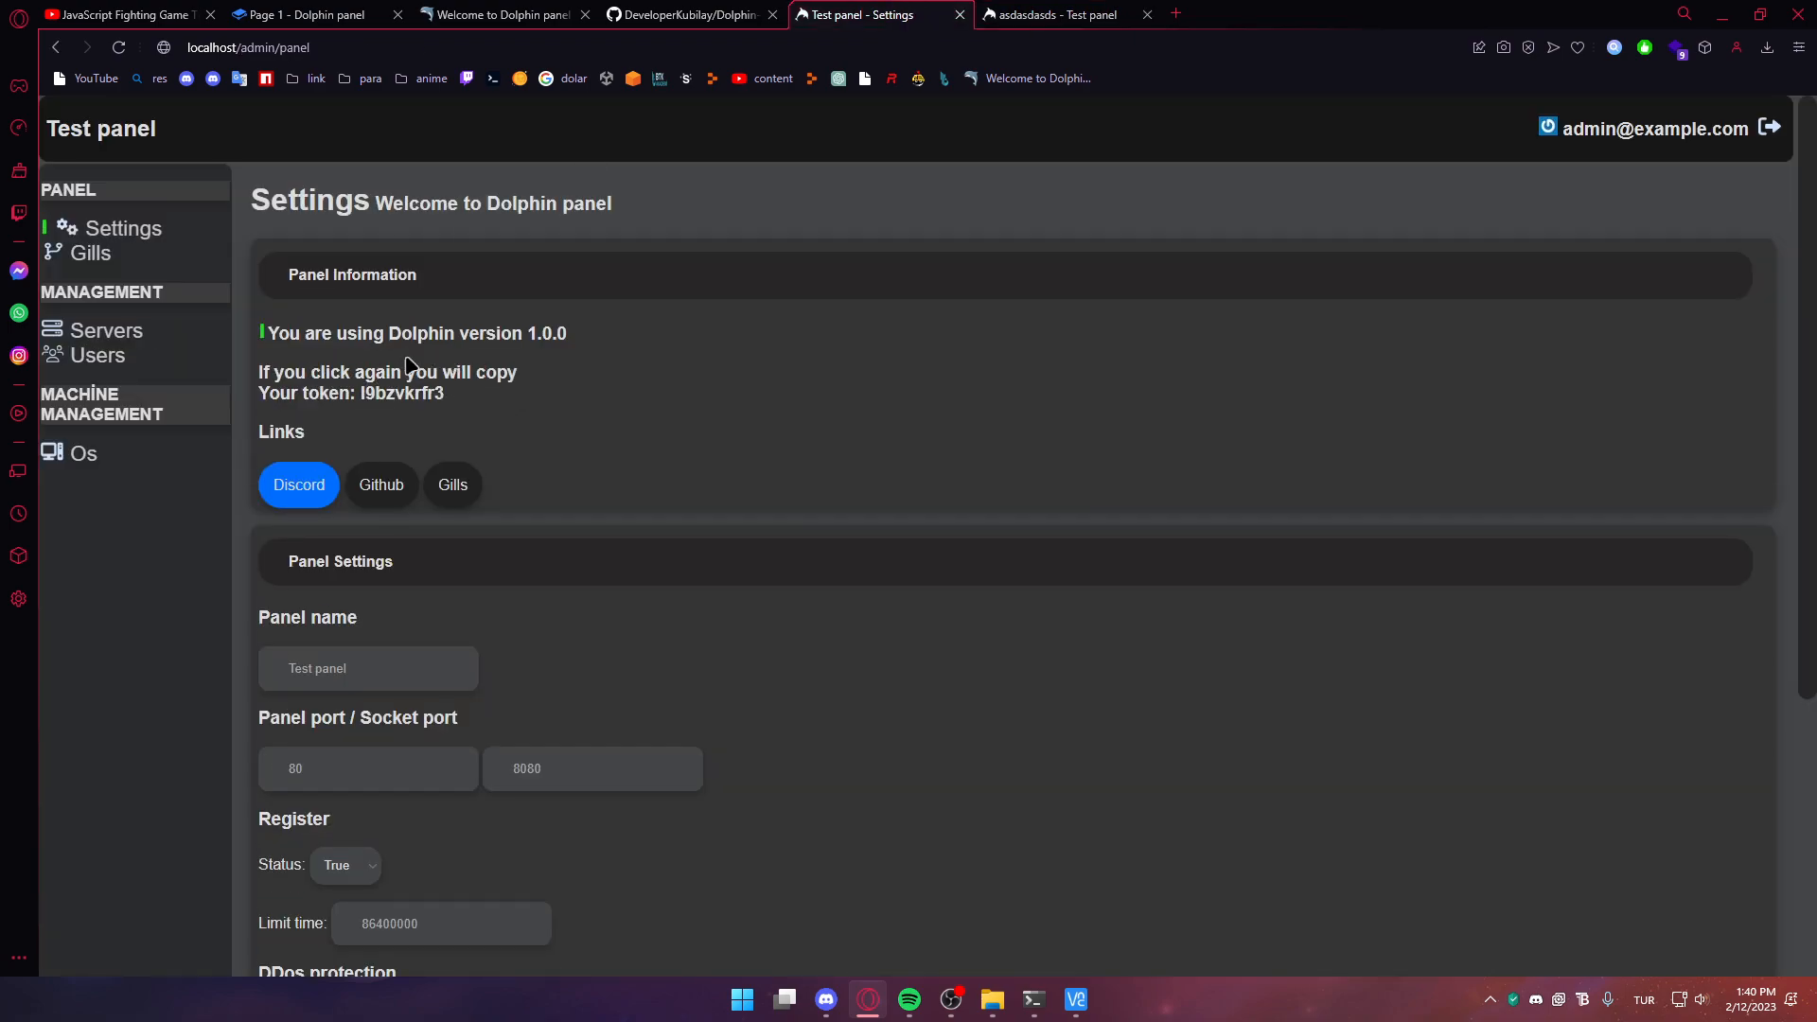
{"action": "left_click_drag", "start_coordinate": [444, 395], "coordinate": [360, 402]}
{"action": "left_click", "coordinate": [360, 402]}
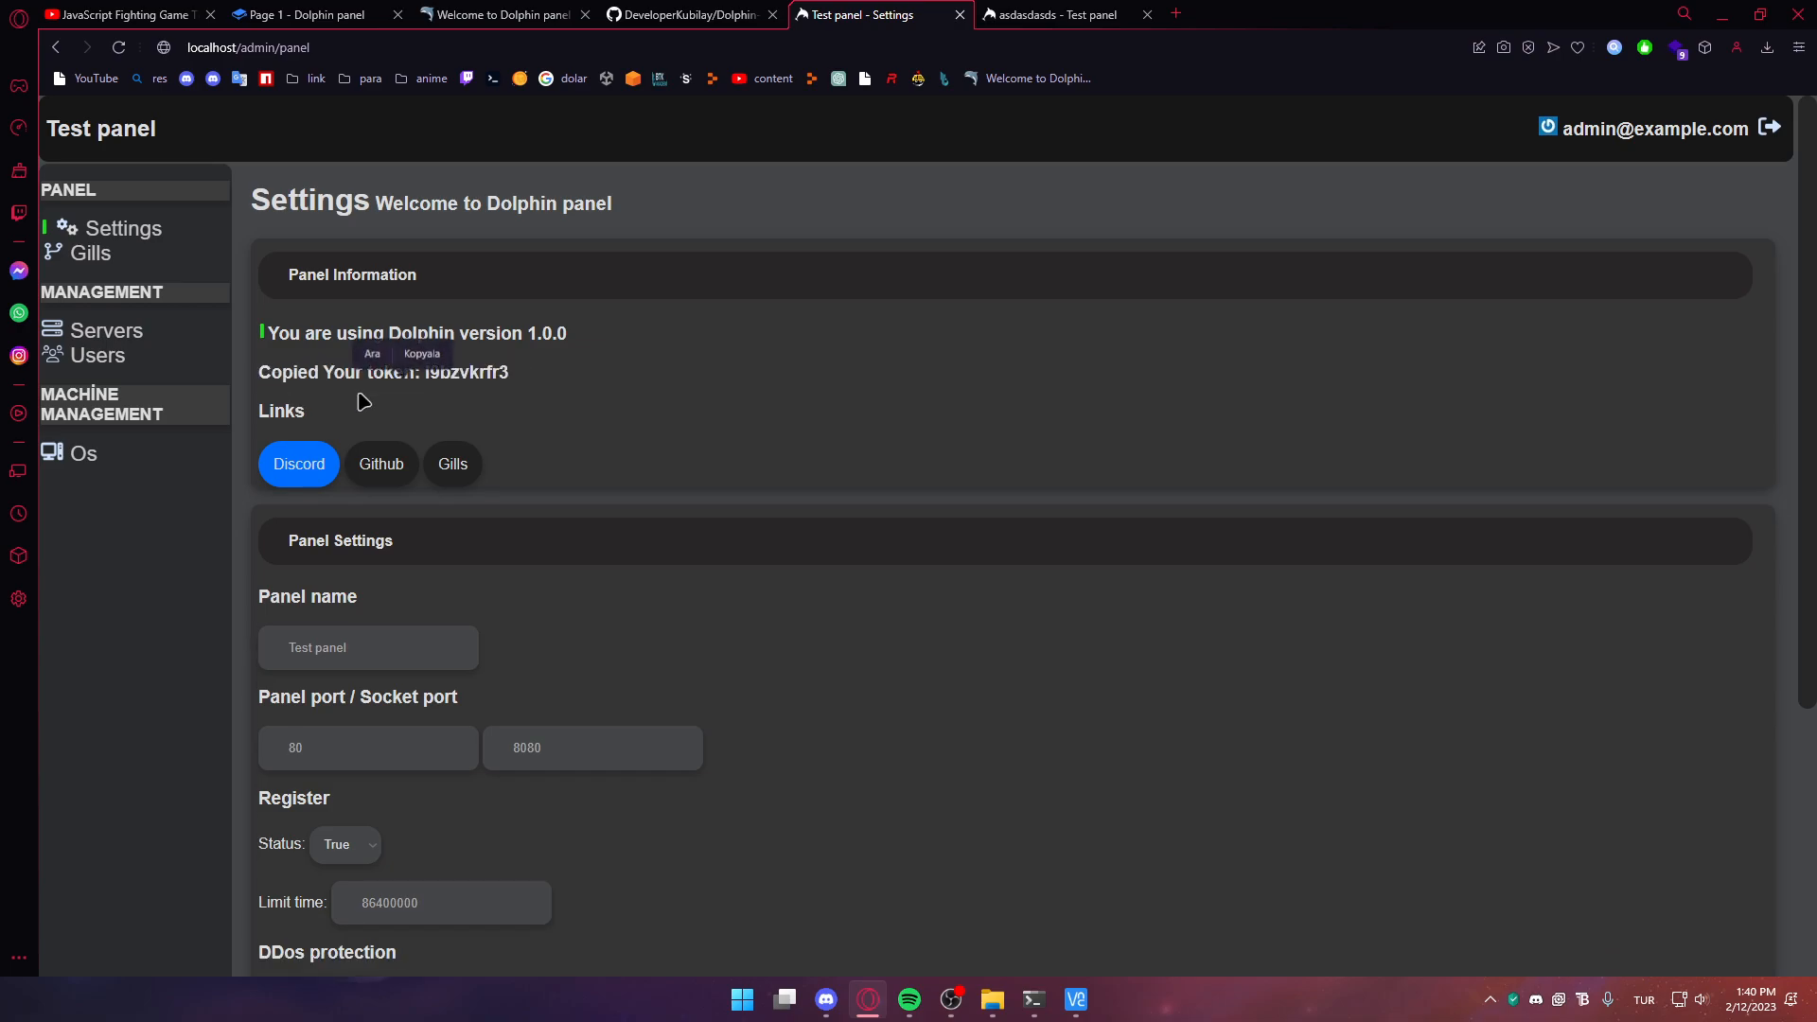
{"action": "scroll", "coordinate": [676, 424], "scroll_direction": "down", "scroll_amount": 4}
{"action": "scroll", "coordinate": [675, 424], "scroll_direction": "up", "scroll_amount": 4}
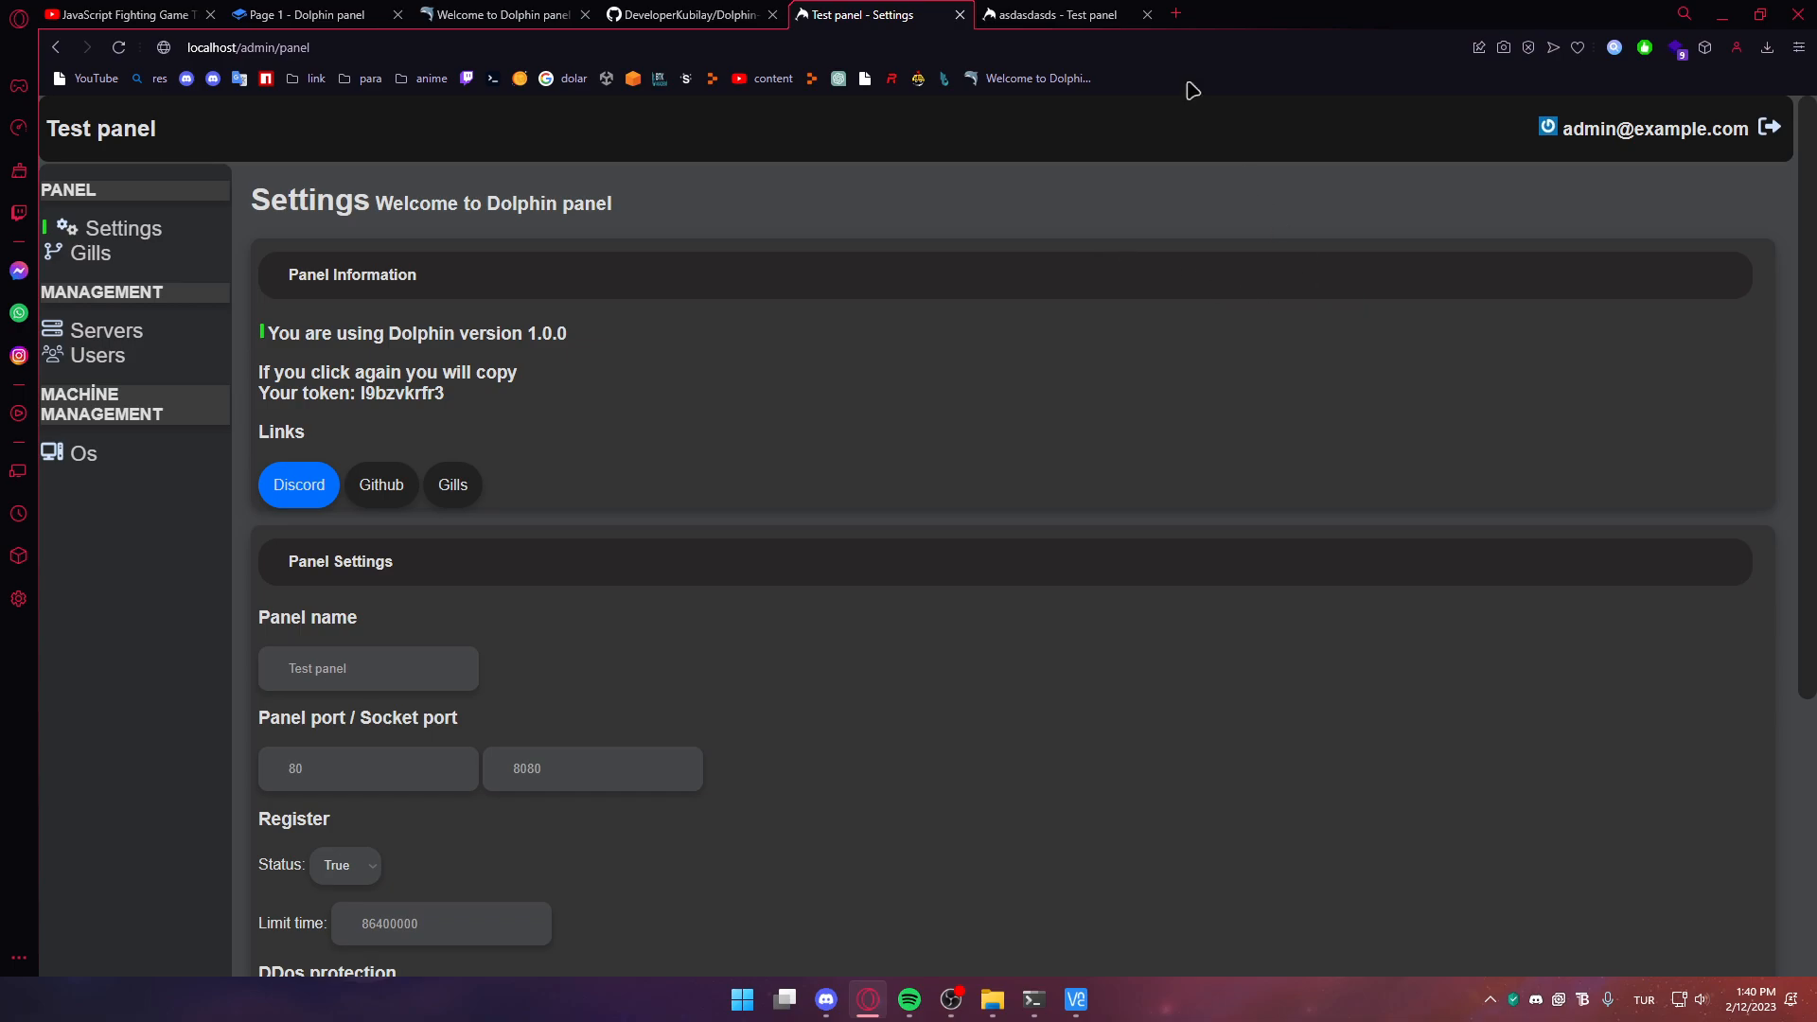
Star the Dolphin-panel GitHub repository and look over its README
{"action": "left_click", "coordinate": [1050, 15]}
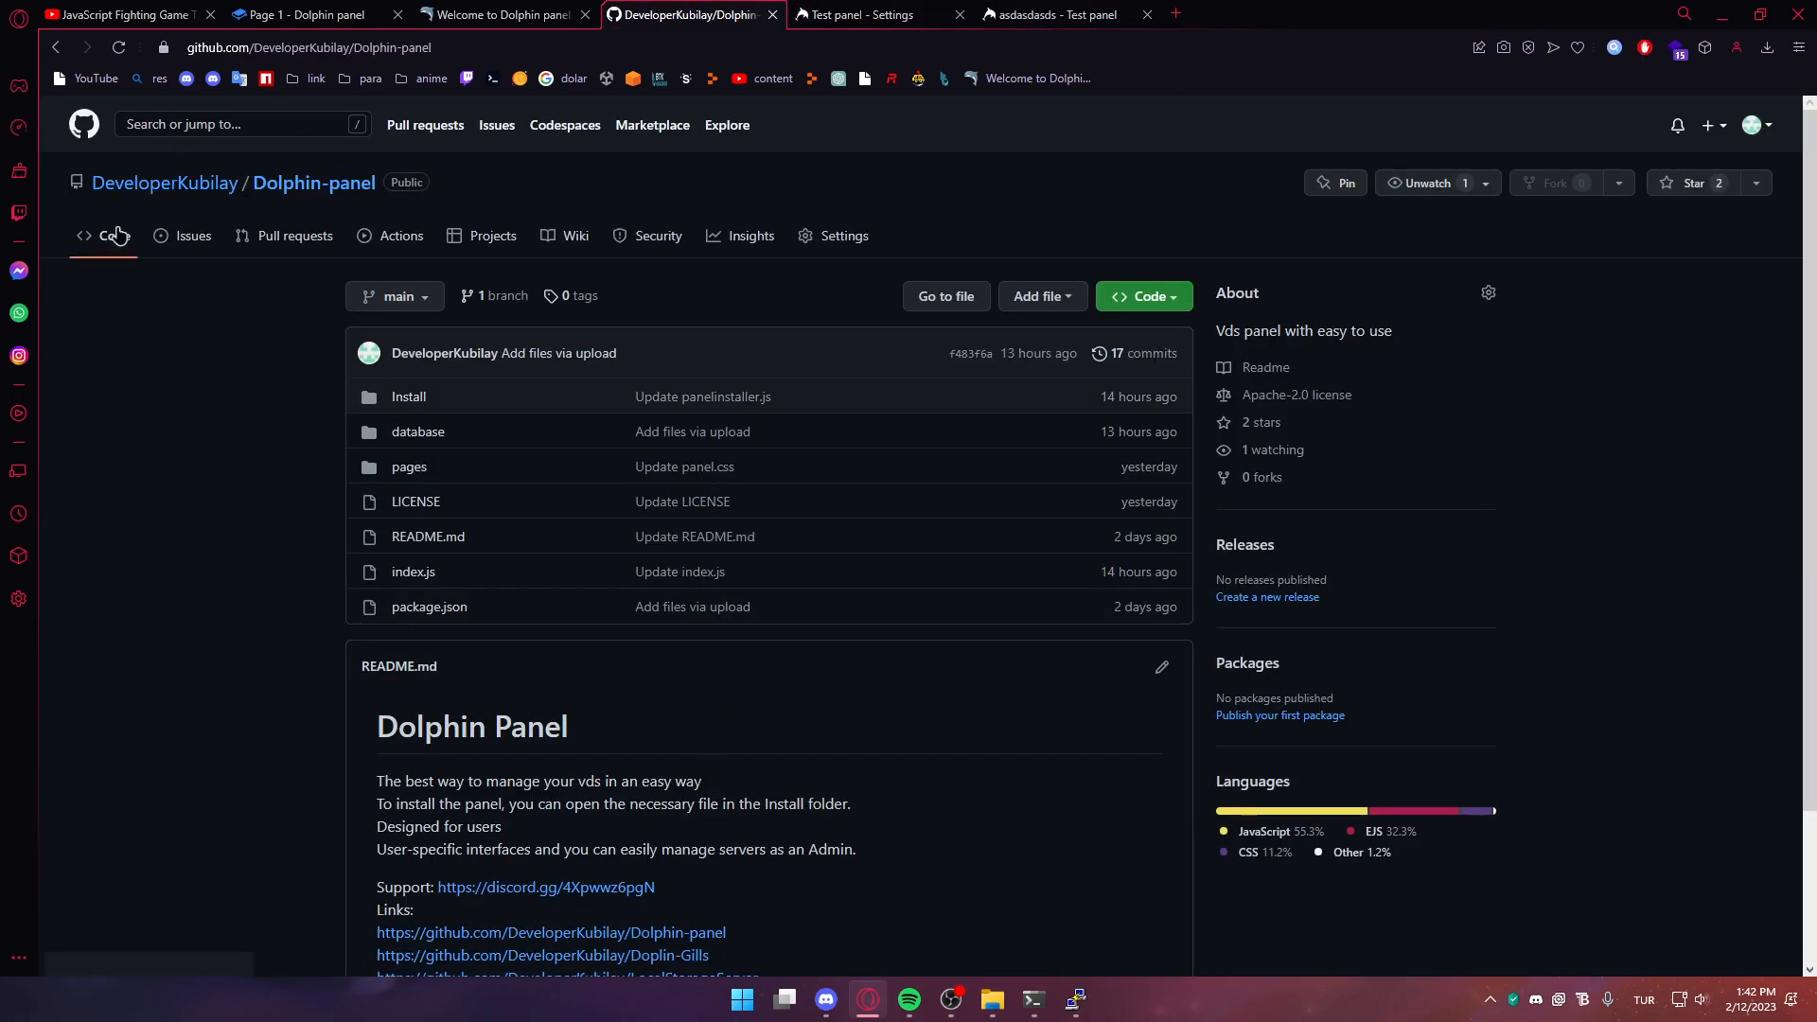
{"action": "left_click", "coordinate": [1687, 194]}
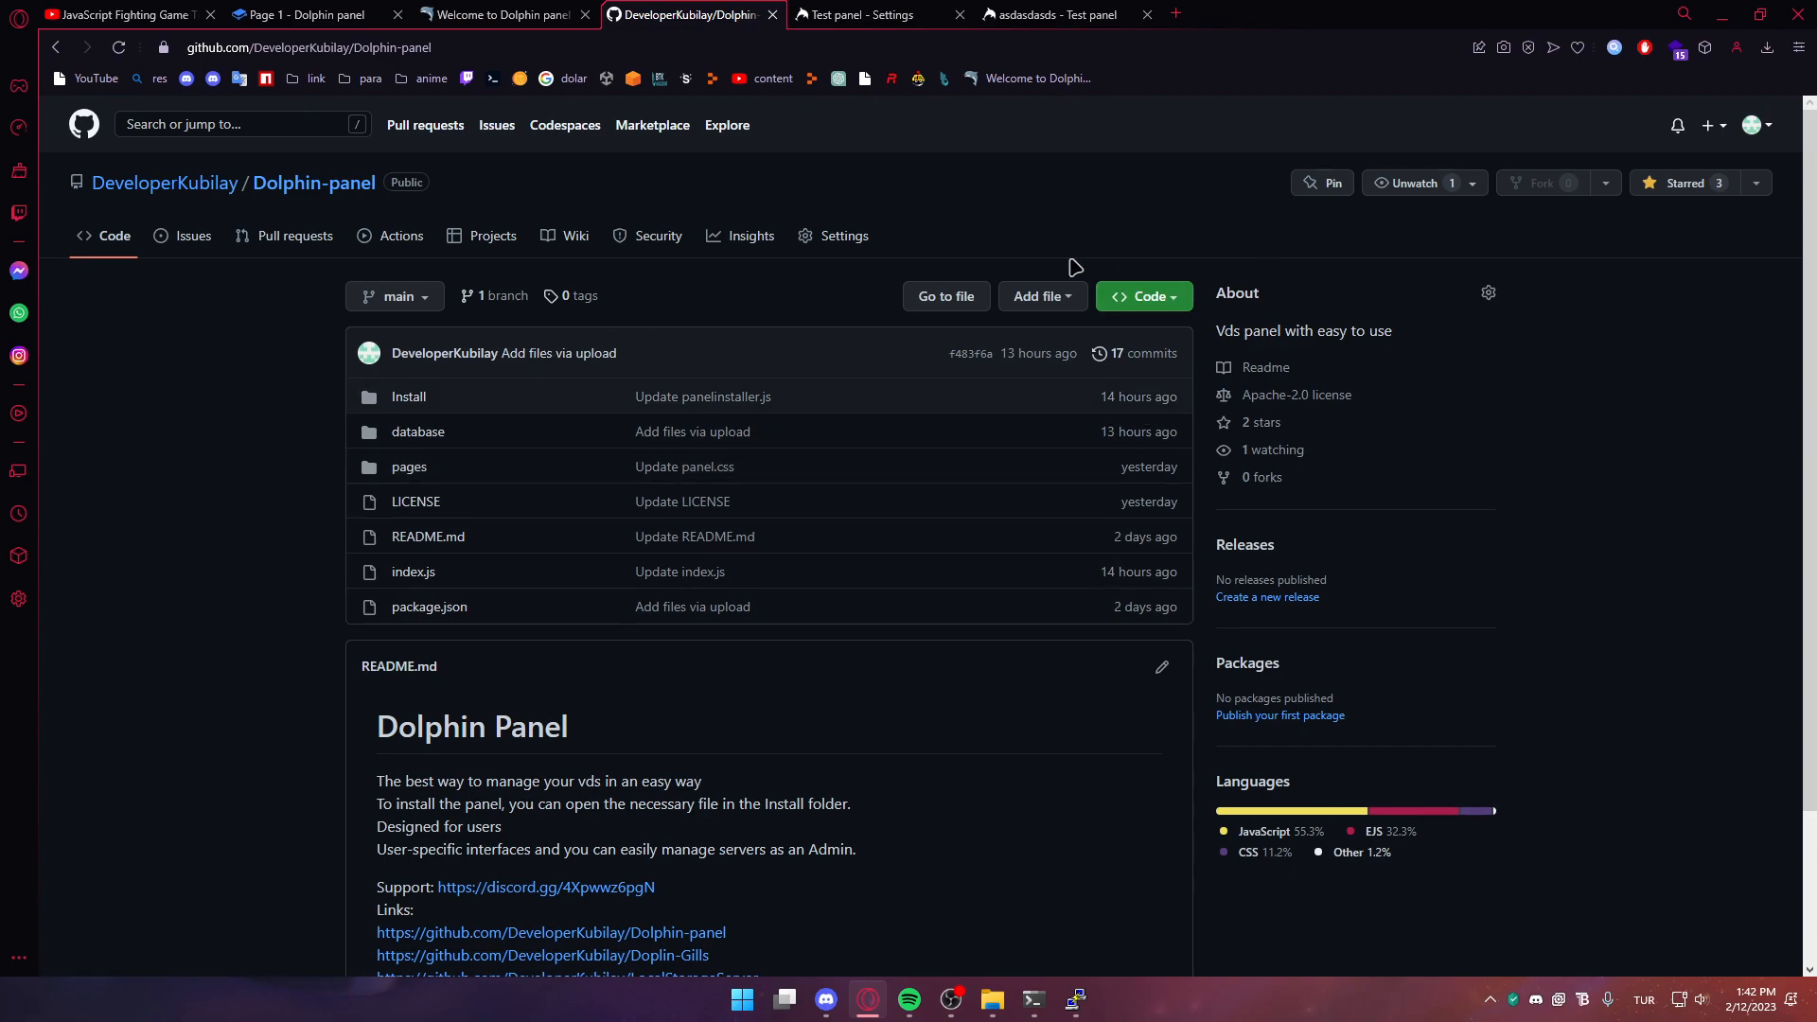
{"action": "left_click", "coordinate": [1057, 14]}
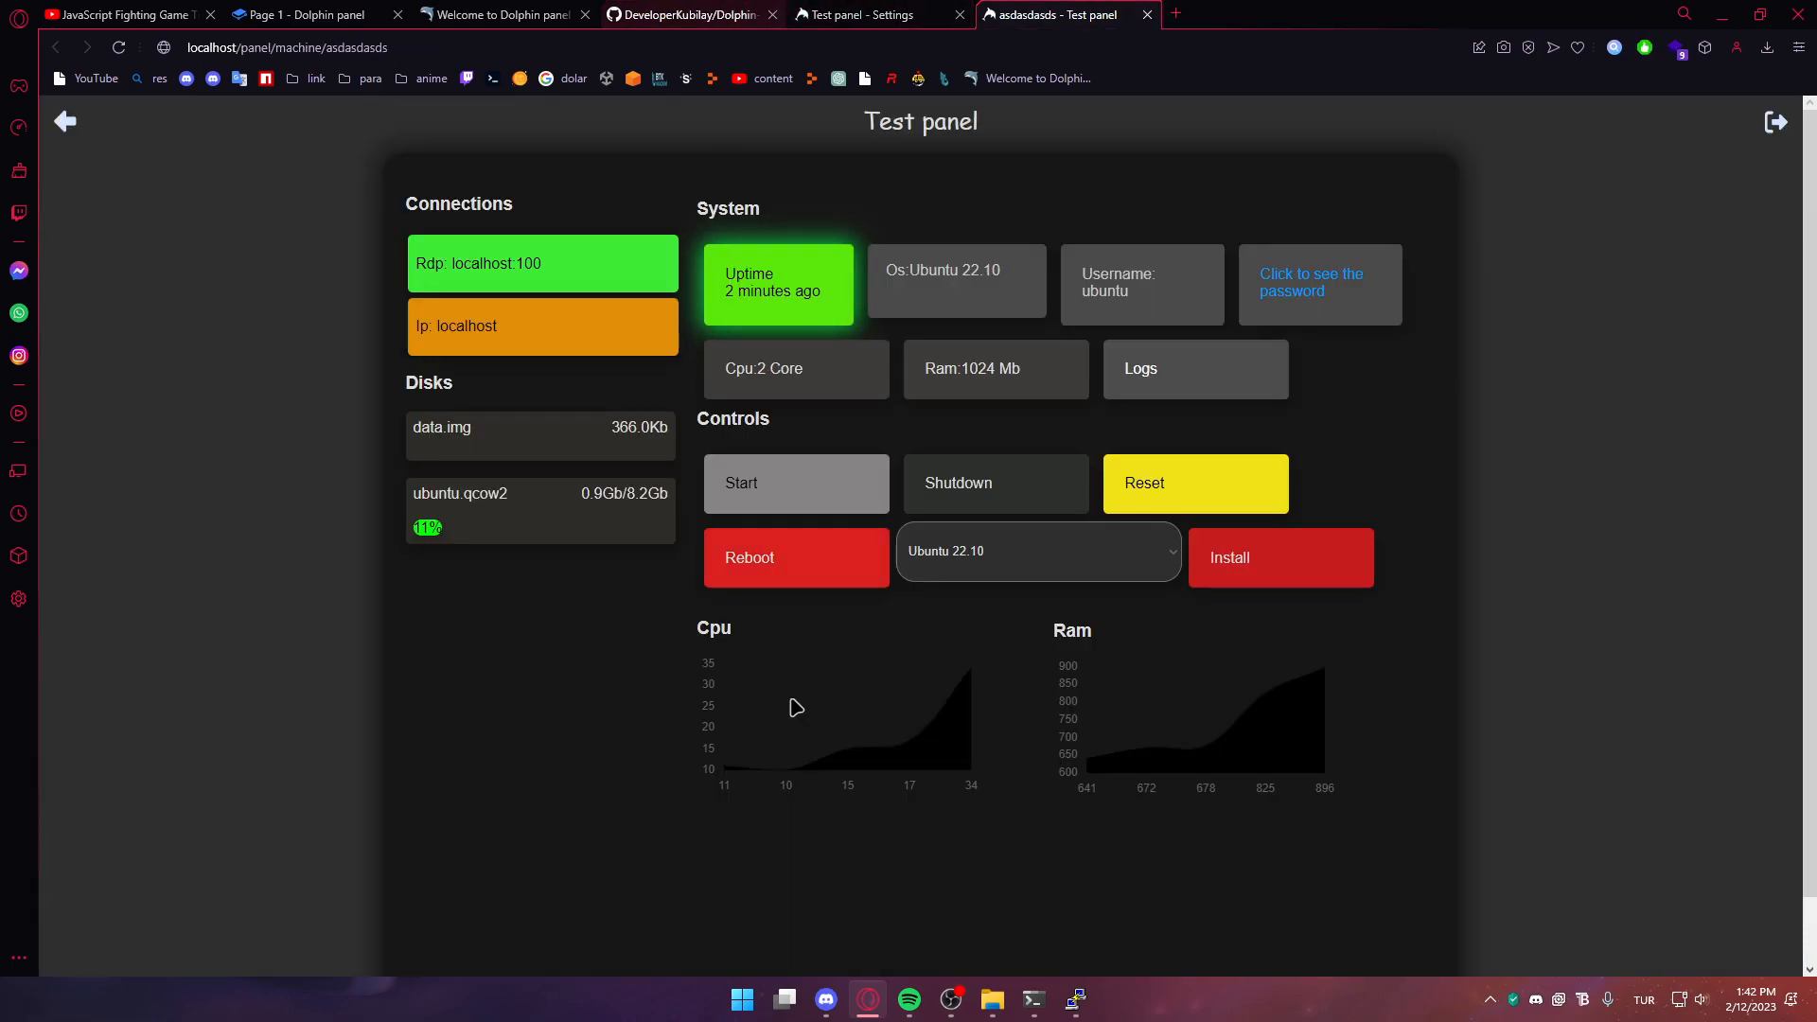
{"action": "left_click", "coordinate": [724, 14]}
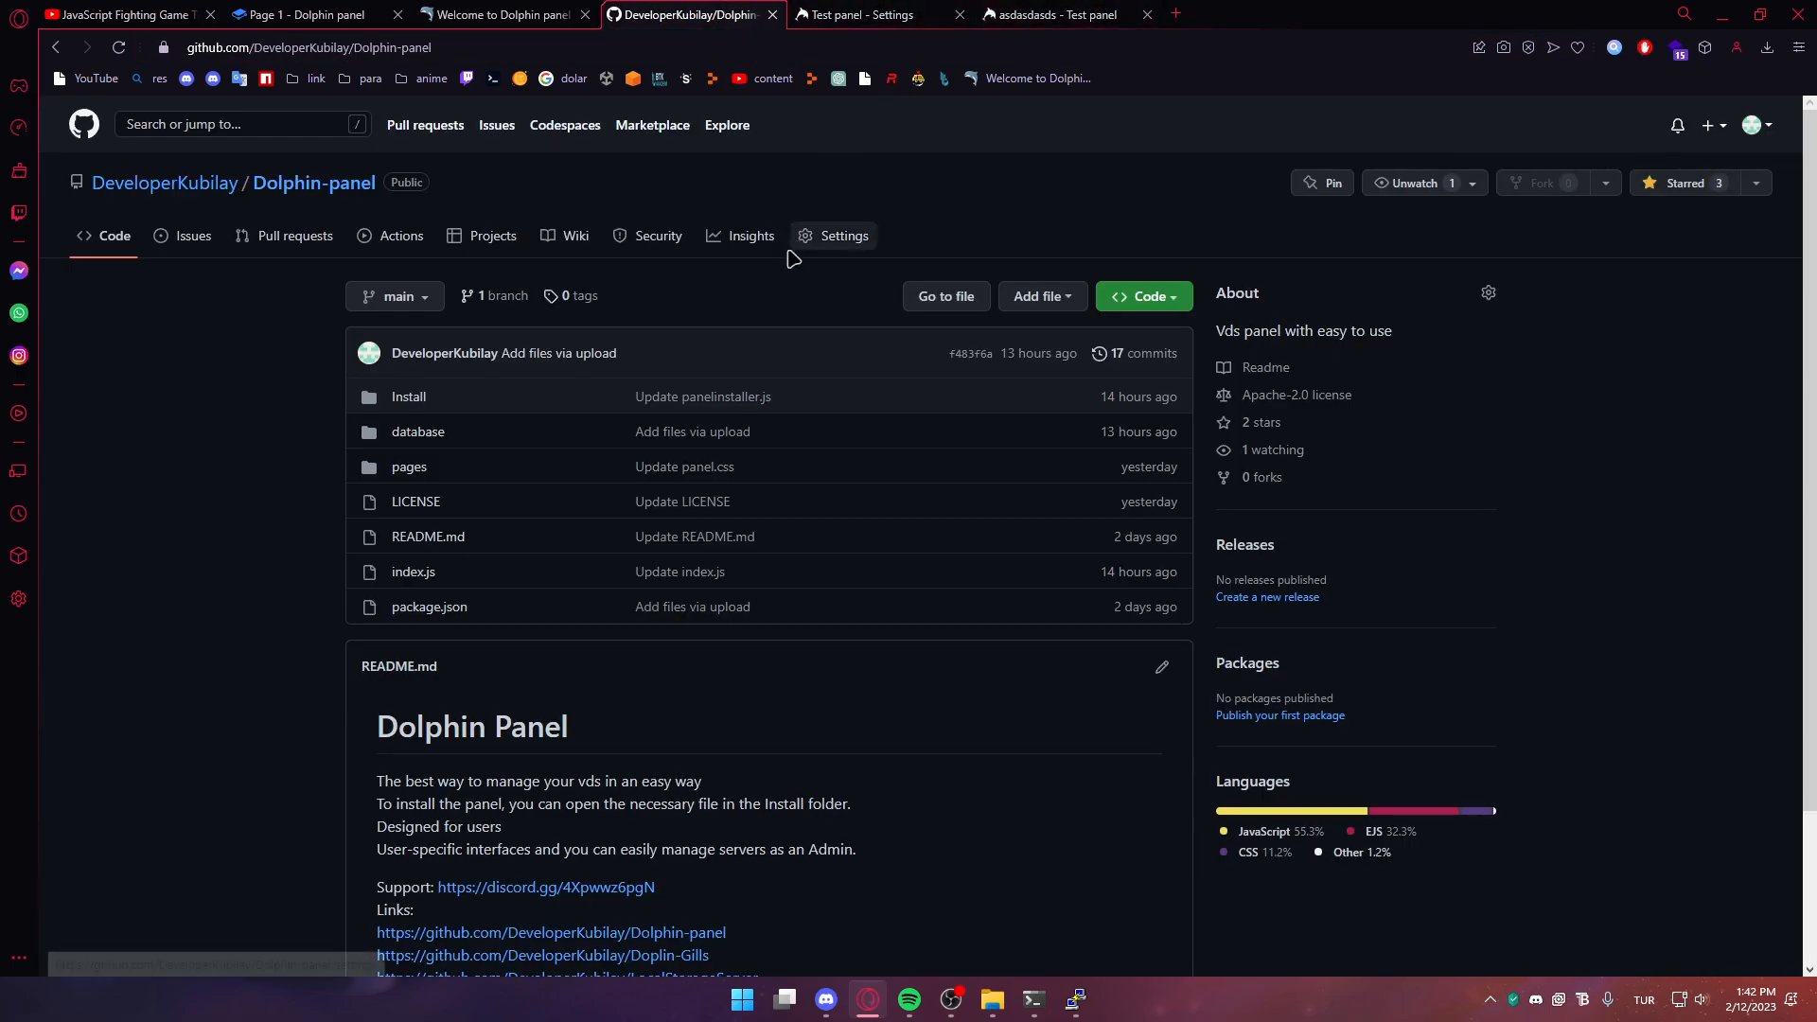
{"action": "scroll", "coordinate": [792, 283], "scroll_direction": "down", "scroll_amount": 2}
{"action": "scroll", "coordinate": [742, 564], "scroll_direction": "up", "scroll_amount": 2}
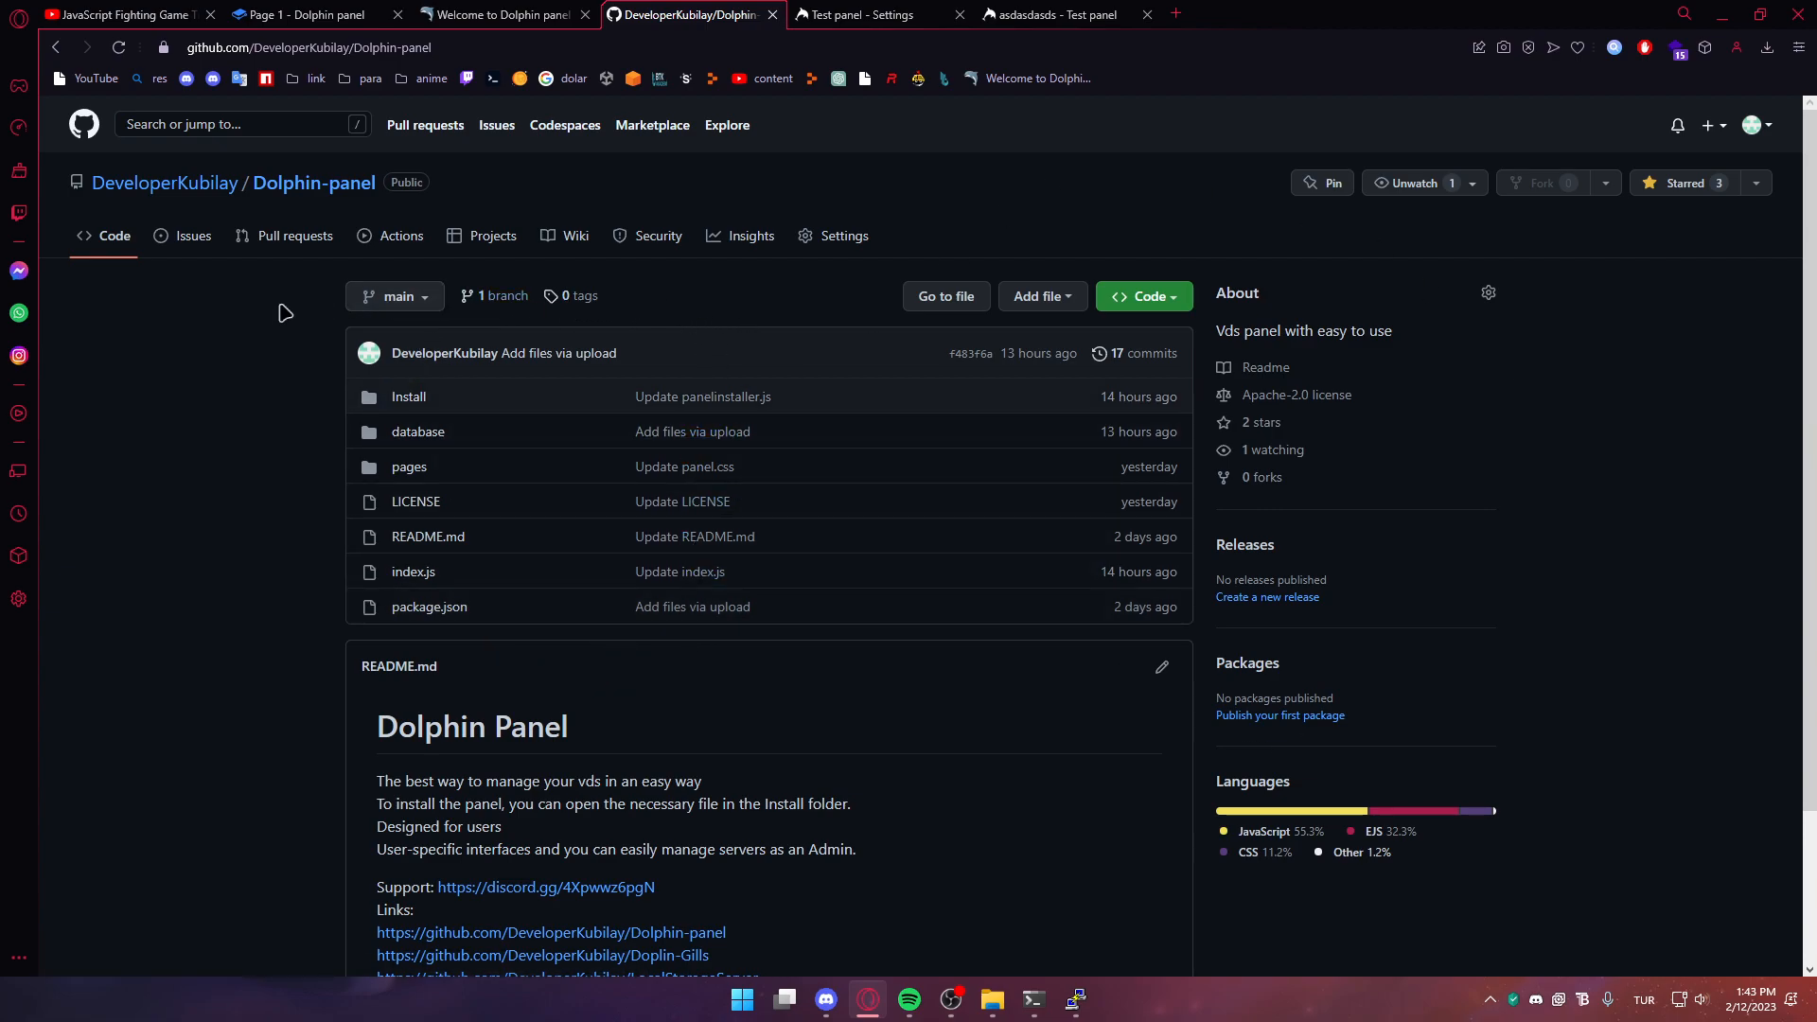
{"action": "left_click", "coordinate": [1048, 9]}
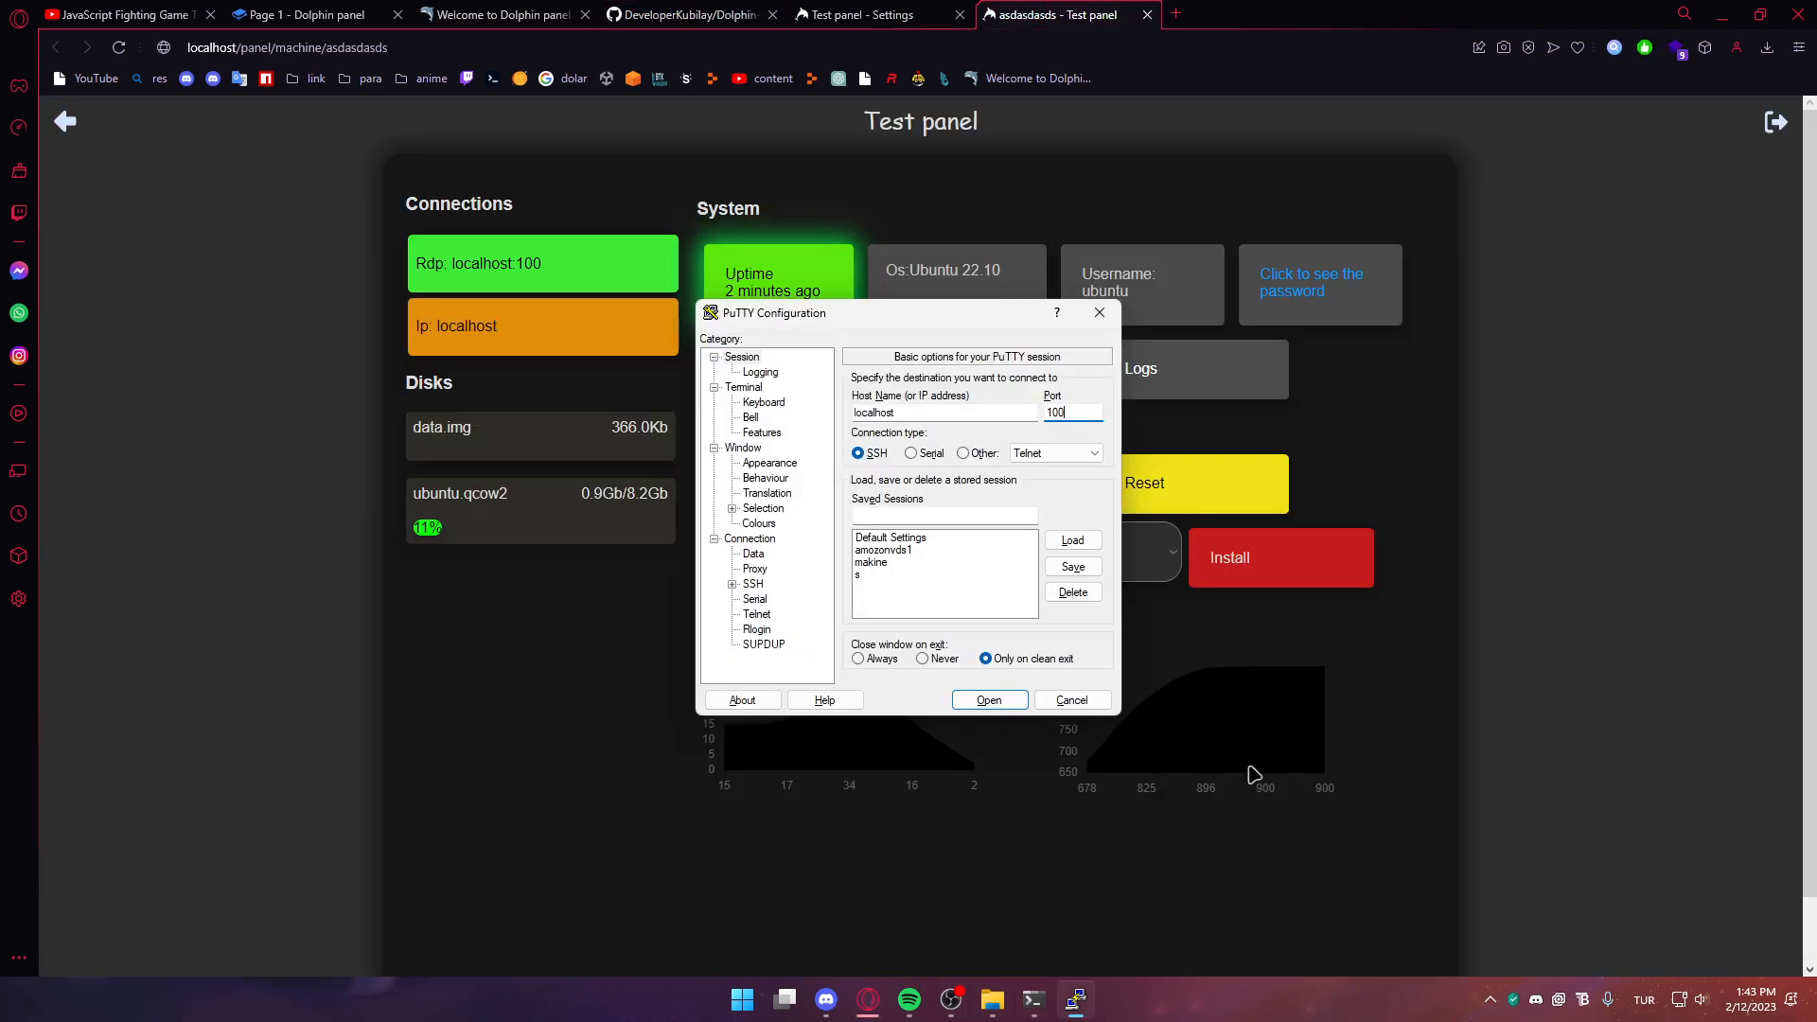
Connect with PuTTY to localhost port 100 and run lscpu, confirming 2 CPUs
{"action": "left_click", "coordinate": [1254, 774]}
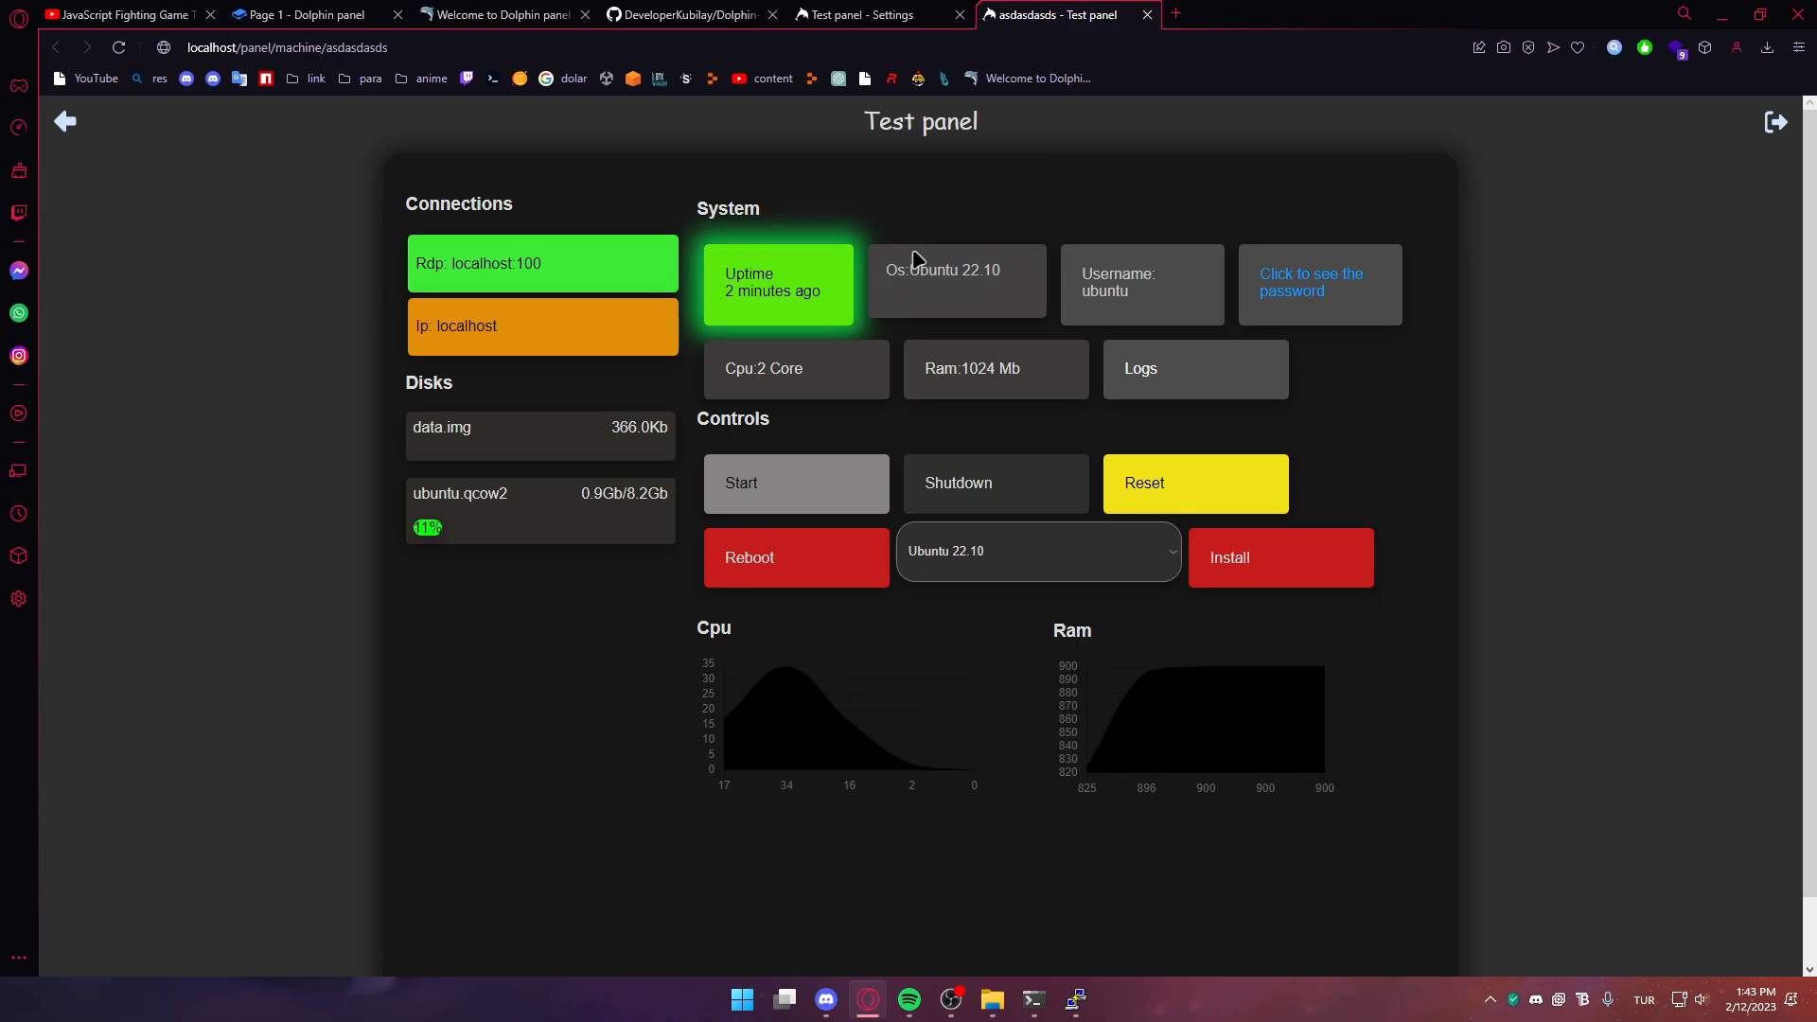
{"action": "key", "text": "alt+Tab"}
{"action": "left_click", "coordinate": [967, 701]}
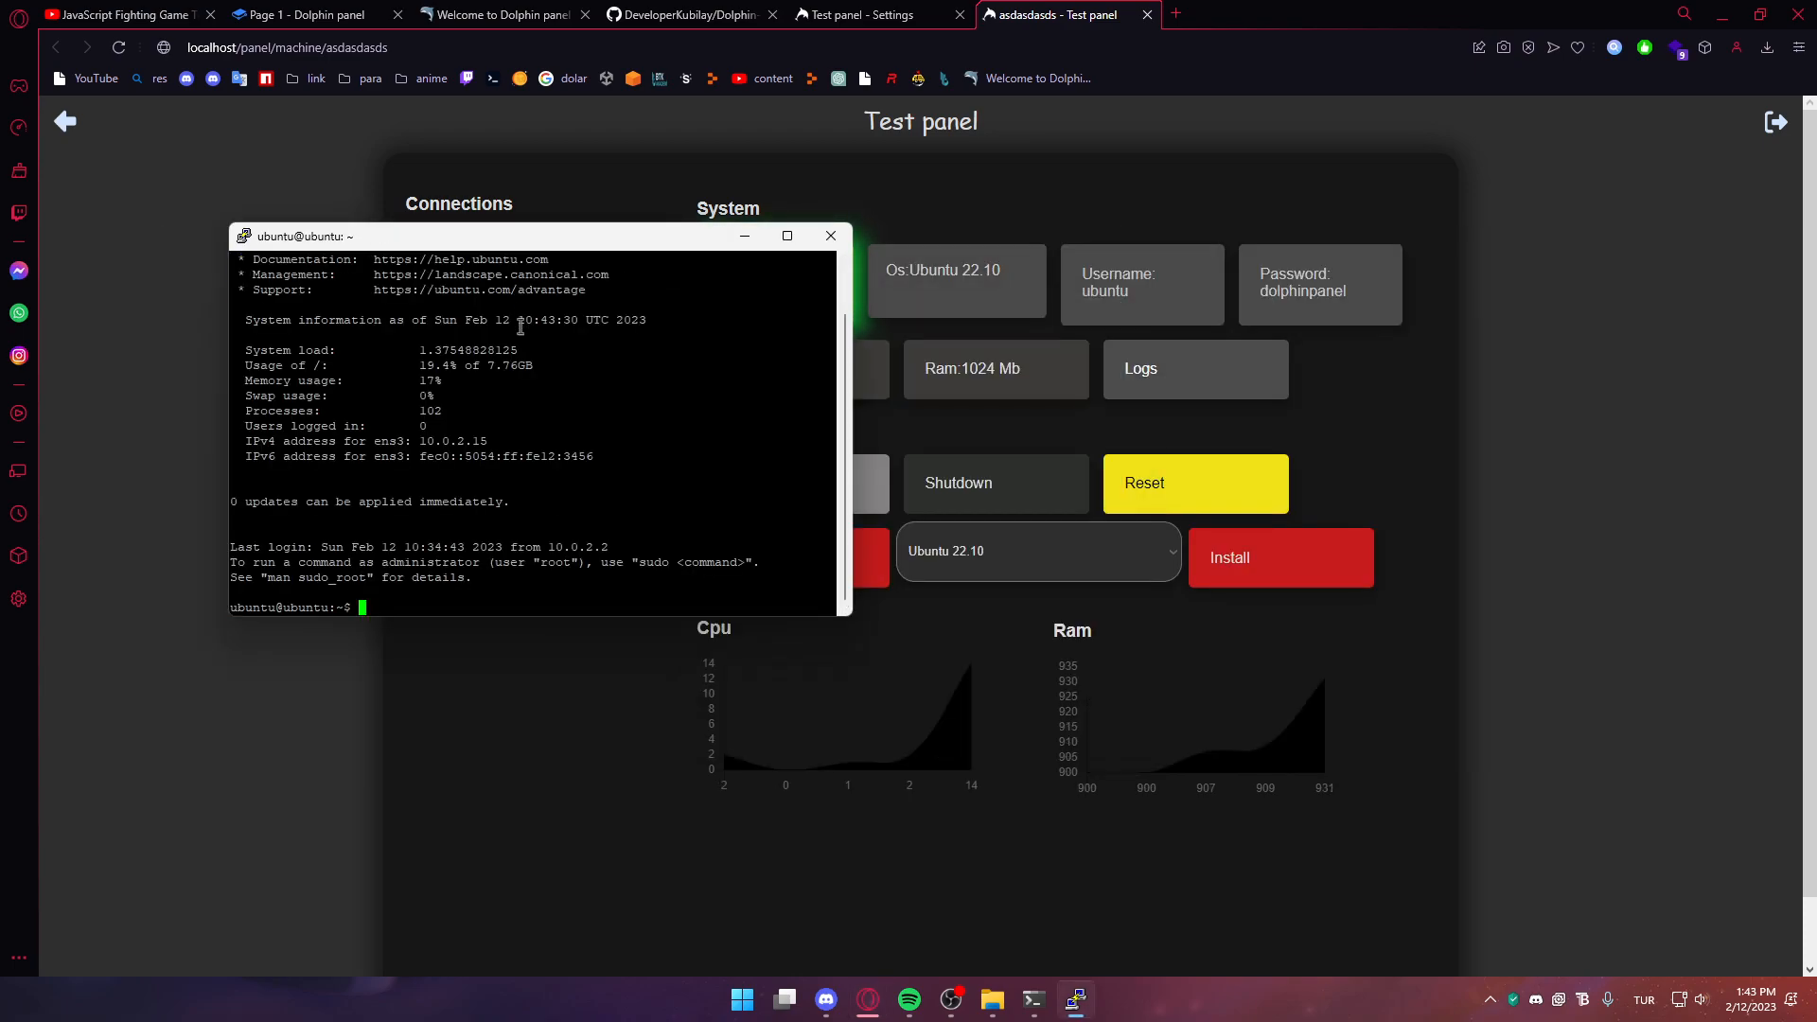
{"action": "type", "text": "lscpu"}
{"action": "key", "text": "Return"}
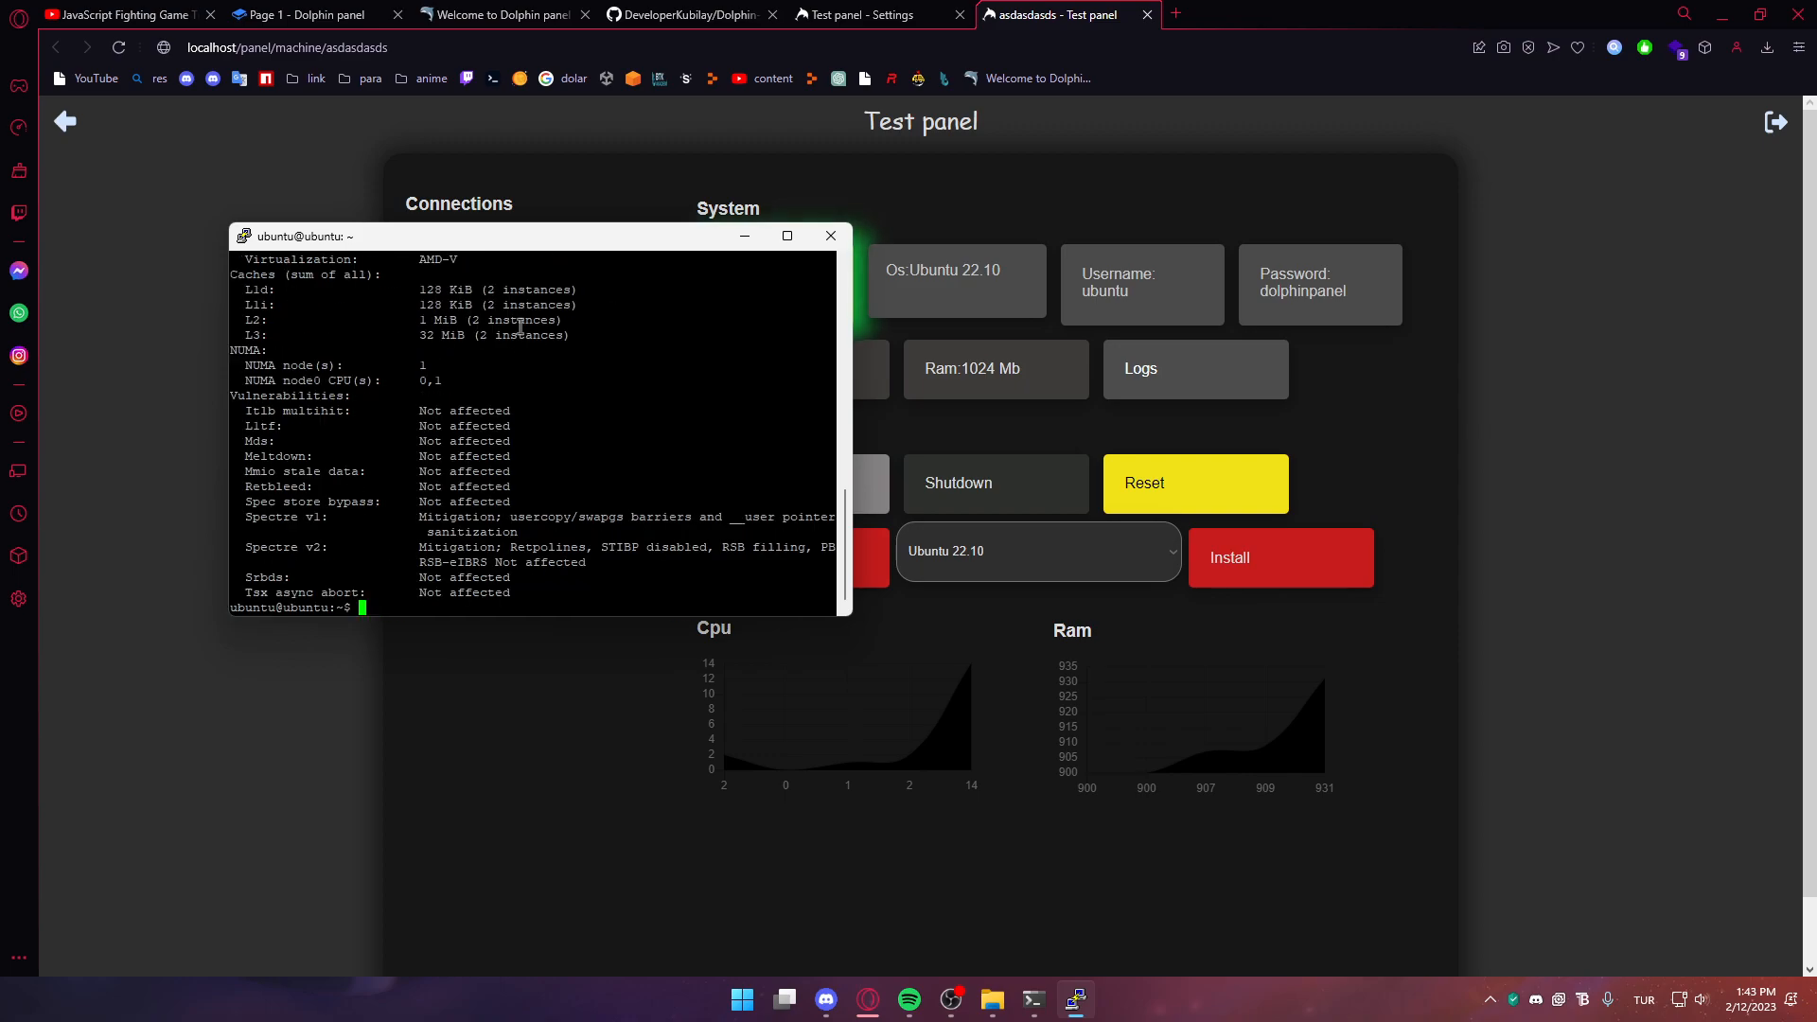
{"action": "left_click_drag", "start_coordinate": [845, 553], "coordinate": [875, 427]}
{"action": "left_click_drag", "start_coordinate": [442, 426], "coordinate": [217, 431]}
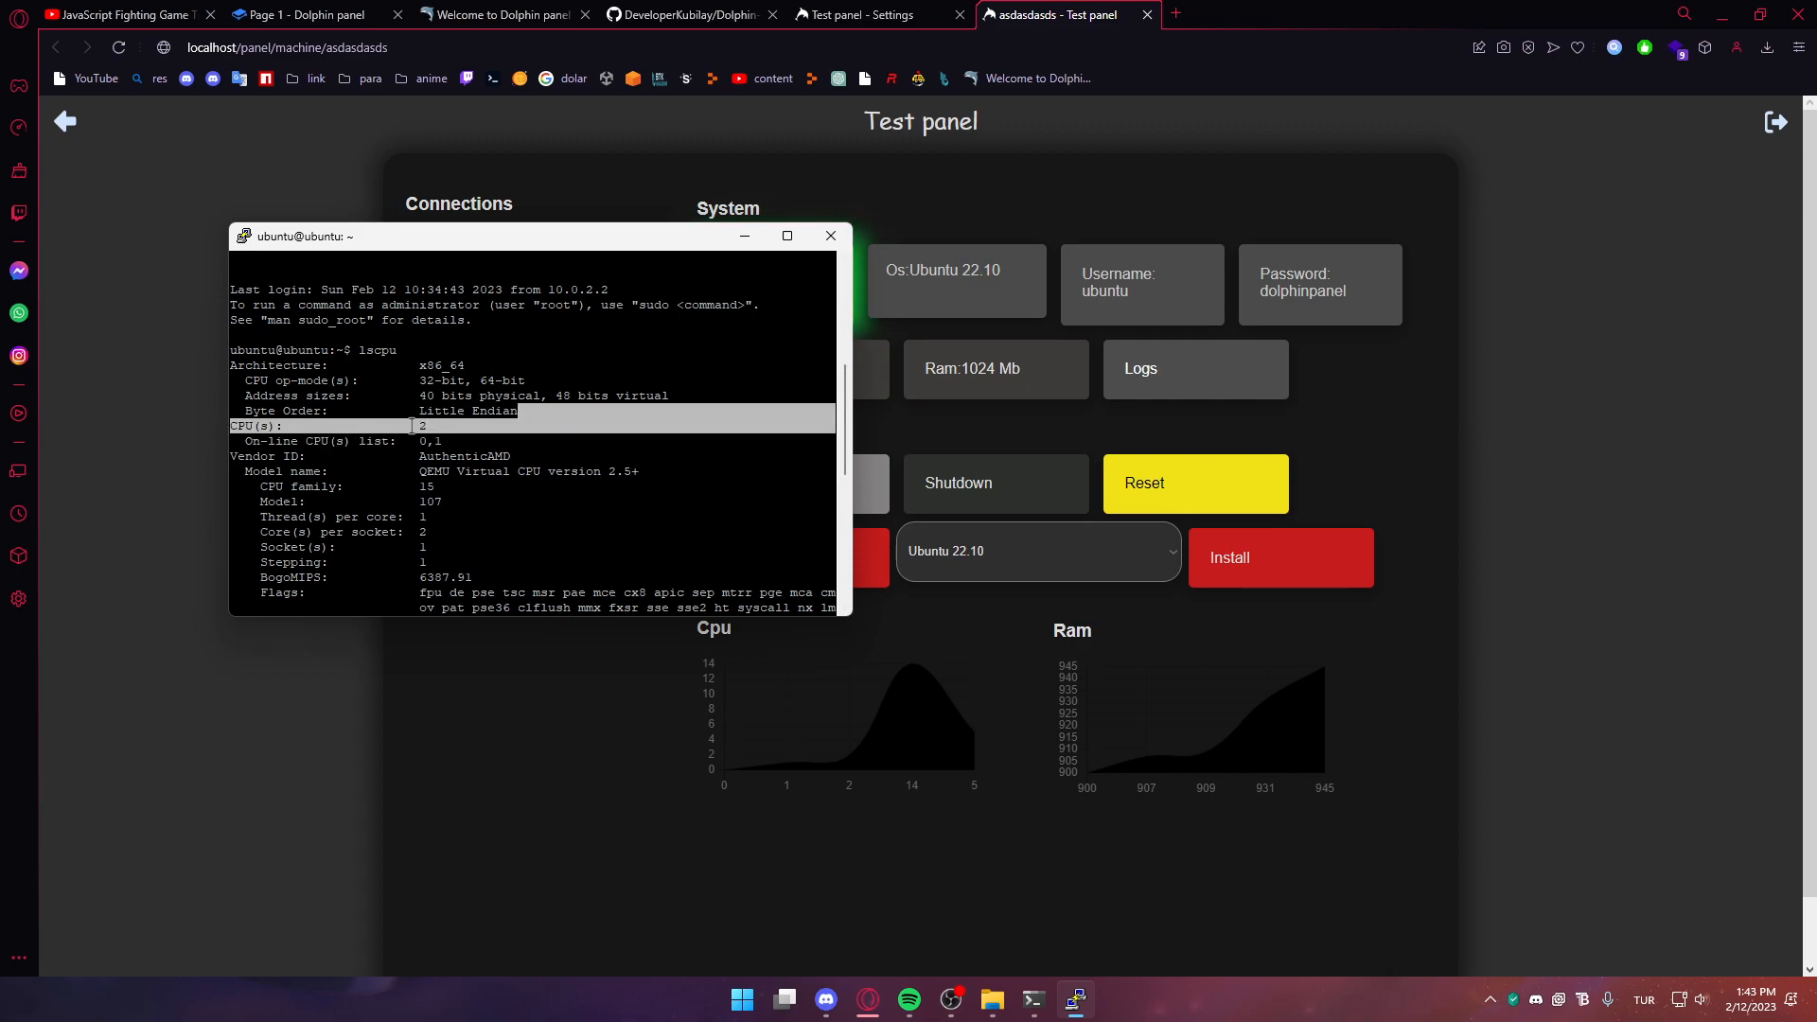
Delete the asdasdasds server, dismiss the SSH error, close the terminal, and log out
{"action": "key", "text": "alt+Tab"}
{"action": "left_click", "coordinate": [65, 121]}
{"action": "left_click", "coordinate": [1614, 937]}
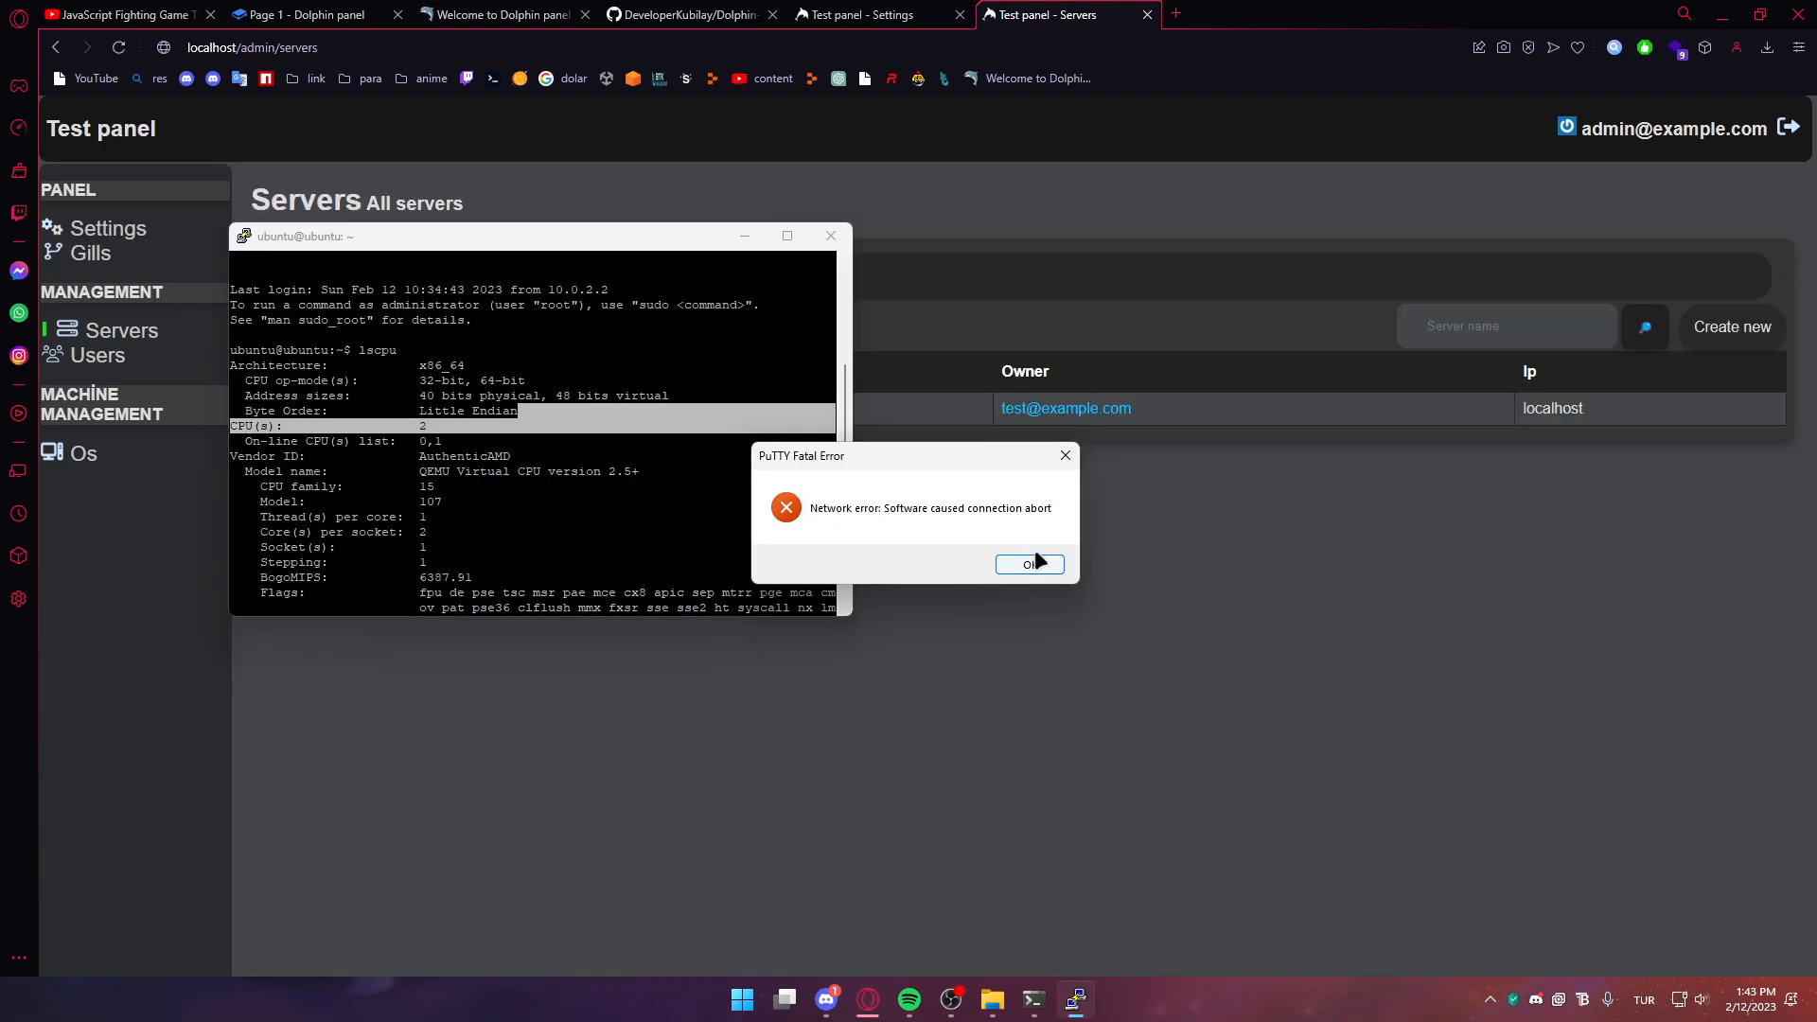
{"action": "left_click", "coordinate": [1031, 564]}
{"action": "left_click", "coordinate": [826, 237]}
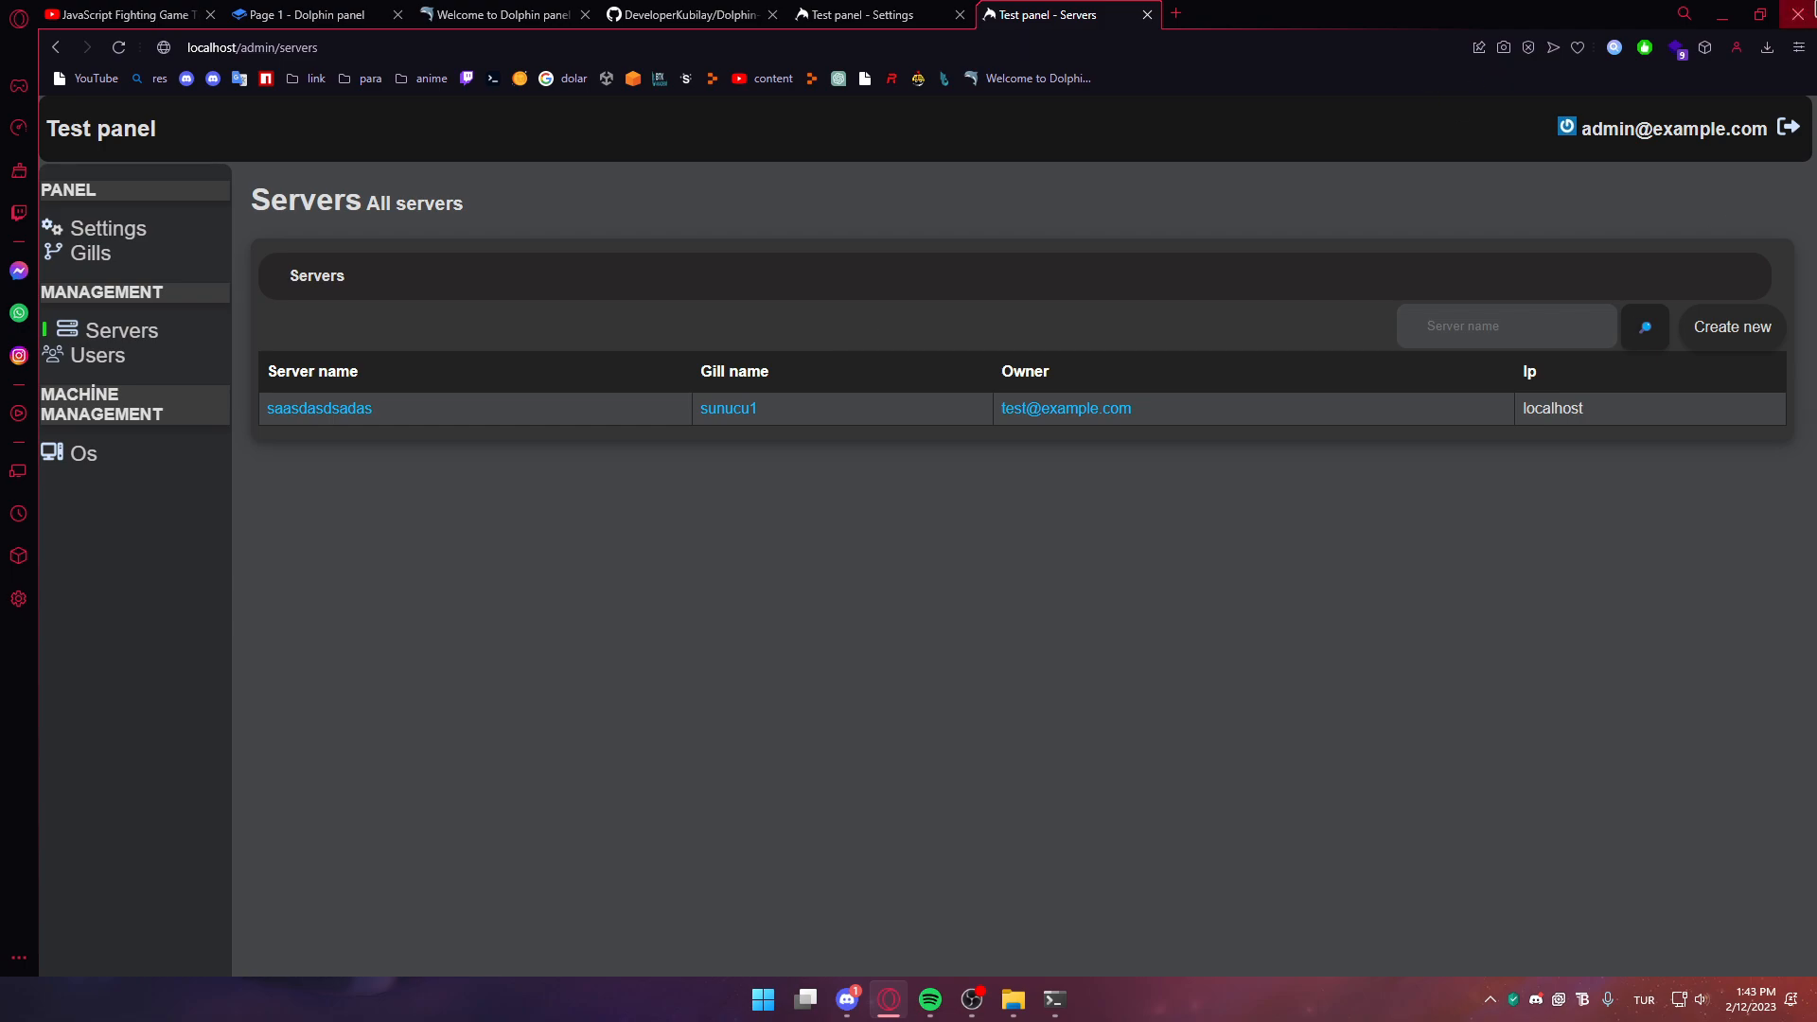
{"action": "left_click", "coordinate": [1788, 126]}
{"action": "mouse_move", "coordinate": [1076, 1000]}
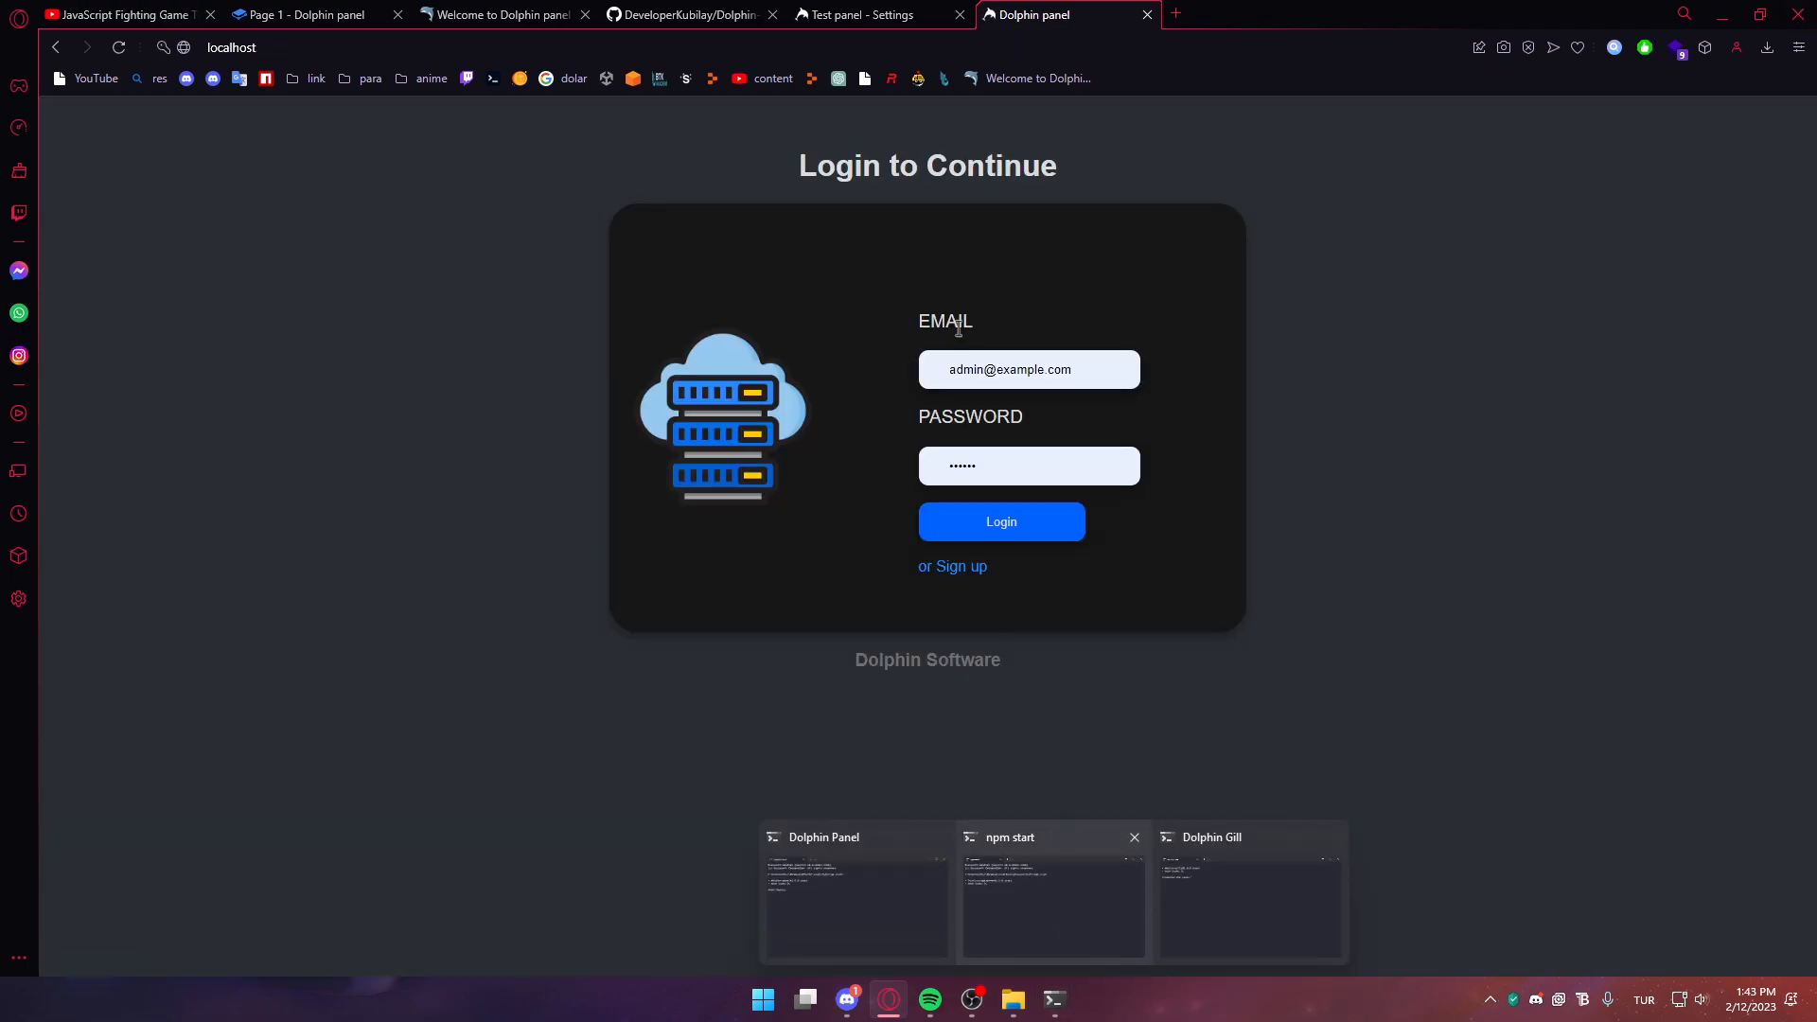